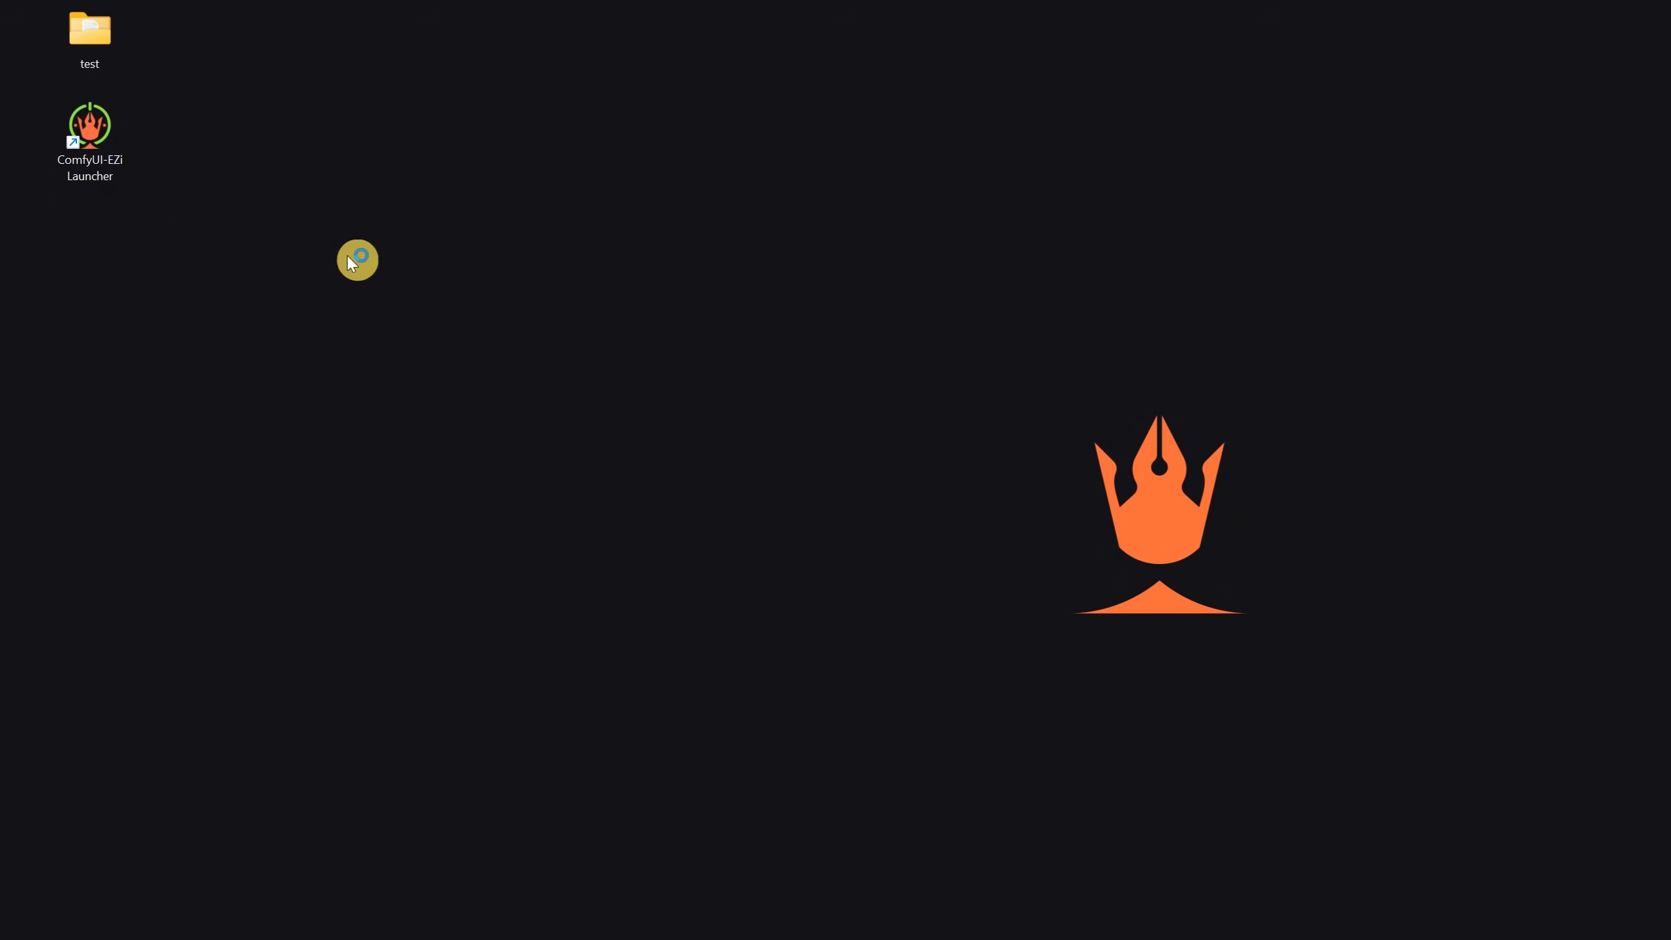
- Launch ComfyUI with SageAttn in the browser from the EZi Launcher and add a Version Check Pixaroma node to the empty canvas
{"action": "double_click", "coordinate": [114, 167]}
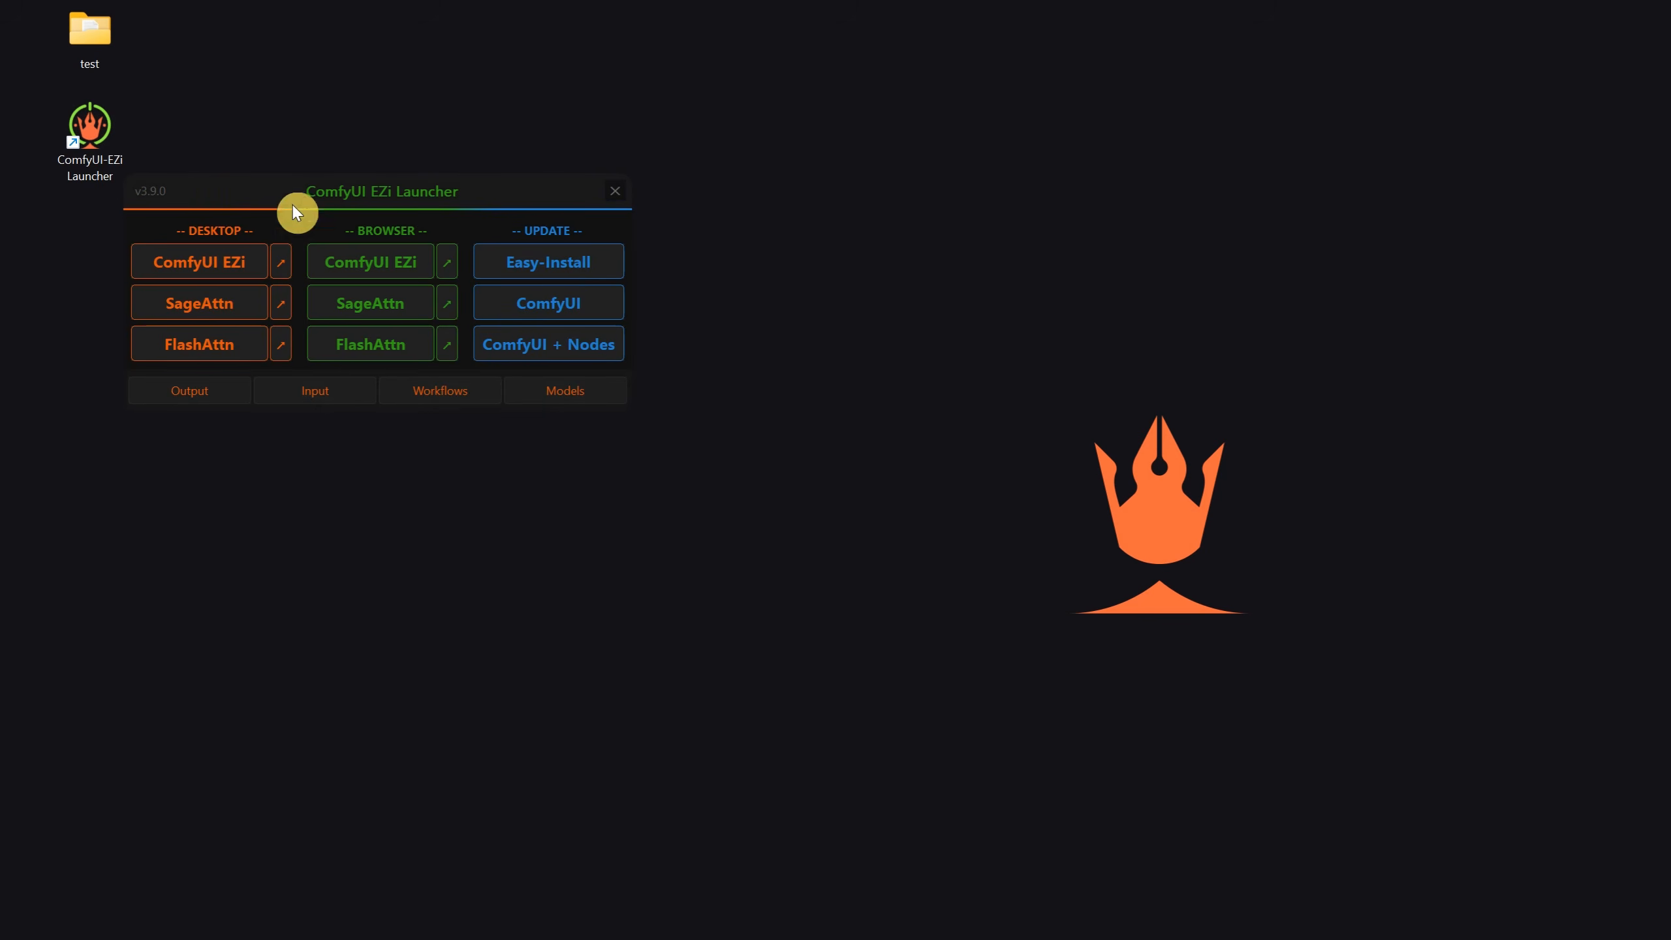
{"action": "left_click", "coordinate": [385, 304]}
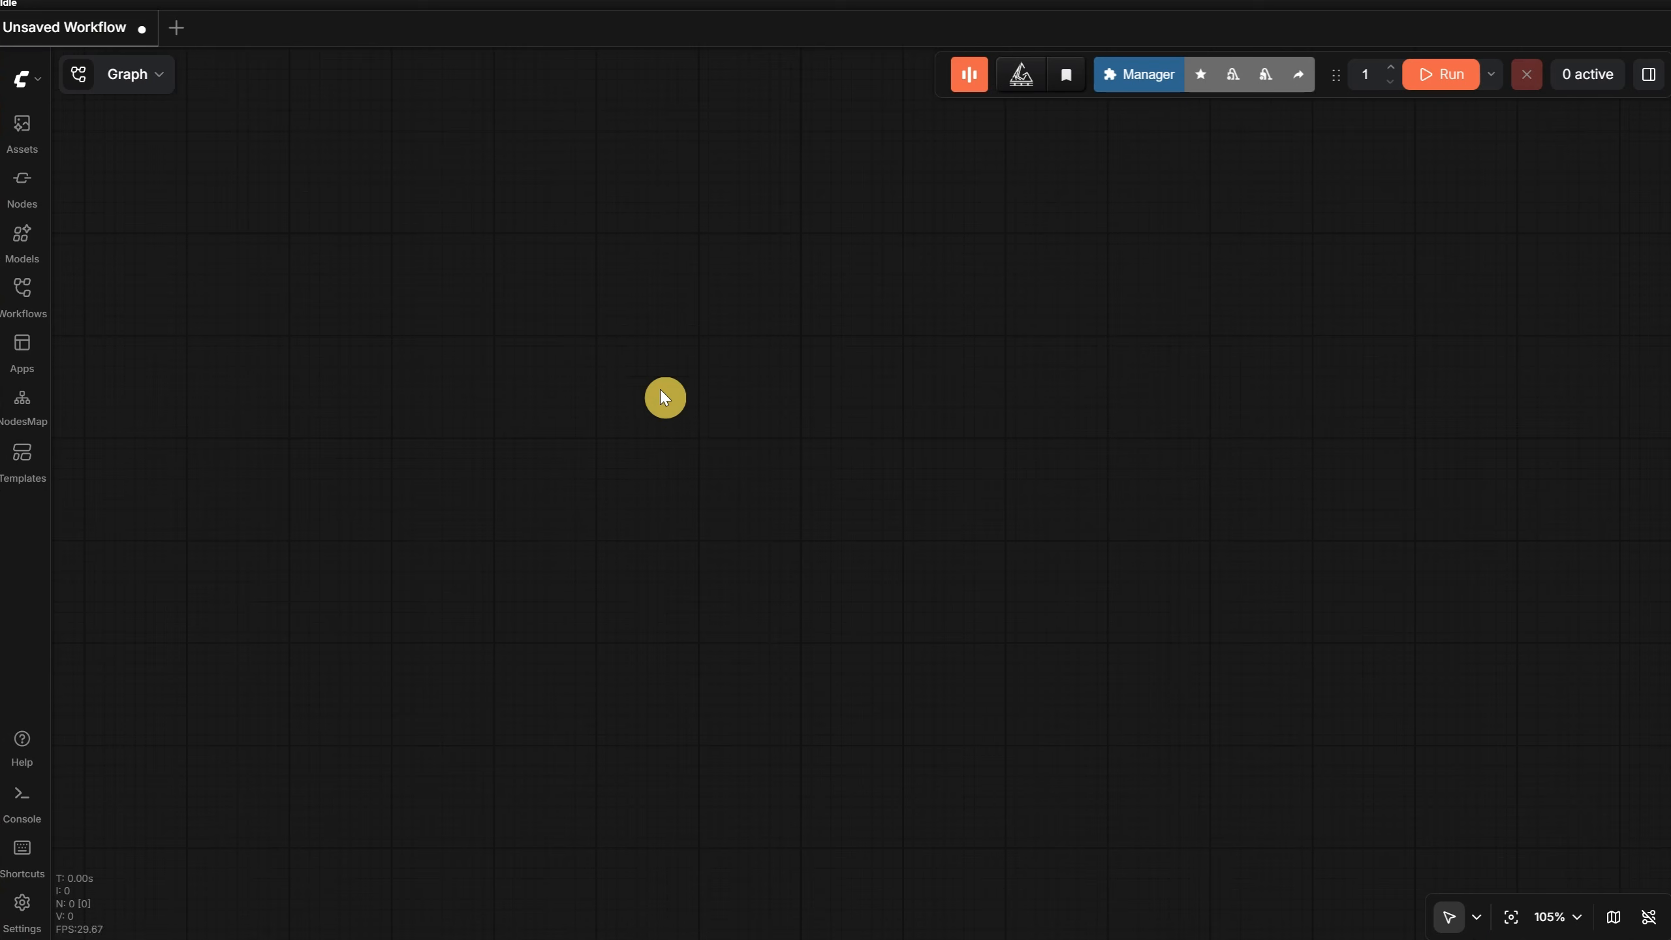
{"action": "double_click", "coordinate": [691, 339]}
{"action": "type", "text": "vers"}
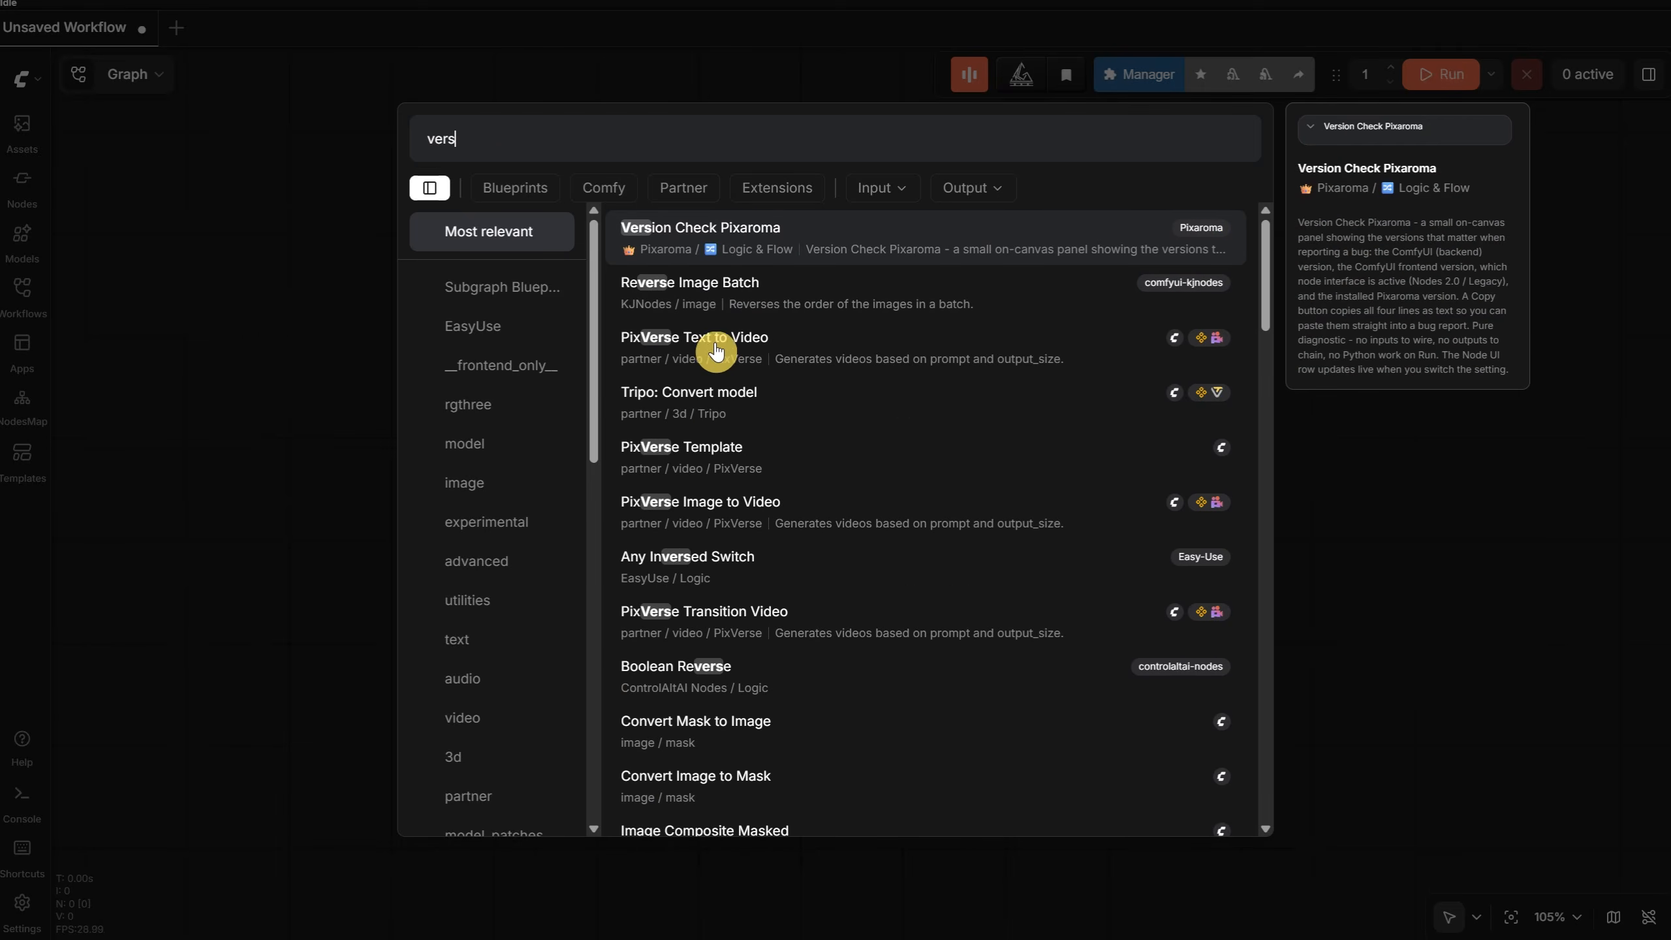
{"action": "left_click", "coordinate": [746, 231]}
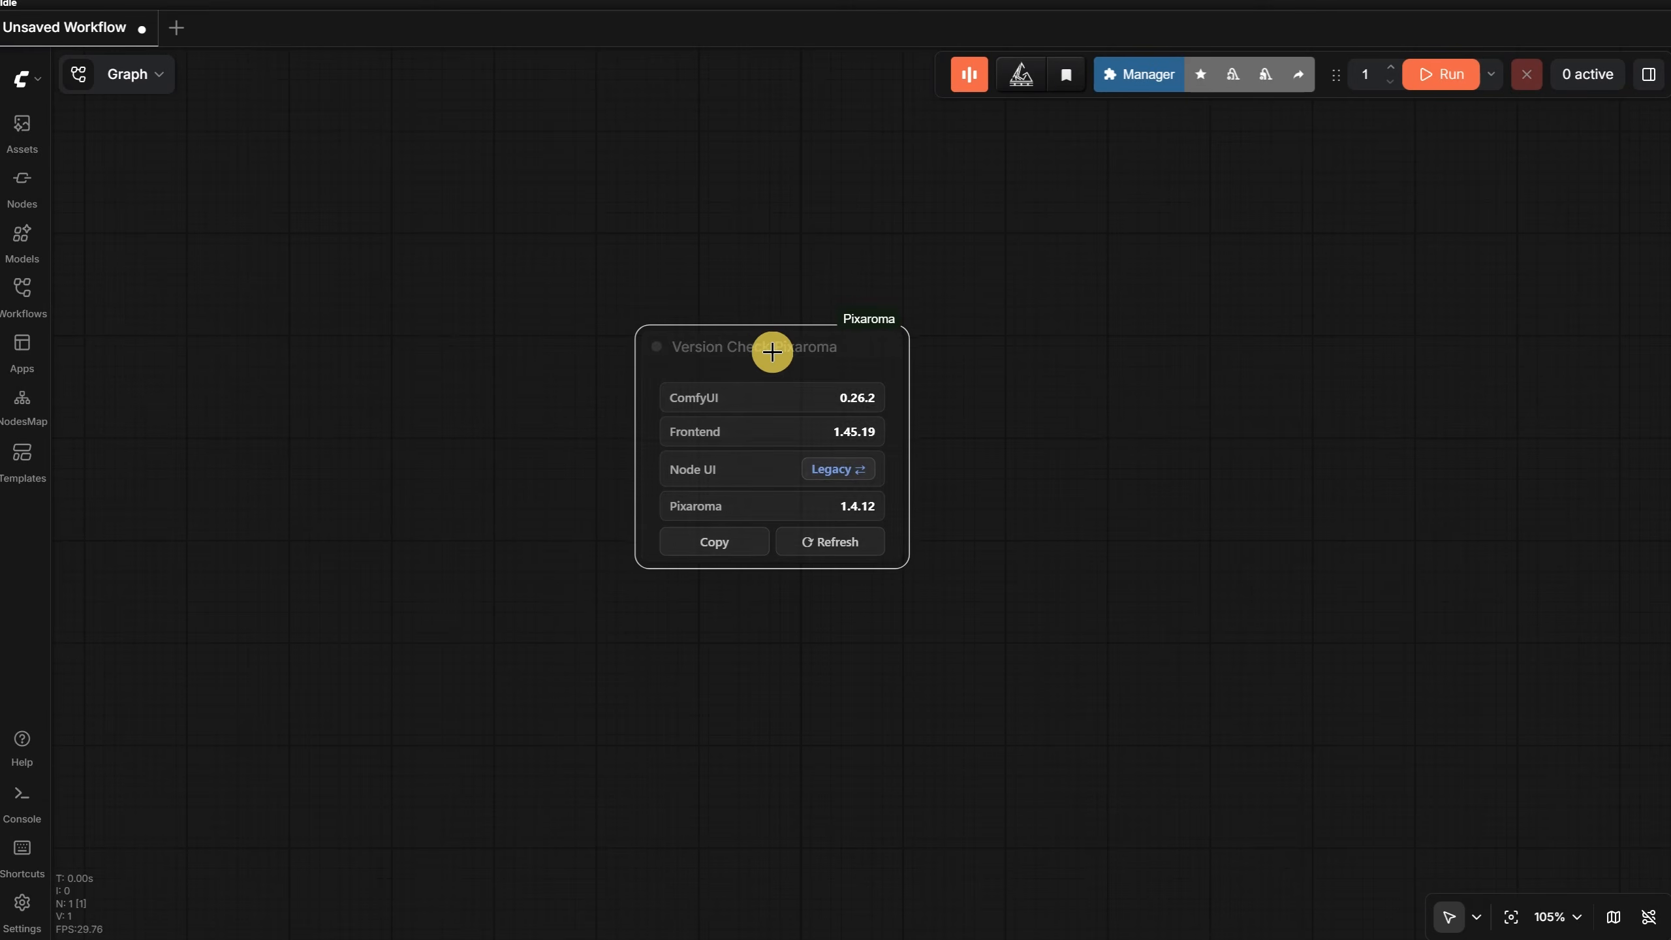
{"action": "left_click", "coordinate": [1102, 493]}
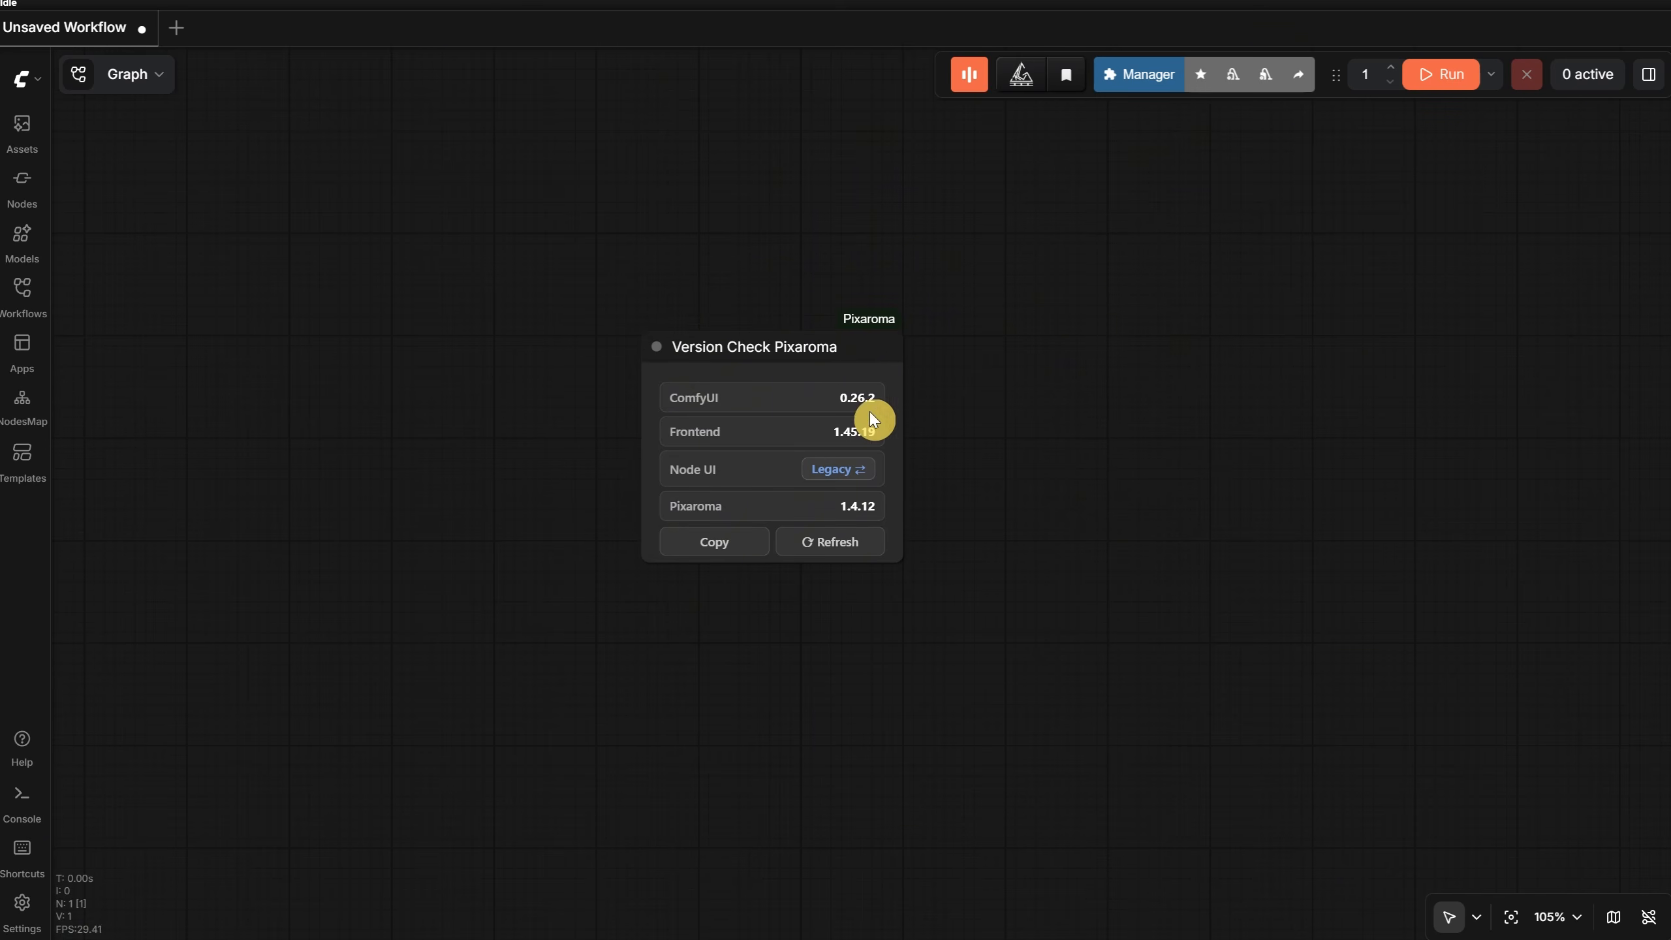
- Hard-reload the ComfyUI page and open the workflow "1a. Krea 2 Text to Image - Simple" from the Ep24 Workflows folder
{"action": "key", "text": "ctrl+shift+r"}
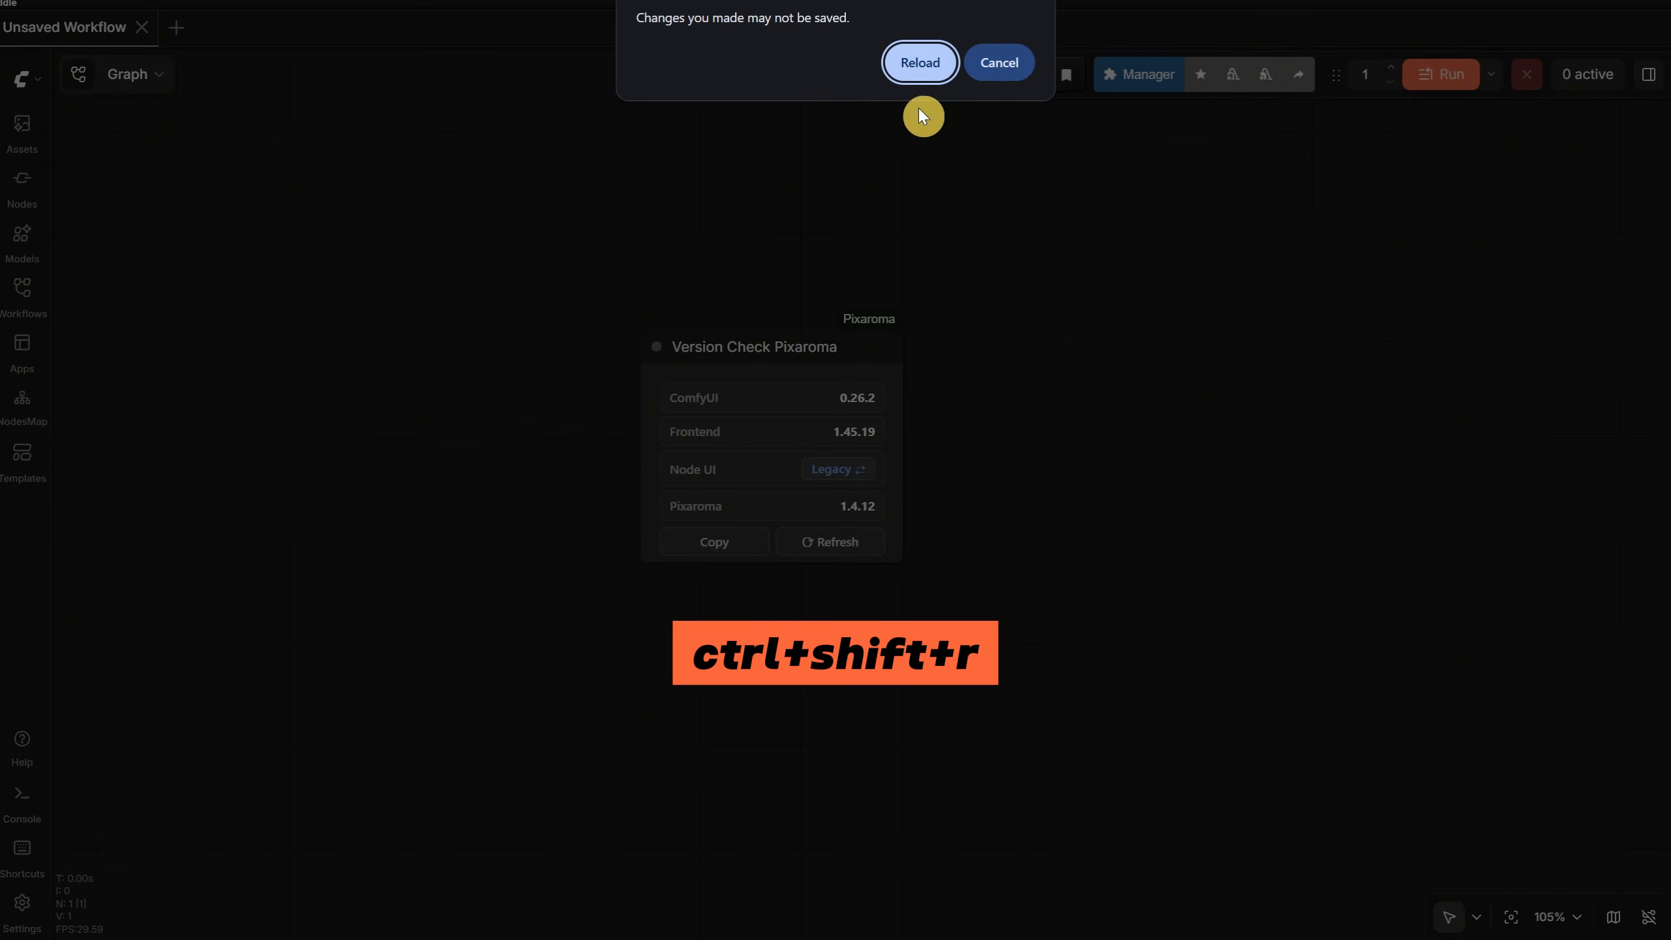
{"action": "left_click", "coordinate": [927, 62]}
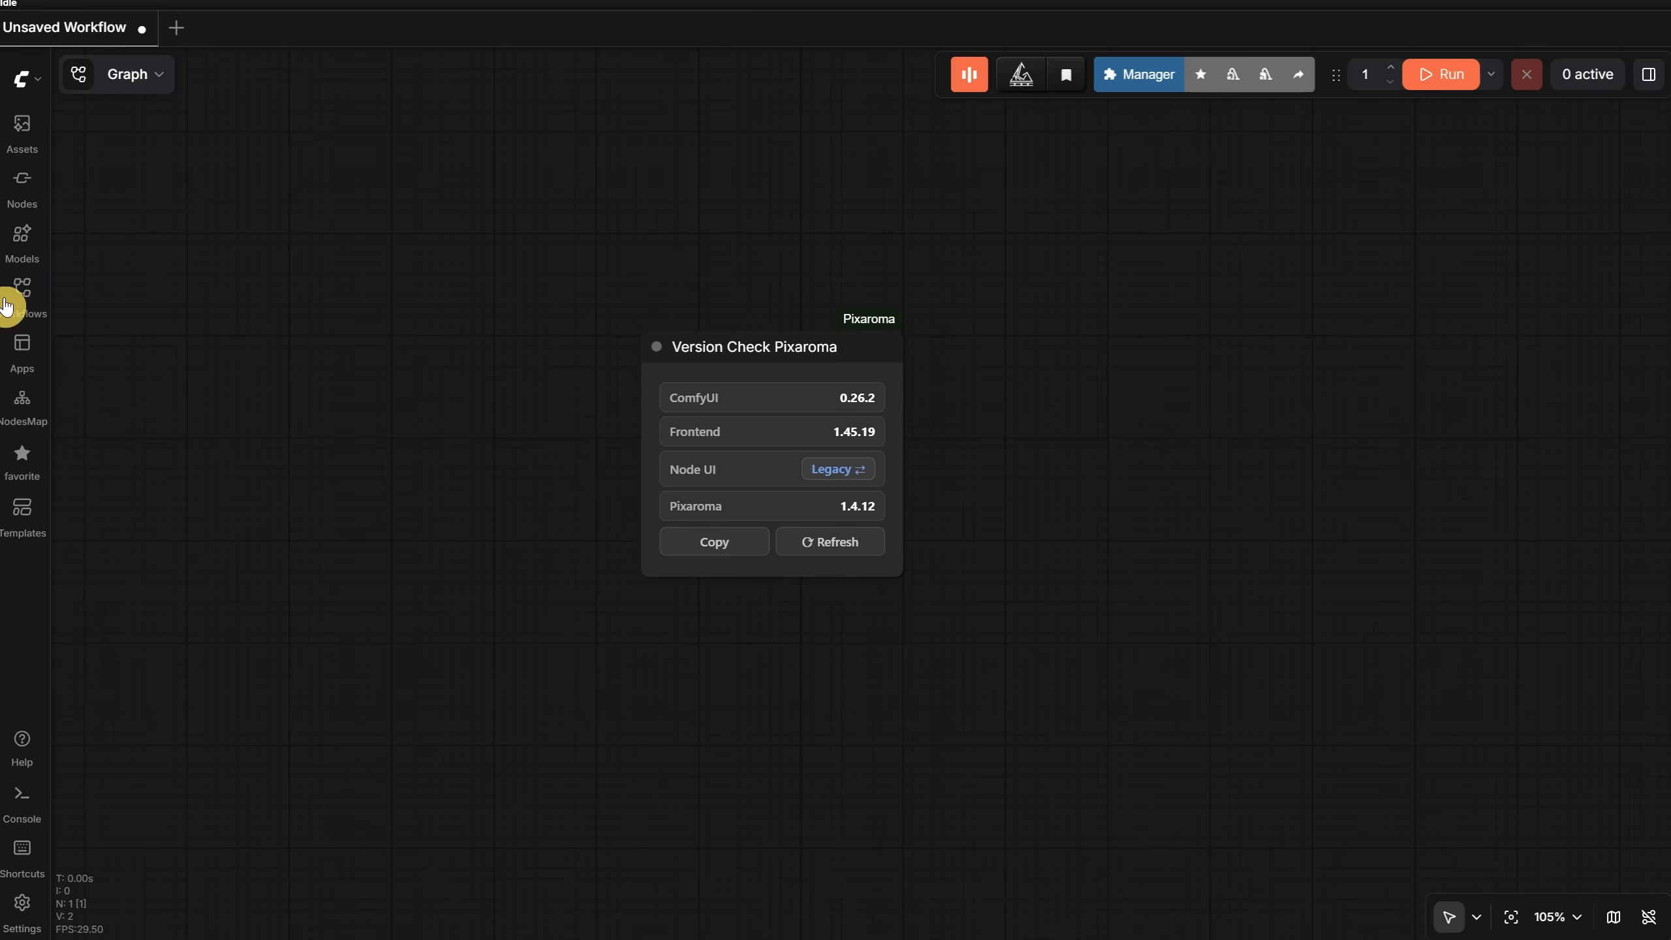
{"action": "left_click", "coordinate": [25, 301]}
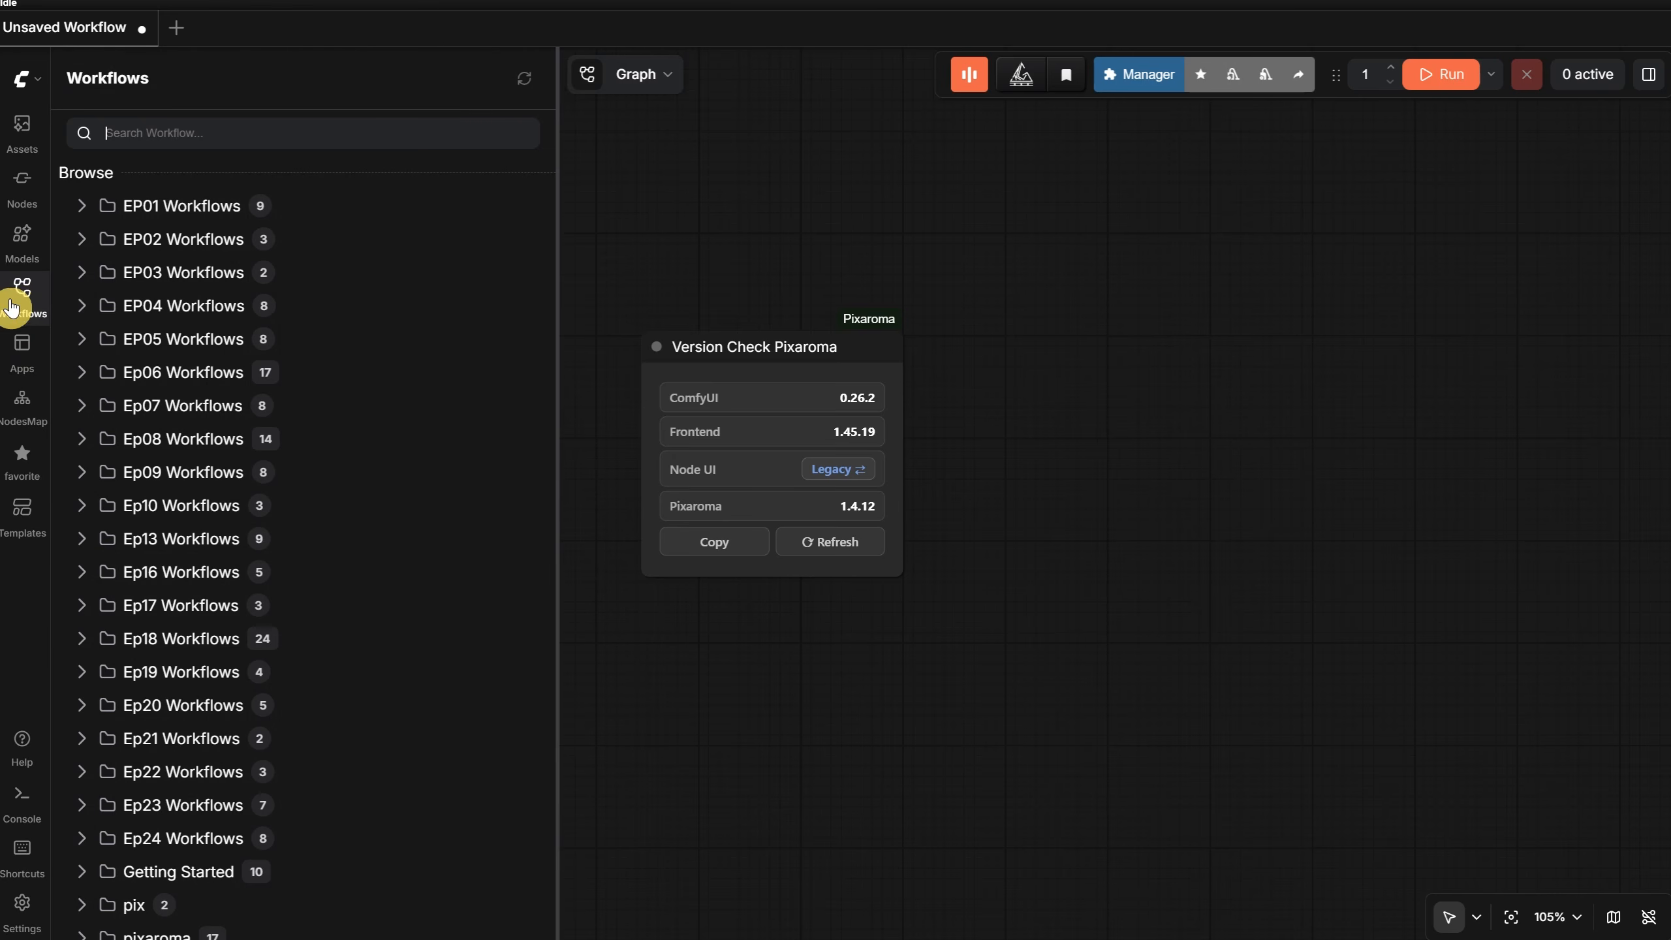
{"action": "left_click", "coordinate": [186, 842]}
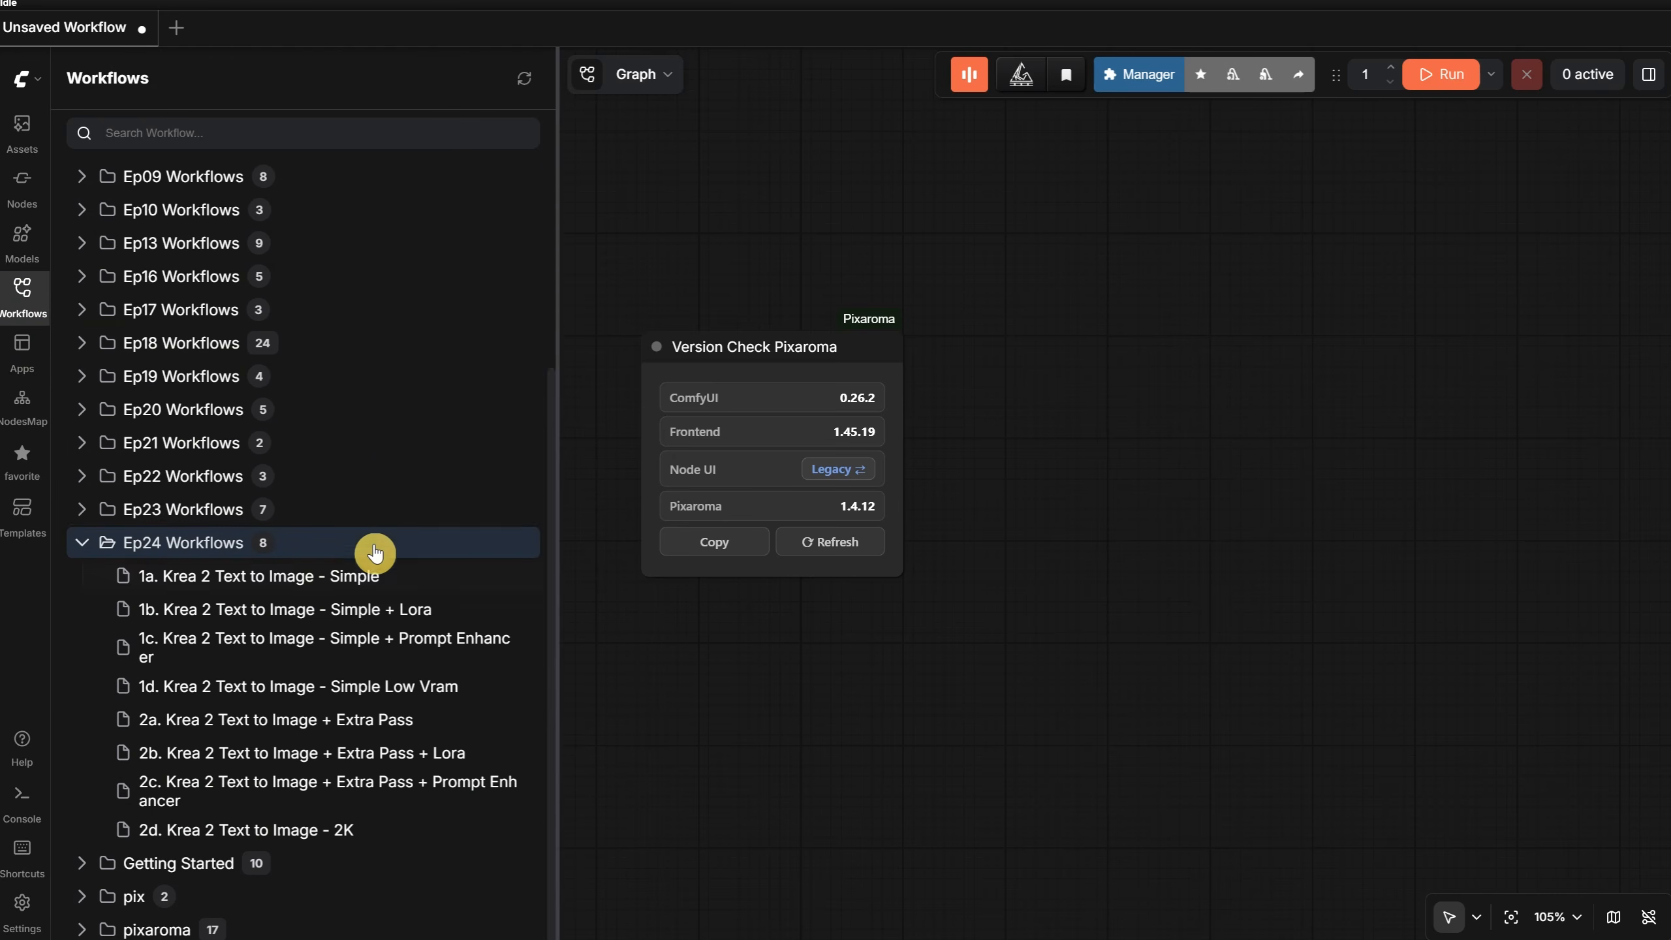
{"action": "left_click", "coordinate": [327, 588]}
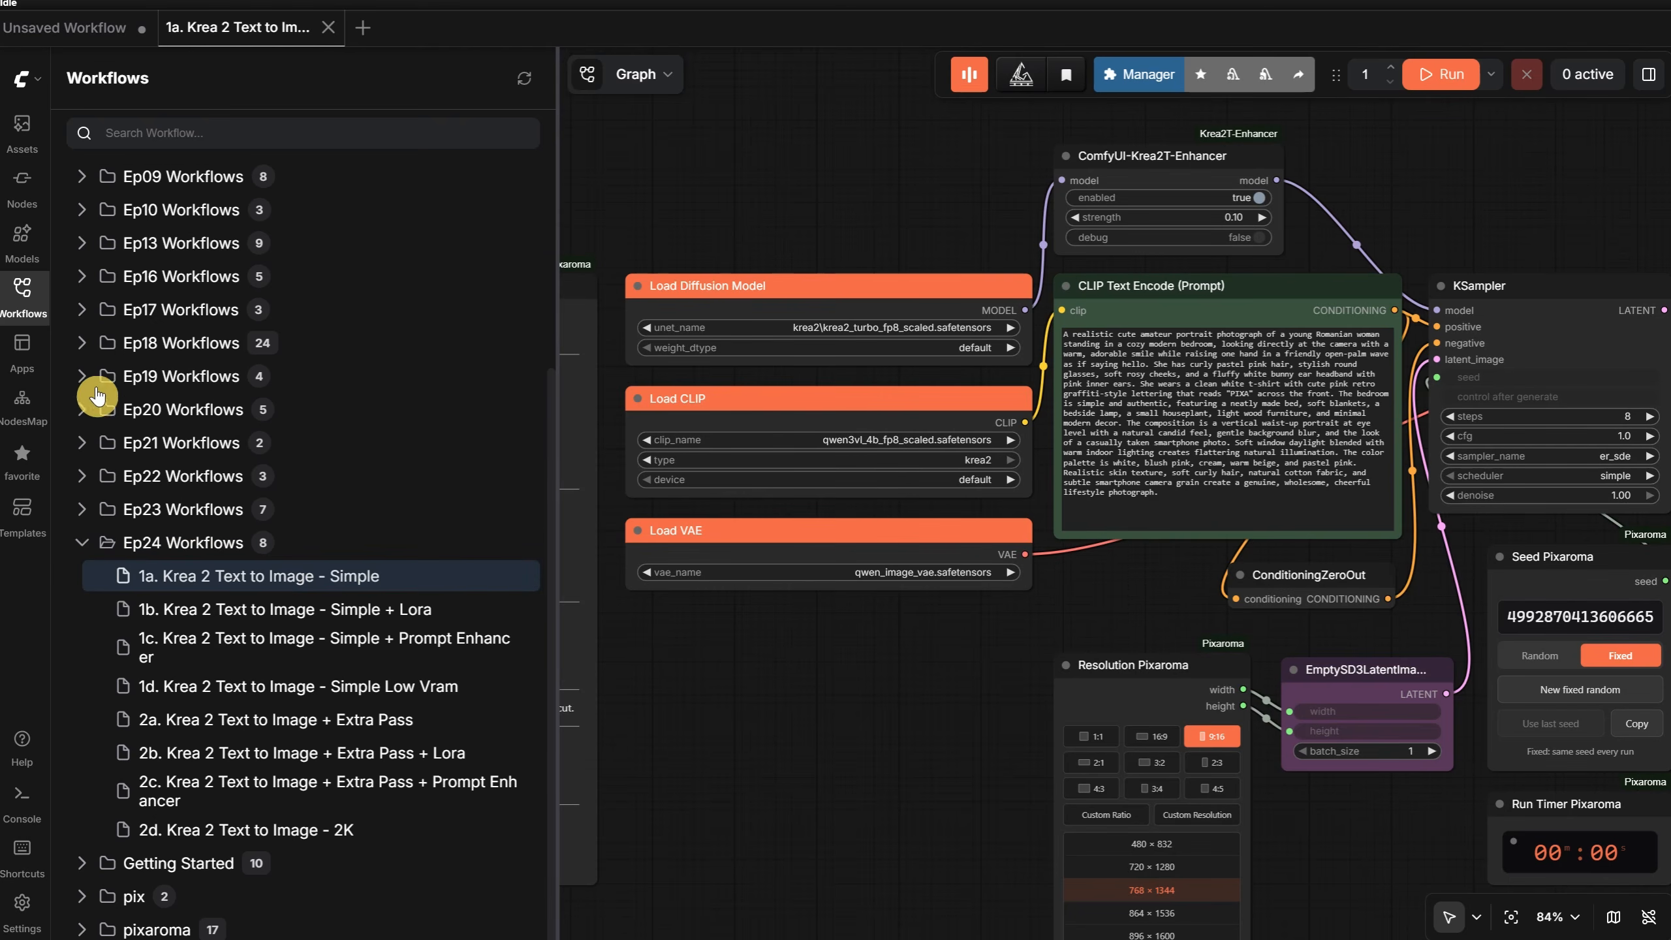
{"action": "left_click", "coordinate": [17, 304]}
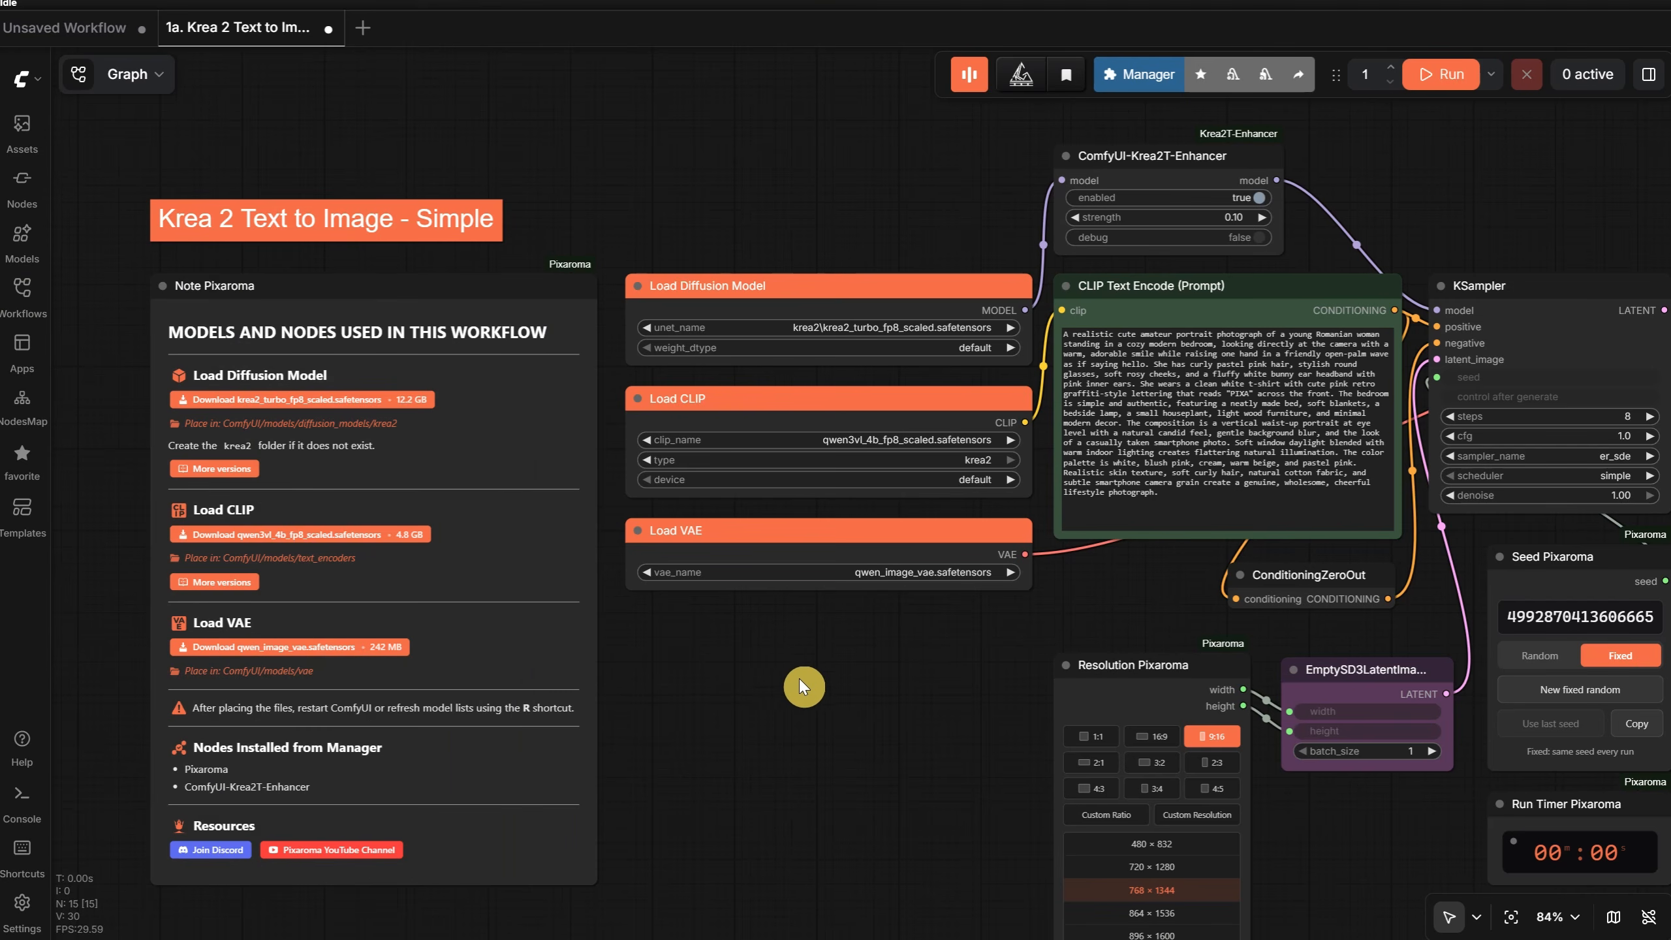
- Download krea2_turbo_fp8_scaled.safetensors from the workflow note into ComfyUI-Easy-Install/ComfyUI/models/diffusion_models/krea2
{"action": "left_click_drag", "start_coordinate": [747, 690], "coordinate": [1045, 845]}
{"action": "scroll", "coordinate": [1017, 678], "scroll_direction": "up", "scroll_amount": 4}
{"action": "scroll", "coordinate": [967, 704], "scroll_direction": "up", "scroll_amount": 1}
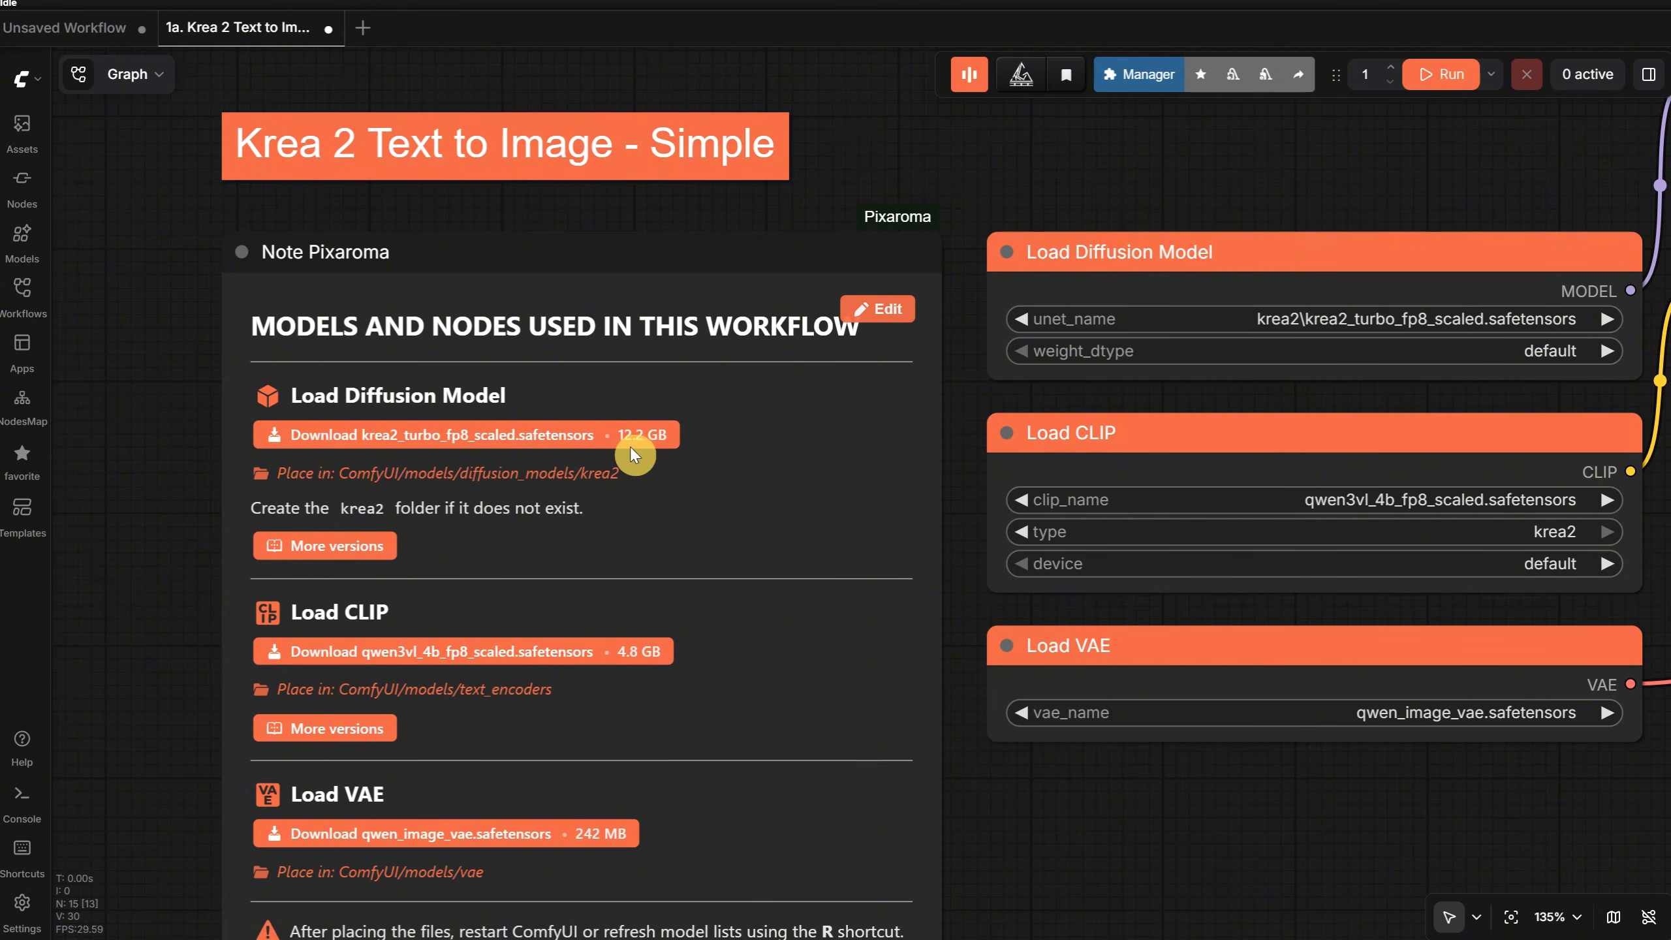
{"action": "left_click", "coordinate": [583, 438]}
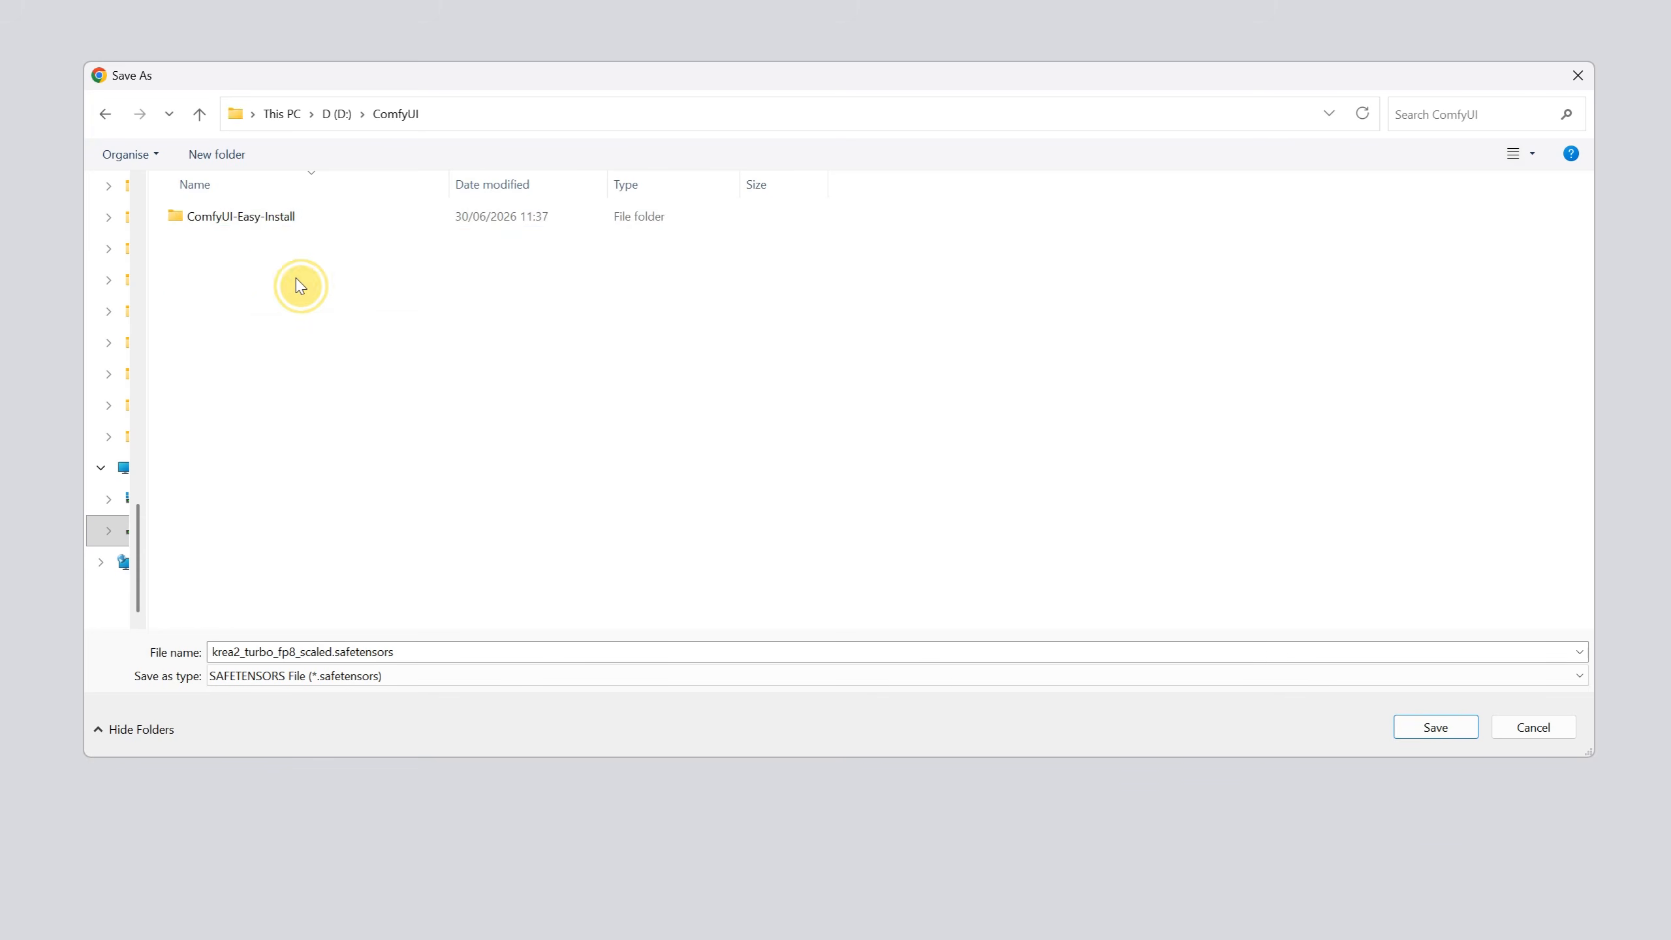
{"action": "double_click", "coordinate": [254, 220]}
{"action": "double_click", "coordinate": [214, 244]}
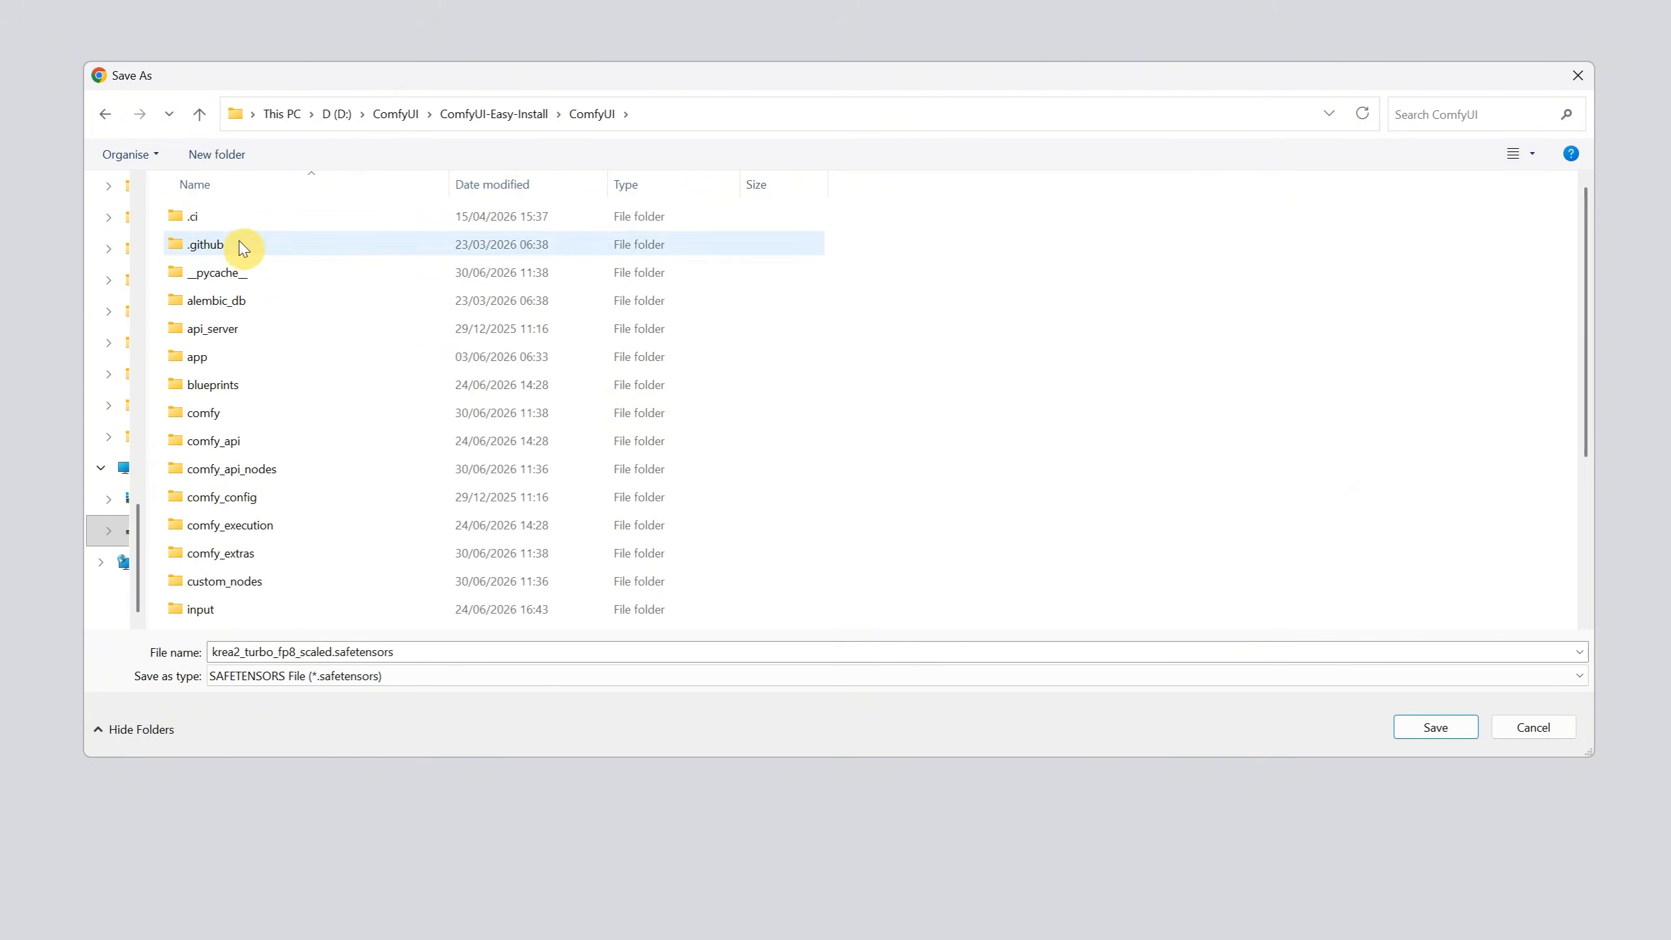
{"action": "scroll", "coordinate": [253, 471], "scroll_direction": "down", "scroll_amount": 3}
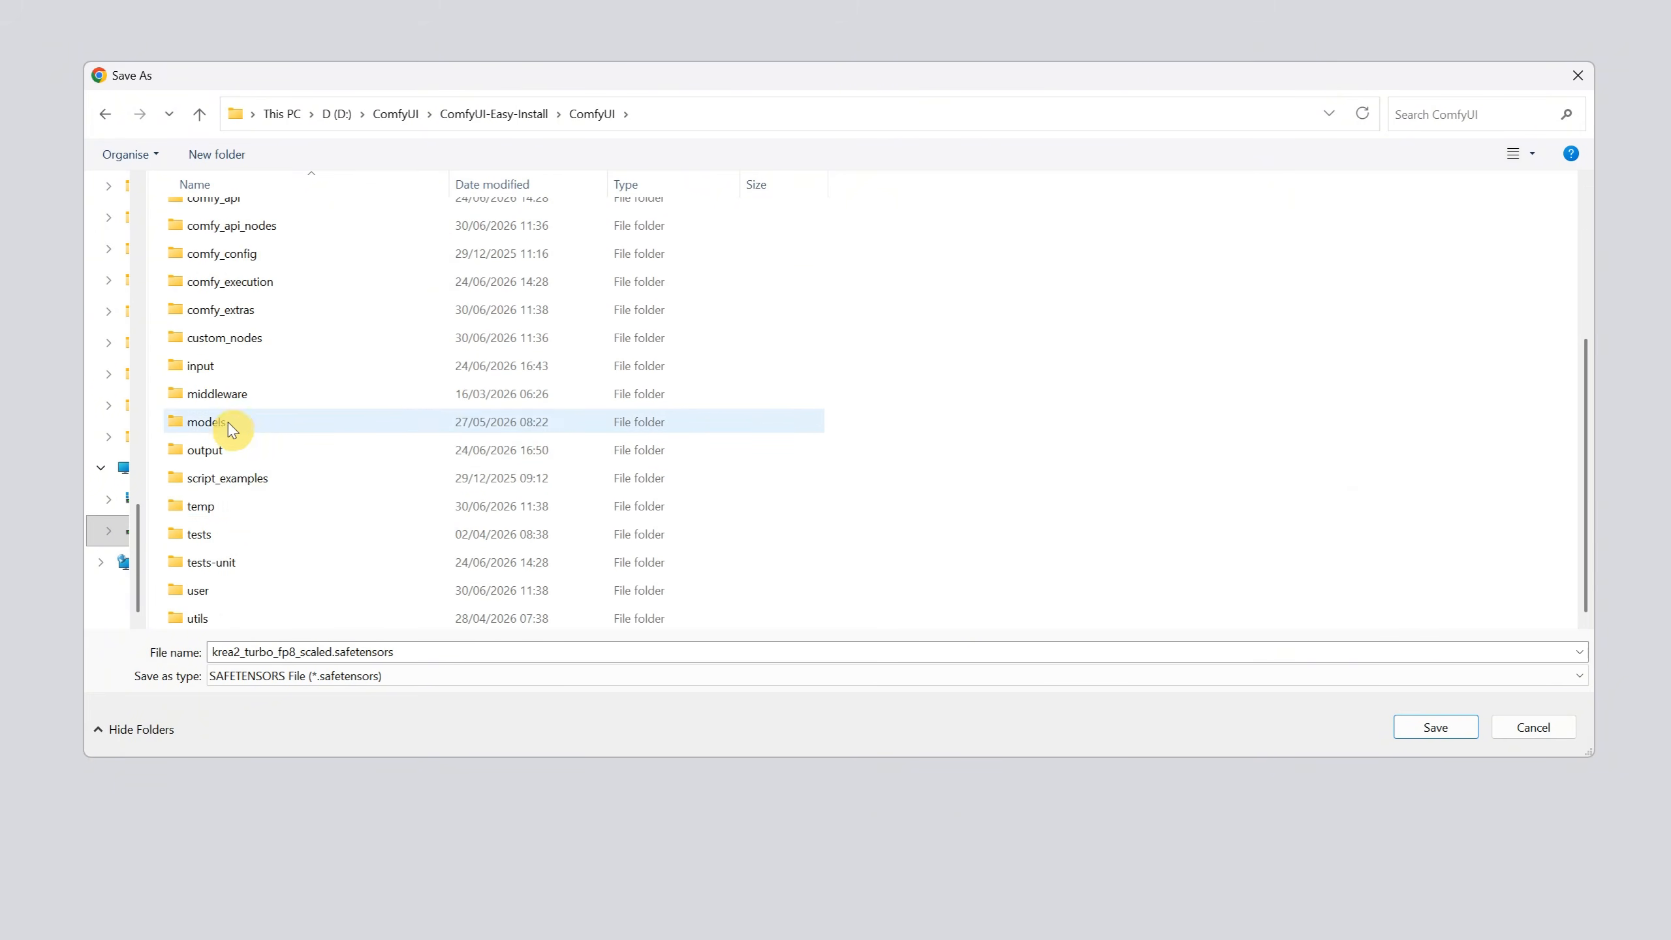
{"action": "double_click", "coordinate": [232, 429]}
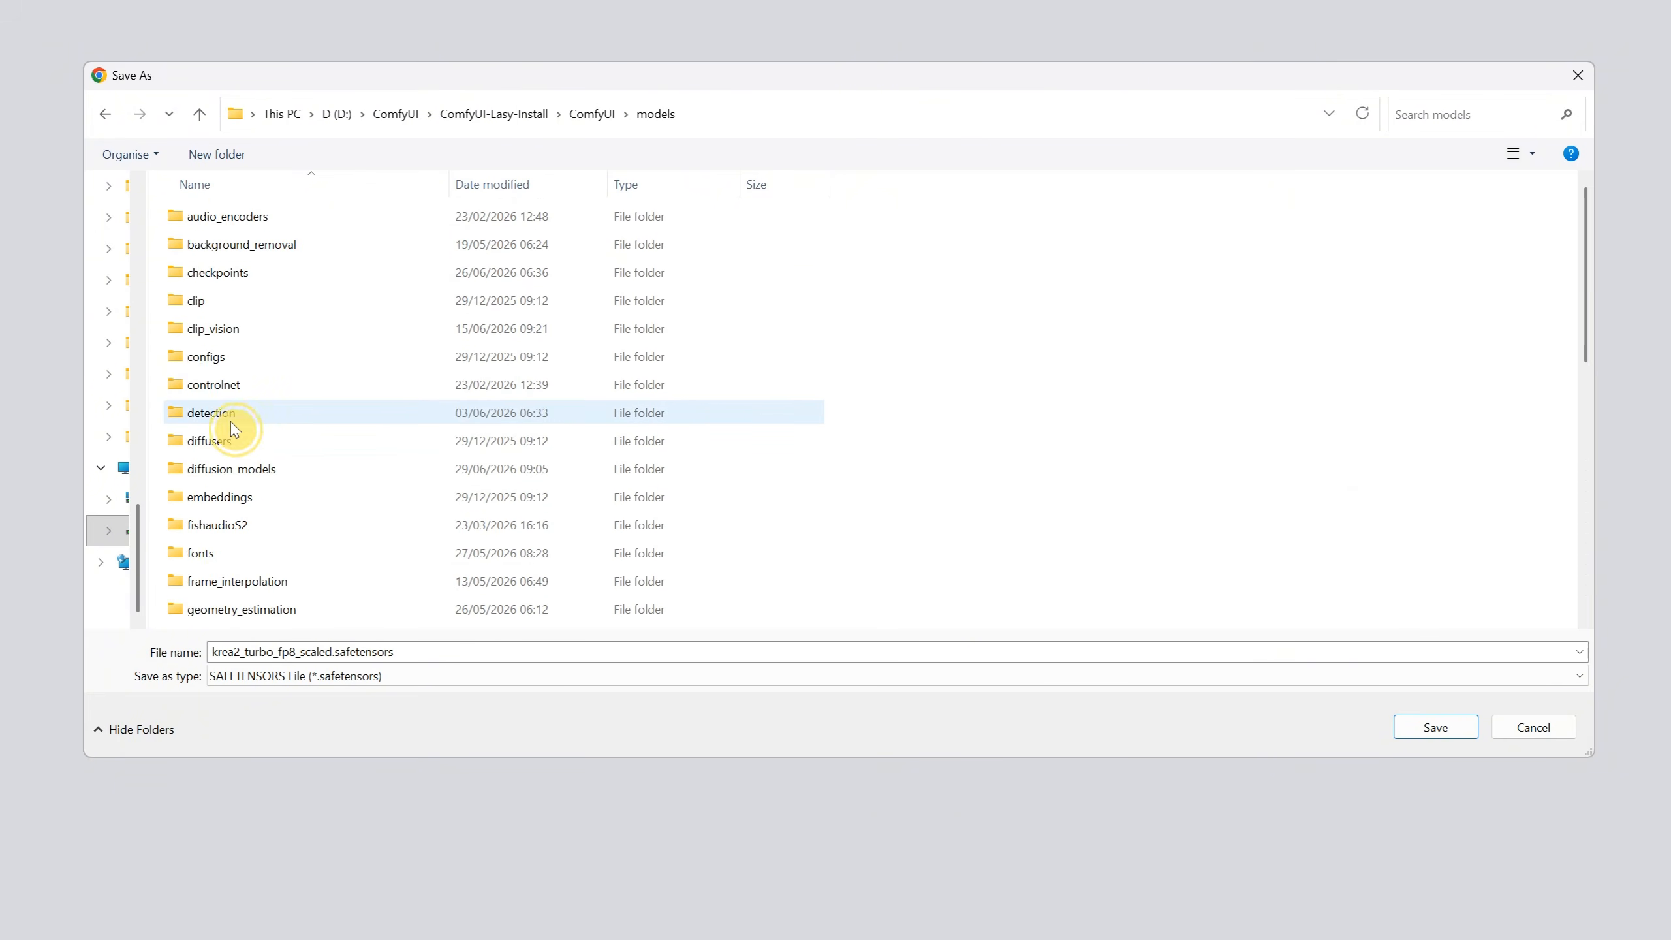
{"action": "double_click", "coordinate": [273, 468]}
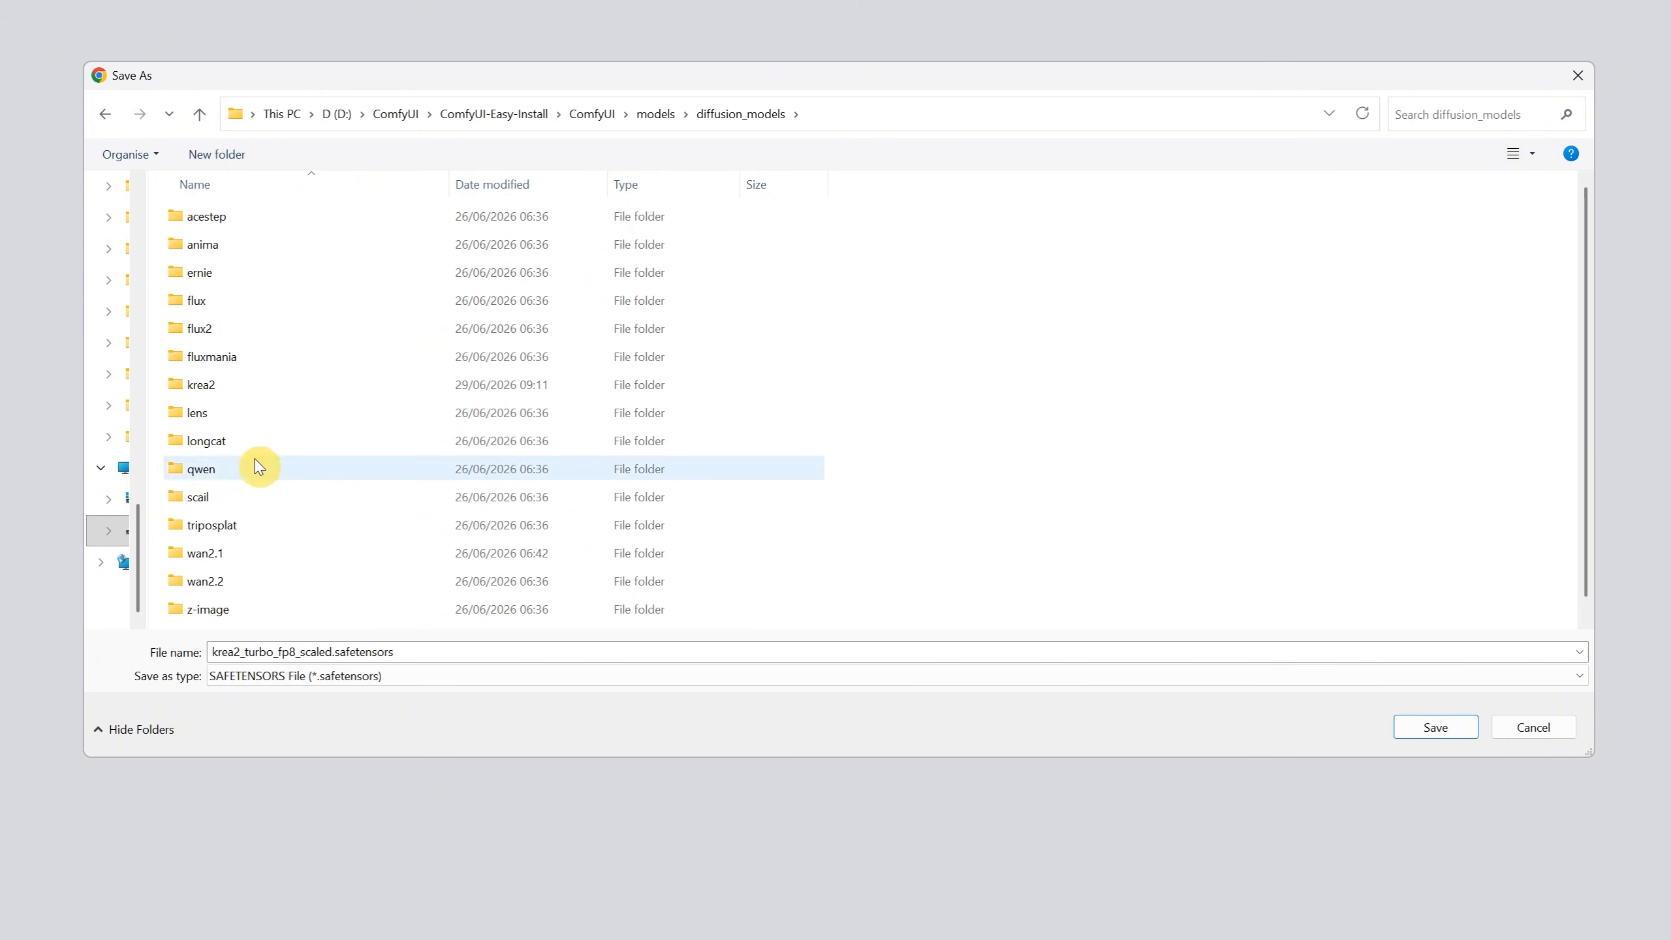
{"action": "left_click", "coordinate": [222, 385]}
{"action": "double_click", "coordinate": [227, 387]}
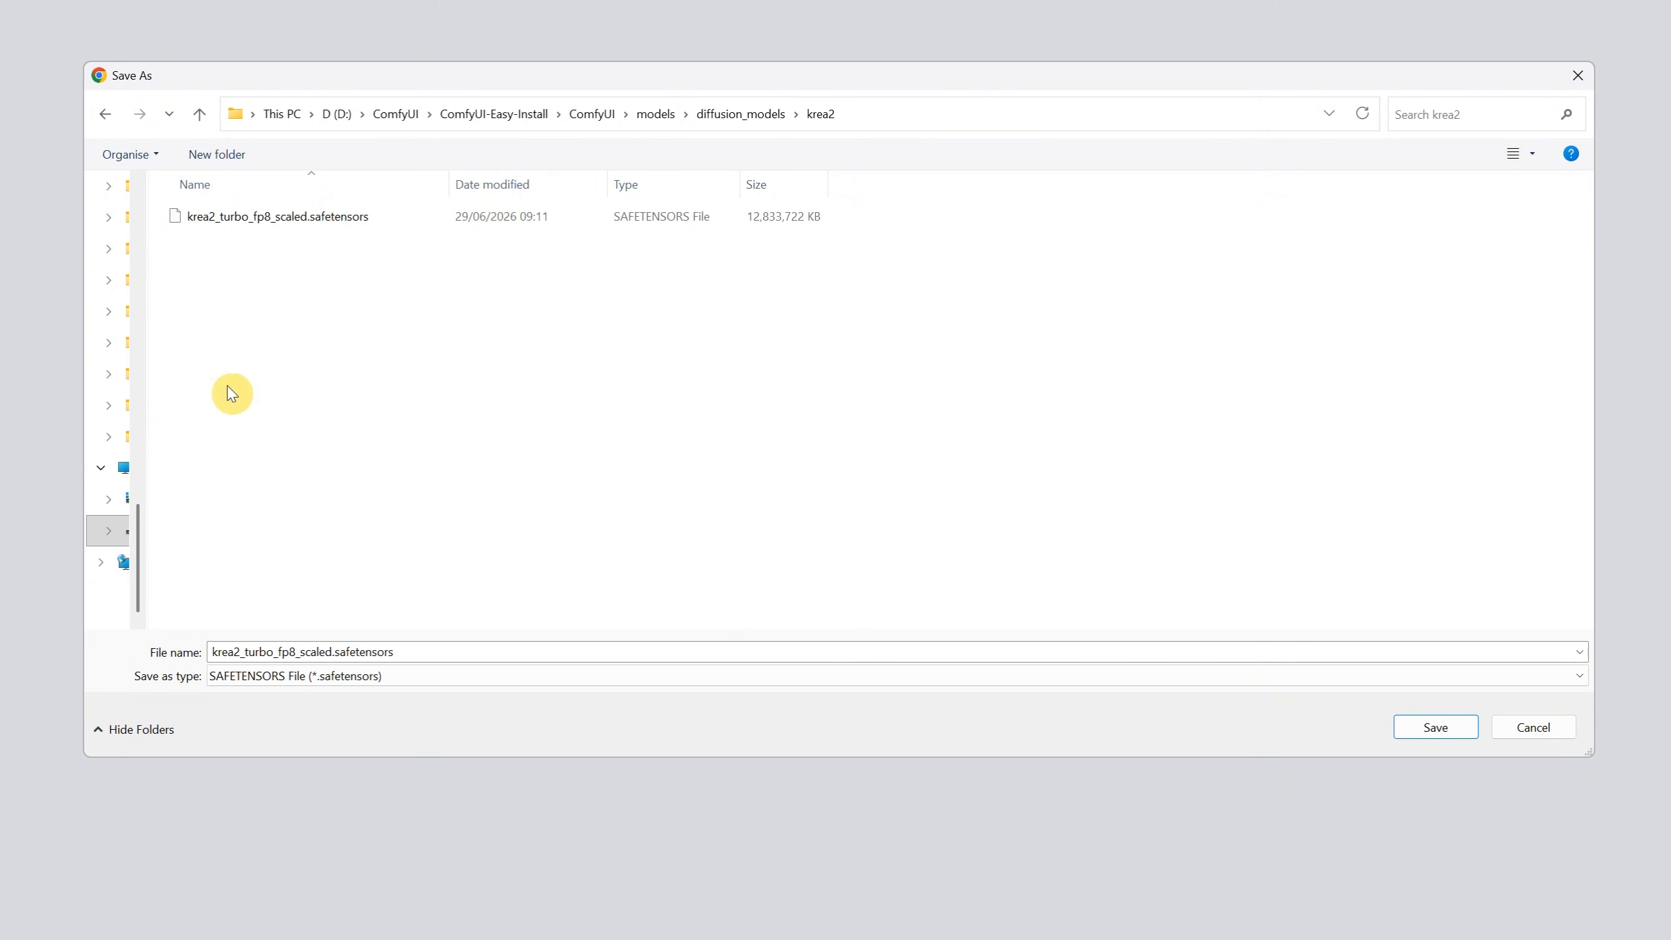
{"action": "left_click", "coordinate": [1428, 728]}
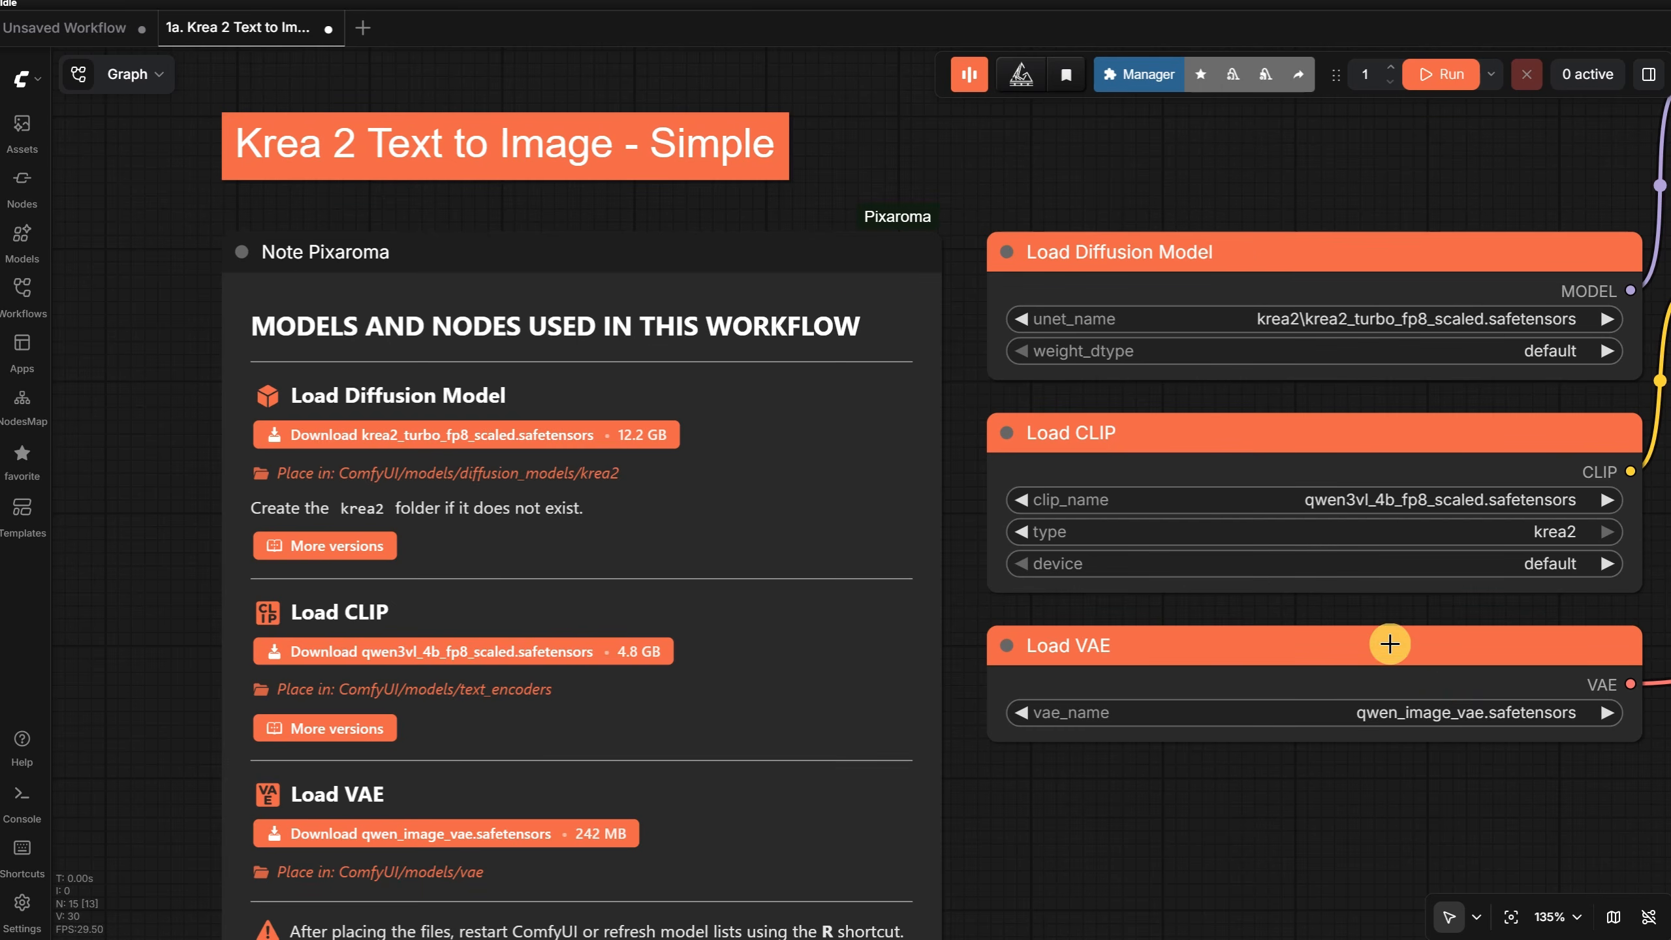
- Look up the other available versions of the diffusion model and the CLIP text encoder through the note's links, then return to the workflow
{"action": "left_click", "coordinate": [307, 552]}
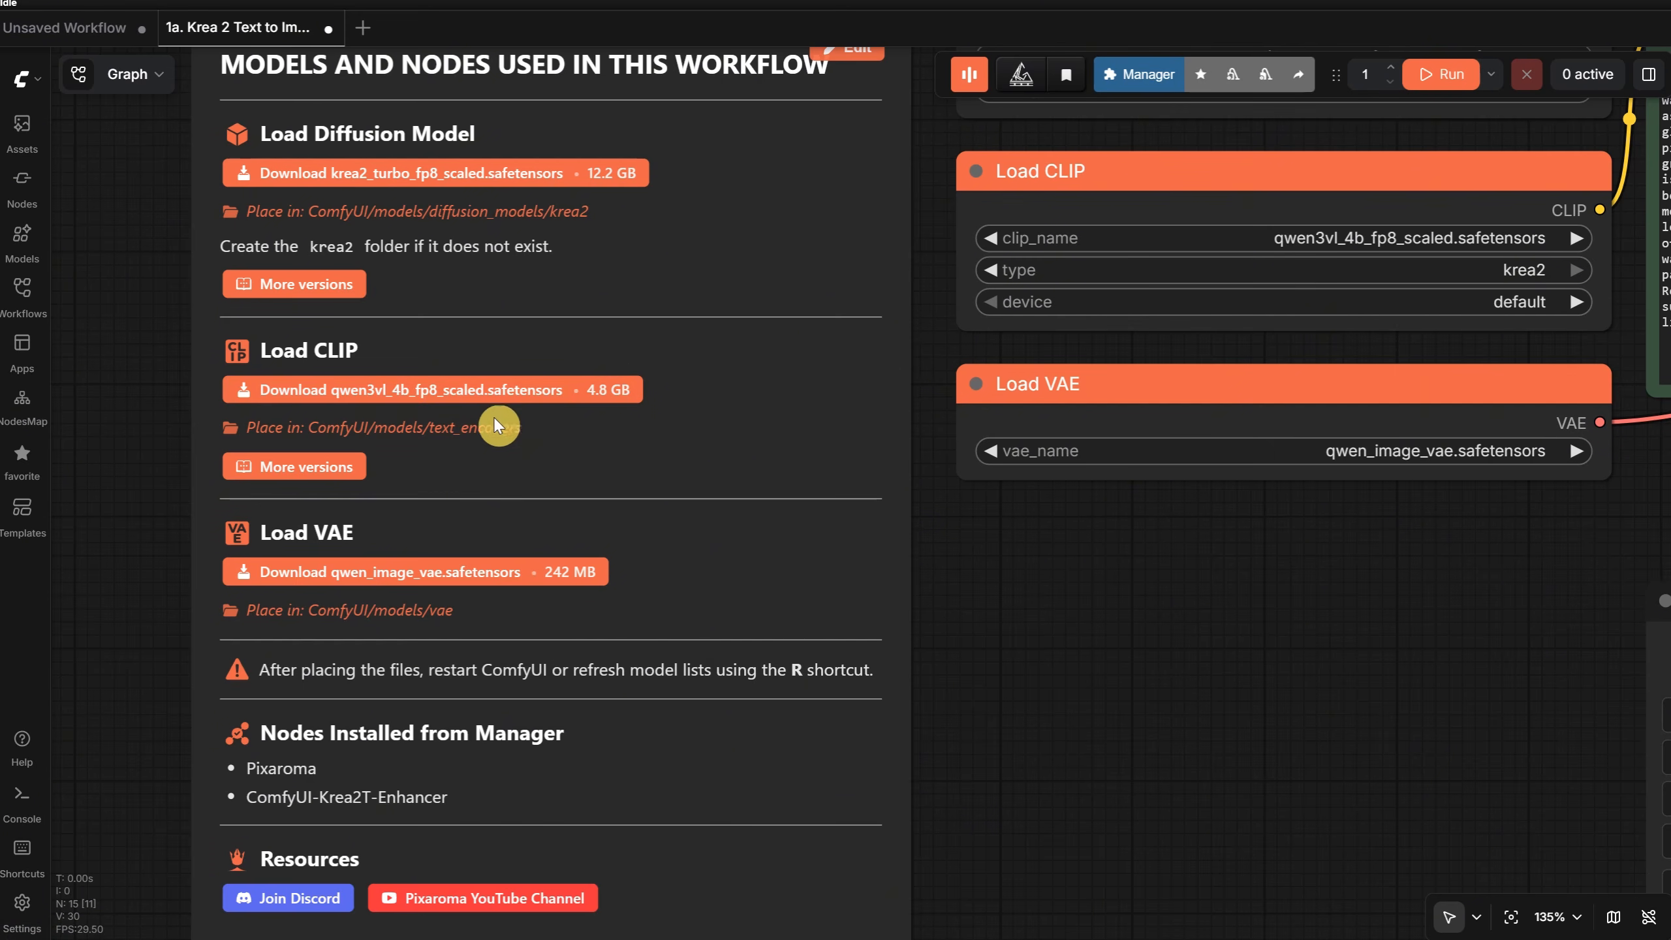
{"action": "left_click", "coordinate": [316, 470]}
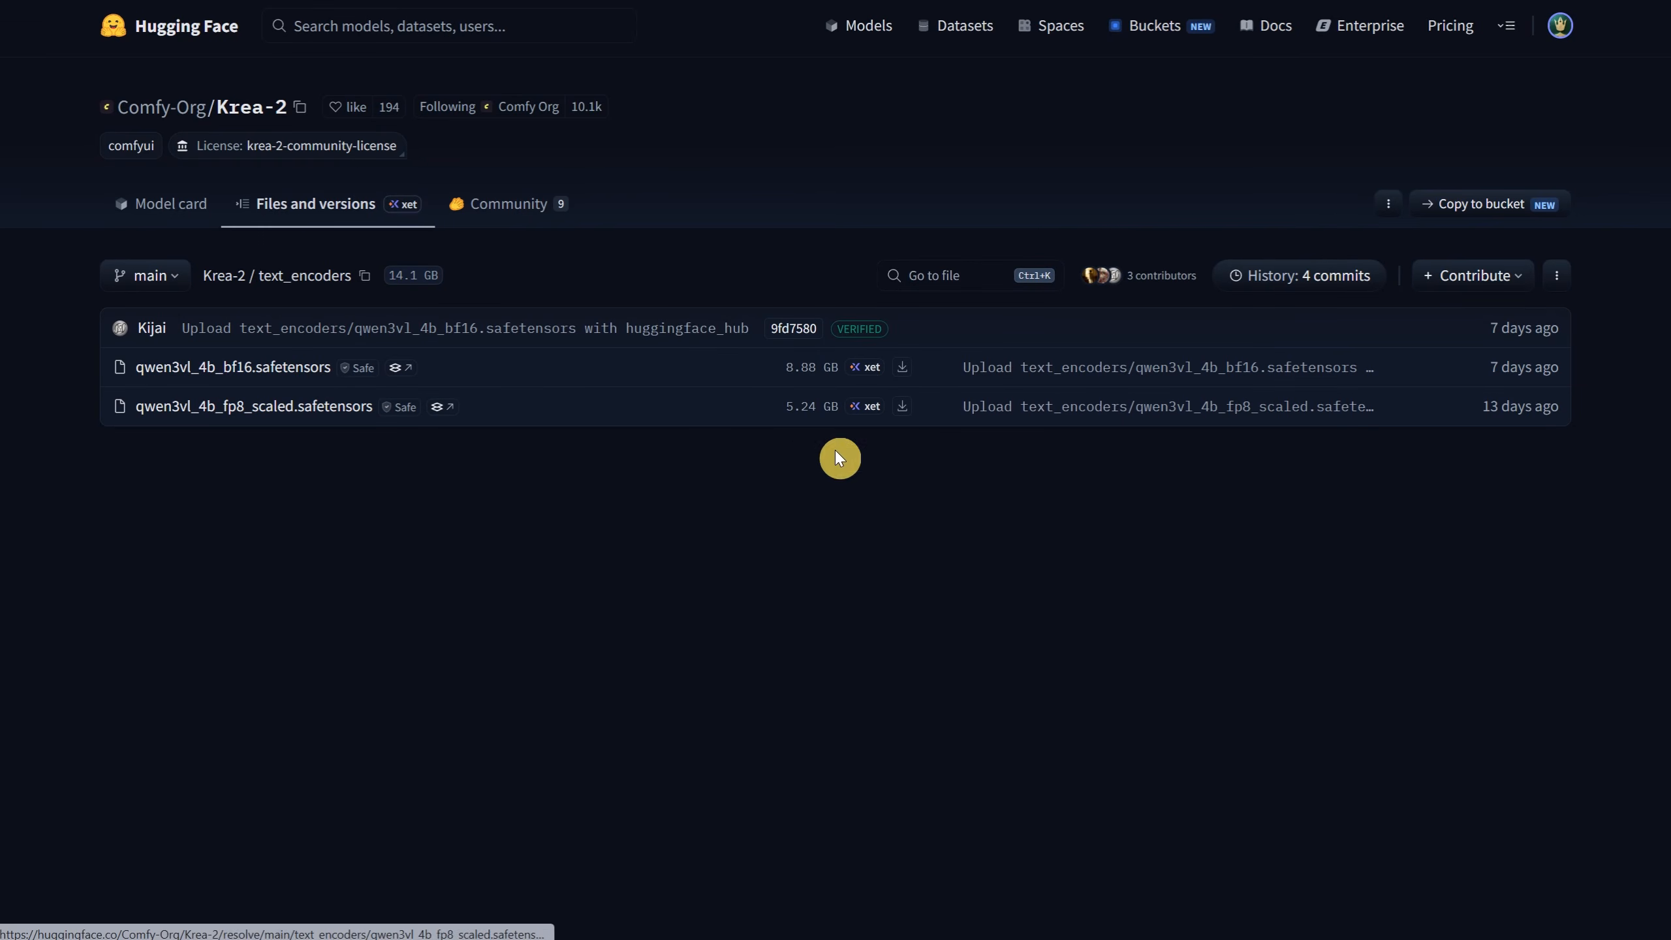
{"action": "left_click", "coordinate": [511, 2]}
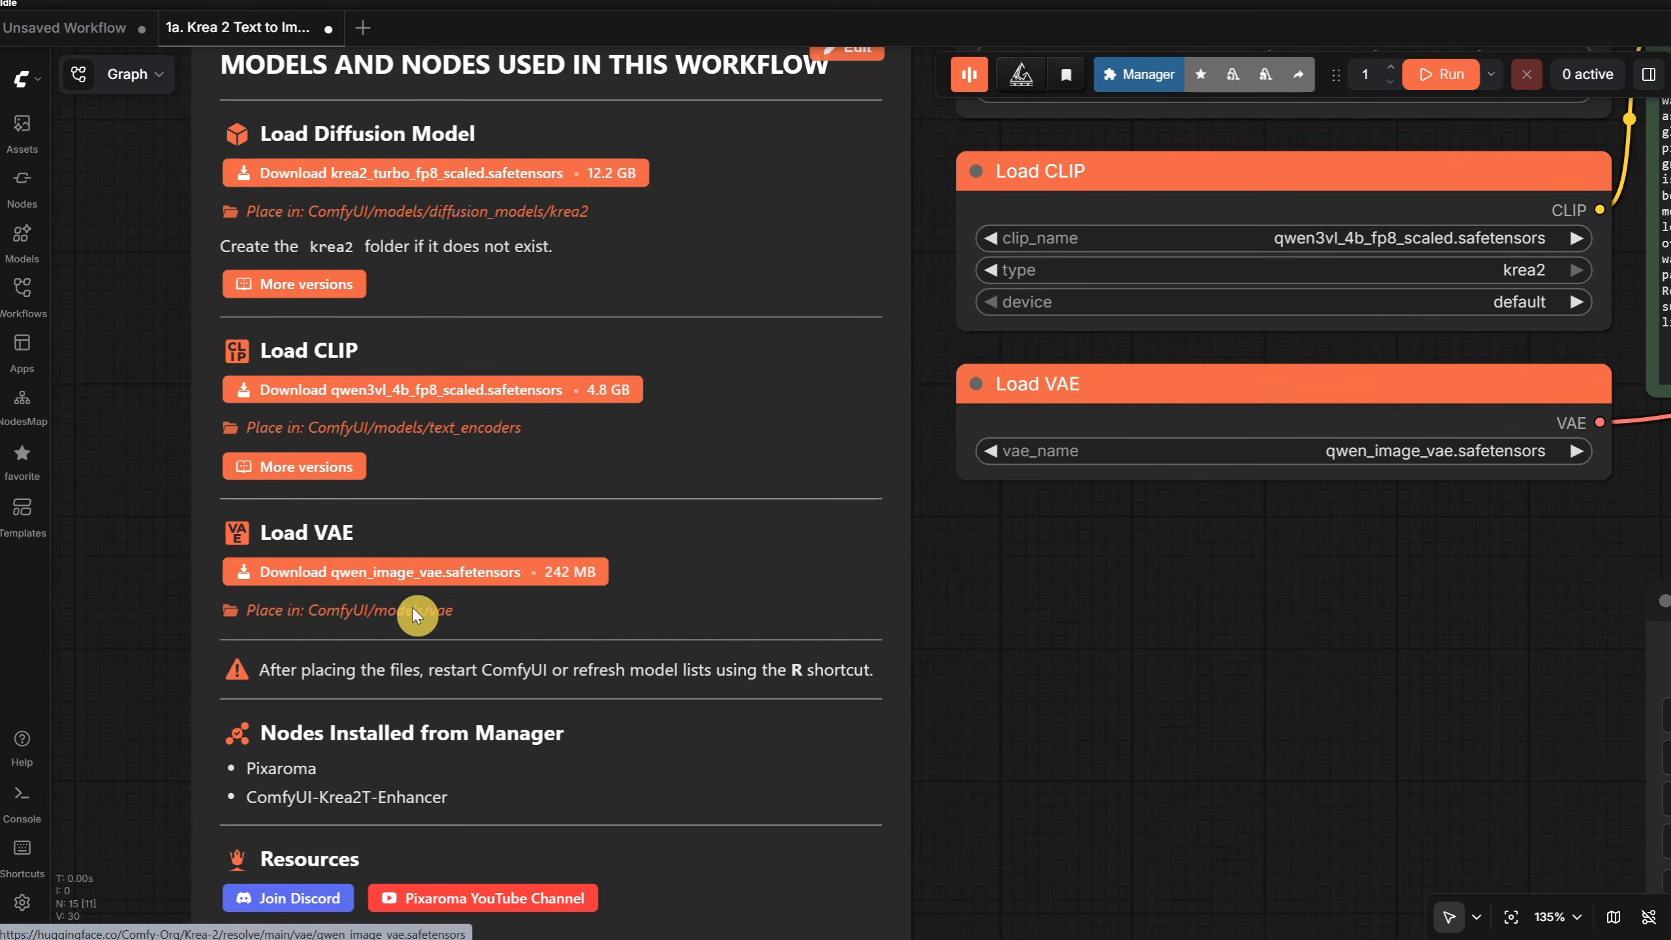
{"action": "scroll", "coordinate": [1053, 645], "scroll_direction": "down", "scroll_amount": 3}
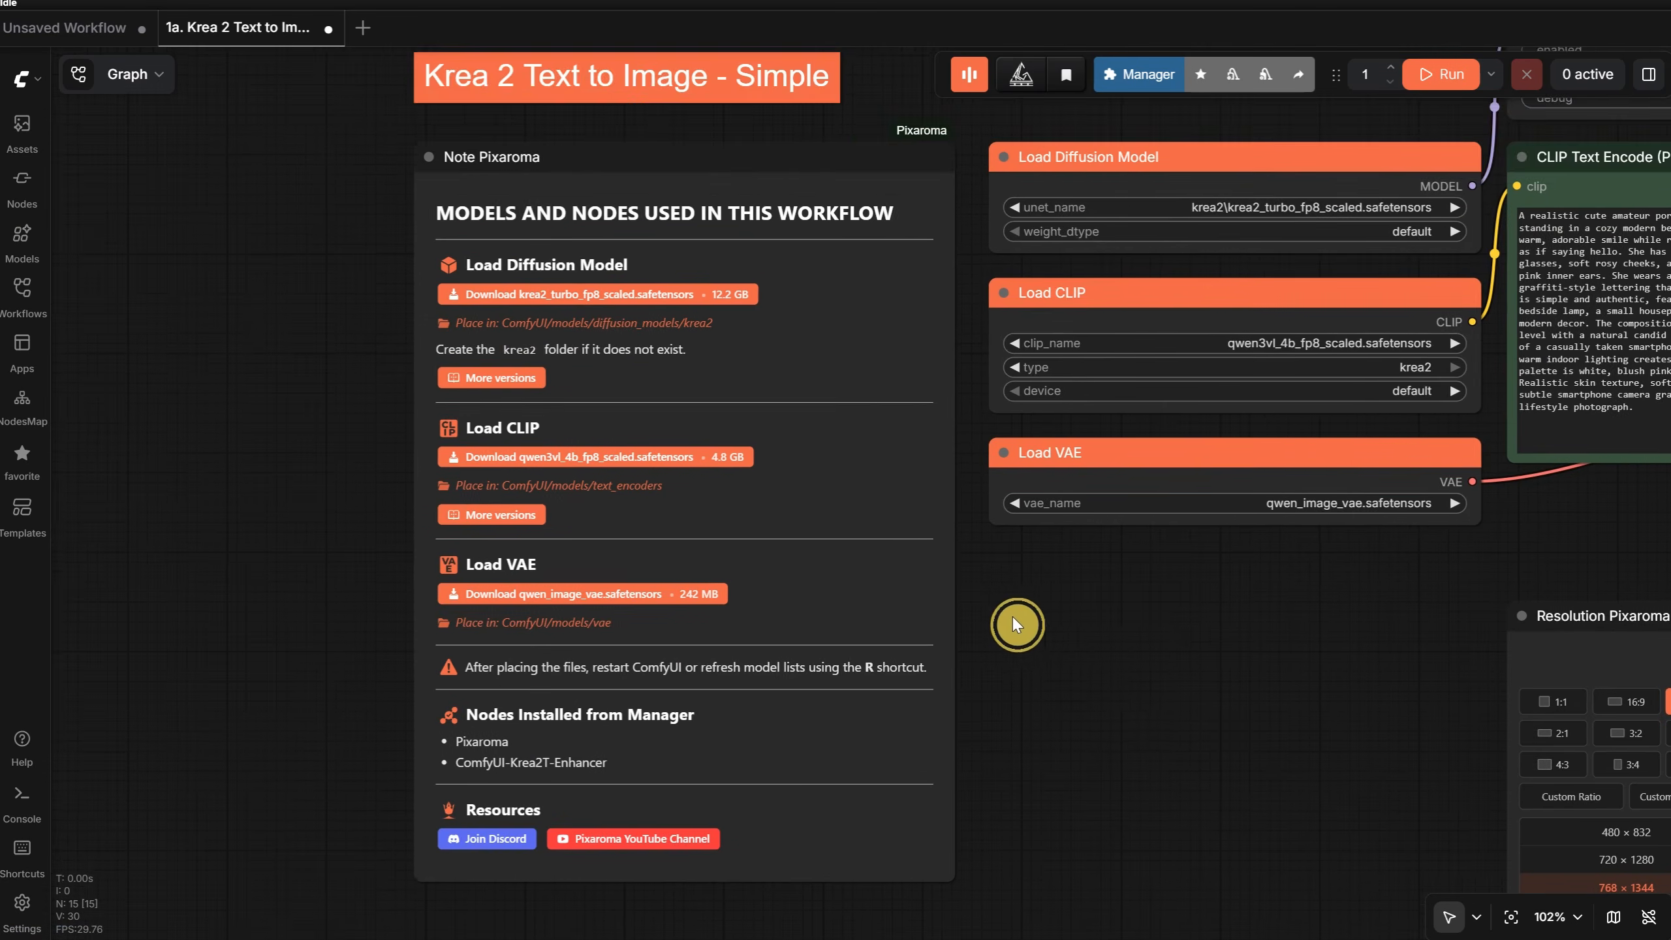
{"action": "scroll", "coordinate": [1012, 616], "scroll_direction": "up", "scroll_amount": 2}
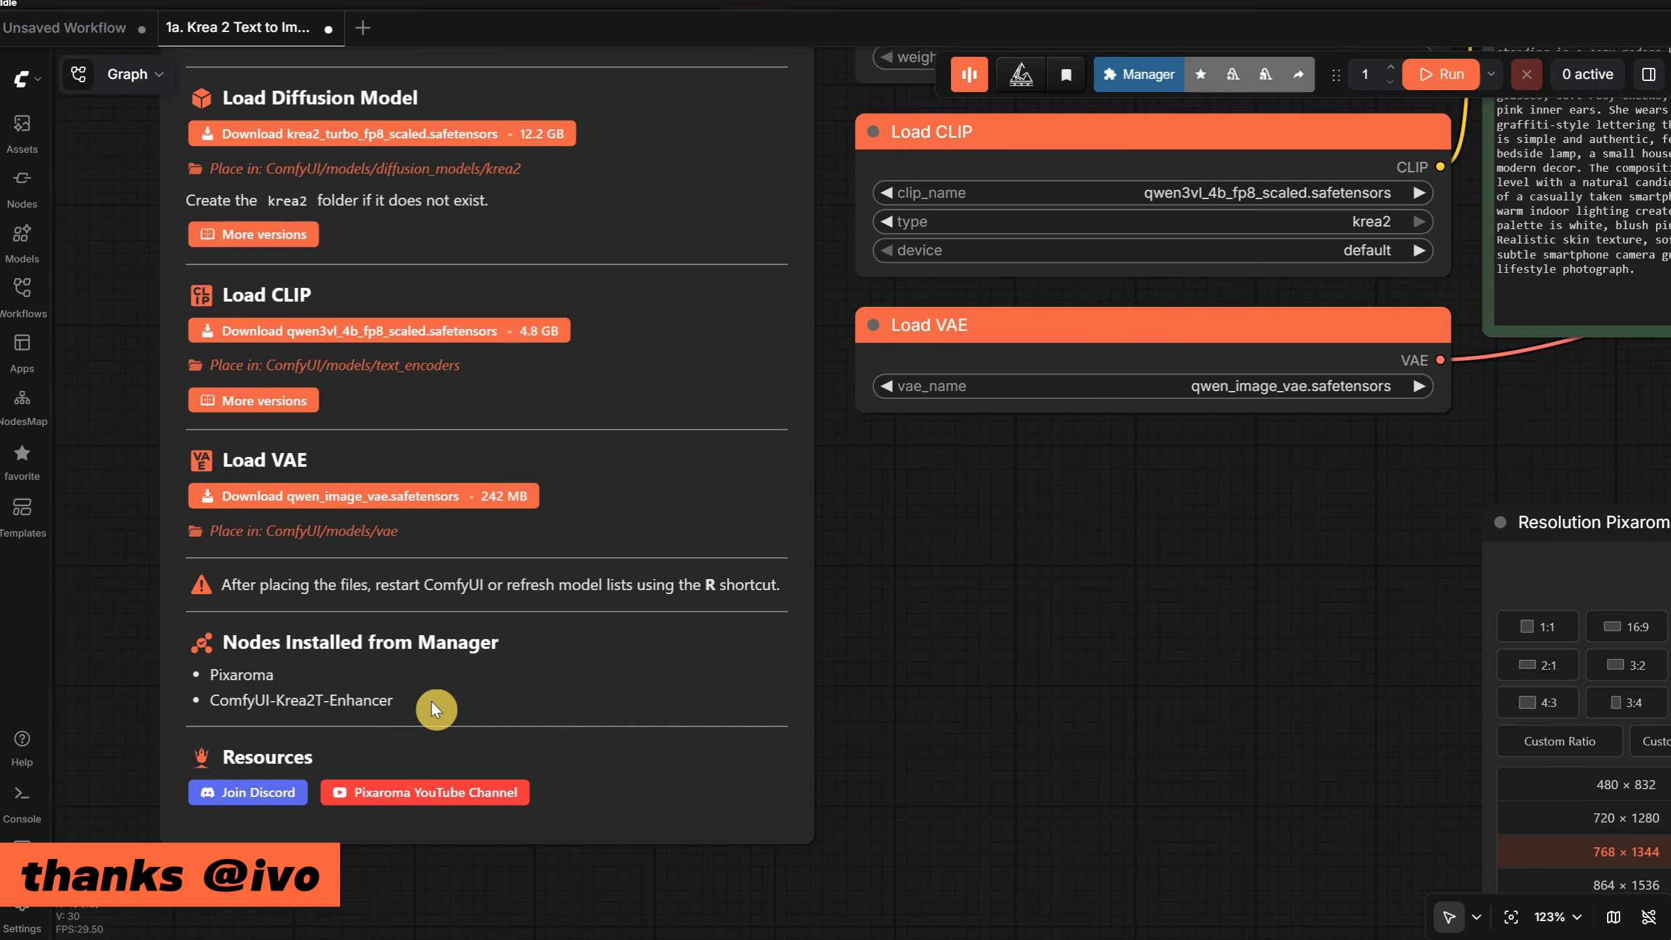
- Search the Custom Nodes Manager for "krea2t"
{"action": "left_click", "coordinate": [1148, 76]}
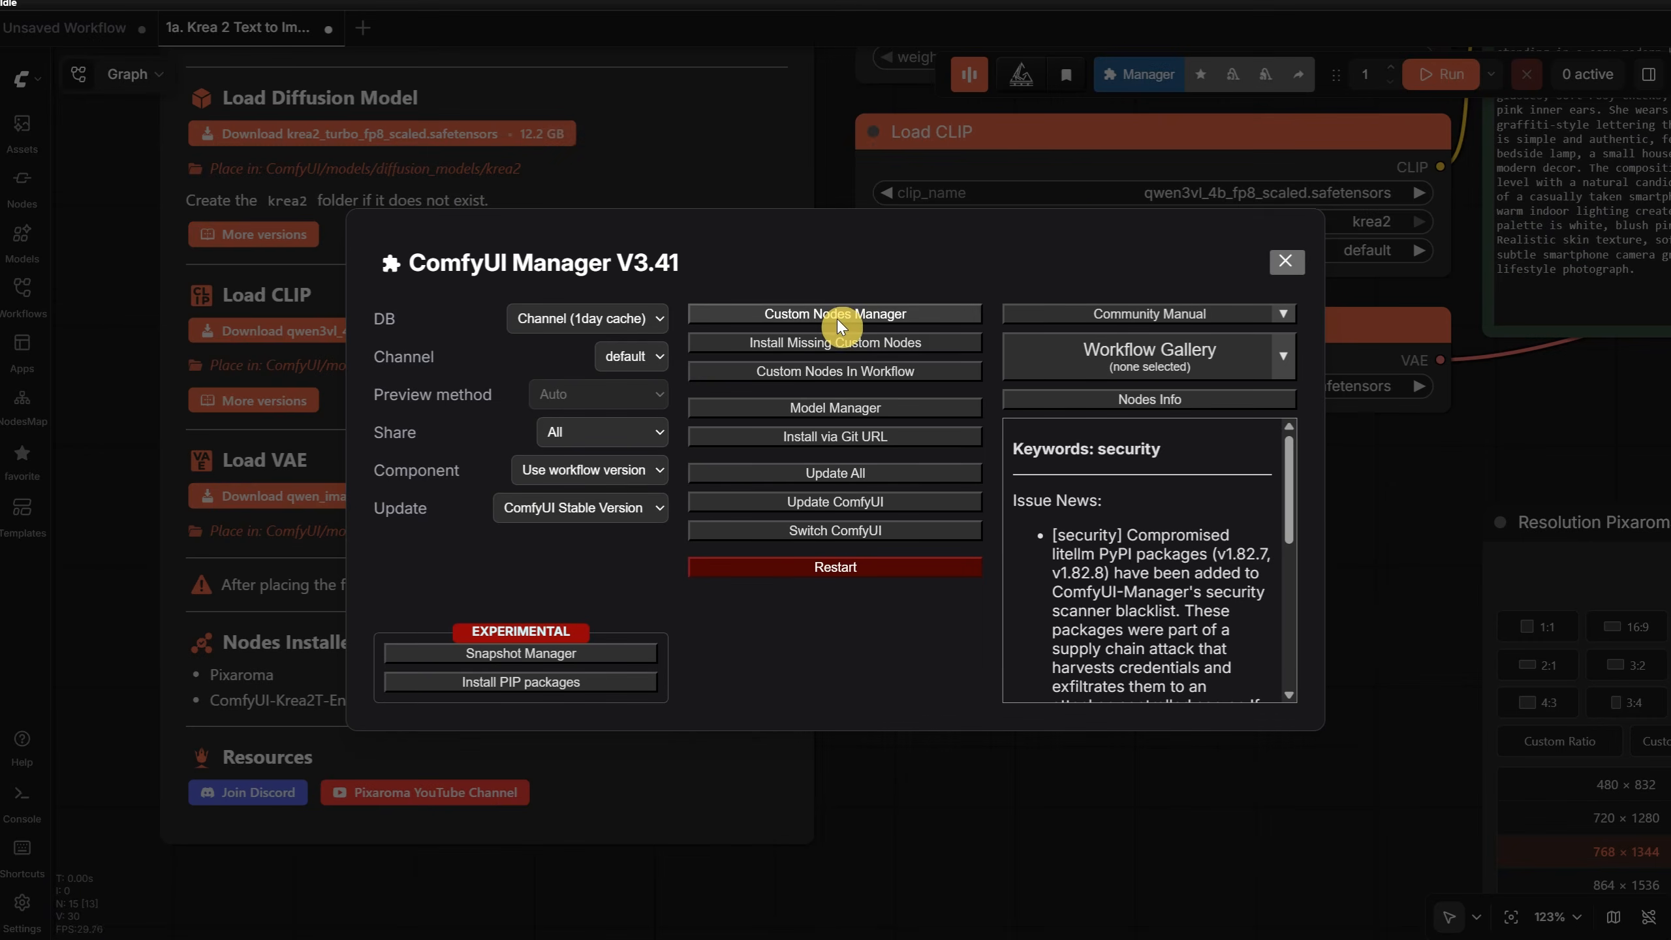
{"action": "left_click", "coordinate": [836, 314]}
{"action": "left_click", "coordinate": [466, 102]}
{"action": "type", "text": "krea2t"}
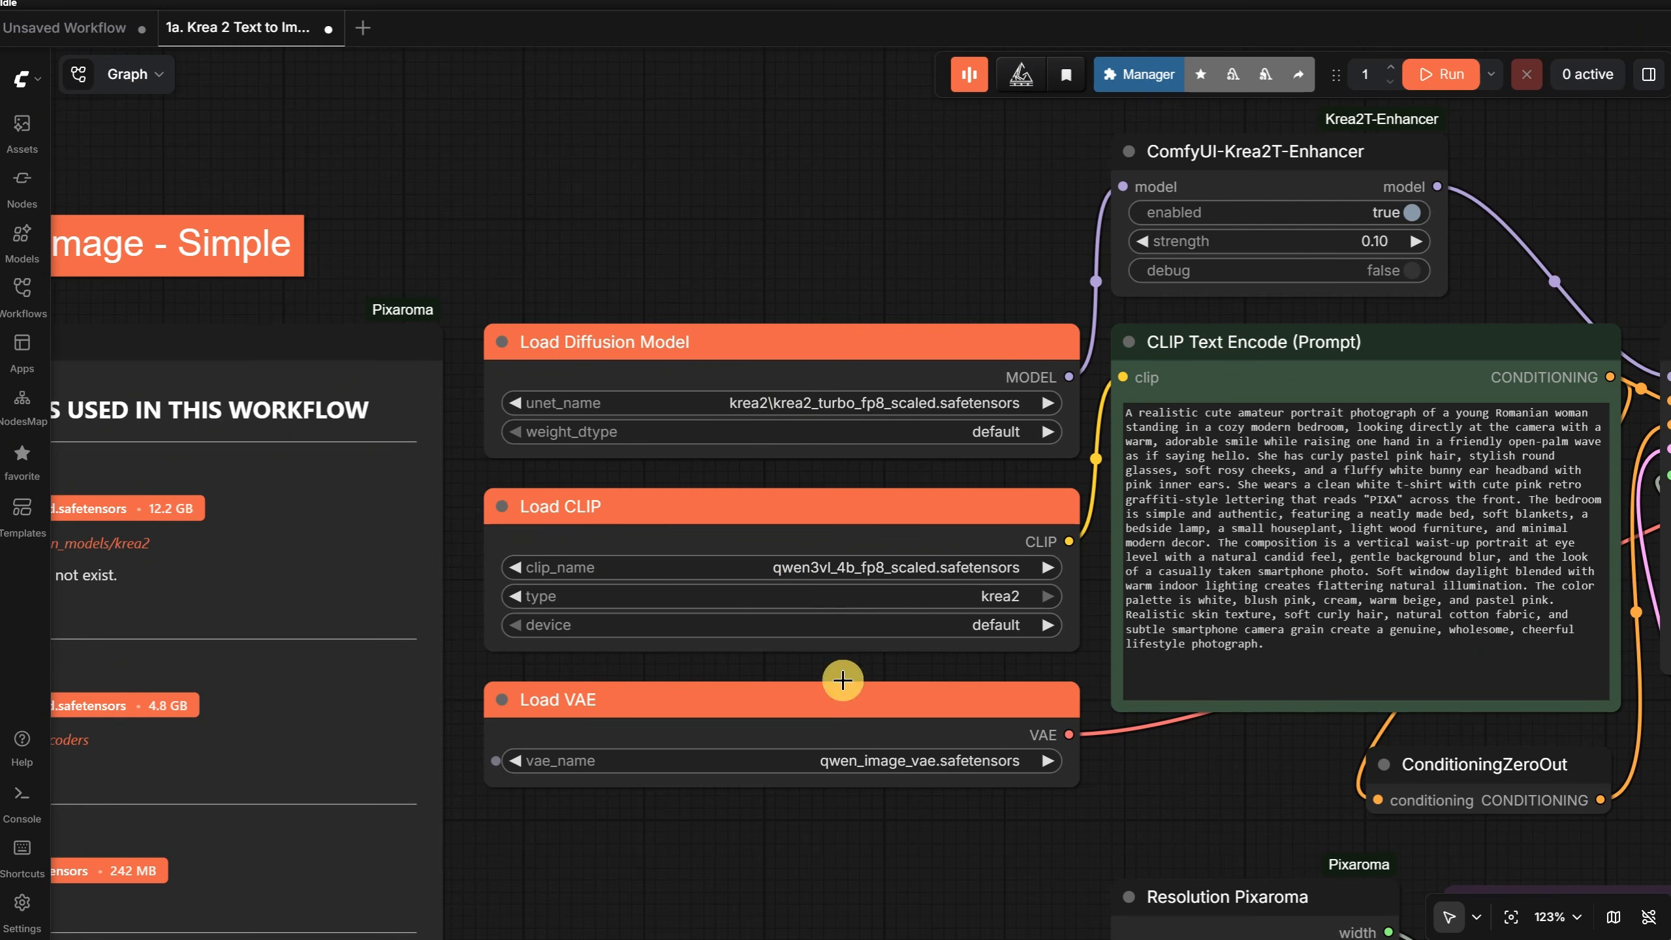
- Return to the workflow and refresh ComfyUI's model lists
{"action": "scroll", "coordinate": [814, 149], "scroll_direction": "down", "scroll_amount": 3}
{"action": "scroll", "coordinate": [798, 173], "scroll_direction": "up", "scroll_amount": 1}
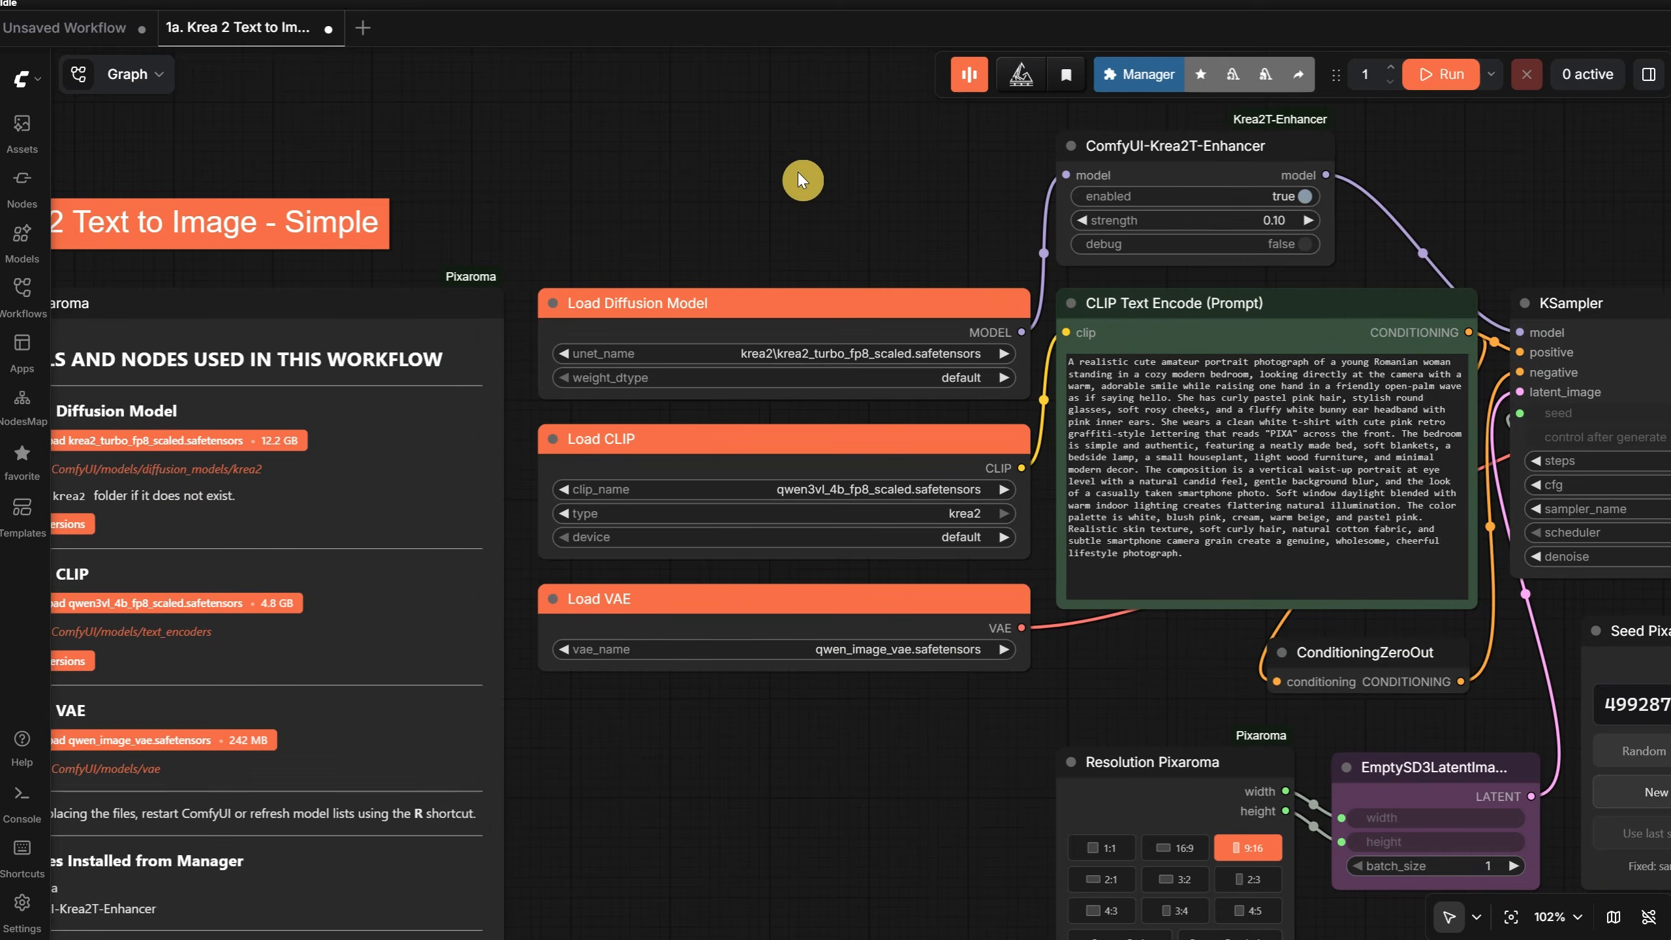
{"action": "left_click_drag", "start_coordinate": [798, 172], "coordinate": [991, 33]}
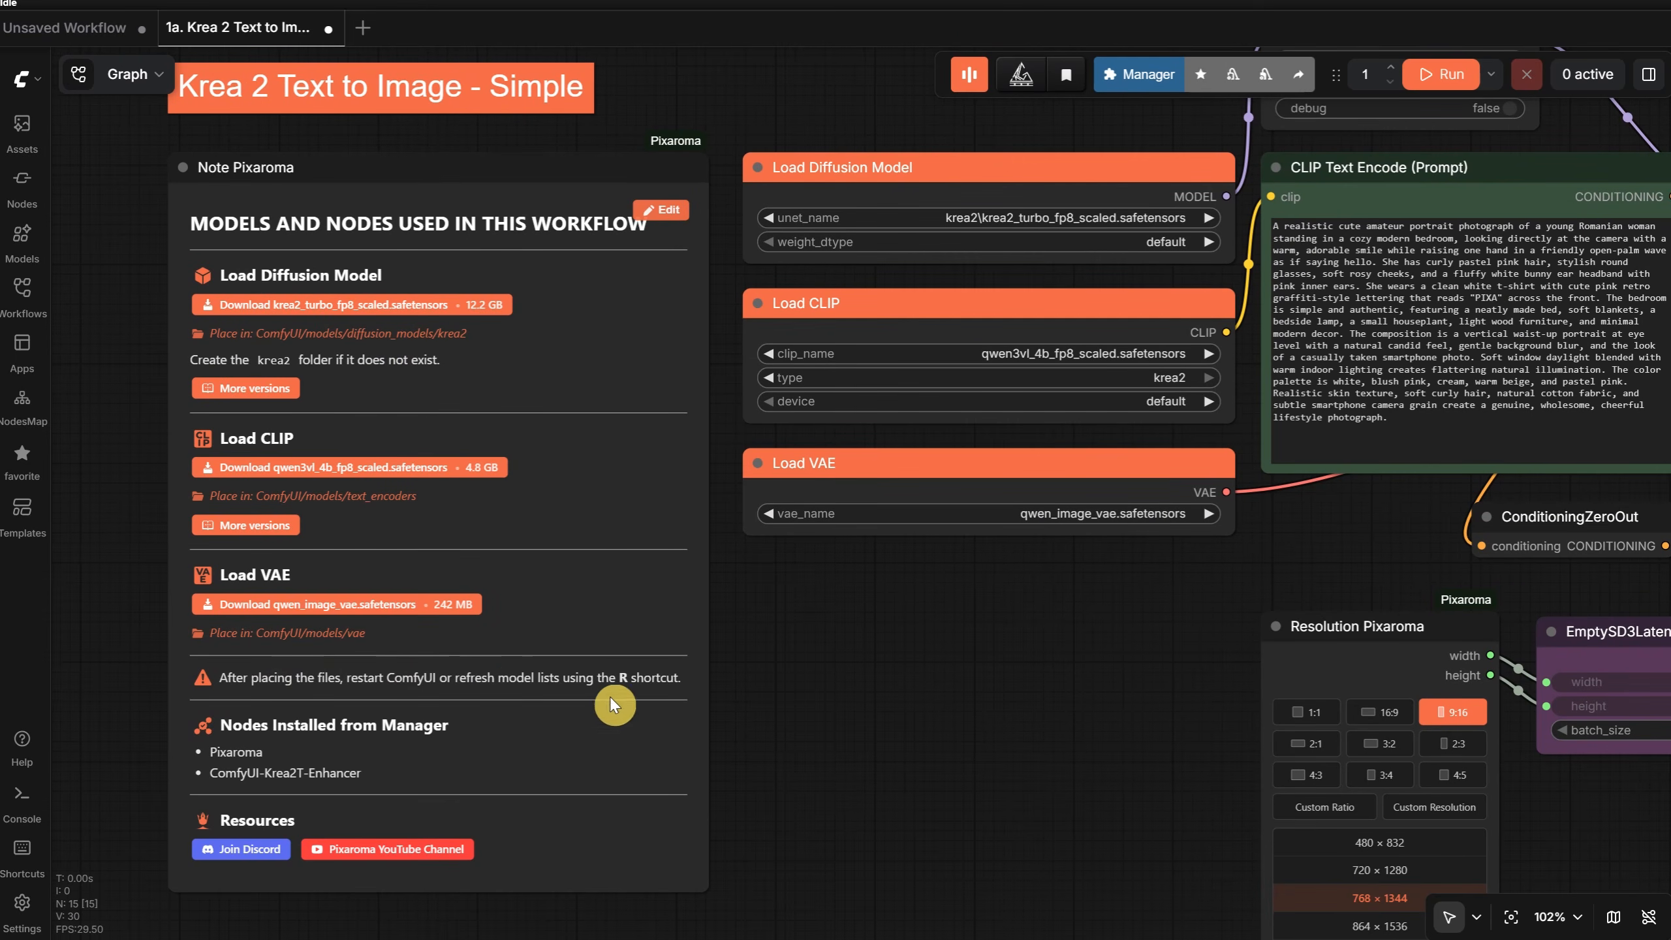
{"action": "key", "text": "r"}
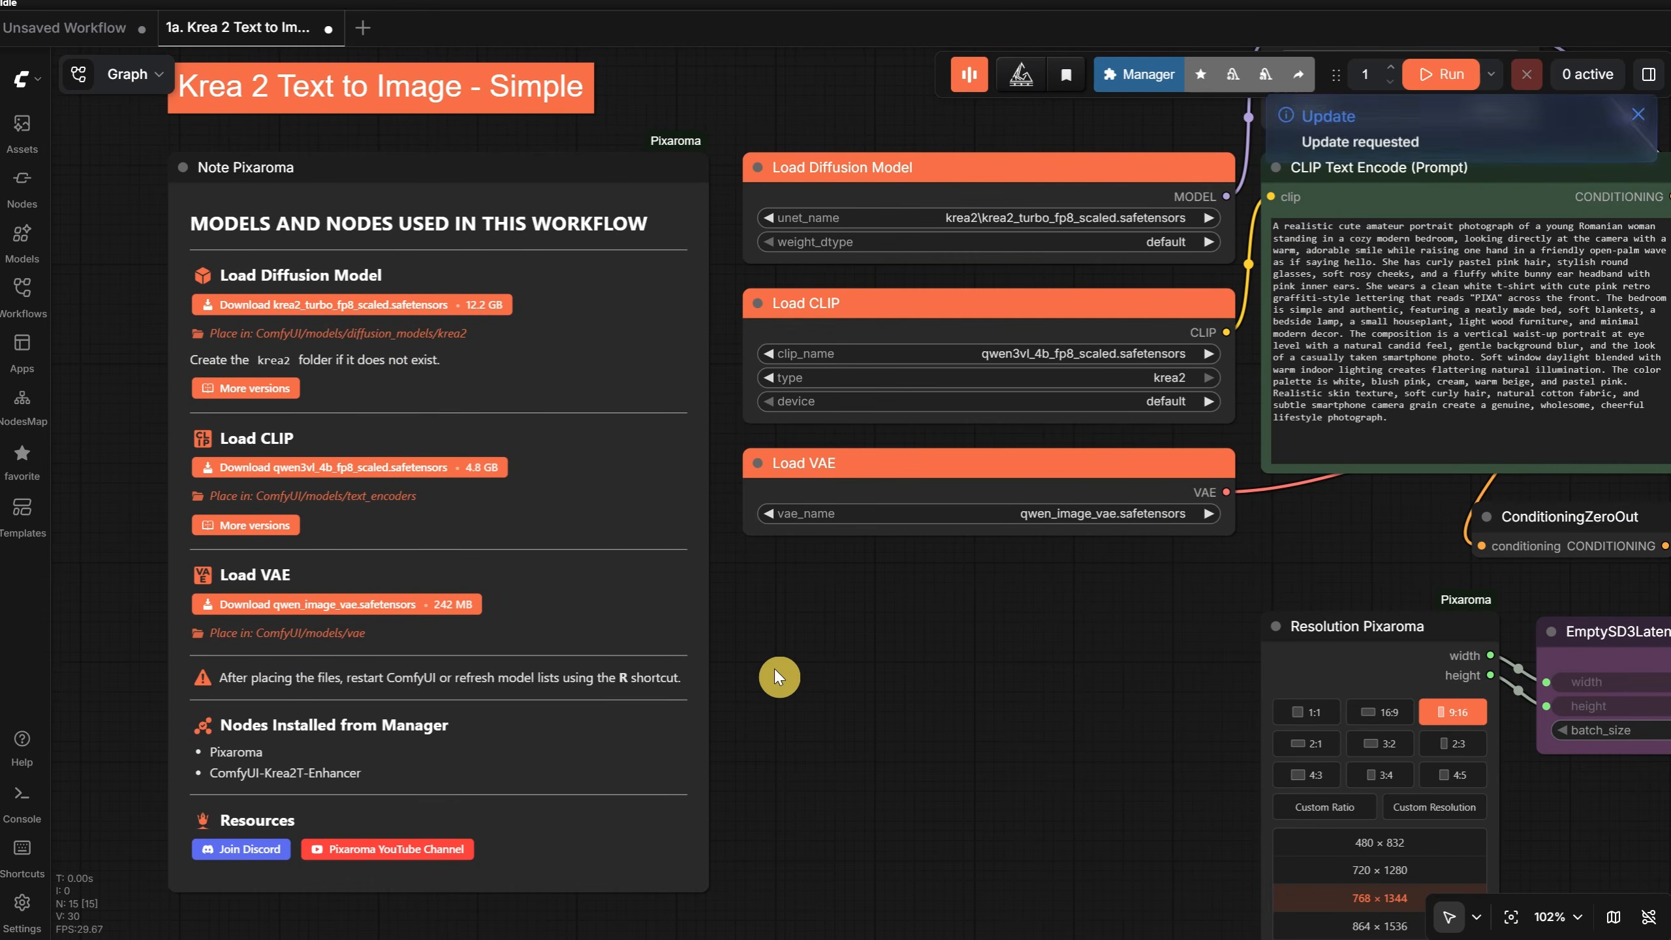
- Select qwen3vl_4b_fp8_scaled.safetensors as the clip_name in the Load CLIP node
{"action": "left_click_drag", "start_coordinate": [862, 602], "coordinate": [715, 781]}
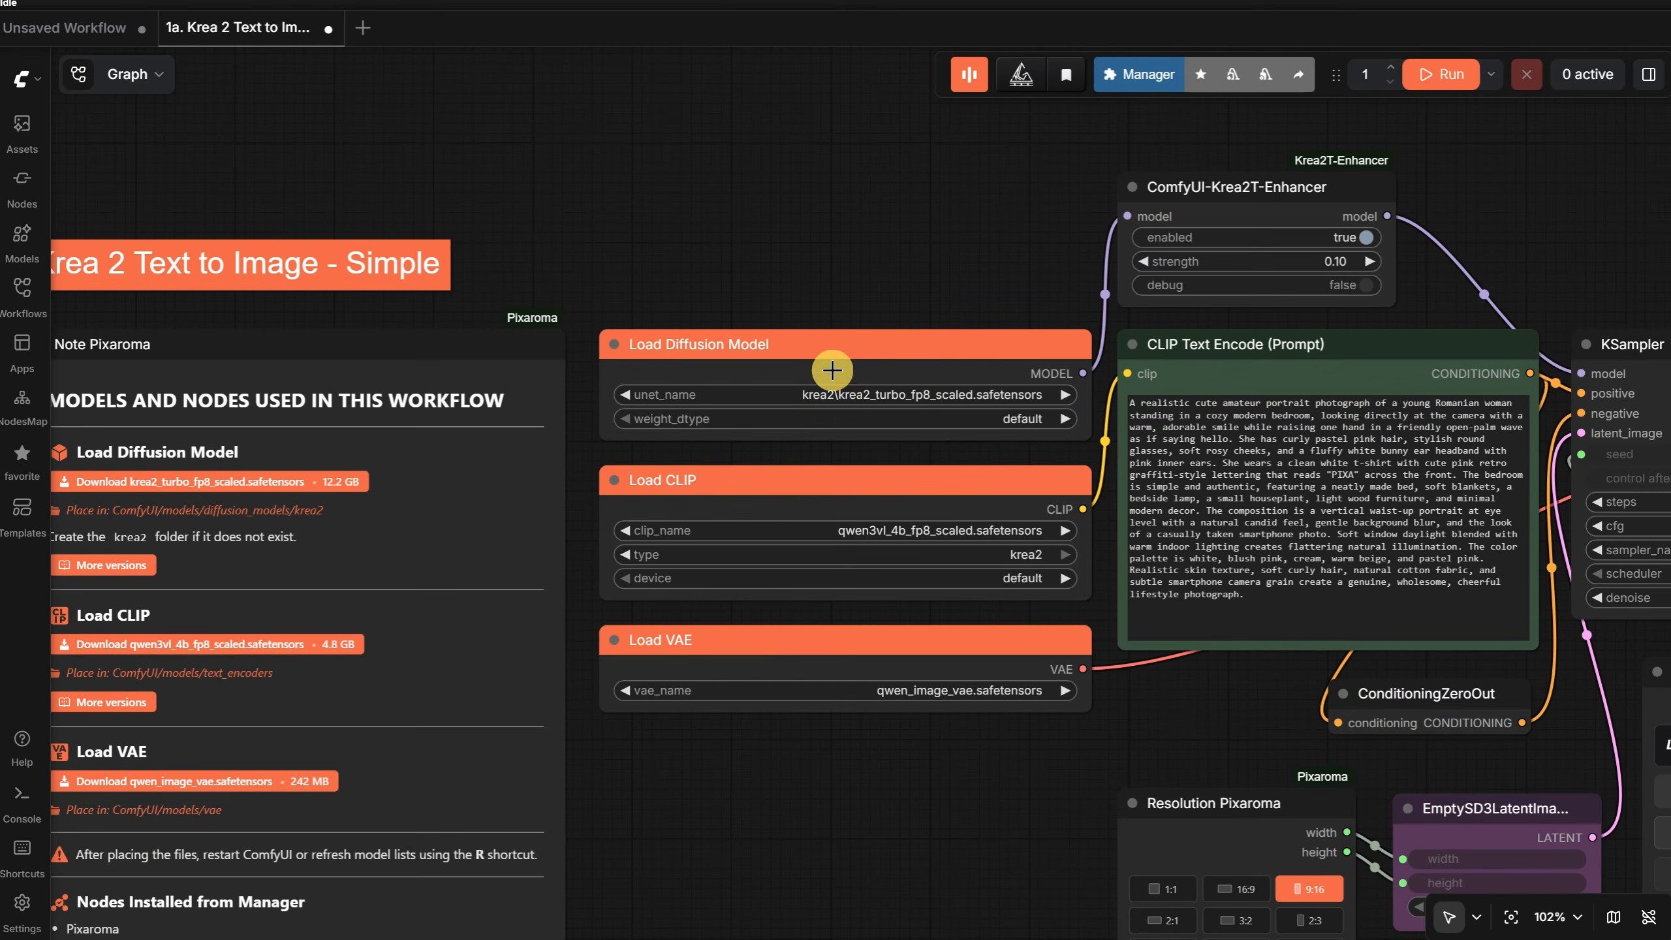
{"action": "left_click", "coordinate": [870, 537]}
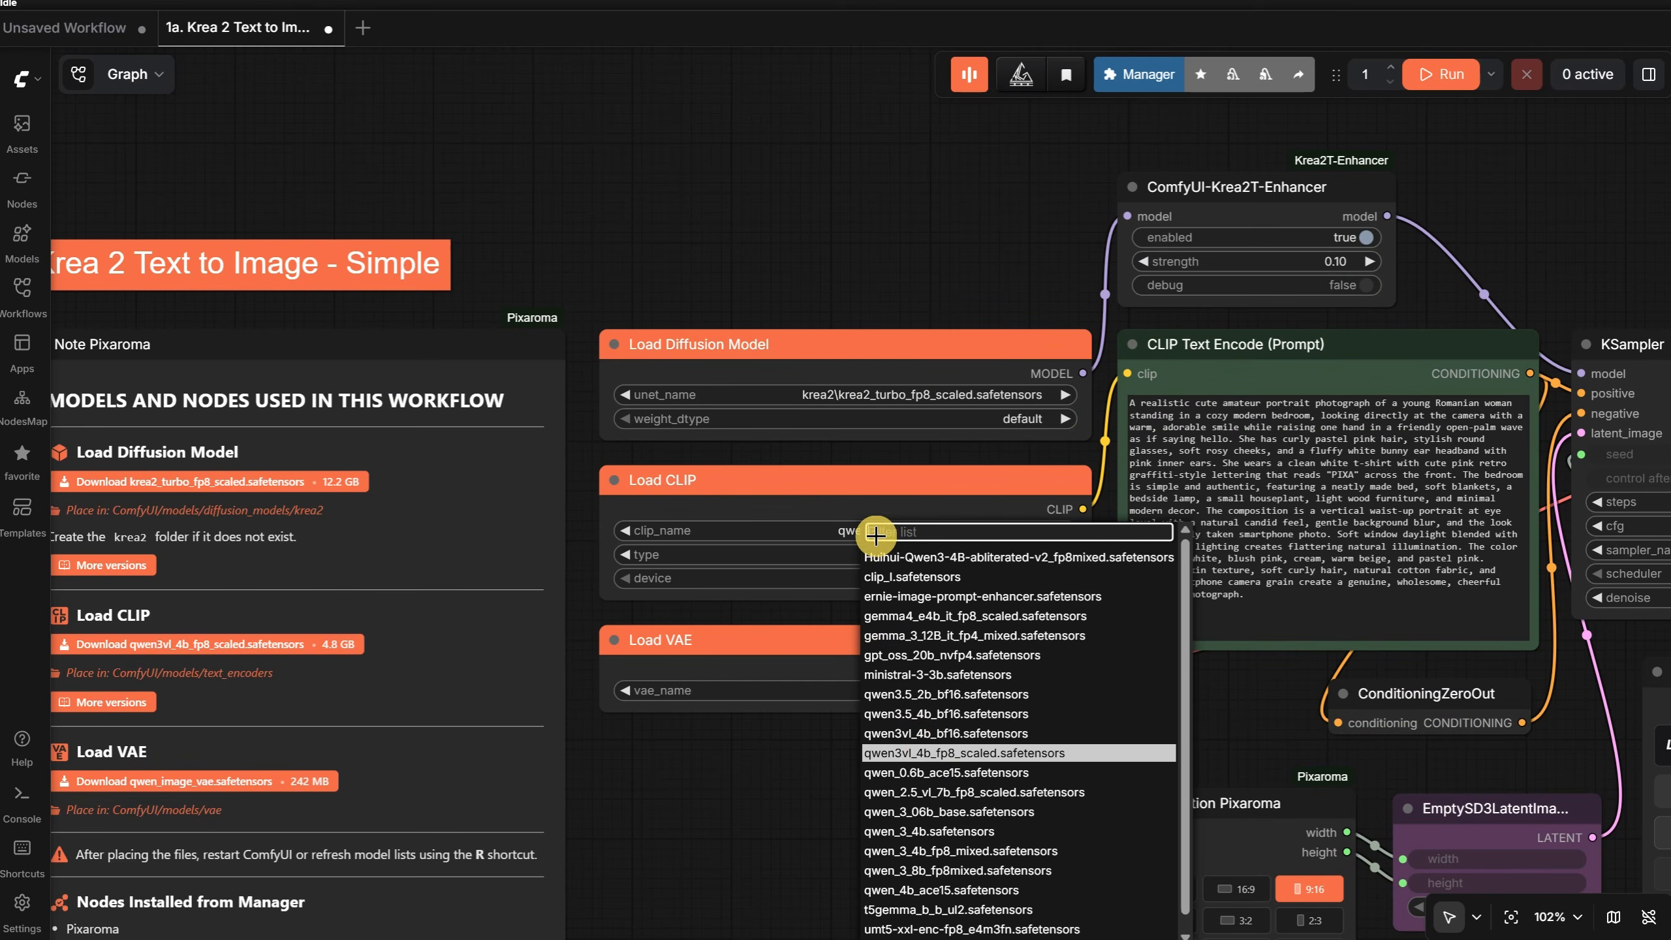
{"action": "left_click", "coordinate": [925, 749]}
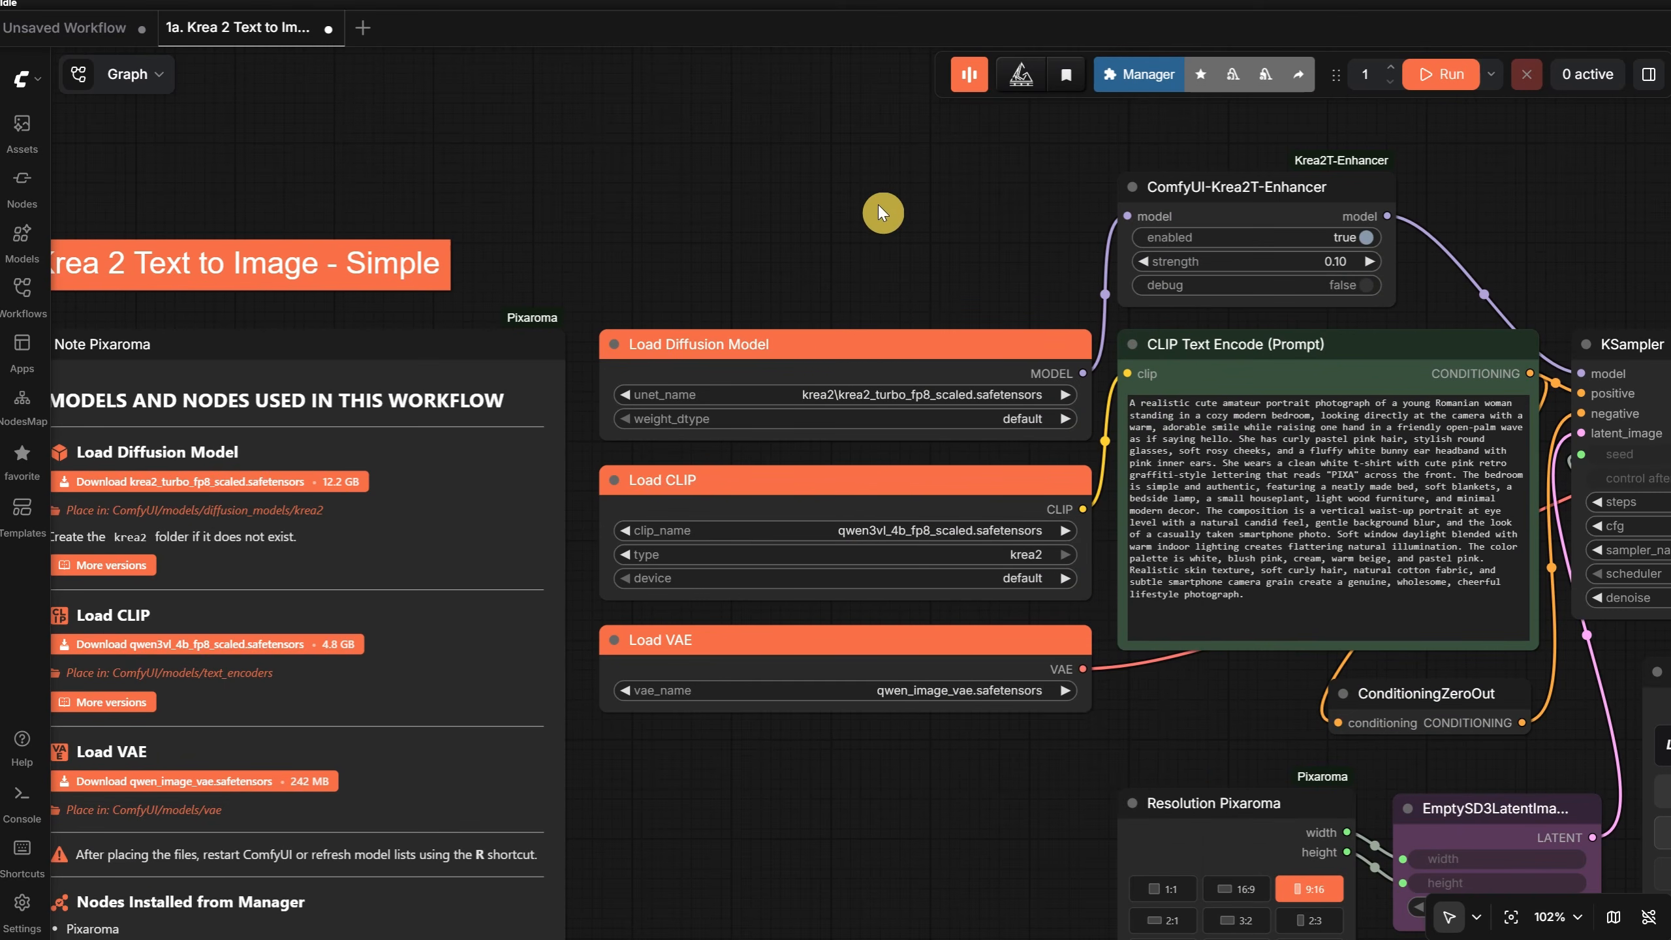
- Set the strength of the ComfyUI-Krea2T-Enhancer node to 1
{"action": "scroll", "coordinate": [878, 204], "scroll_direction": "down", "scroll_amount": 2}
{"action": "left_click_drag", "start_coordinate": [1433, 150], "coordinate": [916, 326]}
{"action": "scroll", "coordinate": [911, 334], "scroll_direction": "up", "scroll_amount": 4}
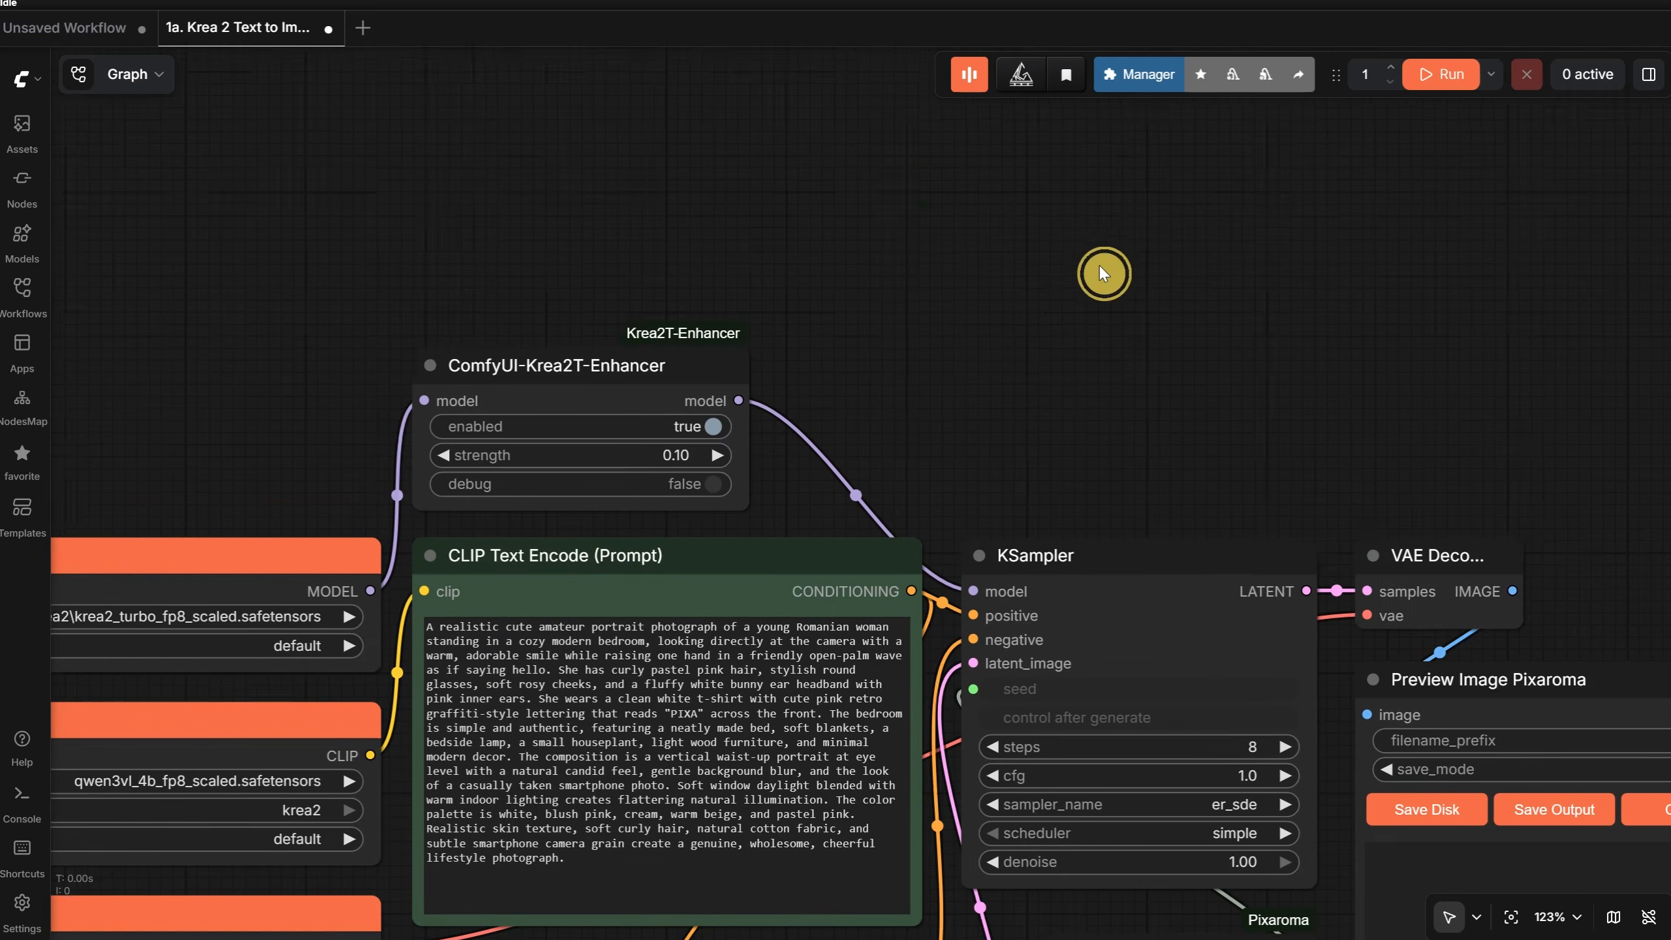
{"action": "left_click_drag", "start_coordinate": [1099, 264], "coordinate": [1316, 109]}
{"action": "left_click", "coordinate": [771, 216]}
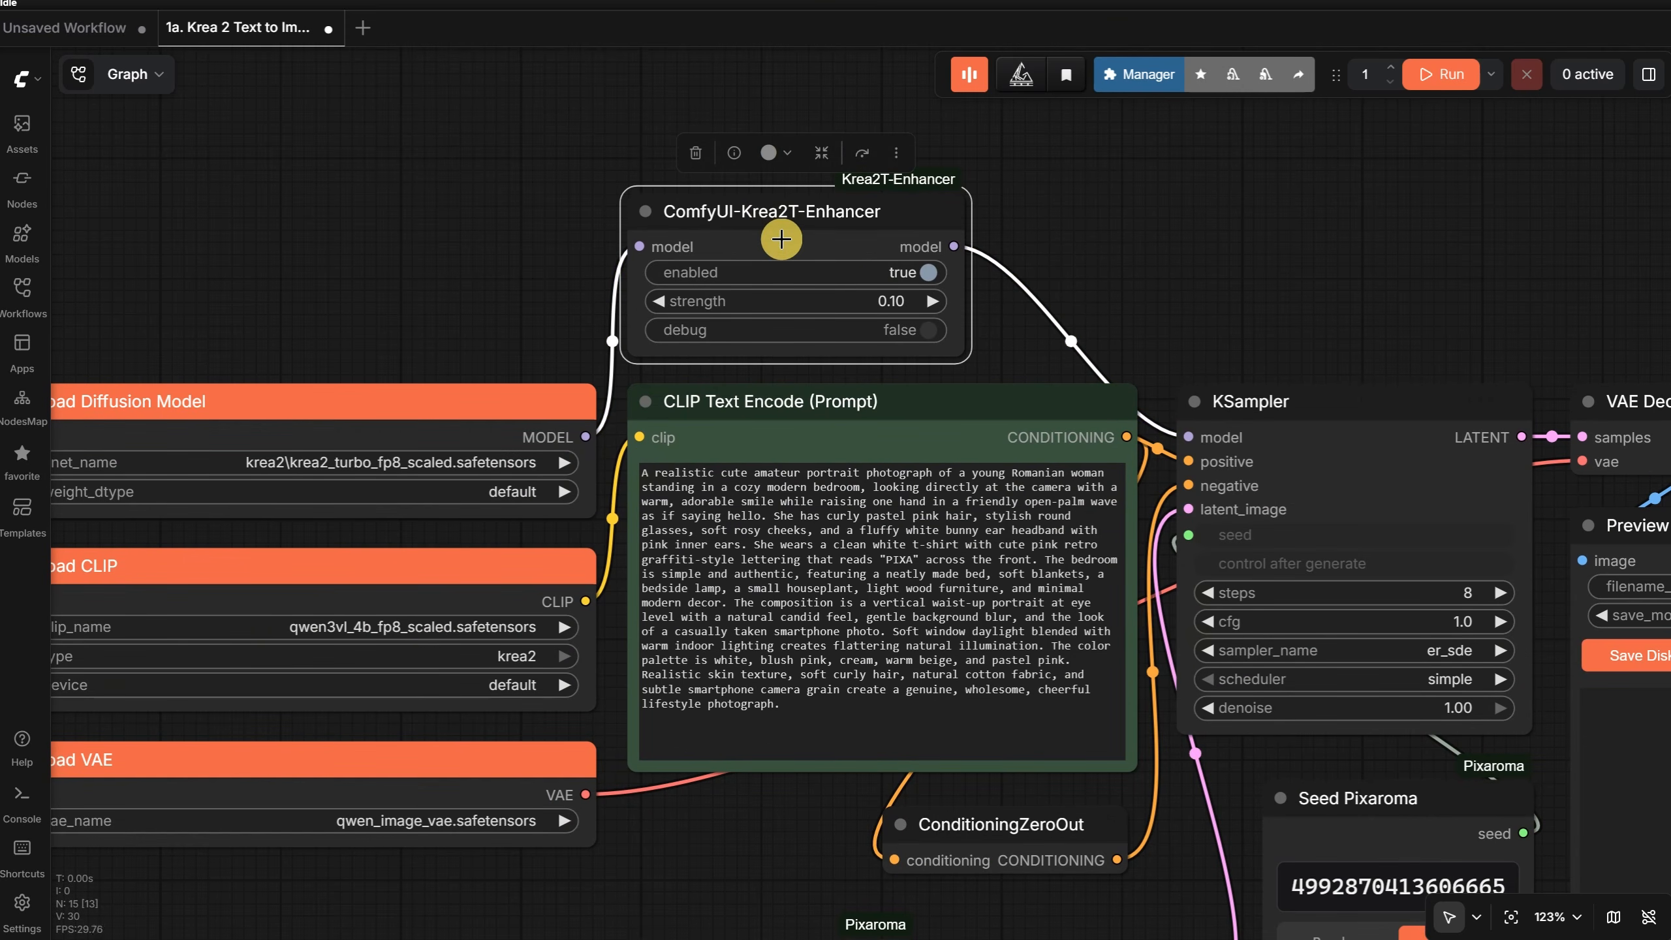
{"action": "left_click", "coordinate": [899, 310]}
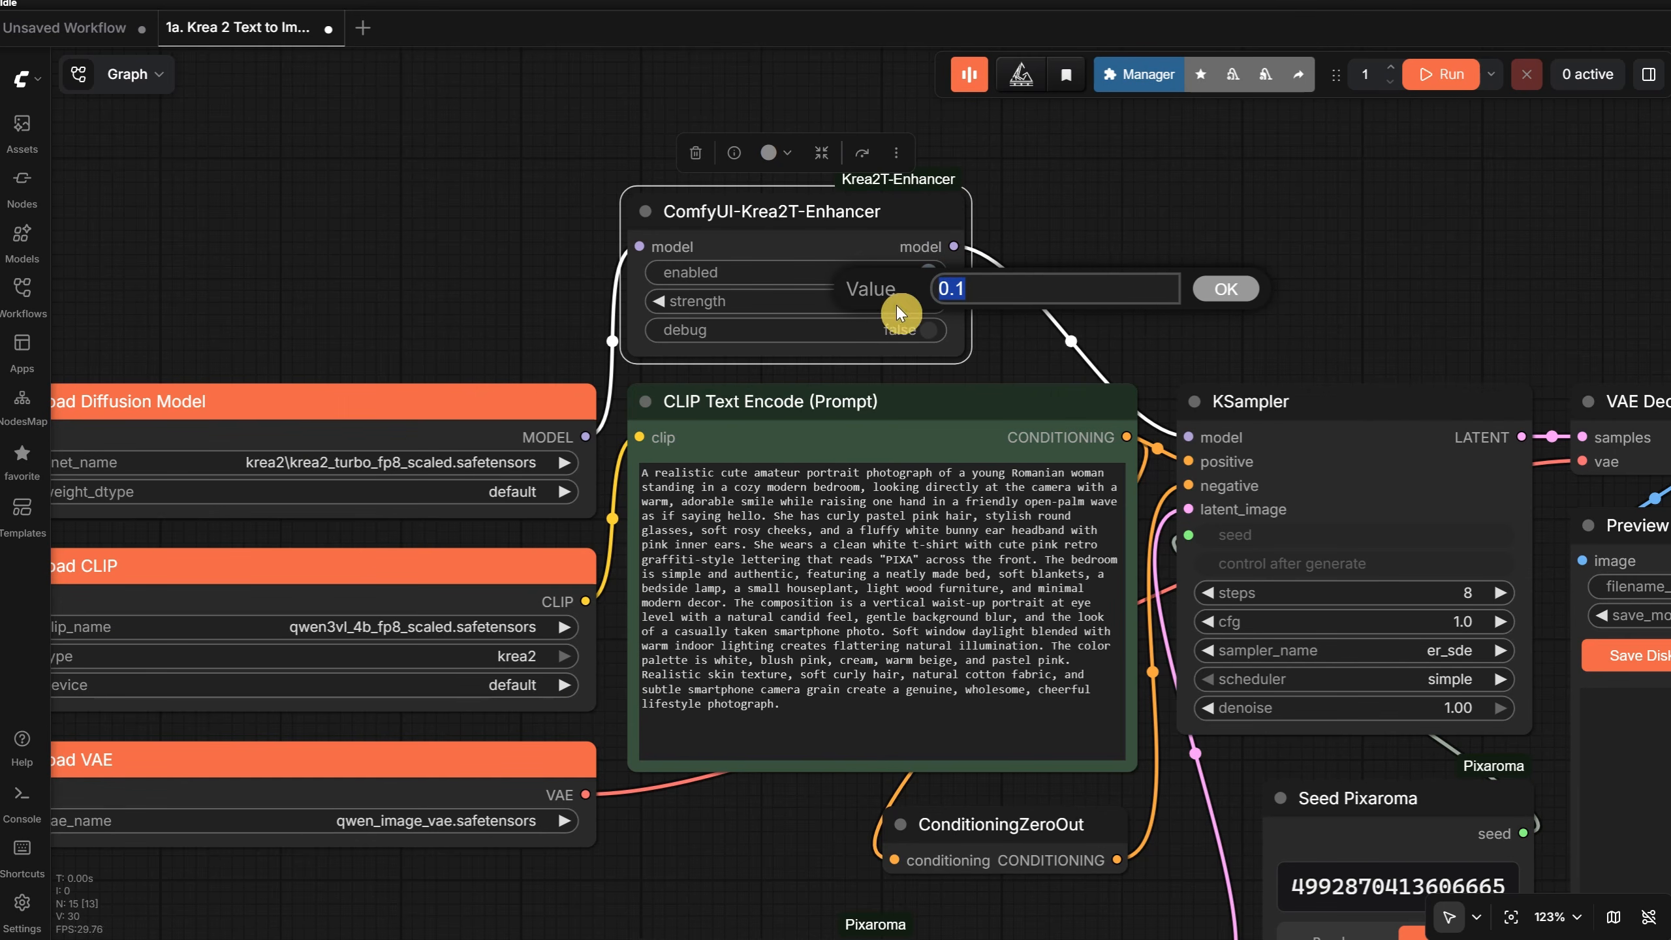
{"action": "type", "text": "1"}
{"action": "key", "text": "Return"}
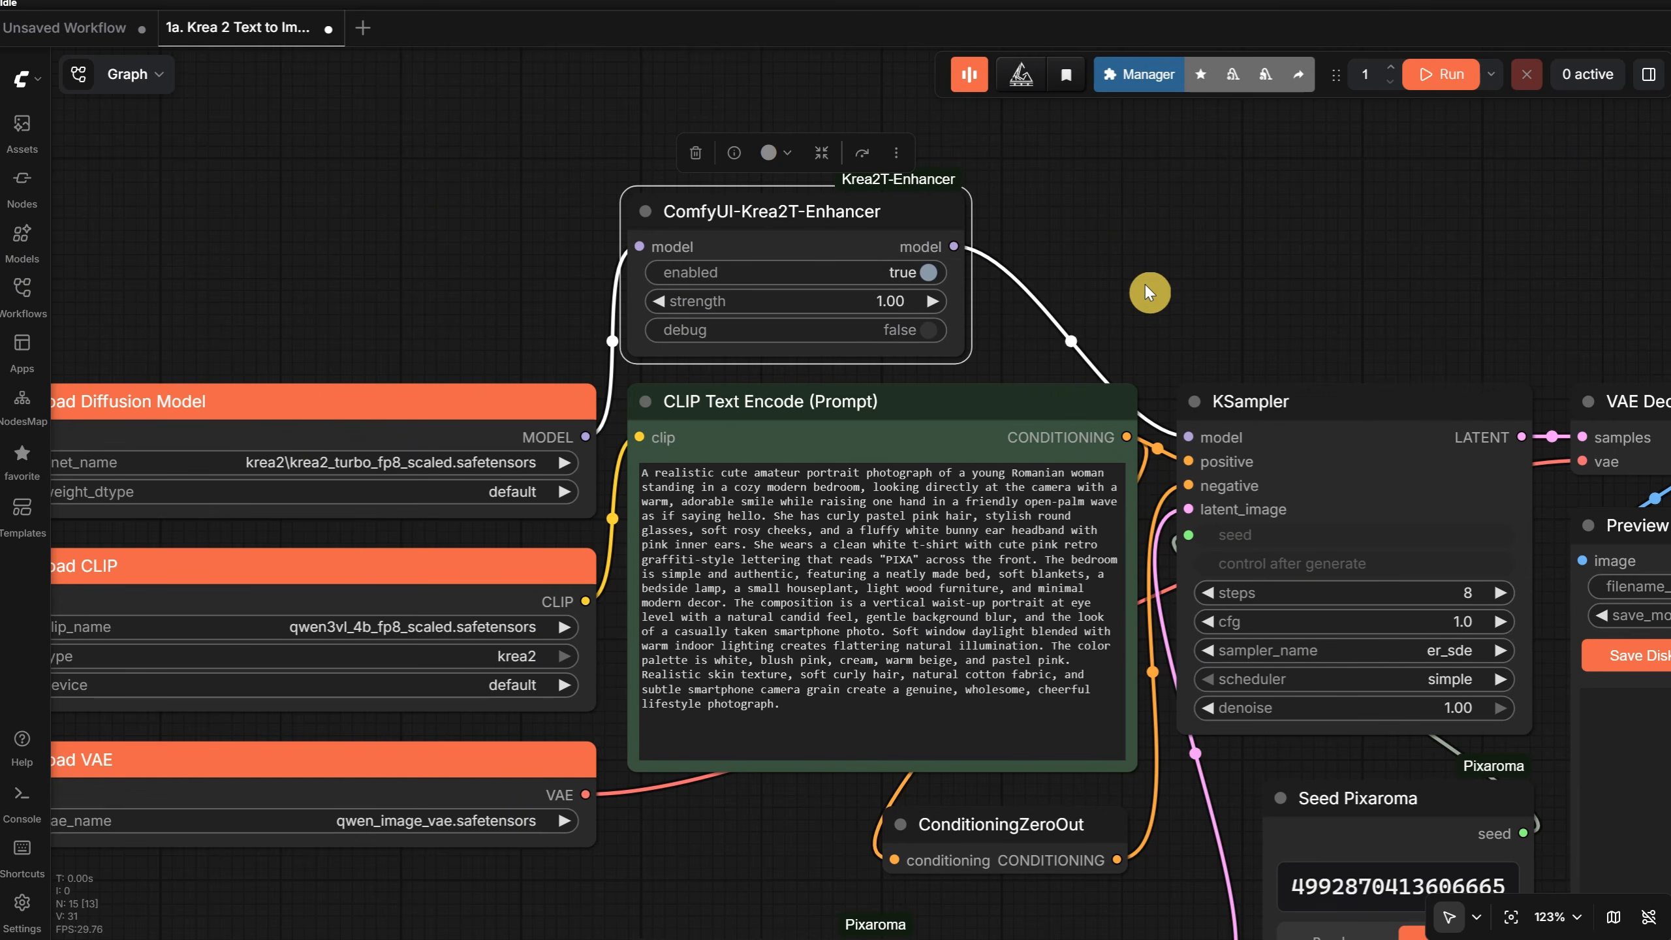
- Set the enhancer node's strength back to 0.1
{"action": "left_click", "coordinate": [885, 301]}
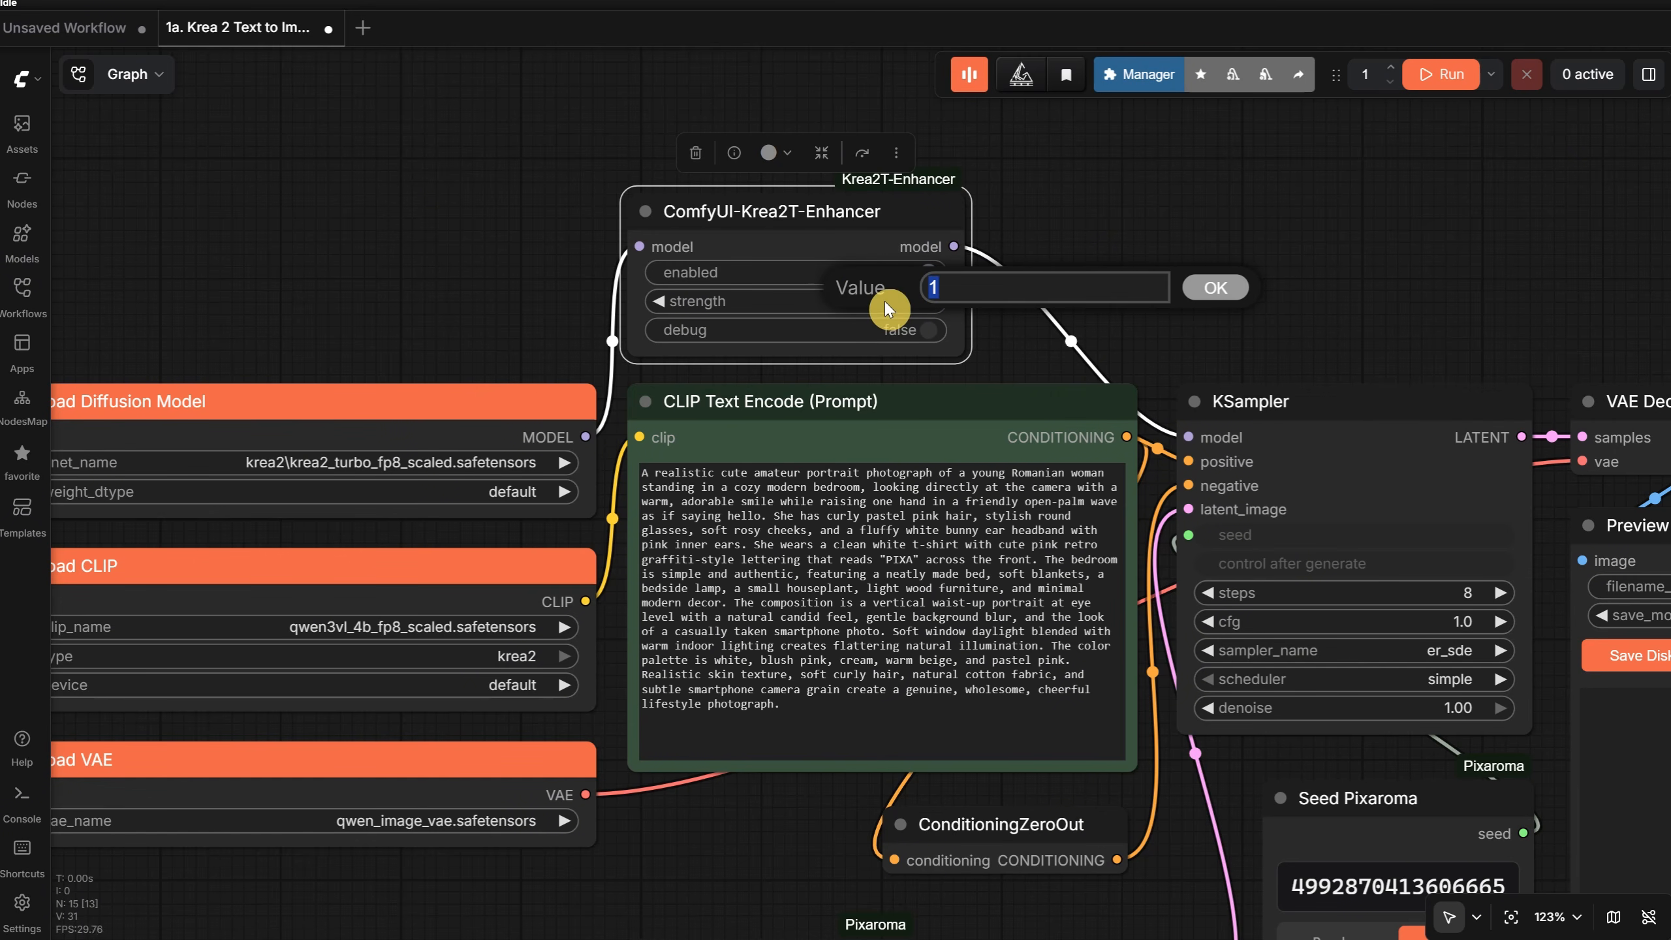
{"action": "type", "text": "0.1"}
{"action": "key", "text": "Return"}
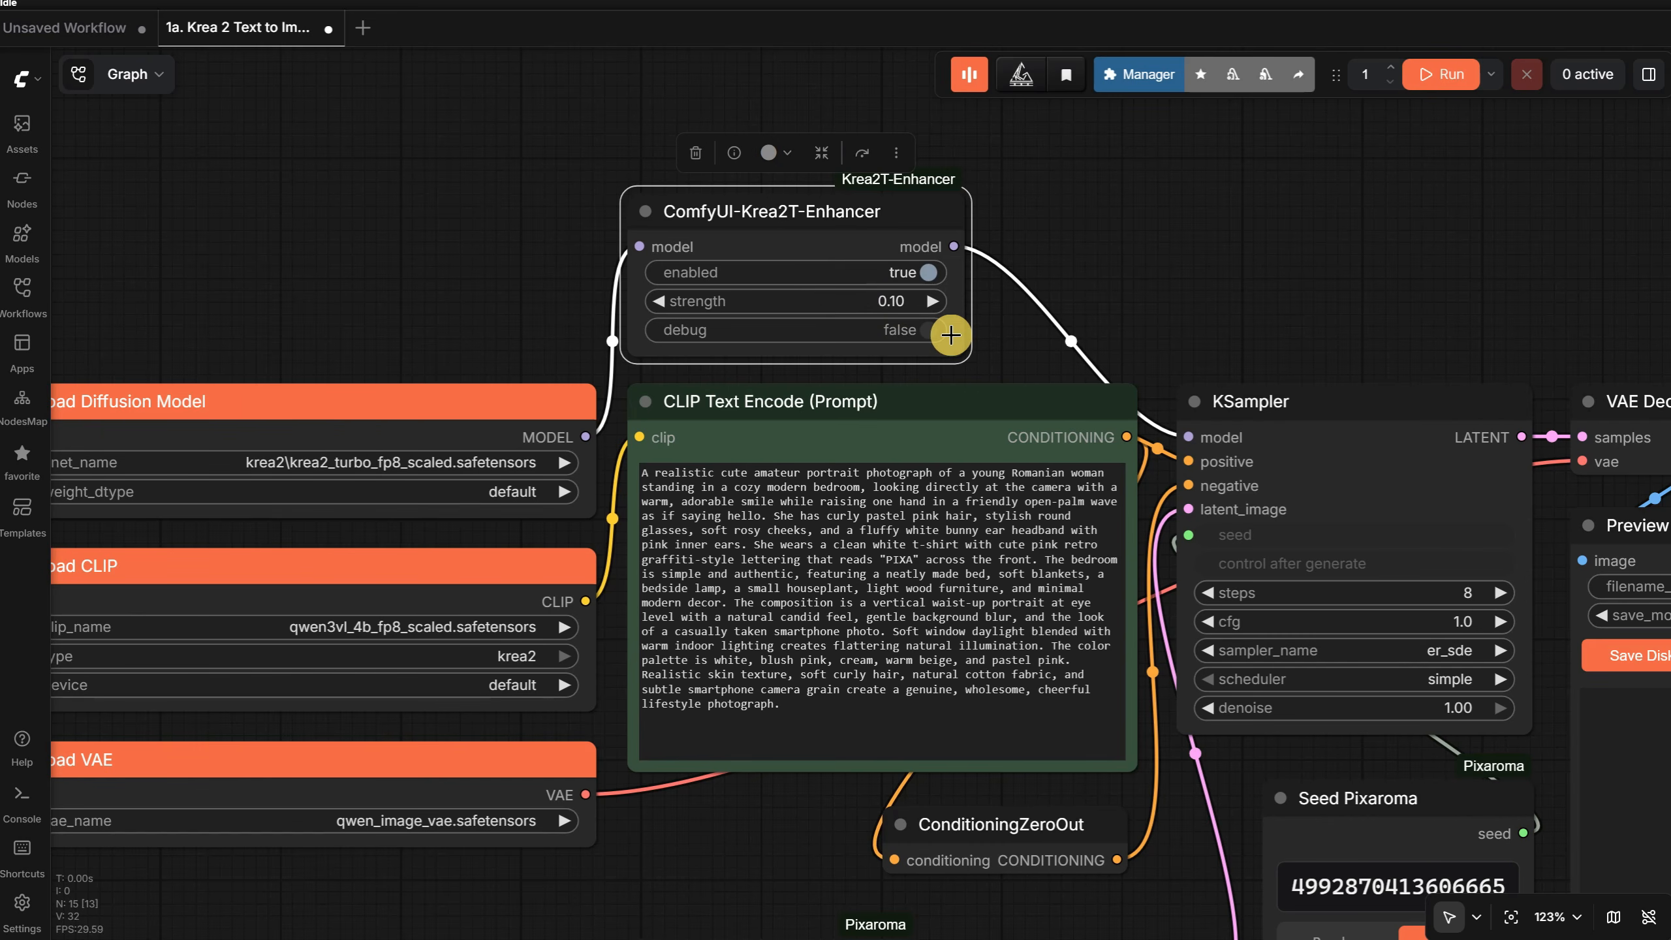
- Review the prompt in the CLIP Text Encode node and the sampling settings in the KSampler node
{"action": "scroll", "coordinate": [1185, 224], "scroll_direction": "down", "scroll_amount": 3}
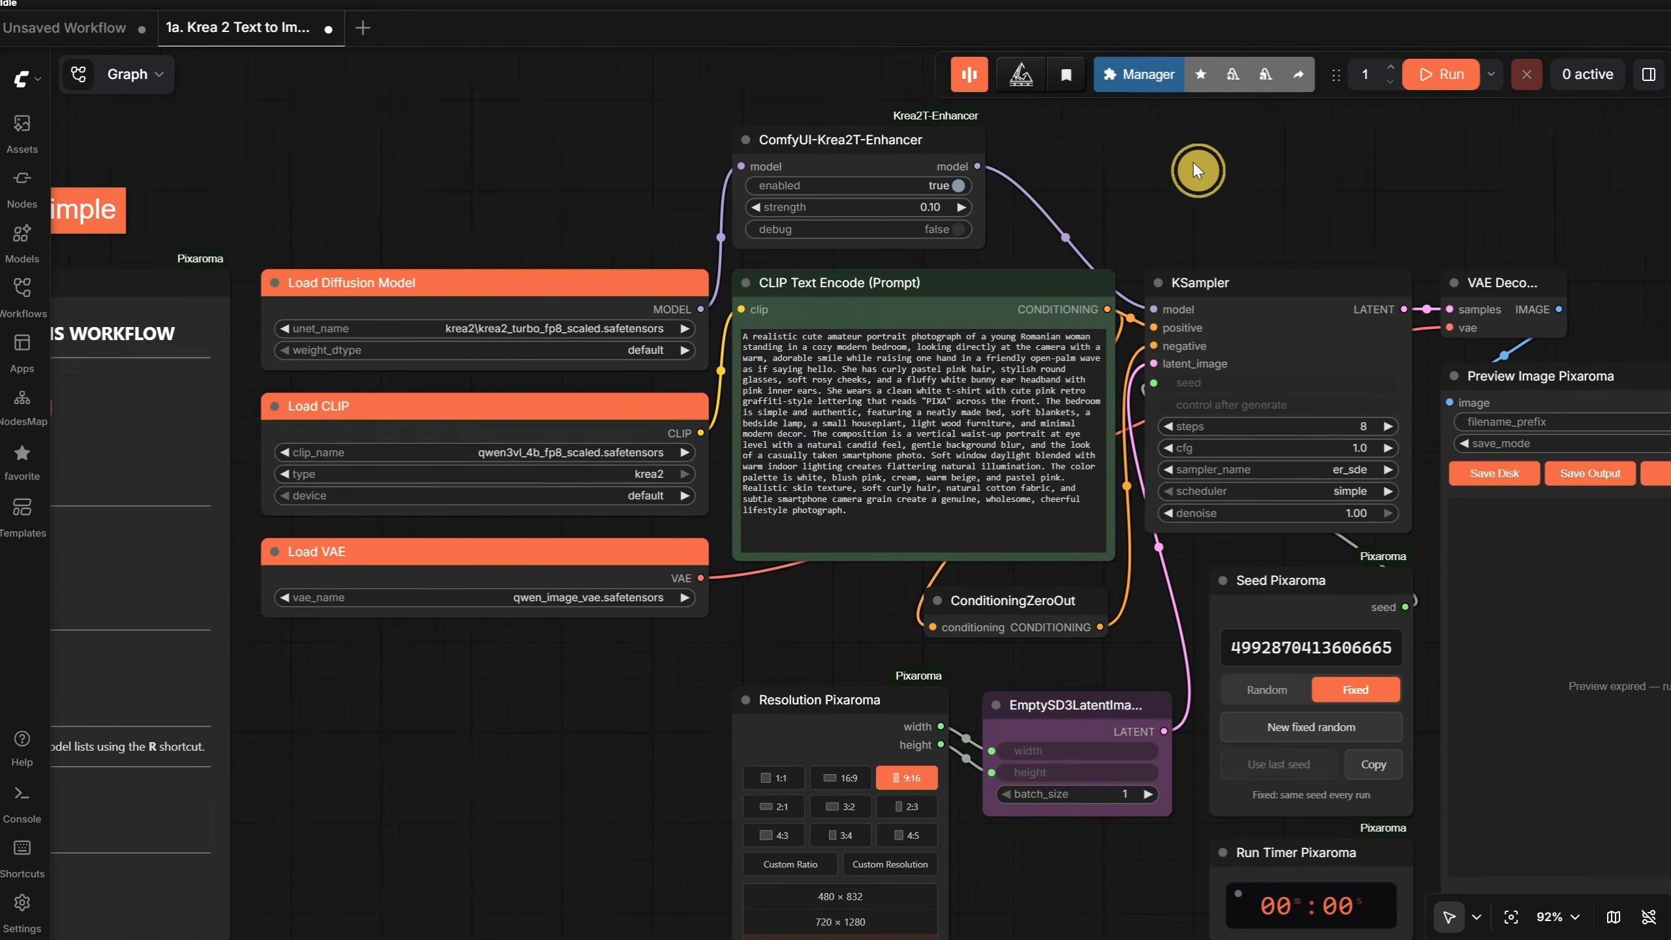
{"action": "scroll", "coordinate": [1076, 229], "scroll_direction": "up", "scroll_amount": 3}
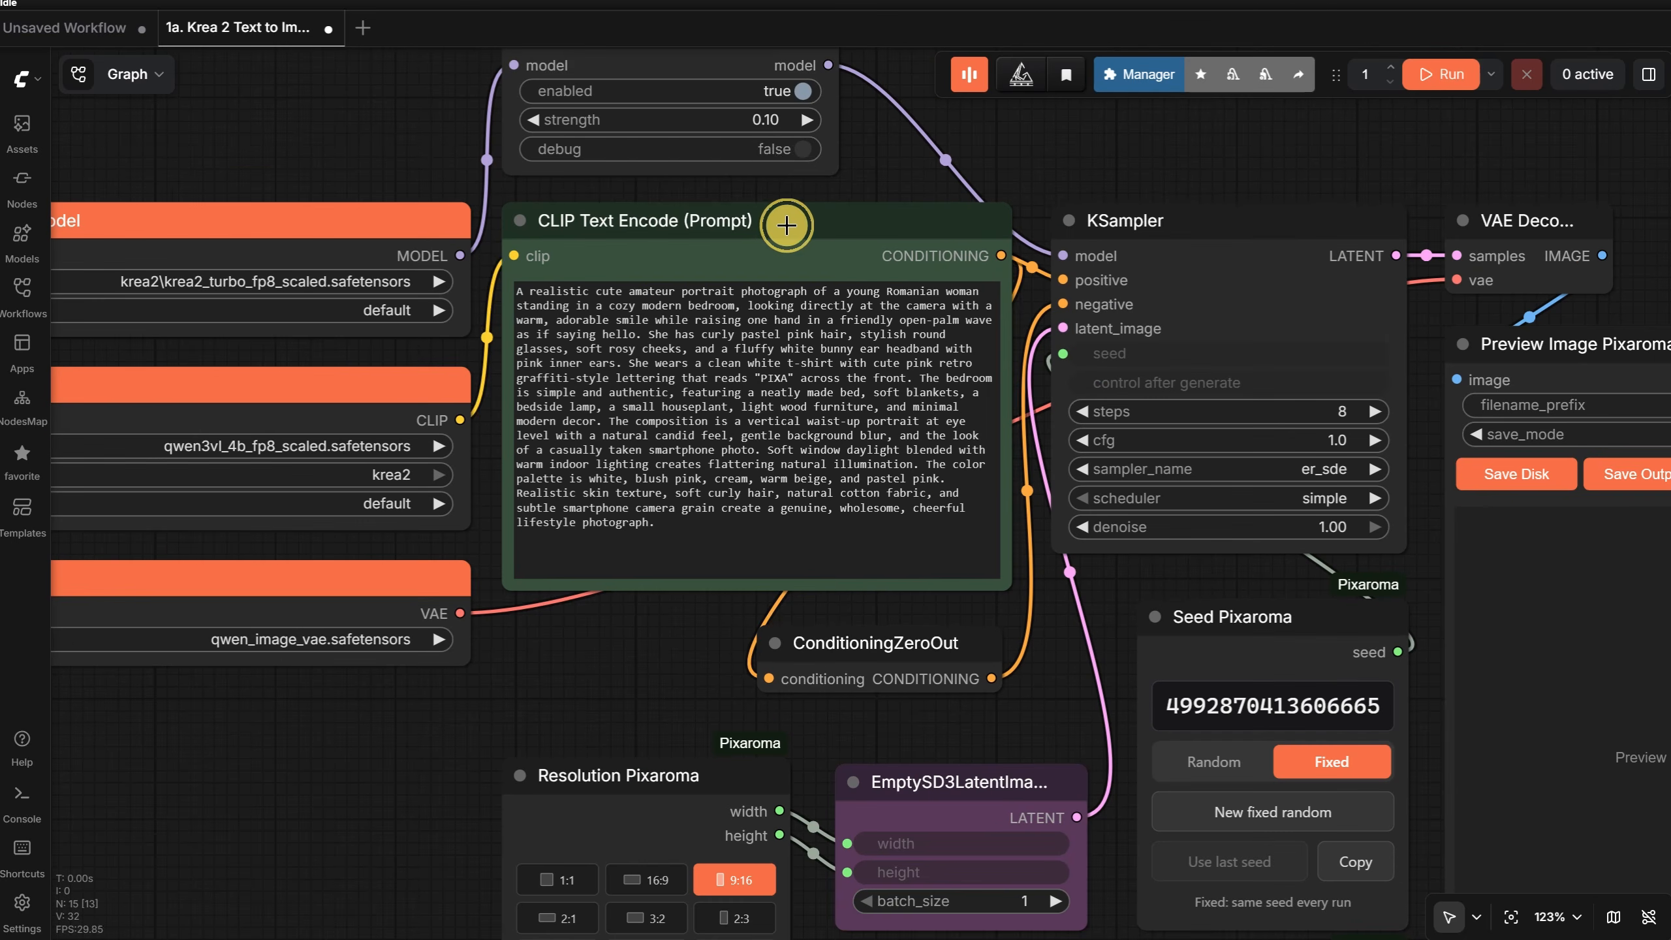
{"action": "left_click", "coordinate": [786, 225]}
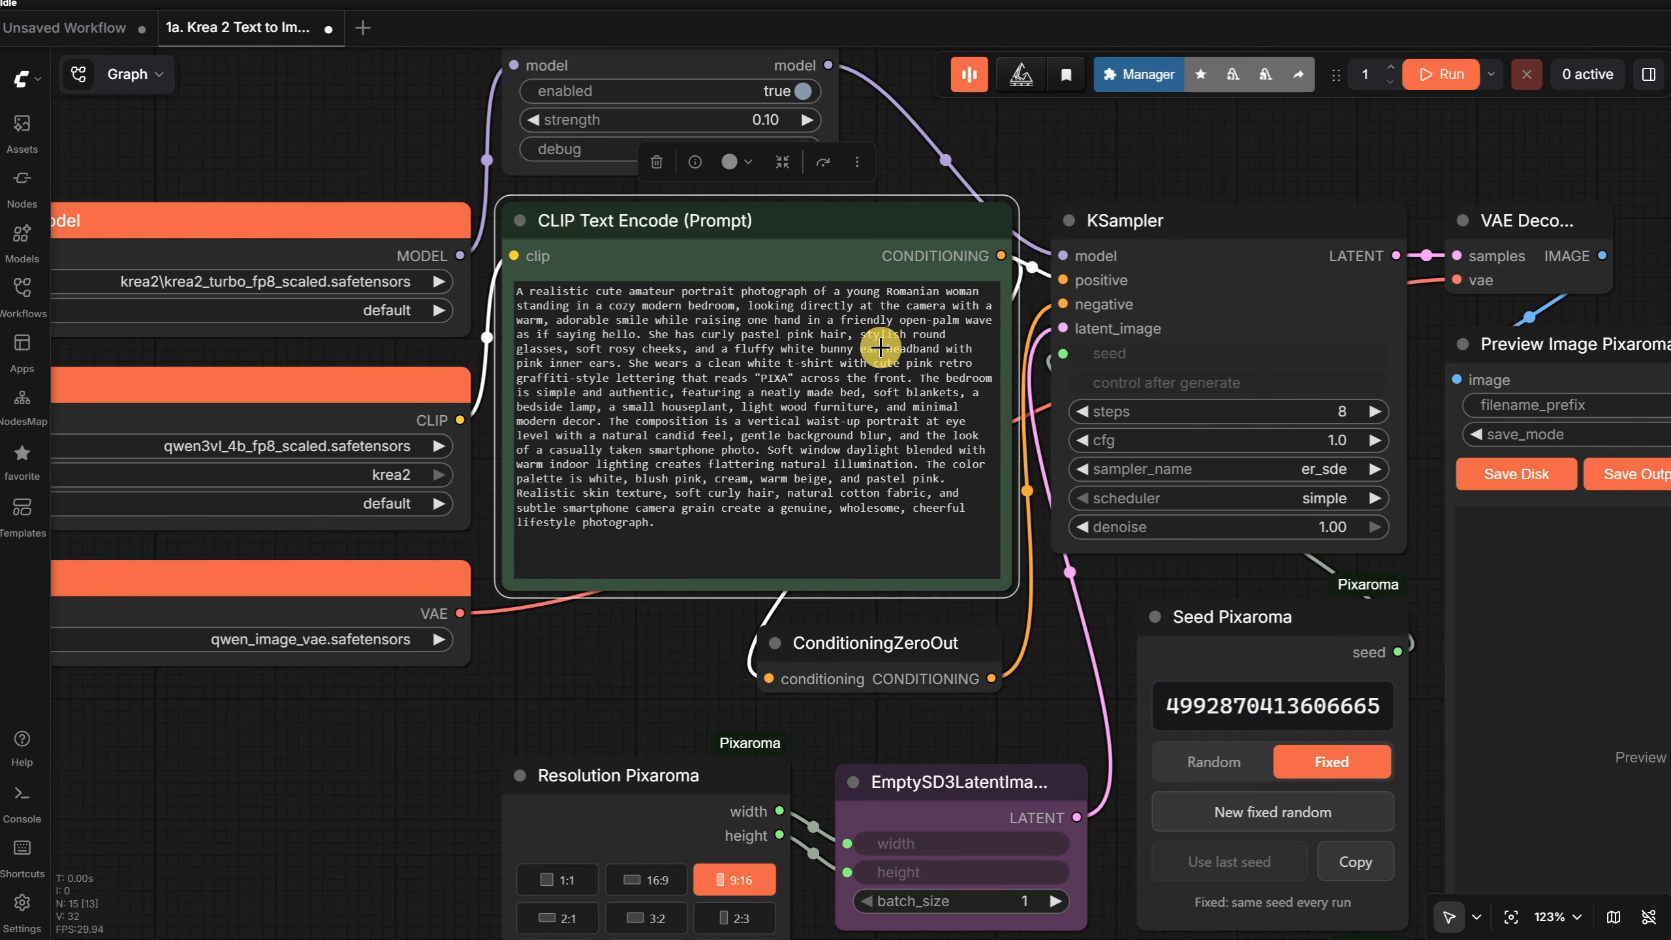
{"action": "scroll", "coordinate": [881, 347], "scroll_direction": "down", "scroll_amount": 3}
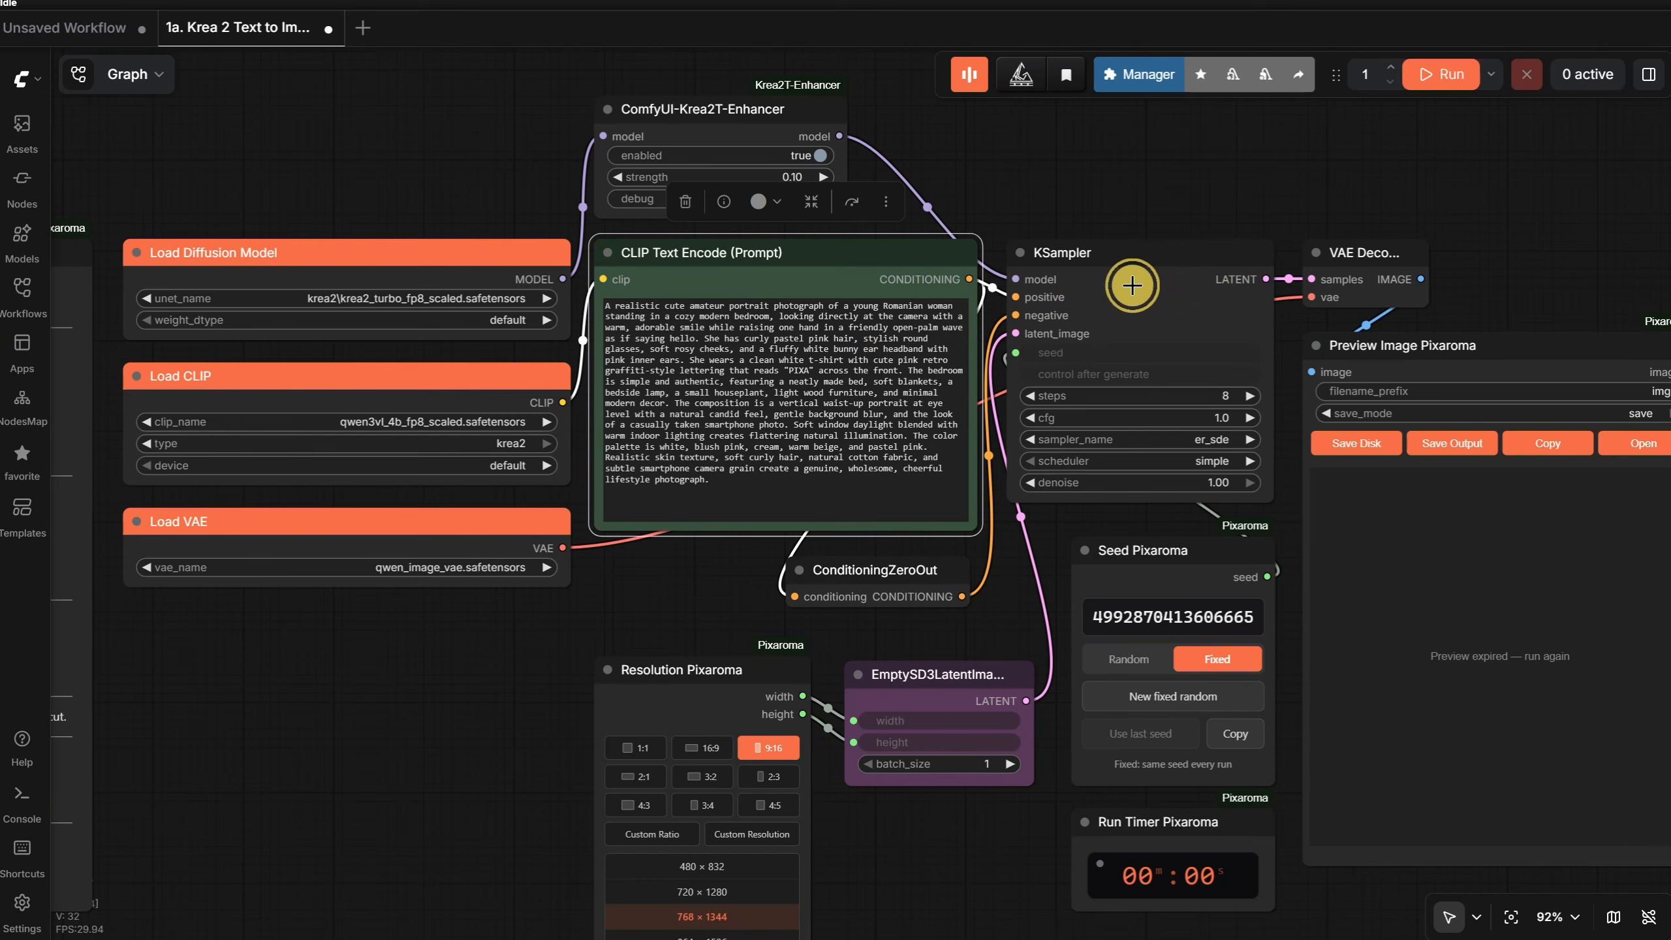
{"action": "scroll", "coordinate": [1306, 385], "scroll_direction": "up", "scroll_amount": 5}
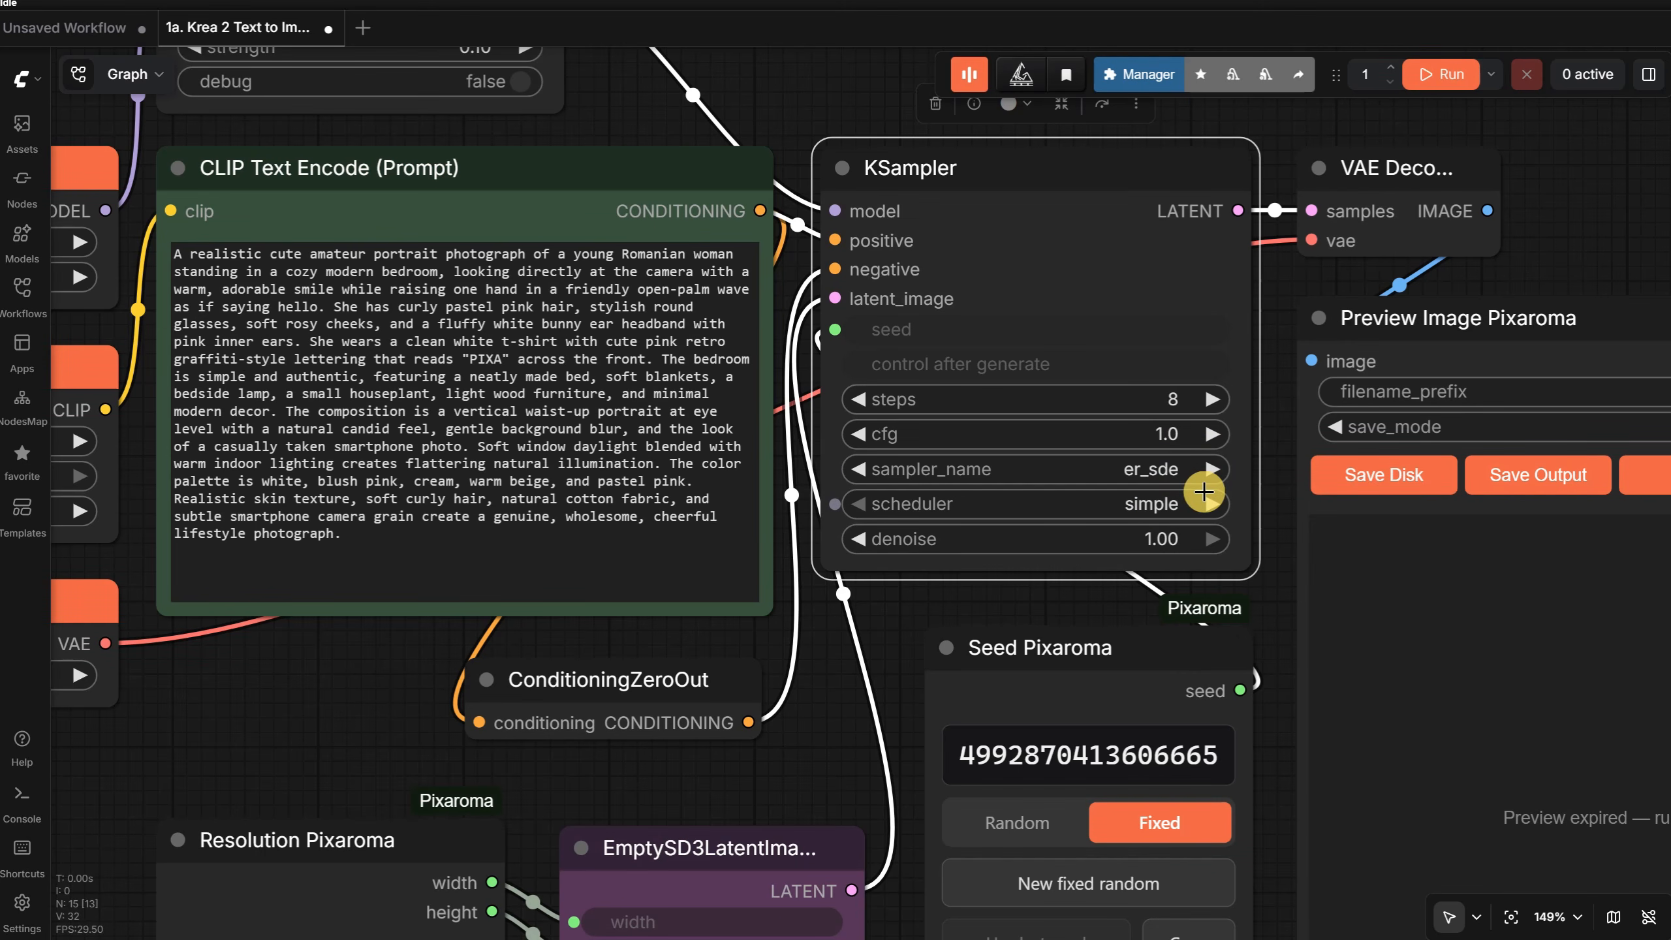
{"action": "scroll", "coordinate": [1207, 487], "scroll_direction": "down", "scroll_amount": 7}
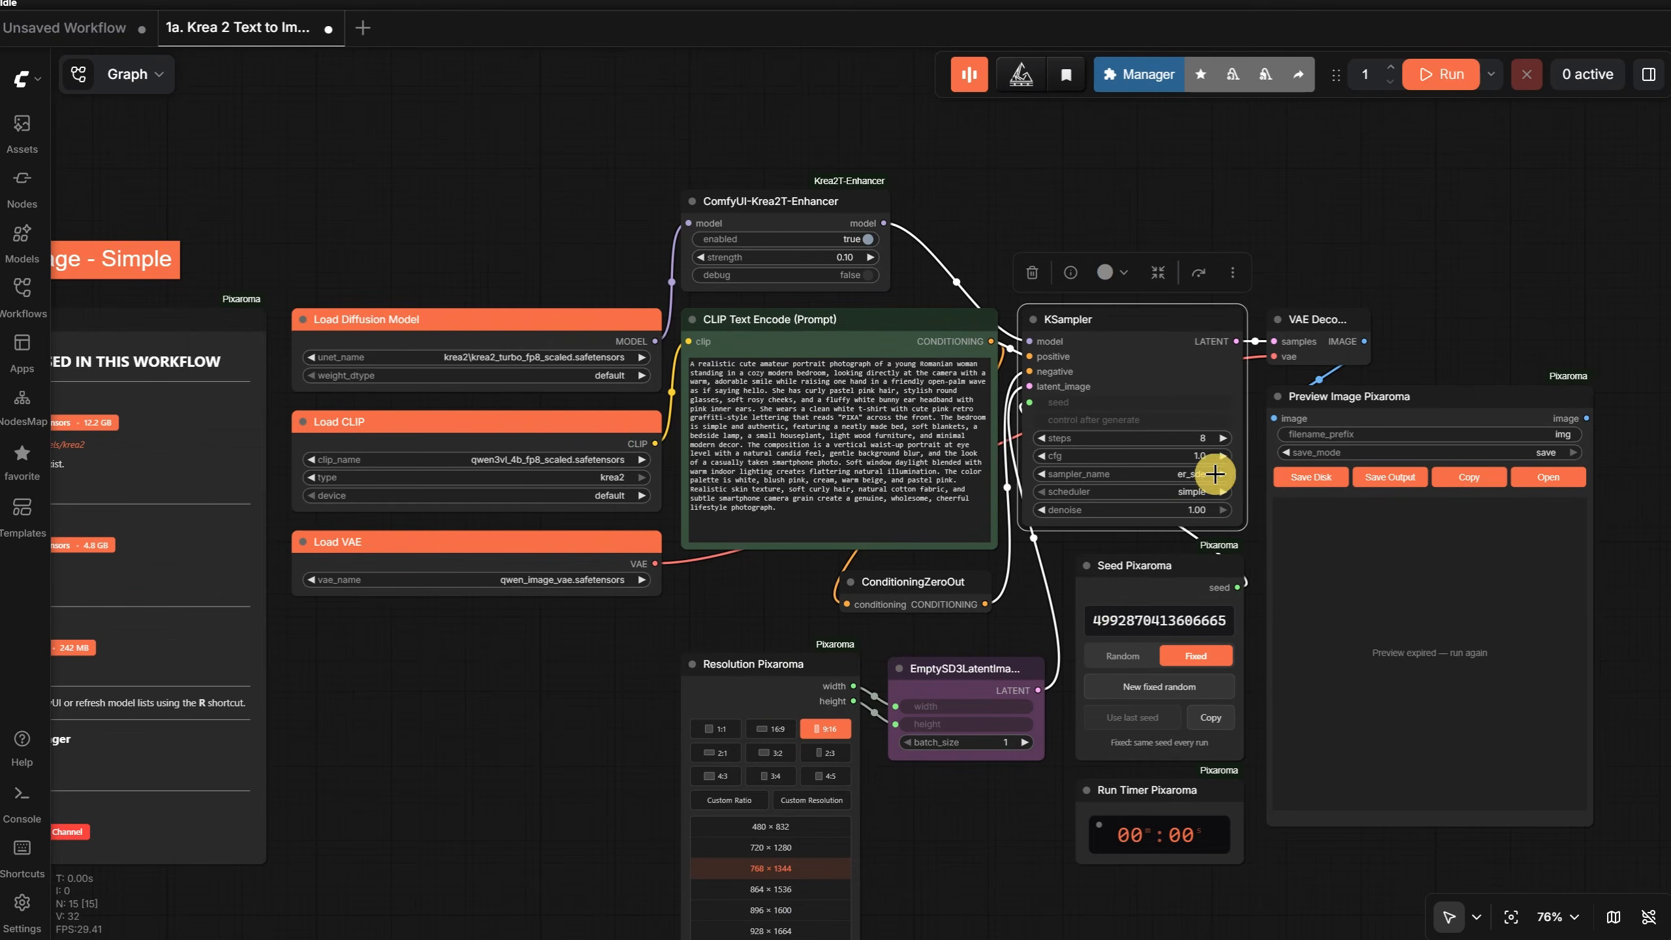
- Set the Resolution Pixaroma node to the 9:16 ratio at 720 × 1280
{"action": "scroll", "coordinate": [967, 805], "scroll_direction": "up", "scroll_amount": 5}
{"action": "left_click_drag", "start_coordinate": [982, 835], "coordinate": [914, 735]}
{"action": "scroll", "coordinate": [1073, 457], "scroll_direction": "down", "scroll_amount": 2}
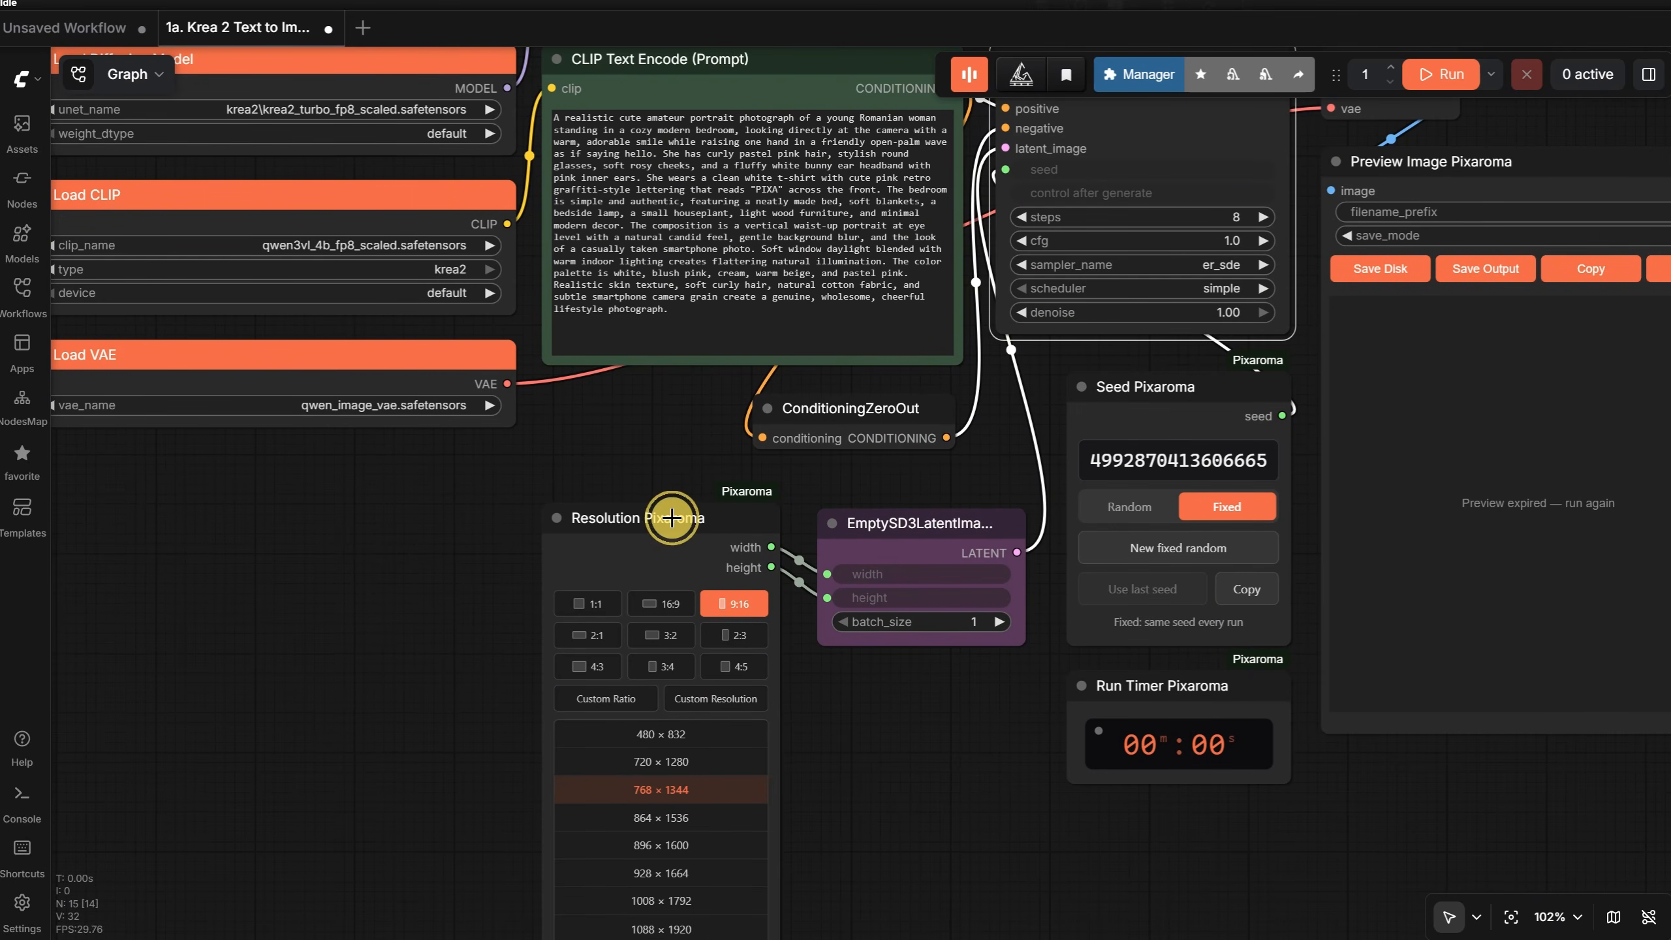
{"action": "left_click", "coordinate": [671, 518]}
{"action": "key", "text": "Delete"}
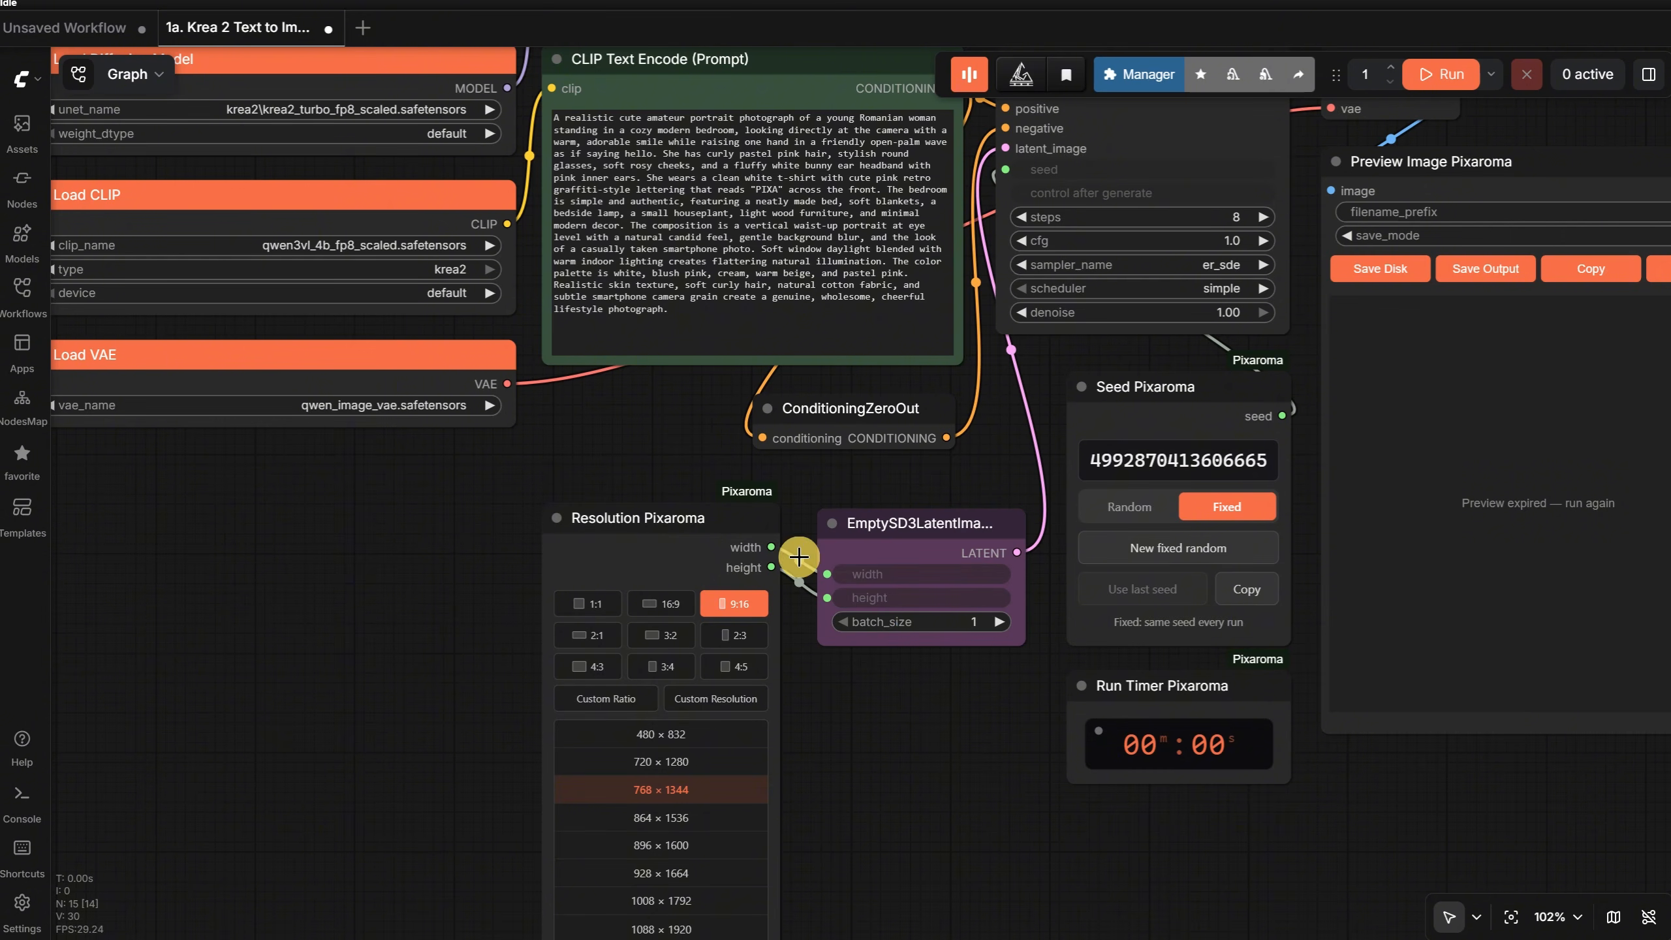
{"action": "left_click", "coordinate": [664, 608]}
{"action": "left_click", "coordinate": [729, 609]}
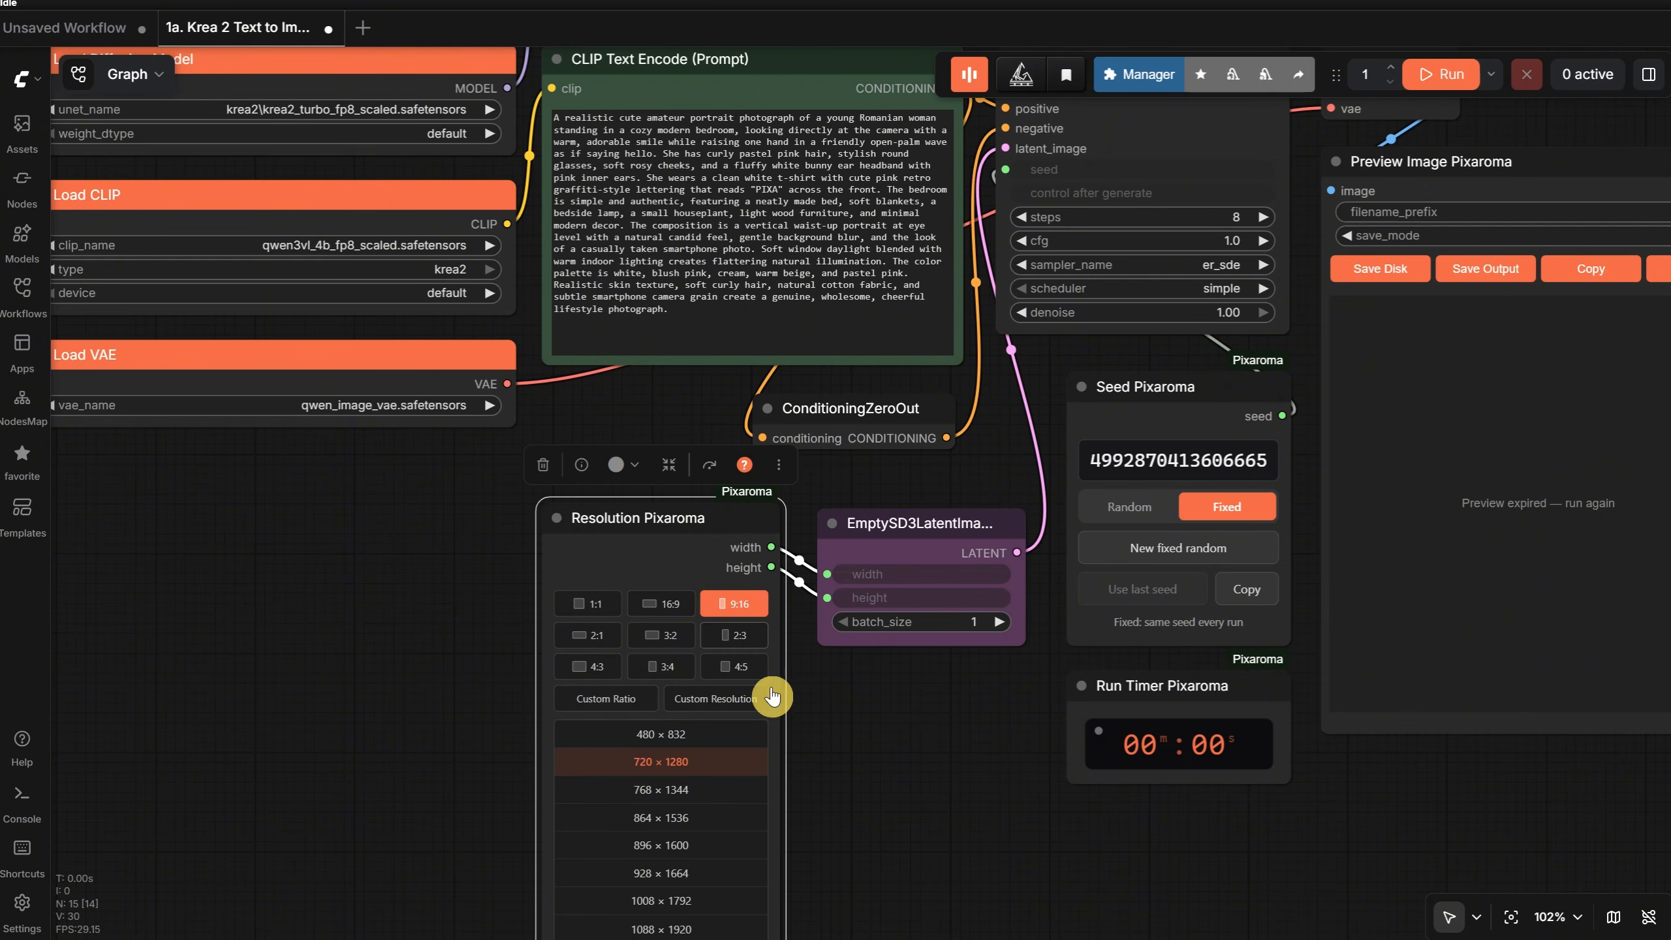
- Run the workflow and inspect the generated image closely in the Preview Image Pixaroma node
{"action": "scroll", "coordinate": [869, 702], "scroll_direction": "down", "scroll_amount": 1}
{"action": "left_click_drag", "start_coordinate": [870, 703], "coordinate": [495, 790]}
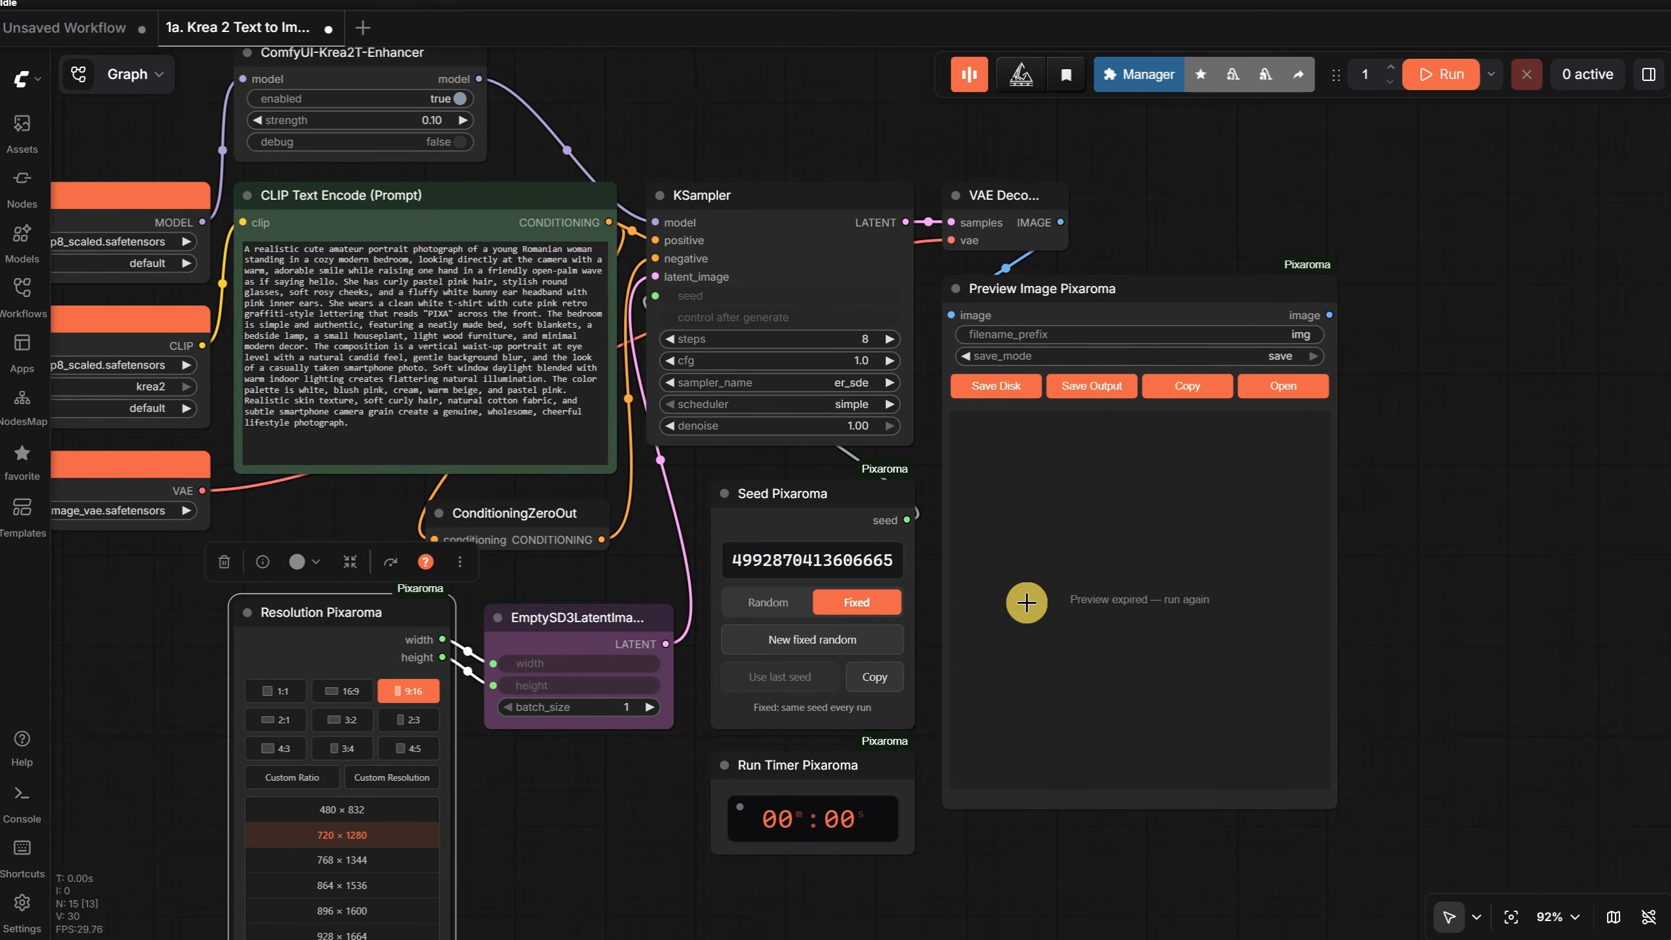
{"action": "left_click", "coordinate": [1443, 76]}
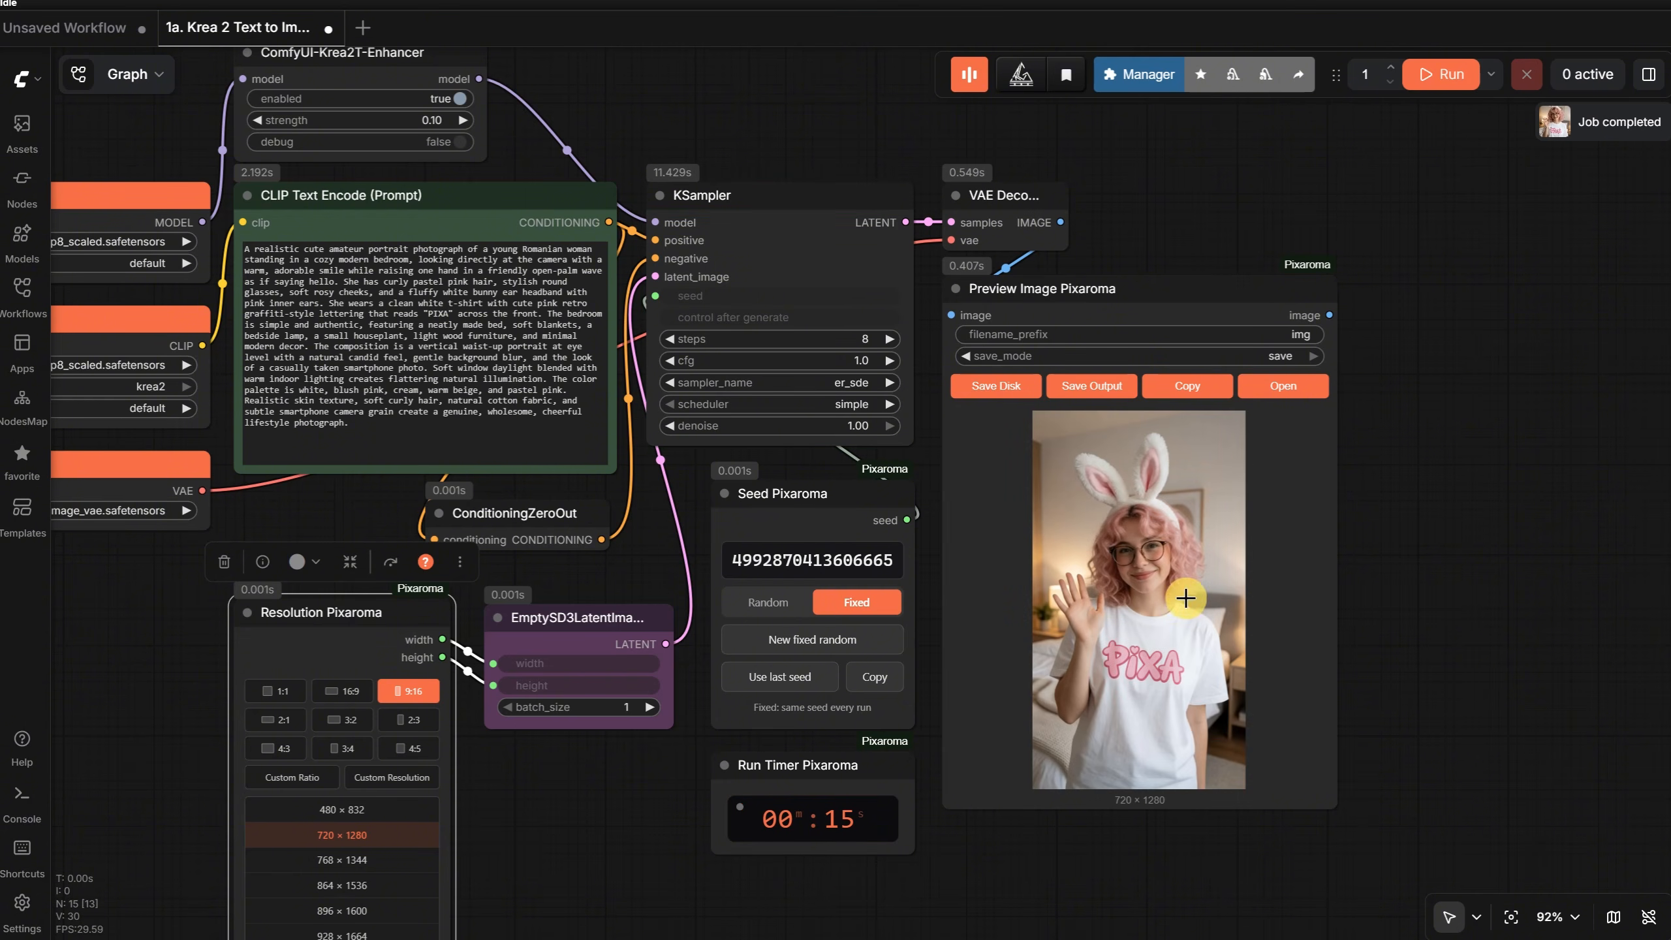
{"action": "scroll", "coordinate": [1186, 598], "scroll_direction": "up", "scroll_amount": 9}
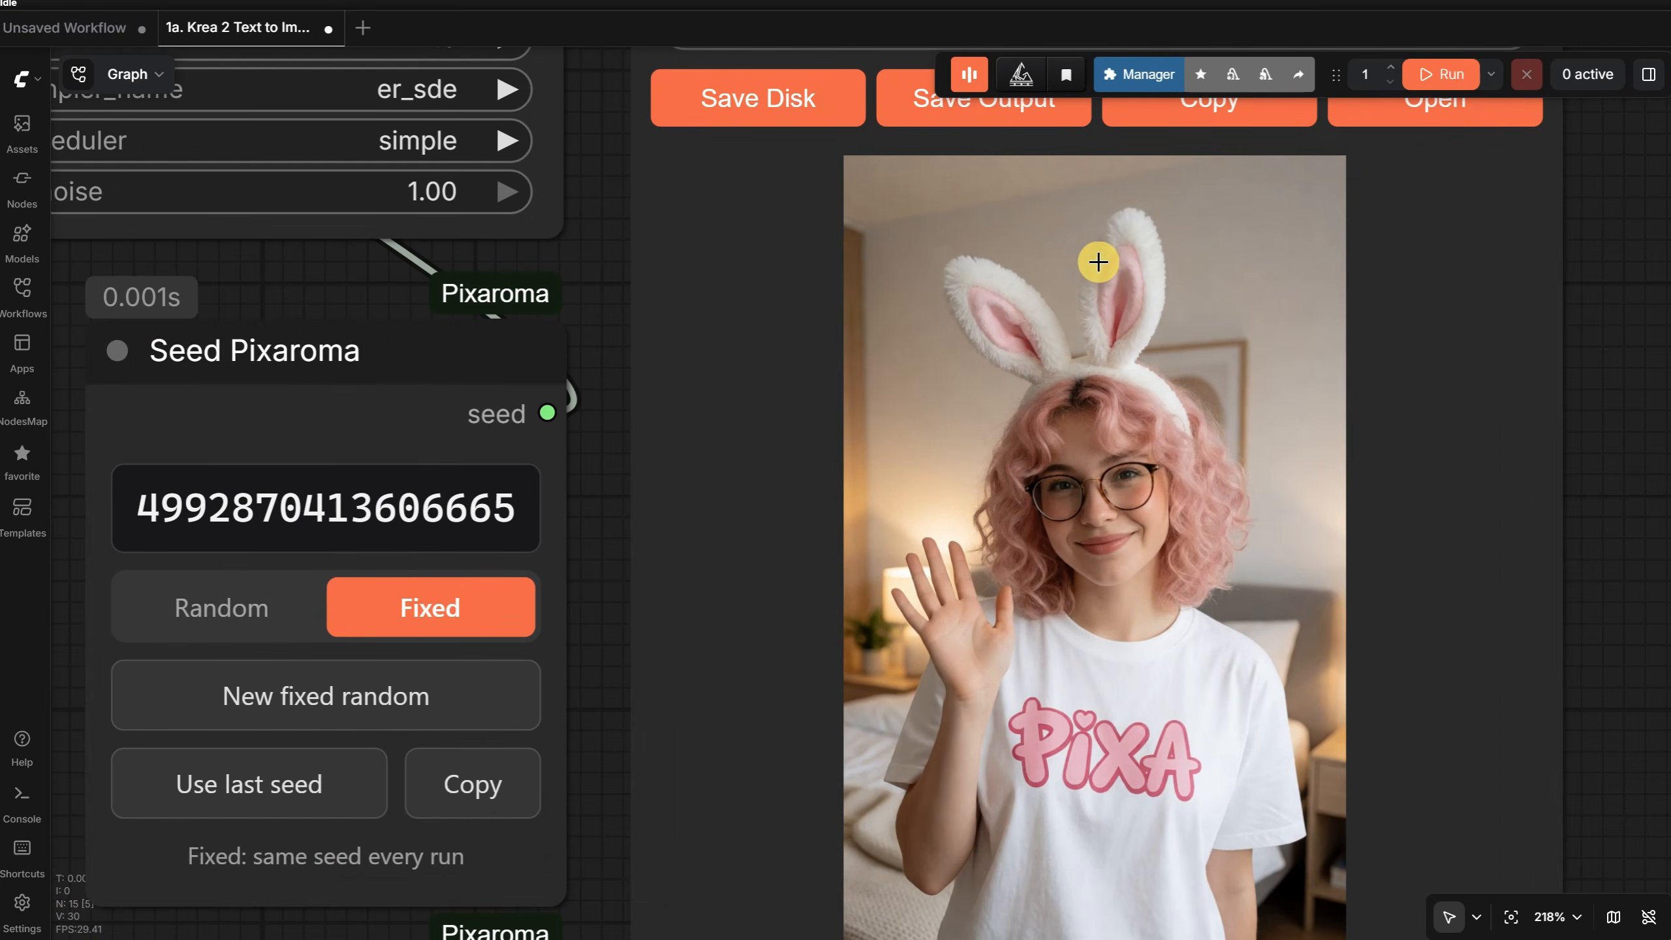
{"action": "scroll", "coordinate": [1152, 500], "scroll_direction": "down", "scroll_amount": 5}
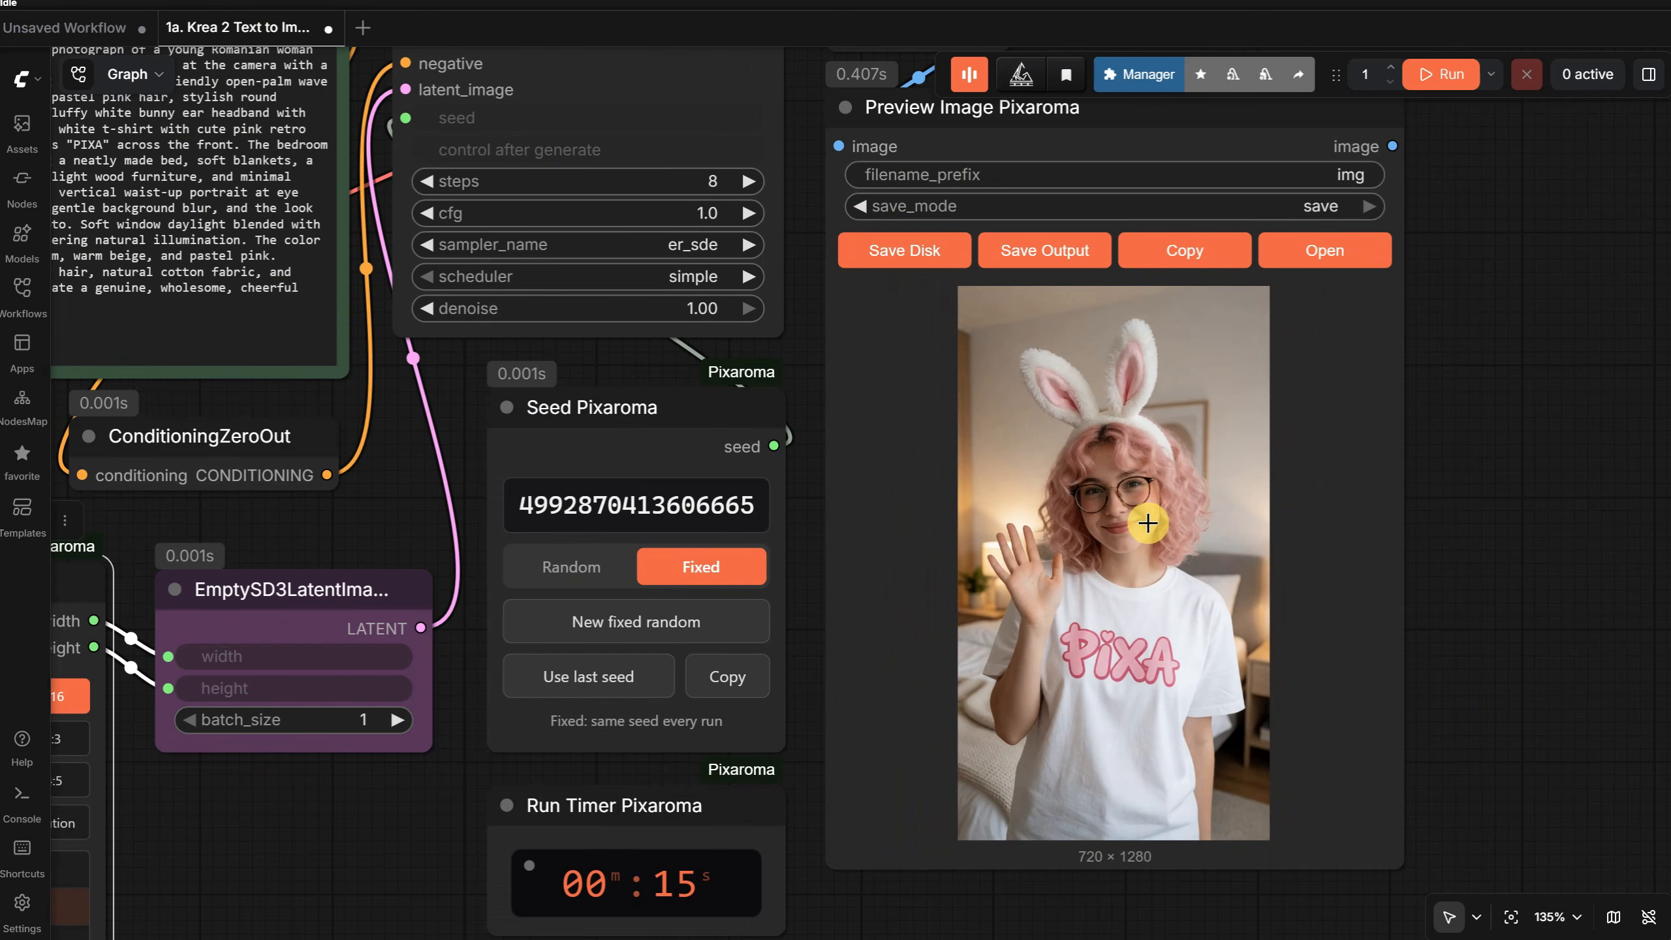
- Open the settings of the Run Timer Pixaroma node and review the available chime sounds, keeping Vista
{"action": "scroll", "coordinate": [1142, 527], "scroll_direction": "down", "scroll_amount": 2}
{"action": "left_click_drag", "start_coordinate": [914, 896], "coordinate": [1127, 881]}
{"action": "right_click", "coordinate": [952, 760]}
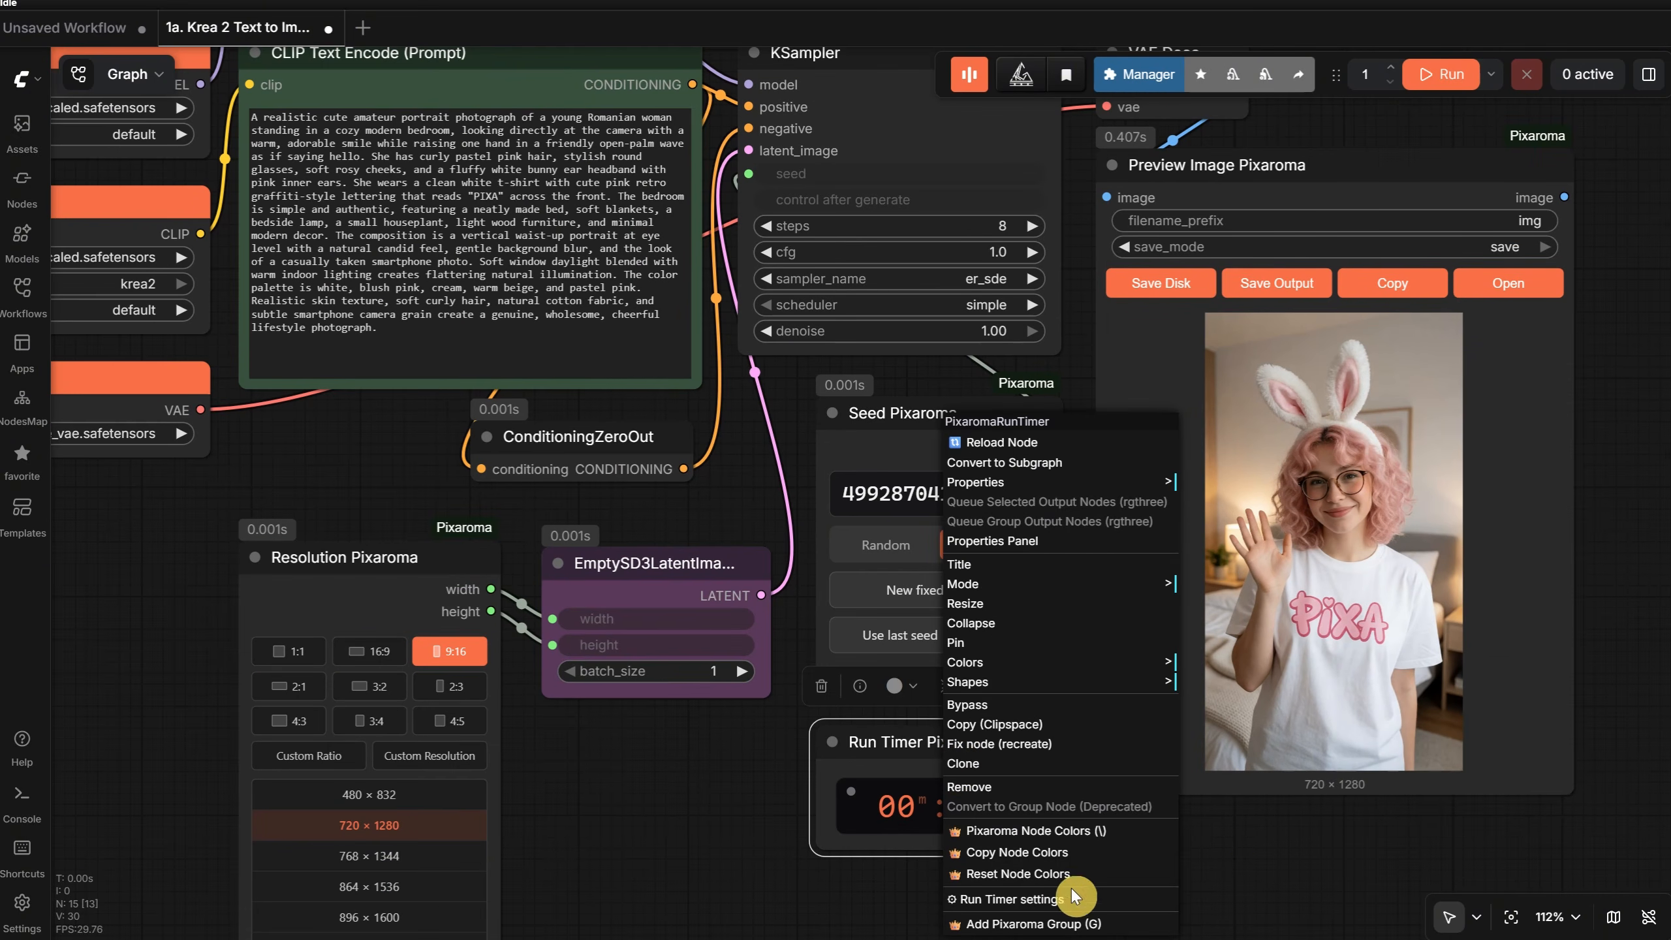
{"action": "left_click", "coordinate": [1034, 912]}
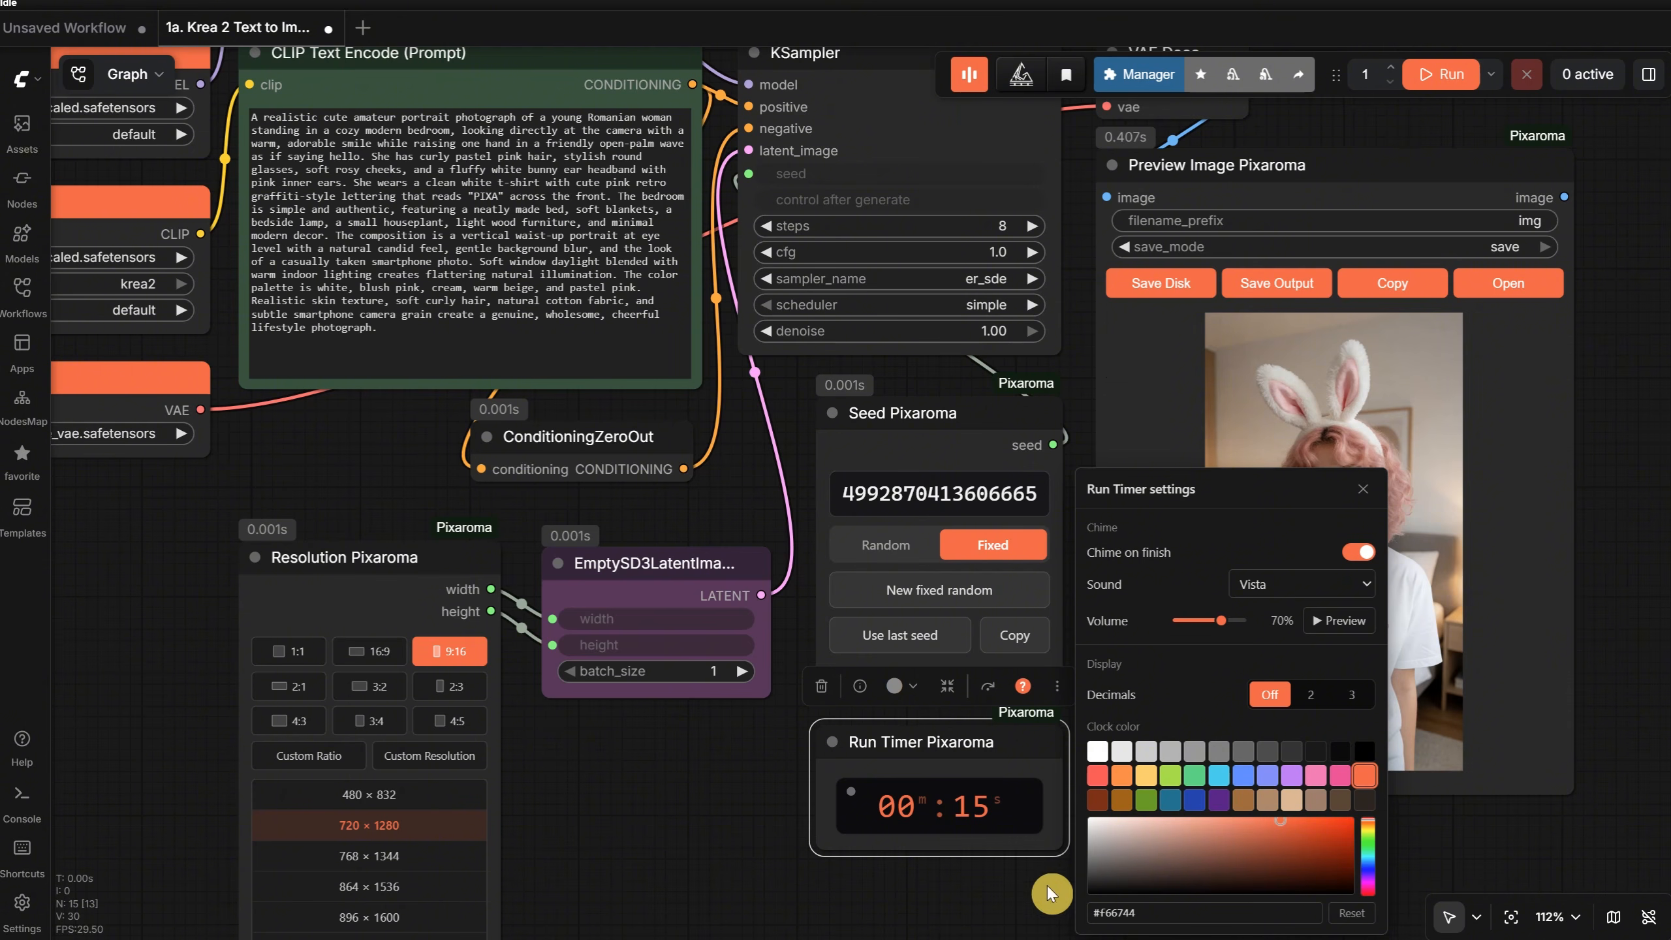
{"action": "left_click", "coordinate": [1287, 583]}
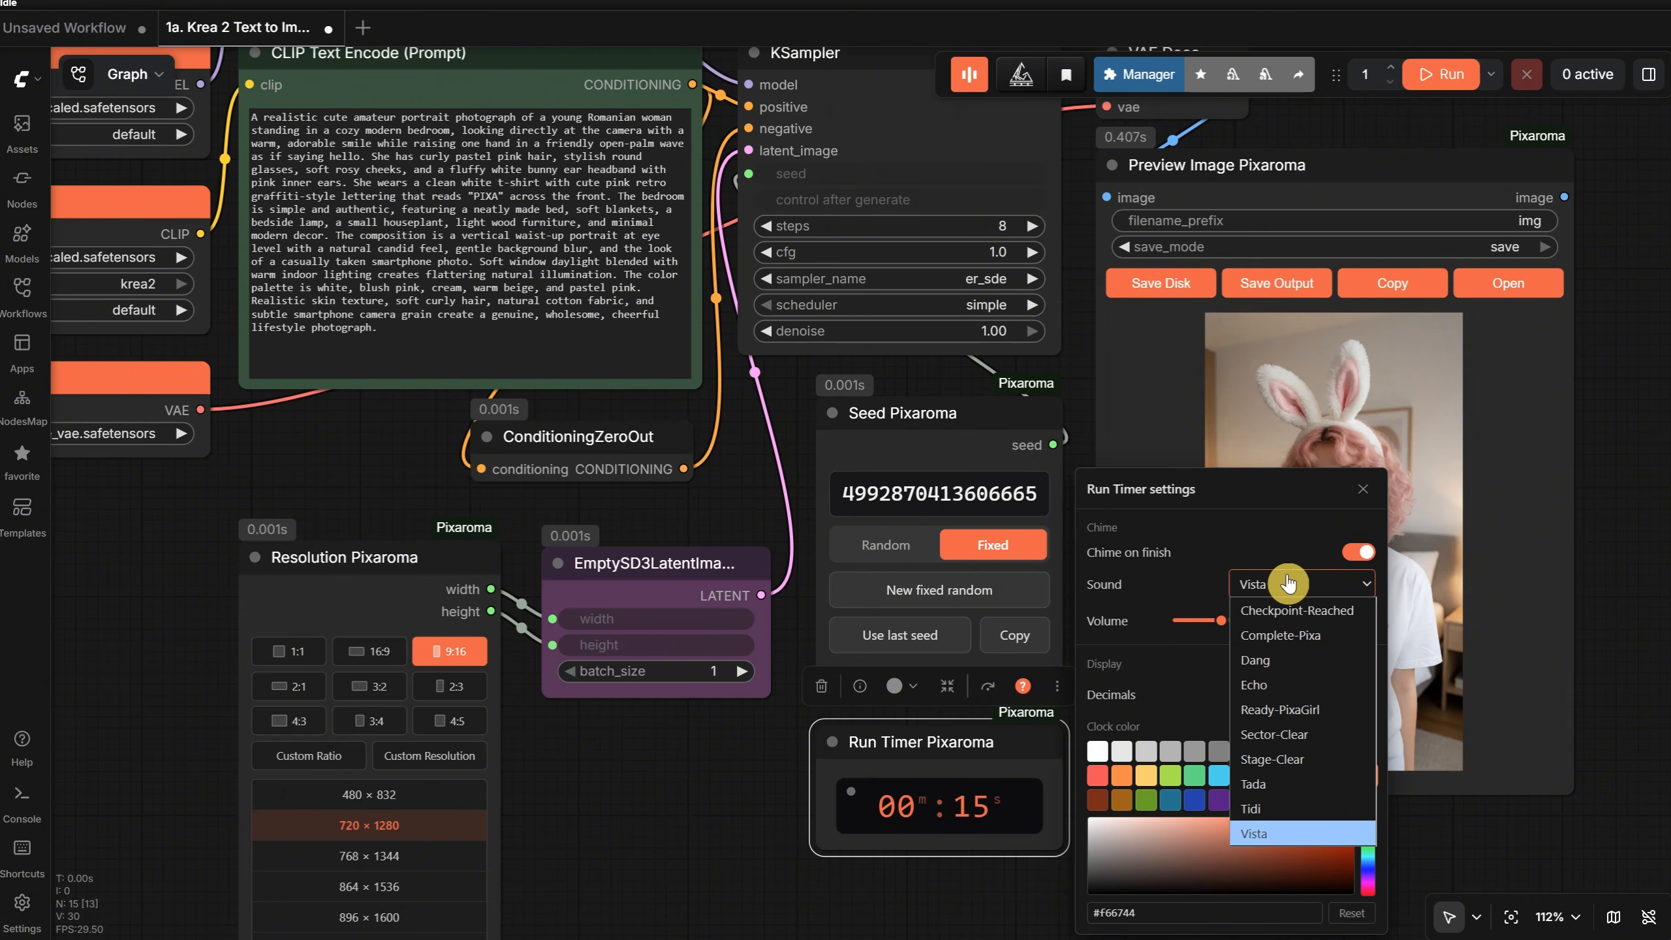
{"action": "left_click", "coordinate": [1288, 583]}
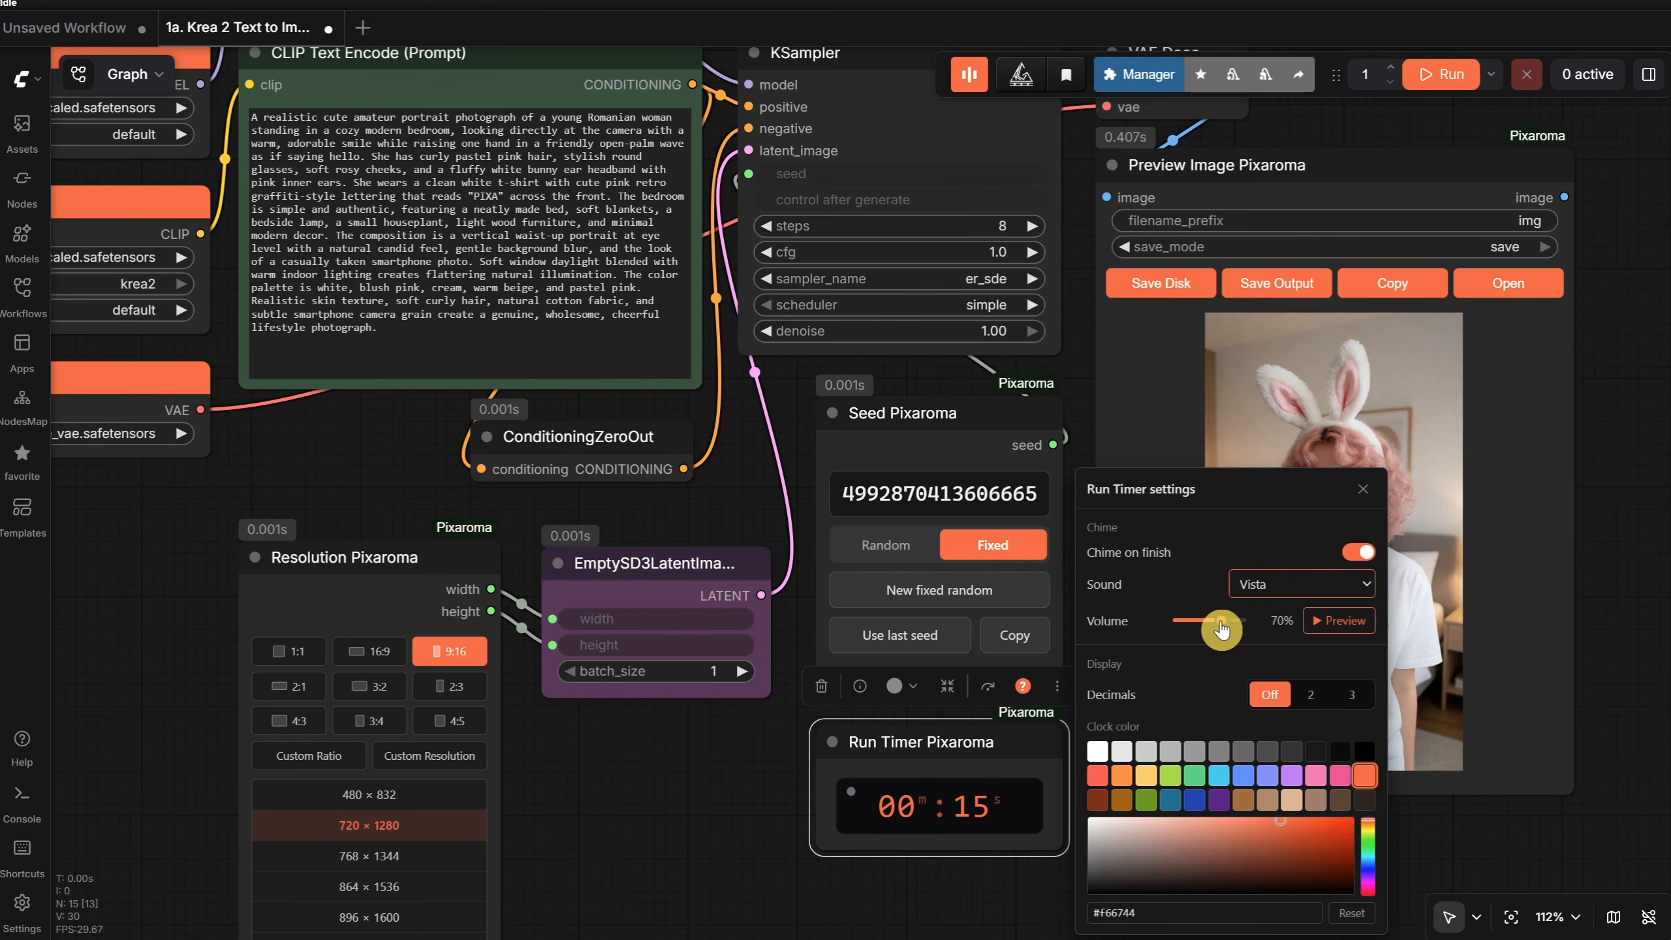
- Try 2 and 3 decimals on the run timer's display, and turn the decimals off again
{"action": "left_click", "coordinate": [1311, 698]}
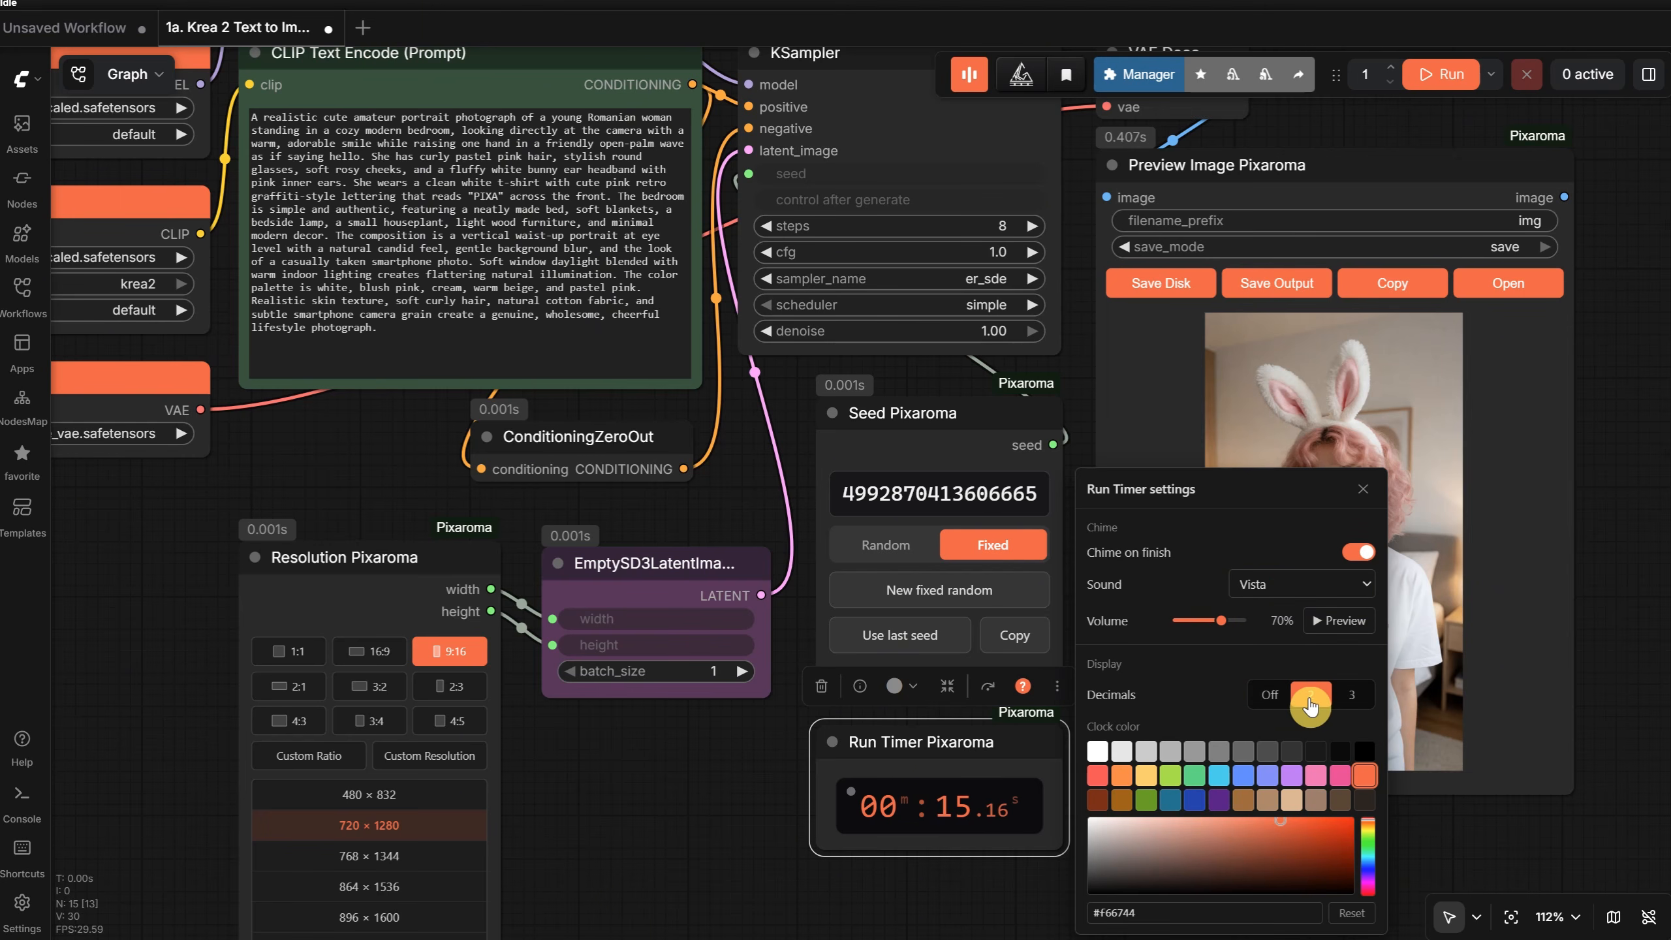
{"action": "left_click", "coordinate": [1352, 696]}
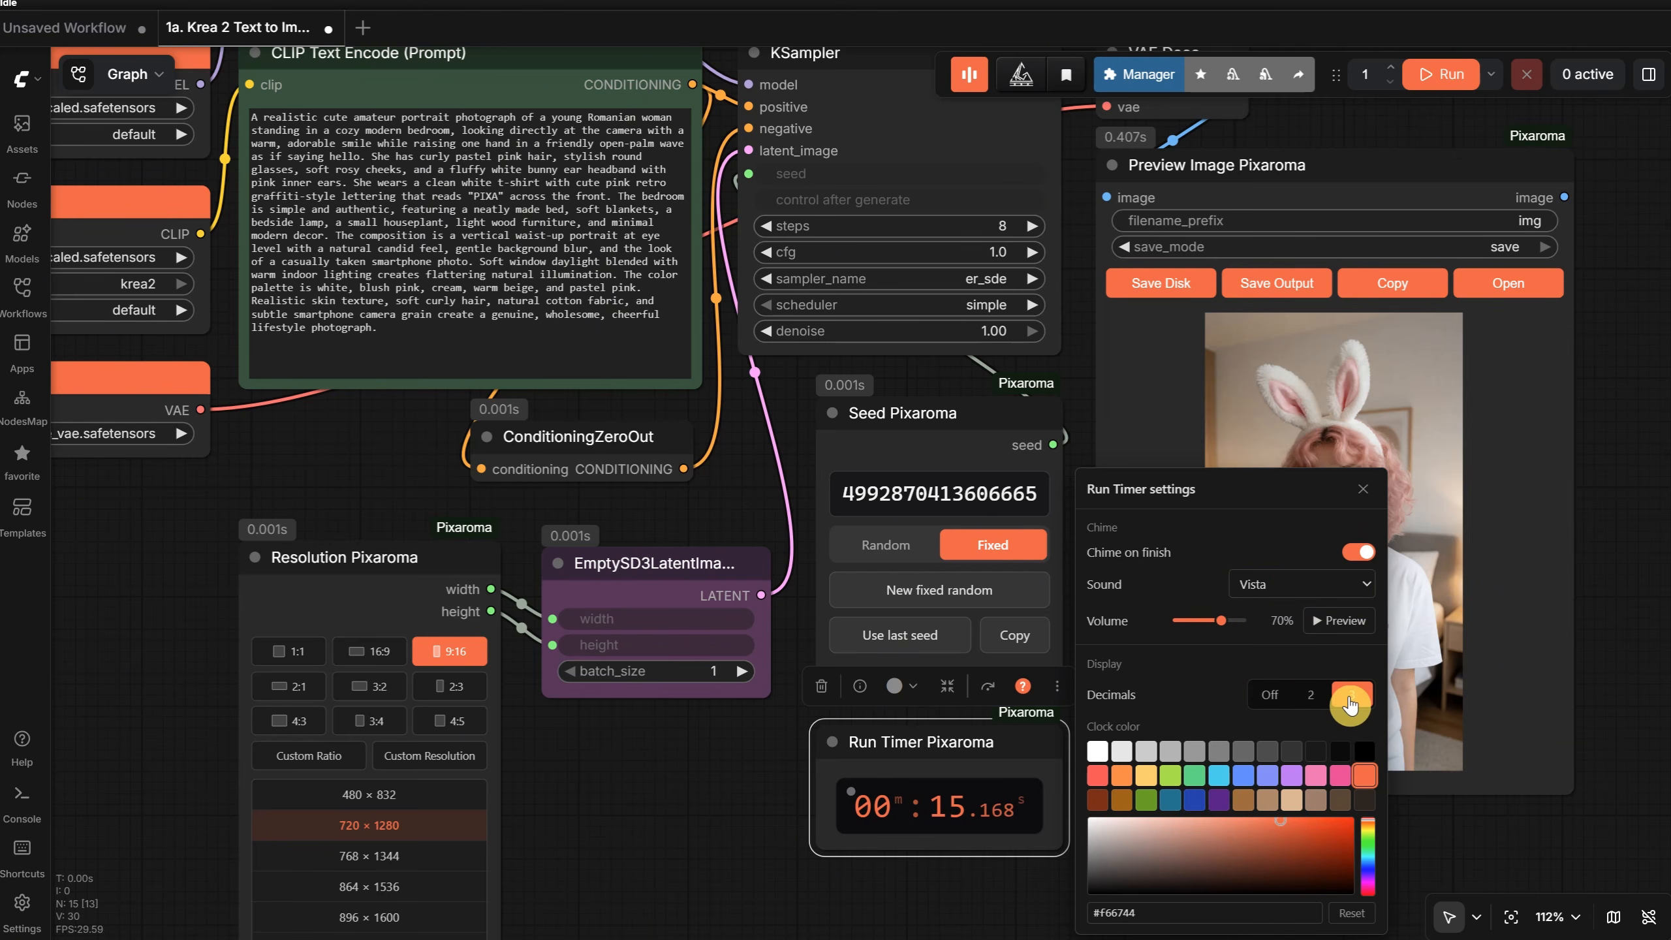
{"action": "left_click", "coordinate": [1270, 698]}
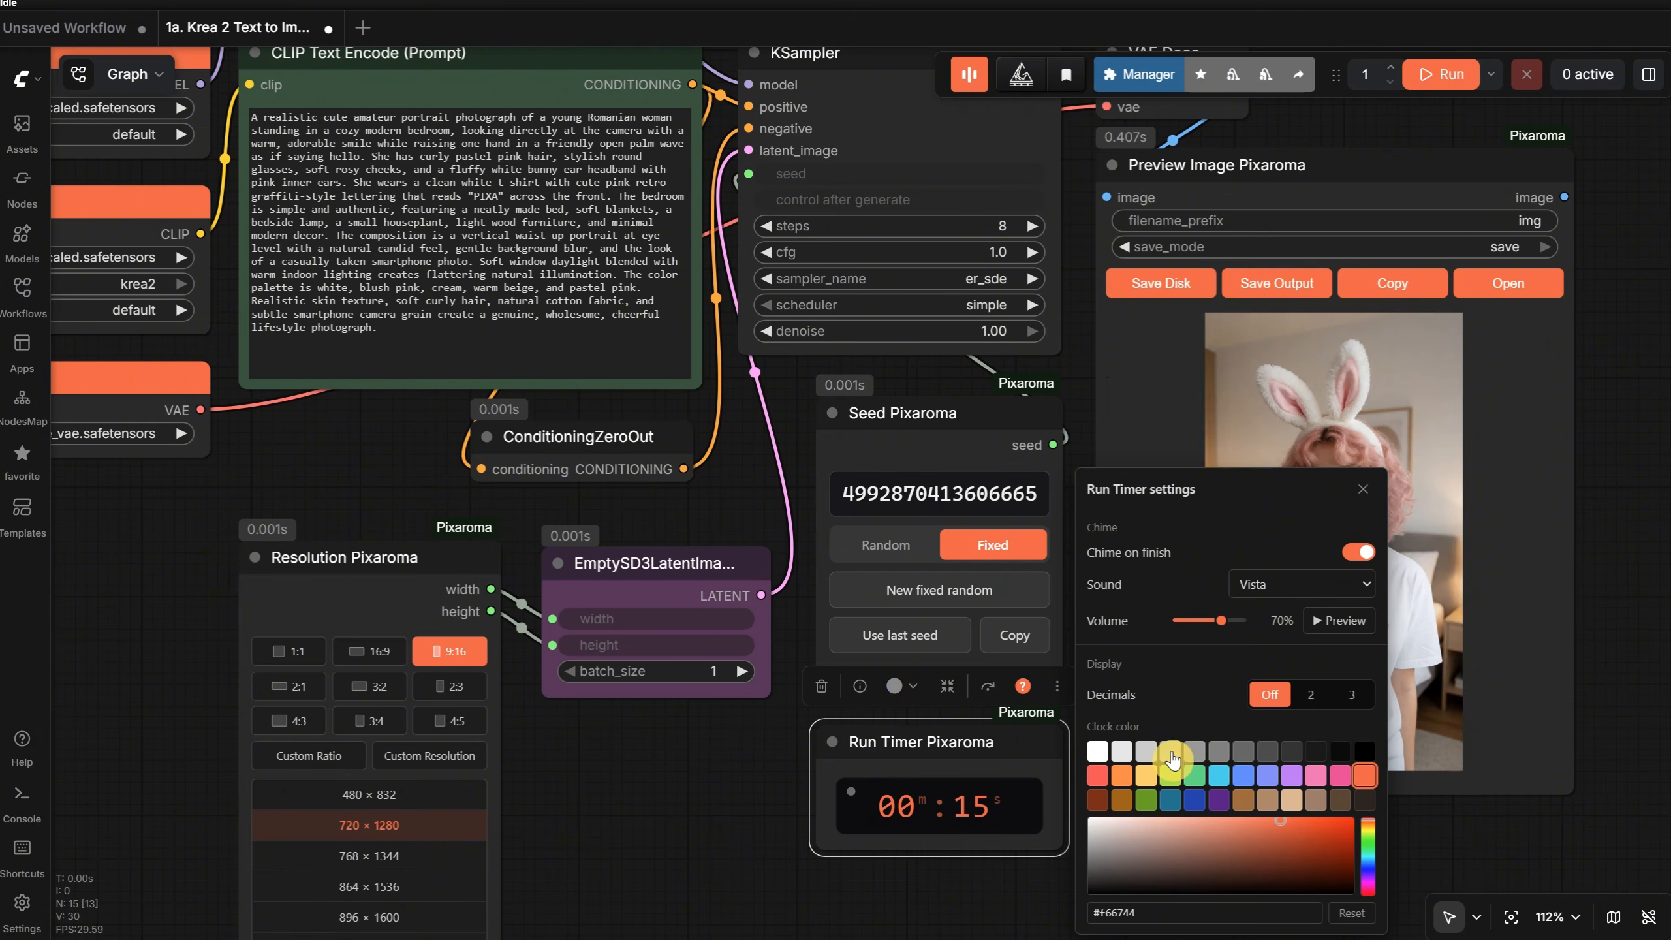
- Try several clock colors for the run timer, reset the color to its default and close the settings
{"action": "left_click", "coordinate": [1122, 775]}
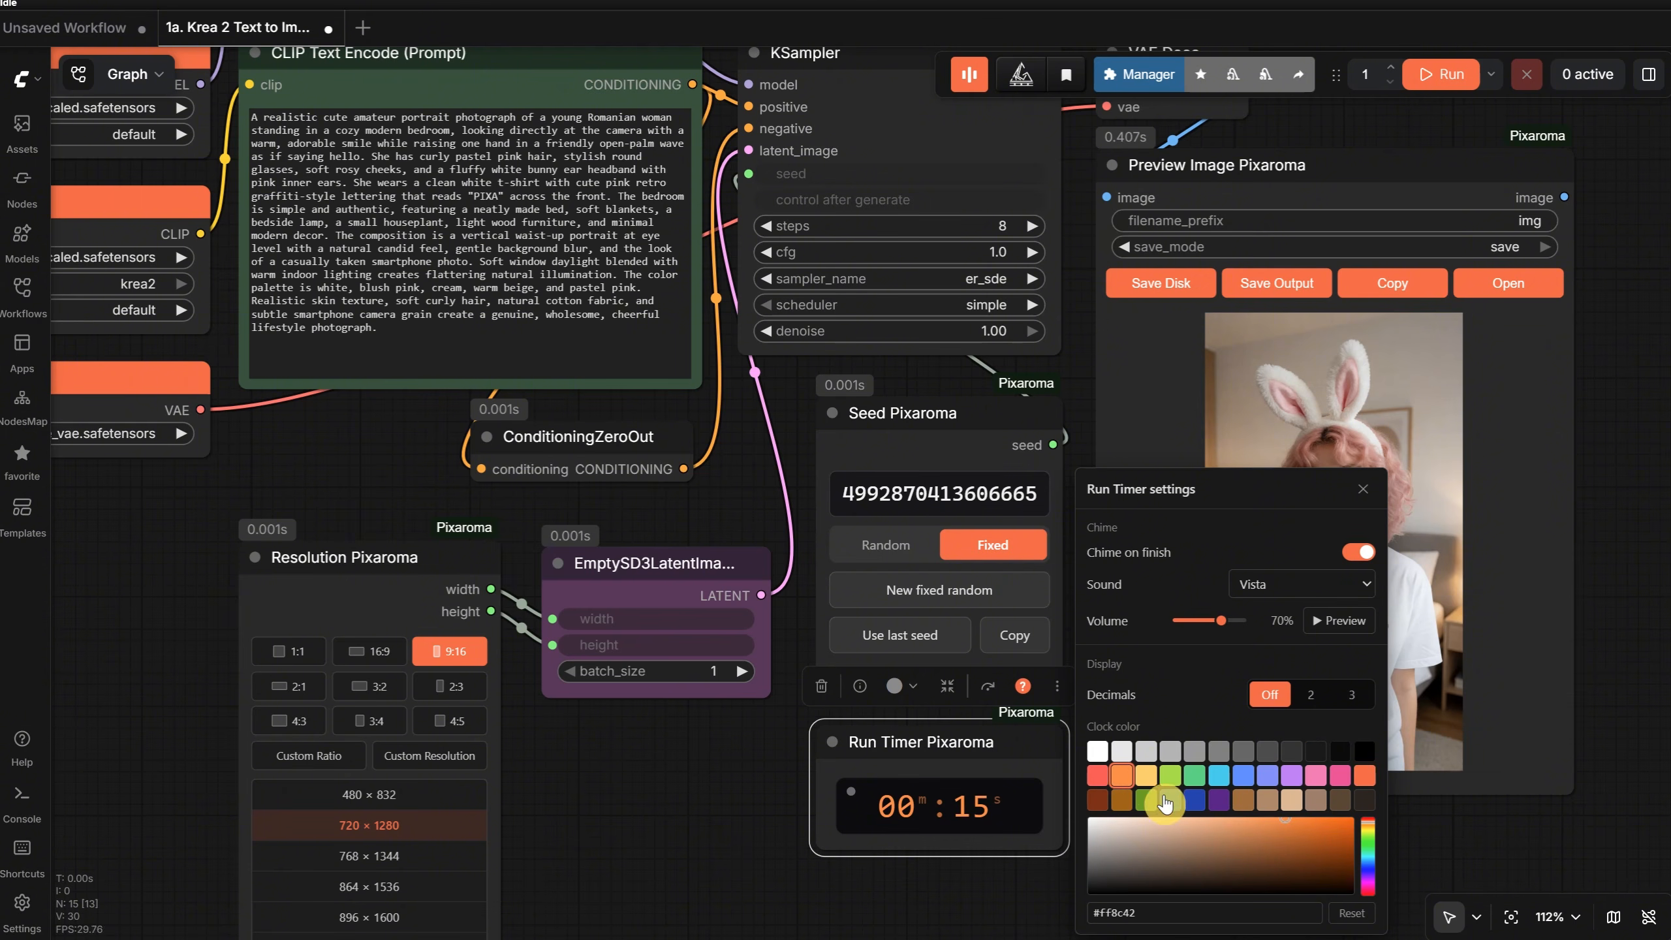
{"action": "left_click", "coordinate": [1147, 799]}
{"action": "left_click", "coordinate": [1171, 800]}
{"action": "left_click", "coordinate": [1119, 775]}
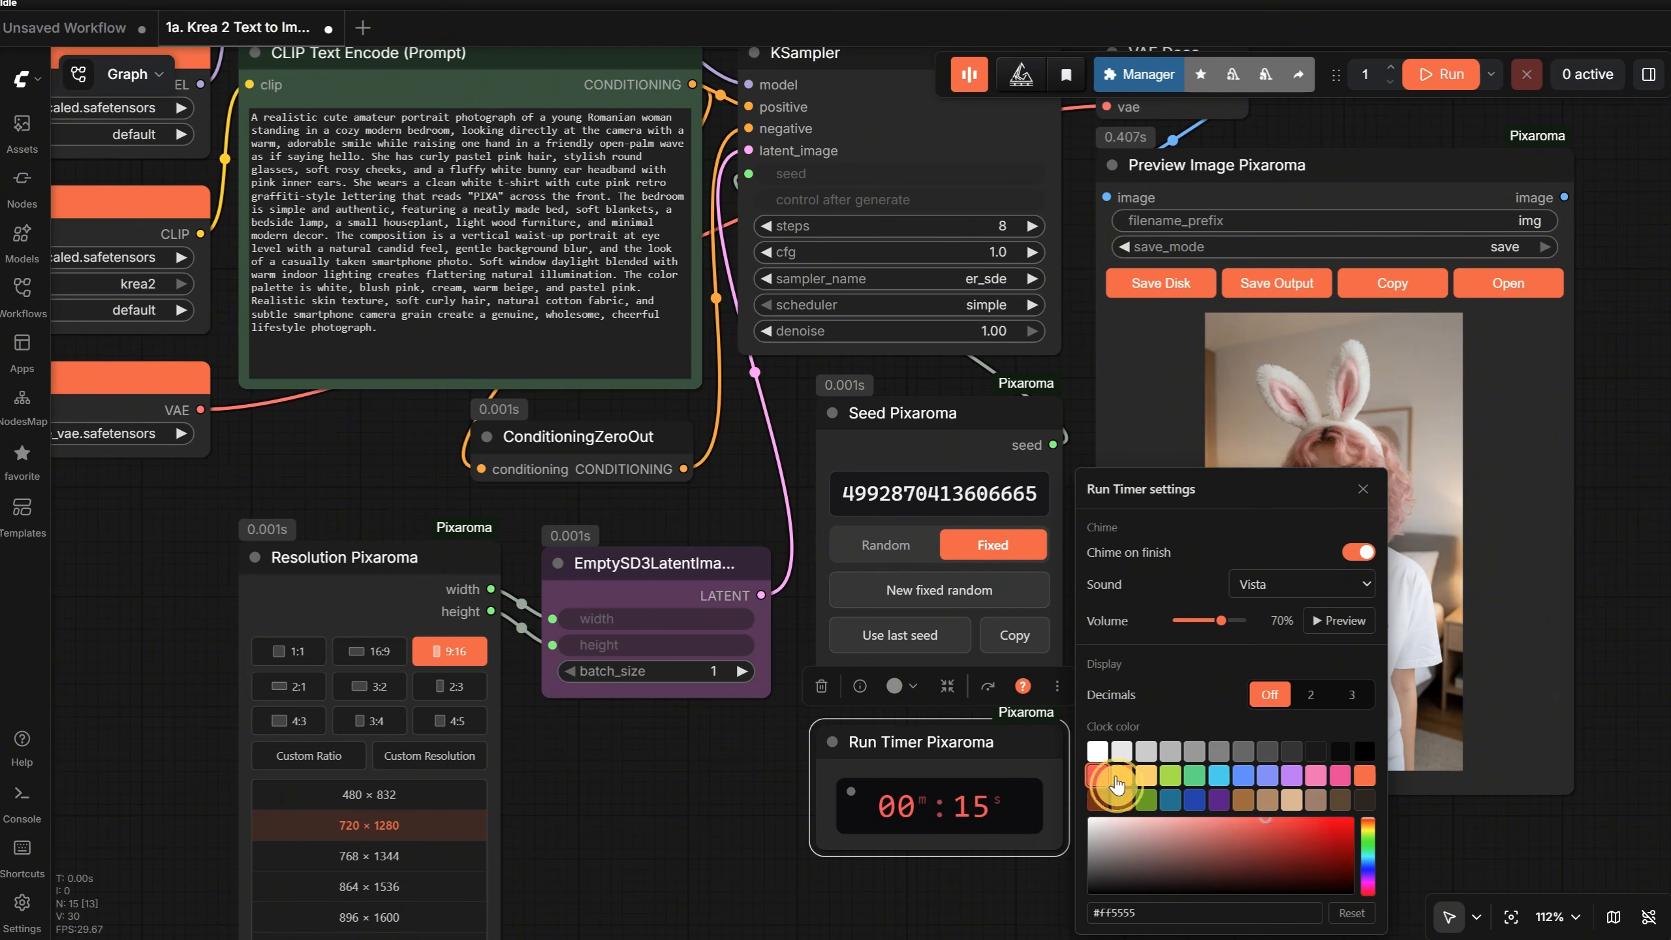
{"action": "left_click", "coordinate": [1350, 916]}
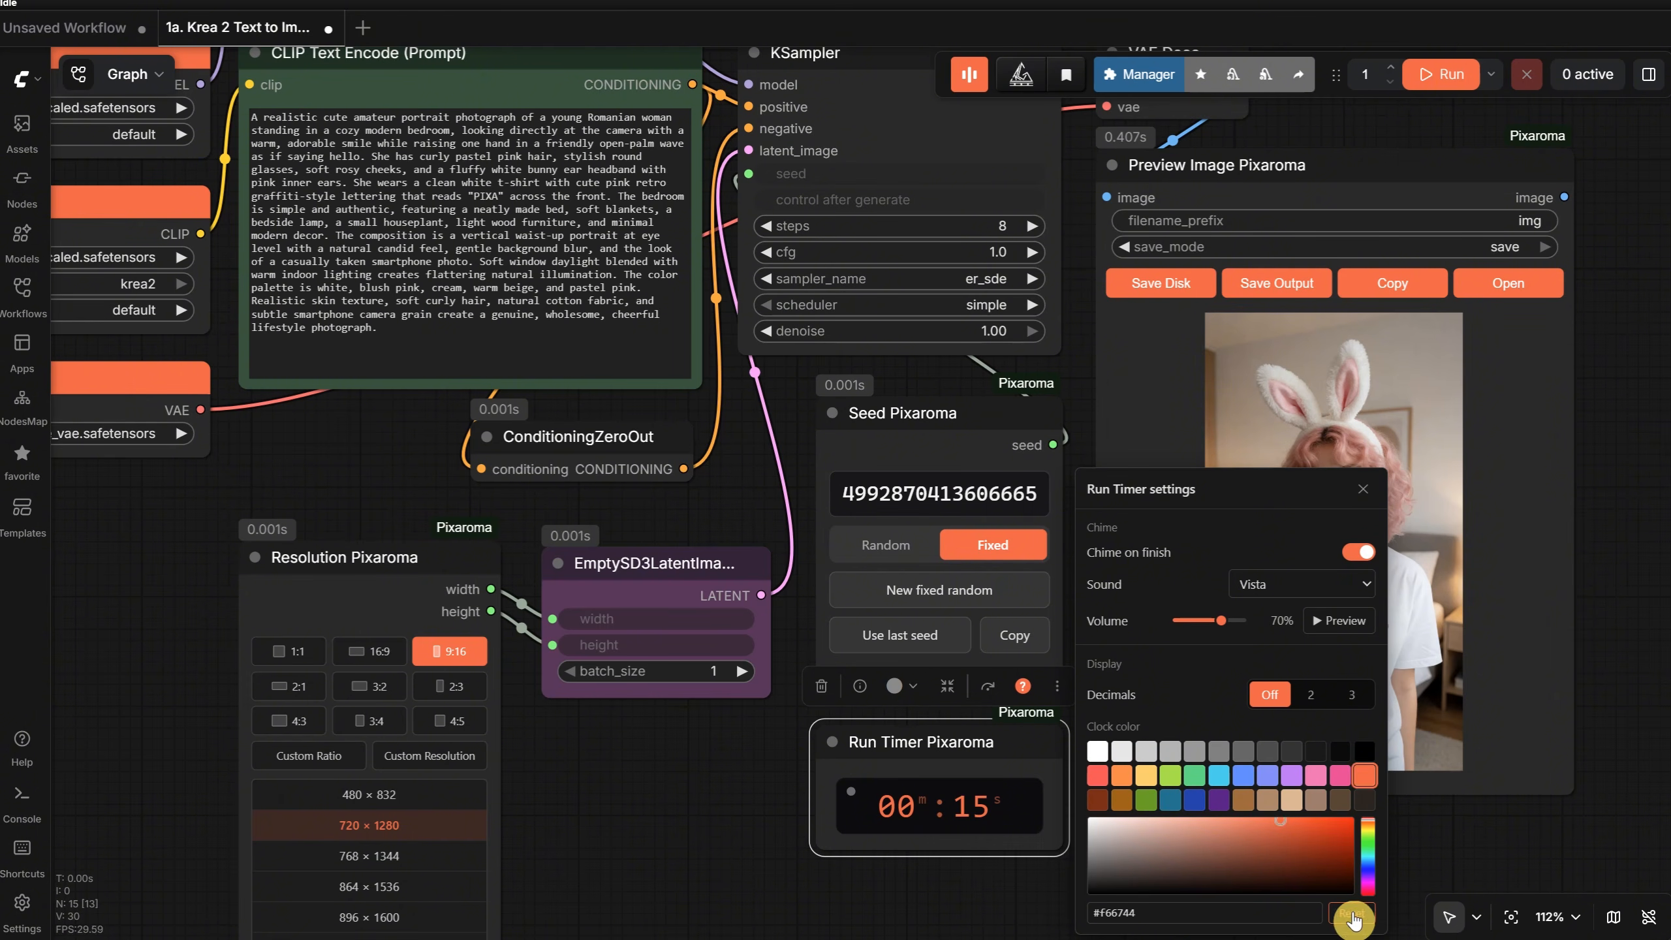
{"action": "left_click", "coordinate": [1363, 488]}
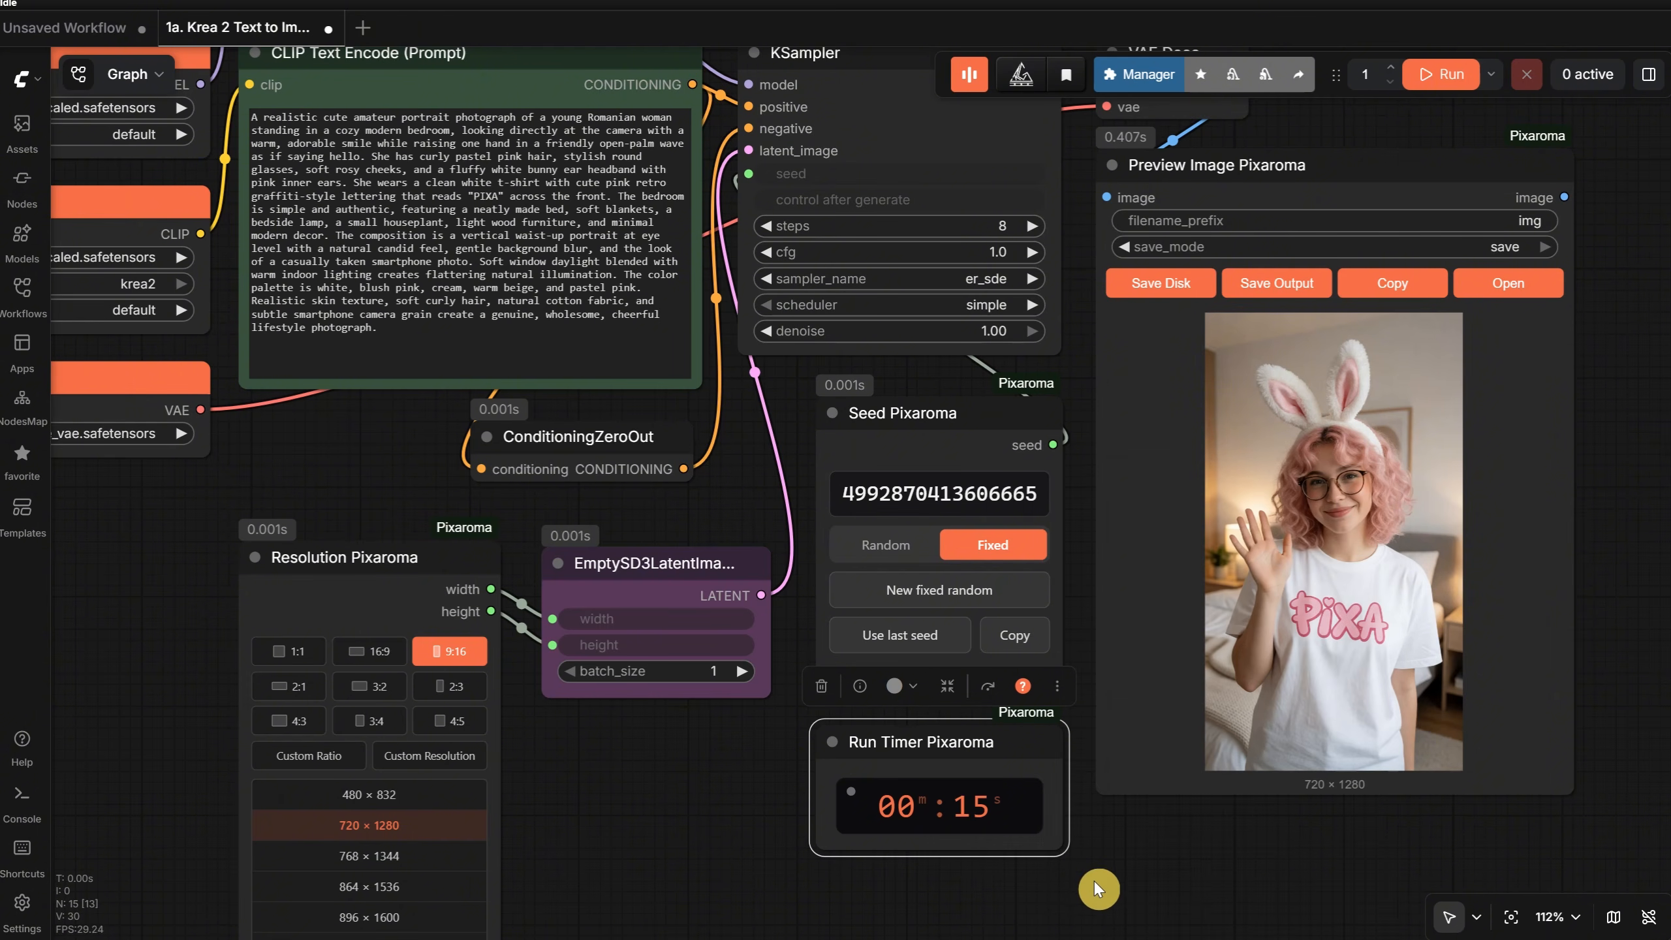
- Switch the Seed Pixaroma node to Random and run the workflow again
{"action": "left_click", "coordinate": [1095, 878]}
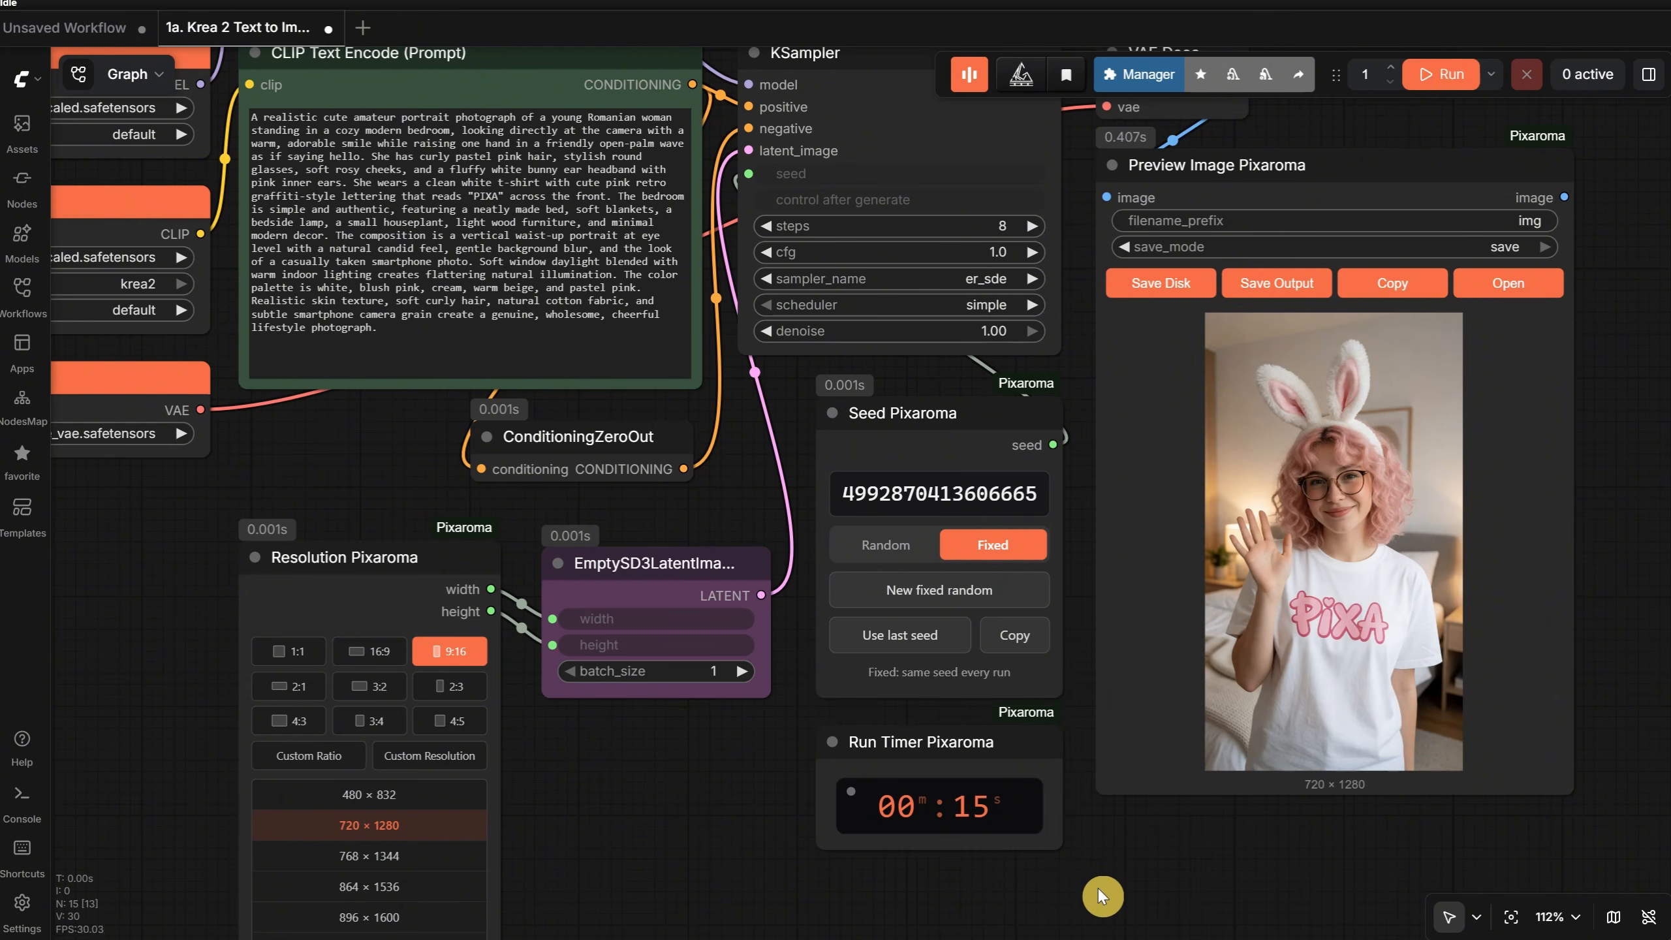
{"action": "left_click", "coordinate": [866, 540]}
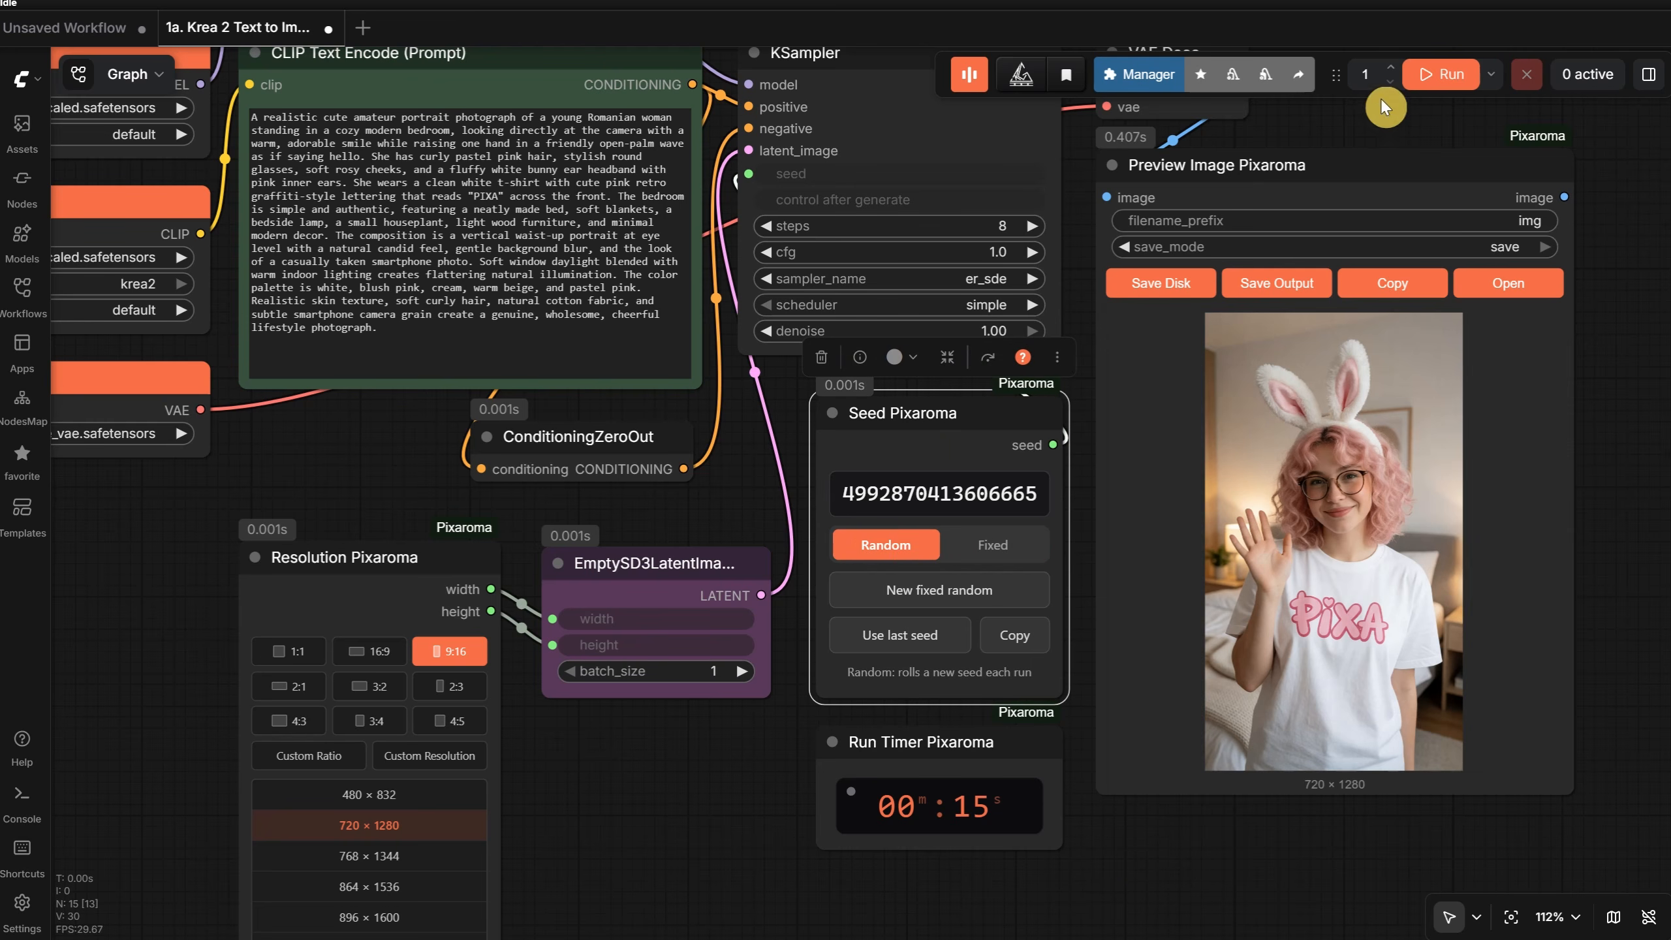
{"action": "left_click", "coordinate": [1439, 70]}
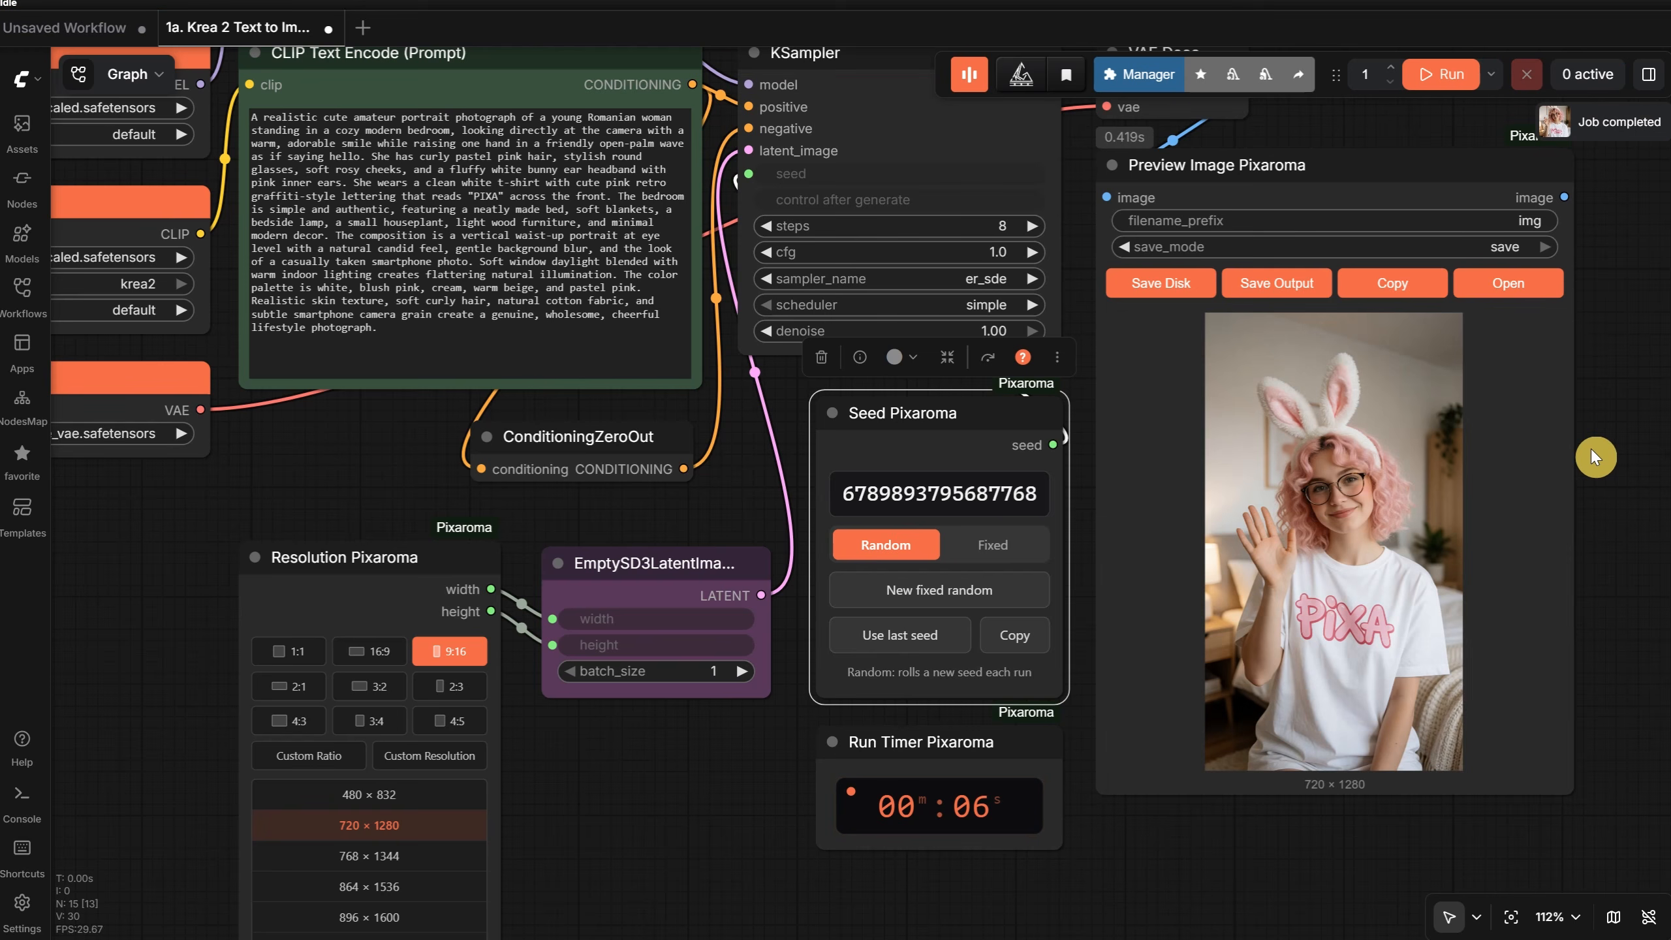
- Open the workflow 1b. Krea 2 Text to Image - Simple + Lora from the Ep24 Workflows folder and hide the workflow list
{"action": "scroll", "coordinate": [1636, 600], "scroll_direction": "down", "scroll_amount": 4}
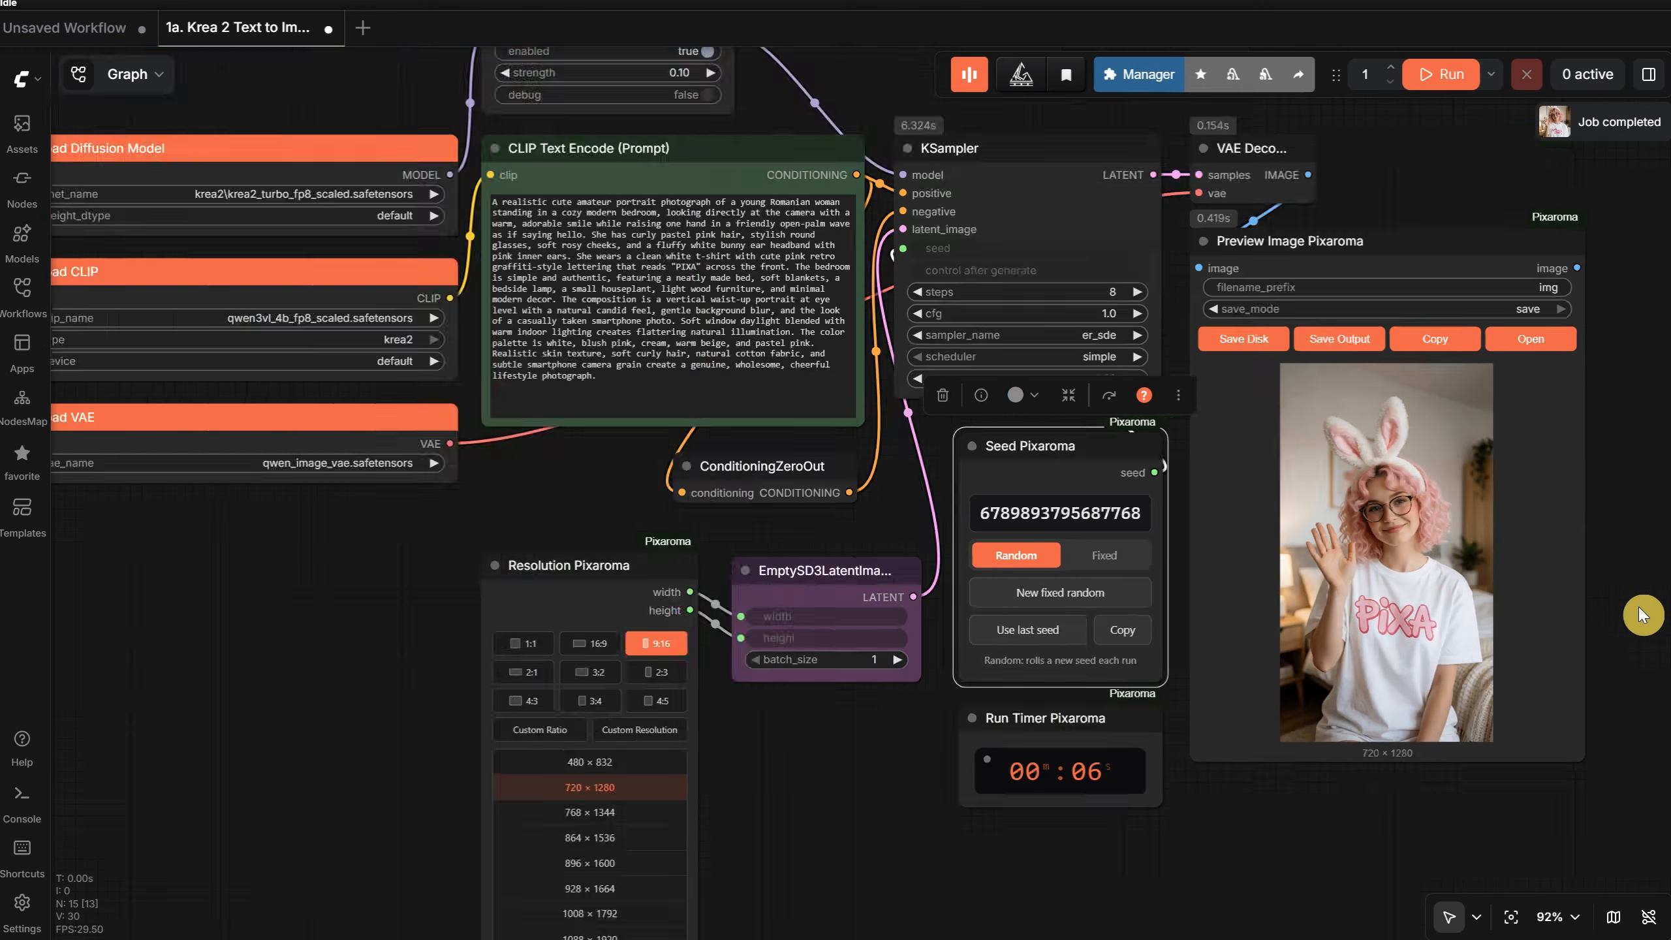
{"action": "left_click_drag", "start_coordinate": [489, 647], "coordinate": [607, 624]}
{"action": "left_click", "coordinate": [22, 301]}
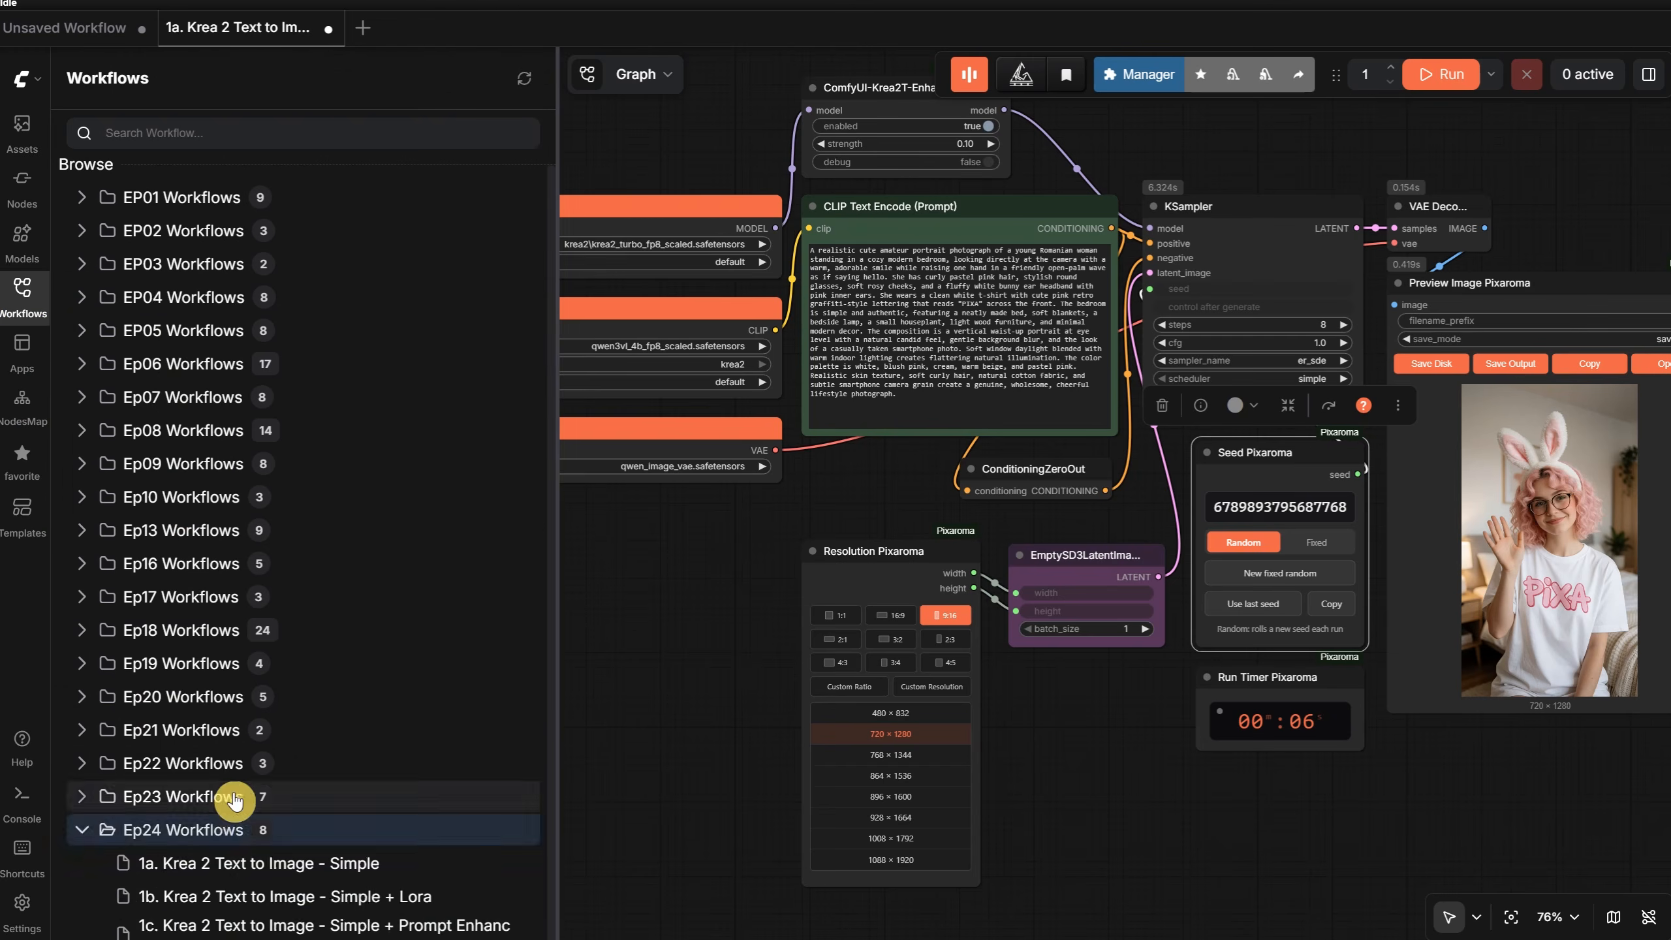
{"action": "scroll", "coordinate": [264, 737], "scroll_direction": "down", "scroll_amount": 4}
{"action": "left_click", "coordinate": [347, 612]}
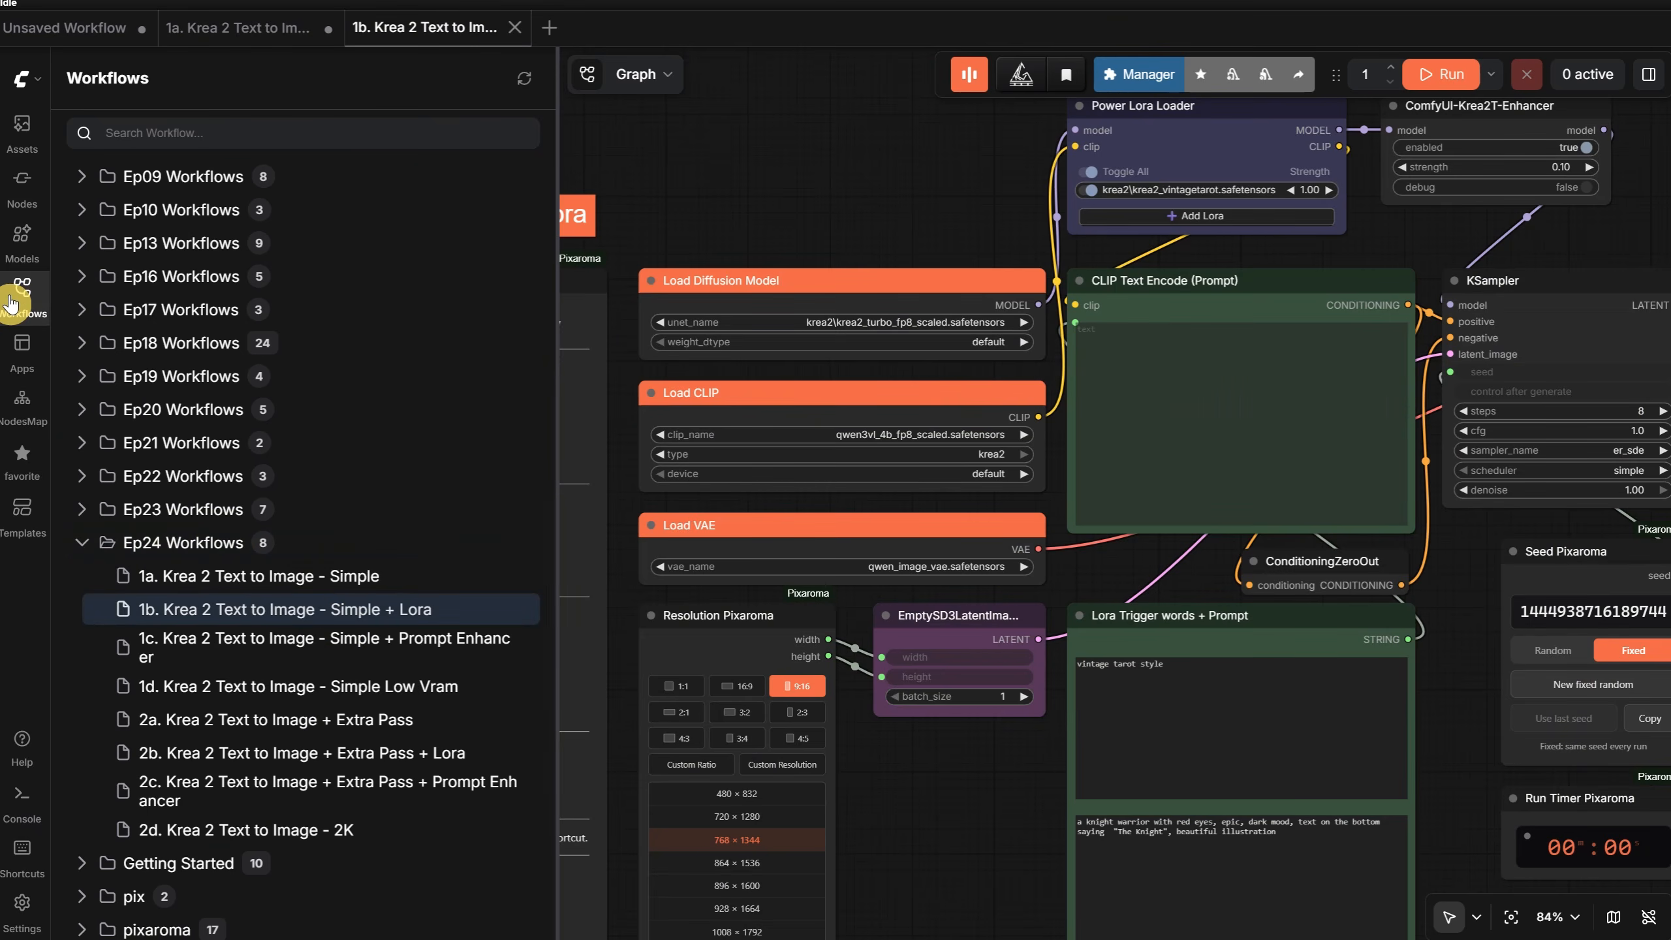
{"action": "left_click", "coordinate": [11, 301]}
- Review the workflow's note on required models, including the Power Lora Loader download and the folder it belongs in
{"action": "scroll", "coordinate": [90, 394], "scroll_direction": "up", "scroll_amount": 6}
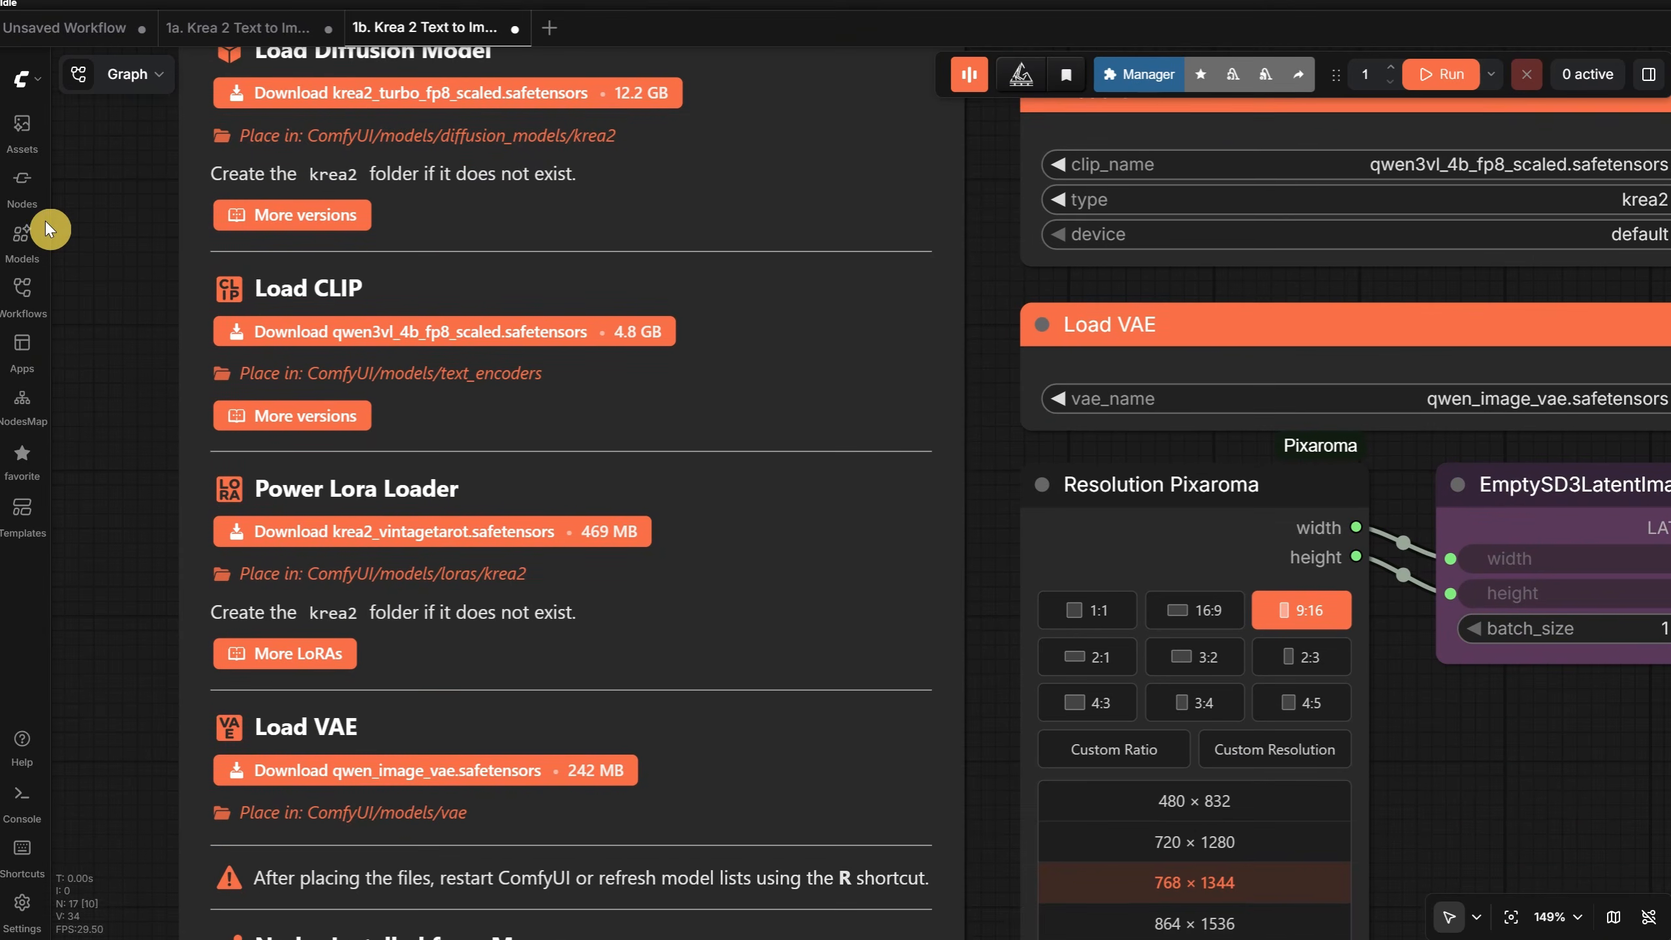
{"action": "left_click_drag", "start_coordinate": [44, 221], "coordinate": [44, 216]}
{"action": "scroll", "coordinate": [71, 240], "scroll_direction": "down", "scroll_amount": 2}
{"action": "scroll", "coordinate": [78, 261], "scroll_direction": "up", "scroll_amount": 2}
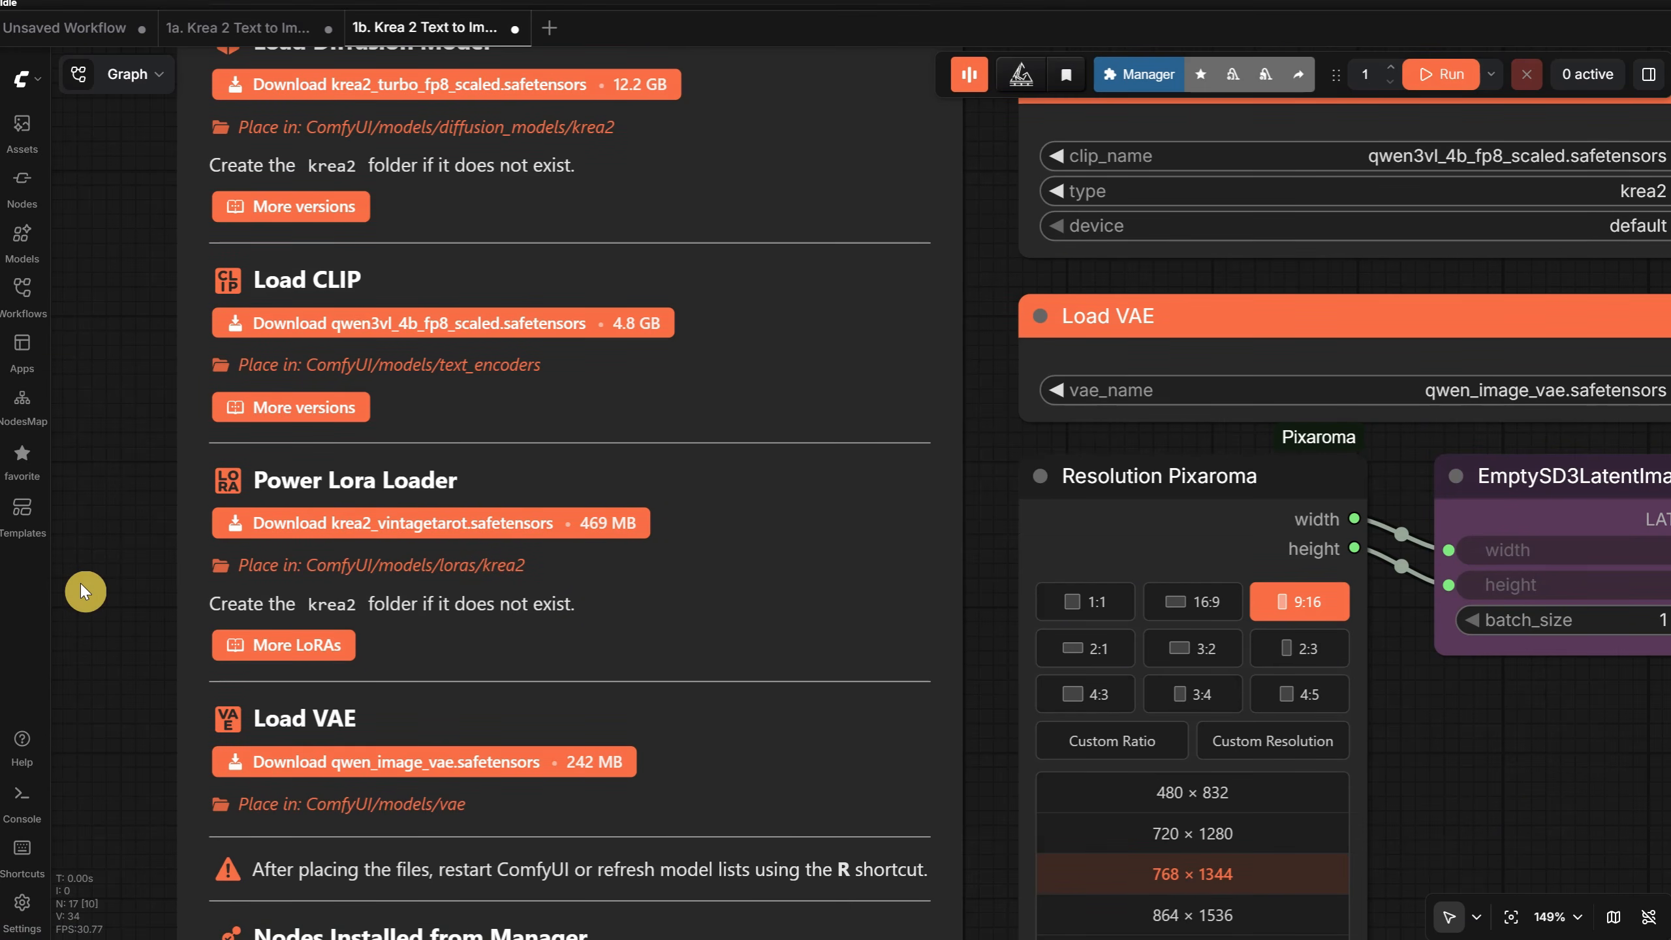
{"action": "scroll", "coordinate": [81, 583], "scroll_direction": "down", "scroll_amount": 4}
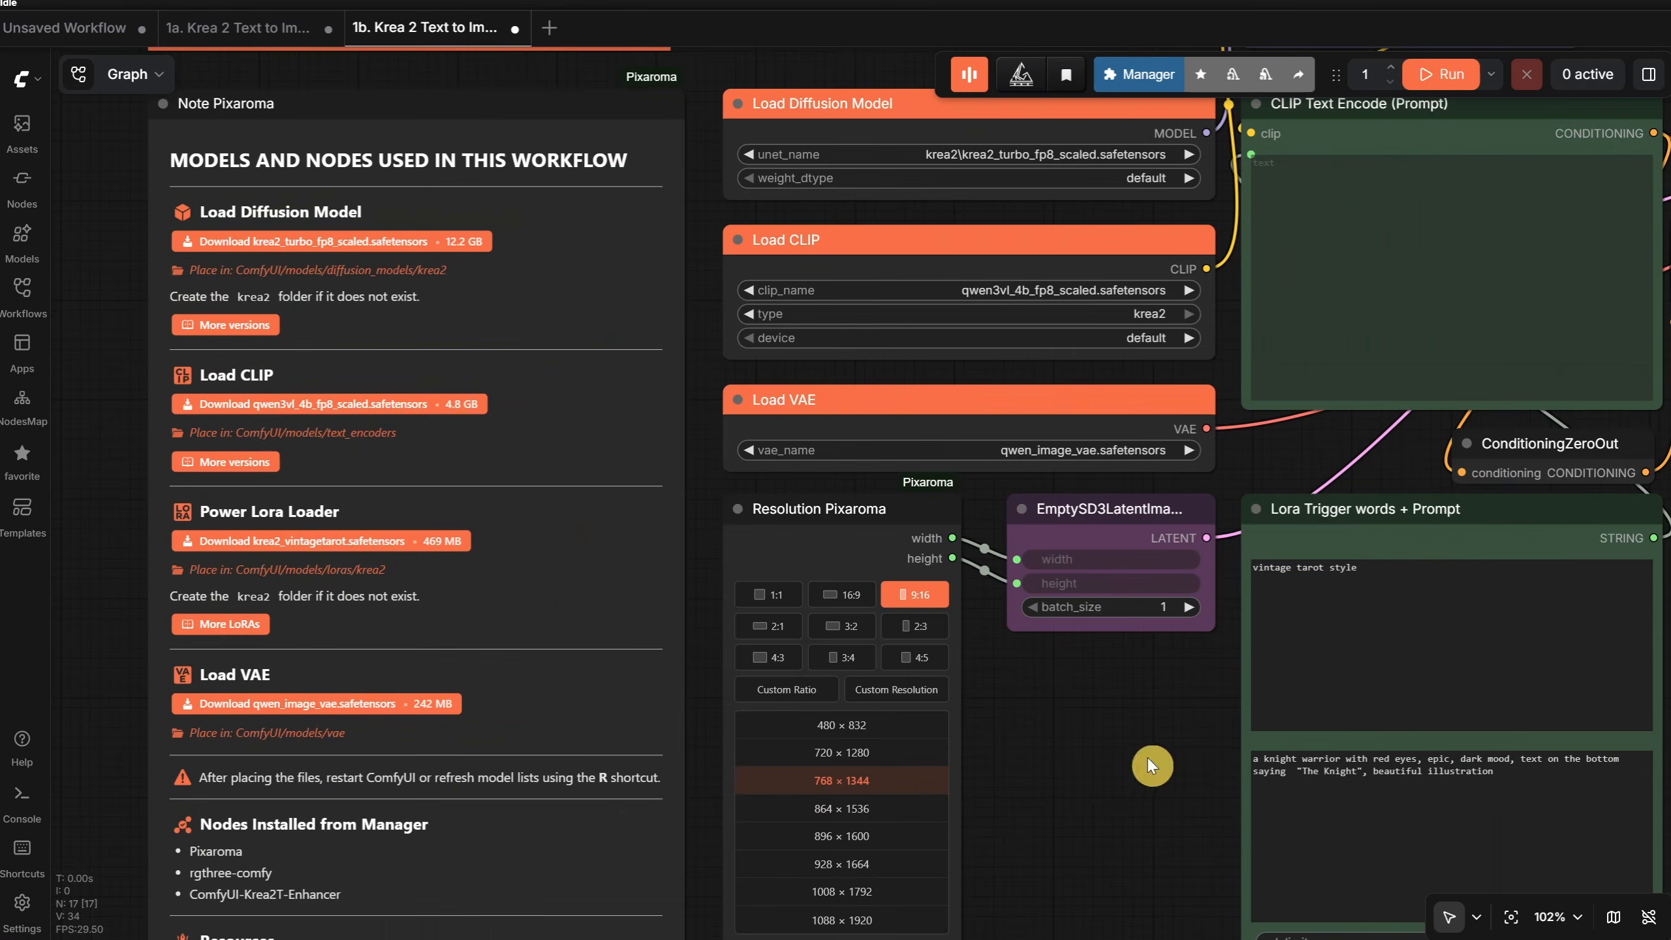
- Examine the Power Lora Loader node and look through the LoRAs it can add, closing the list without choosing one
{"action": "scroll", "coordinate": [1148, 759], "scroll_direction": "down", "scroll_amount": 1}
{"action": "left_click_drag", "start_coordinate": [1148, 759], "coordinate": [605, 939]}
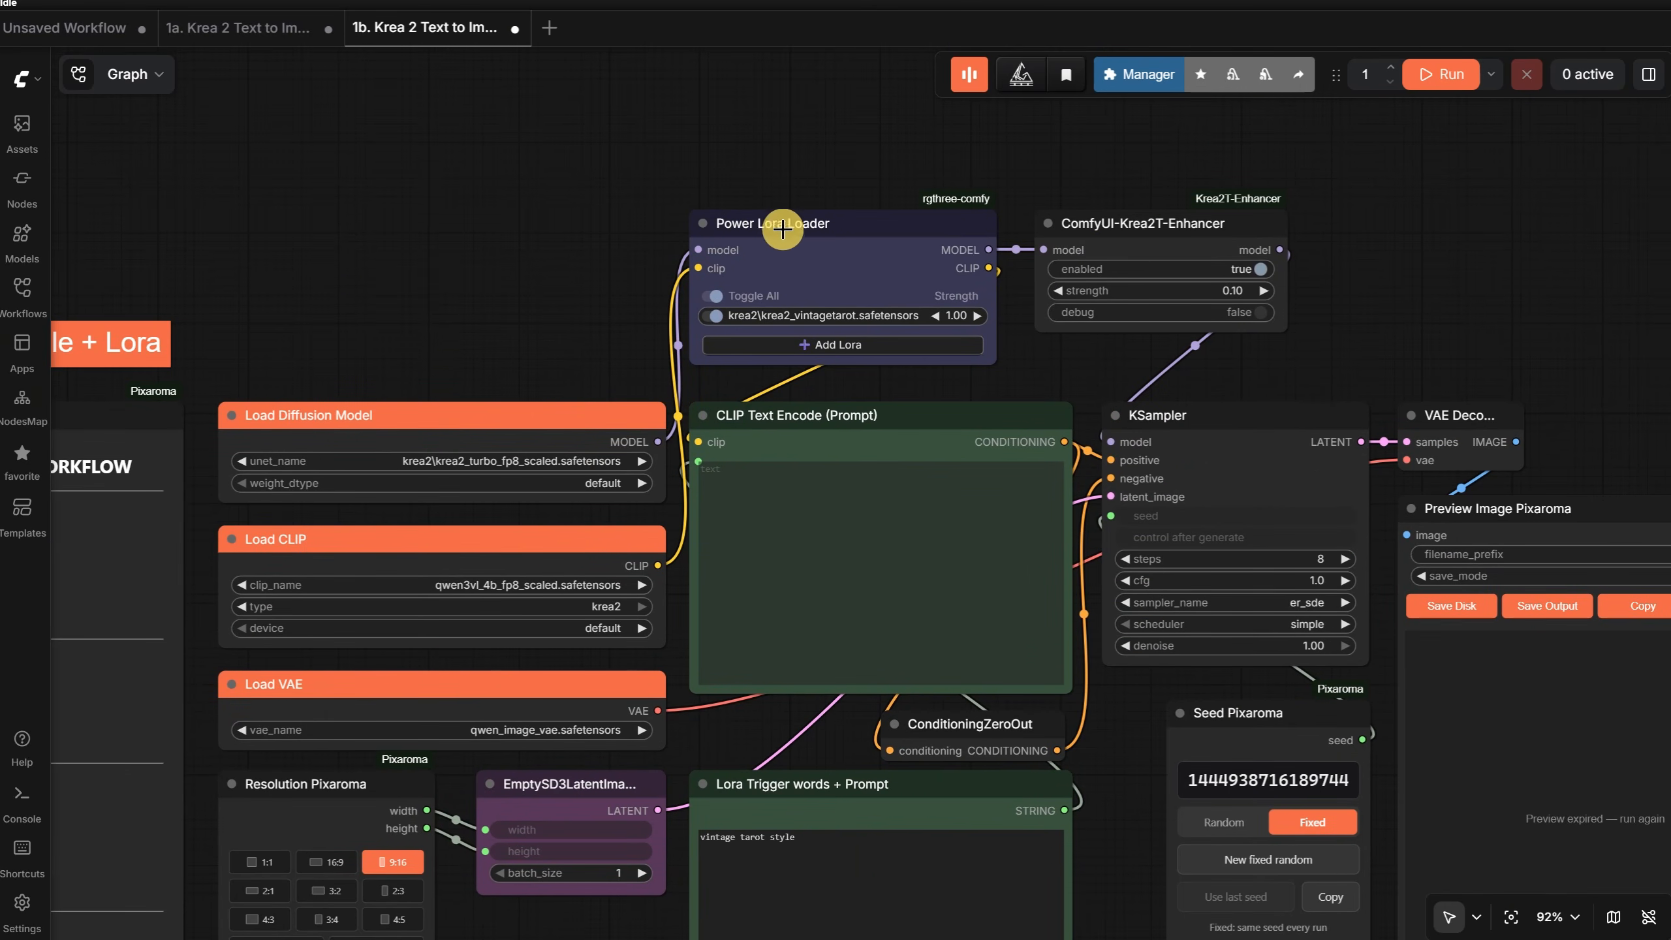
{"action": "left_click_drag", "start_coordinate": [782, 229], "coordinate": [794, 241]}
{"action": "scroll", "coordinate": [782, 282], "scroll_direction": "up", "scroll_amount": 1}
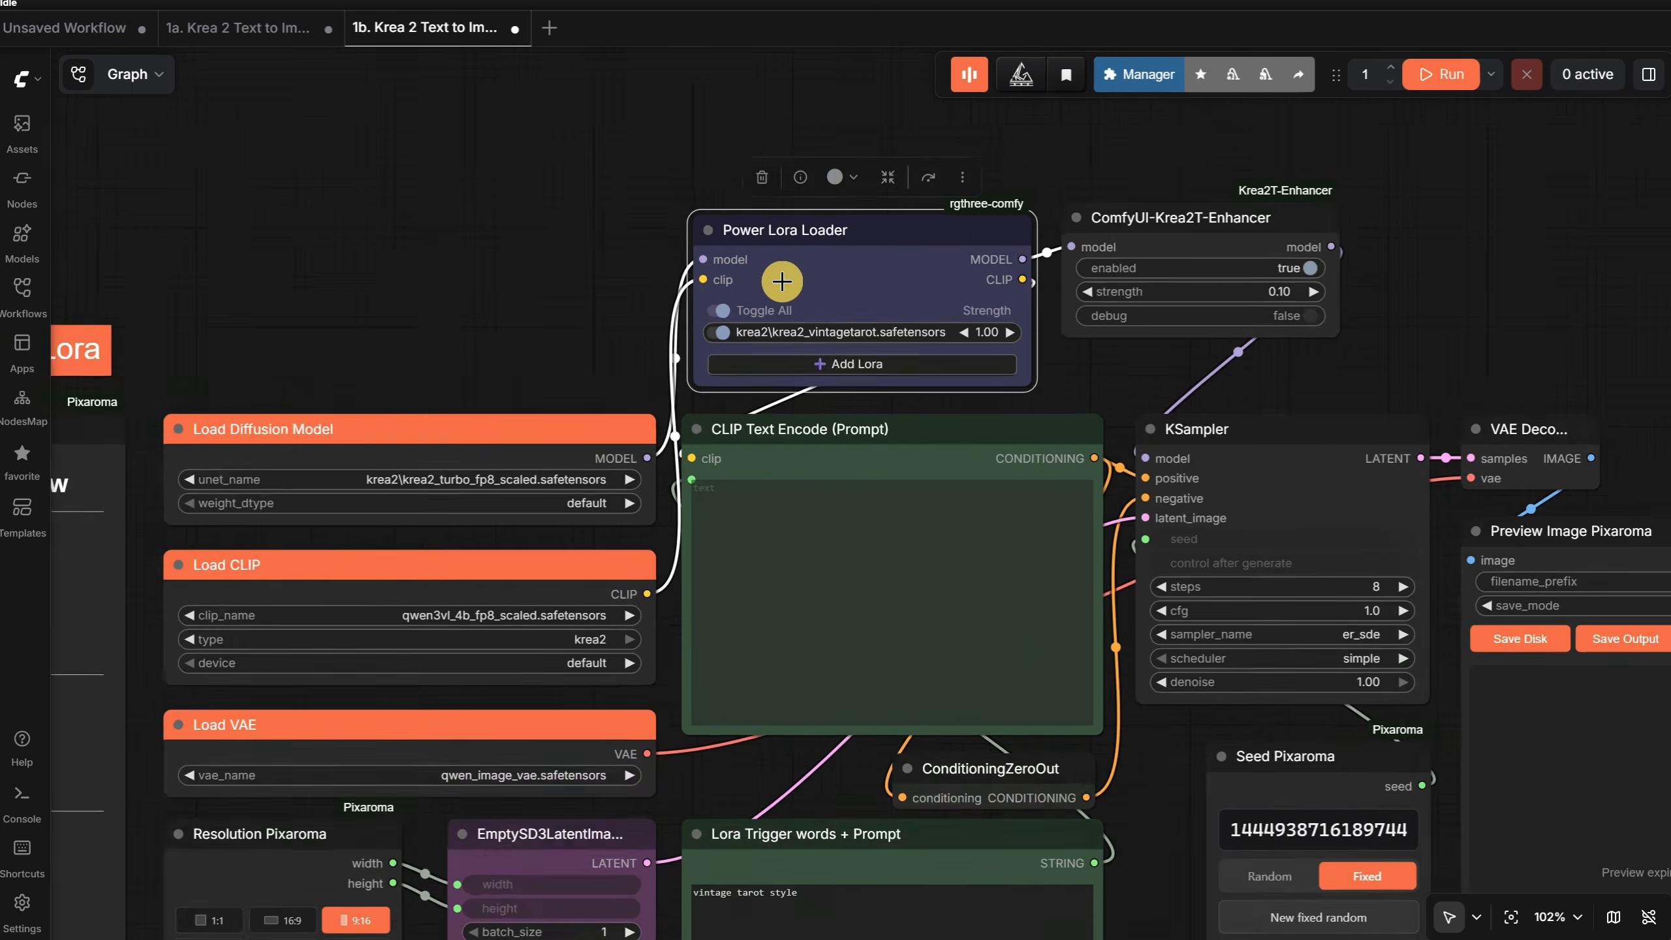
{"action": "scroll", "coordinate": [781, 282], "scroll_direction": "up", "scroll_amount": 3}
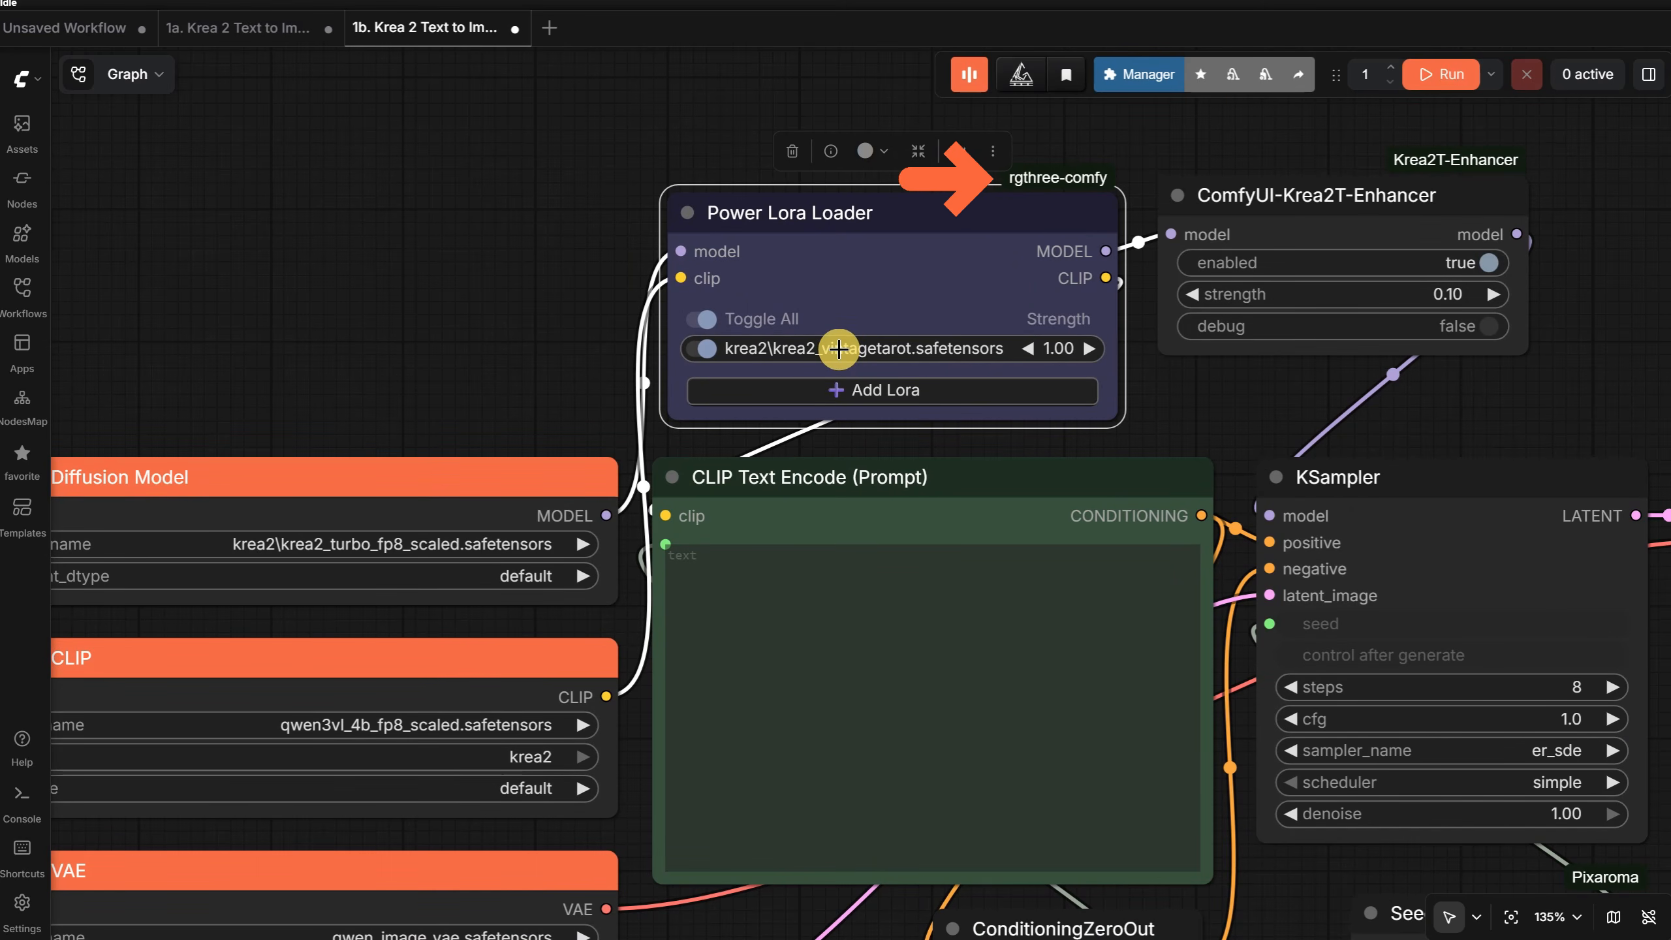
{"action": "left_click", "coordinate": [857, 390]}
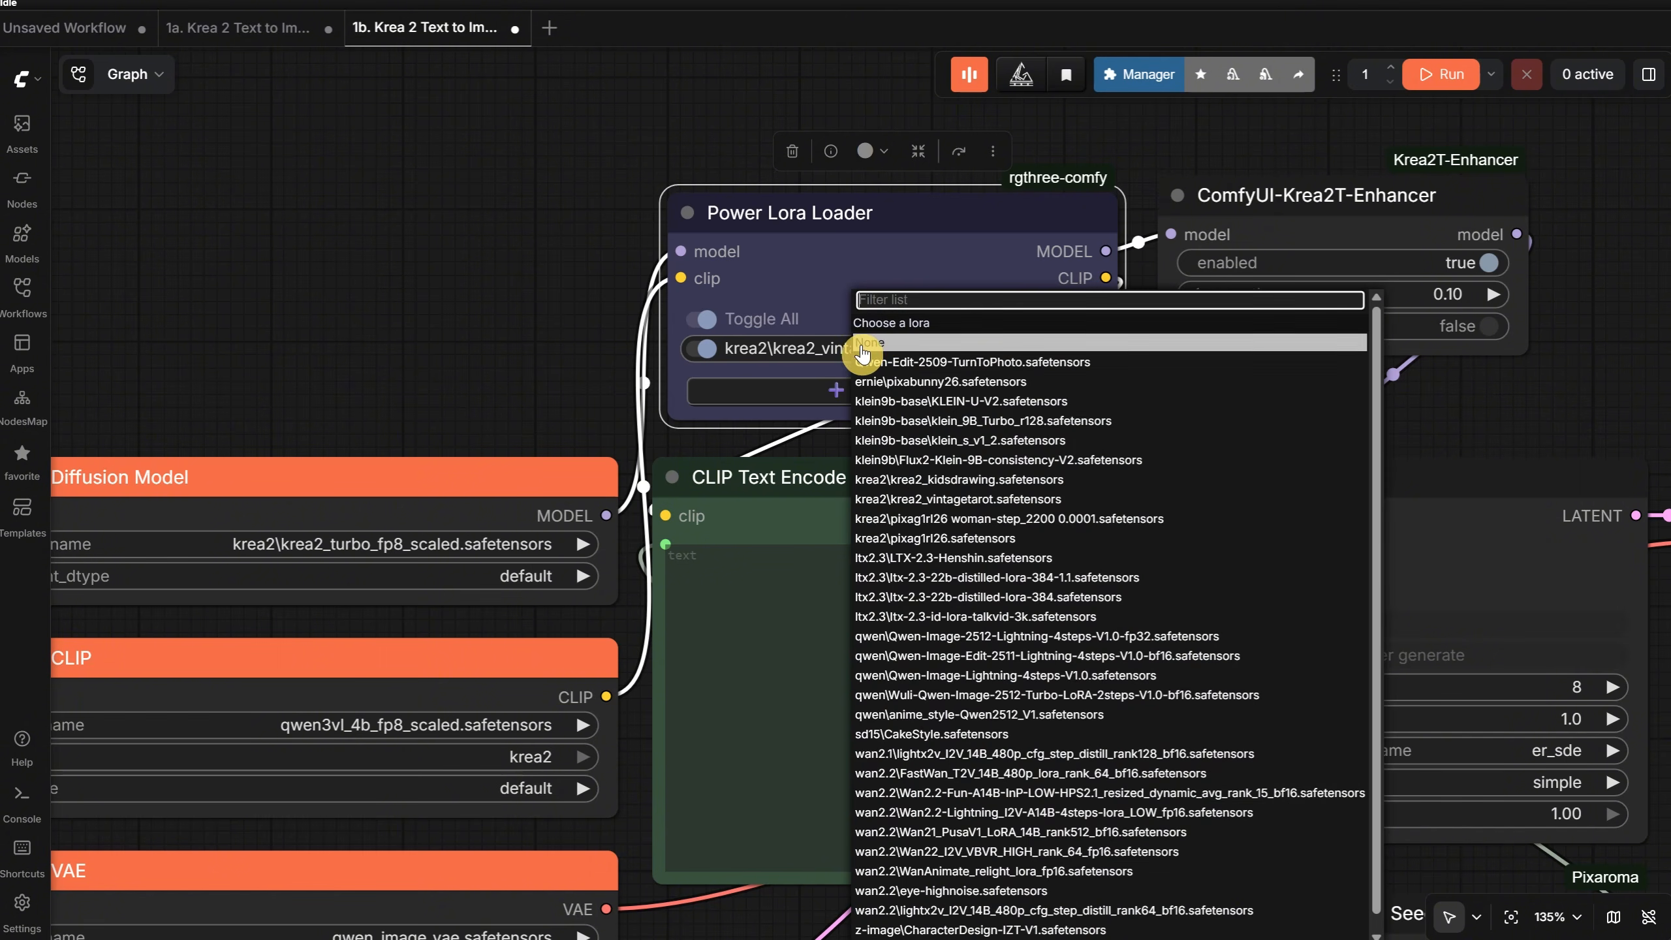
{"action": "left_click", "coordinate": [485, 243]}
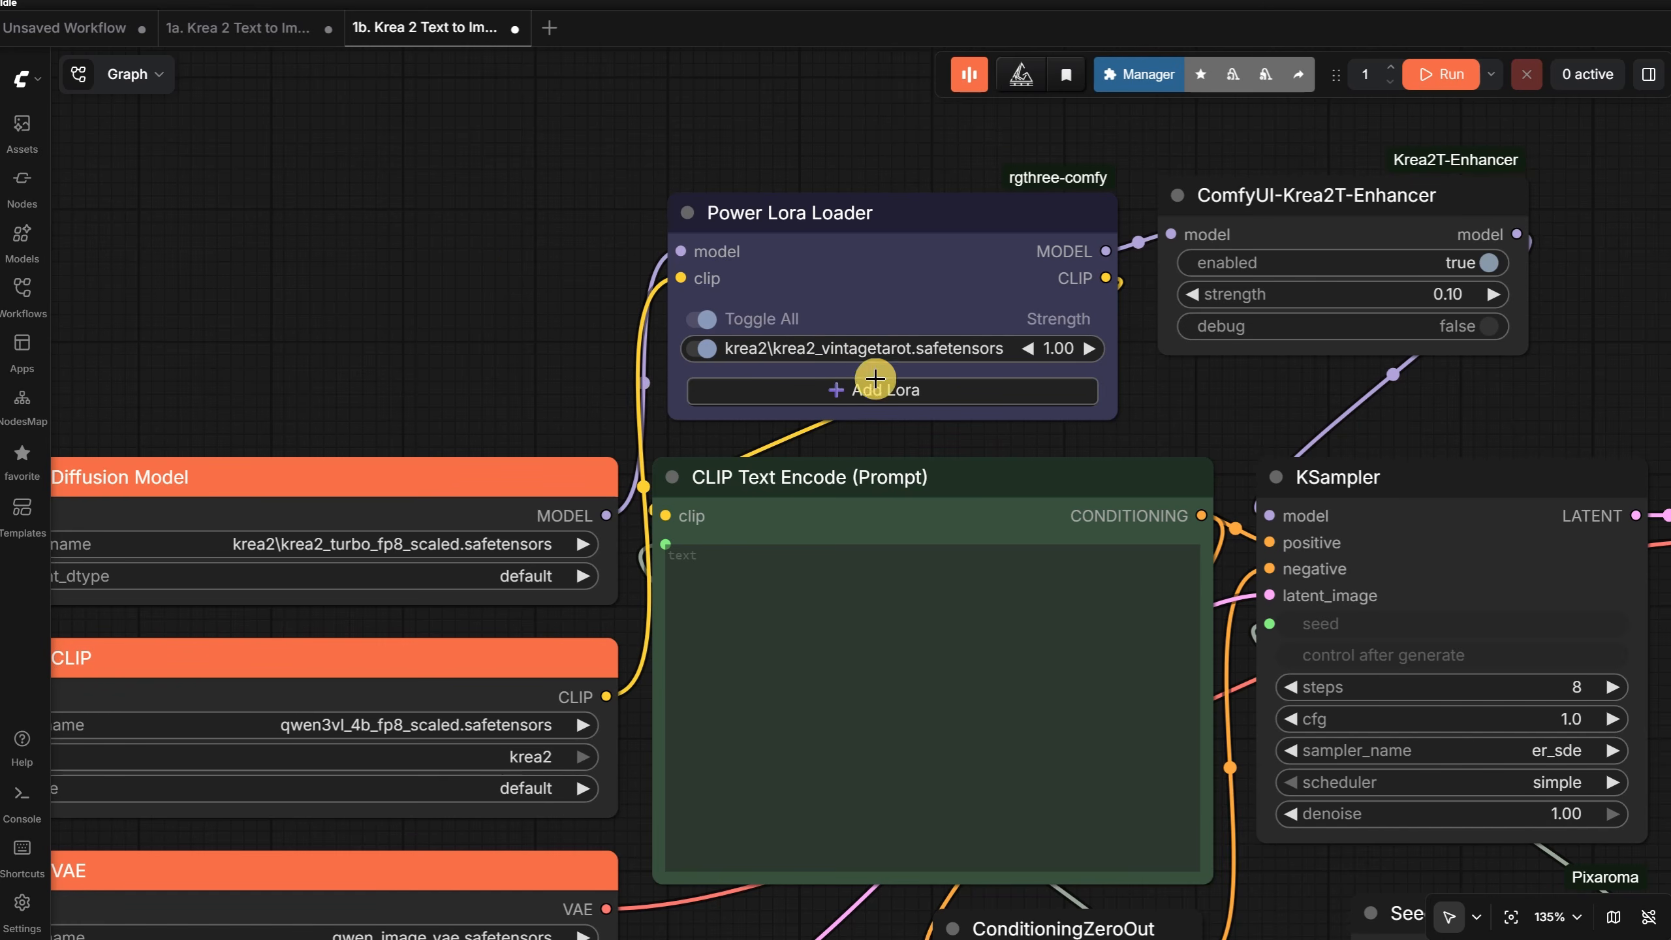
{"action": "left_click", "coordinate": [870, 390]}
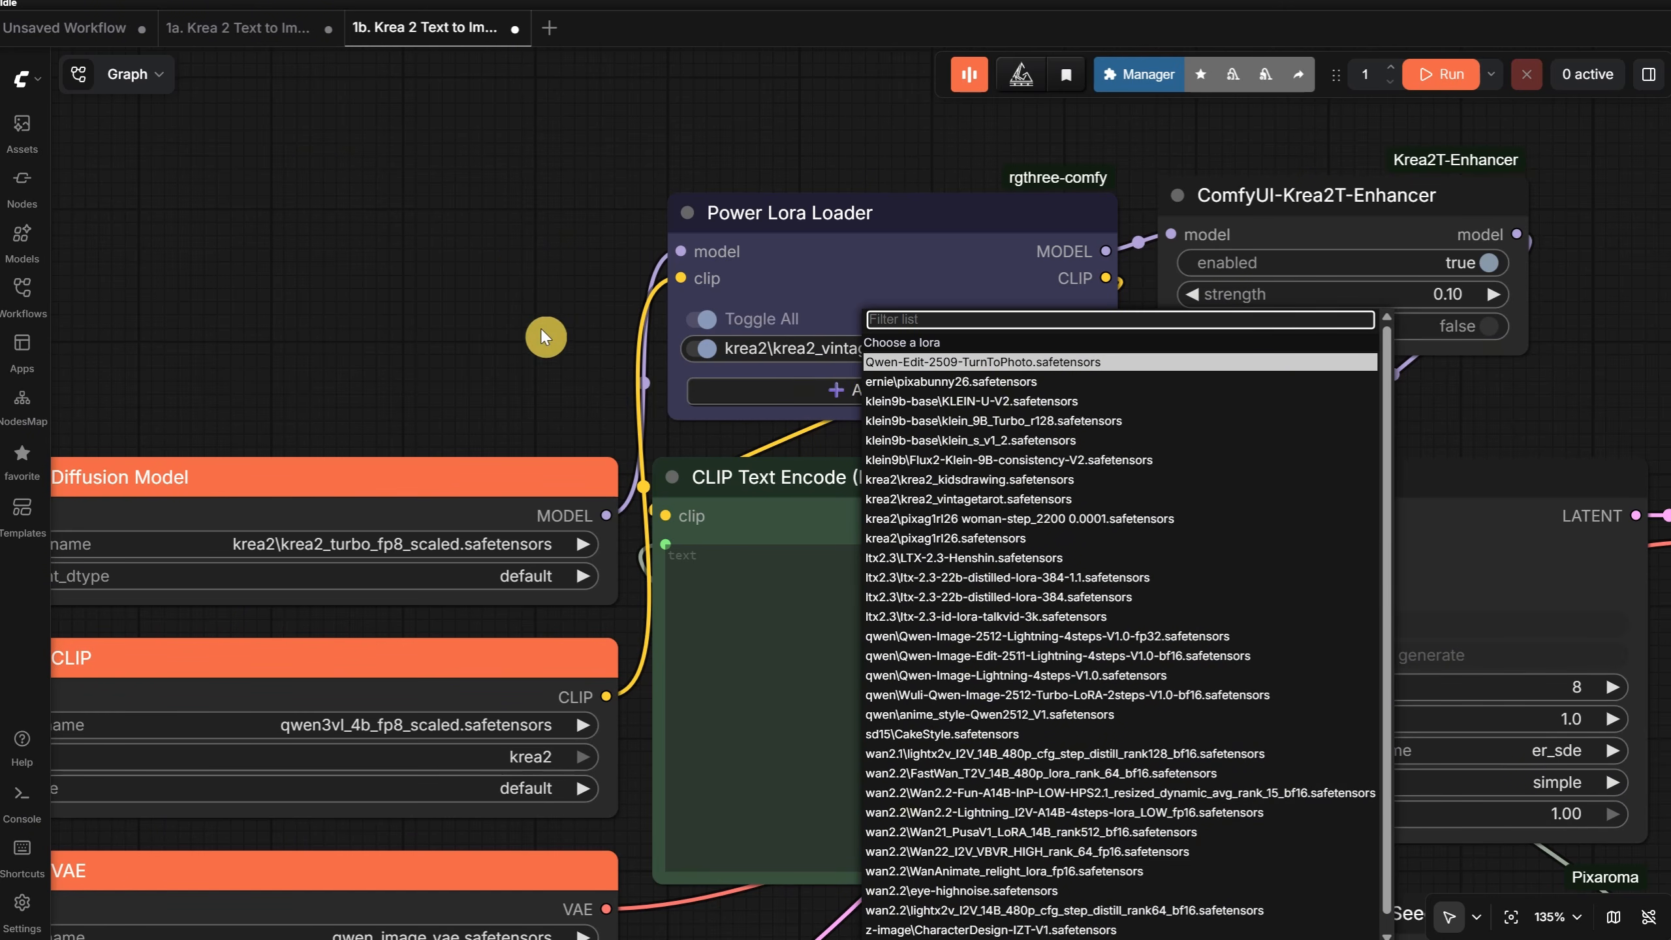
{"action": "left_click", "coordinate": [467, 271]}
{"action": "scroll", "coordinate": [549, 290], "scroll_direction": "down", "scroll_amount": 5}
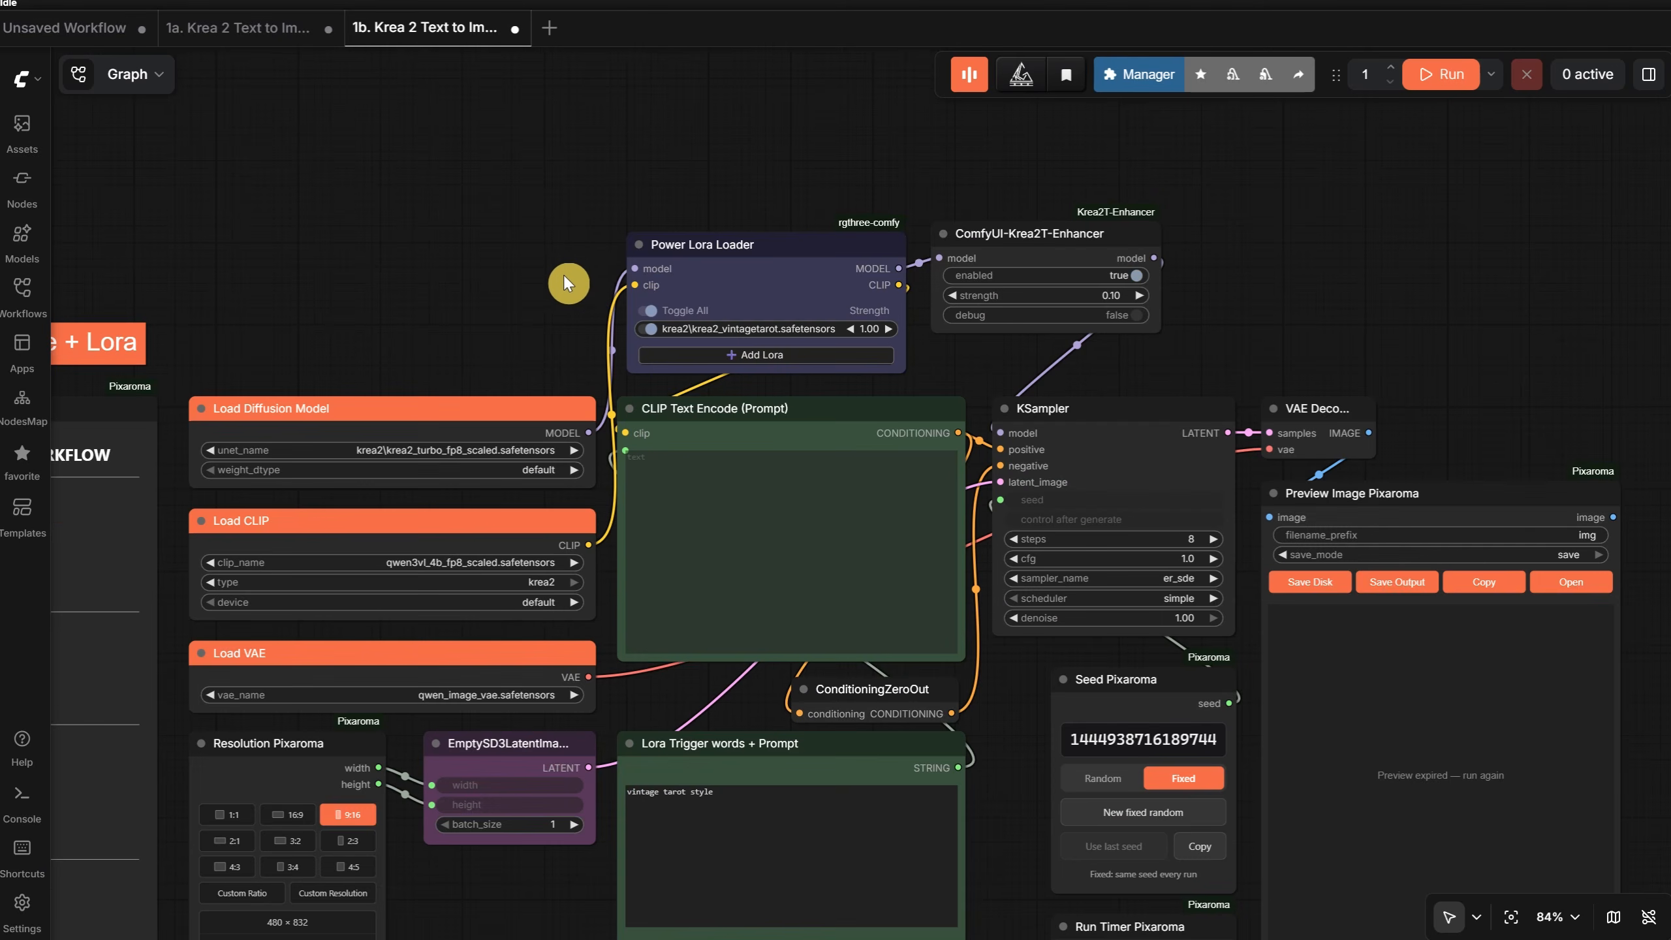
- Move the Lora Trigger words + Prompt node slightly down and review its trigger words and the knight warrior prompt
{"action": "left_click_drag", "start_coordinate": [875, 536], "coordinate": [877, 575]}
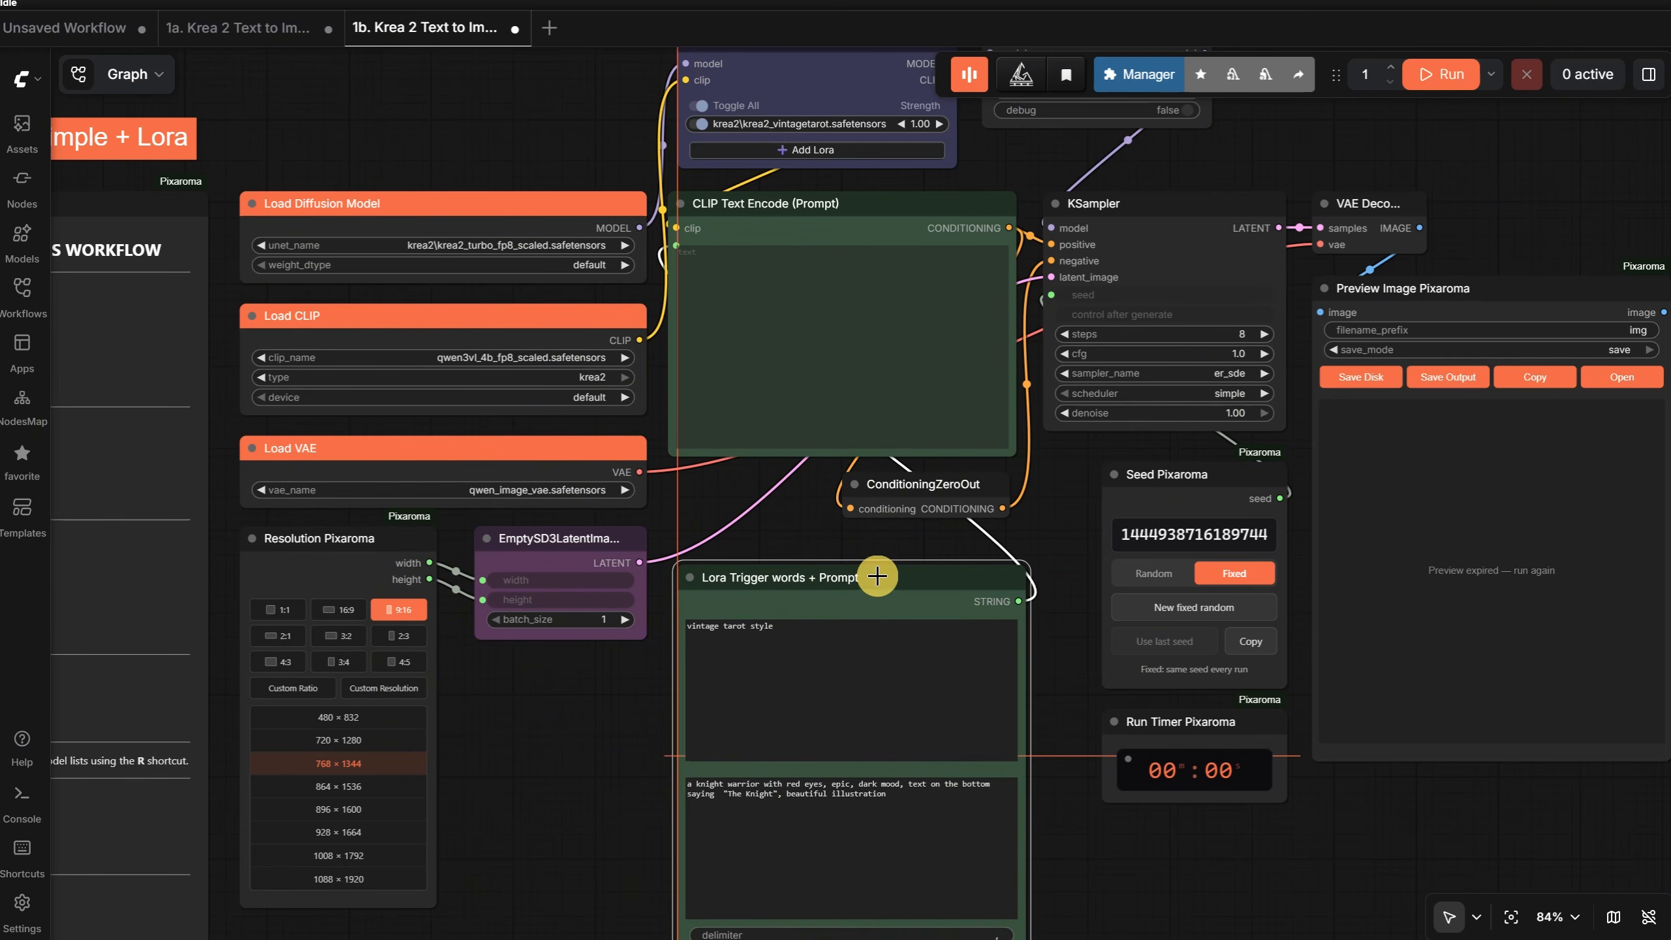
{"action": "scroll", "coordinate": [819, 686], "scroll_direction": "up", "scroll_amount": 3}
{"action": "scroll", "coordinate": [796, 652], "scroll_direction": "up", "scroll_amount": 1}
{"action": "left_click", "coordinate": [816, 619]}
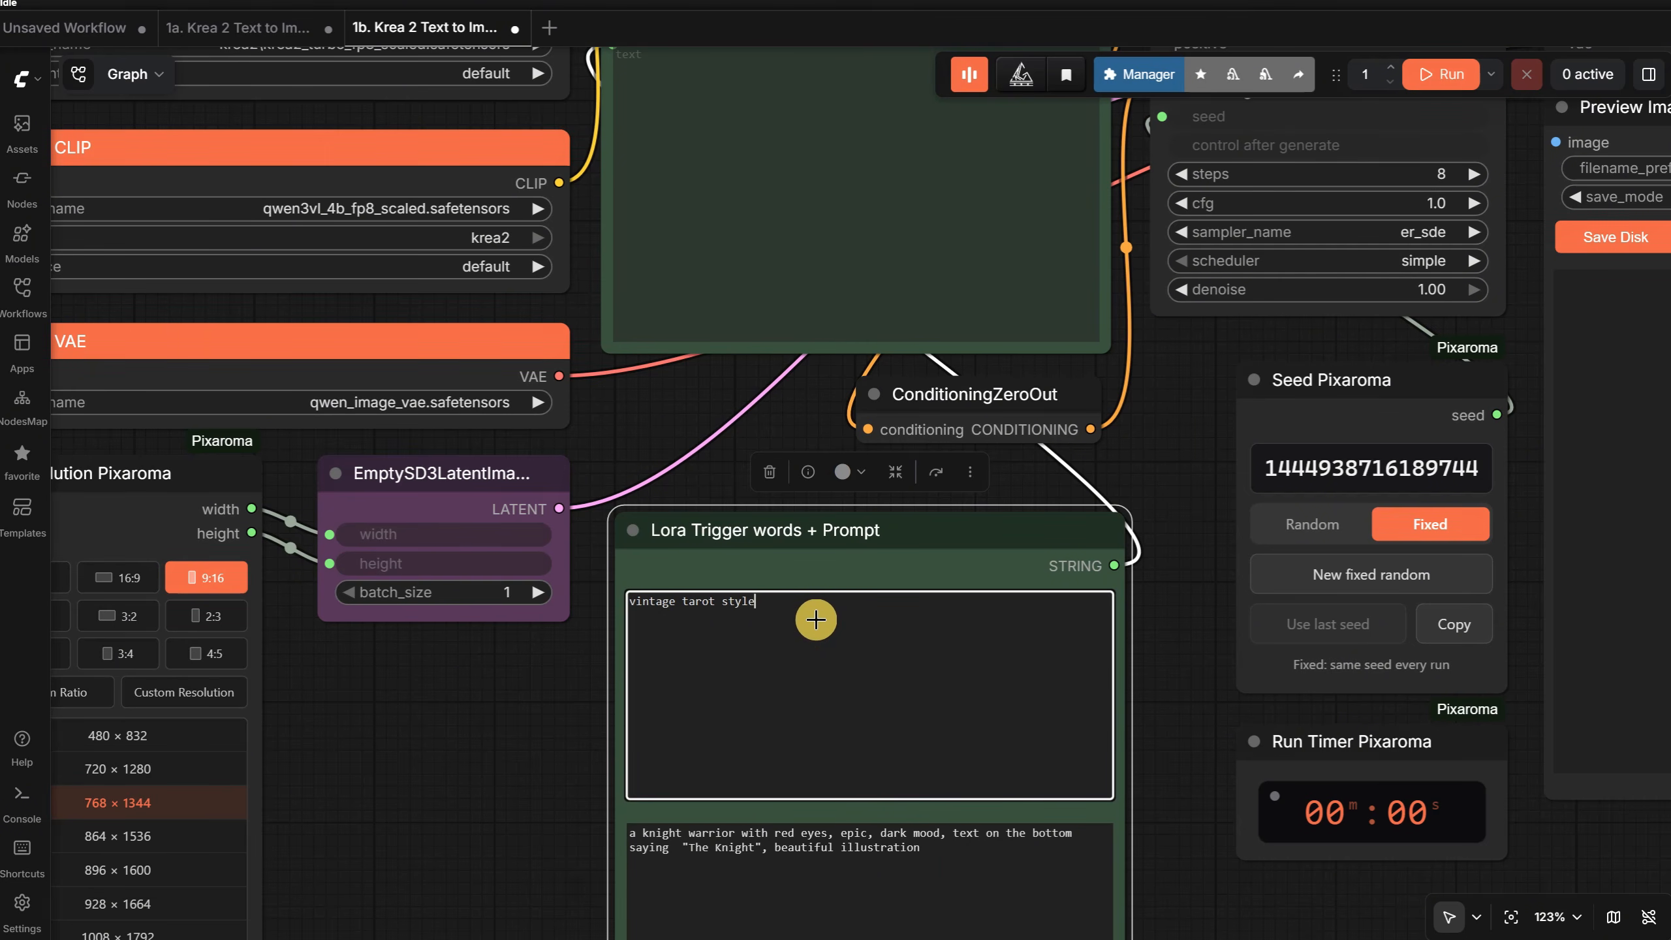
{"action": "scroll", "coordinate": [816, 619], "scroll_direction": "down", "scroll_amount": 4}
{"action": "scroll", "coordinate": [816, 619], "scroll_direction": "up", "scroll_amount": 2}
{"action": "left_click", "coordinate": [966, 833]}
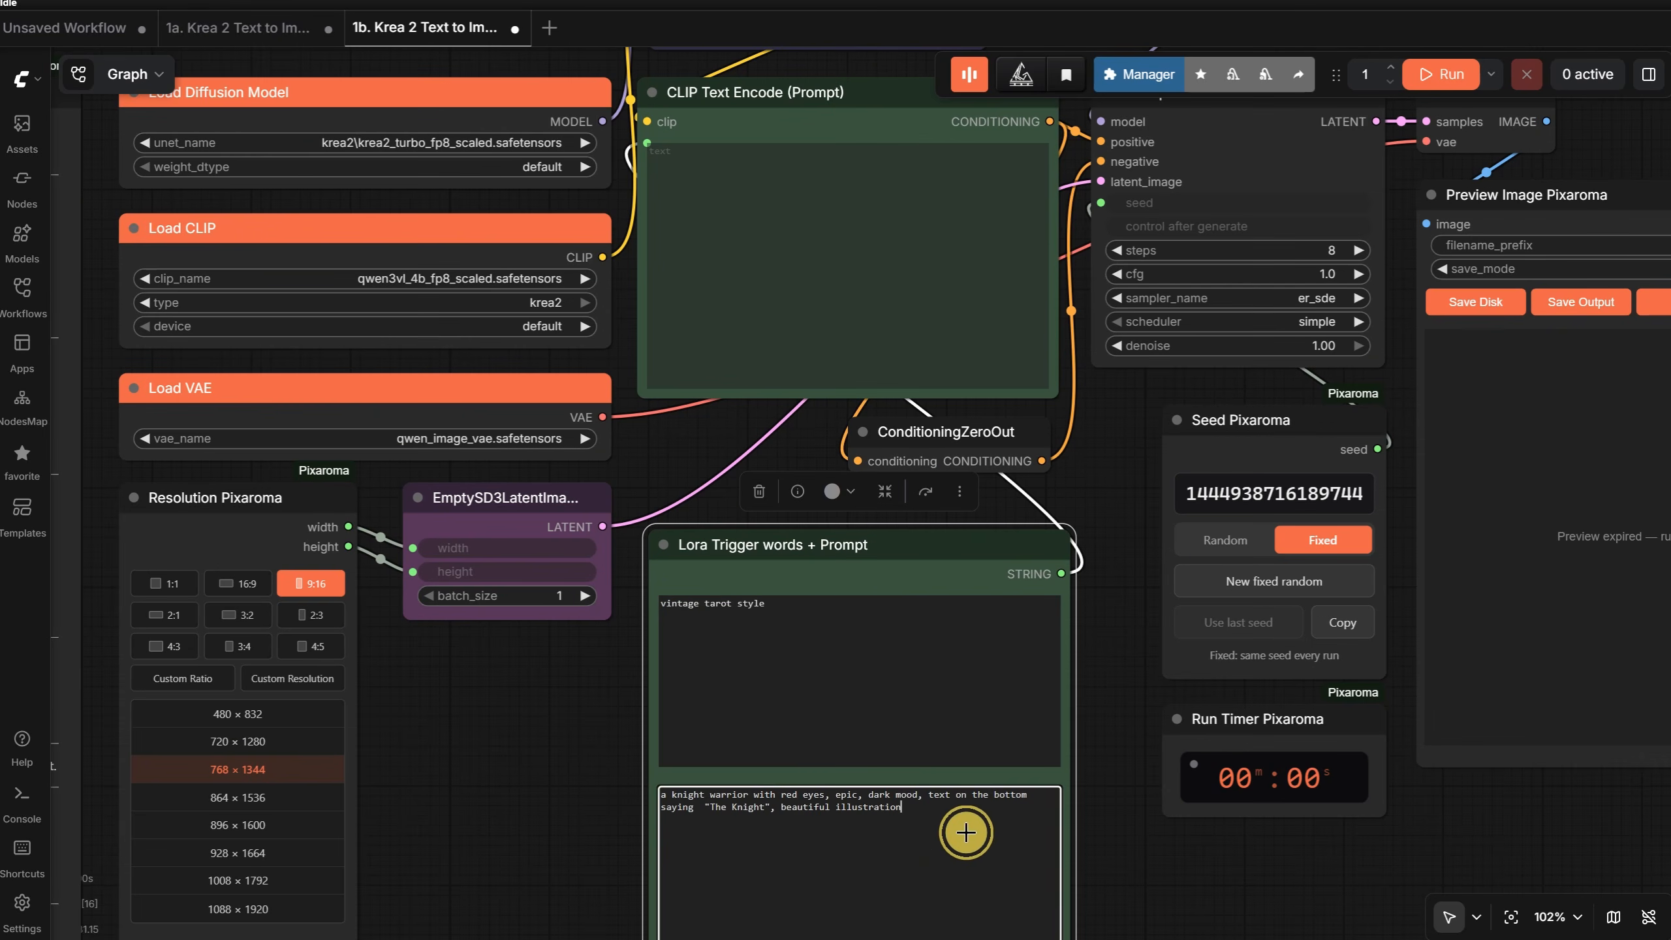
{"action": "triple_click", "coordinate": [667, 799]}
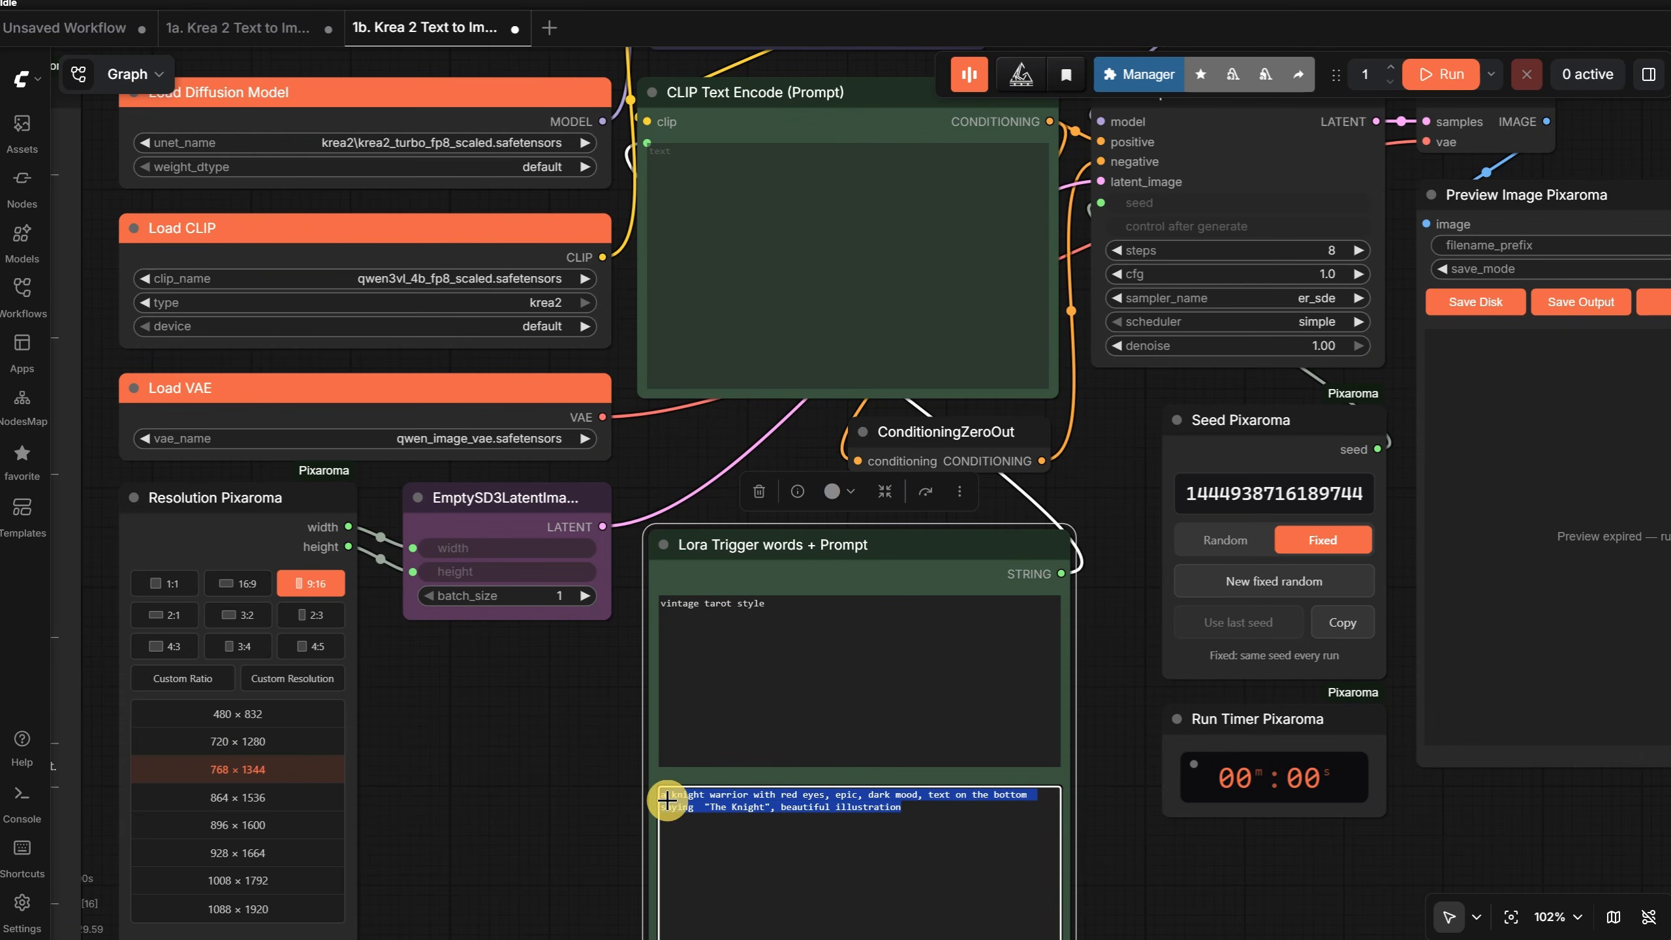
{"action": "left_click", "coordinate": [1141, 861]}
- Bypass the Power Lora Loader node, run the workflow and inspect the generated knight image
{"action": "scroll", "coordinate": [1142, 861], "scroll_direction": "down", "scroll_amount": 3}
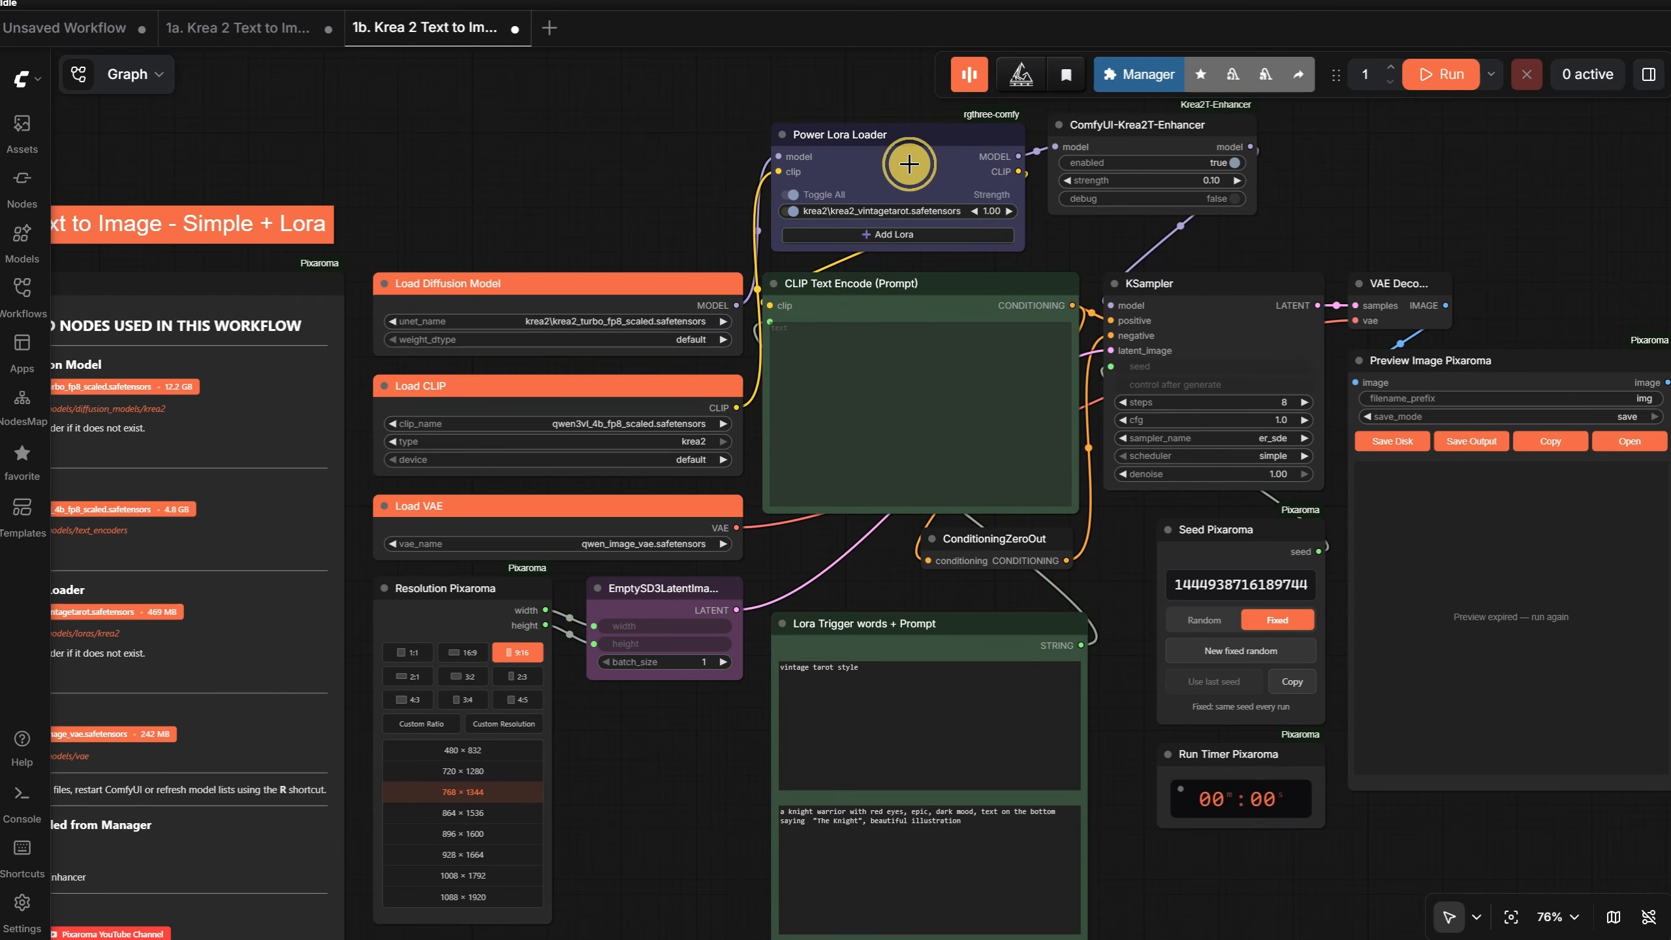
{"action": "right_click", "coordinate": [909, 164]}
{"action": "left_click", "coordinate": [938, 474]}
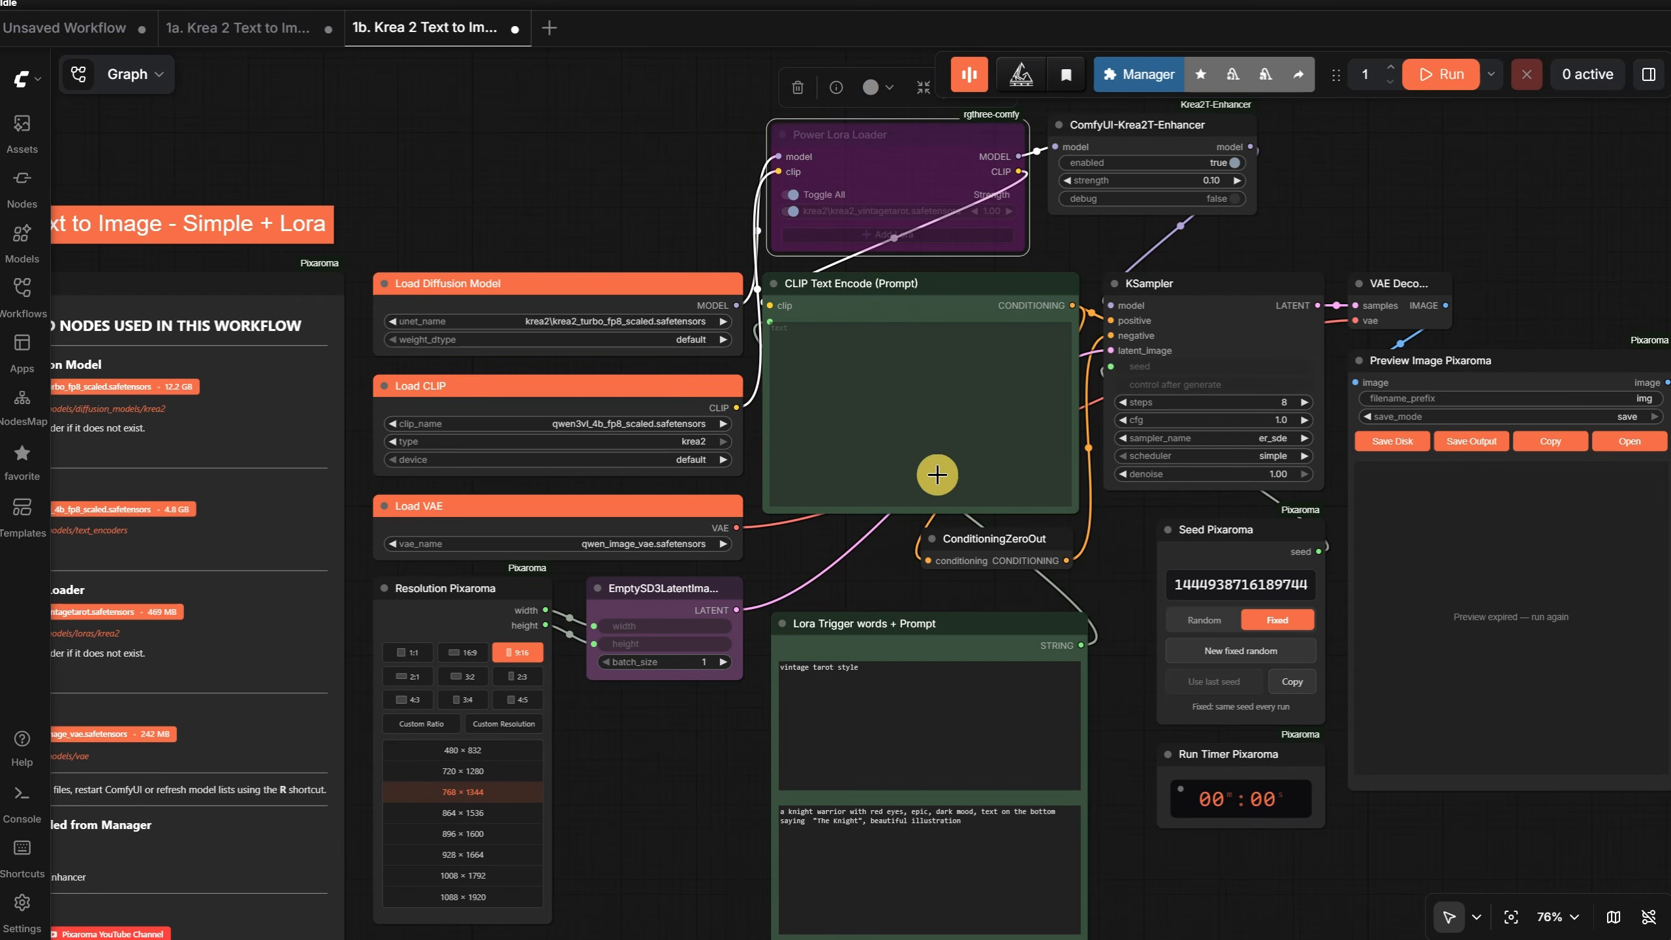
{"action": "scroll", "coordinate": [1310, 252], "scroll_direction": "down", "scroll_amount": 2}
{"action": "left_click_drag", "start_coordinate": [1467, 188], "coordinate": [1285, 233]}
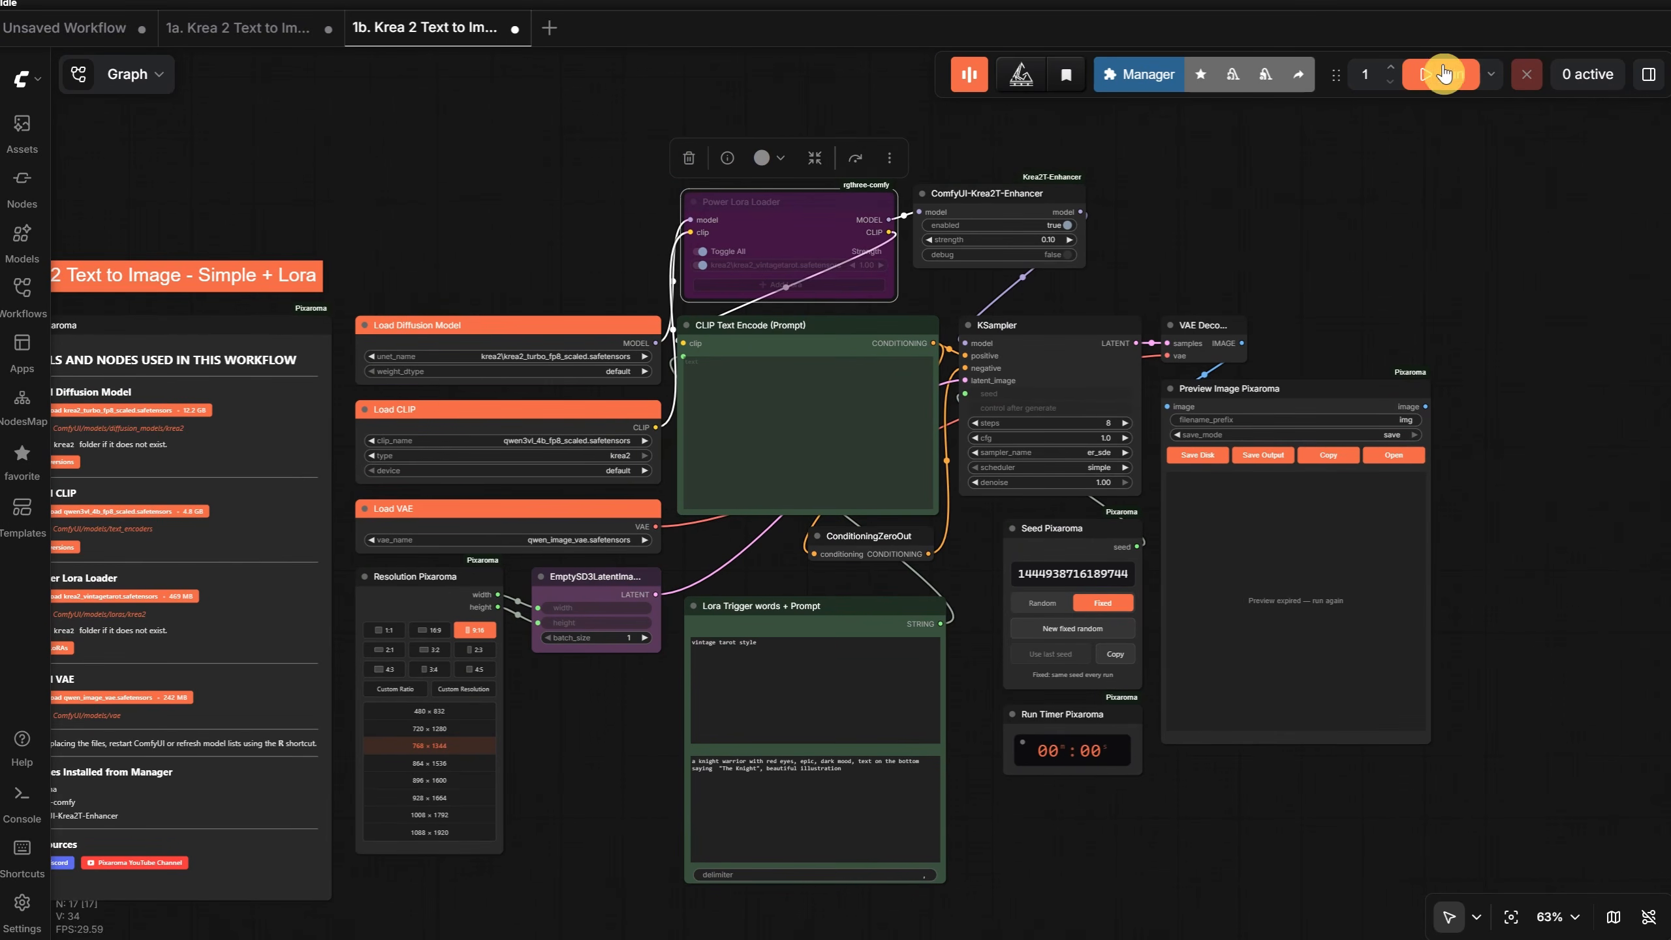
{"action": "left_click", "coordinate": [1444, 74]}
{"action": "scroll", "coordinate": [1436, 642], "scroll_direction": "up", "scroll_amount": 2}
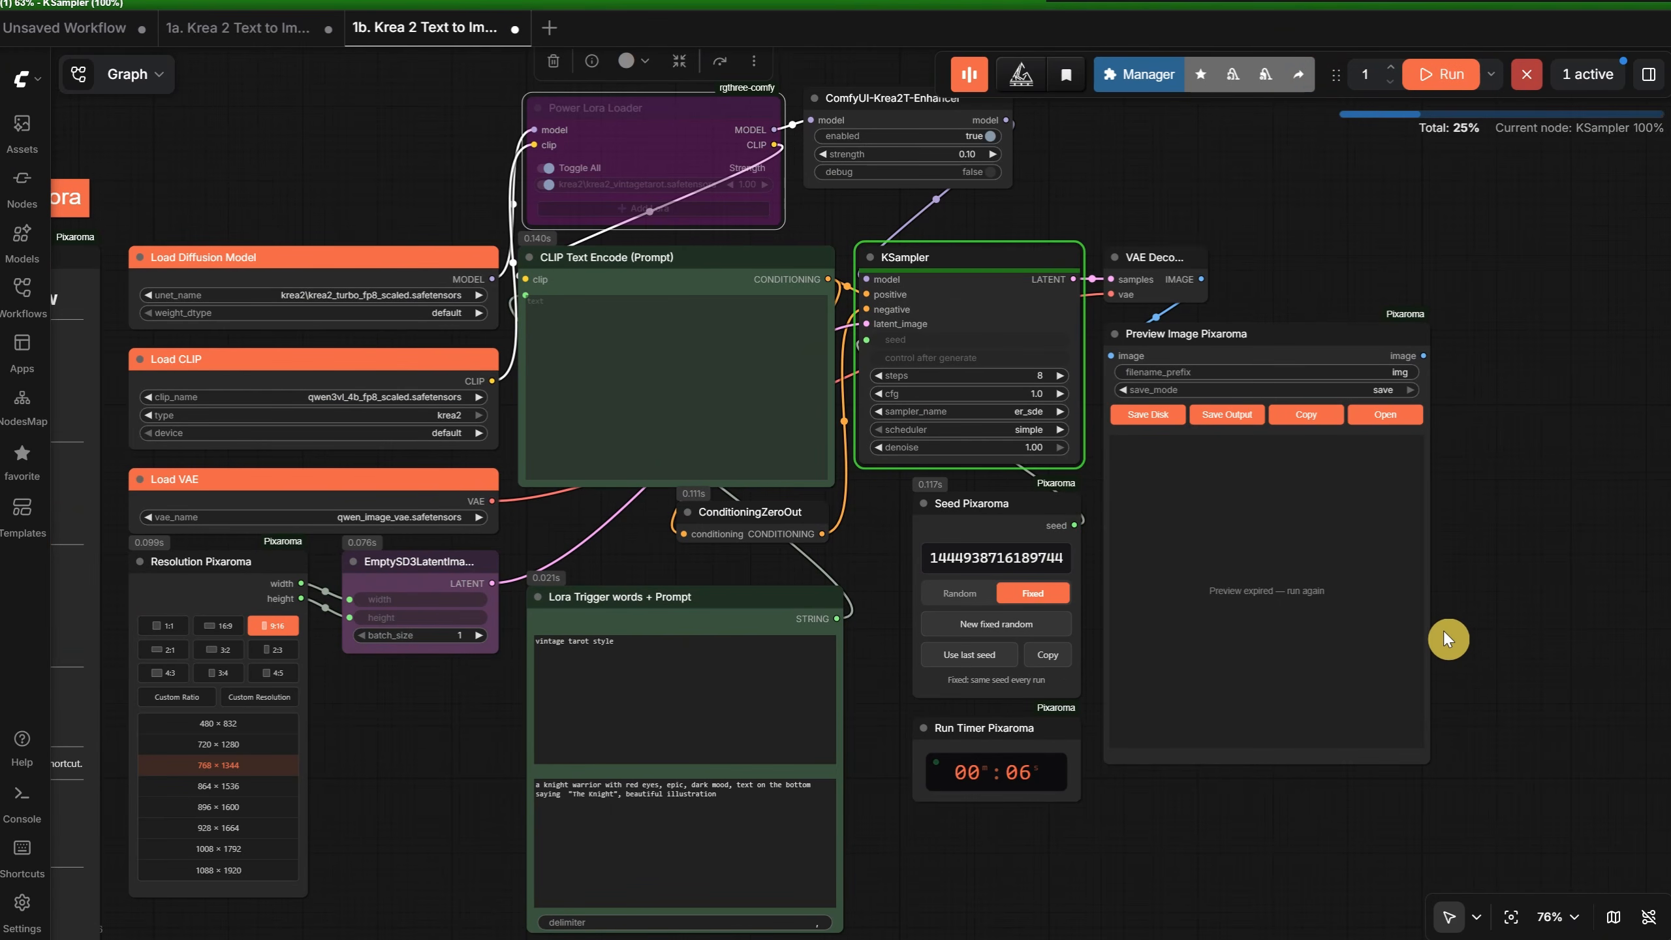
{"action": "scroll", "coordinate": [1440, 630], "scroll_direction": "up", "scroll_amount": 6}
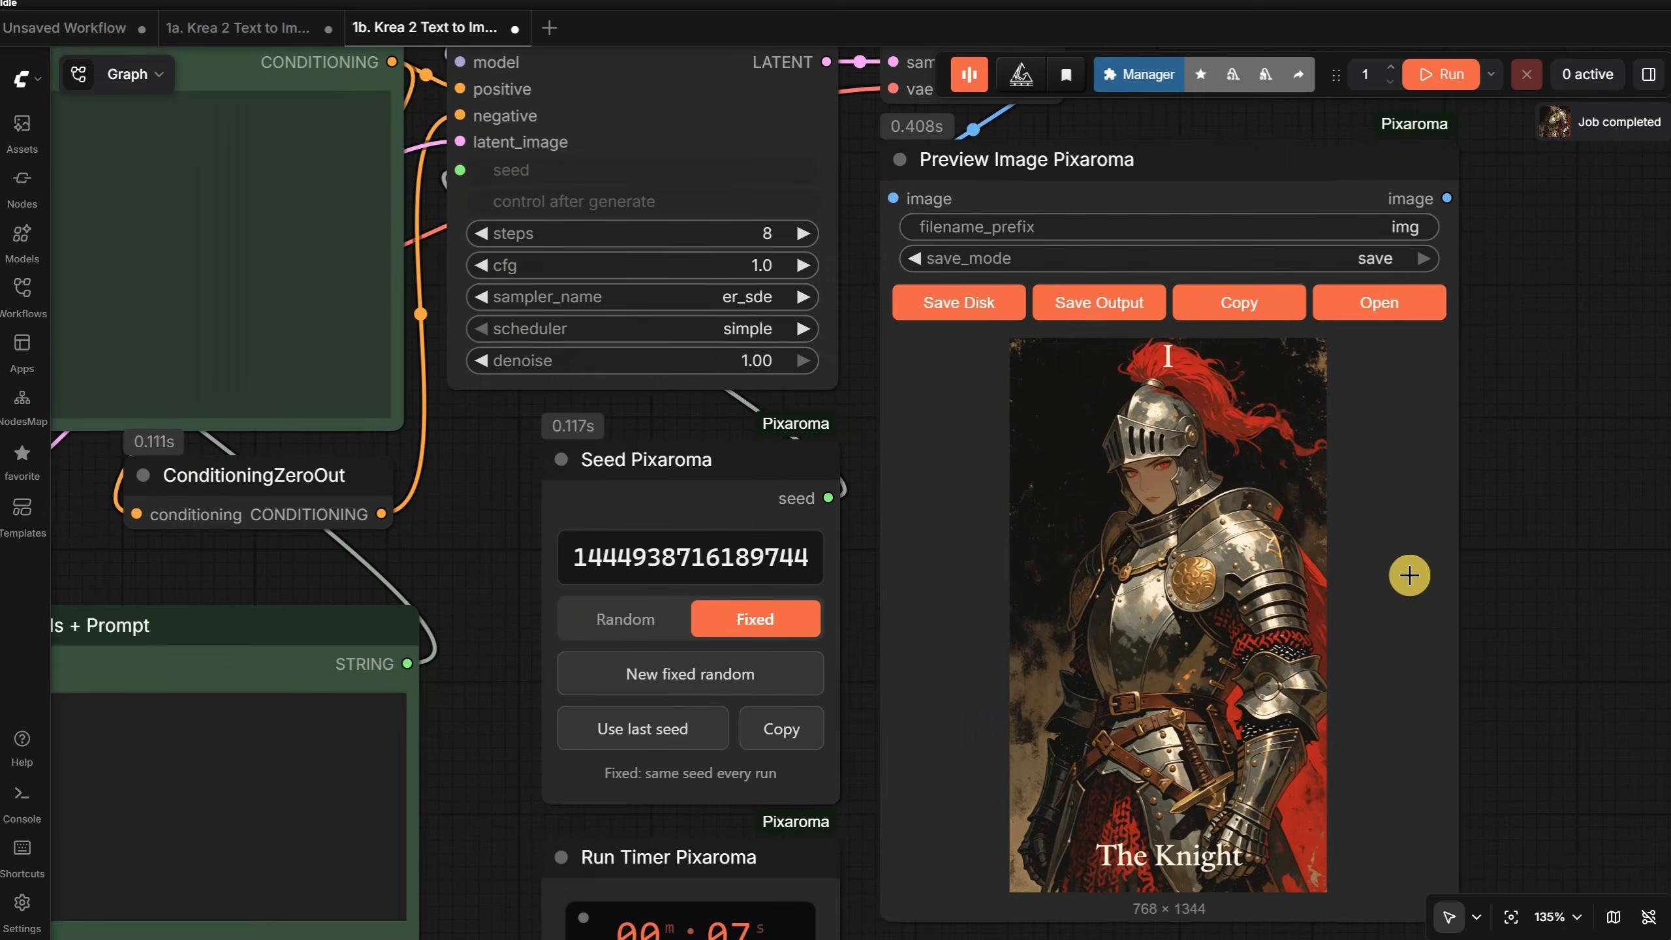
- Remove the bypass from the Power Lora Loader, and switch its krea2_vintagetarot LoRA off and on again
{"action": "scroll", "coordinate": [1409, 575], "scroll_direction": "down", "scroll_amount": 5}
{"action": "right_click", "coordinate": [561, 78]}
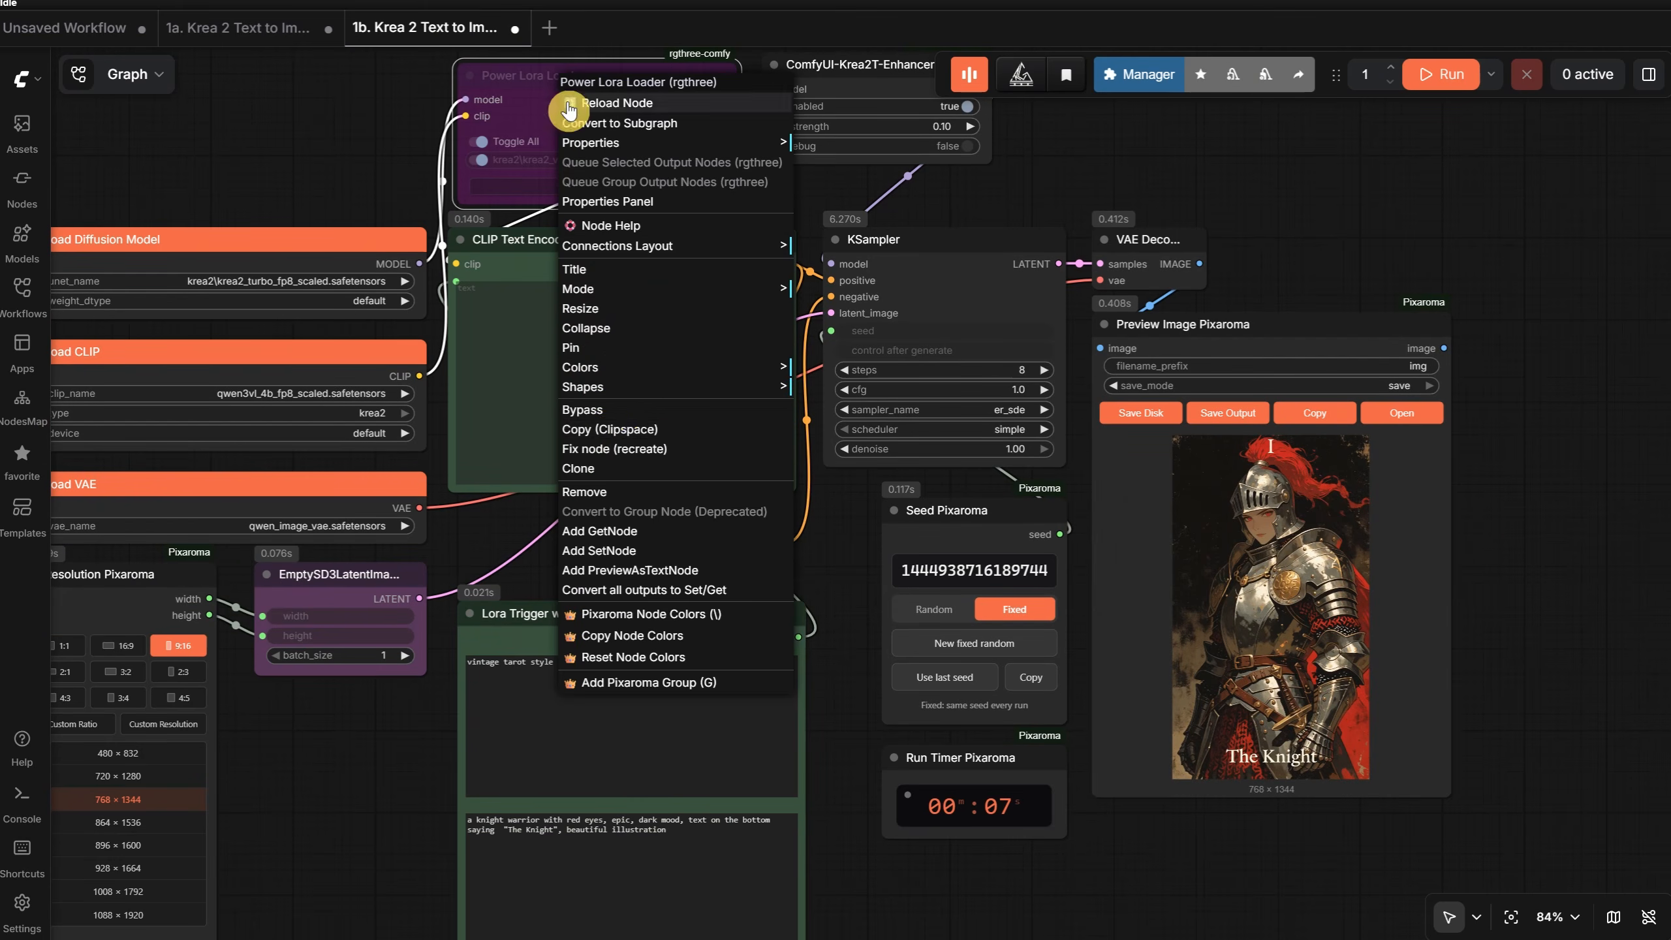
{"action": "left_click", "coordinate": [606, 414]}
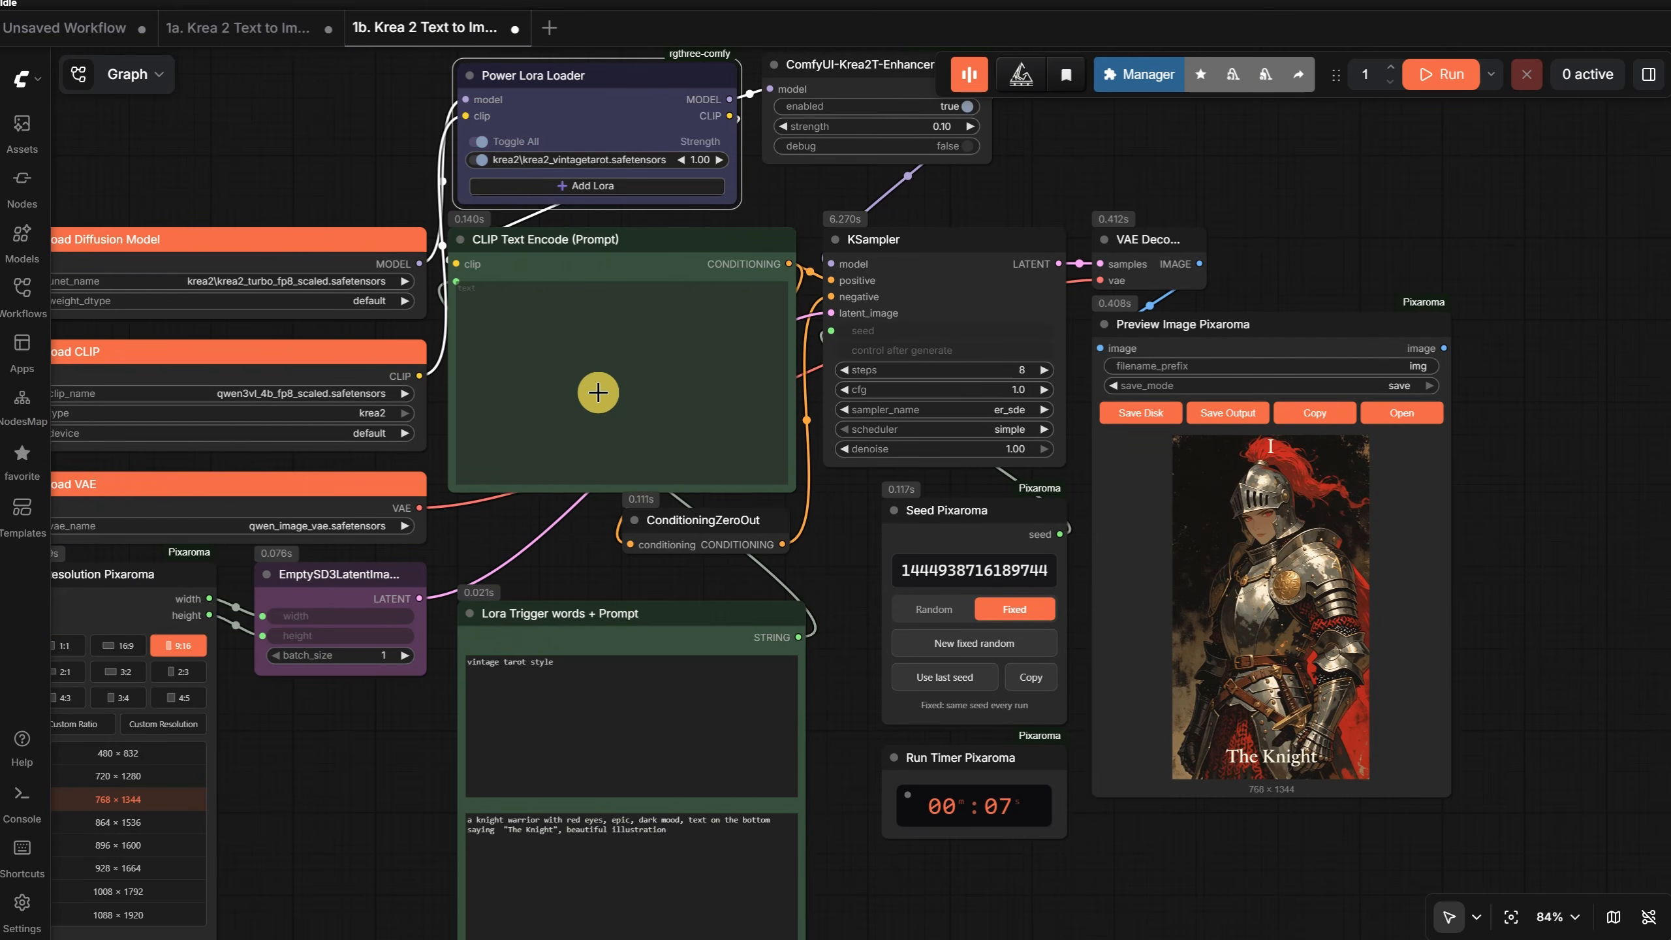
{"action": "left_click", "coordinate": [482, 159]}
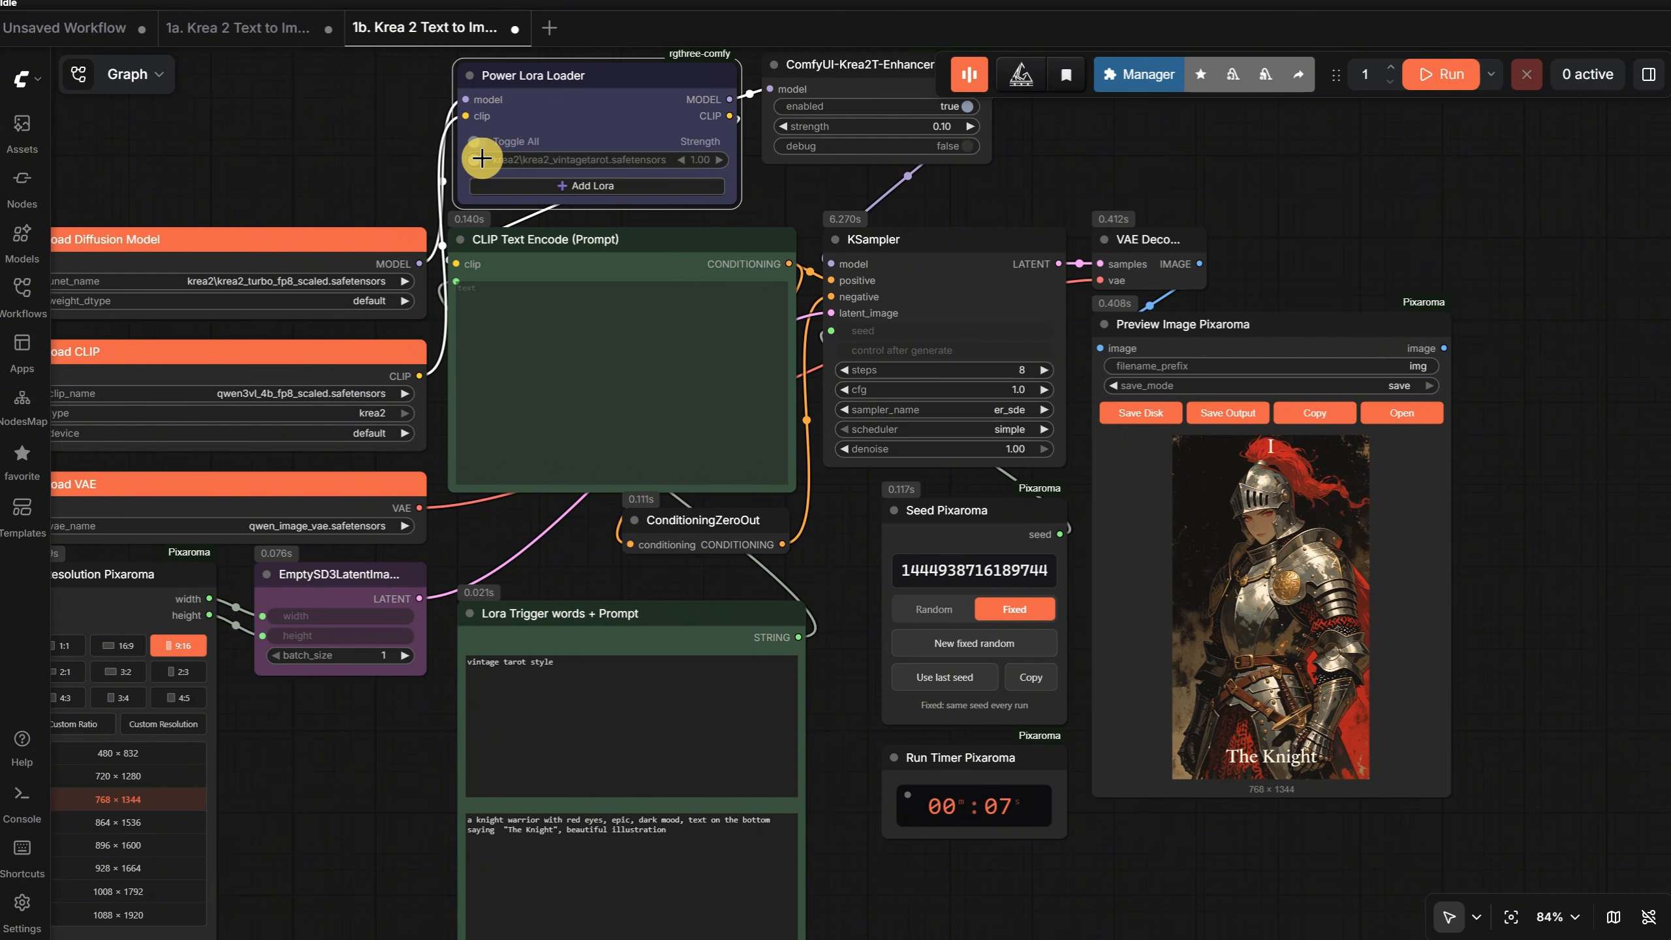
{"action": "left_click", "coordinate": [478, 160]}
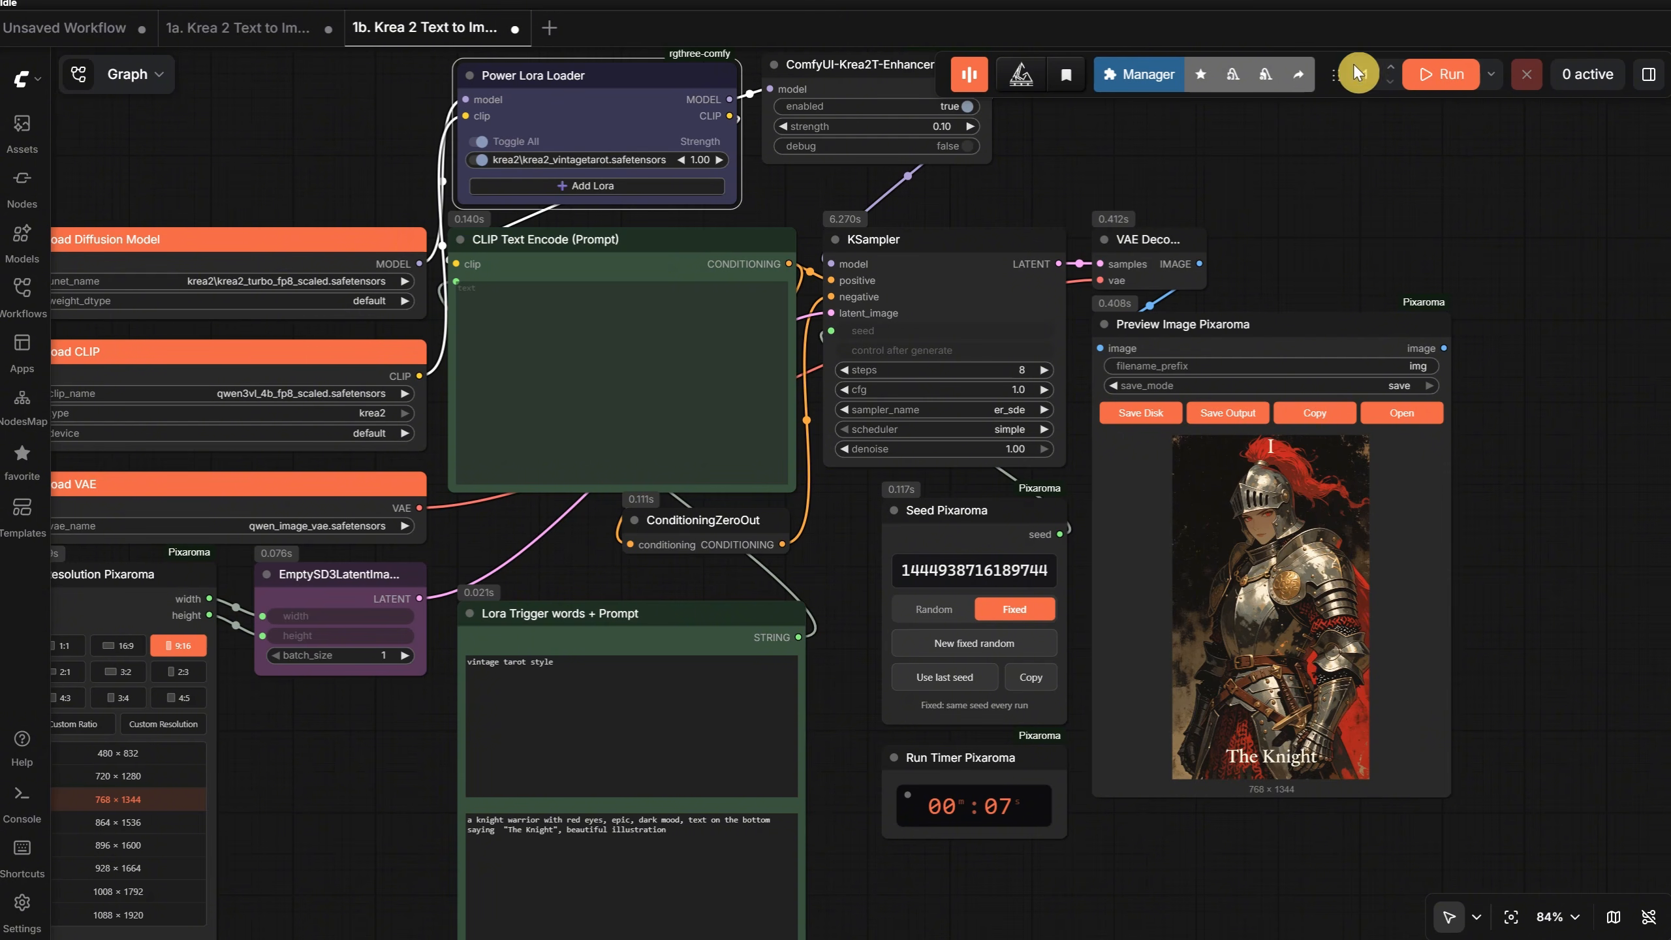
- Run the workflow with the vintage tarot LoRA active and inspect the image in Preview Image Pixaroma
{"action": "left_click", "coordinate": [1428, 82]}
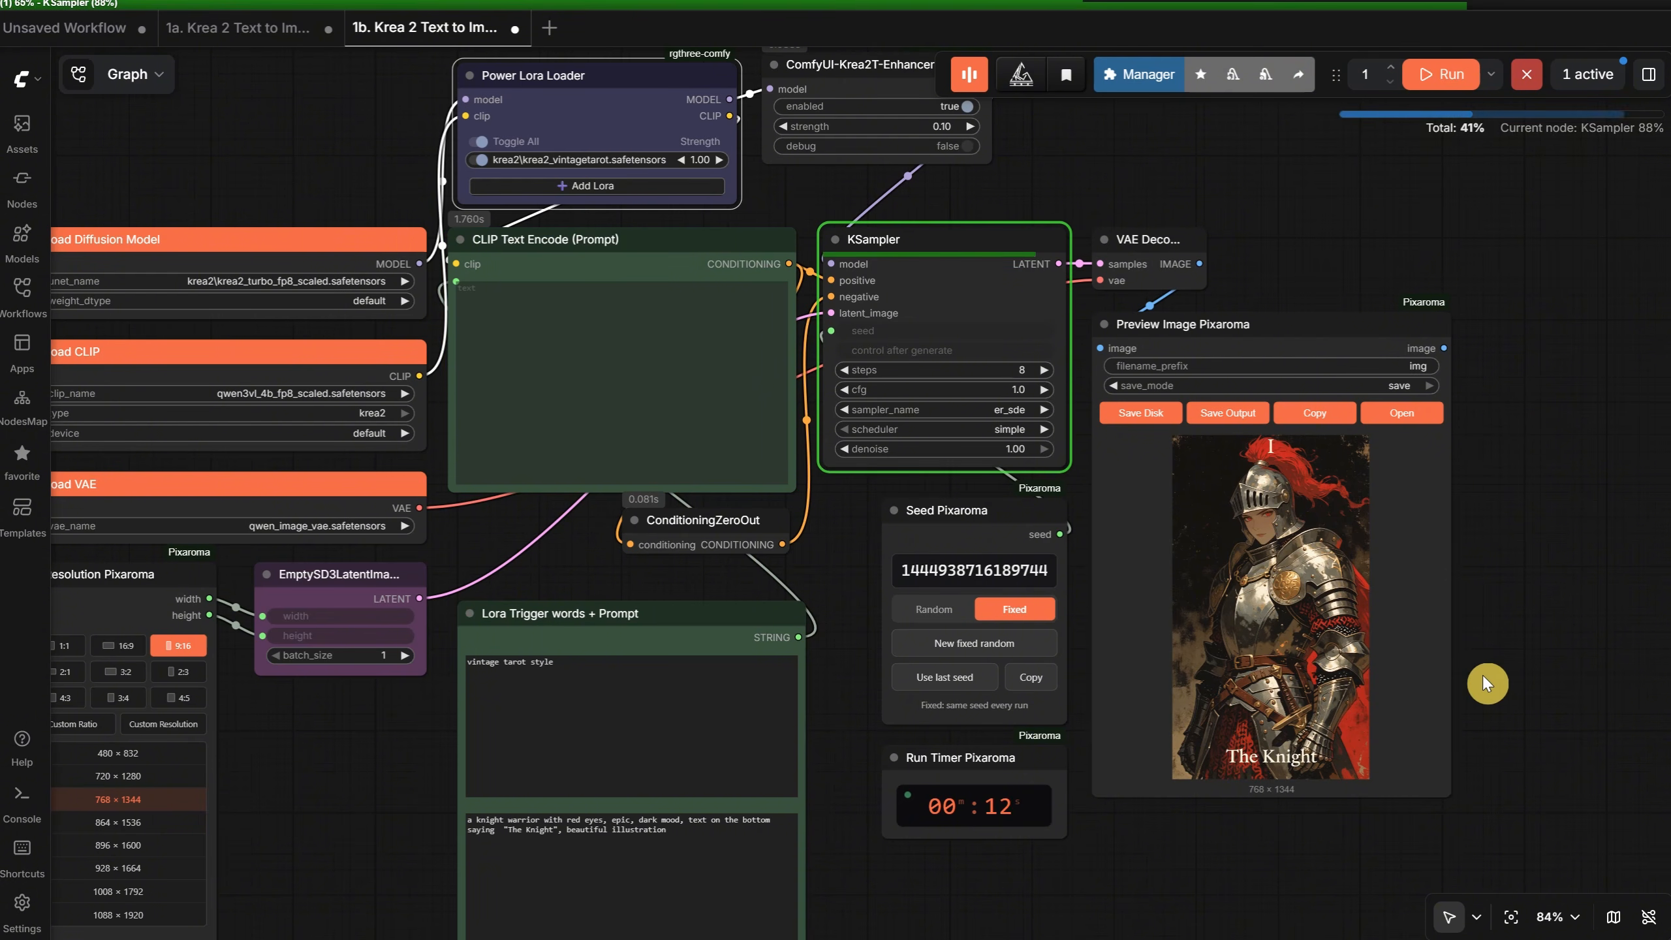
{"action": "scroll", "coordinate": [1242, 683], "scroll_direction": "up", "scroll_amount": 7}
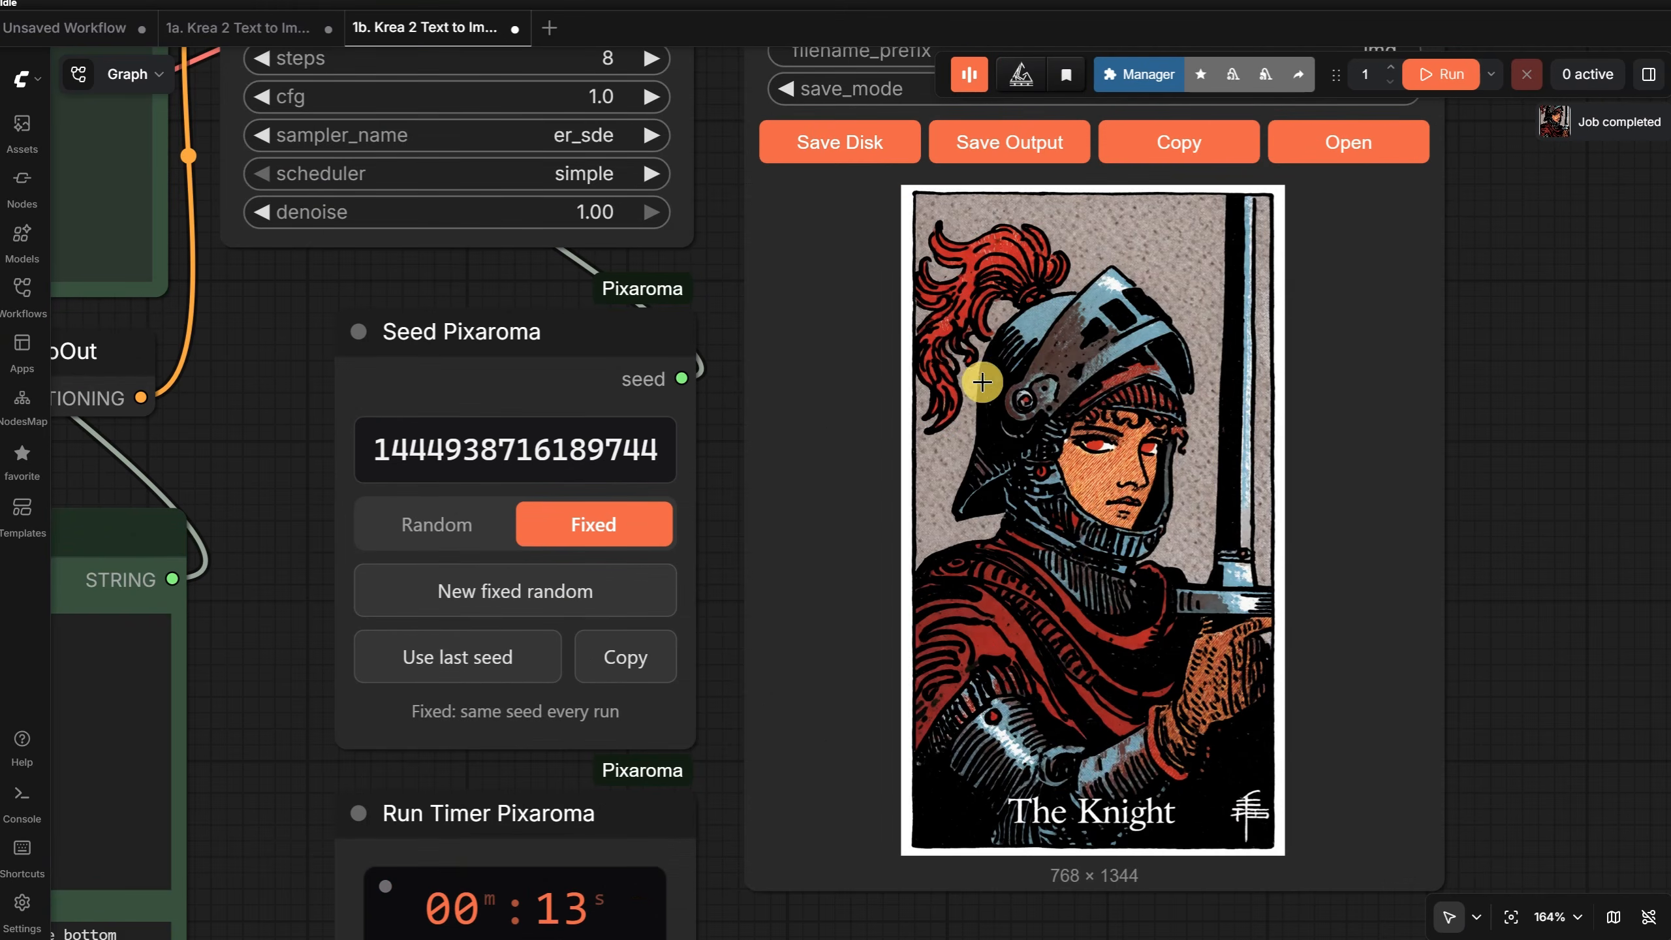
{"action": "scroll", "coordinate": [966, 448], "scroll_direction": "up", "scroll_amount": 2}
{"action": "scroll", "coordinate": [966, 448], "scroll_direction": "down", "scroll_amount": 3}
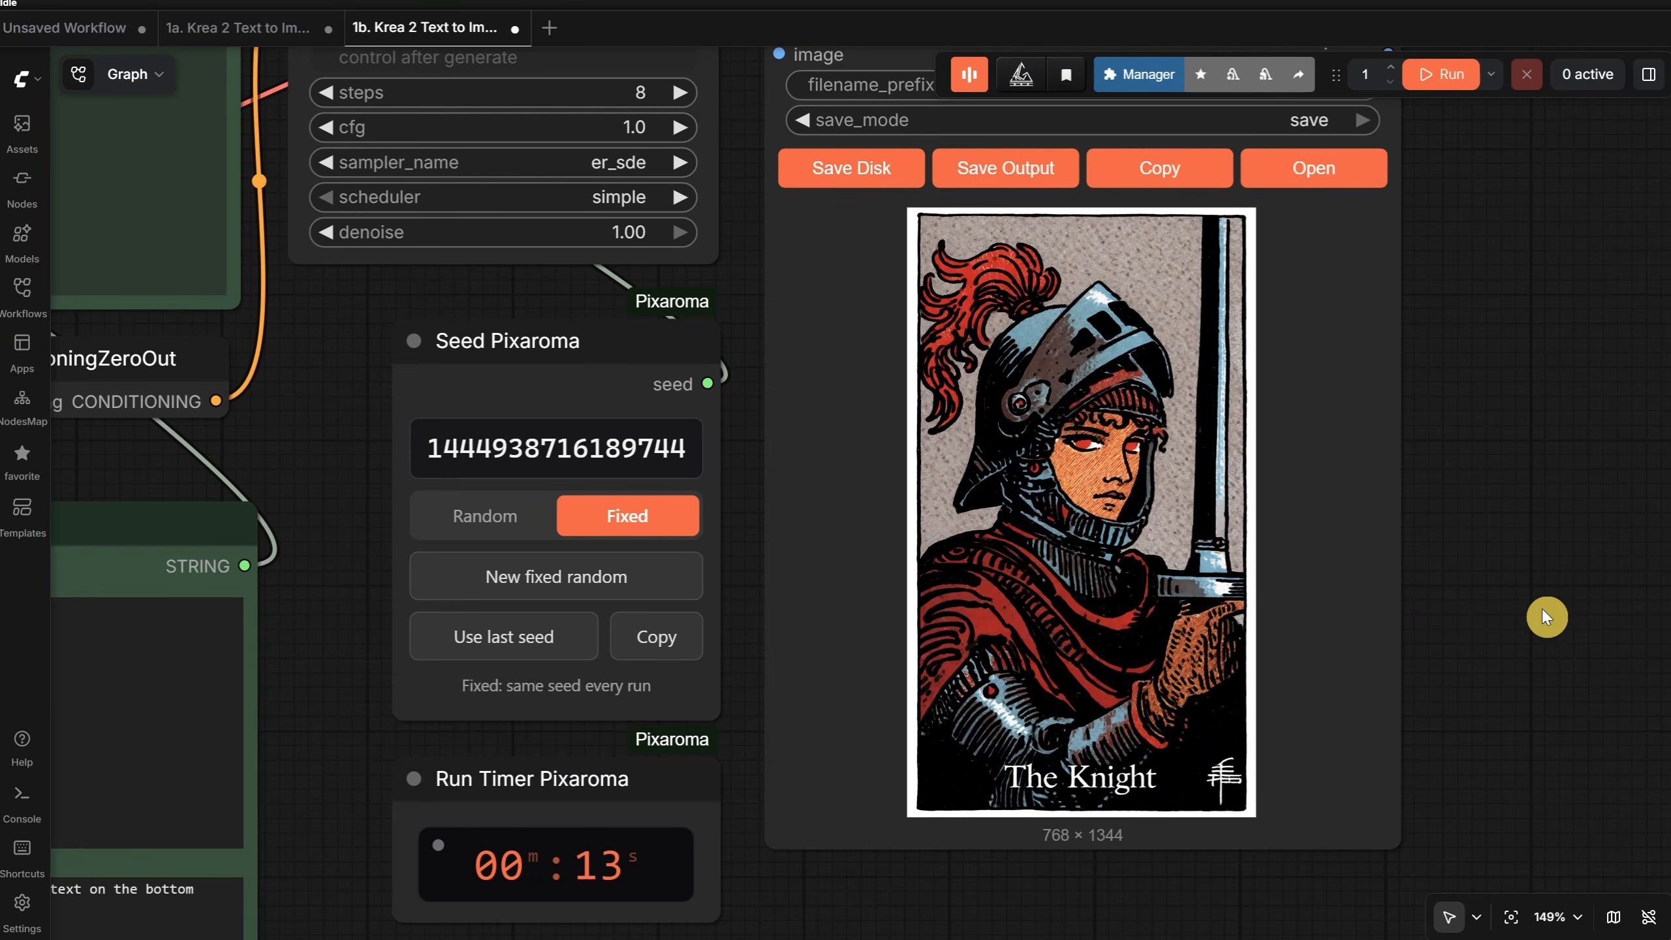
{"action": "scroll", "coordinate": [1543, 610], "scroll_direction": "down", "scroll_amount": 8}
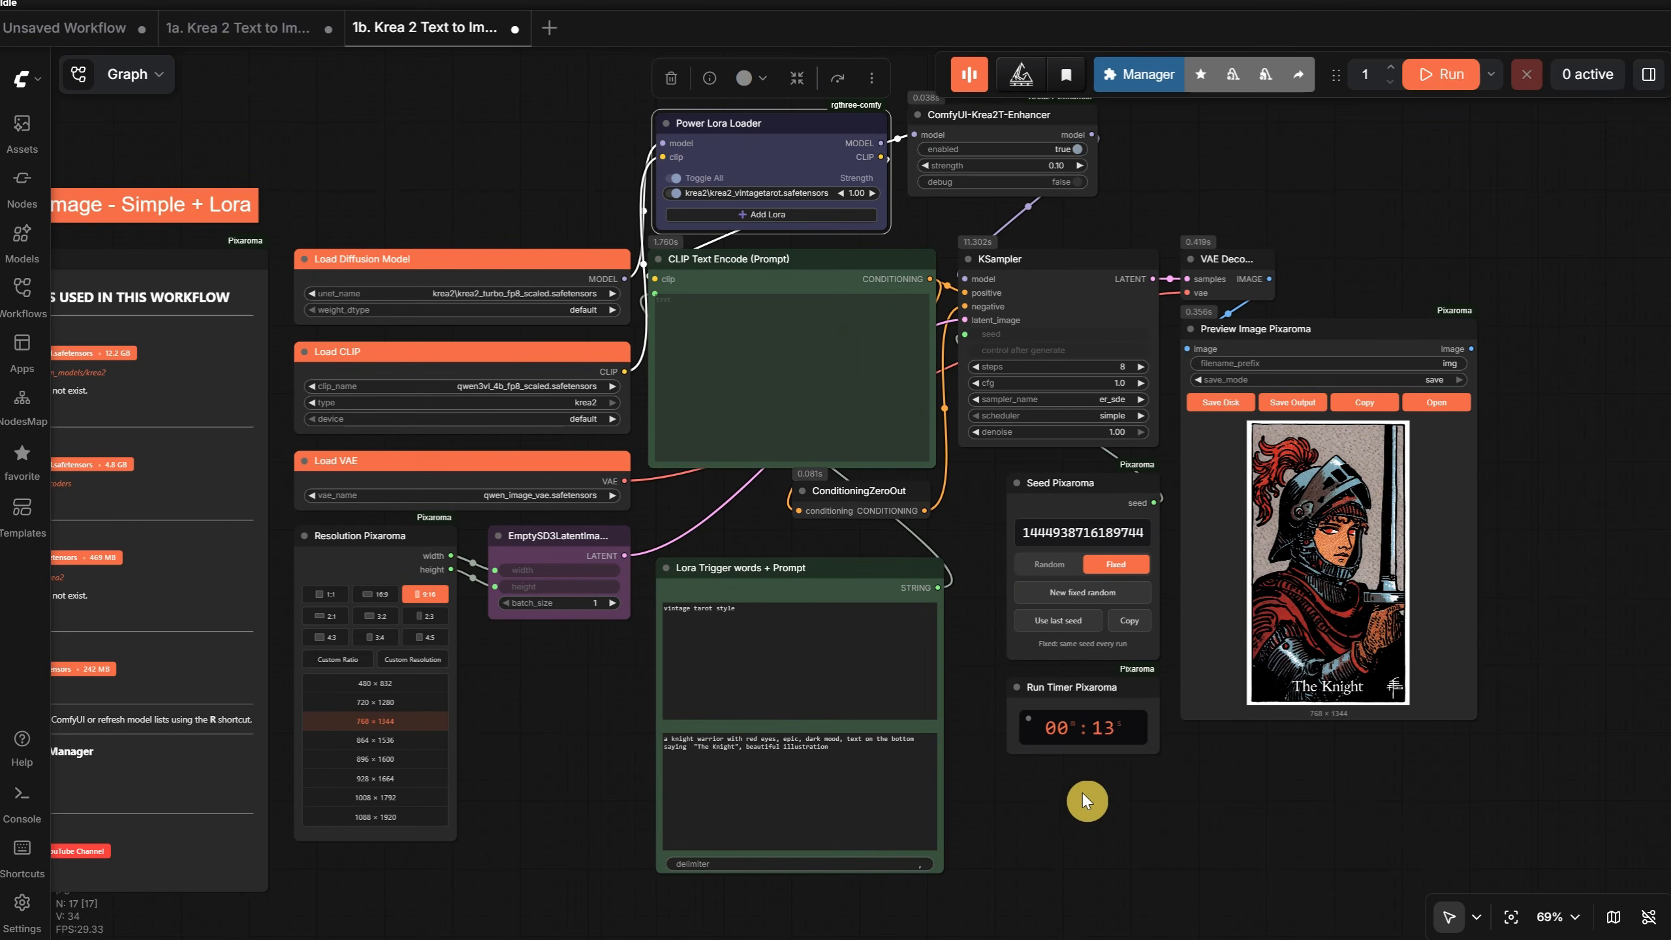
- Open the workflow 1c. Krea 2 Text to Image - Simple + Prompt Enhancer, widening the workflow list to show full names, and hide the list
{"action": "left_click_drag", "start_coordinate": [1227, 747], "coordinate": [1314, 722]}
{"action": "left_click", "coordinate": [22, 290]}
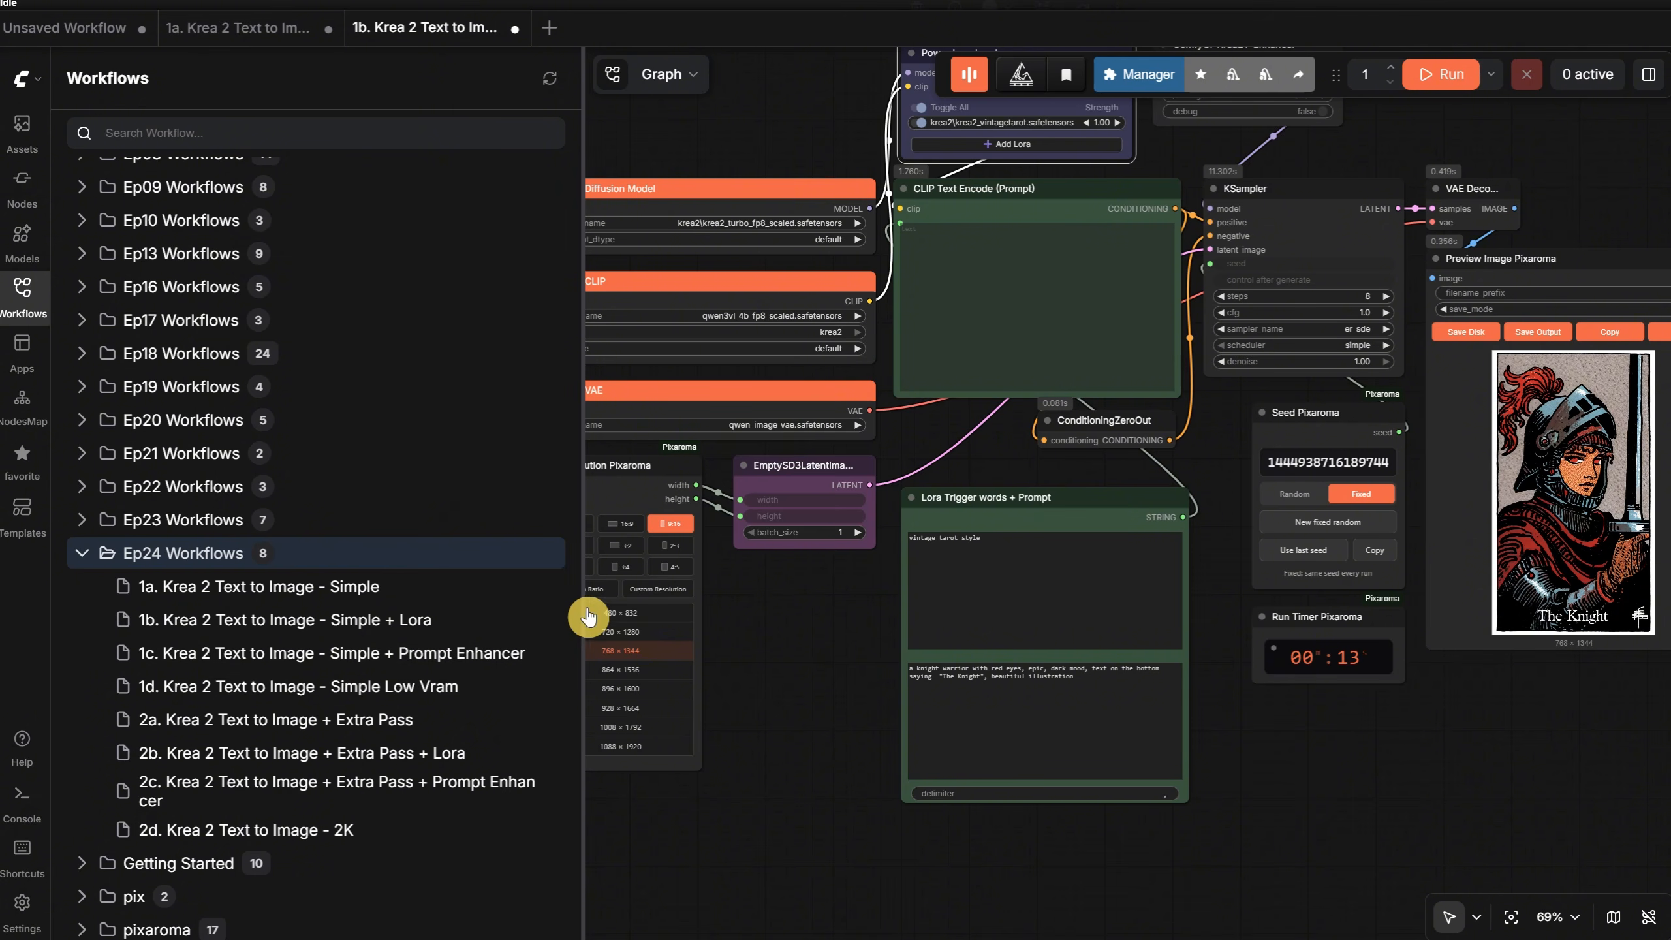
{"action": "left_click_drag", "start_coordinate": [582, 614], "coordinate": [617, 619]}
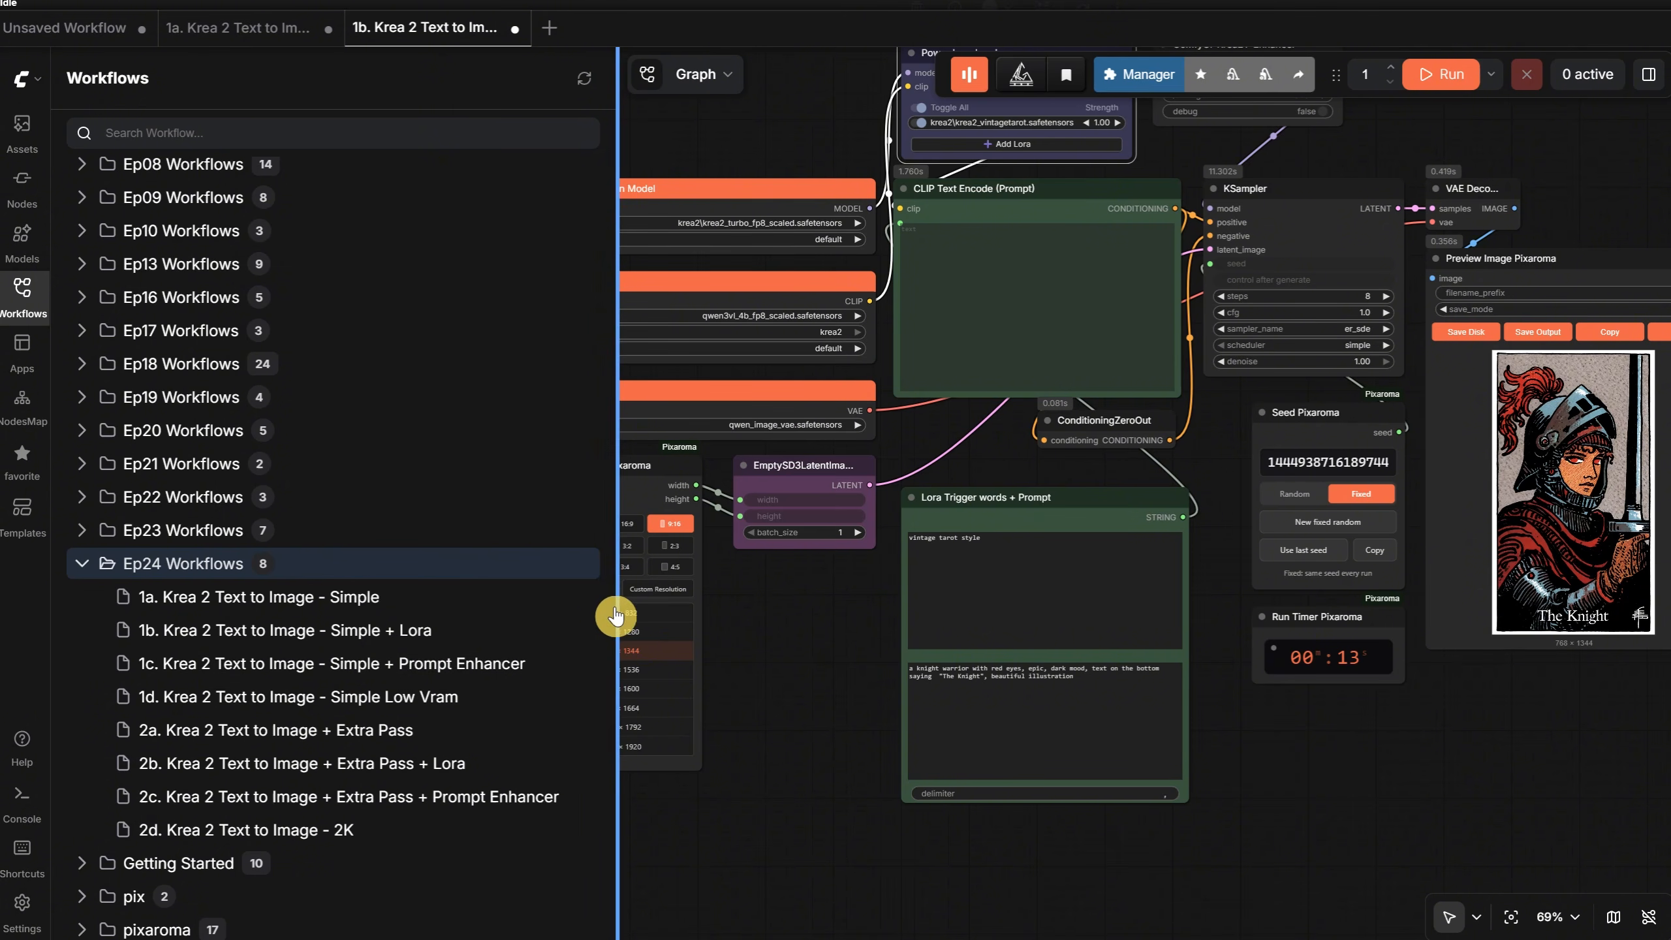
{"action": "left_click", "coordinate": [394, 665]}
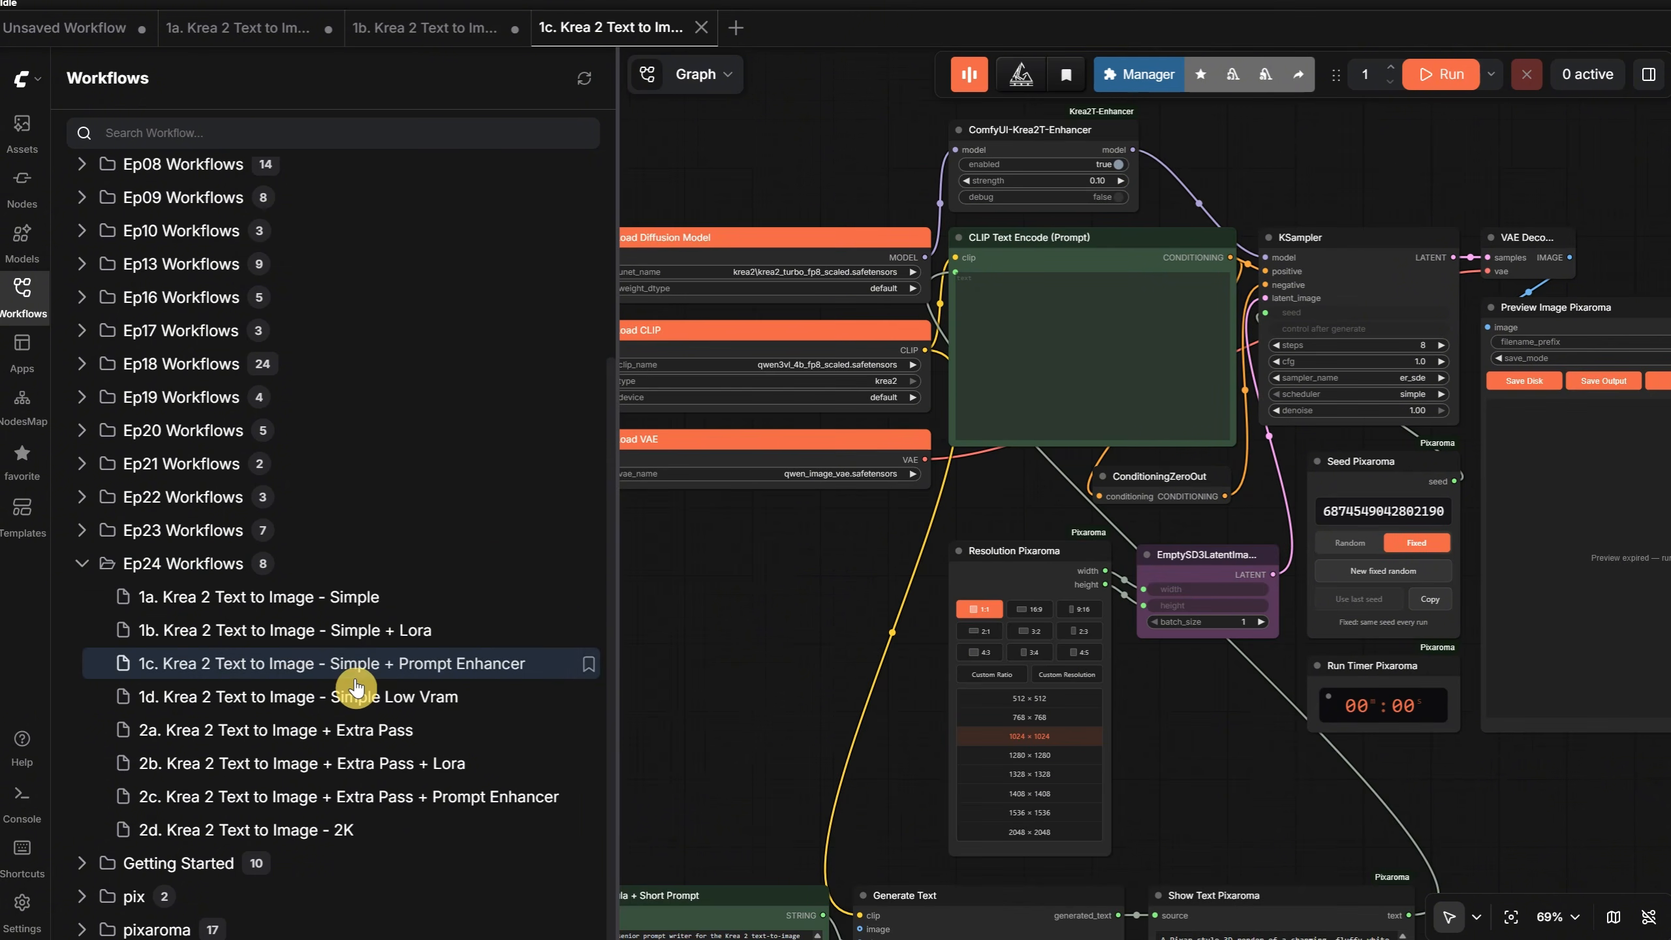
{"action": "left_click", "coordinate": [25, 300]}
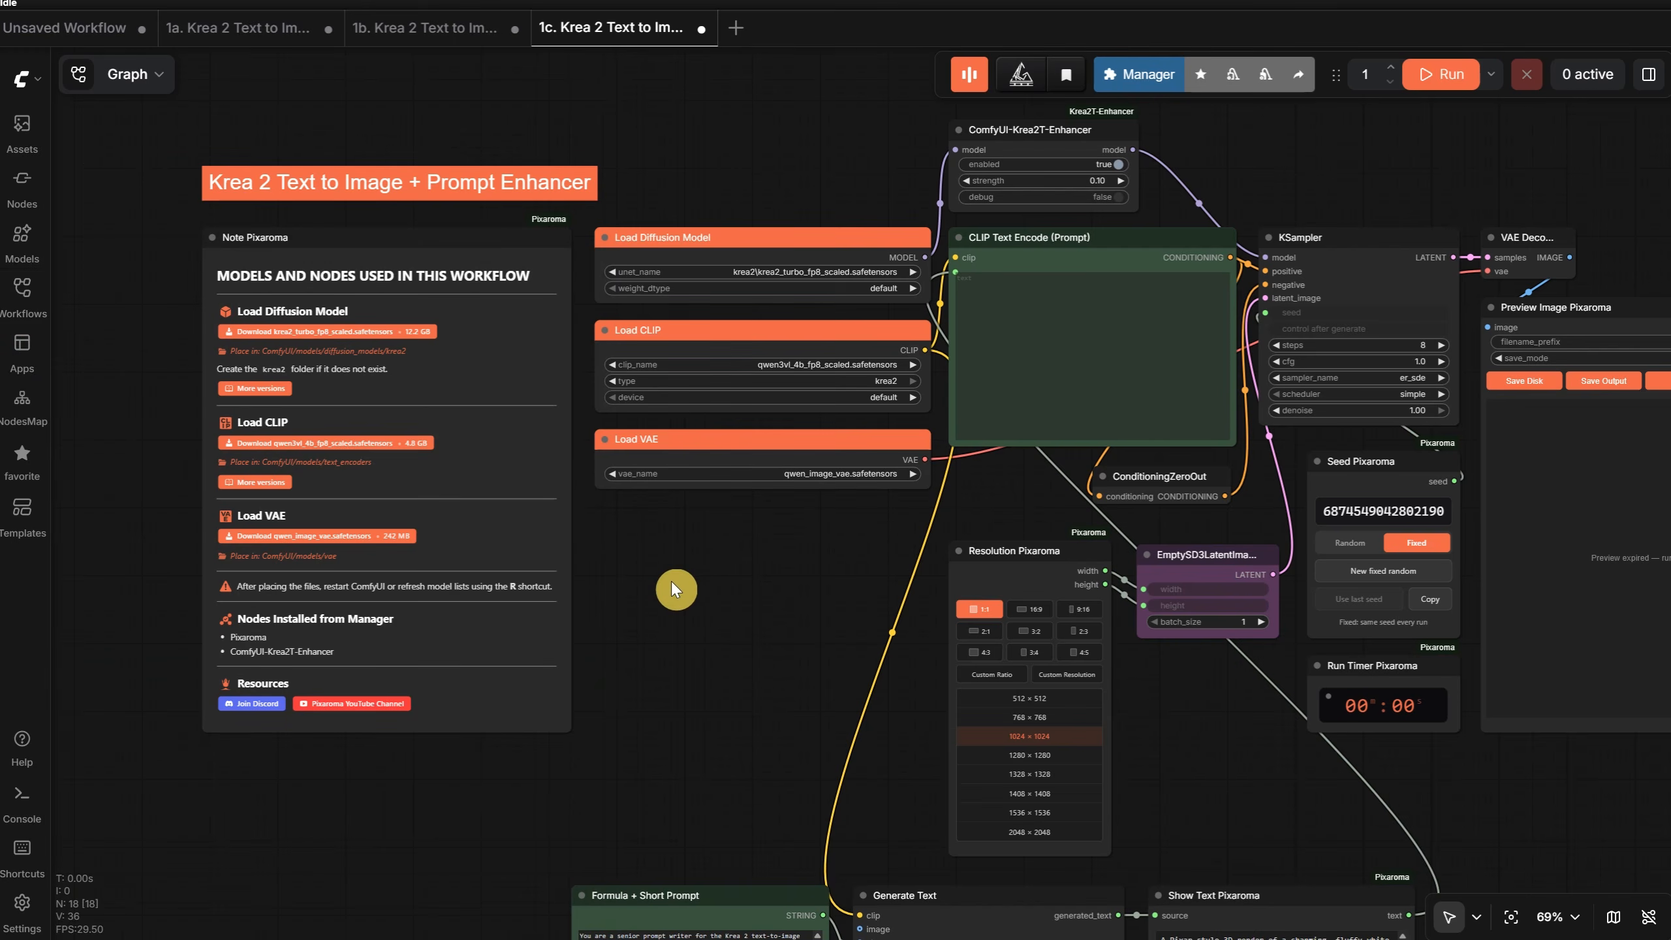
- Examine the Load CLIP node and follow its link down to the Generate Text node of the prompt enhancer
{"action": "scroll", "coordinate": [687, 566], "scroll_direction": "up", "scroll_amount": 2}
{"action": "scroll", "coordinate": [688, 567], "scroll_direction": "up", "scroll_amount": 3}
{"action": "left_click_drag", "start_coordinate": [698, 571], "coordinate": [610, 811]}
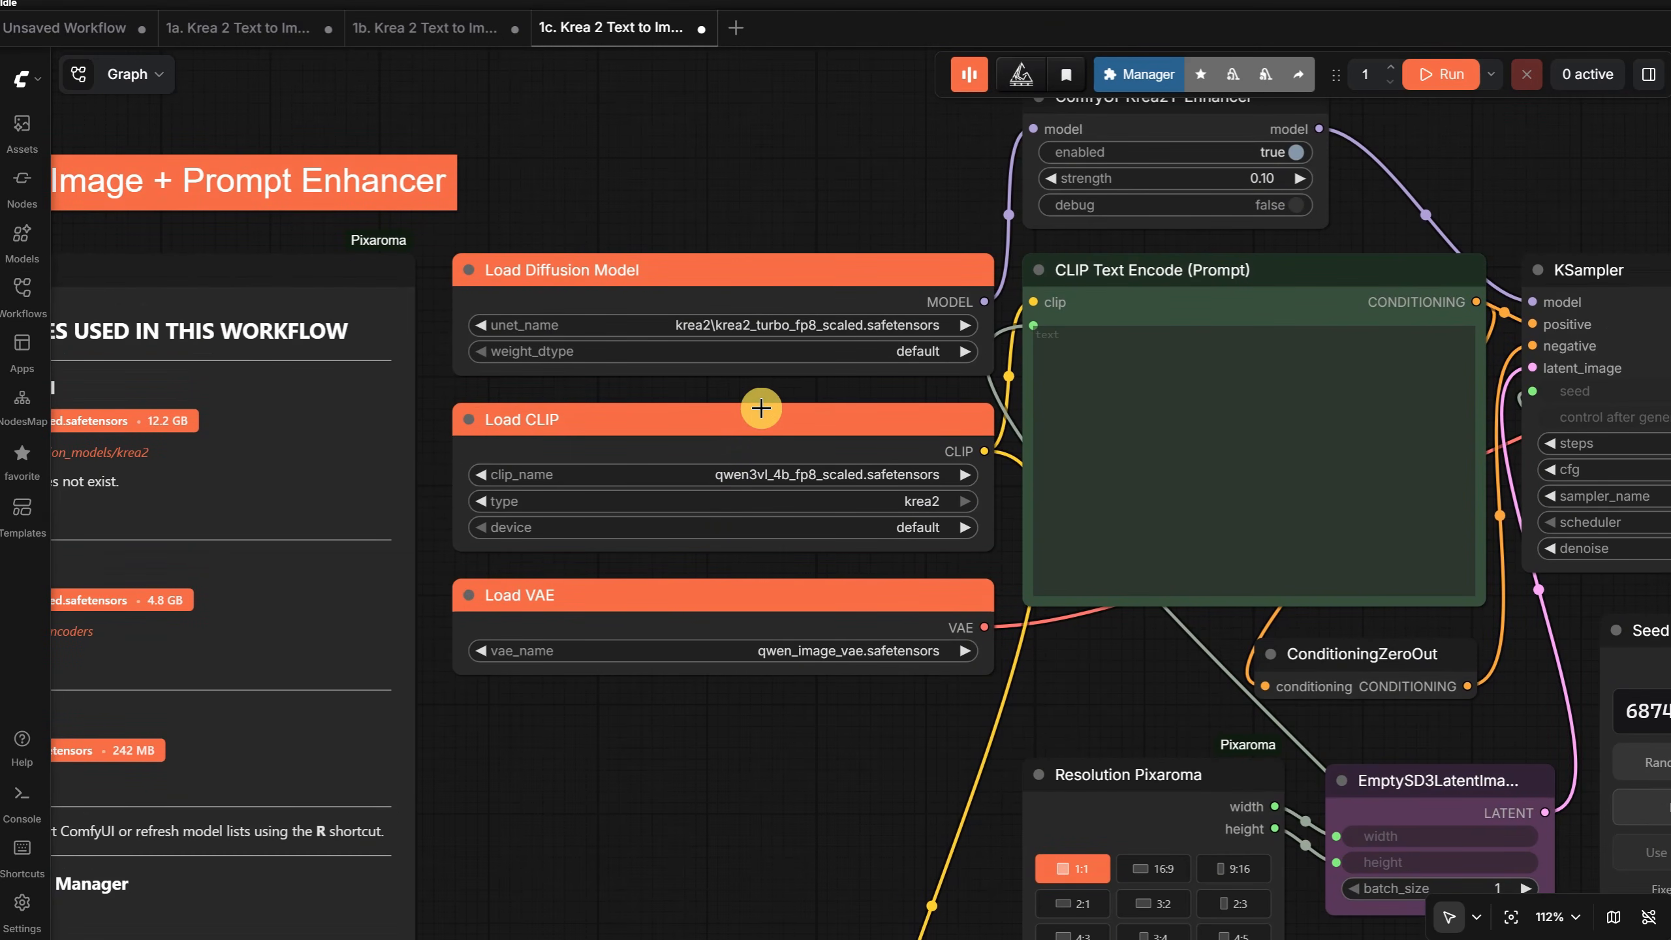
{"action": "left_click", "coordinate": [762, 424]}
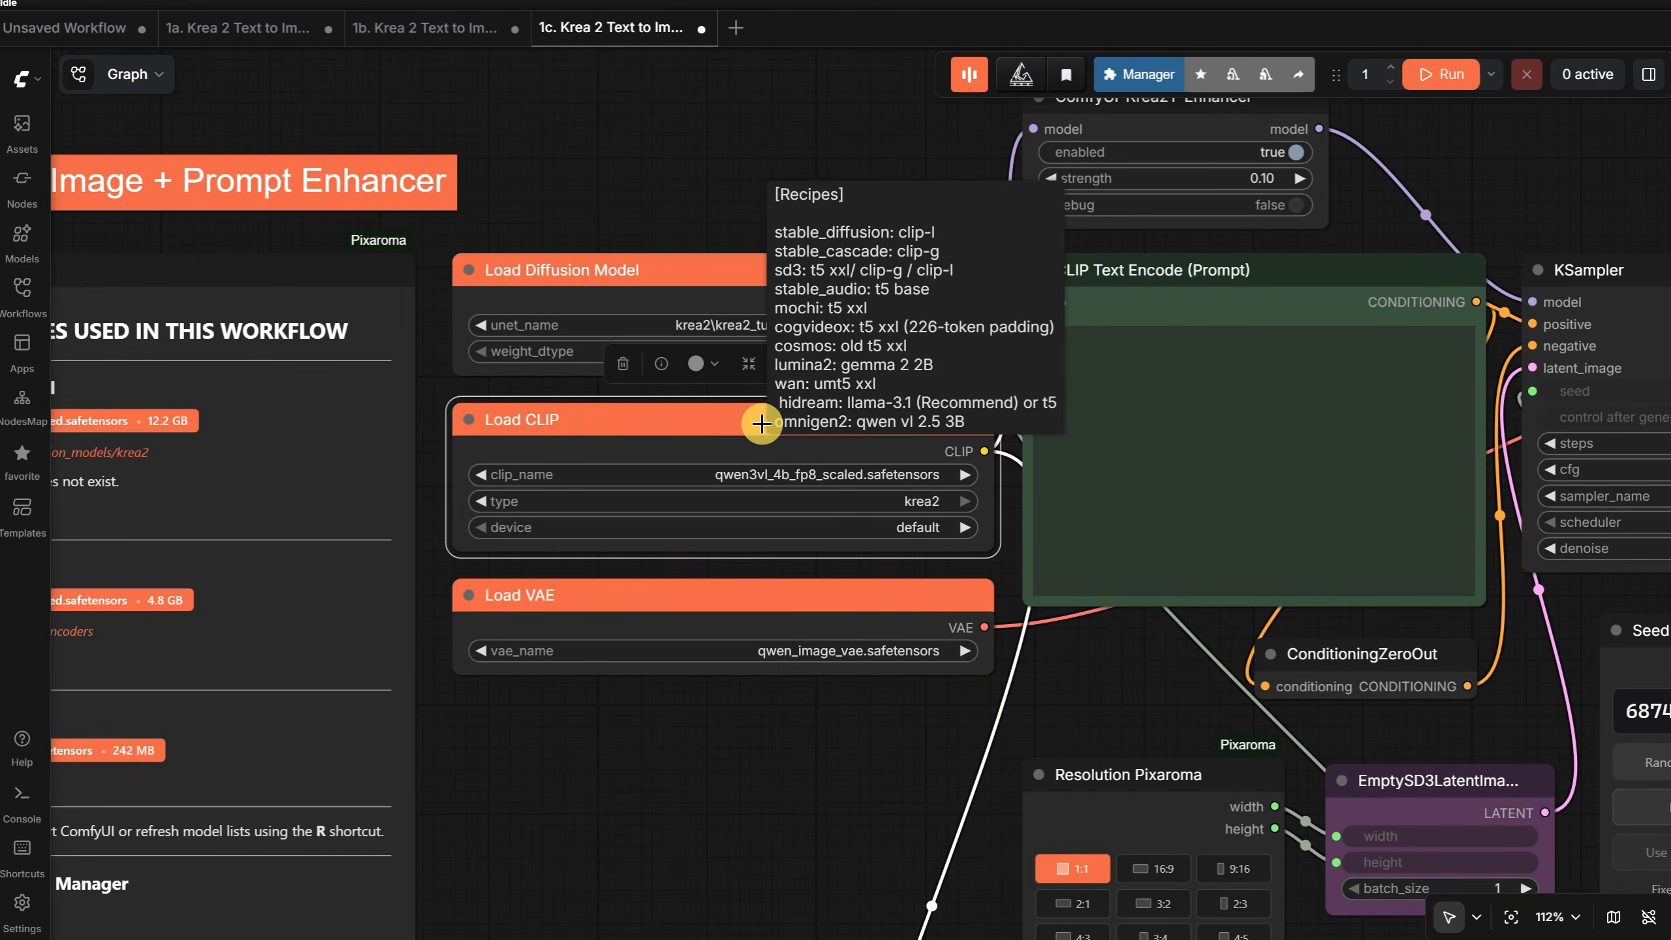
{"action": "left_click_drag", "start_coordinate": [666, 896], "coordinate": [697, 489]}
{"action": "scroll", "coordinate": [700, 493], "scroll_direction": "down", "scroll_amount": 7}
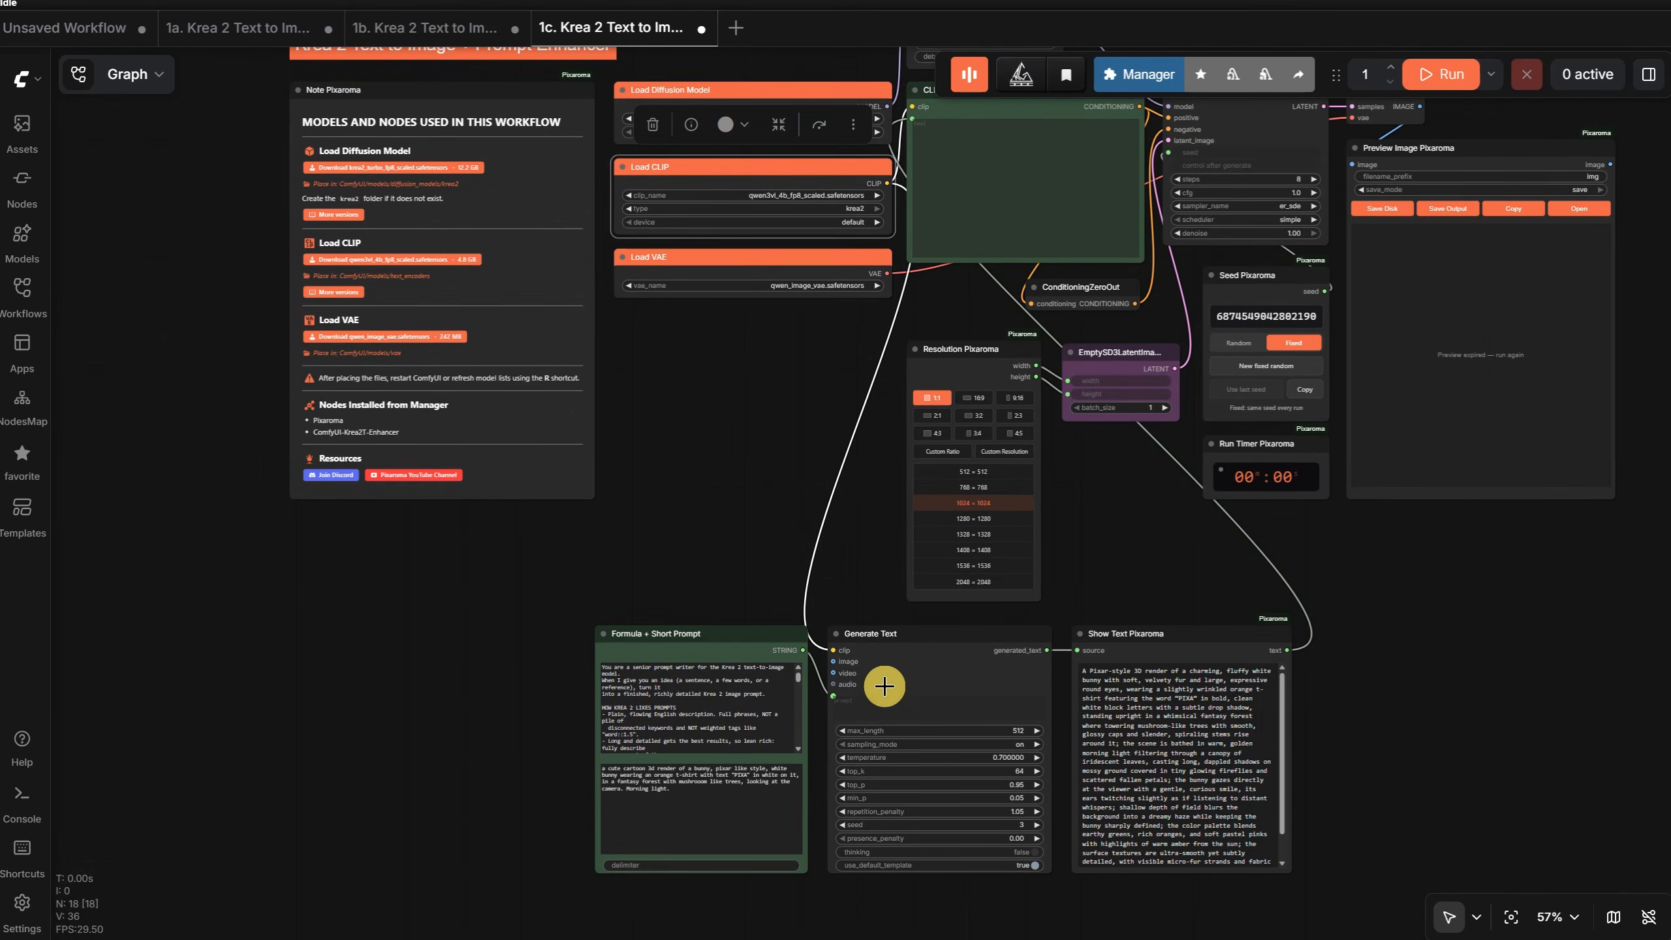
{"action": "scroll", "coordinate": [909, 642], "scroll_direction": "up", "scroll_amount": 7}
{"action": "left_click", "coordinate": [911, 645]}
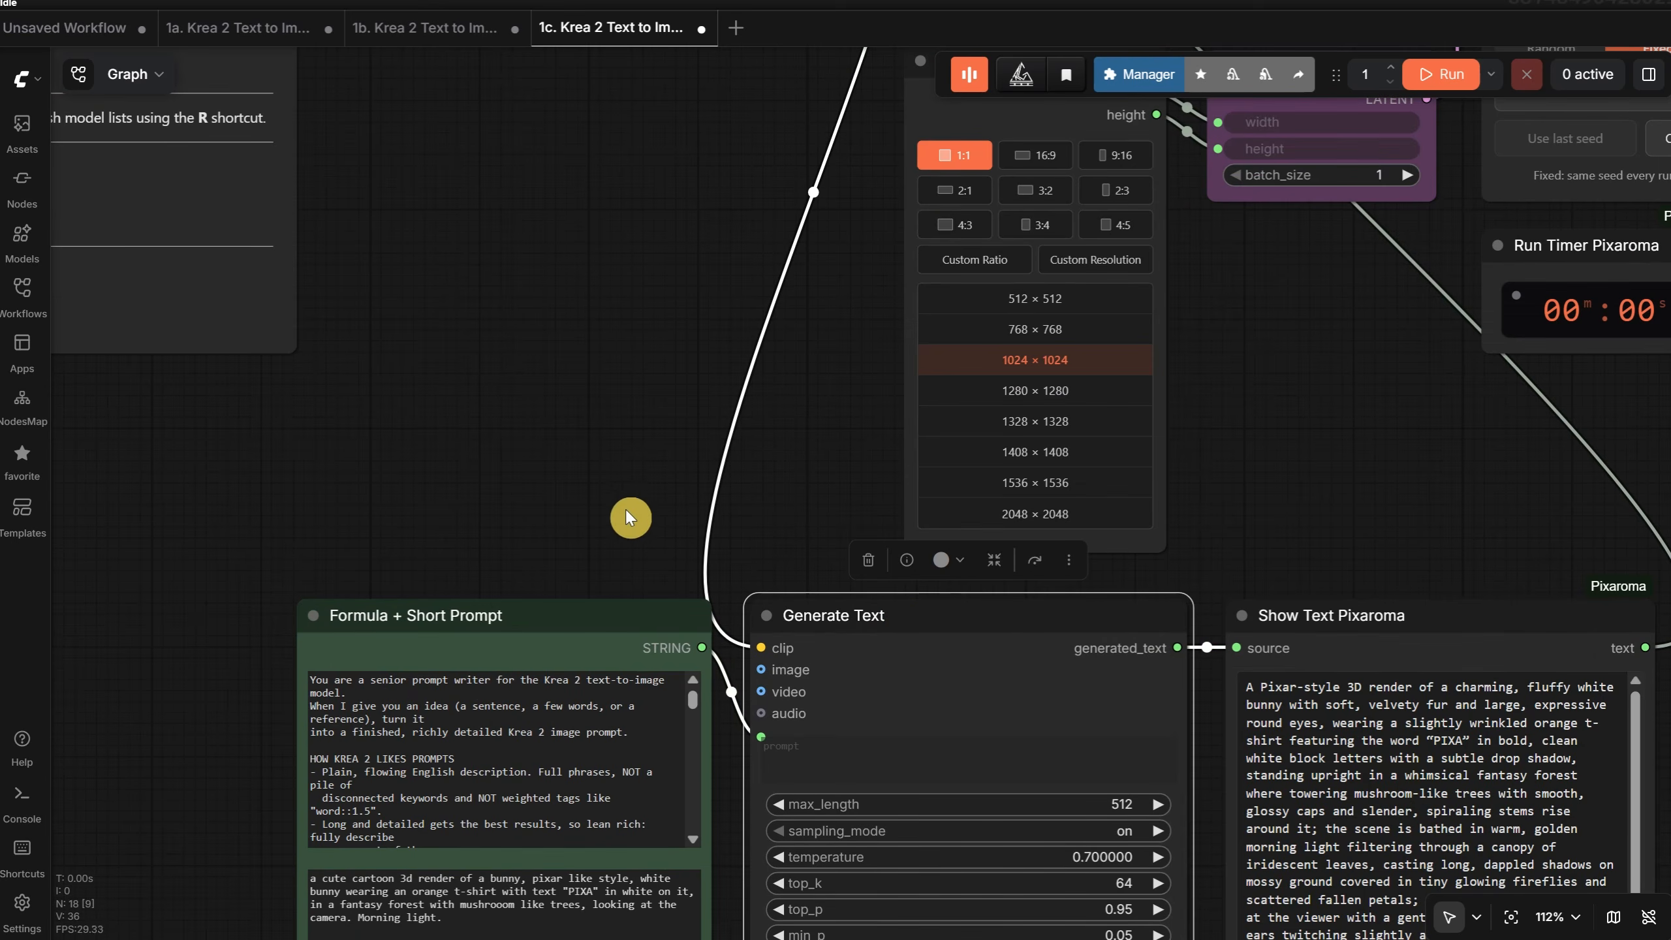
- Examine the Formula + Short Prompt node, reading its prompt-writer instructions and the short bunny prompt
{"action": "scroll", "coordinate": [626, 508], "scroll_direction": "down", "scroll_amount": 3}
{"action": "scroll", "coordinate": [610, 402], "scroll_direction": "up", "scroll_amount": 4}
{"action": "scroll", "coordinate": [610, 402], "scroll_direction": "down", "scroll_amount": 3}
{"action": "scroll", "coordinate": [610, 402], "scroll_direction": "left", "scroll_amount": 2}
{"action": "left_click", "coordinate": [579, 414]}
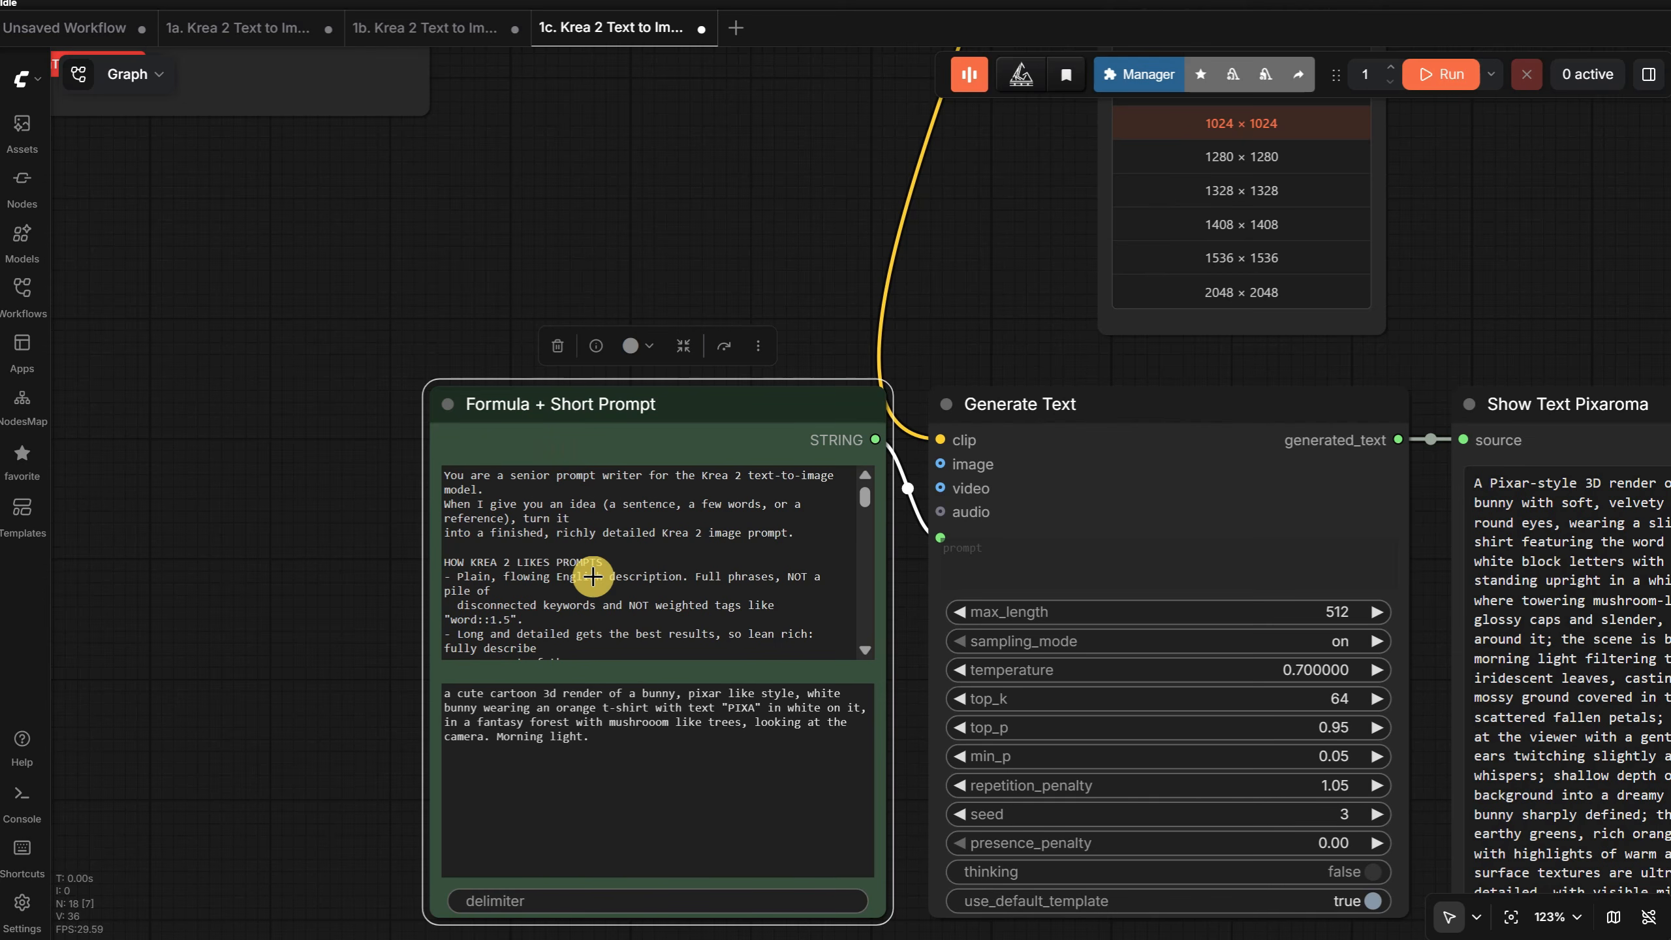
{"action": "left_click", "coordinate": [714, 785]}
{"action": "left_click_drag", "start_coordinate": [714, 774], "coordinate": [443, 679]}
{"action": "left_click", "coordinate": [284, 682]}
{"action": "scroll", "coordinate": [289, 672], "scroll_direction": "down", "scroll_amount": 5}
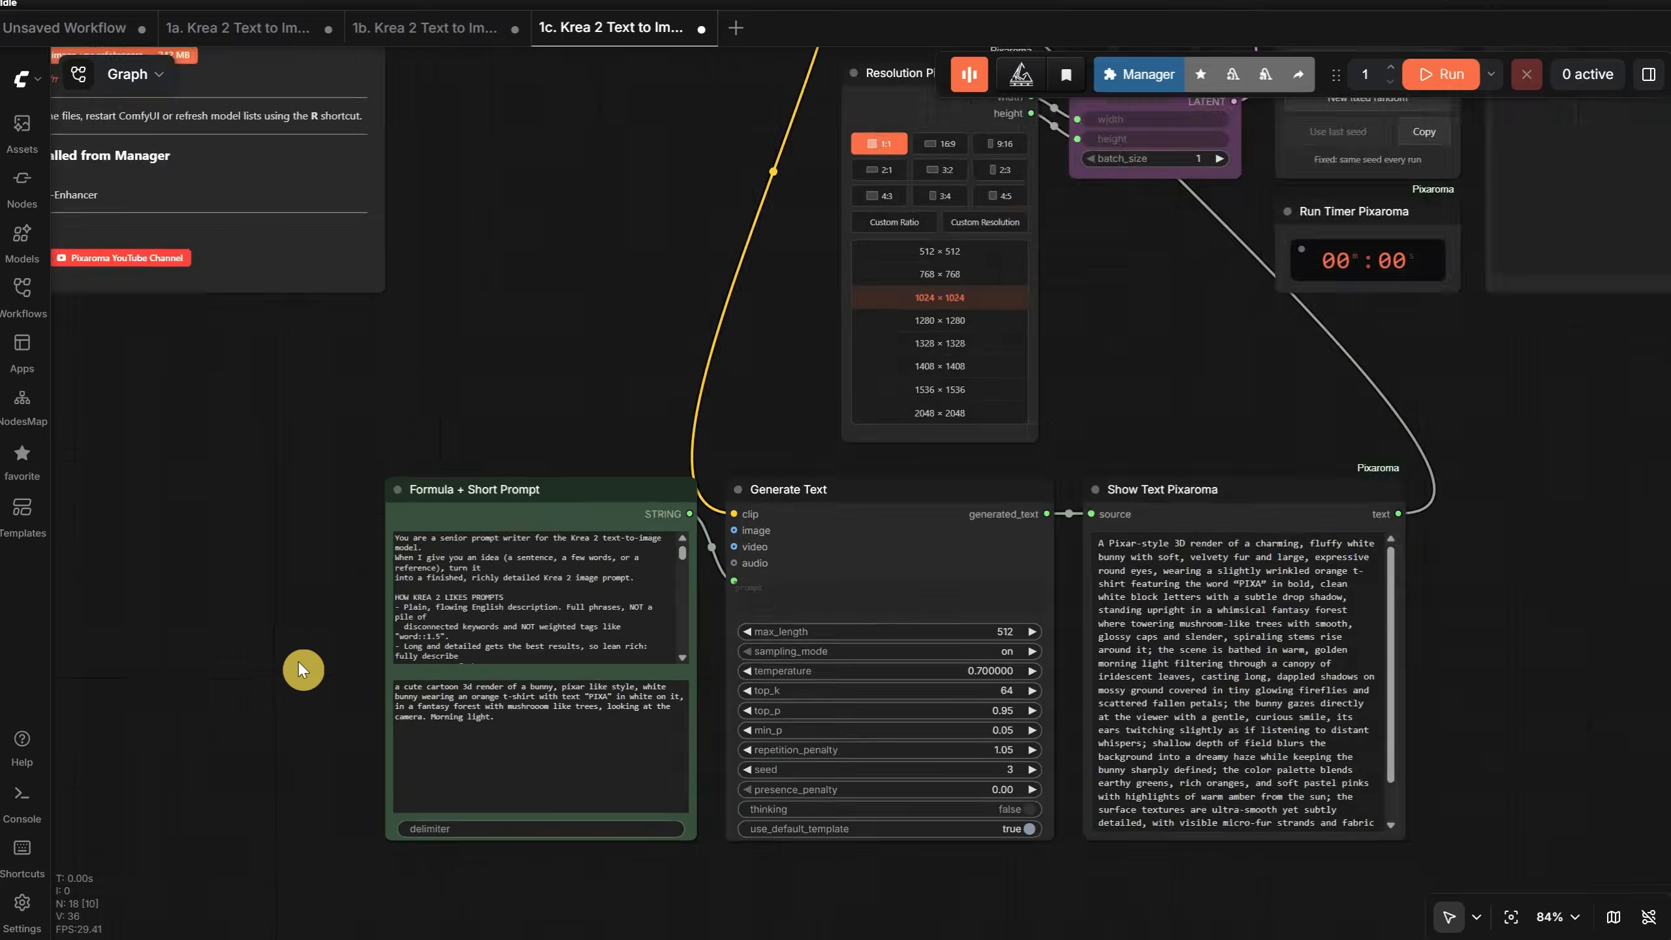
- Run the prompt enhancer workflow and inspect the generated bunny image in Preview Image Pixaroma
{"action": "left_click", "coordinate": [1440, 71]}
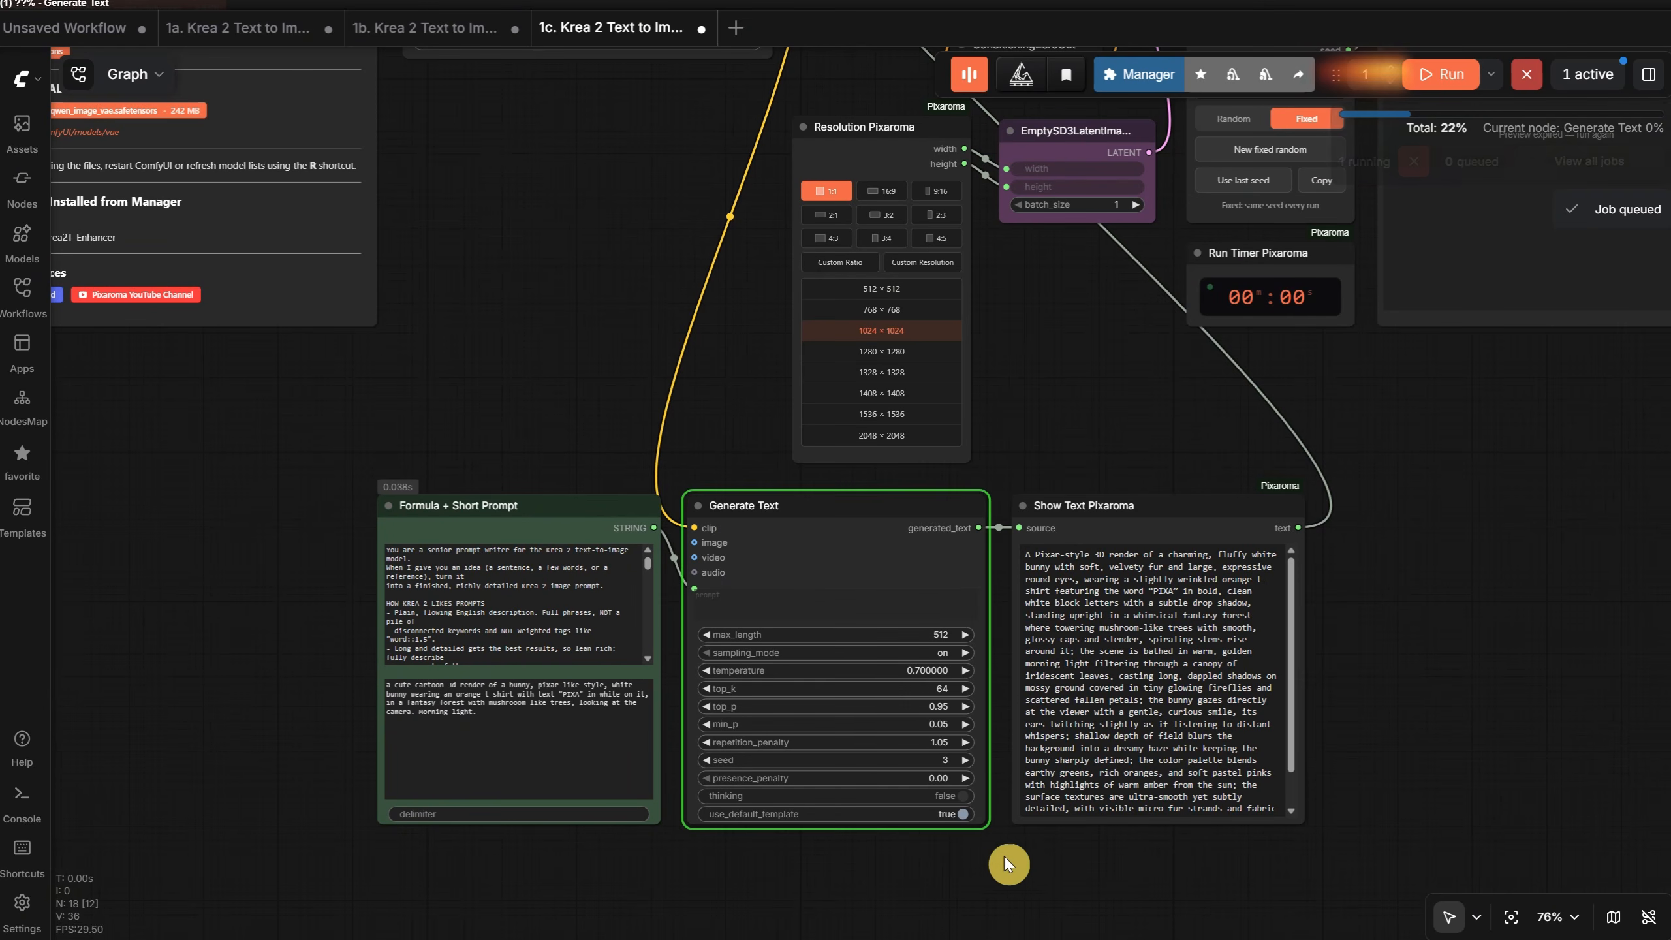
{"action": "scroll", "coordinate": [882, 869], "scroll_direction": "up", "scroll_amount": 6}
{"action": "scroll", "coordinate": [943, 869], "scroll_direction": "down", "scroll_amount": 3}
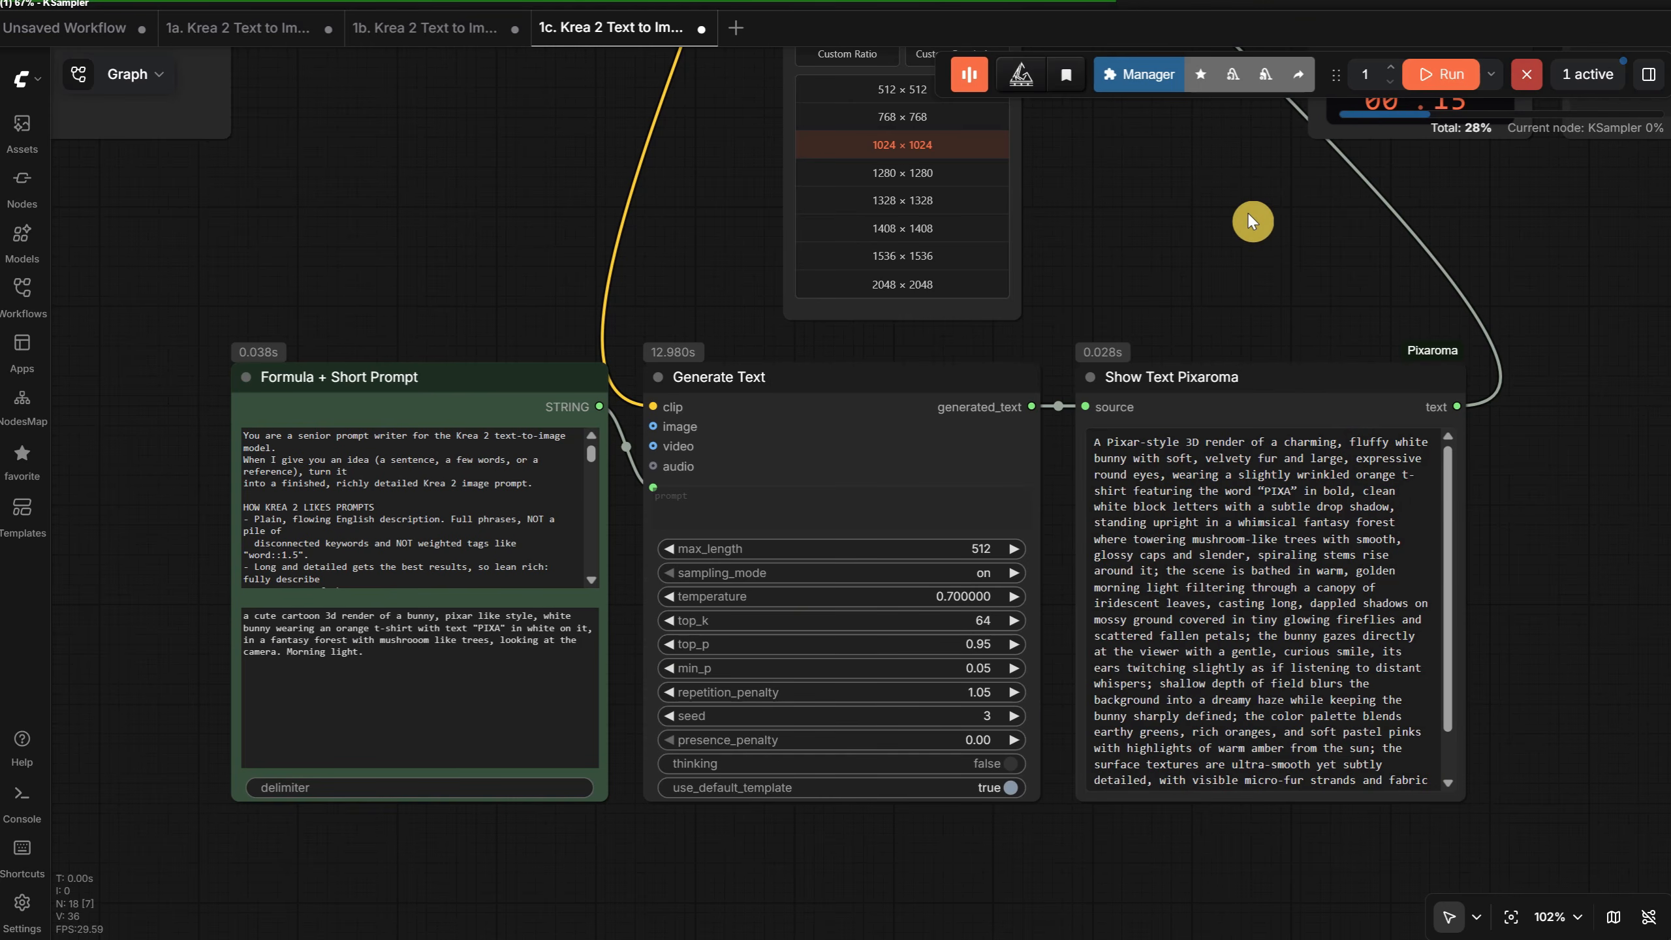
{"action": "left_click_drag", "start_coordinate": [1249, 214], "coordinate": [1064, 934]}
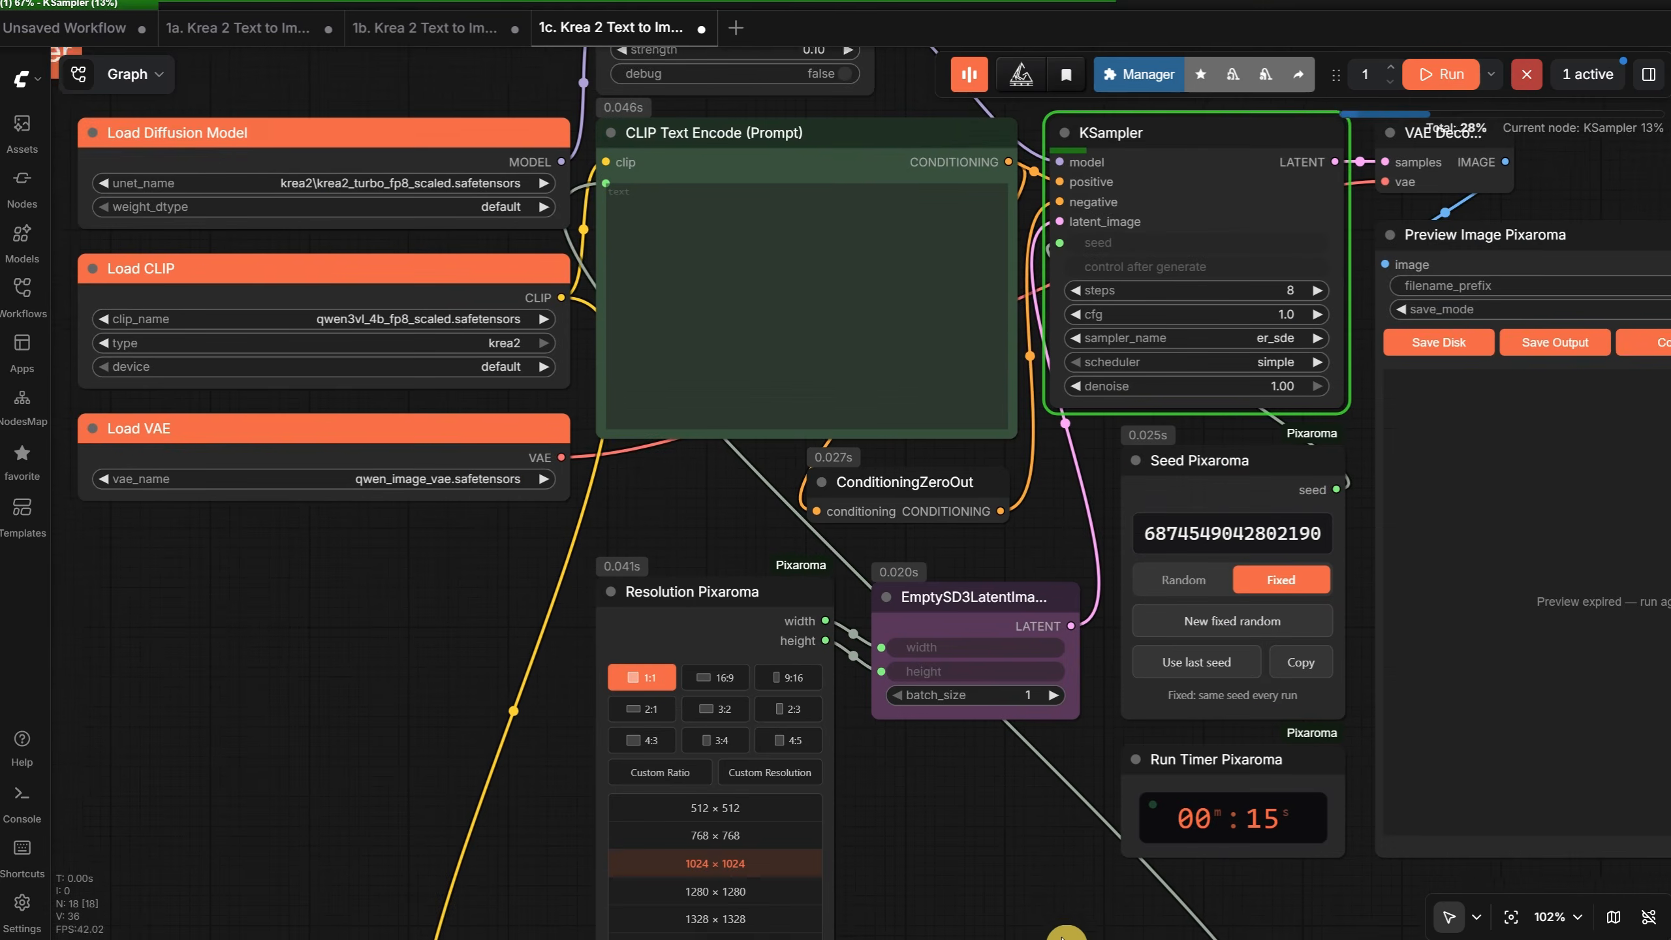
{"action": "scroll", "coordinate": [1065, 933], "scroll_direction": "down", "scroll_amount": 1}
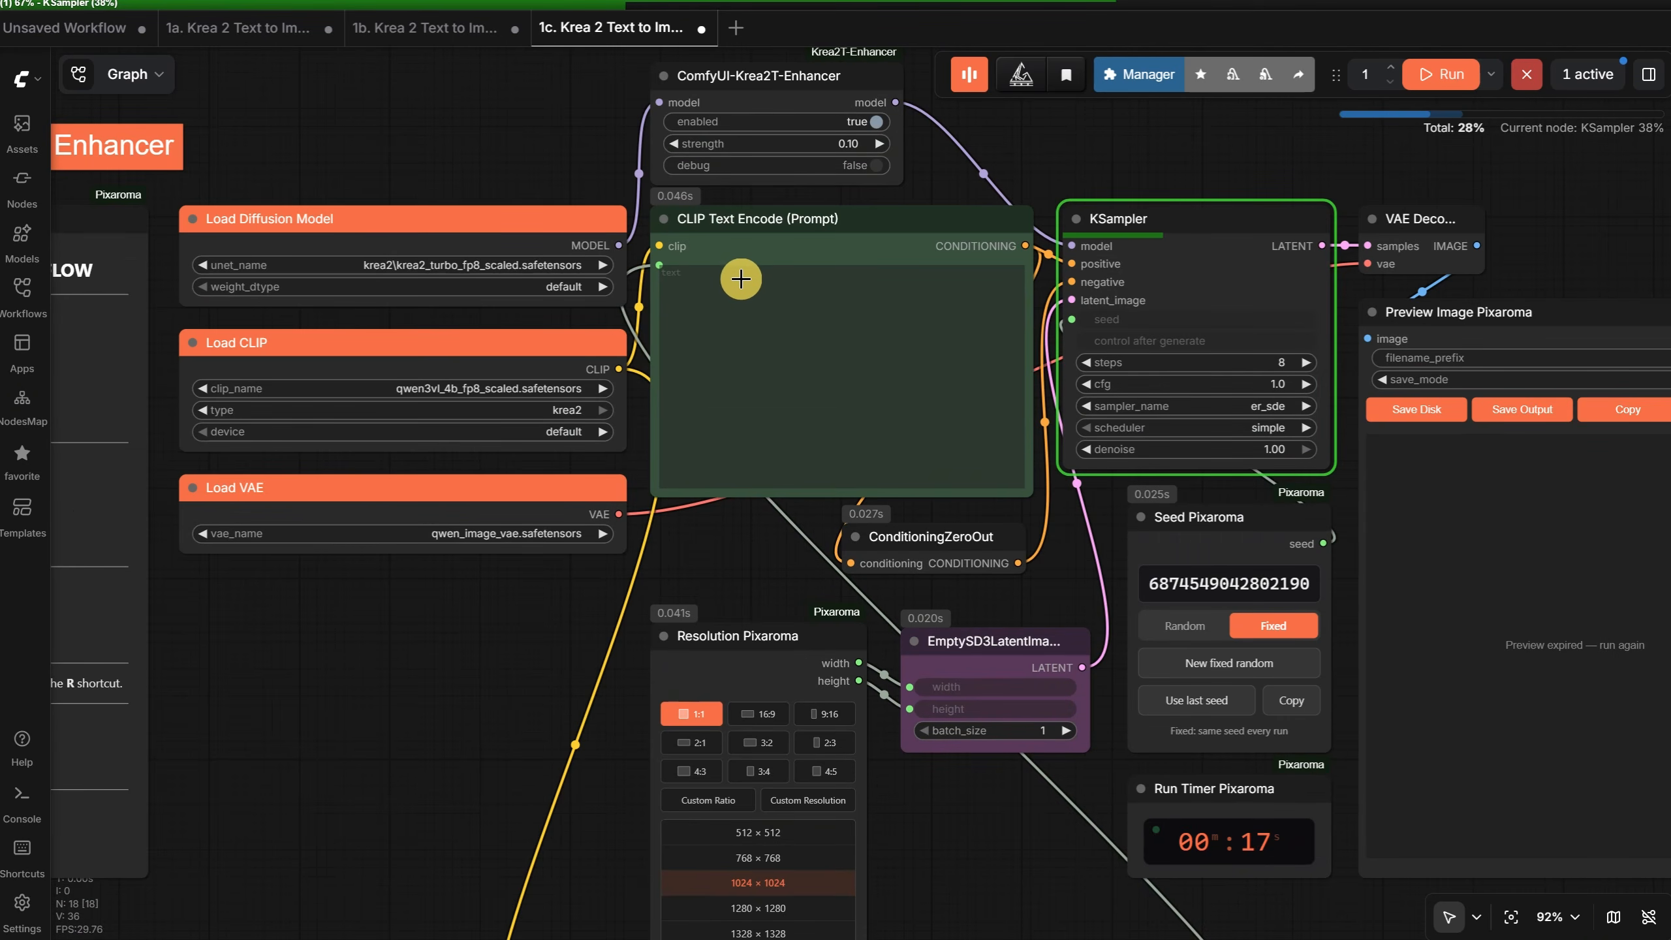
{"action": "scroll", "coordinate": [742, 273], "scroll_direction": "down", "scroll_amount": 2}
{"action": "left_click_drag", "start_coordinate": [1115, 149], "coordinate": [816, 106]}
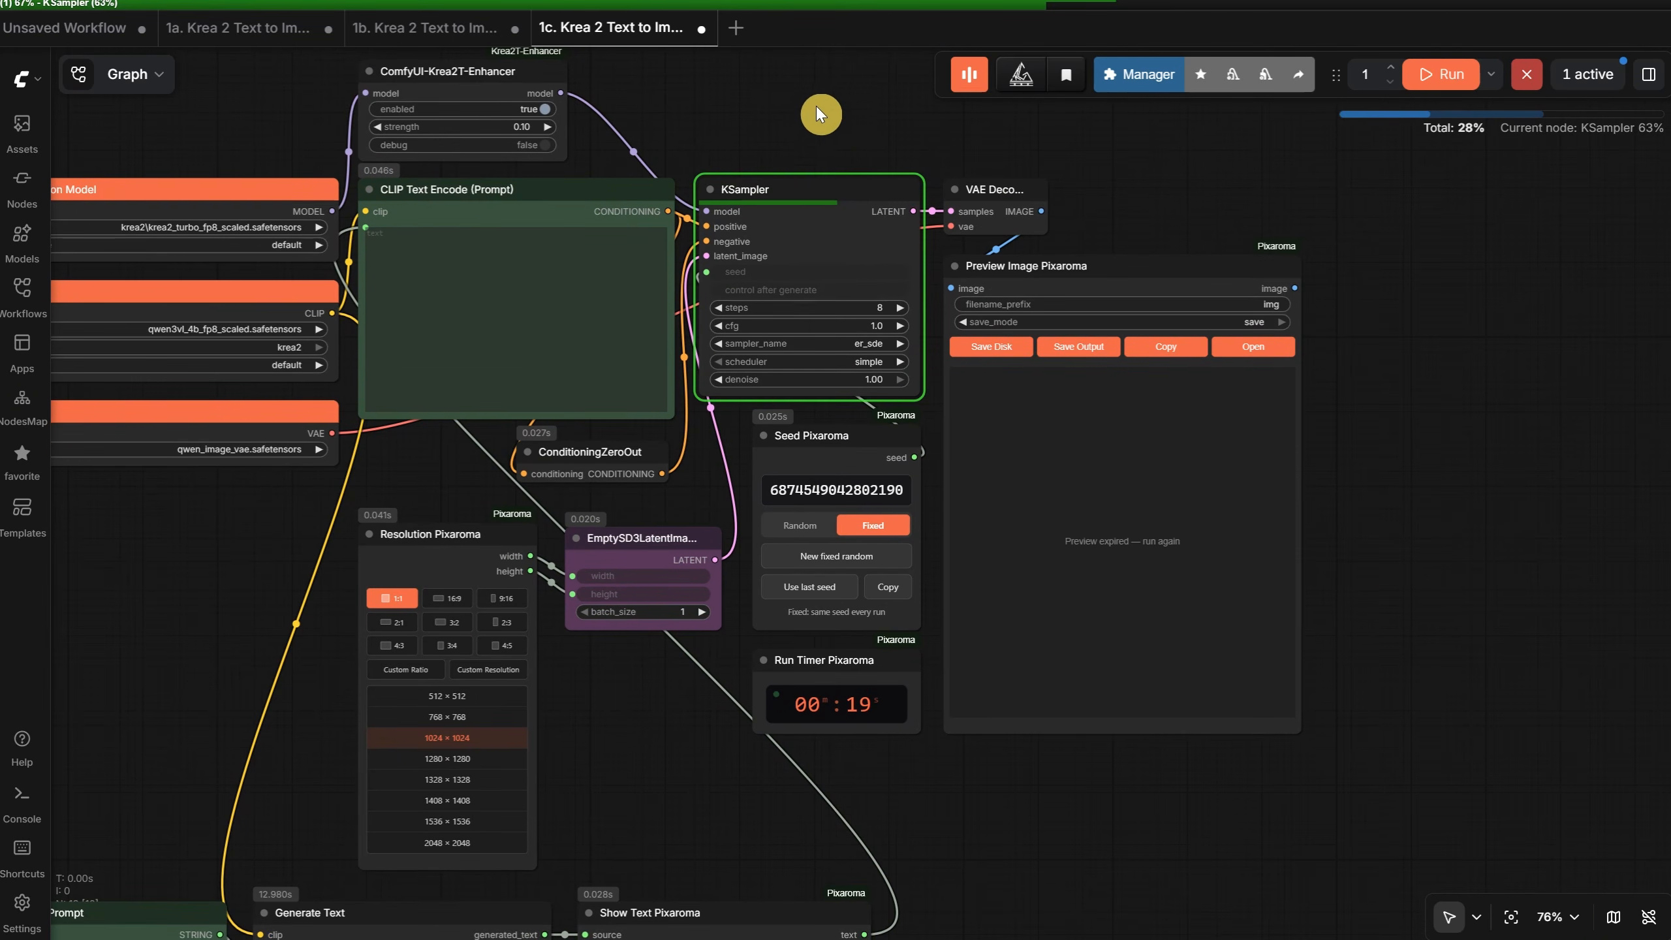
{"action": "scroll", "coordinate": [1377, 570], "scroll_direction": "up", "scroll_amount": 3}
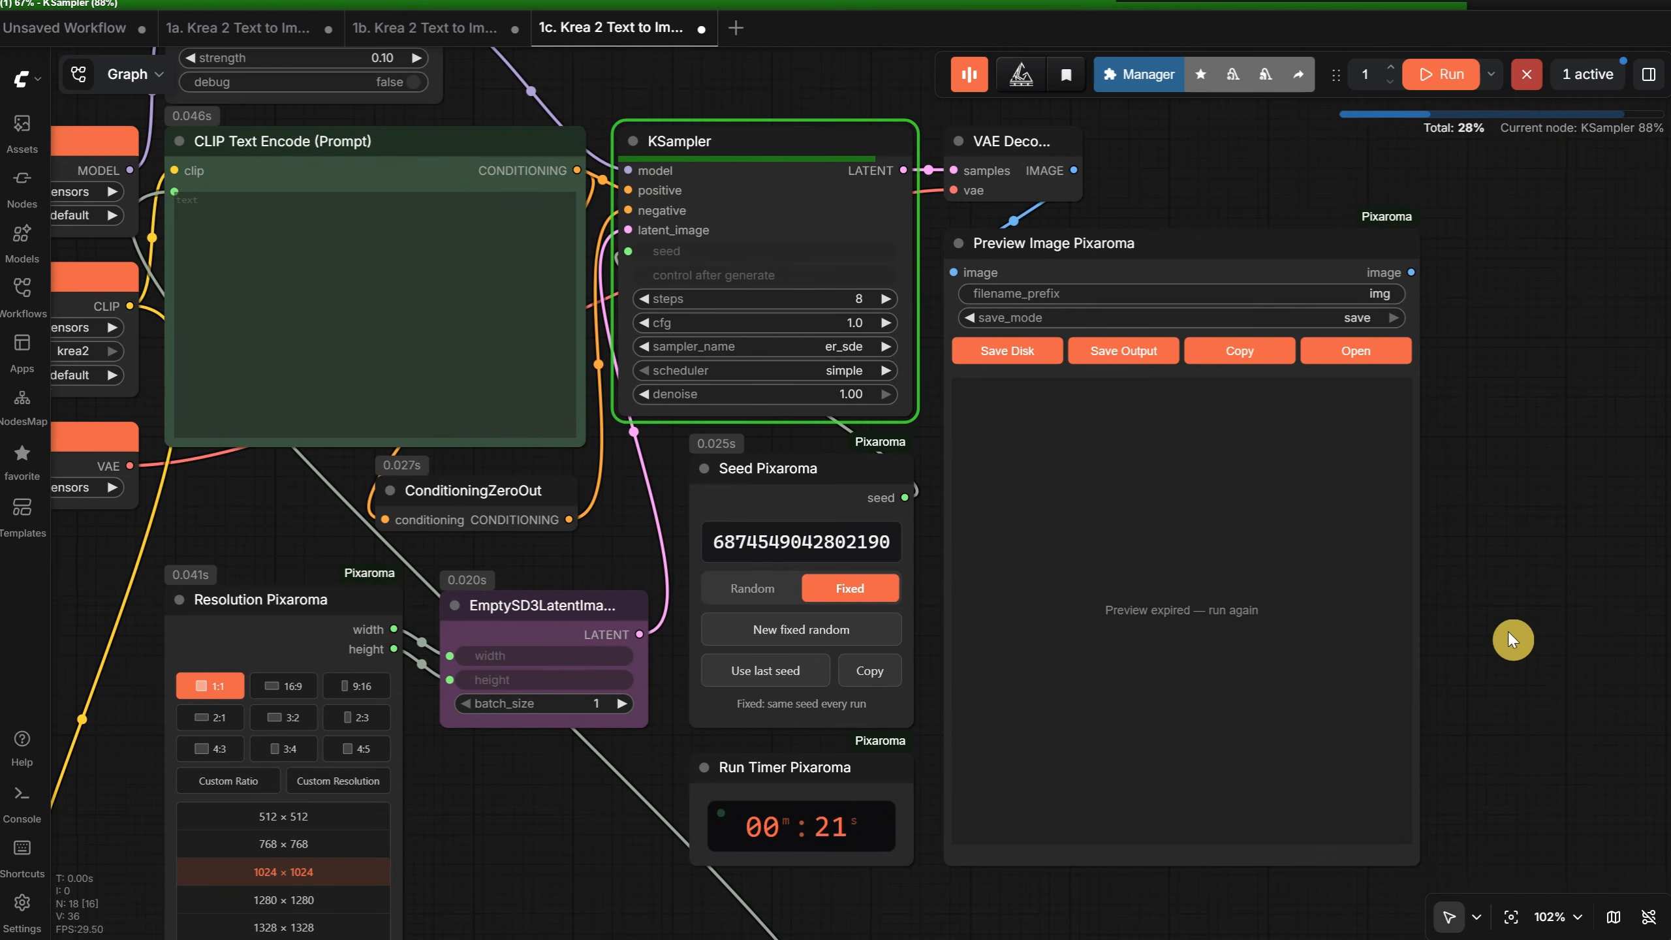
{"action": "left_click_drag", "start_coordinate": [1523, 635], "coordinate": [1548, 592]}
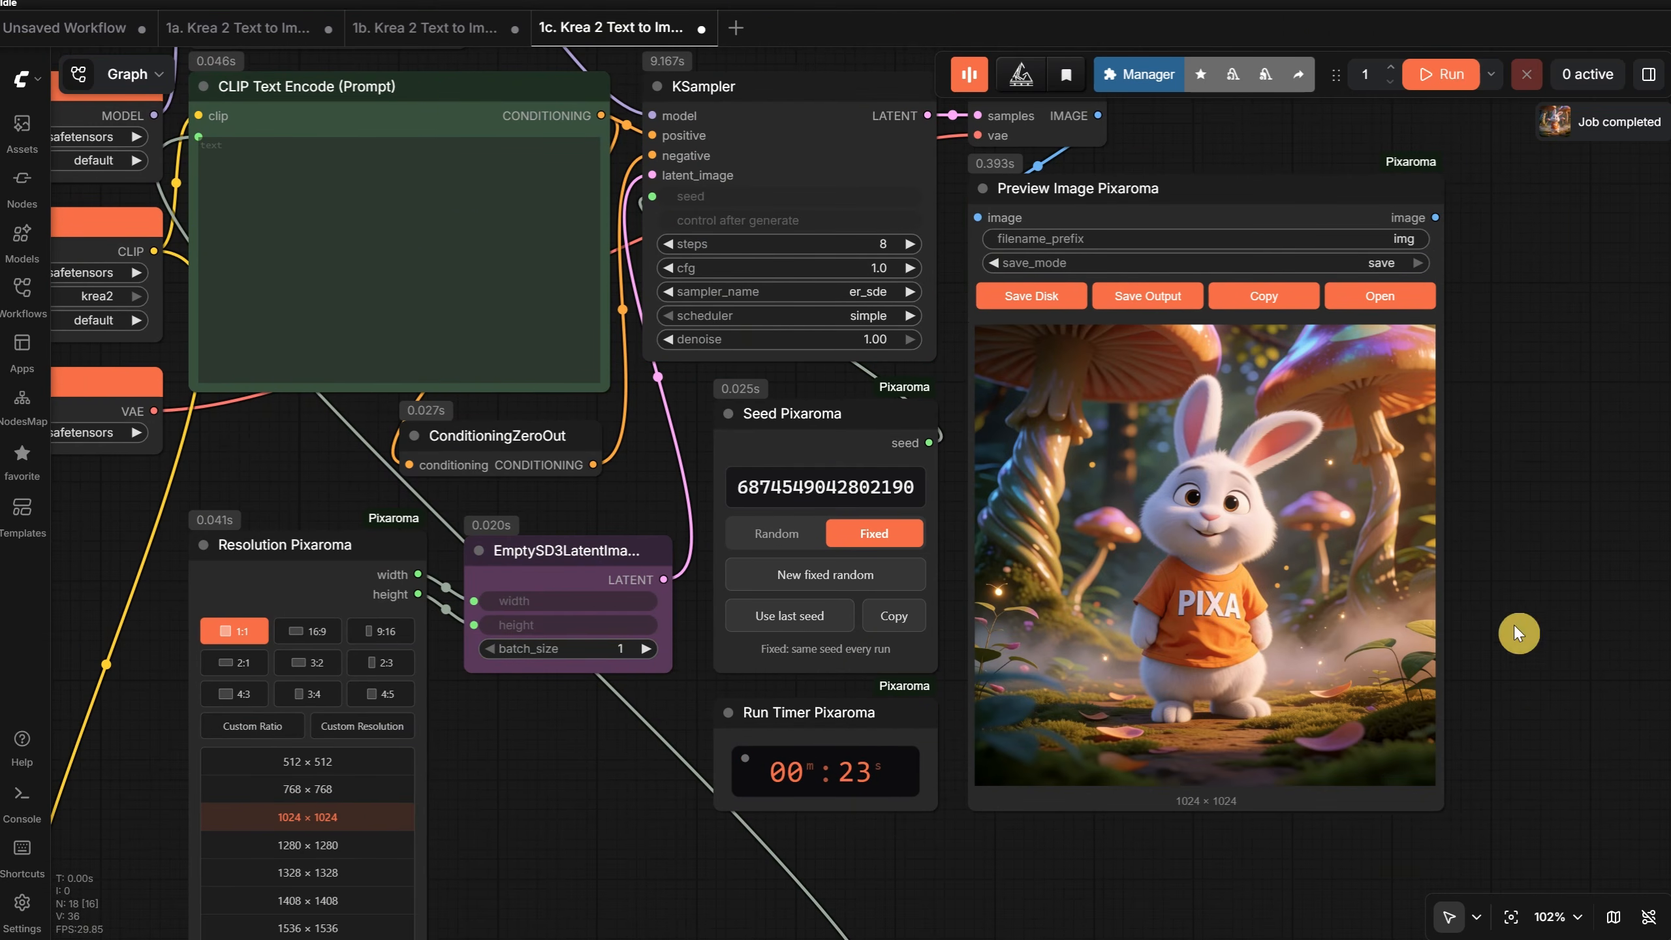
{"action": "scroll", "coordinate": [1293, 548], "scroll_direction": "up", "scroll_amount": 9}
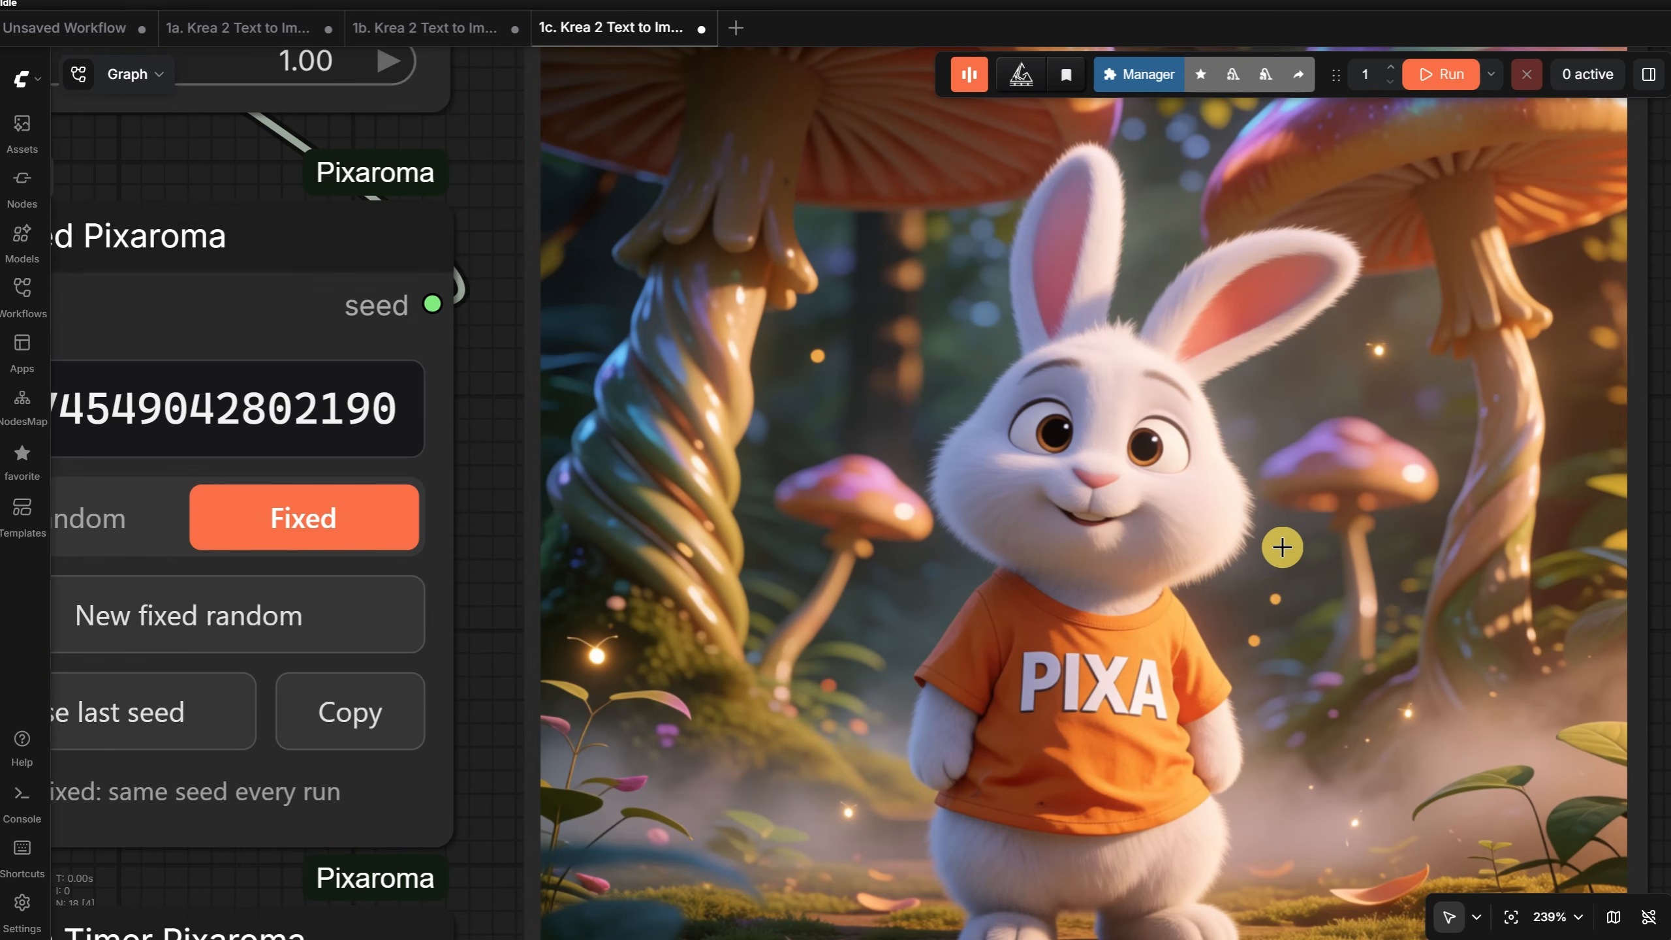
{"action": "scroll", "coordinate": [1283, 529], "scroll_direction": "down", "scroll_amount": 8}
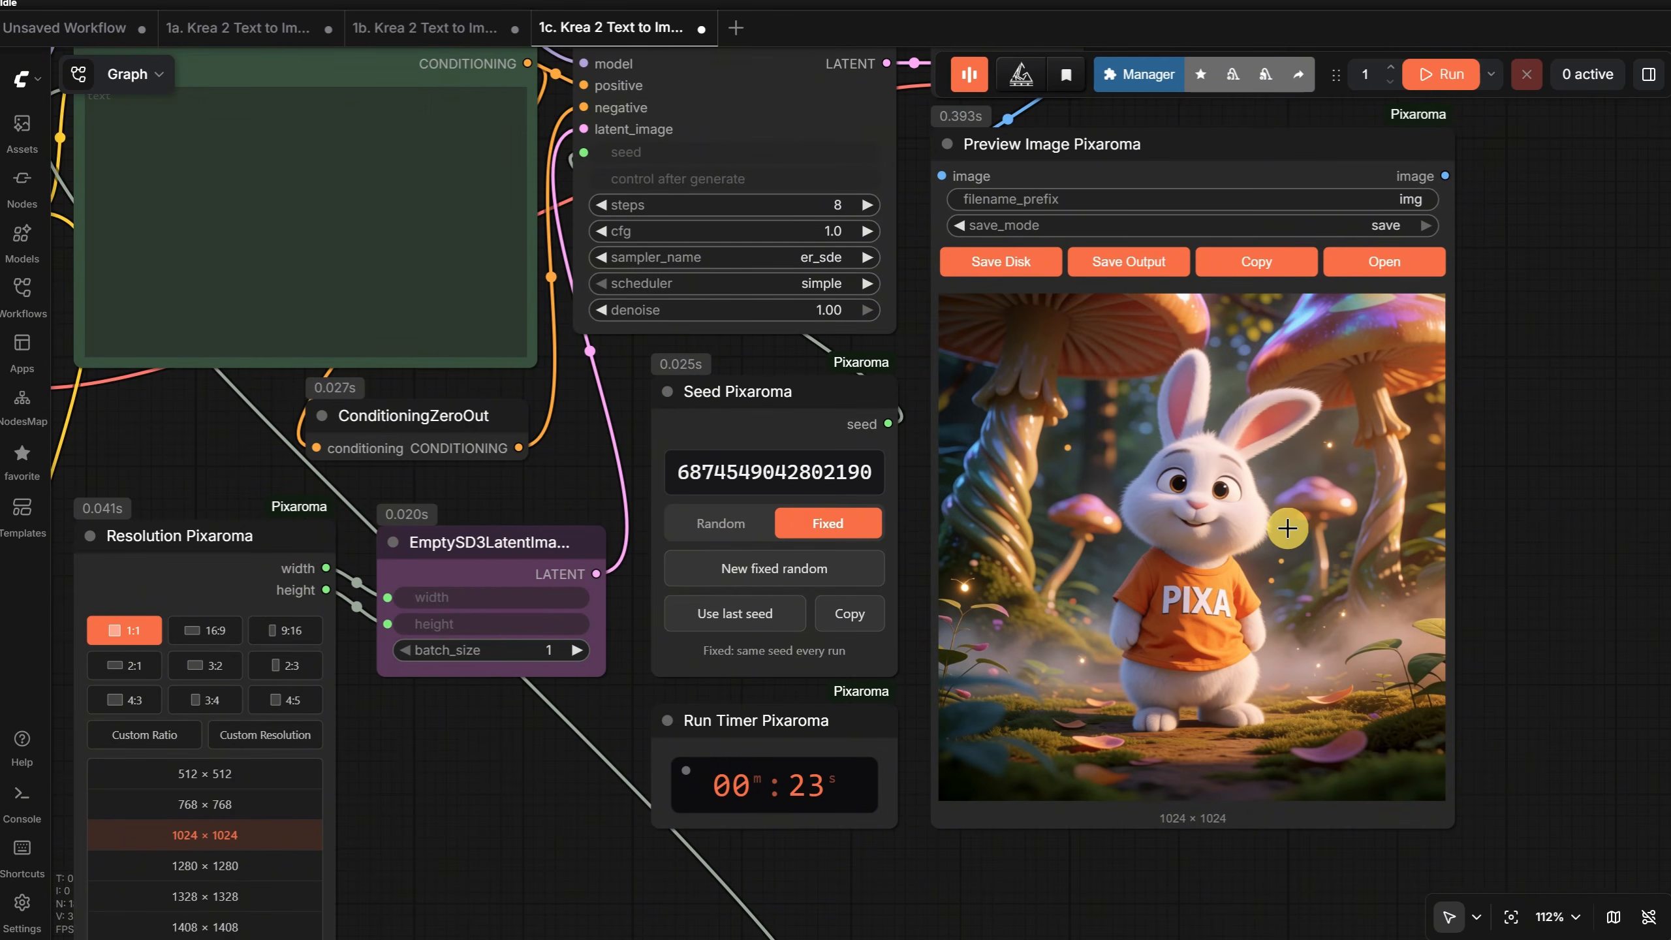
{"action": "scroll", "coordinate": [1290, 529], "scroll_direction": "down", "scroll_amount": 5}
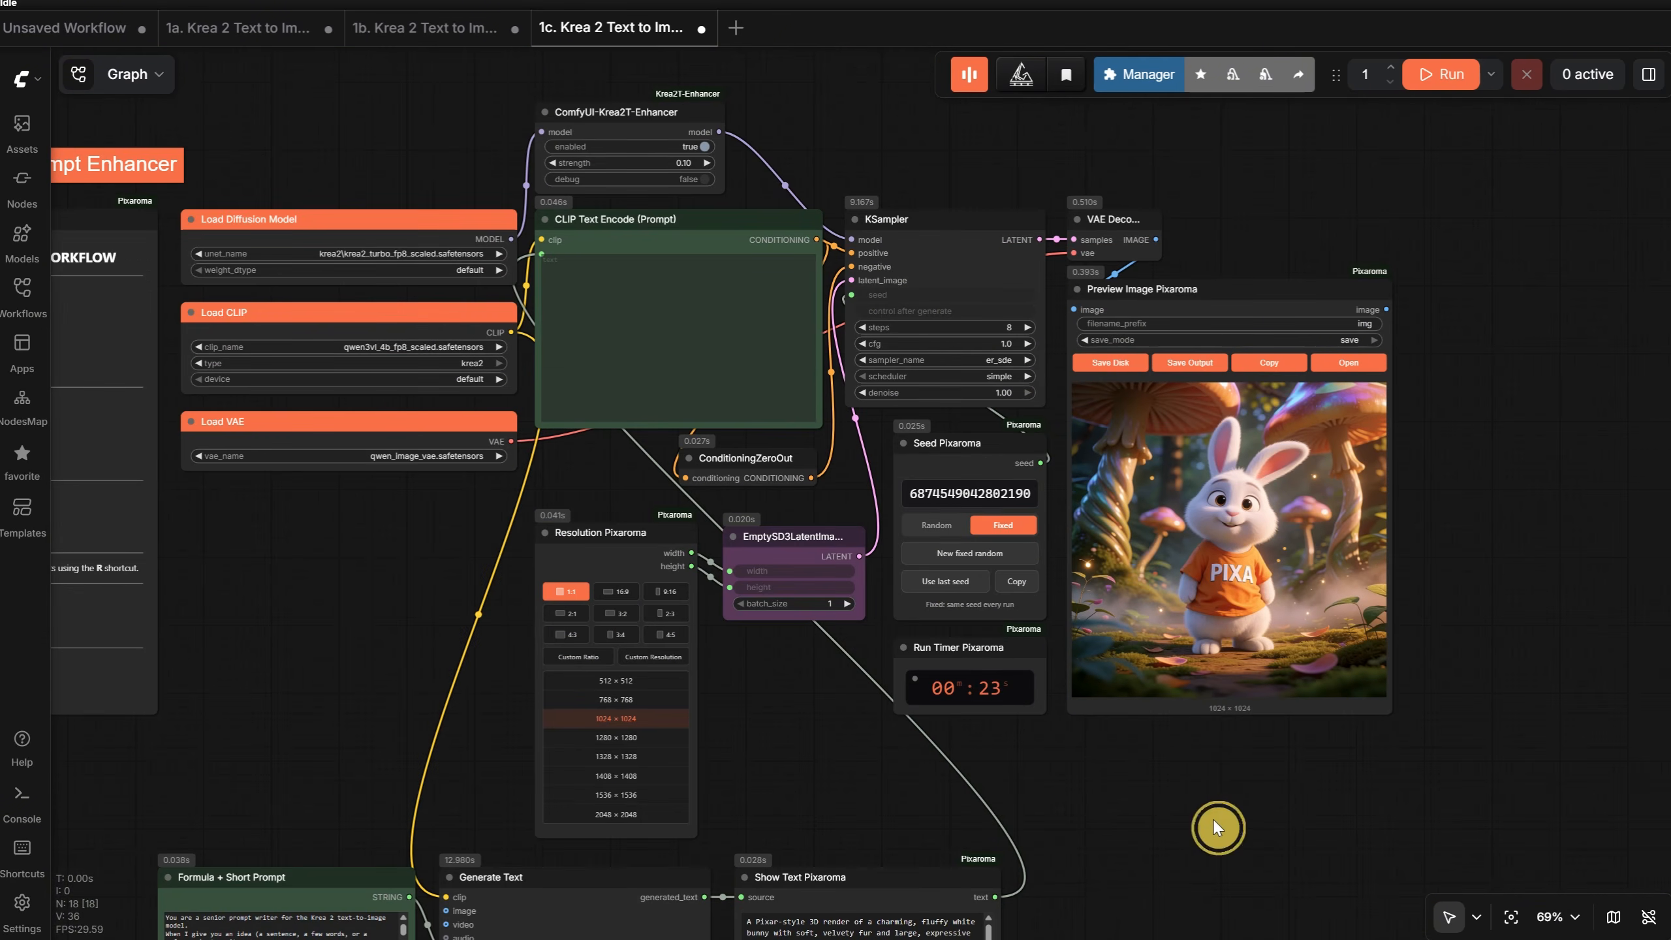
- Rerun the workflow with the fixed seed, switch Seed Pixaroma to Random, and run it again for a new image
{"action": "scroll", "coordinate": [1217, 816], "scroll_direction": "down", "scroll_amount": 2}
{"action": "left_click", "coordinate": [1442, 76]}
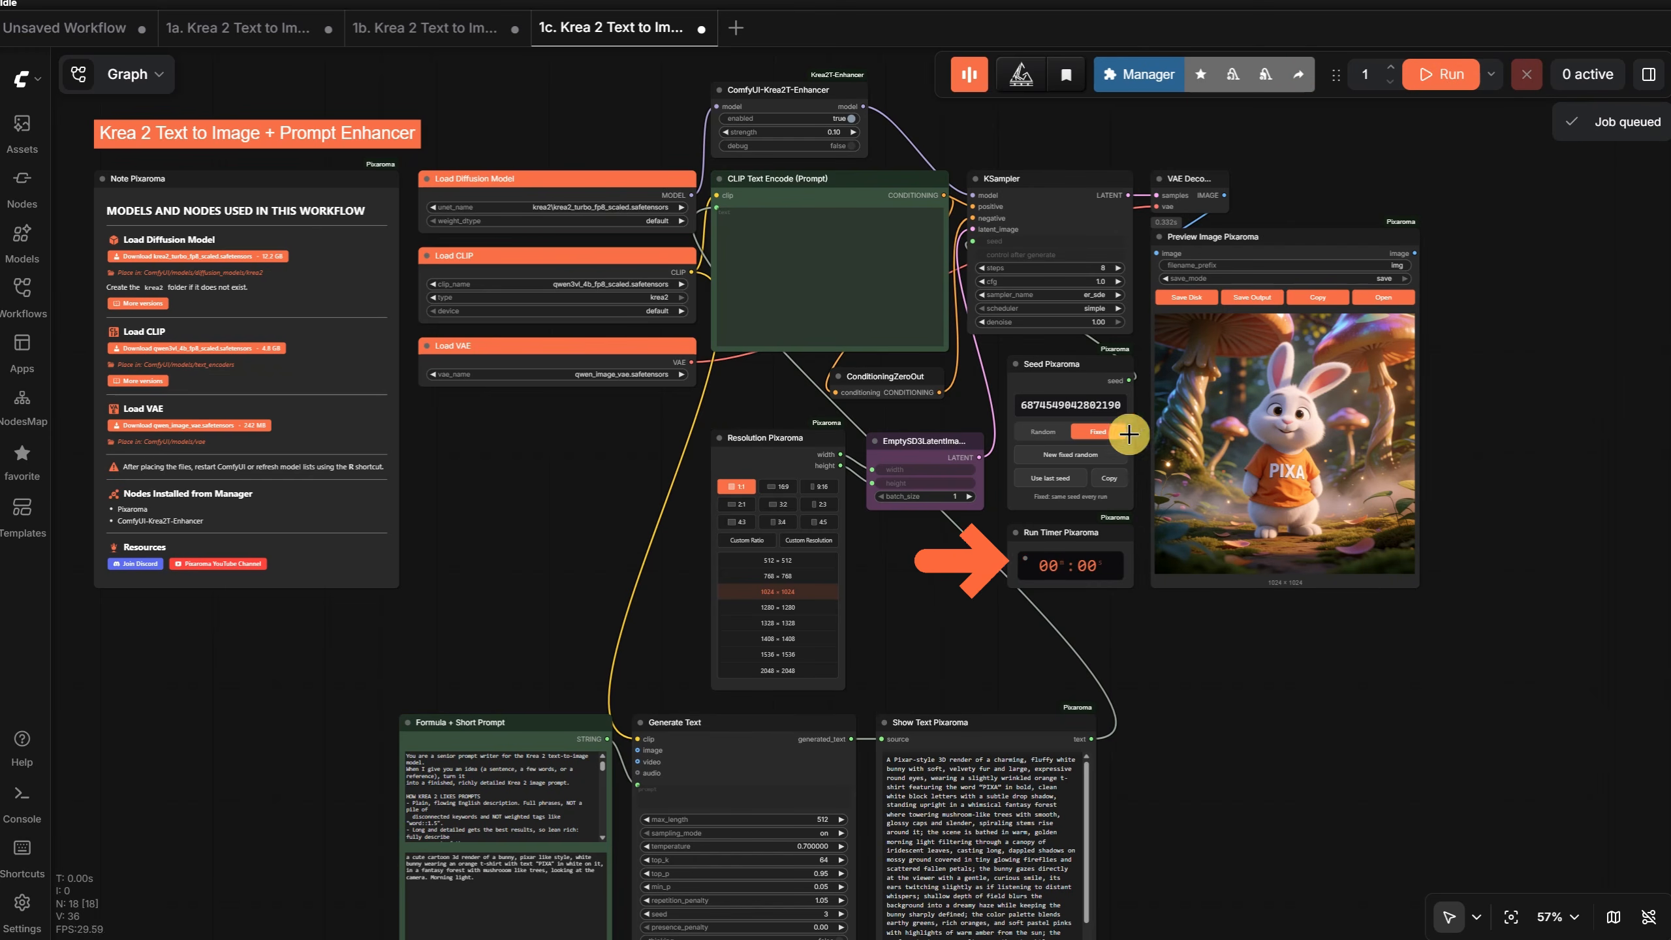
{"action": "left_click", "coordinate": [1043, 431]}
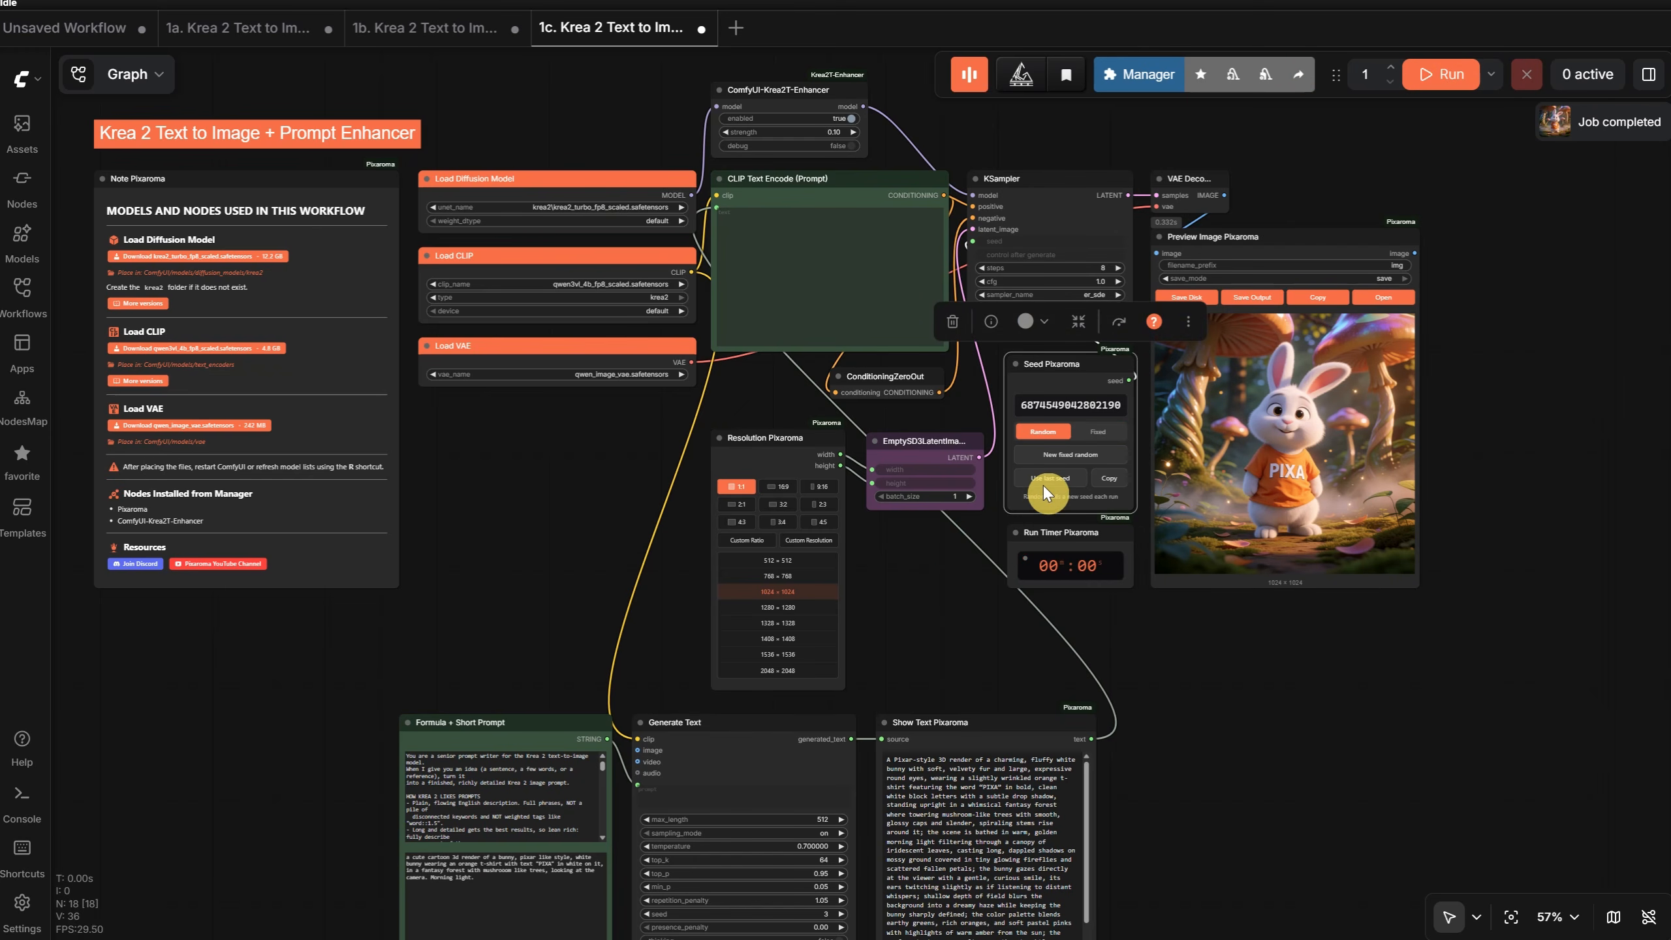
{"action": "left_click", "coordinate": [1449, 76]}
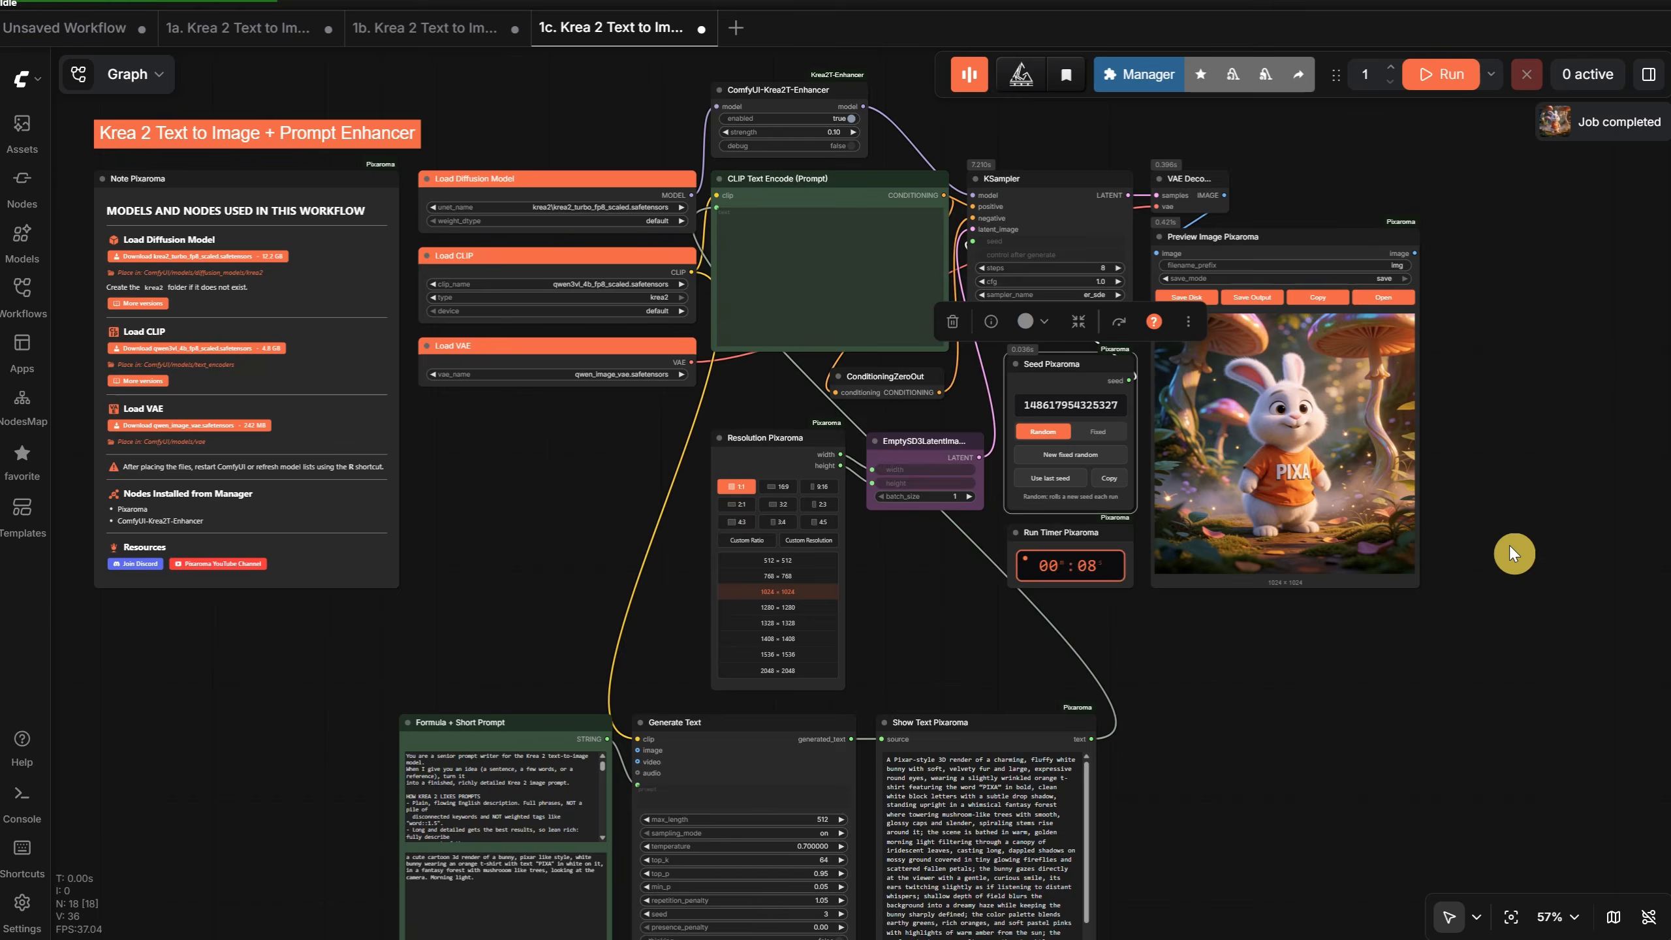
{"action": "scroll", "coordinate": [1338, 461], "scroll_direction": "up", "scroll_amount": 8}
{"action": "scroll", "coordinate": [1412, 493], "scroll_direction": "down", "scroll_amount": 6}
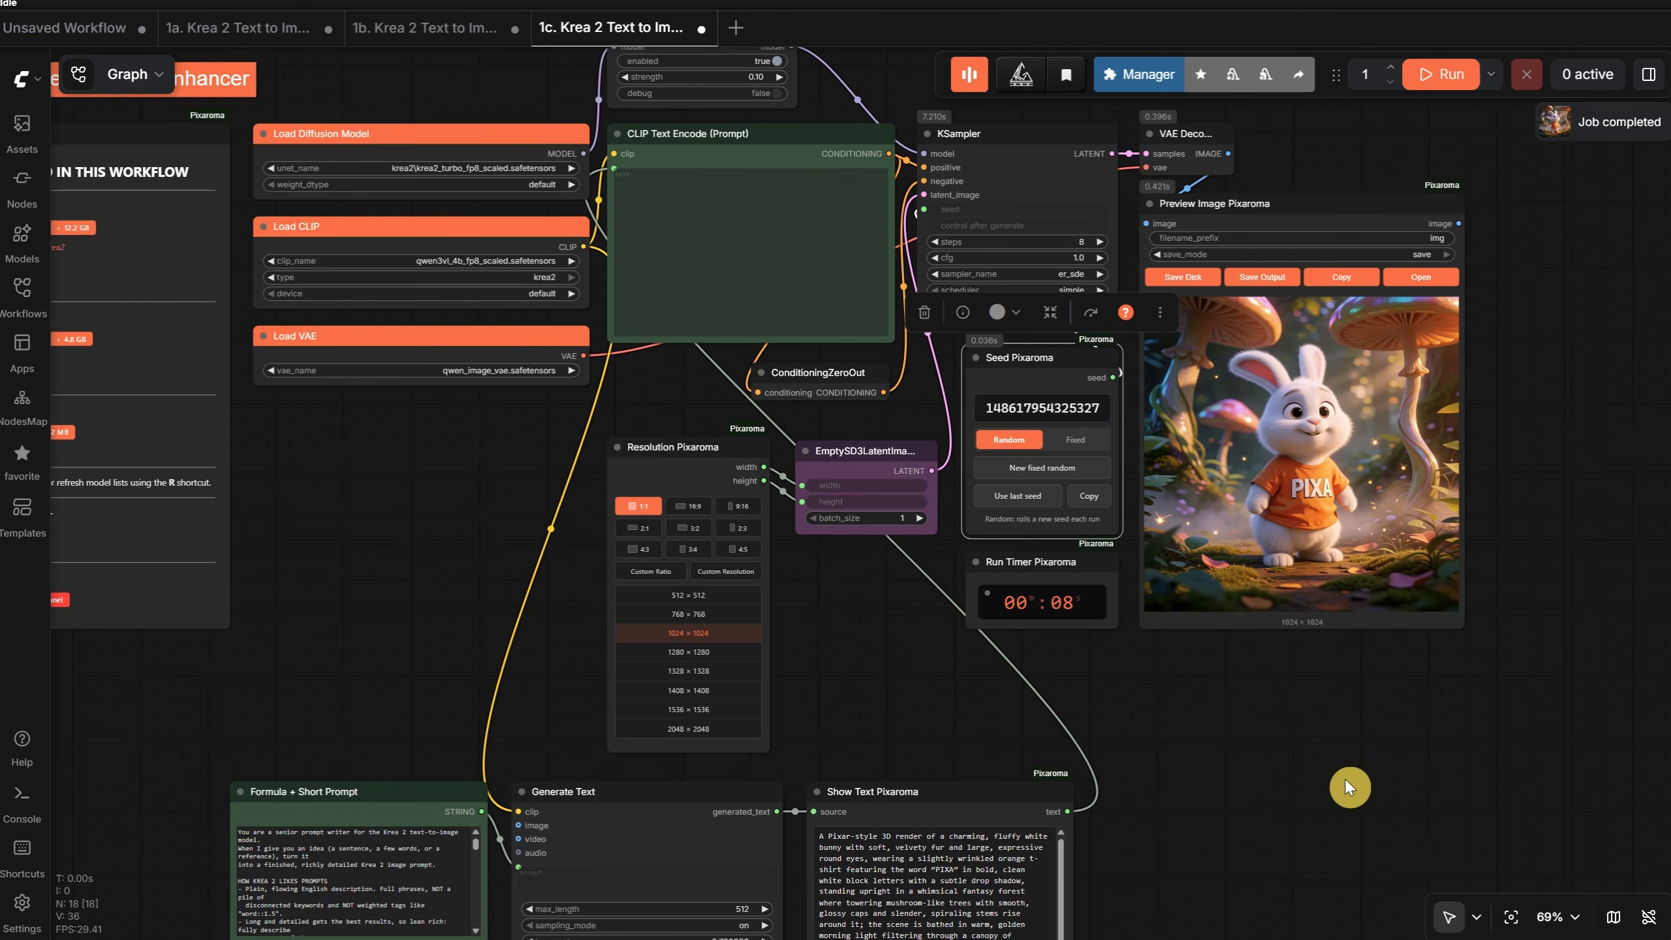
- Set the Generate Text seed to 4, run the workflow and inspect the new bunny image
{"action": "left_click_drag", "start_coordinate": [1346, 781], "coordinate": [1405, 493]}
{"action": "scroll", "coordinate": [1310, 600], "scroll_direction": "up", "scroll_amount": 4}
{"action": "left_click_drag", "start_coordinate": [1318, 549], "coordinate": [1575, 384]}
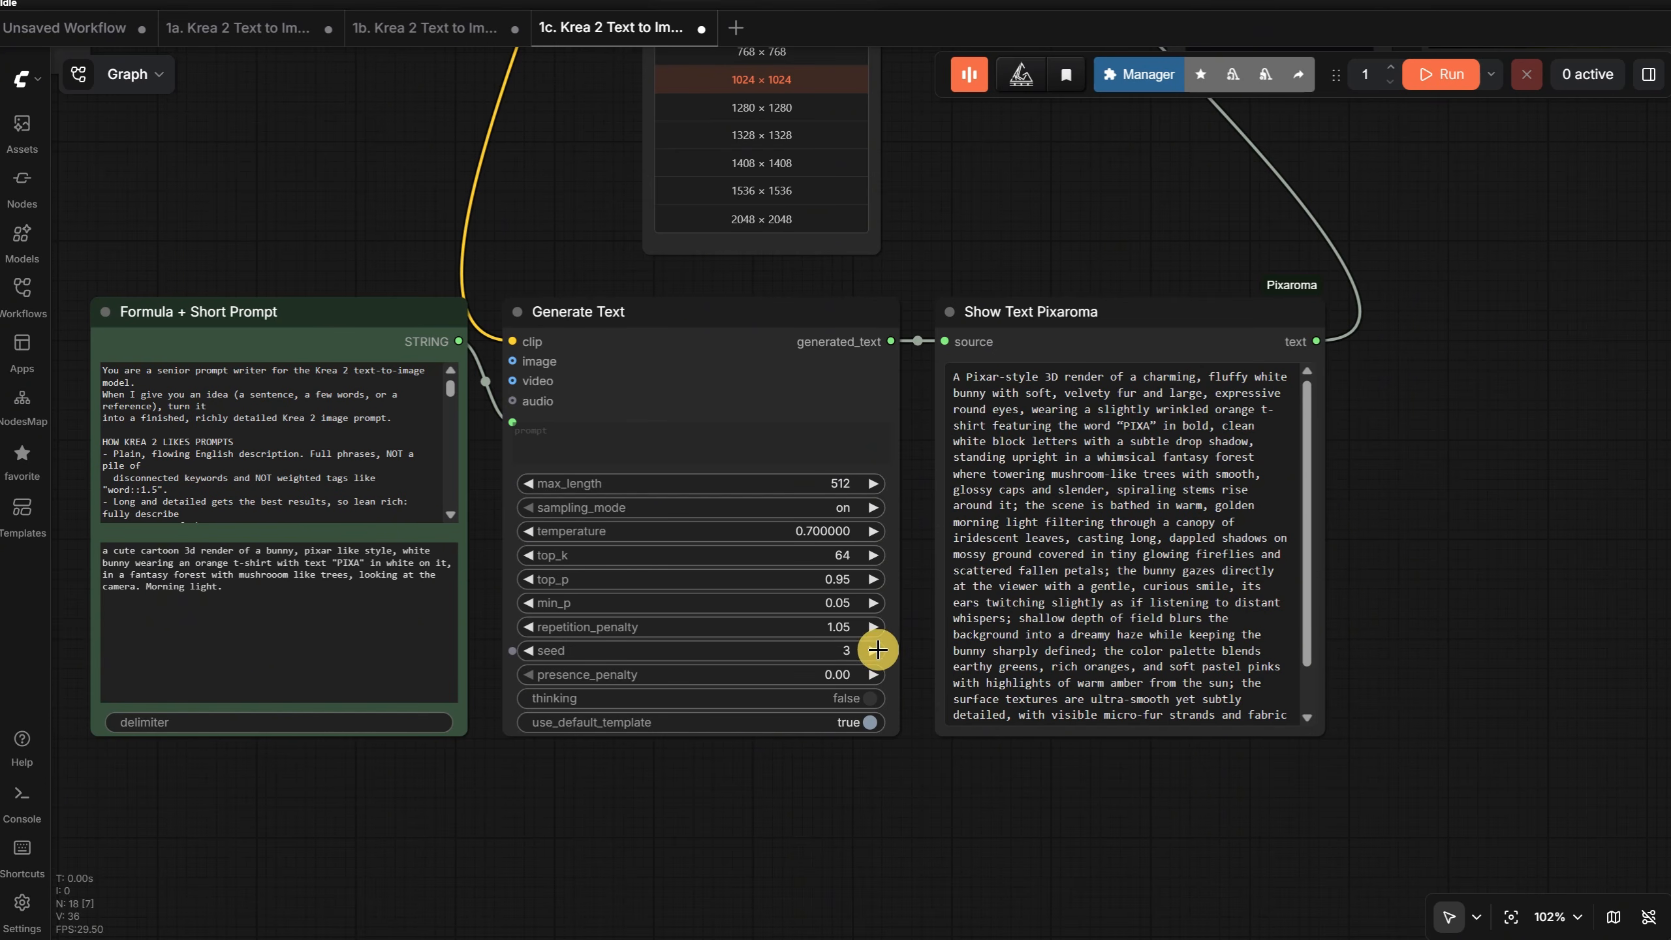
{"action": "scroll", "coordinate": [1481, 567], "scroll_direction": "down", "scroll_amount": 5}
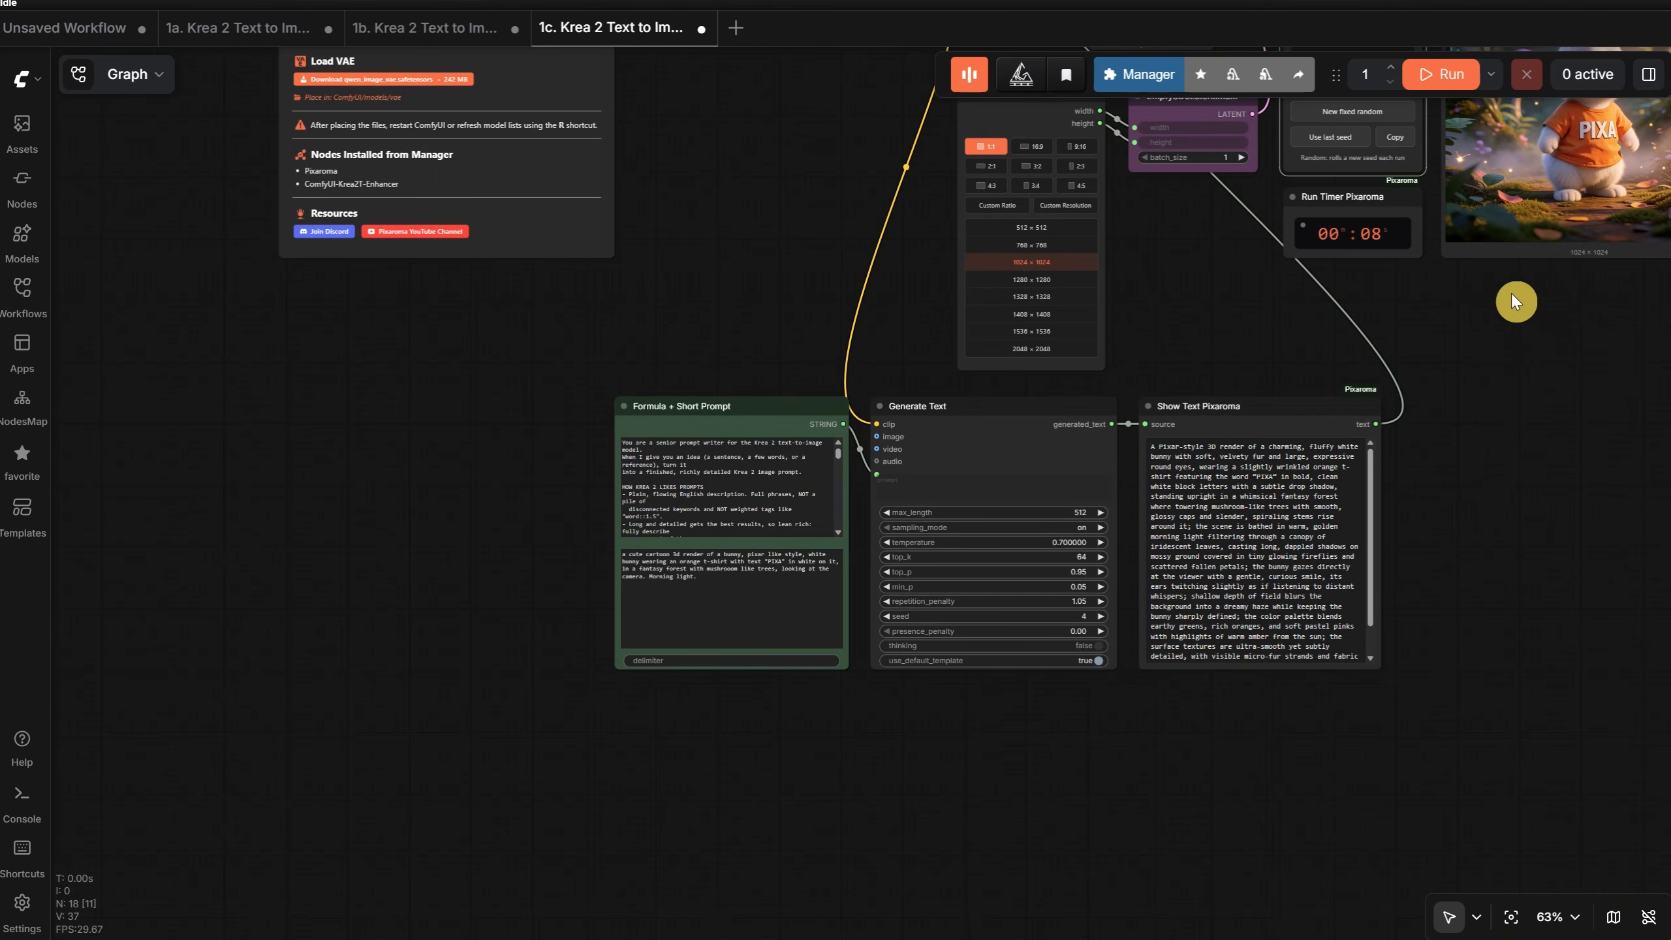
{"action": "left_click", "coordinate": [1443, 78]}
{"action": "key", "text": "."}
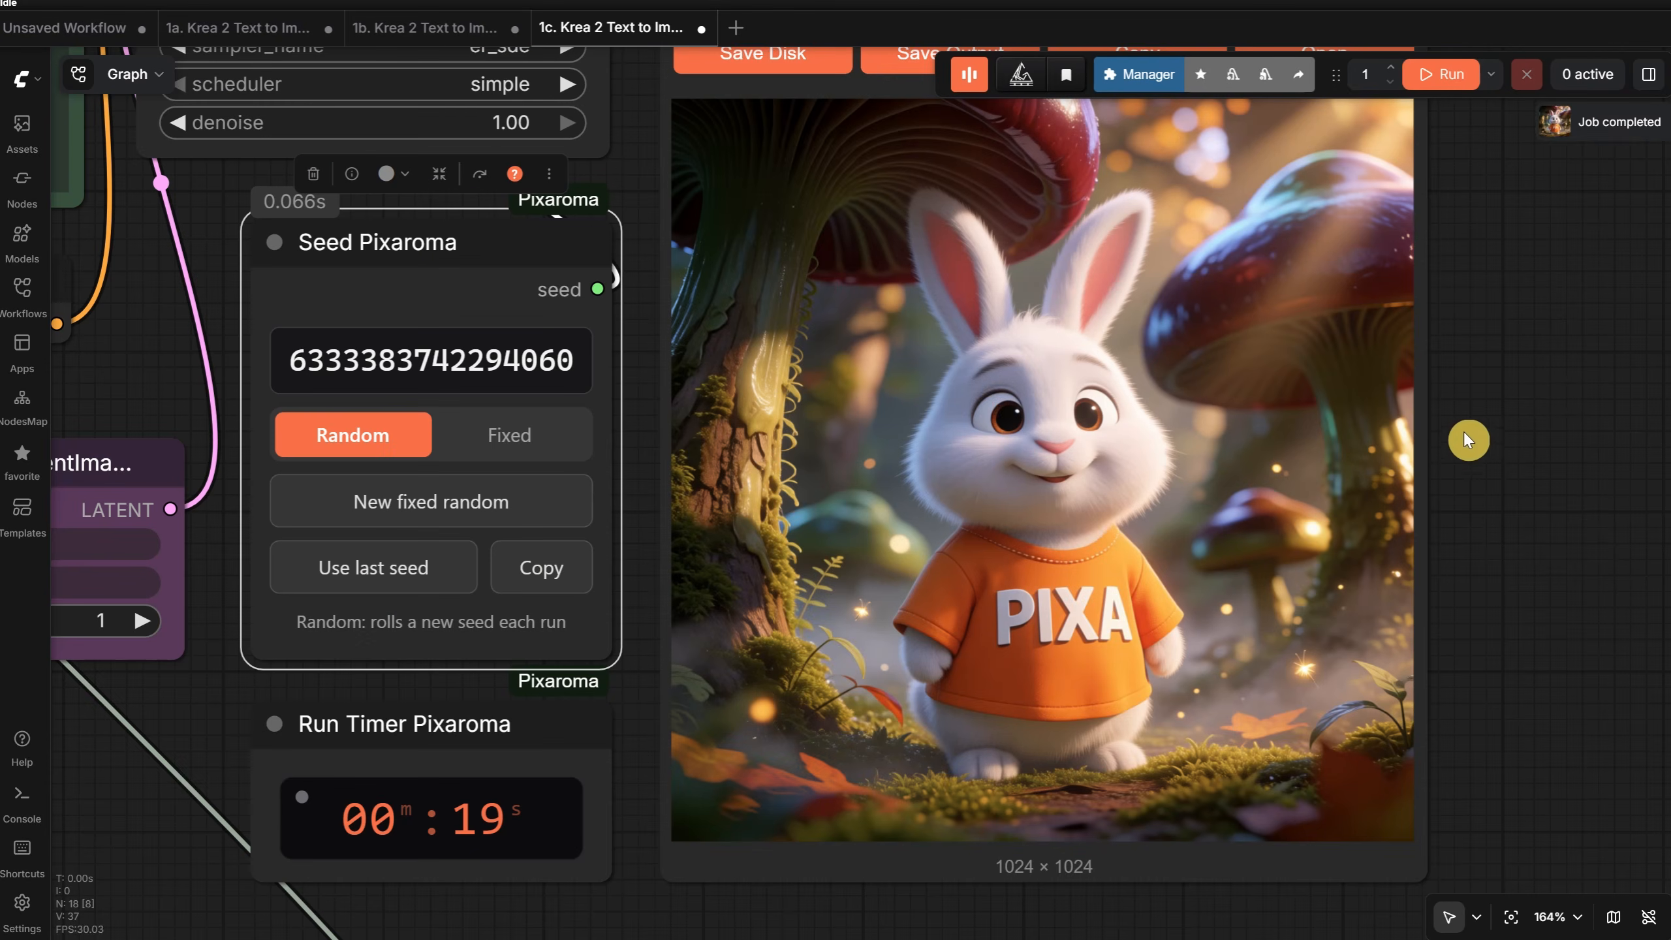
- Open the Ep24 workflow 1d. Krea 2 Text to Image - Simple Low Vram and hide the workflow list
{"action": "scroll", "coordinate": [1550, 413], "scroll_direction": "down", "scroll_amount": 10}
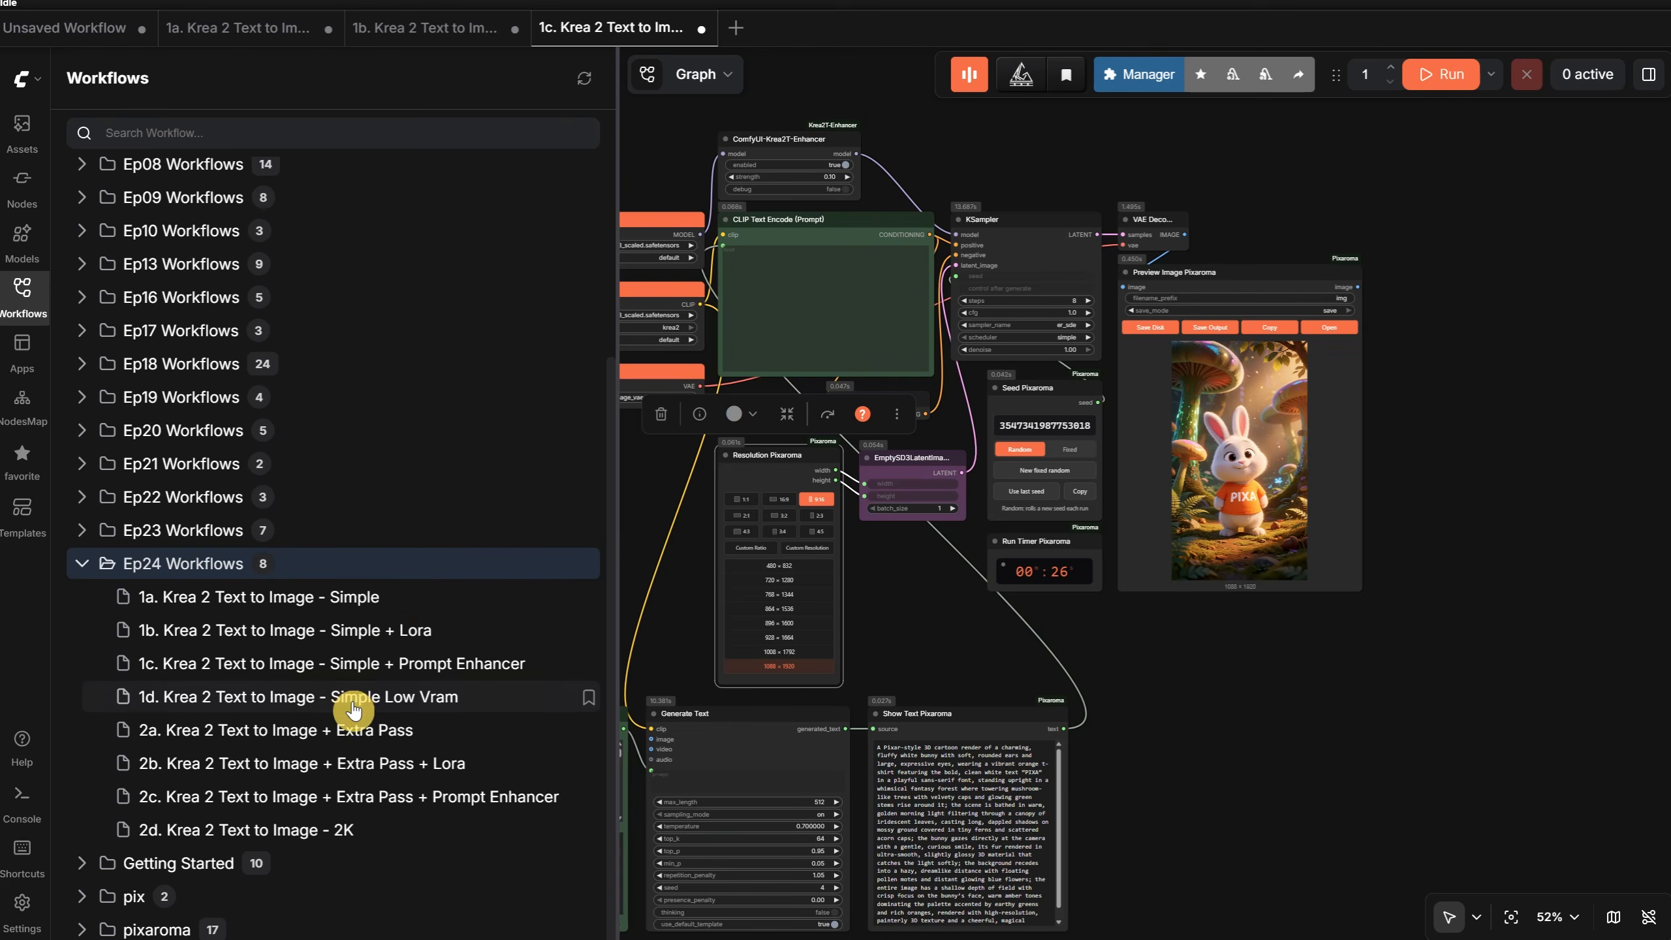
{"action": "left_click", "coordinate": [356, 699]}
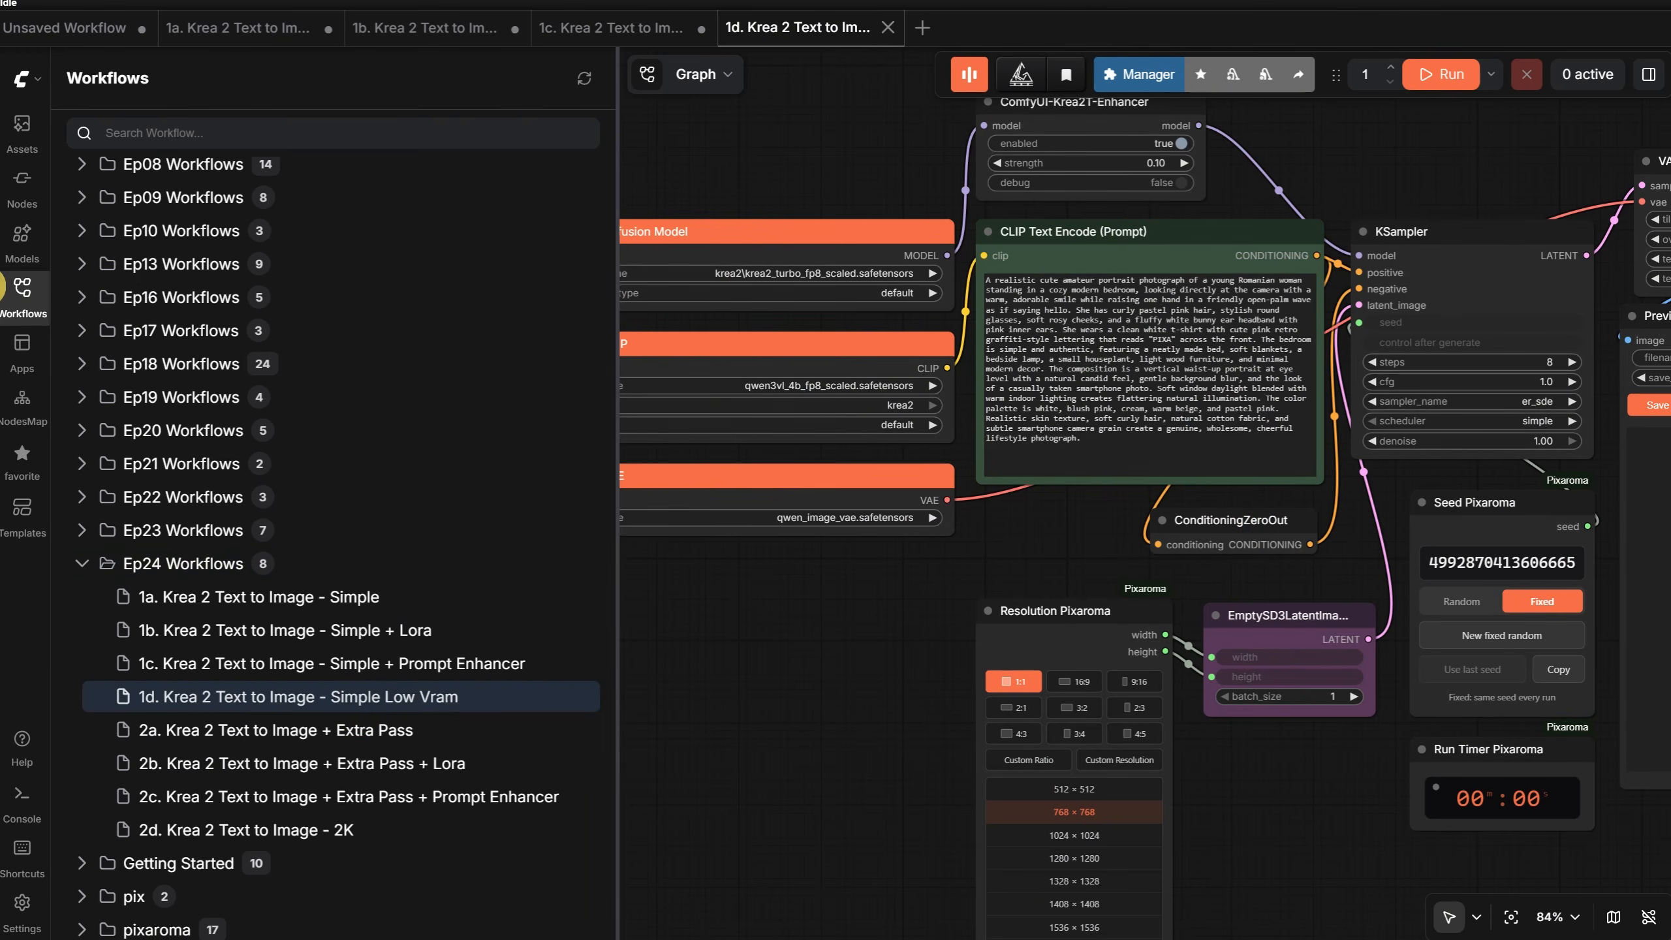
{"action": "left_click", "coordinate": [18, 300]}
- Try 1:1 at 768 × 768 and 1024 × 1024, and 16:9 at 832 × 480 and 1280 × 720, in Resolution Pixaroma
{"action": "scroll", "coordinate": [865, 826], "scroll_direction": "up", "scroll_amount": 5}
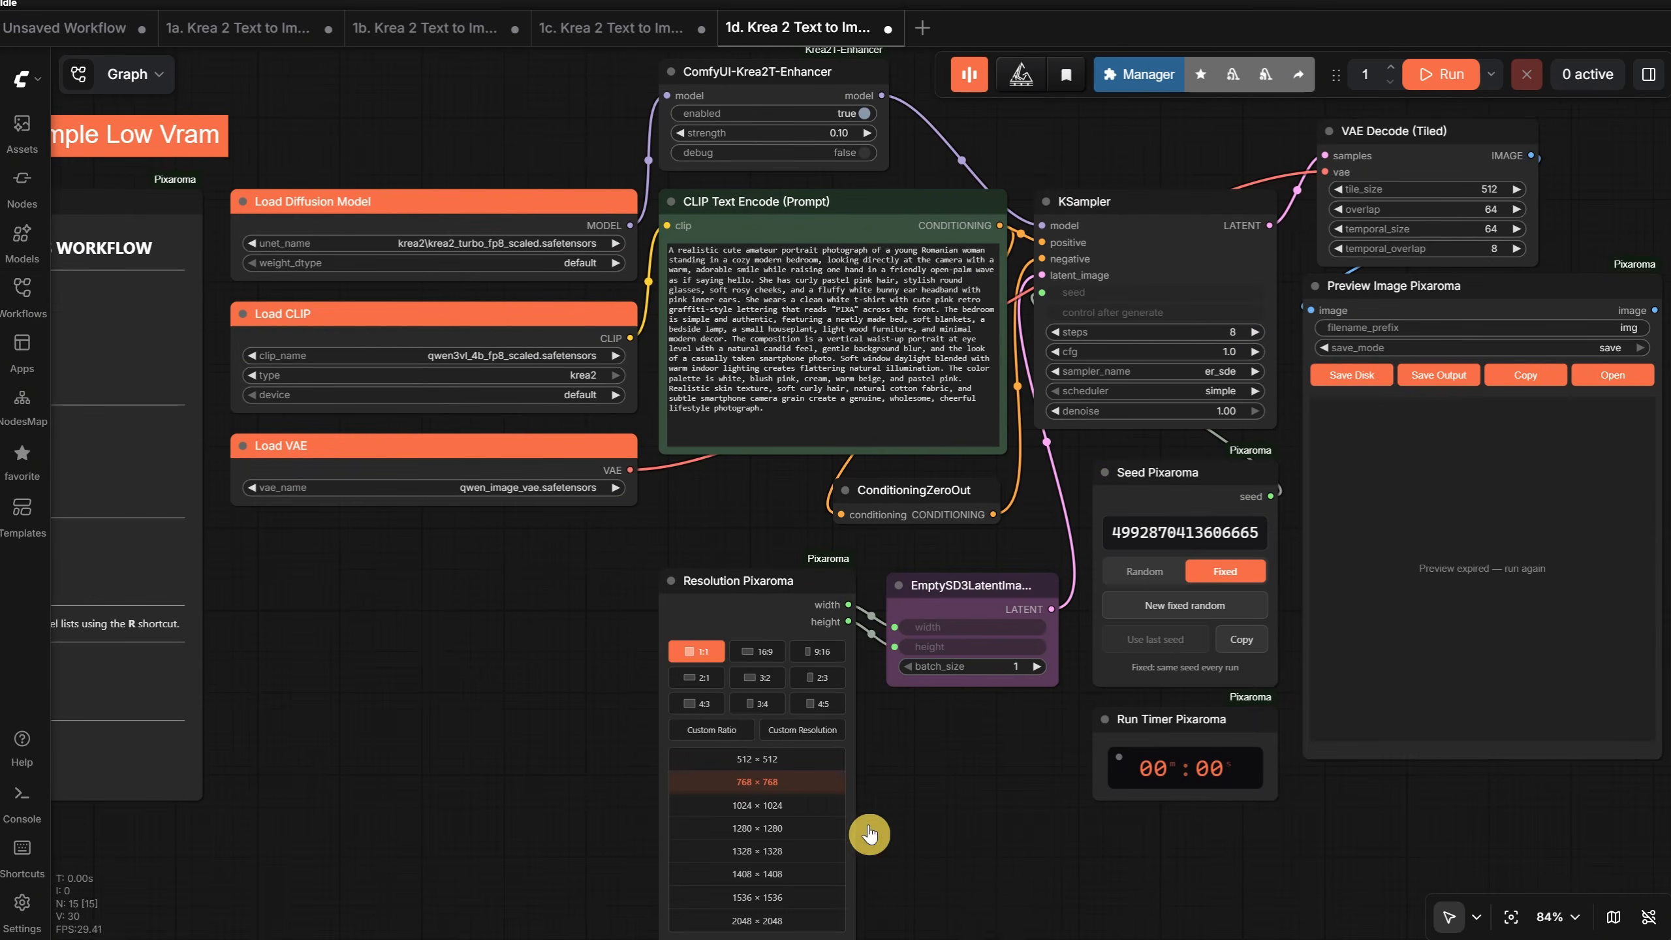
{"action": "left_click", "coordinate": [624, 729]}
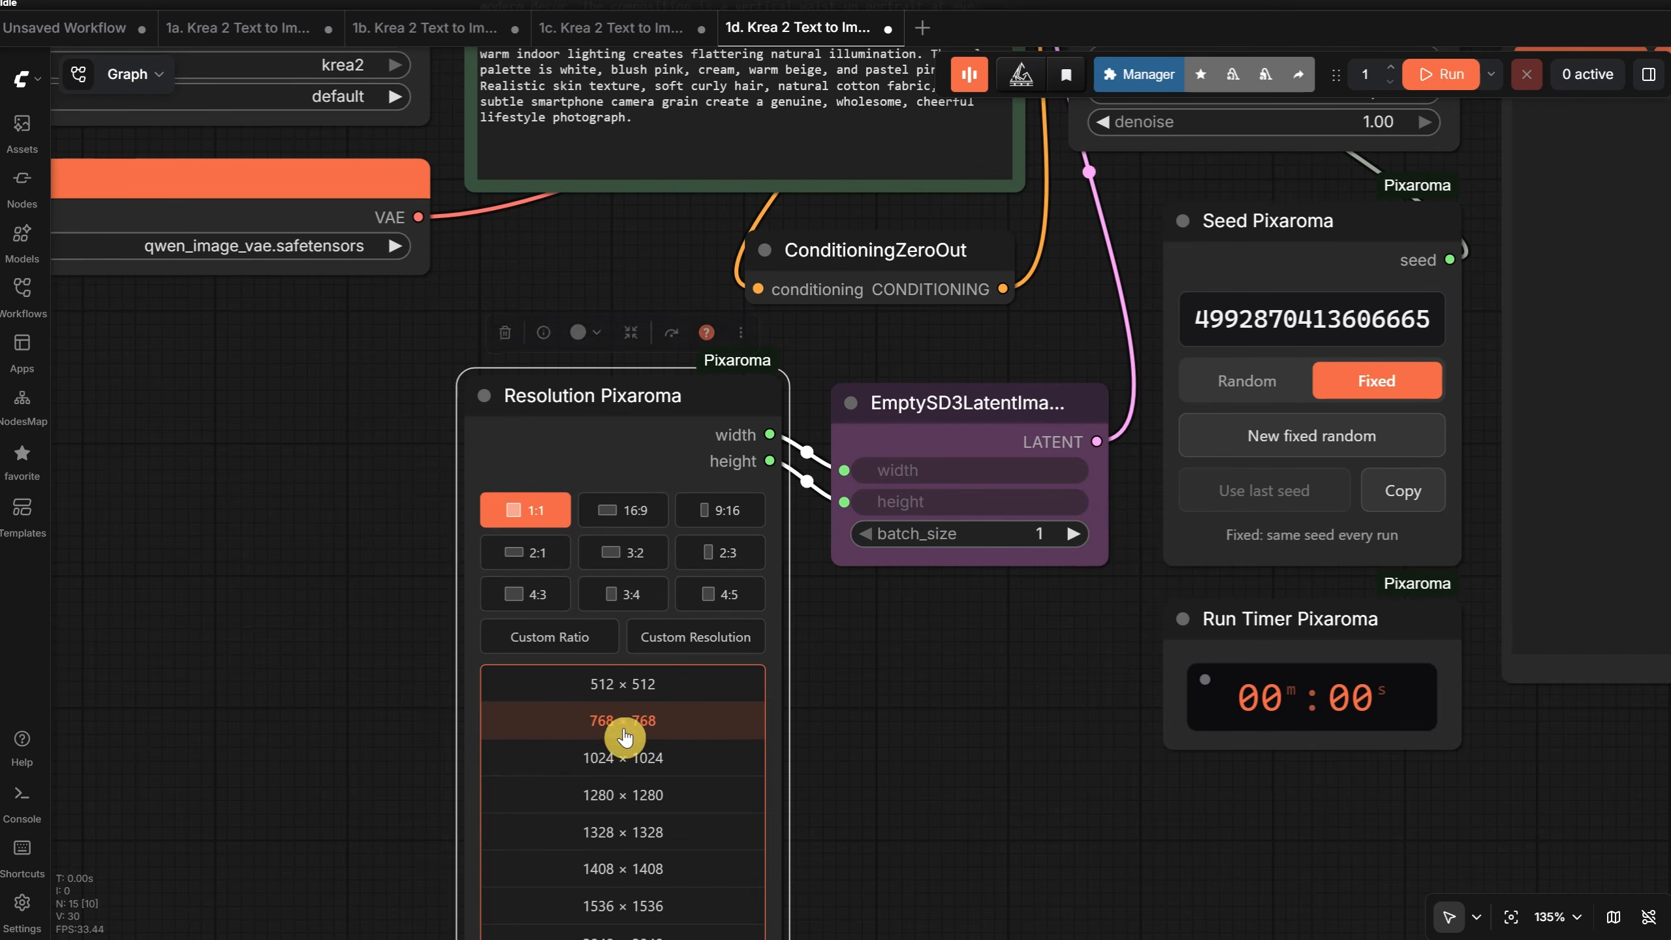
{"action": "left_click", "coordinate": [626, 758]}
{"action": "left_click", "coordinate": [631, 724]}
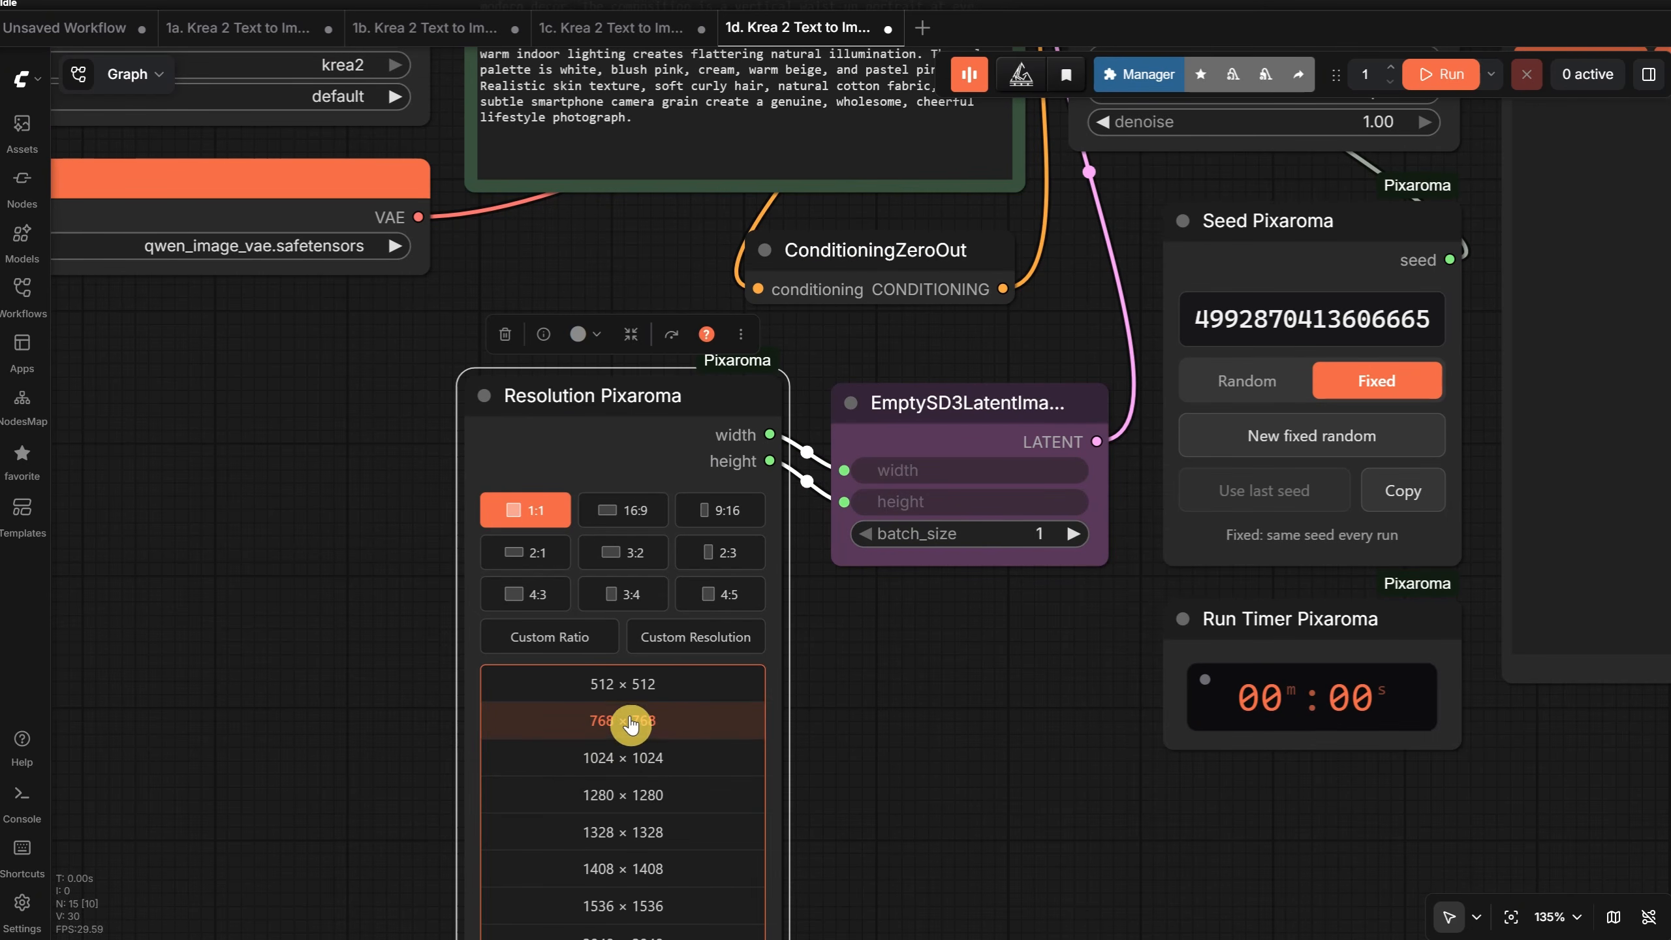
{"action": "left_click", "coordinate": [622, 517]}
{"action": "left_click", "coordinate": [645, 690]}
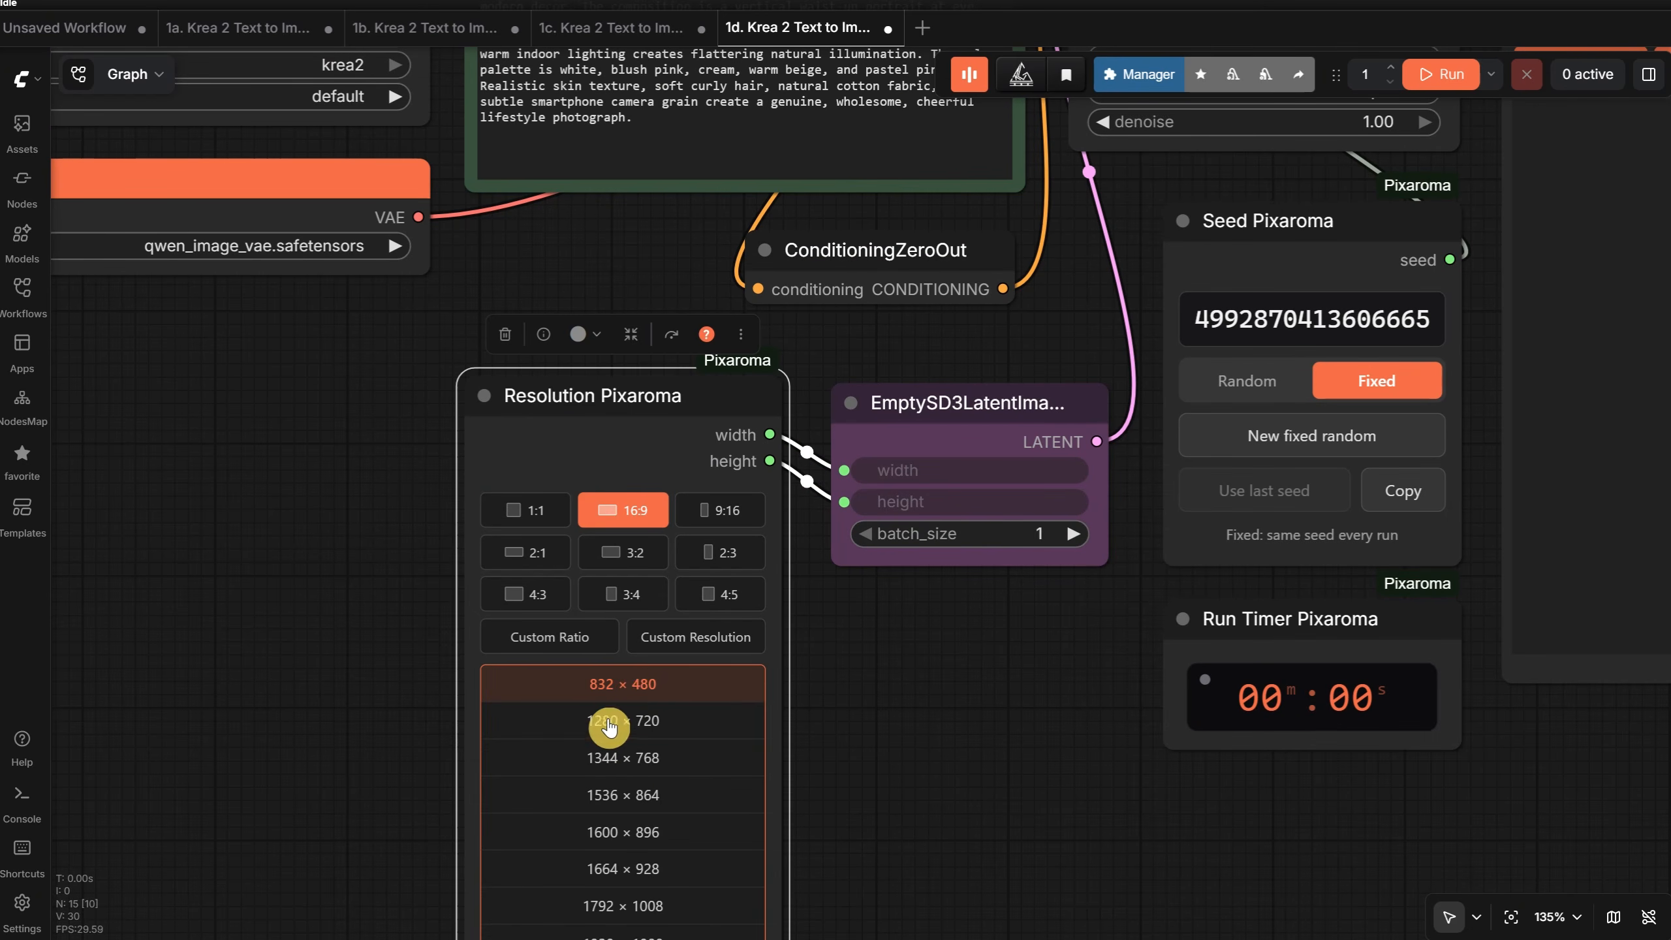
{"action": "left_click", "coordinate": [665, 734]}
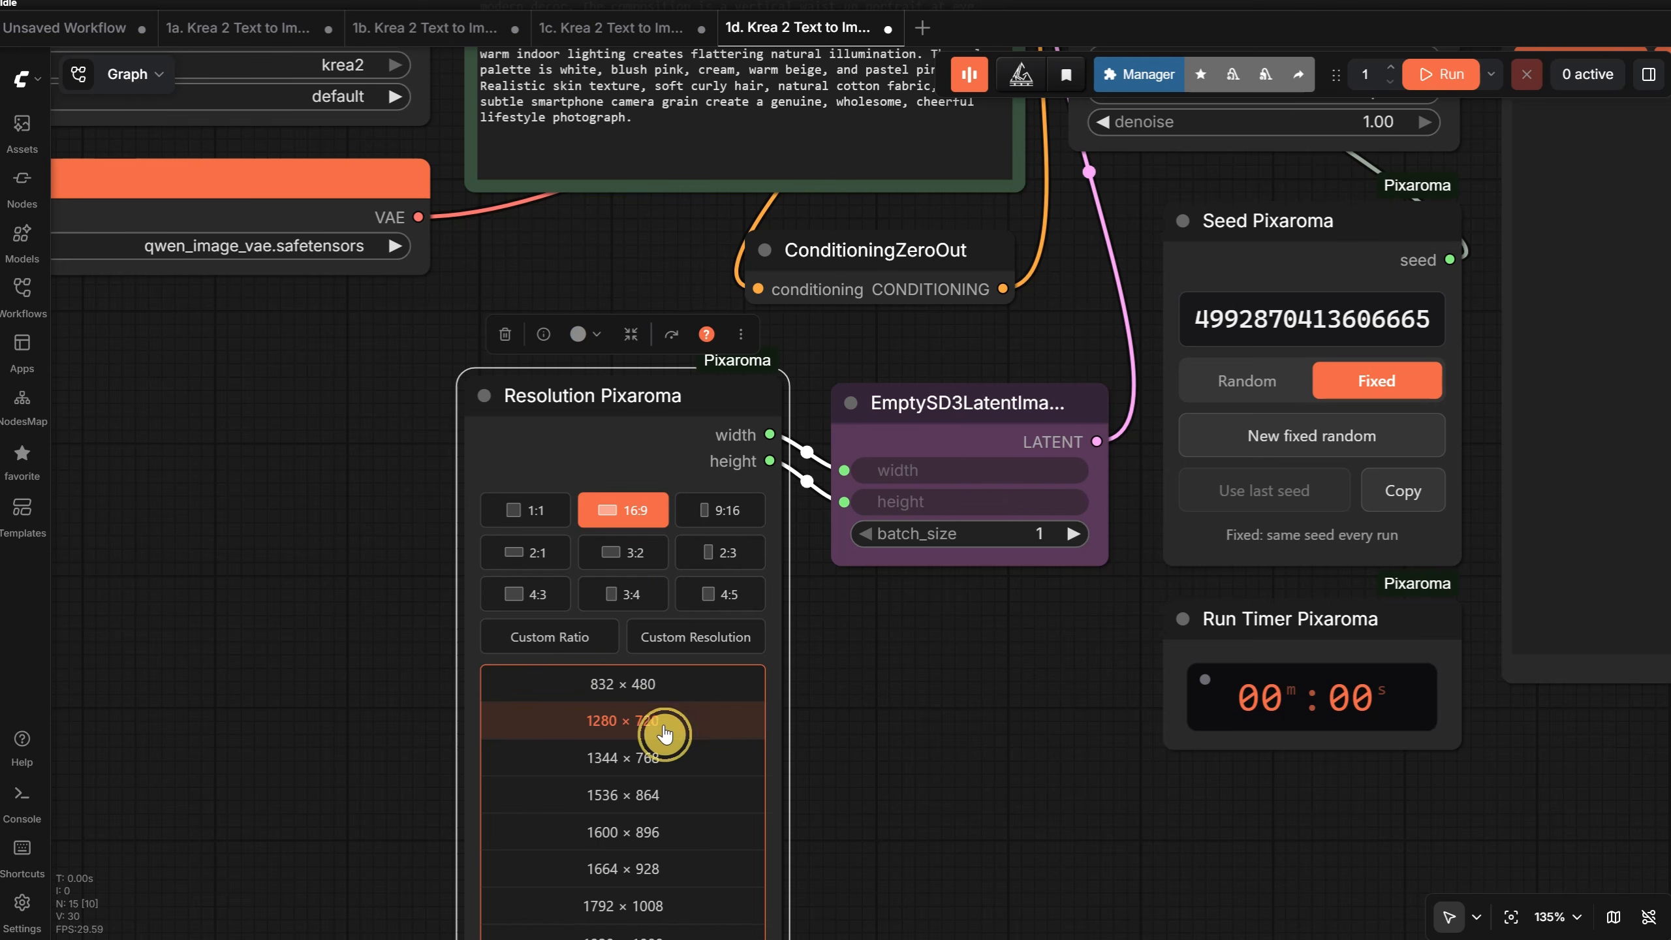
- Try the 9:16 ratio in Resolution Pixaroma, and set the resolution to 1:1 at 768 × 768
{"action": "left_click", "coordinate": [728, 517]}
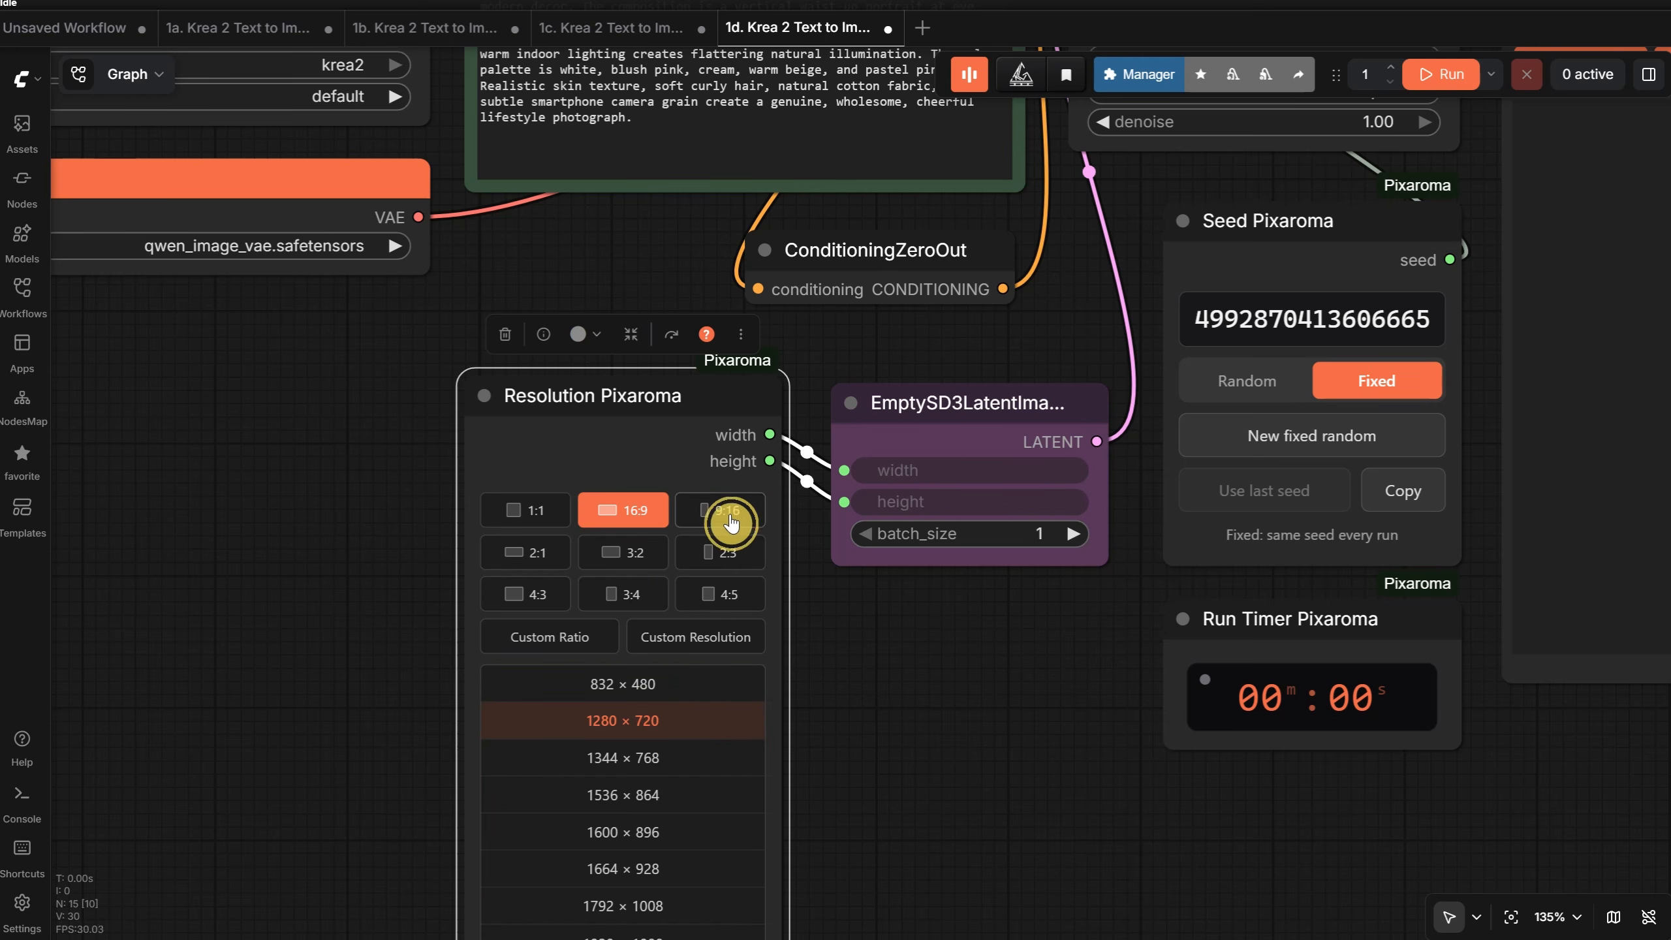
{"action": "left_click", "coordinate": [532, 519]}
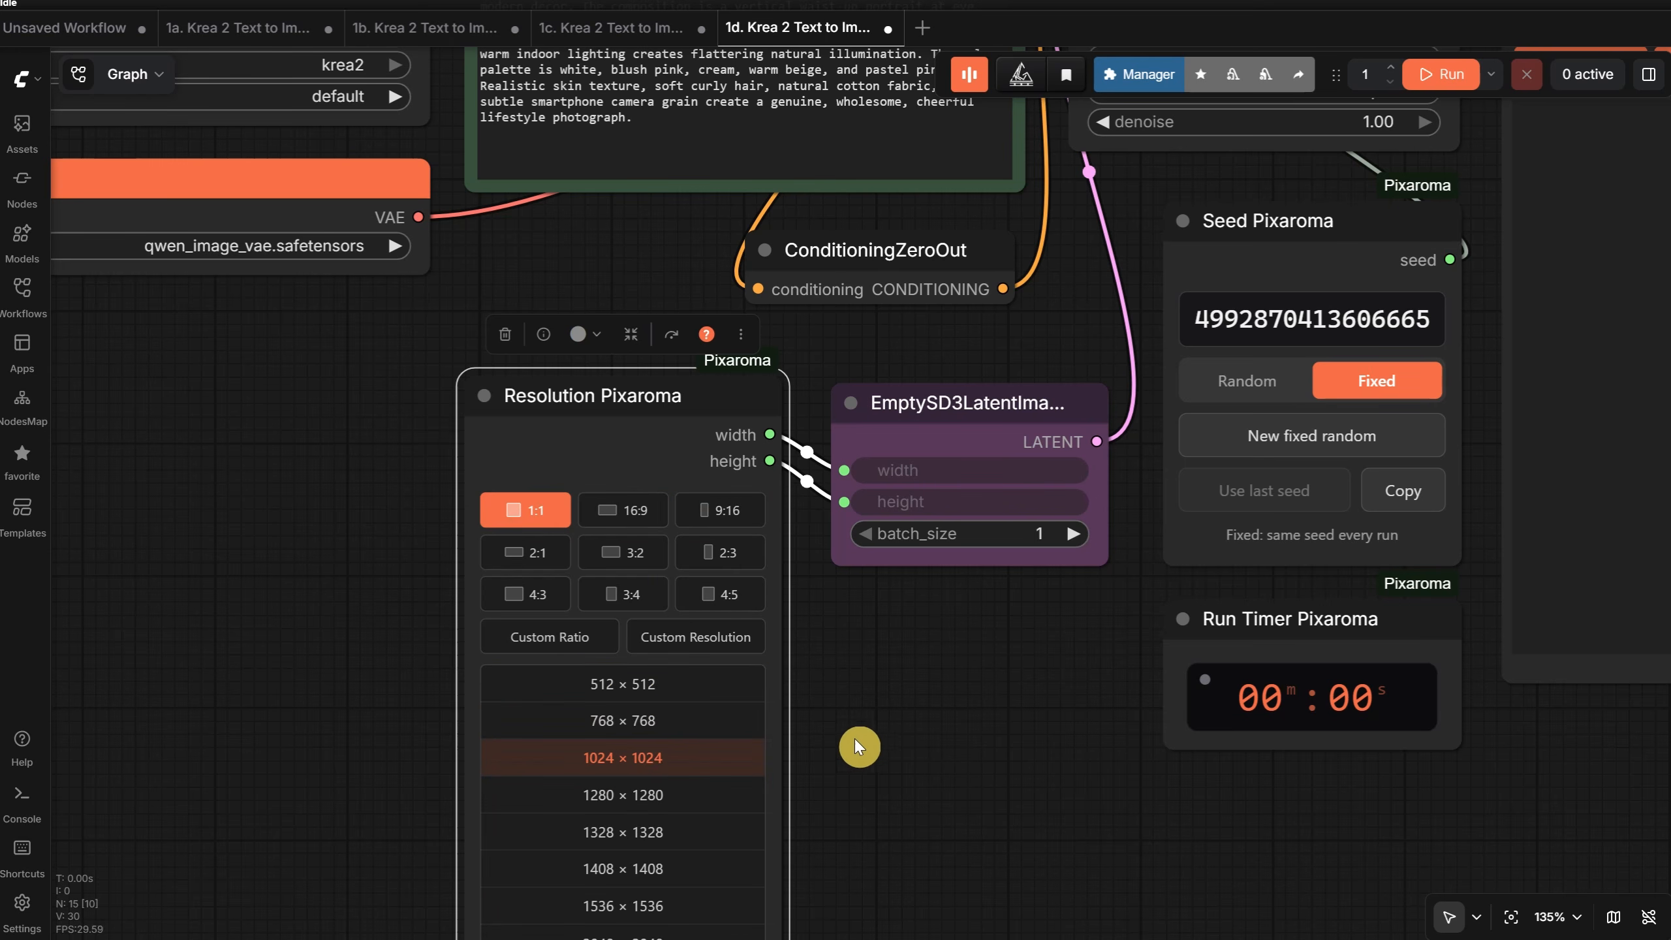
{"action": "left_click", "coordinate": [656, 729]}
- Examine the VAE Decode (Tiled) node, and the loader nodes and model note of the Low Vram workflow
{"action": "scroll", "coordinate": [795, 795], "scroll_direction": "down", "scroll_amount": 6}
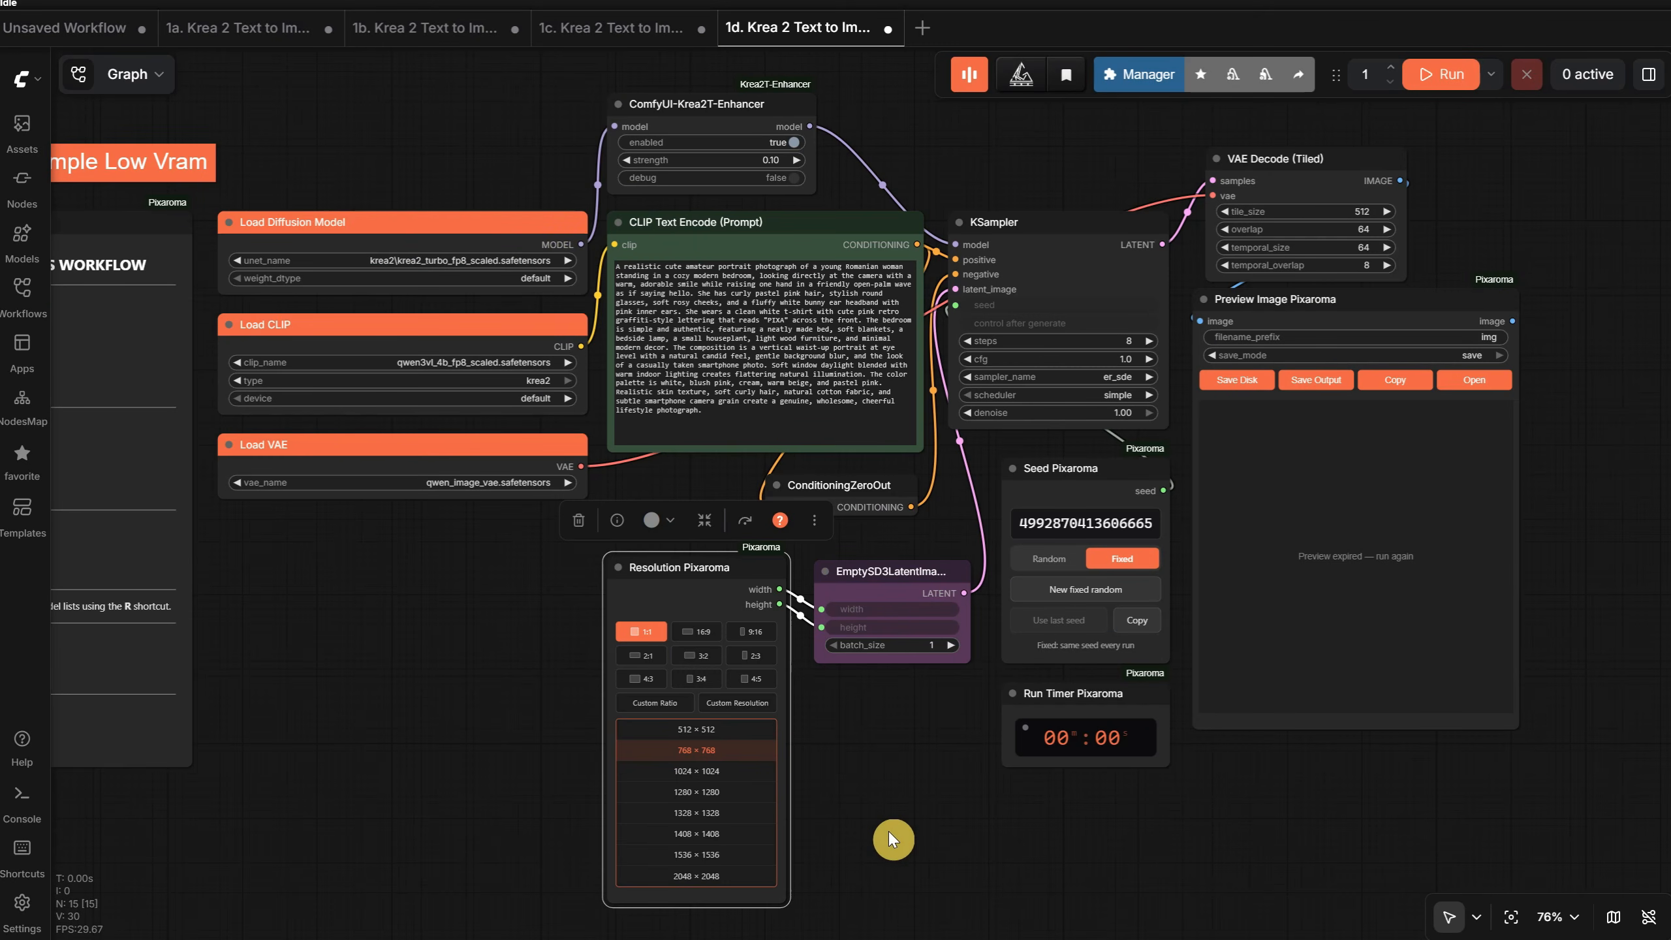
{"action": "scroll", "coordinate": [1440, 185], "scroll_direction": "up", "scroll_amount": 4}
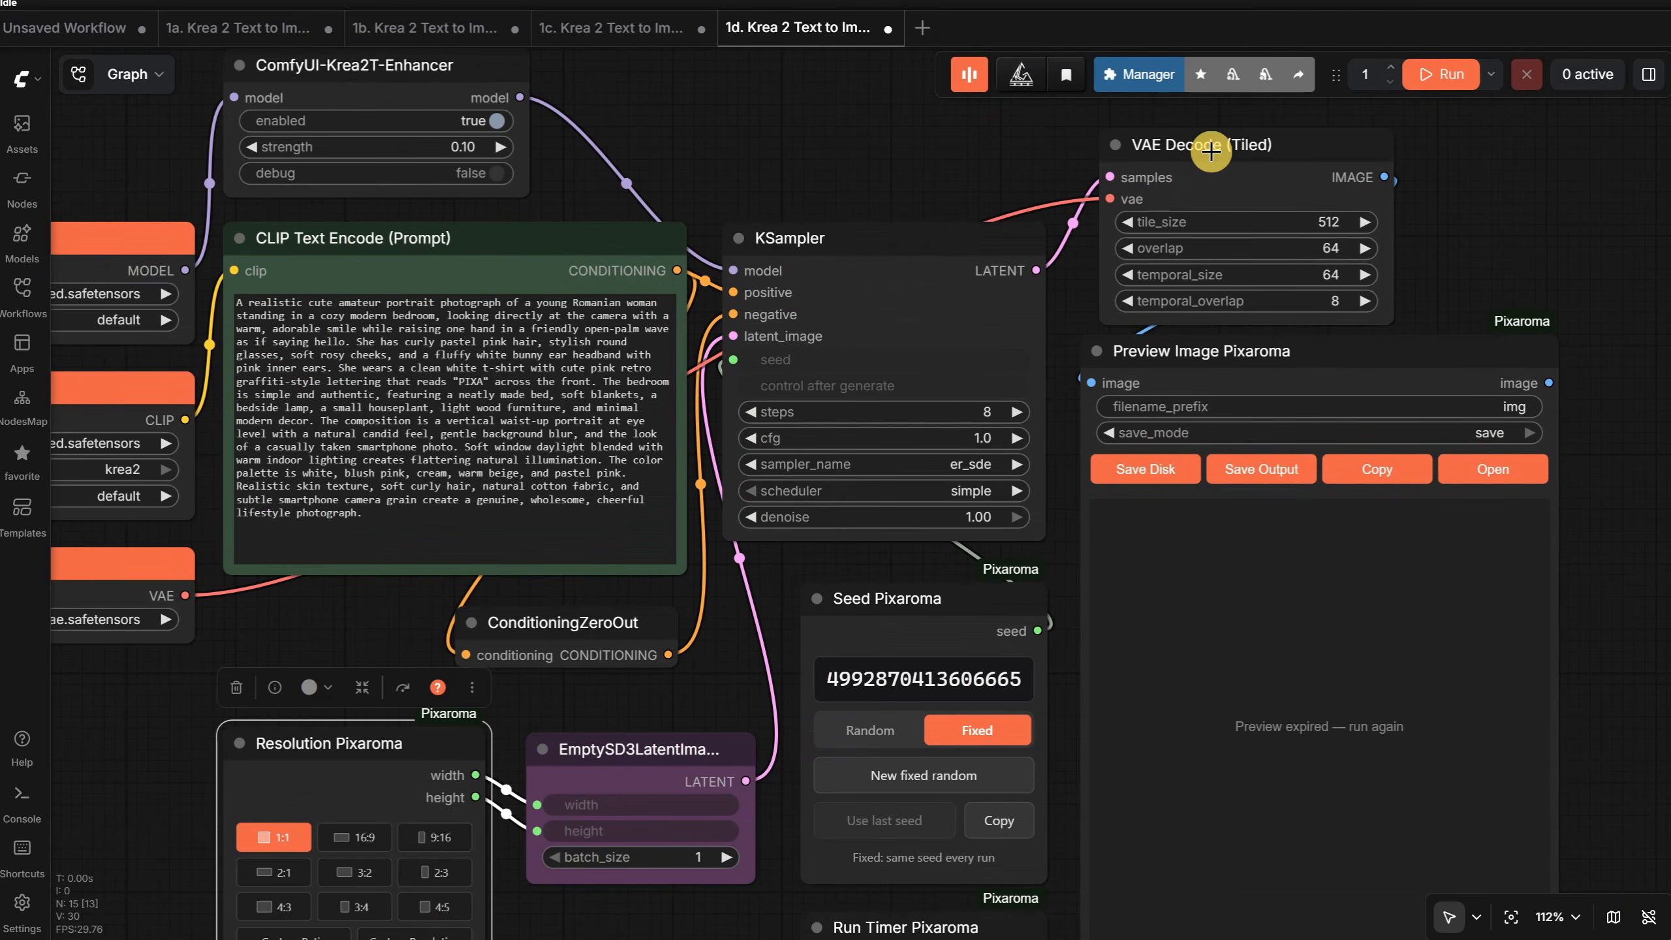
{"action": "left_click_drag", "start_coordinate": [1211, 151], "coordinate": [1207, 147]}
{"action": "scroll", "coordinate": [1441, 254], "scroll_direction": "down", "scroll_amount": 6}
{"action": "scroll", "coordinate": [357, 175], "scroll_direction": "up", "scroll_amount": 5}
{"action": "left_click_drag", "start_coordinate": [817, 234], "coordinate": [1199, 239]}
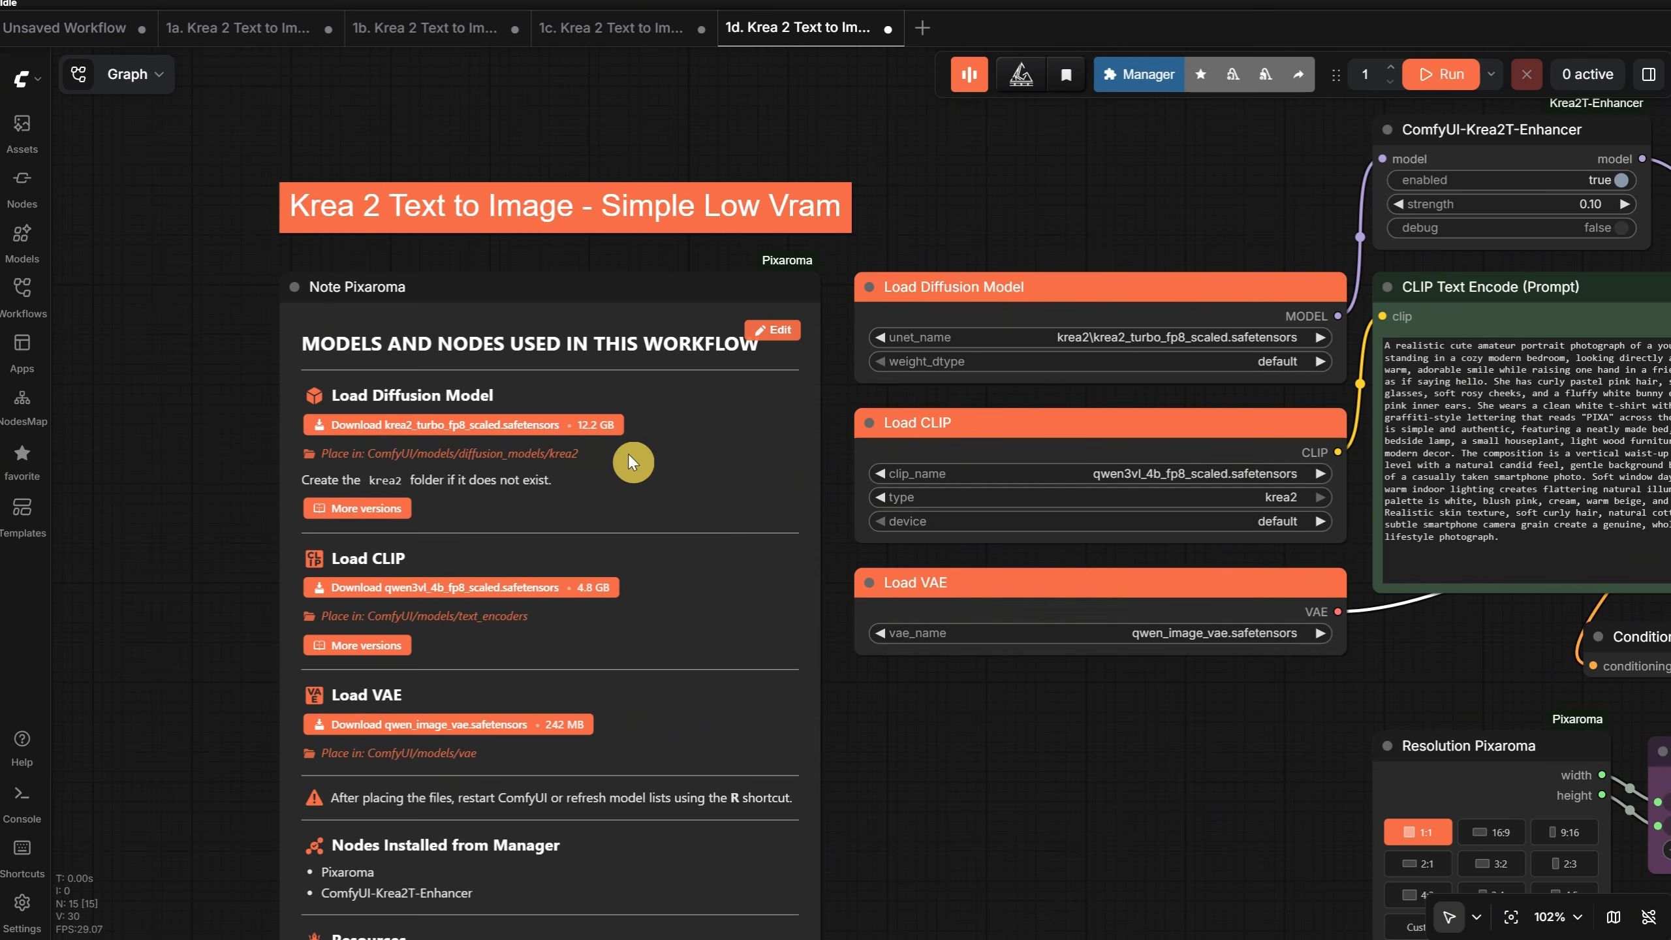
- Run the Simple Low Vram workflow at 768 × 768 and inspect the generated portrait in Preview Image Pixaroma
{"action": "scroll", "coordinate": [1045, 254], "scroll_direction": "down", "scroll_amount": 6}
{"action": "left_click_drag", "start_coordinate": [751, 163], "coordinate": [145, 200]}
{"action": "left_click", "coordinate": [1441, 91]}
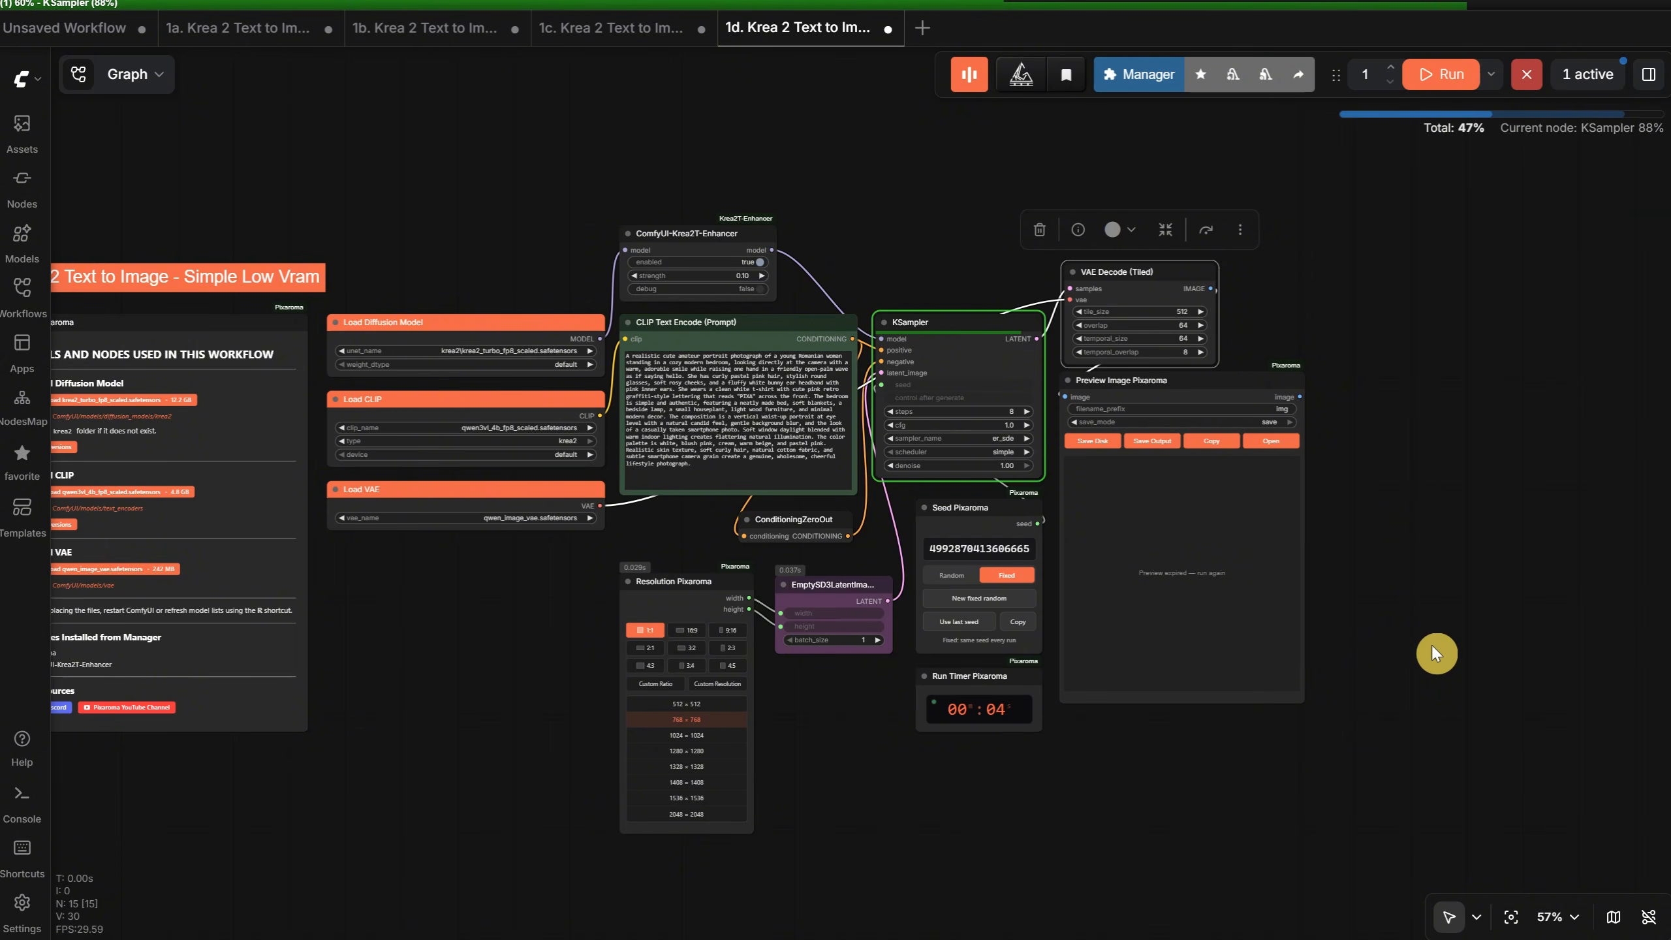
{"action": "scroll", "coordinate": [1428, 640], "scroll_direction": "up", "scroll_amount": 12}
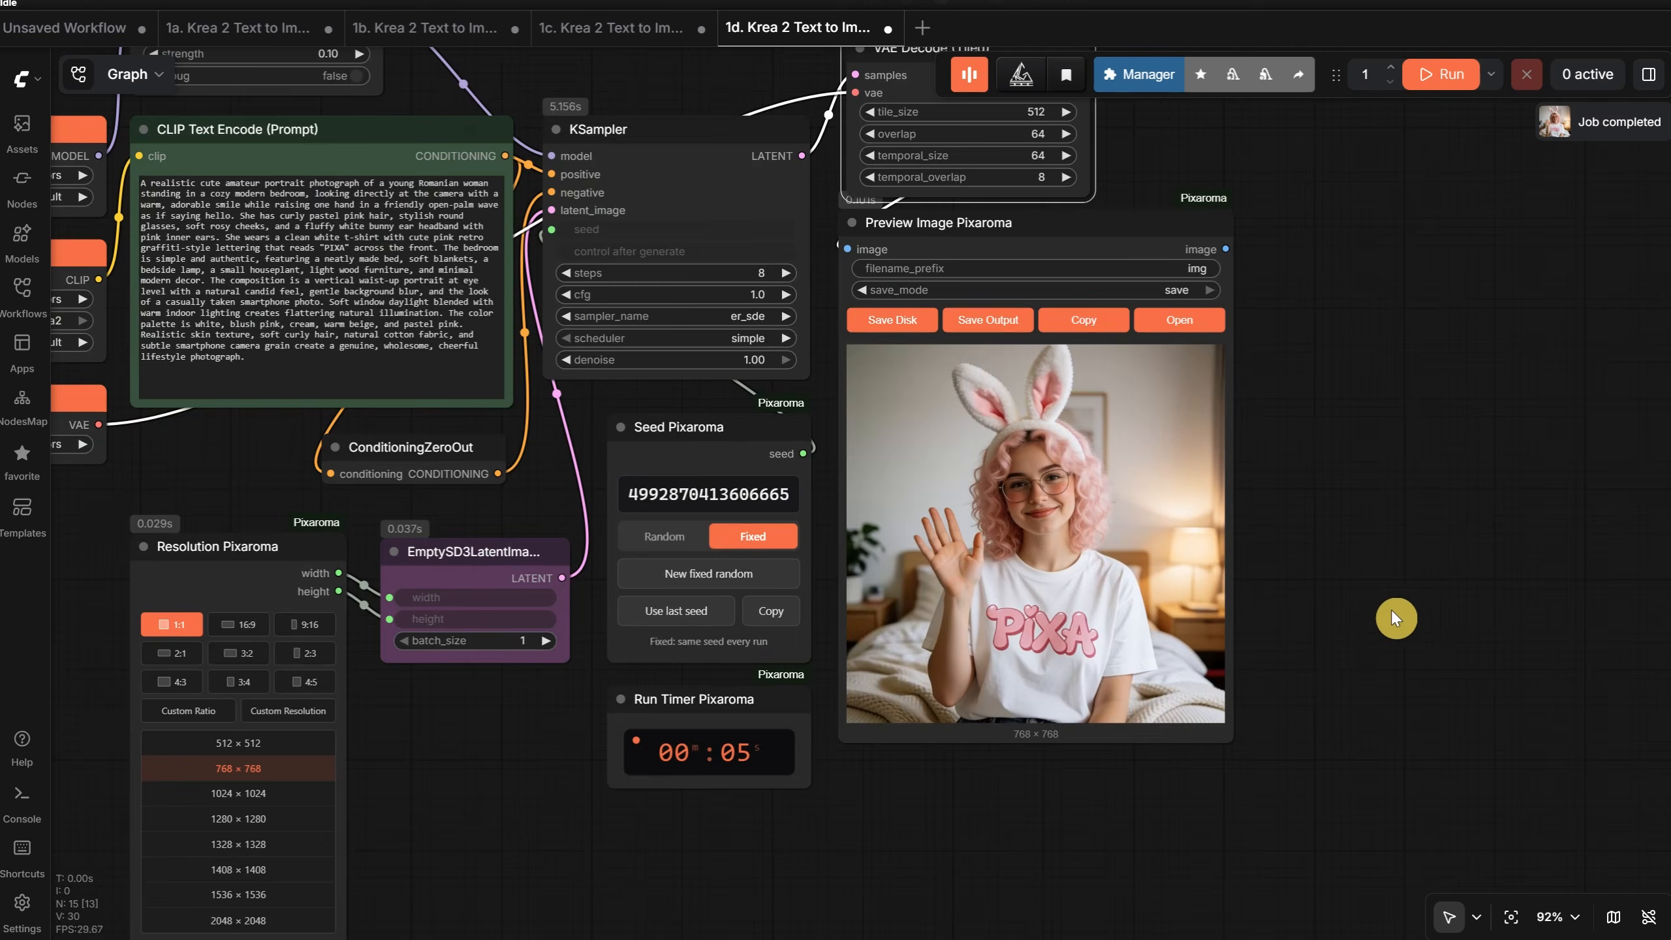
{"action": "scroll", "coordinate": [1251, 590], "scroll_direction": "down", "scroll_amount": 5}
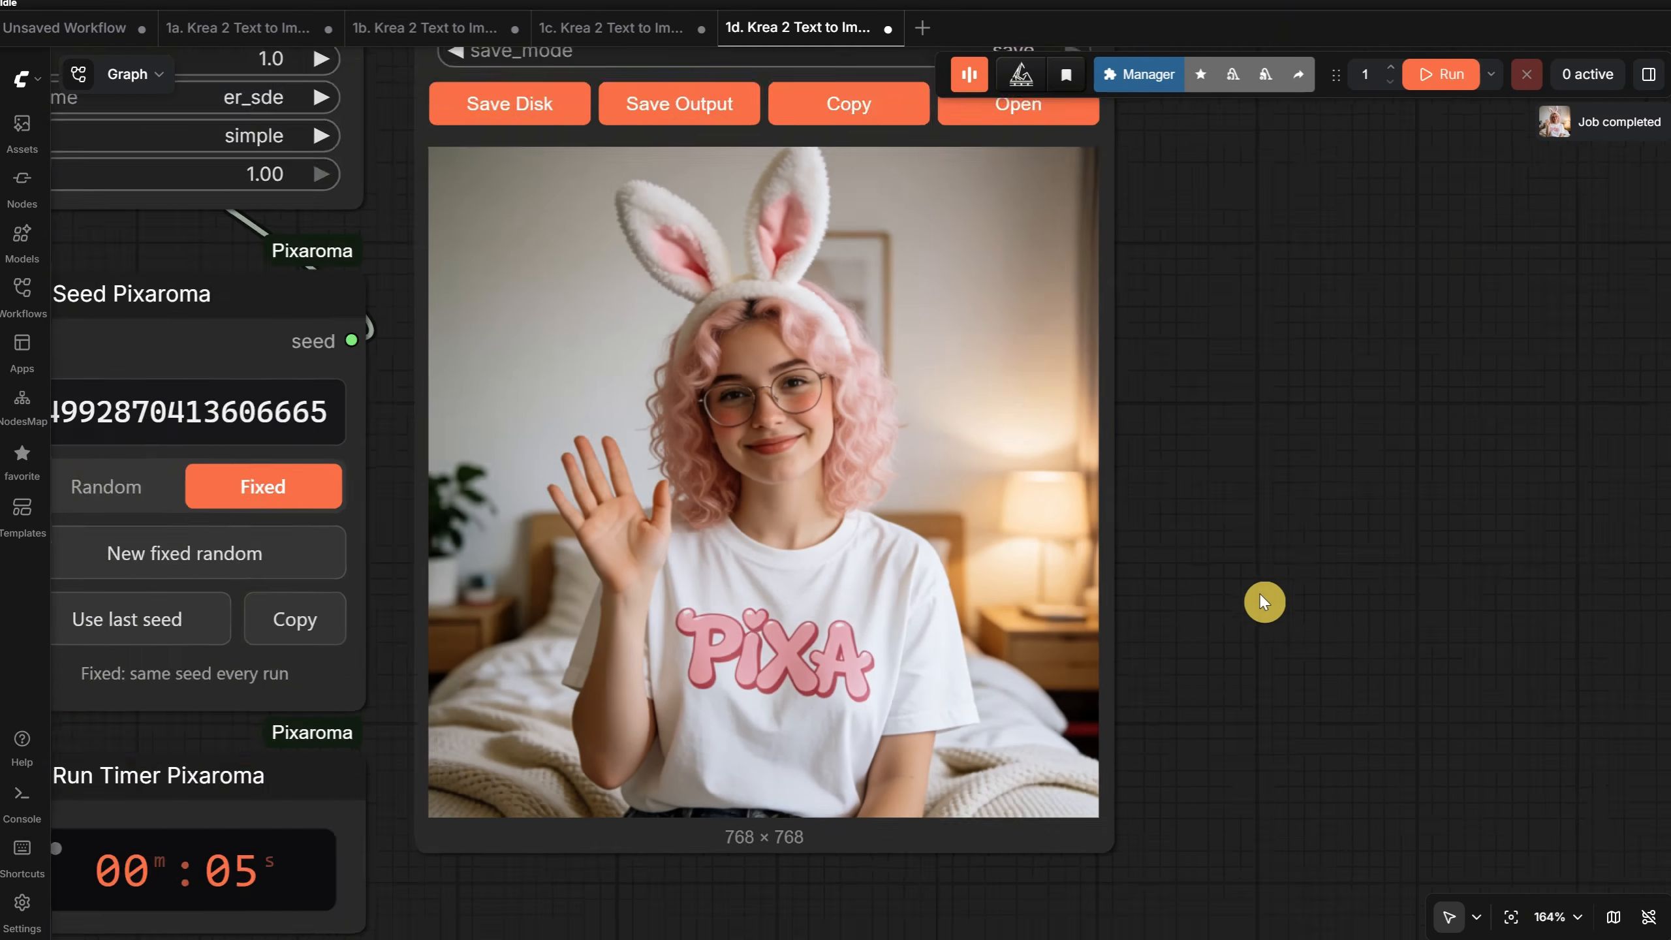
{"action": "scroll", "coordinate": [1259, 601], "scroll_direction": "down", "scroll_amount": 5}
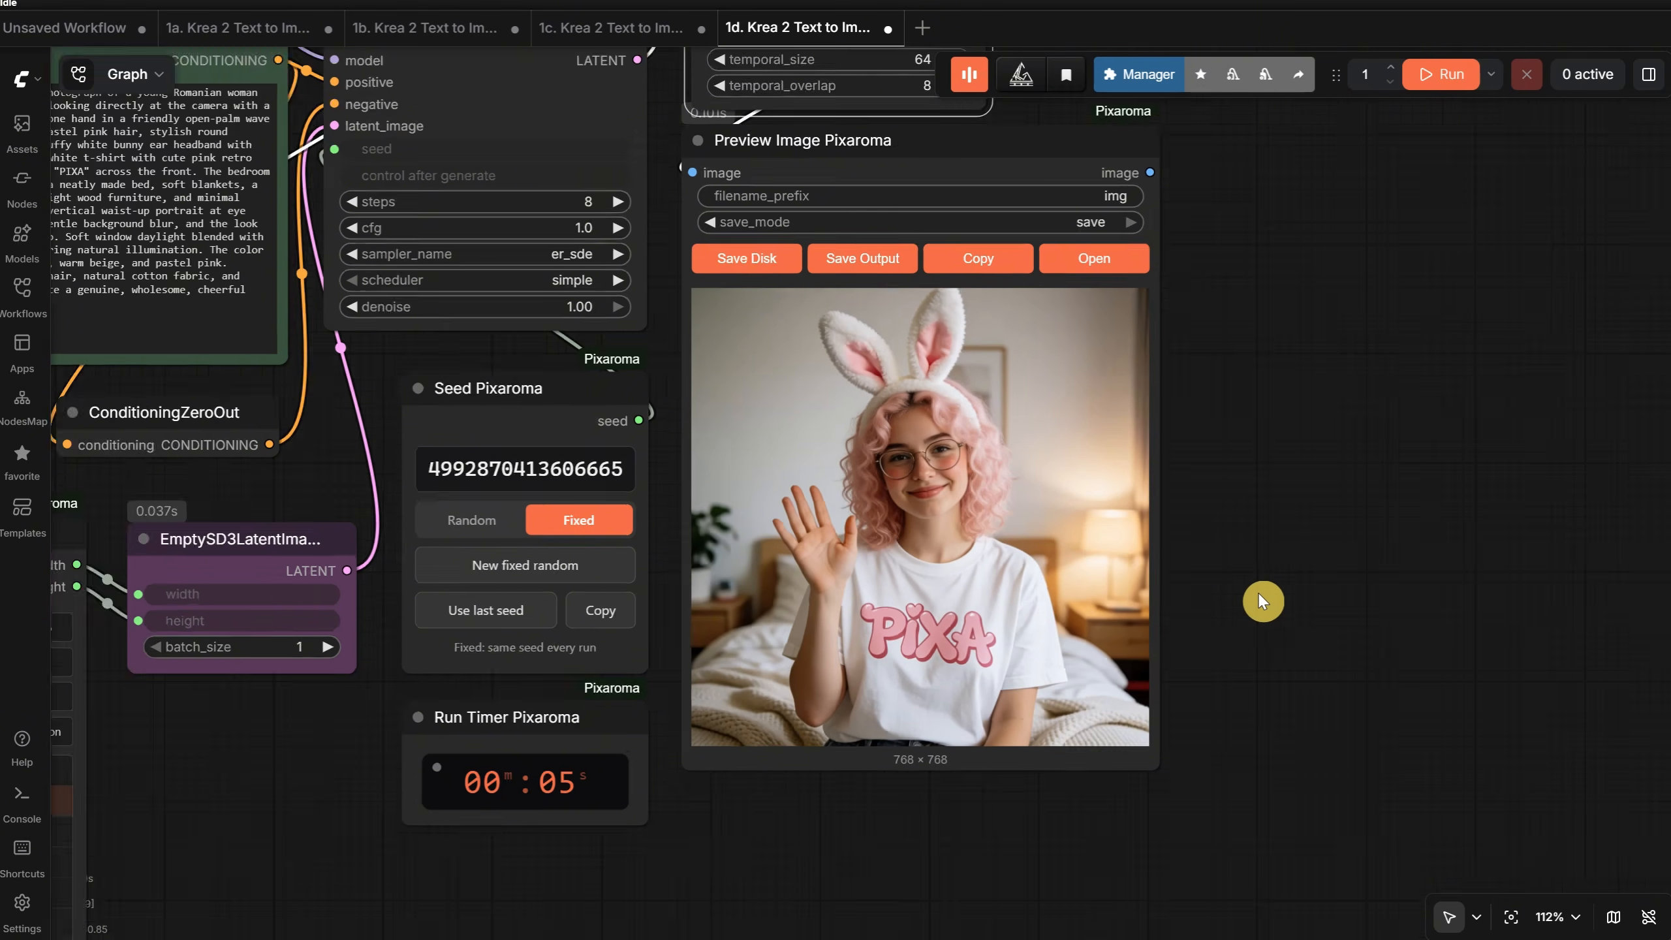
- Close the four open Krea 2 workflows 1a, 1b, 1c and 1d, keeping only the unsaved workflow
{"action": "left_click", "coordinate": [888, 27]}
{"action": "left_click", "coordinate": [701, 27]}
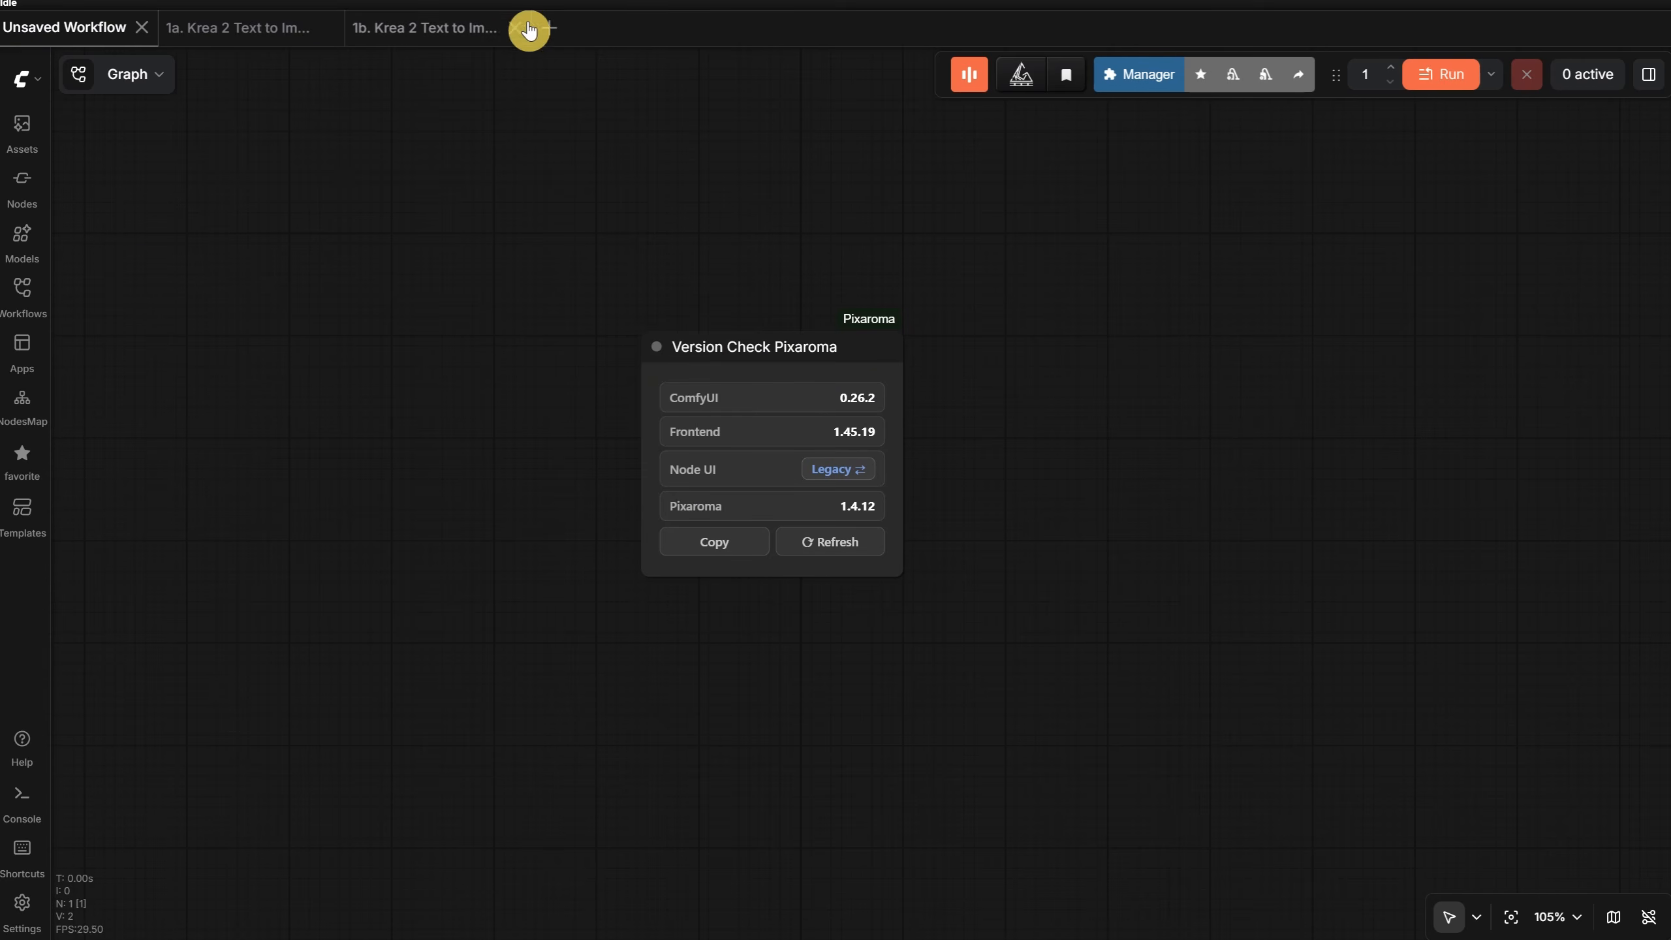
{"action": "left_click", "coordinate": [515, 27]}
{"action": "left_click", "coordinate": [329, 27]}
- Open the Ep24 workflow 2a. Krea 2 Text to Image + Extra Pass and hide the workflow list
{"action": "left_click", "coordinate": [18, 316]}
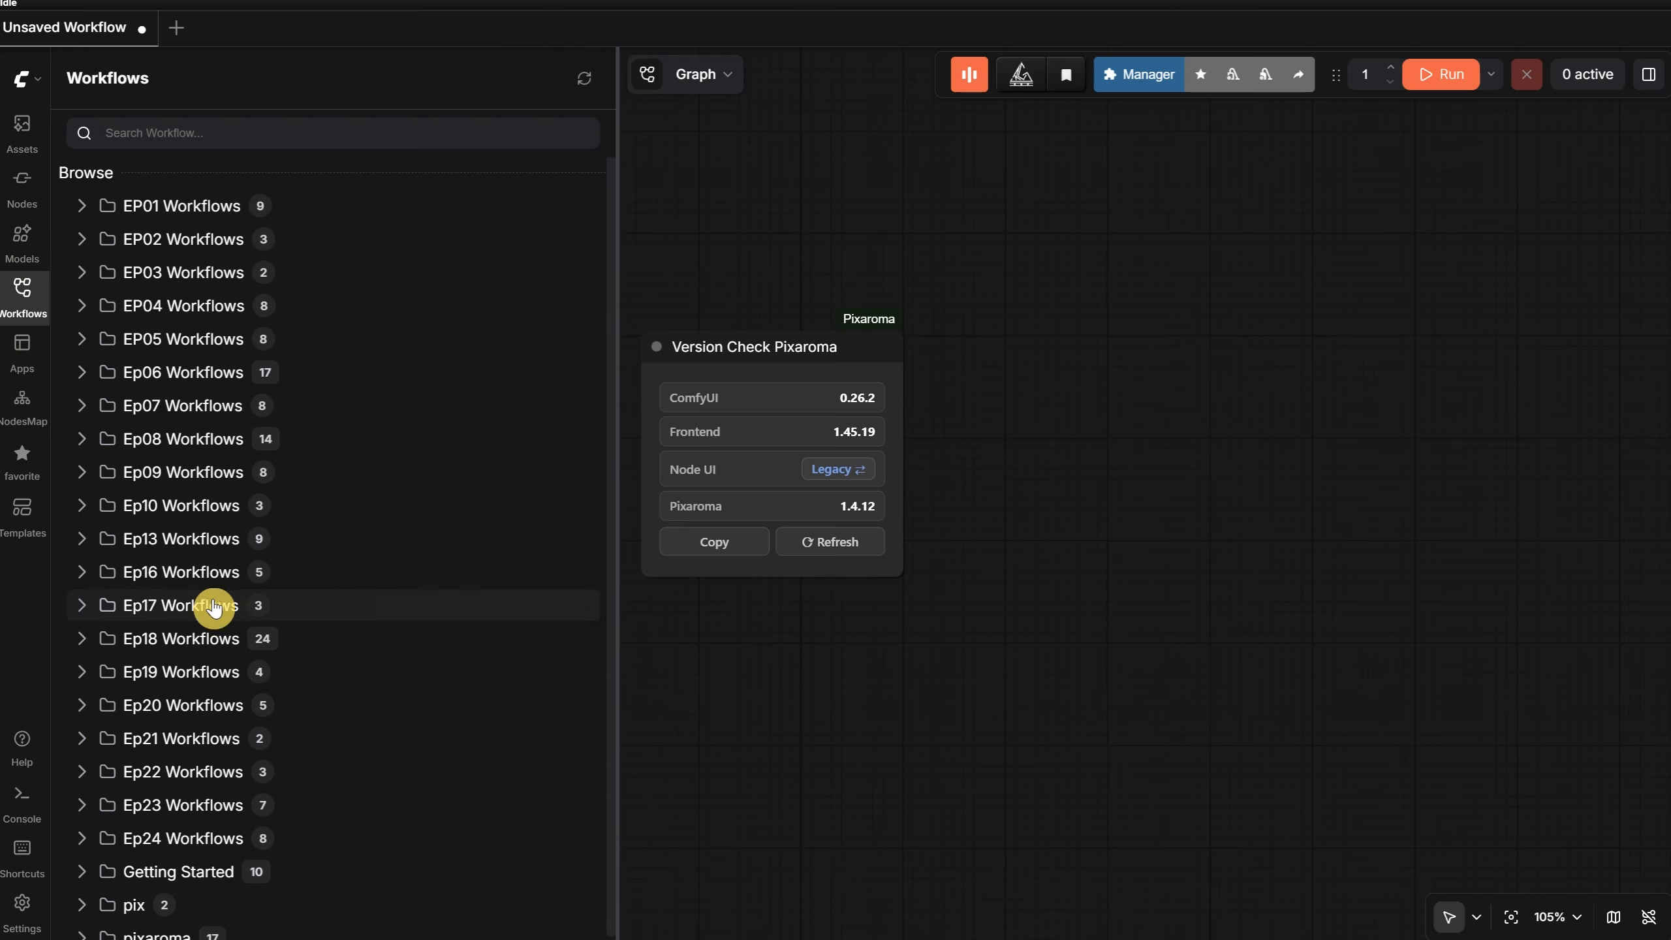
{"action": "left_click", "coordinate": [197, 829]}
{"action": "scroll", "coordinate": [429, 523], "scroll_direction": "down", "scroll_amount": 4}
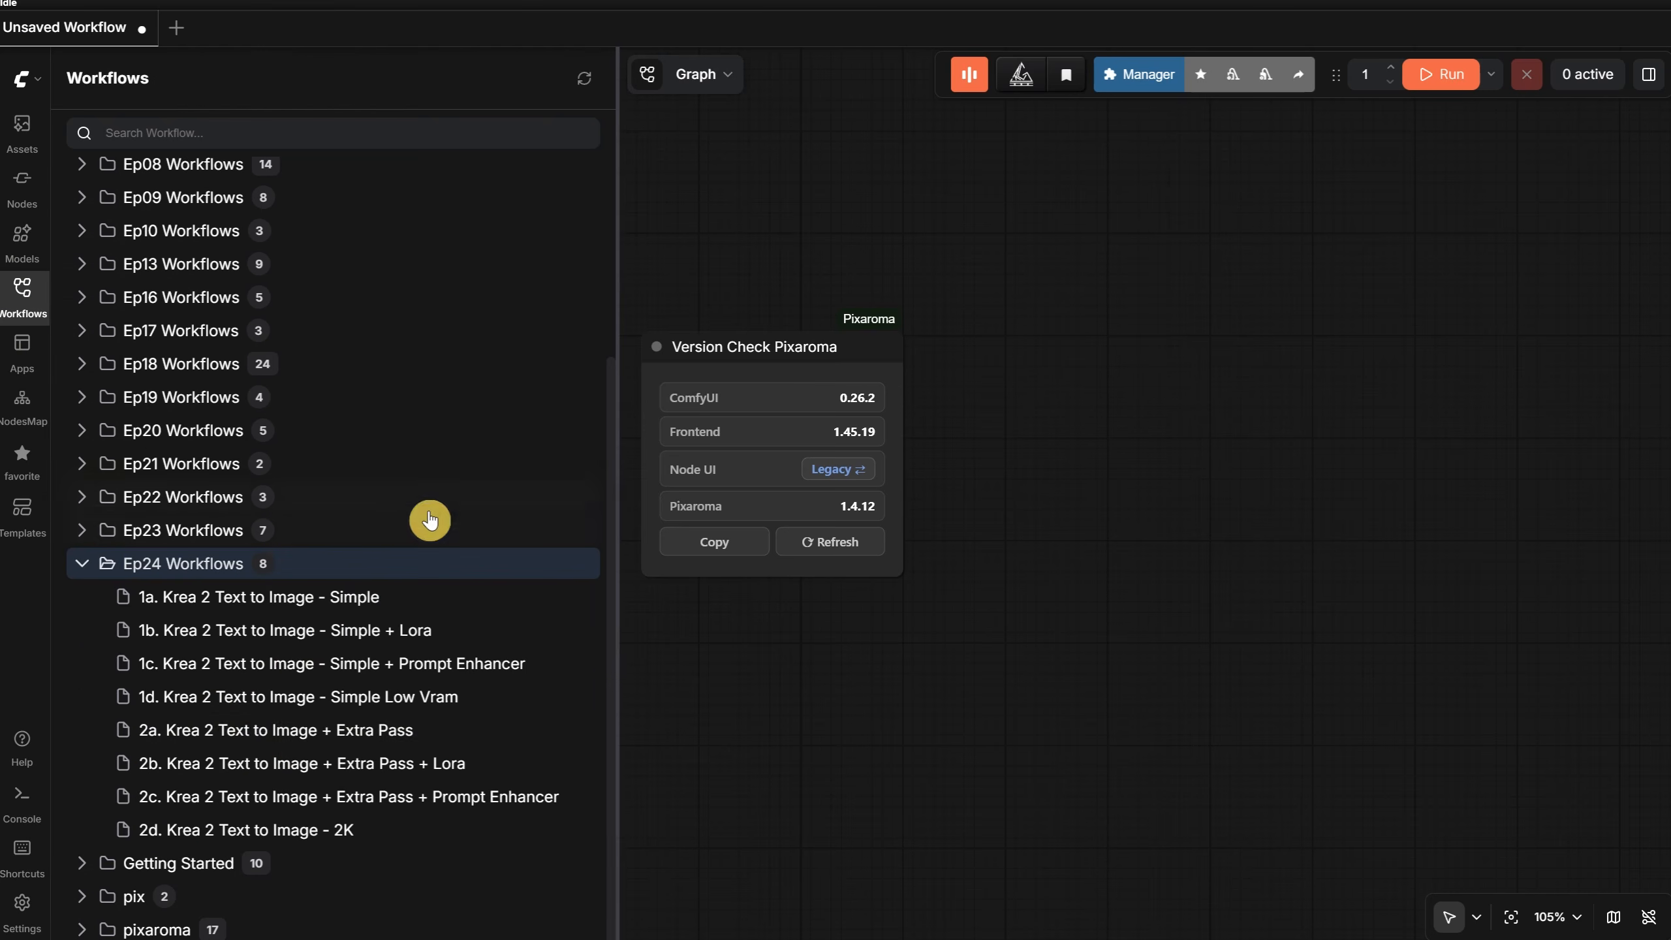
{"action": "left_click", "coordinate": [350, 747]}
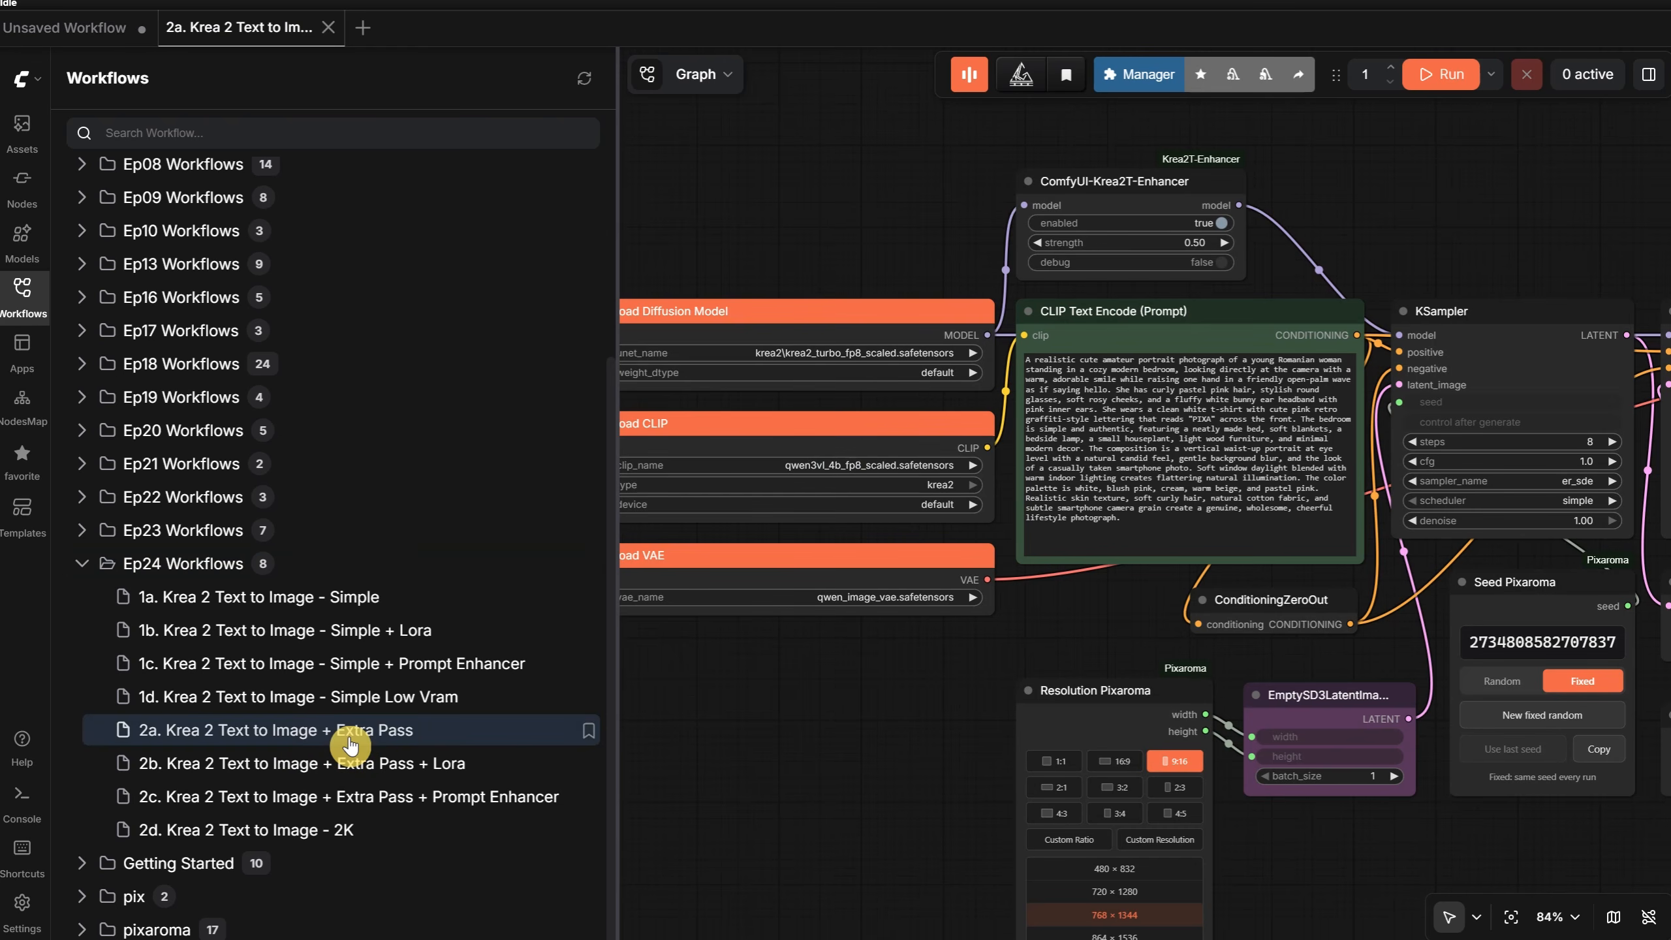
{"action": "left_click", "coordinate": [21, 293]}
- Examine the first KSampler, the Upscale Latent By node and the second KSampler's settings, including its denoise, in the Extra Pass workflow
{"action": "left_click_drag", "start_coordinate": [847, 217], "coordinate": [541, 201]}
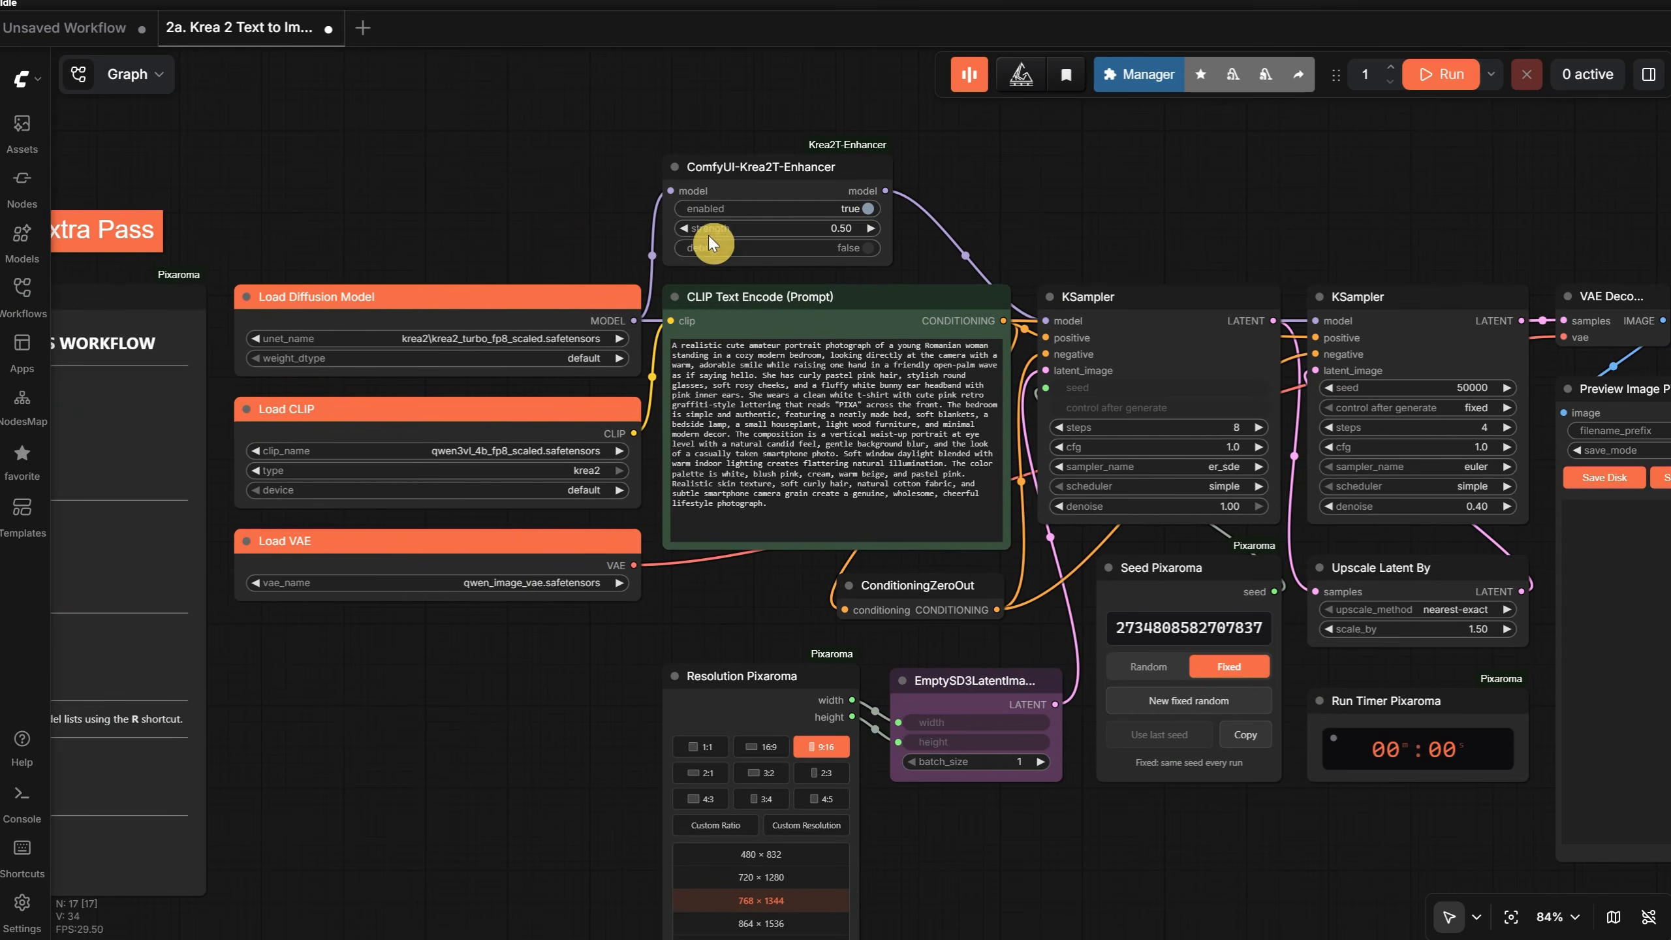
{"action": "scroll", "coordinate": [1070, 183], "scroll_direction": "up", "scroll_amount": 3}
{"action": "left_click_drag", "start_coordinate": [1138, 231], "coordinate": [703, 184]}
{"action": "scroll", "coordinate": [768, 269], "scroll_direction": "up", "scroll_amount": 4}
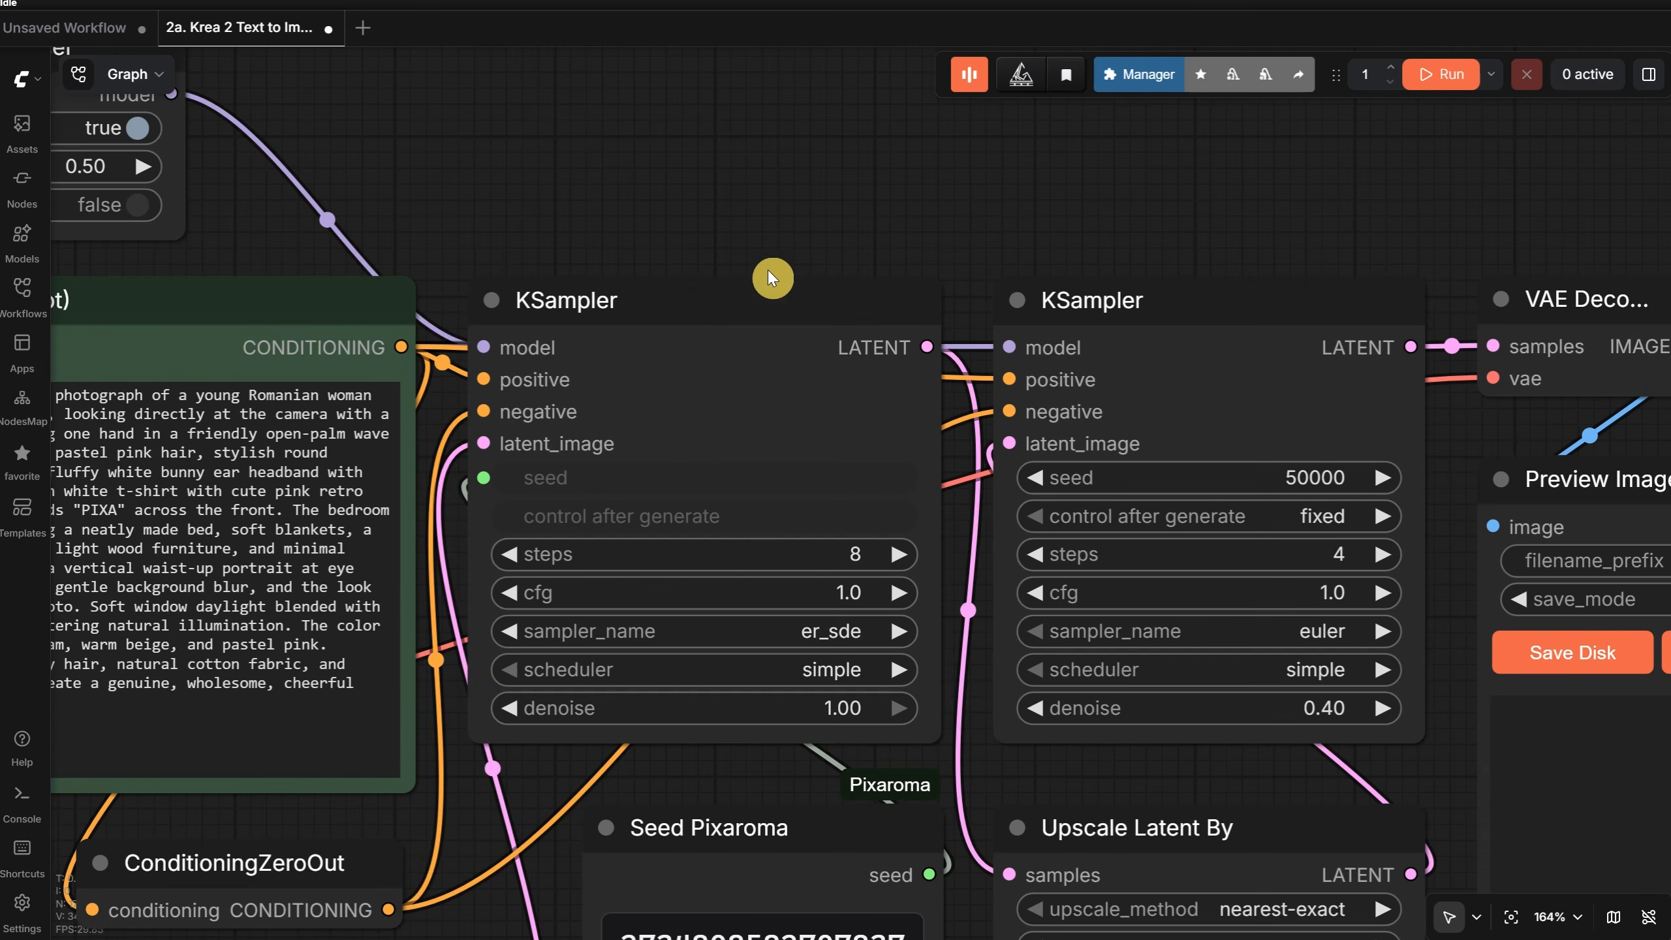
{"action": "left_click", "coordinate": [732, 321]}
{"action": "scroll", "coordinate": [1027, 243], "scroll_direction": "down", "scroll_amount": 3}
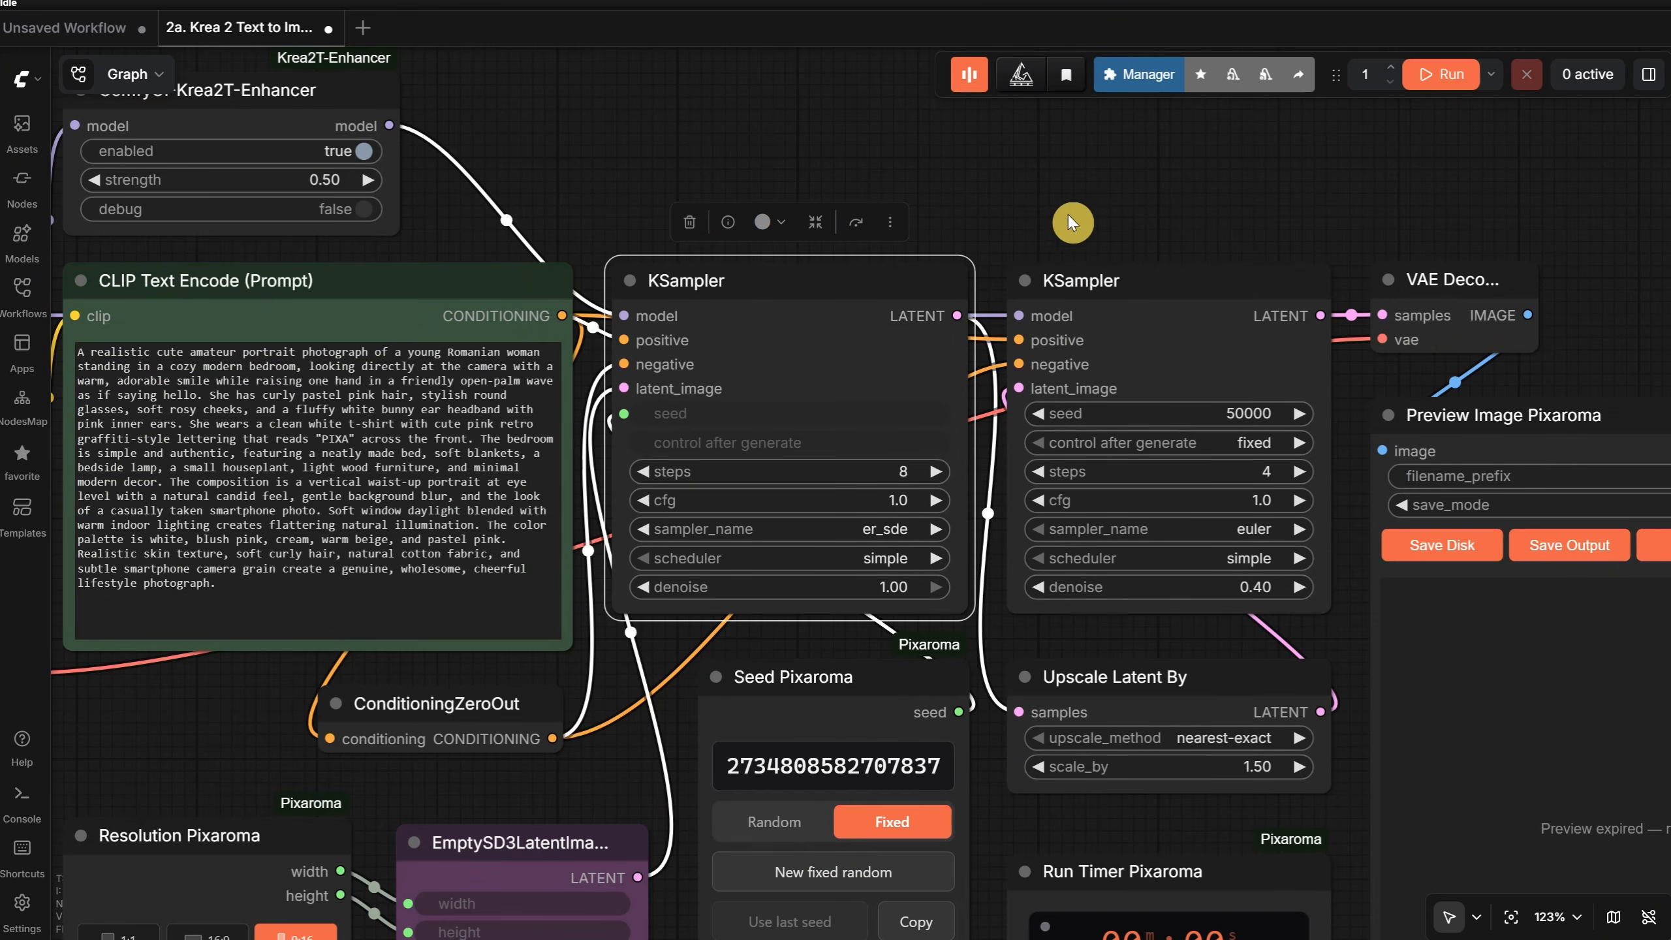
{"action": "left_click", "coordinate": [1107, 704]}
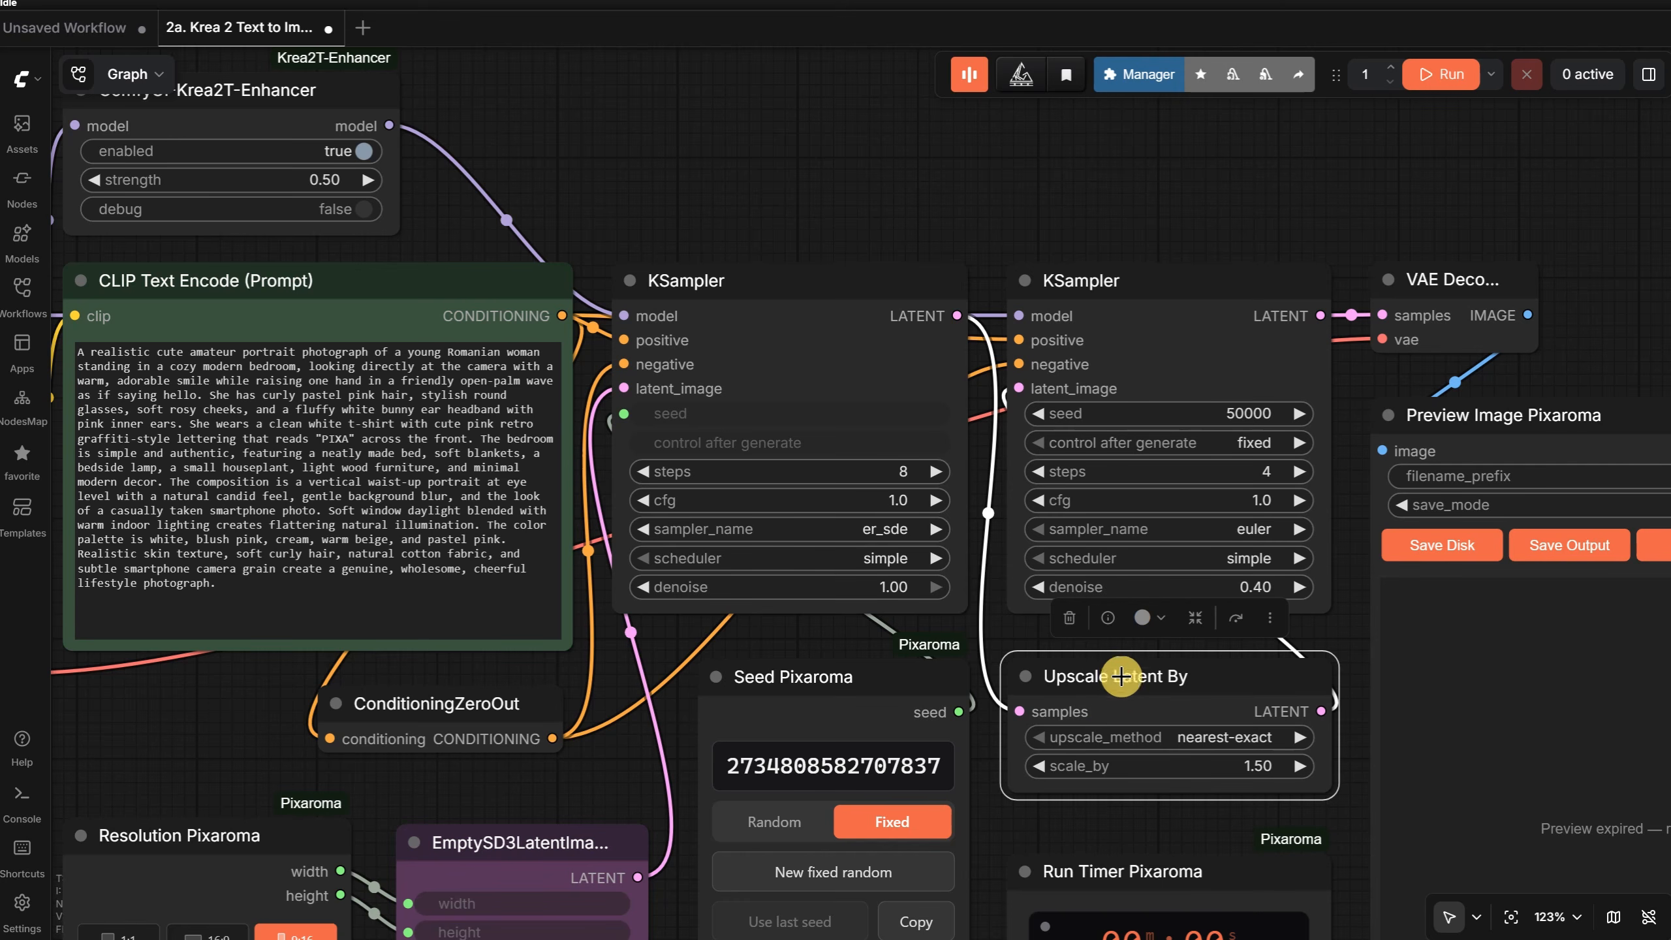
{"action": "mouse_move", "coordinate": [1127, 304]}
{"action": "left_mouse_down"}
{"action": "mouse_move", "coordinate": [1369, 198]}
{"action": "mouse_move", "coordinate": [1440, 414]}
{"action": "mouse_move", "coordinate": [1533, 470]}
{"action": "mouse_move", "coordinate": [1257, 206]}
{"action": "mouse_move", "coordinate": [1168, 205]}
{"action": "mouse_move", "coordinate": [1123, 305]}
{"action": "left_mouse_up"}
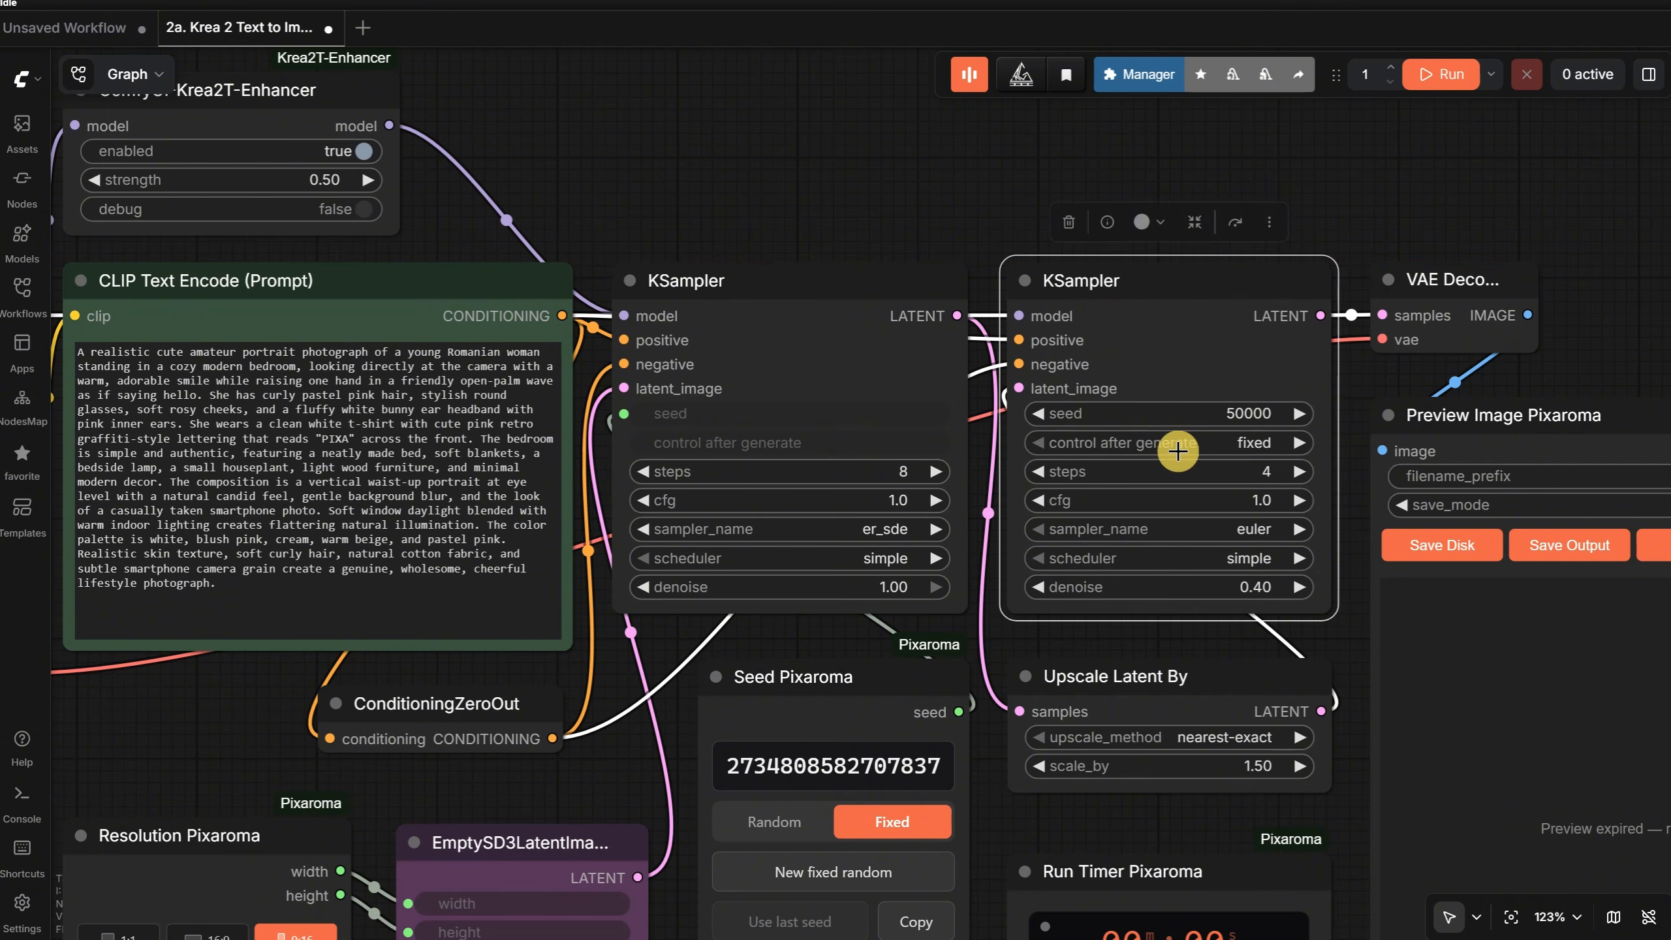
{"action": "scroll", "coordinate": [1179, 451], "scroll_direction": "up", "scroll_amount": 6}
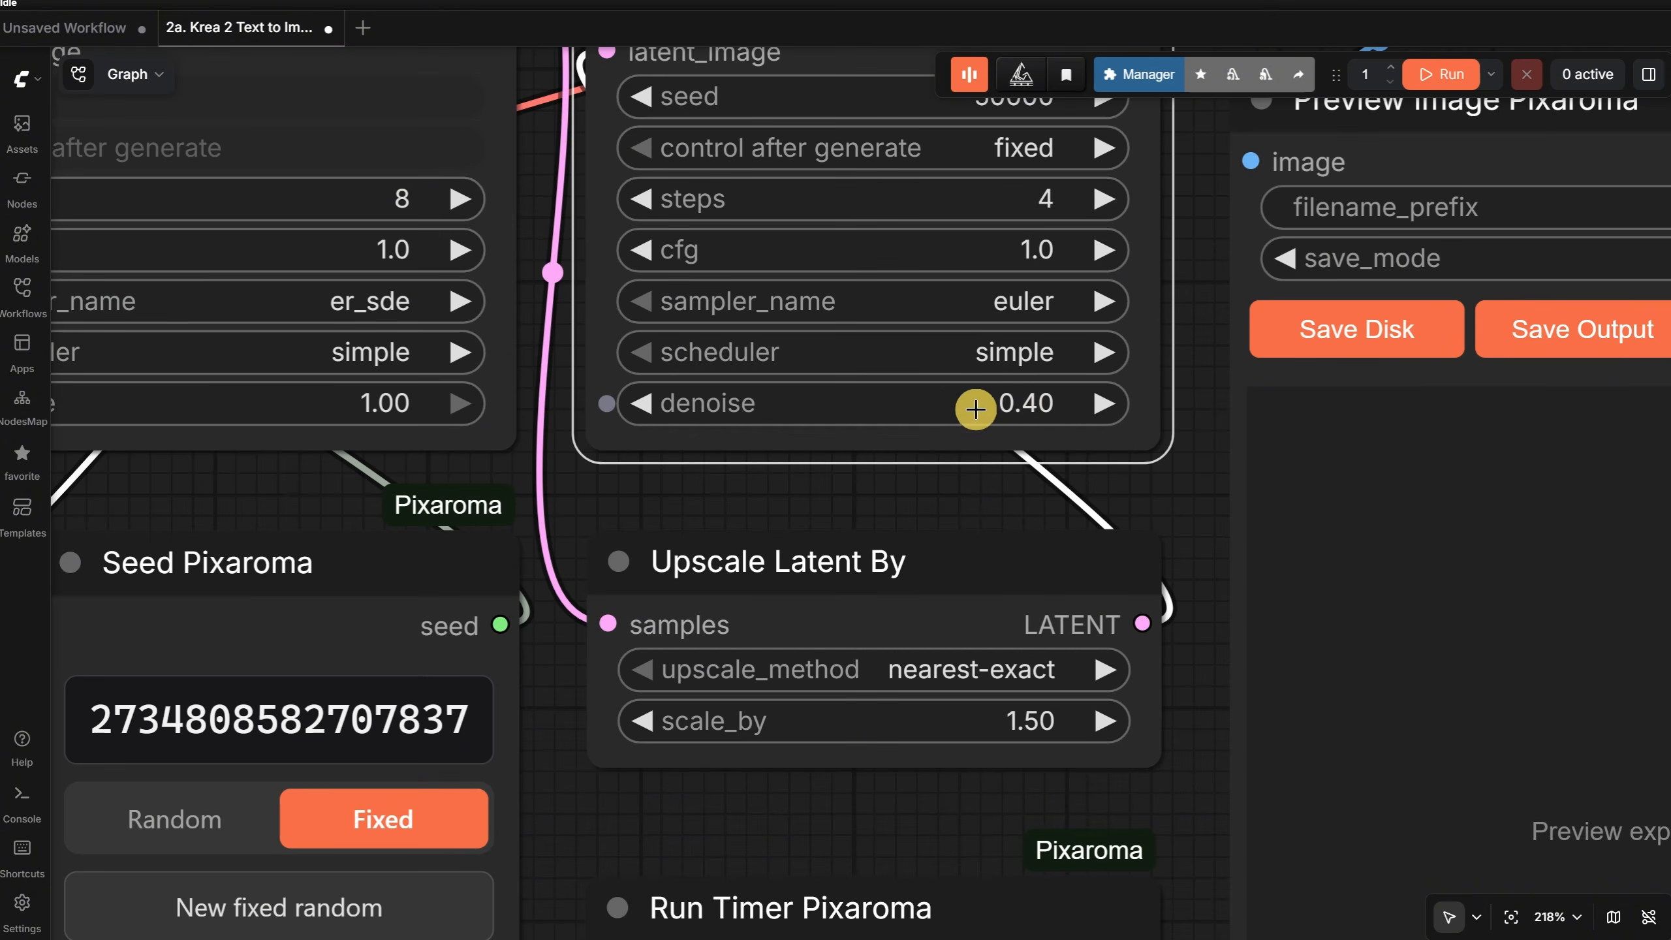
{"action": "scroll", "coordinate": [978, 415], "scroll_direction": "down", "scroll_amount": 9}
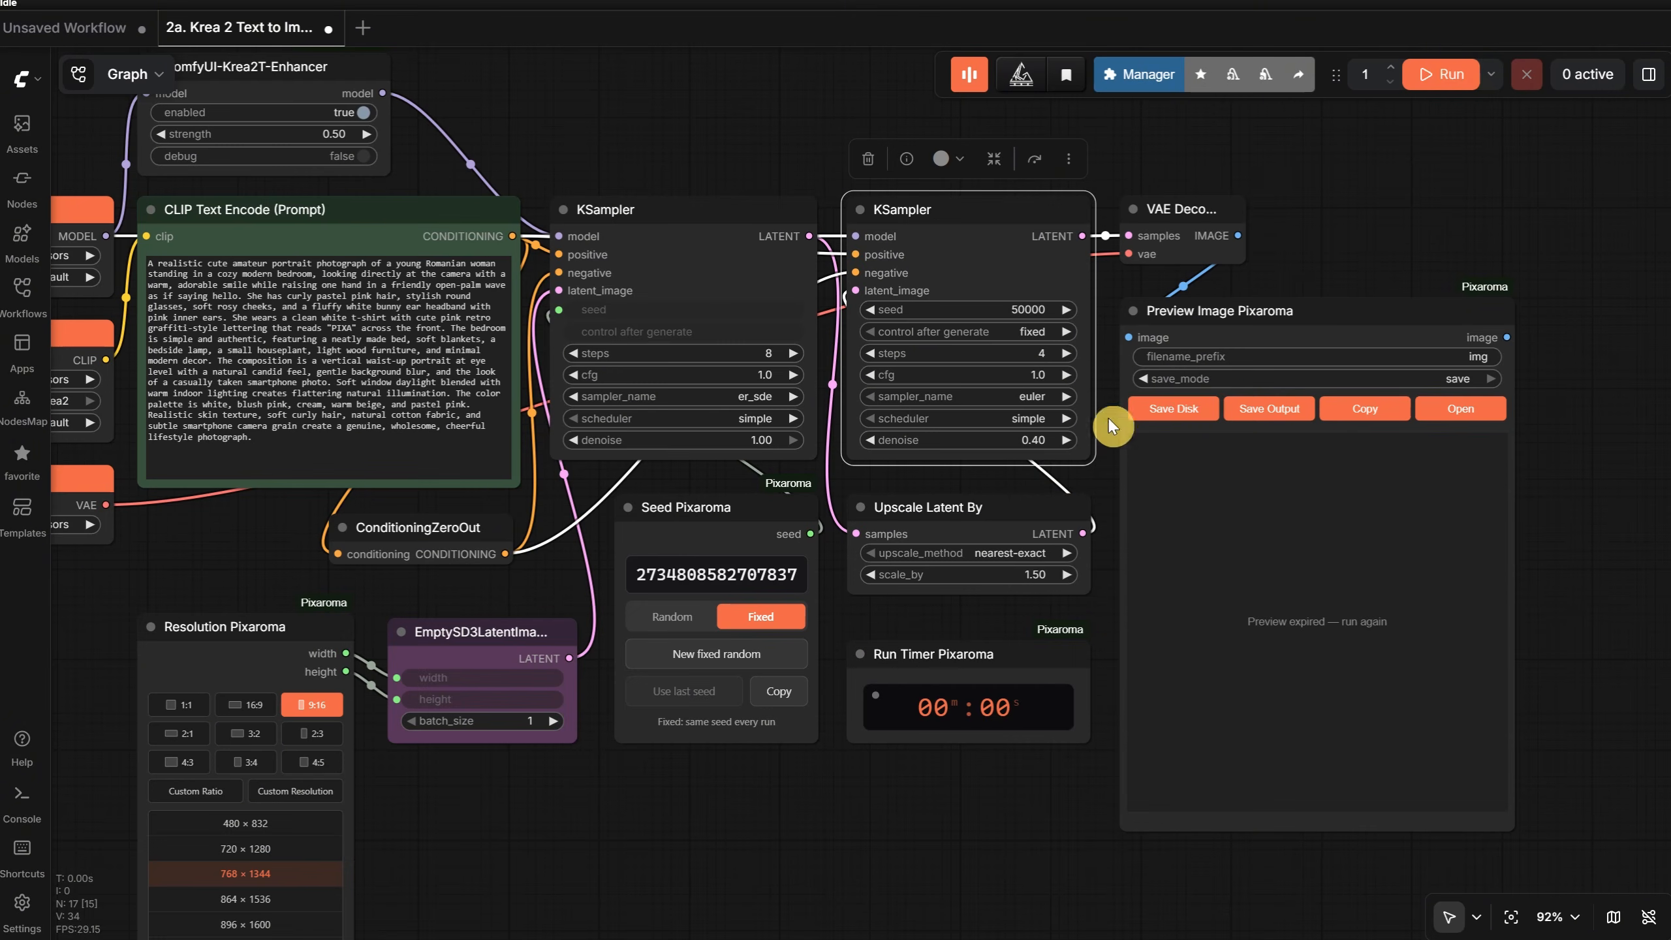
- Run the Extra Pass workflow and check the Upscale Latent By factor against the chosen size in Resolution Pixaroma
{"action": "left_click", "coordinate": [1444, 77]}
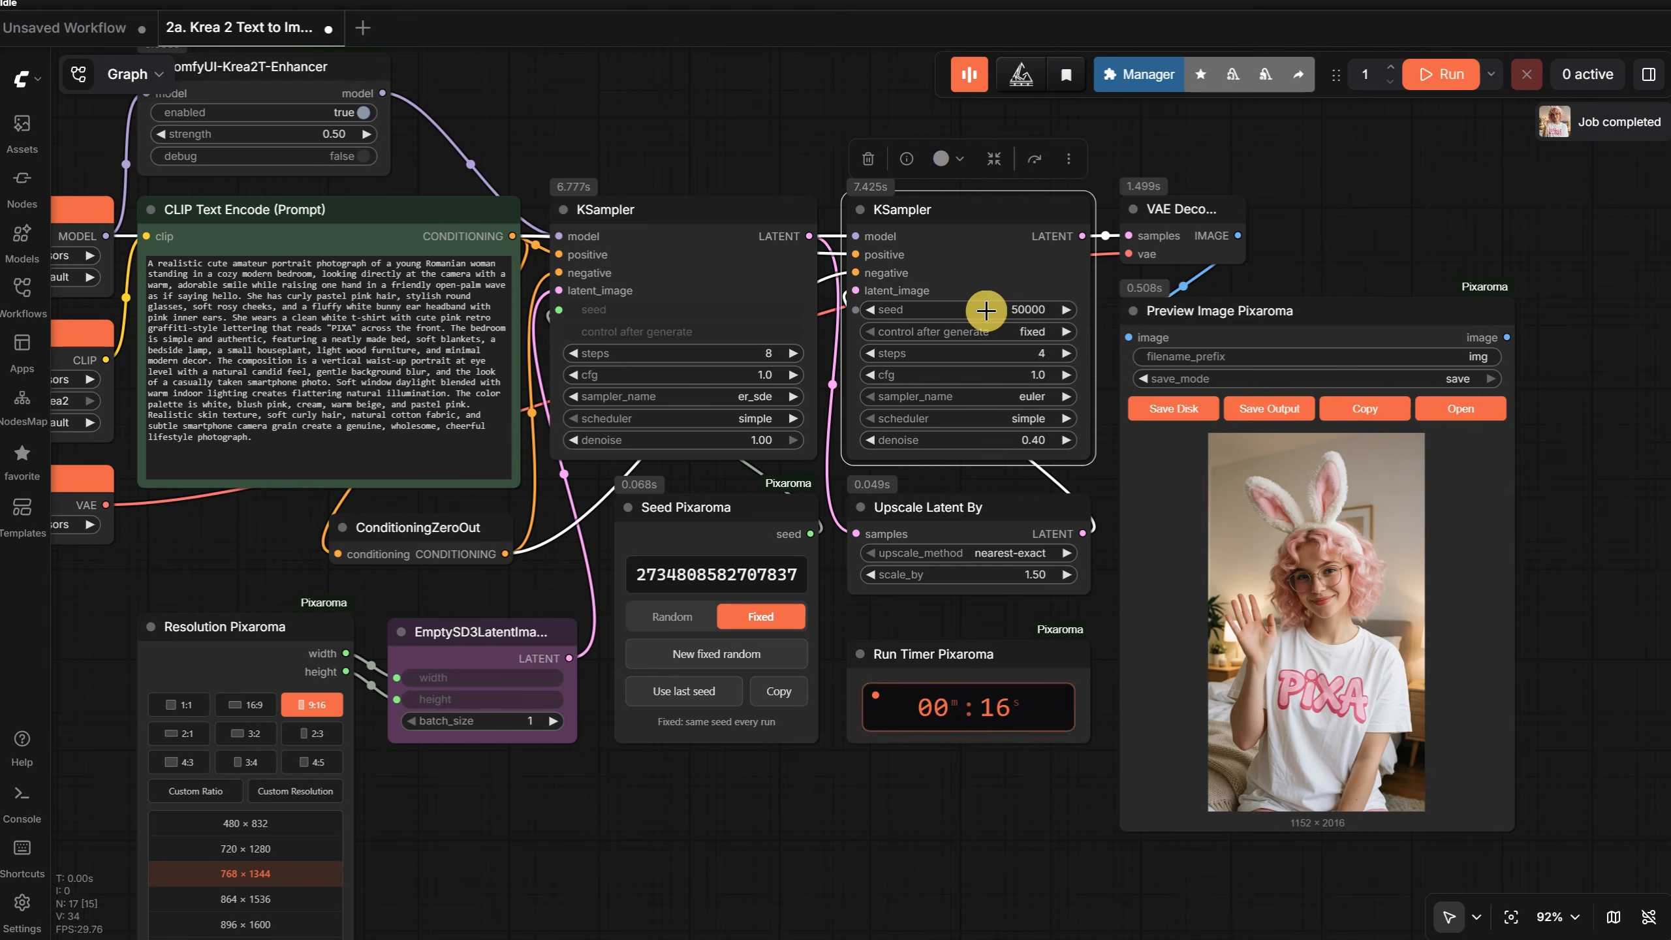
{"action": "left_click_drag", "start_coordinate": [679, 869], "coordinate": [800, 871]}
{"action": "scroll", "coordinate": [901, 807], "scroll_direction": "up", "scroll_amount": 4}
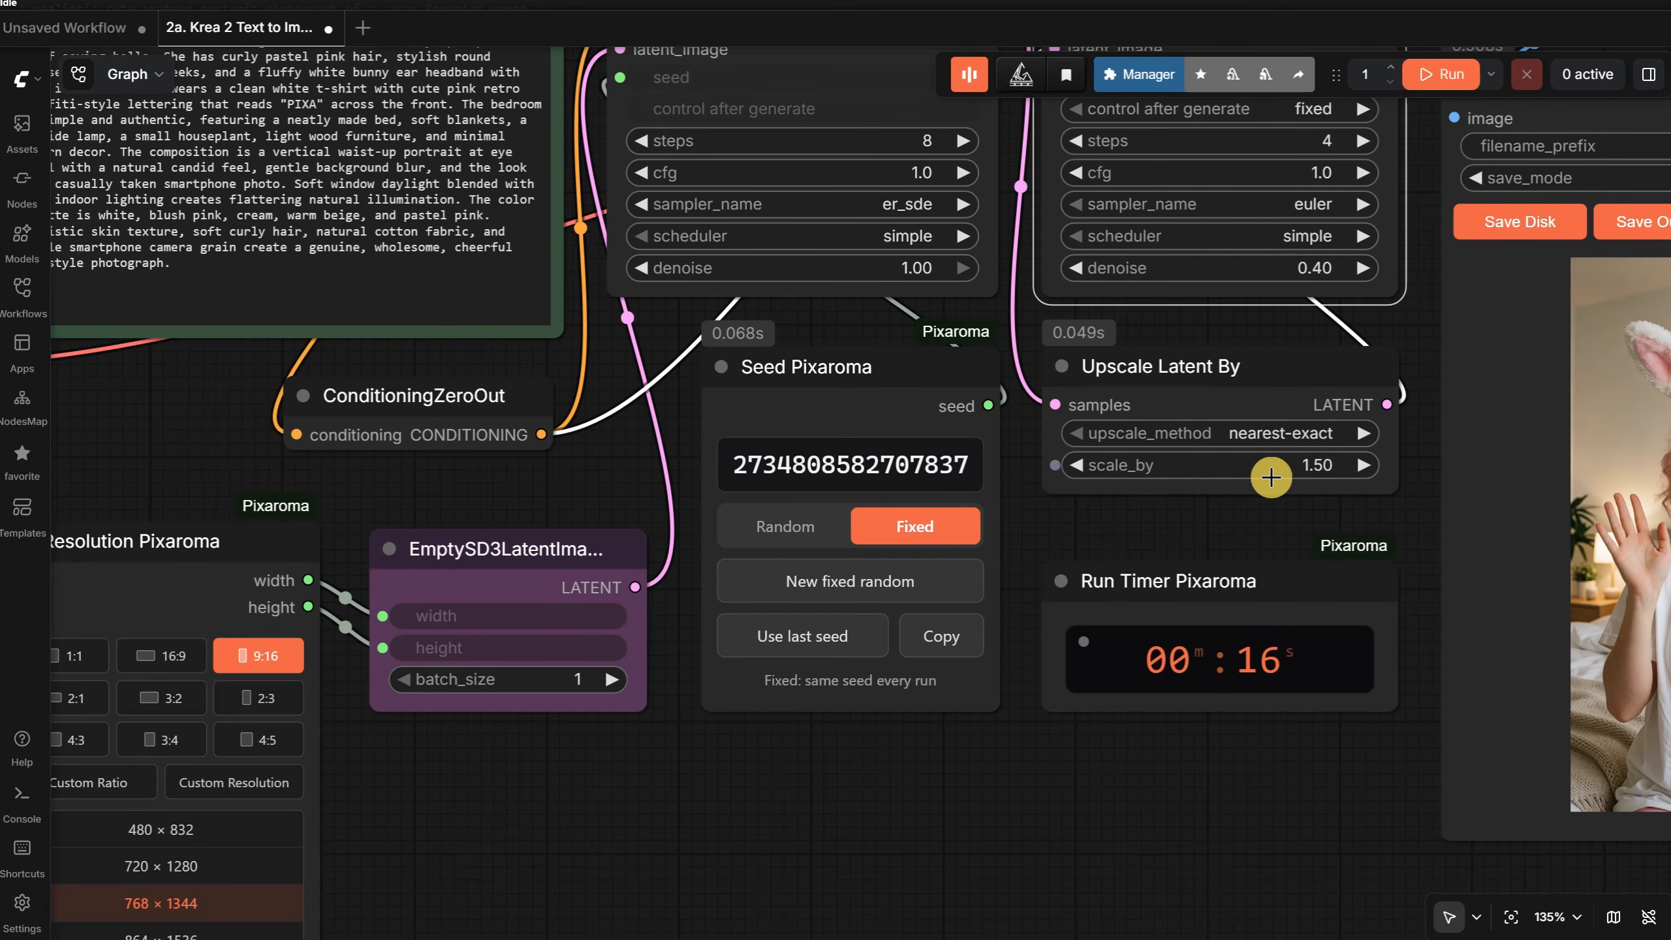
{"action": "left_click_drag", "start_coordinate": [767, 872], "coordinate": [917, 600]}
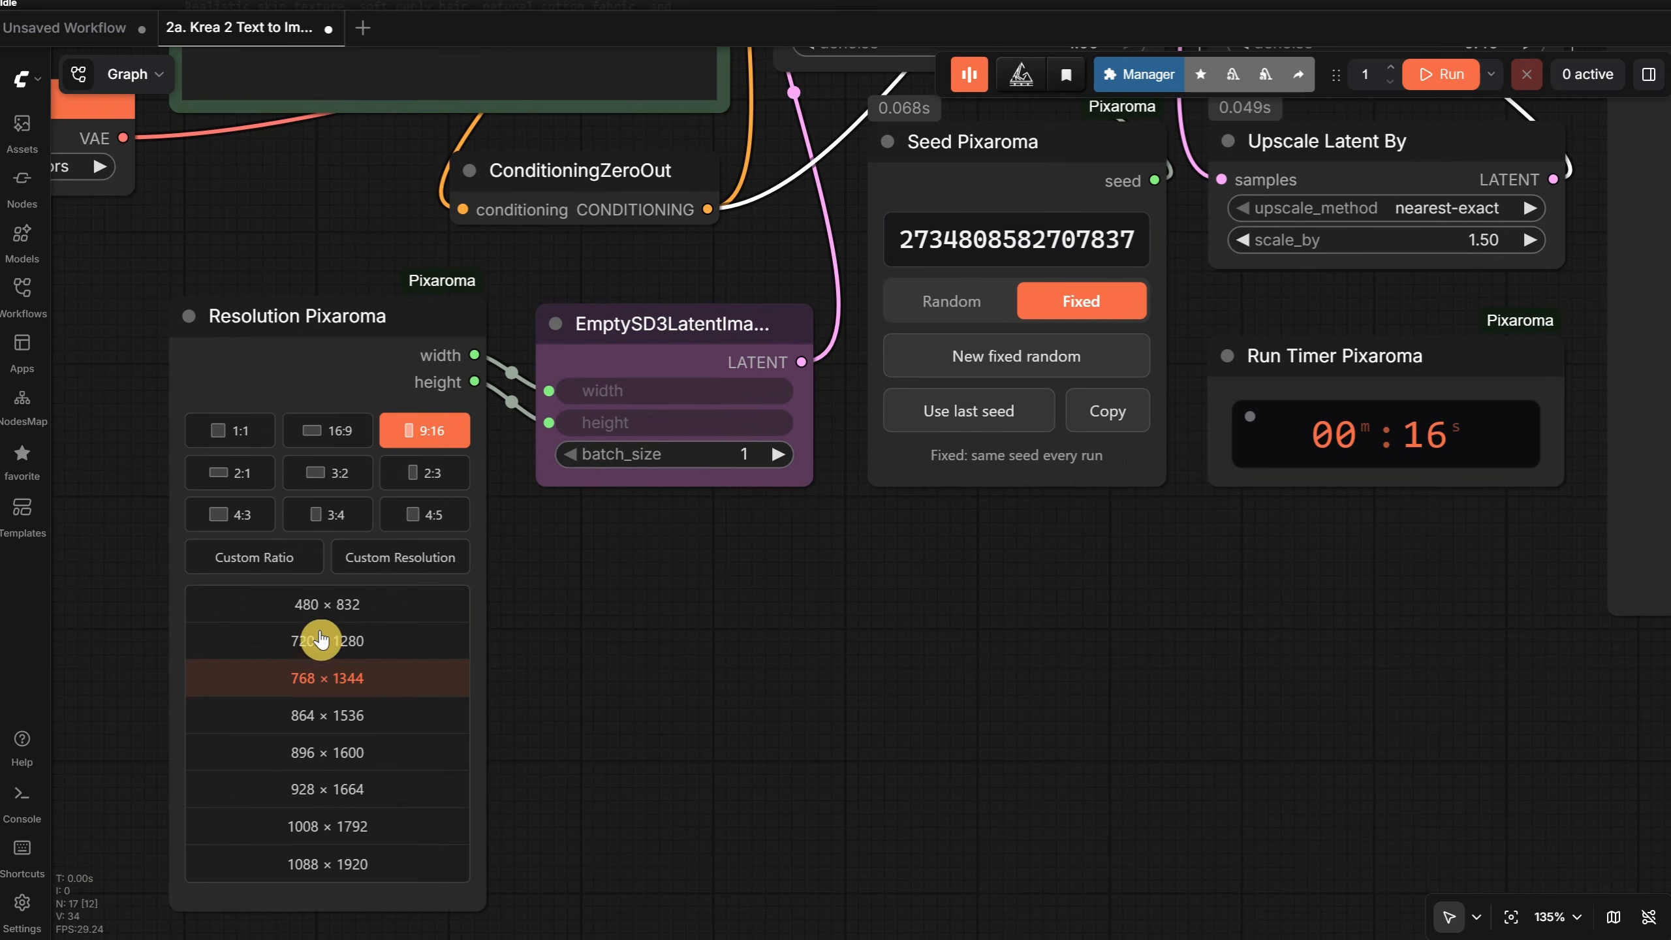
- Examine the upscaled portrait in Preview Image Pixaroma up close, checking the face, hair, hand and shirt lettering
{"action": "left_click_drag", "start_coordinate": [1443, 672], "coordinate": [184, 777]}
{"action": "scroll", "coordinate": [428, 419], "scroll_direction": "up", "scroll_amount": 8}
{"action": "left_click_drag", "start_coordinate": [1653, 630], "coordinate": [1650, 820]}
{"action": "scroll", "coordinate": [918, 468], "scroll_direction": "up", "scroll_amount": 8}
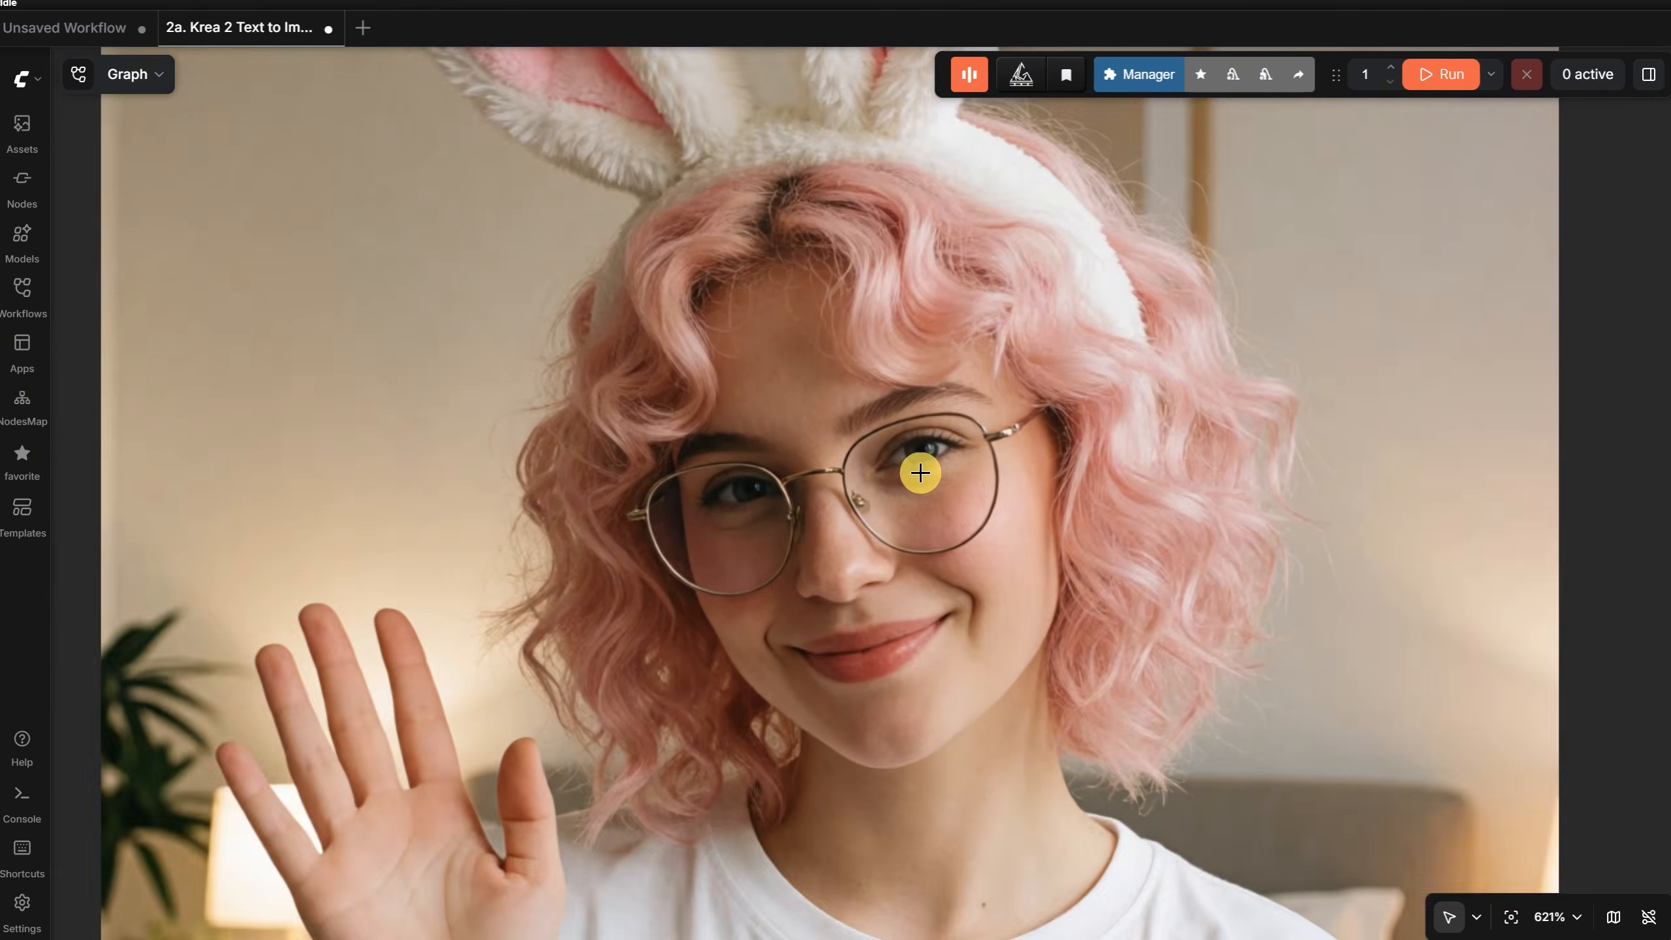
{"action": "scroll", "coordinate": [921, 470], "scroll_direction": "down", "scroll_amount": 2}
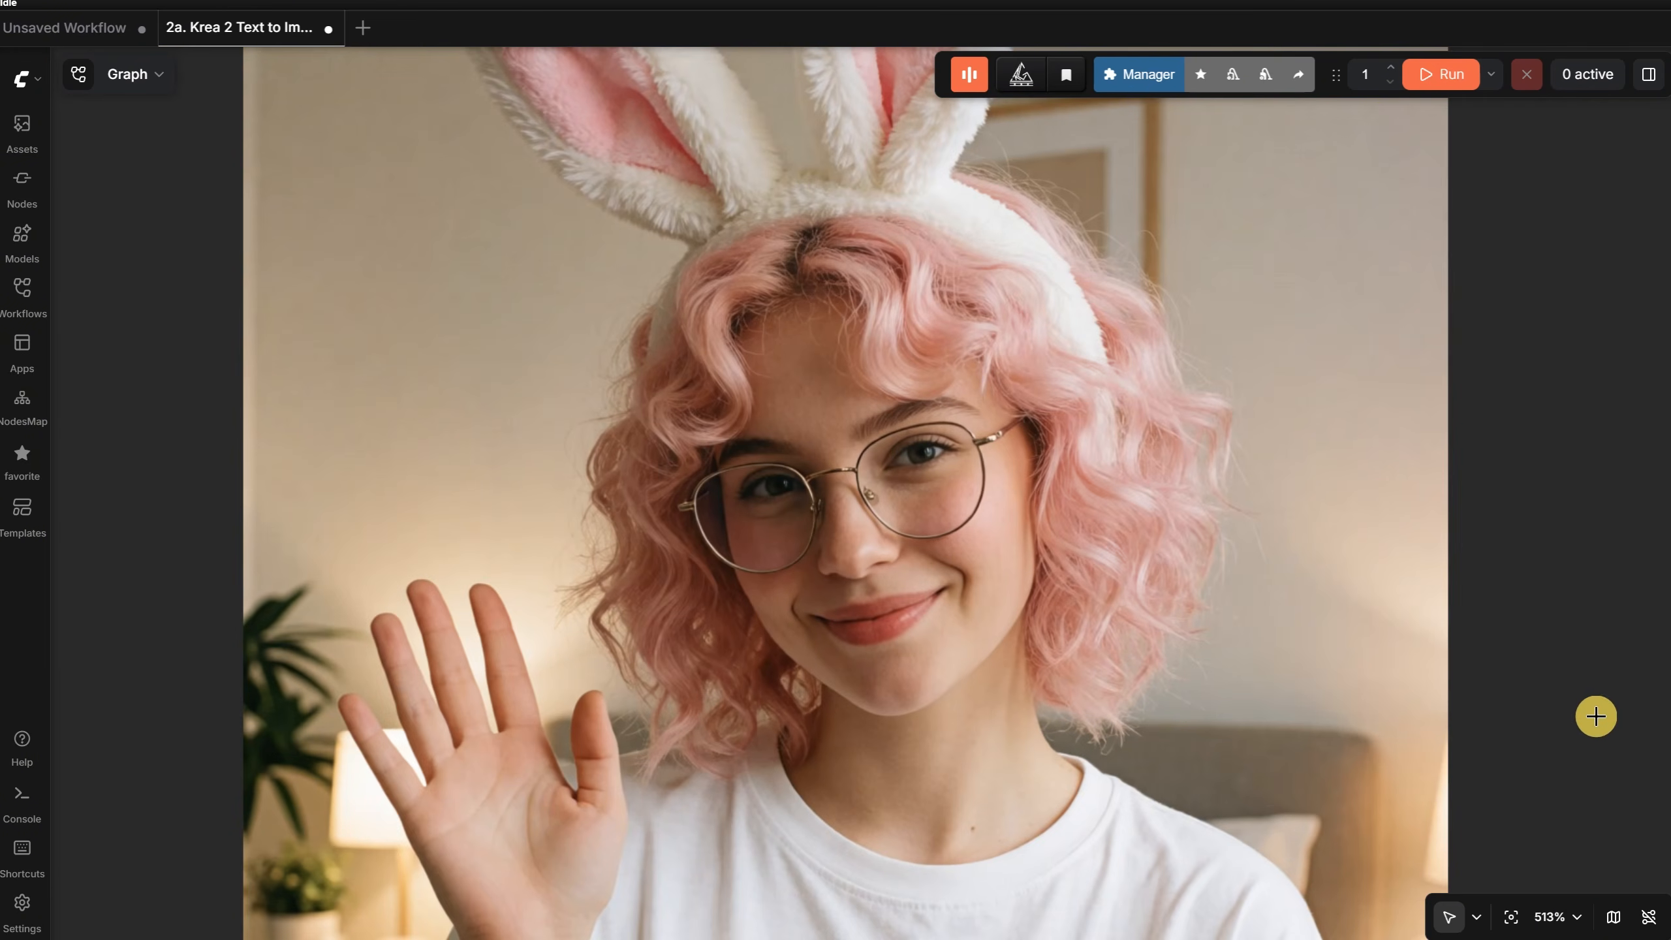
{"action": "left_click_drag", "start_coordinate": [1592, 774], "coordinate": [1605, 452]}
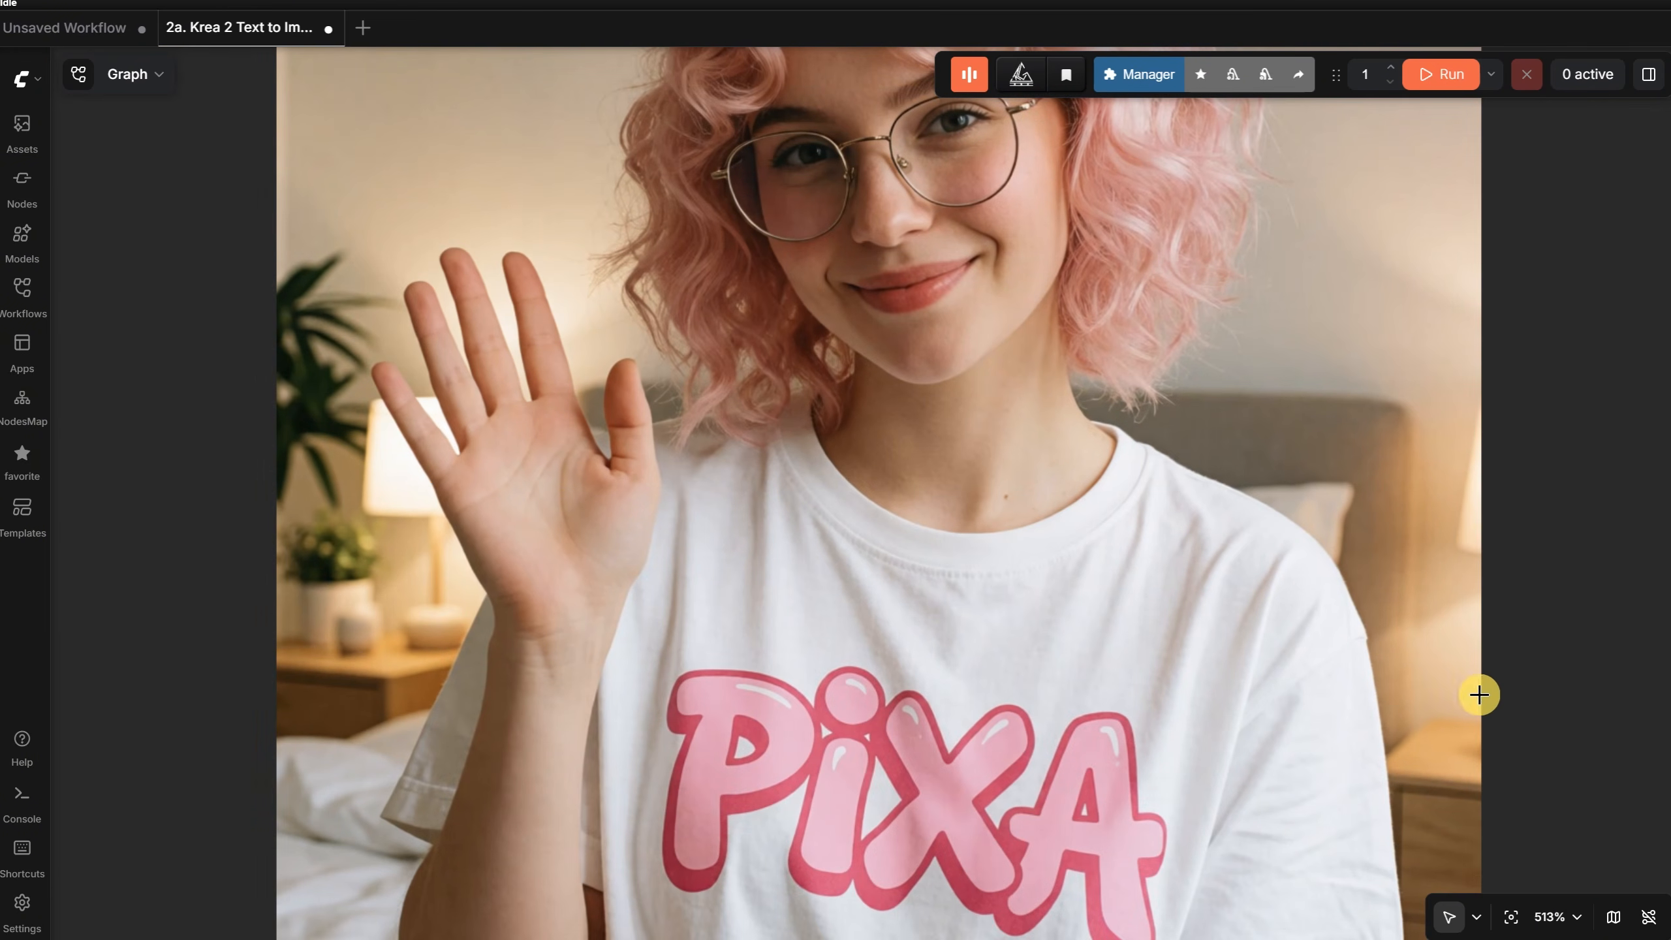
{"action": "left_click_drag", "start_coordinate": [1574, 691], "coordinate": [1506, 922]}
{"action": "scroll", "coordinate": [1550, 566], "scroll_direction": "down", "scroll_amount": 4}
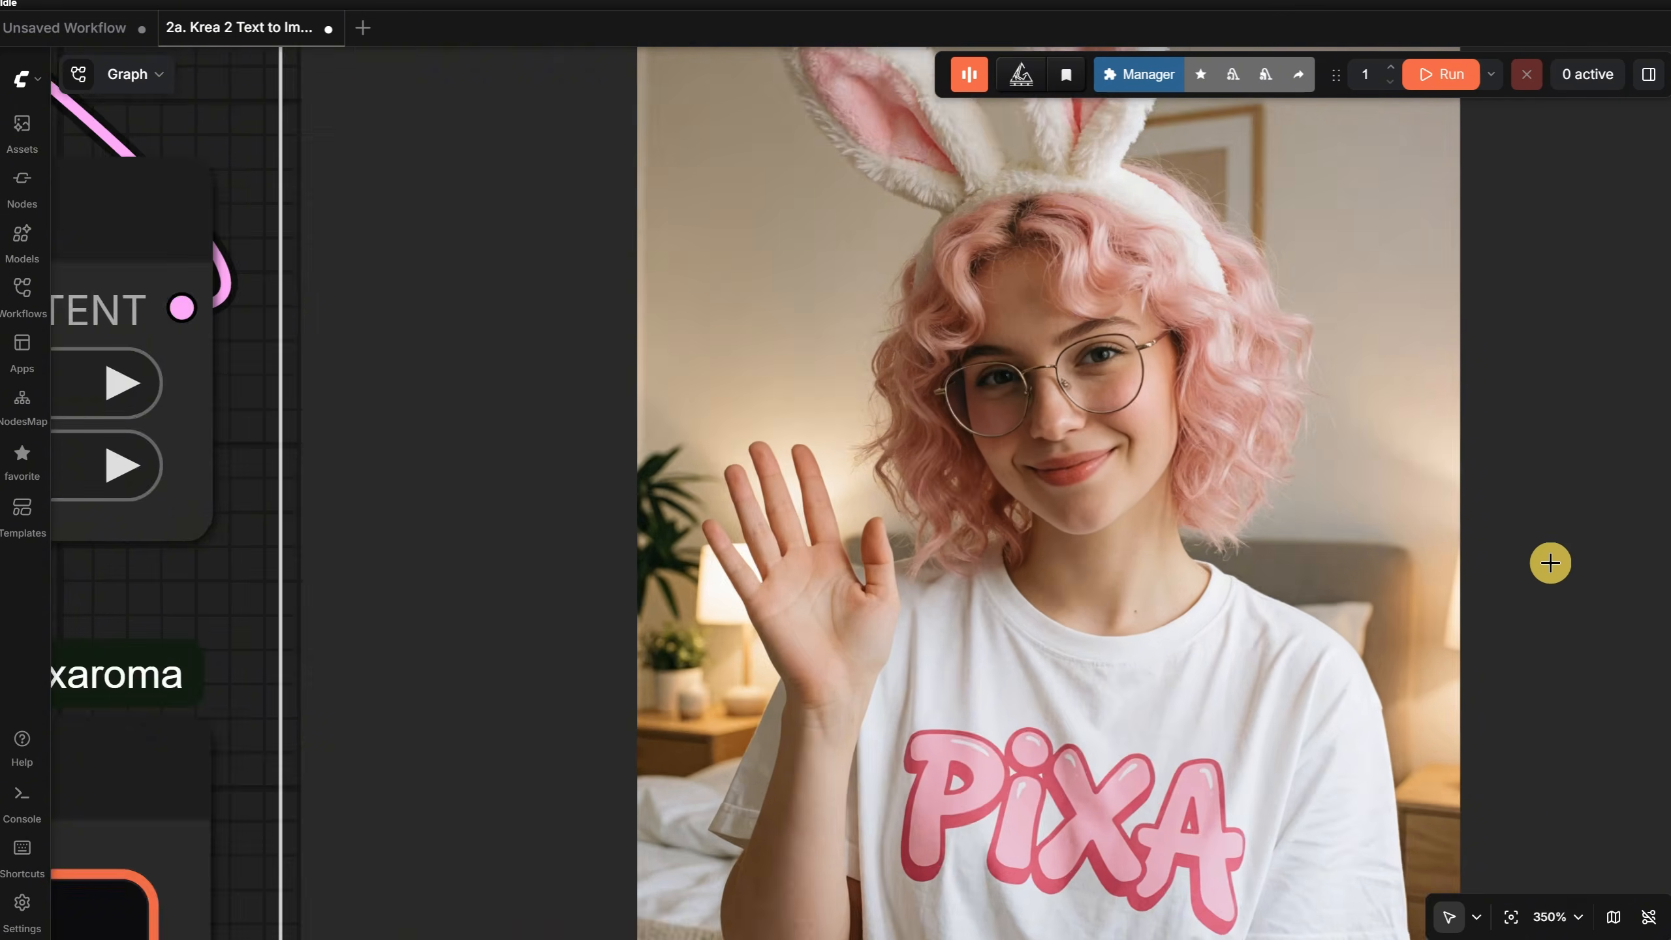
{"action": "scroll", "coordinate": [1551, 563], "scroll_direction": "down", "scroll_amount": 2}
{"action": "scroll", "coordinate": [1592, 450], "scroll_direction": "down", "scroll_amount": 15}
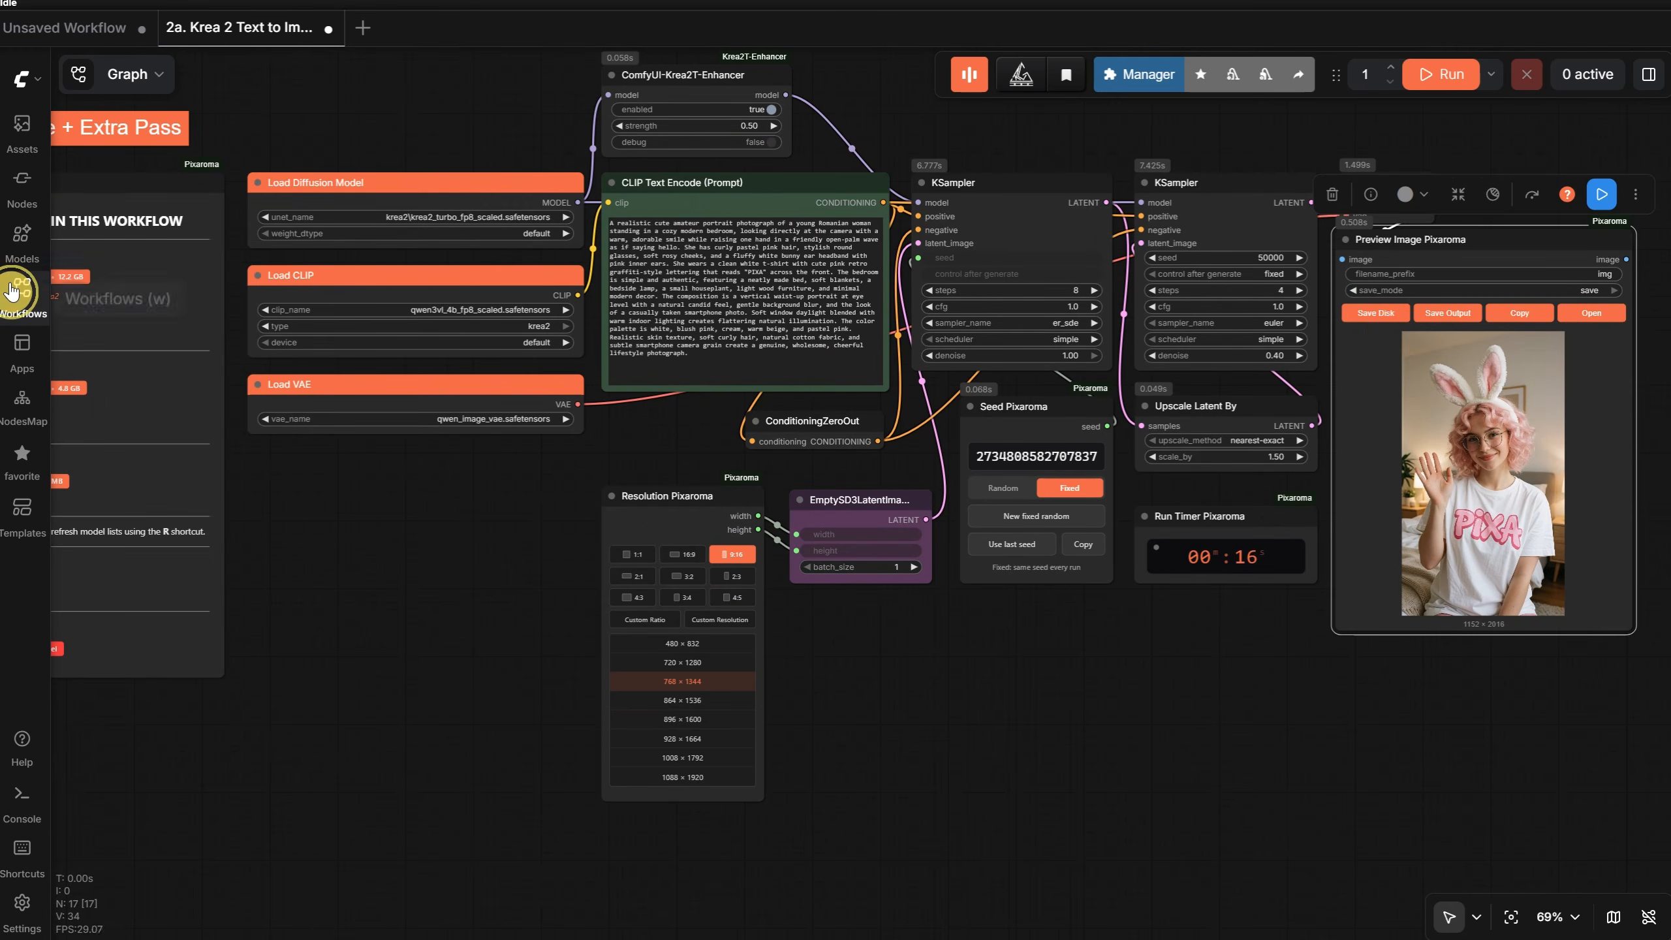
- Open the Ep24 workflow 2b. Krea 2 Text to Image + Extra Pass + Lora and hide the workflow list
{"action": "left_click", "coordinate": [22, 288]}
{"action": "left_click", "coordinate": [218, 838]}
{"action": "scroll", "coordinate": [311, 665], "scroll_direction": "down", "scroll_amount": 3}
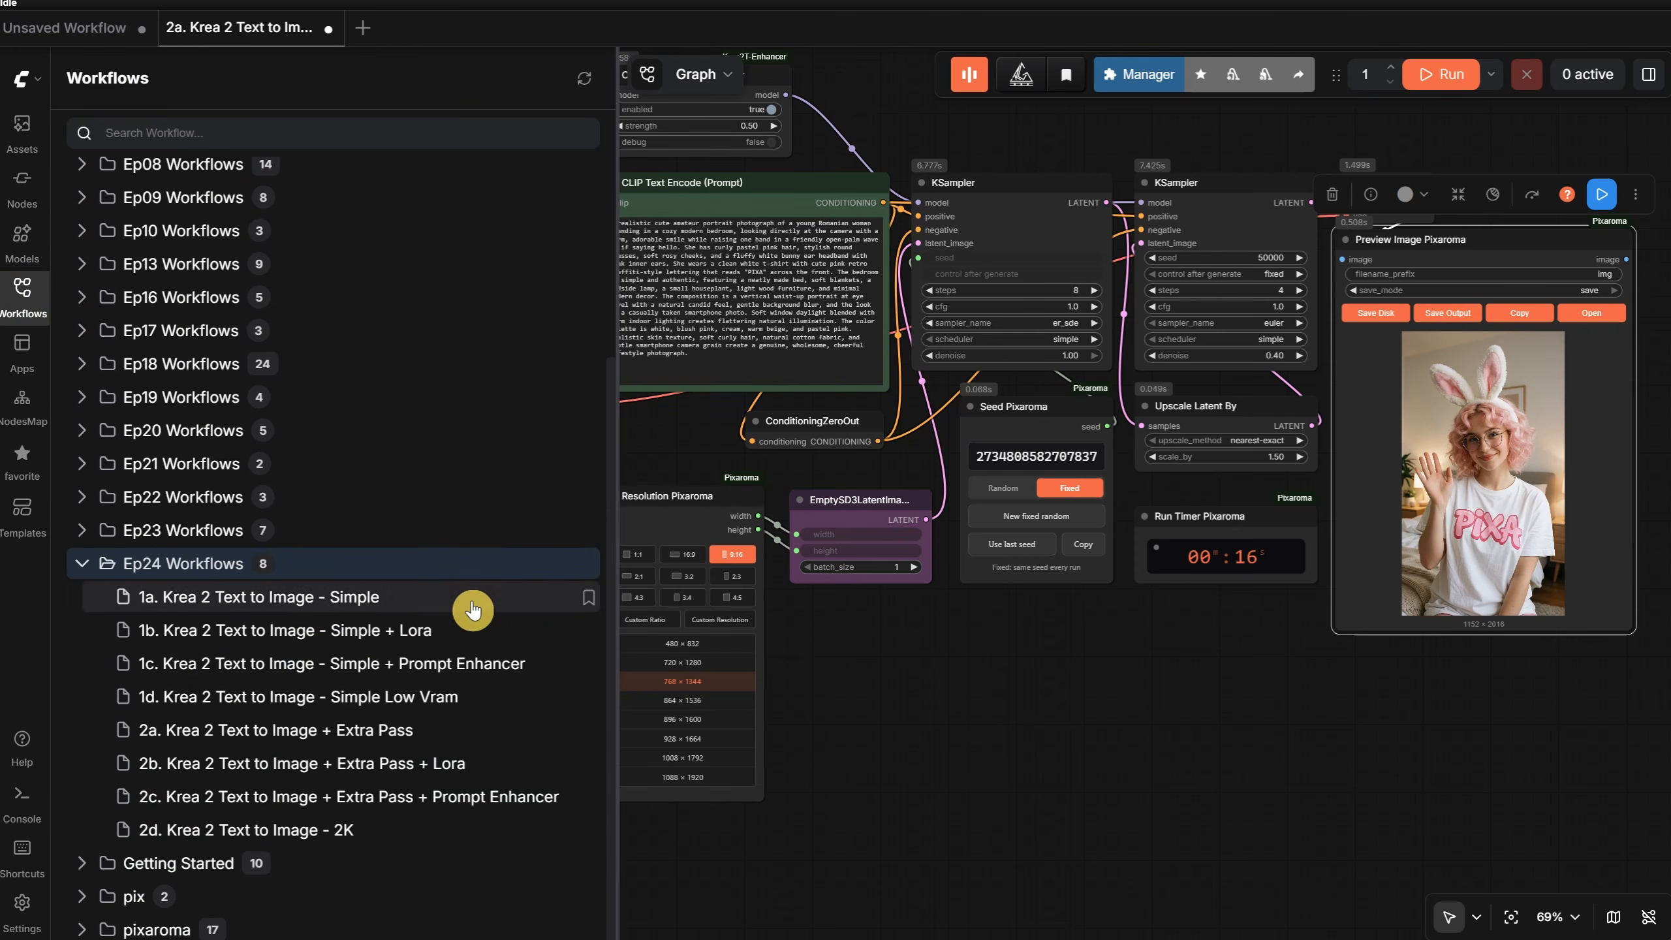
{"action": "left_click", "coordinate": [334, 779]}
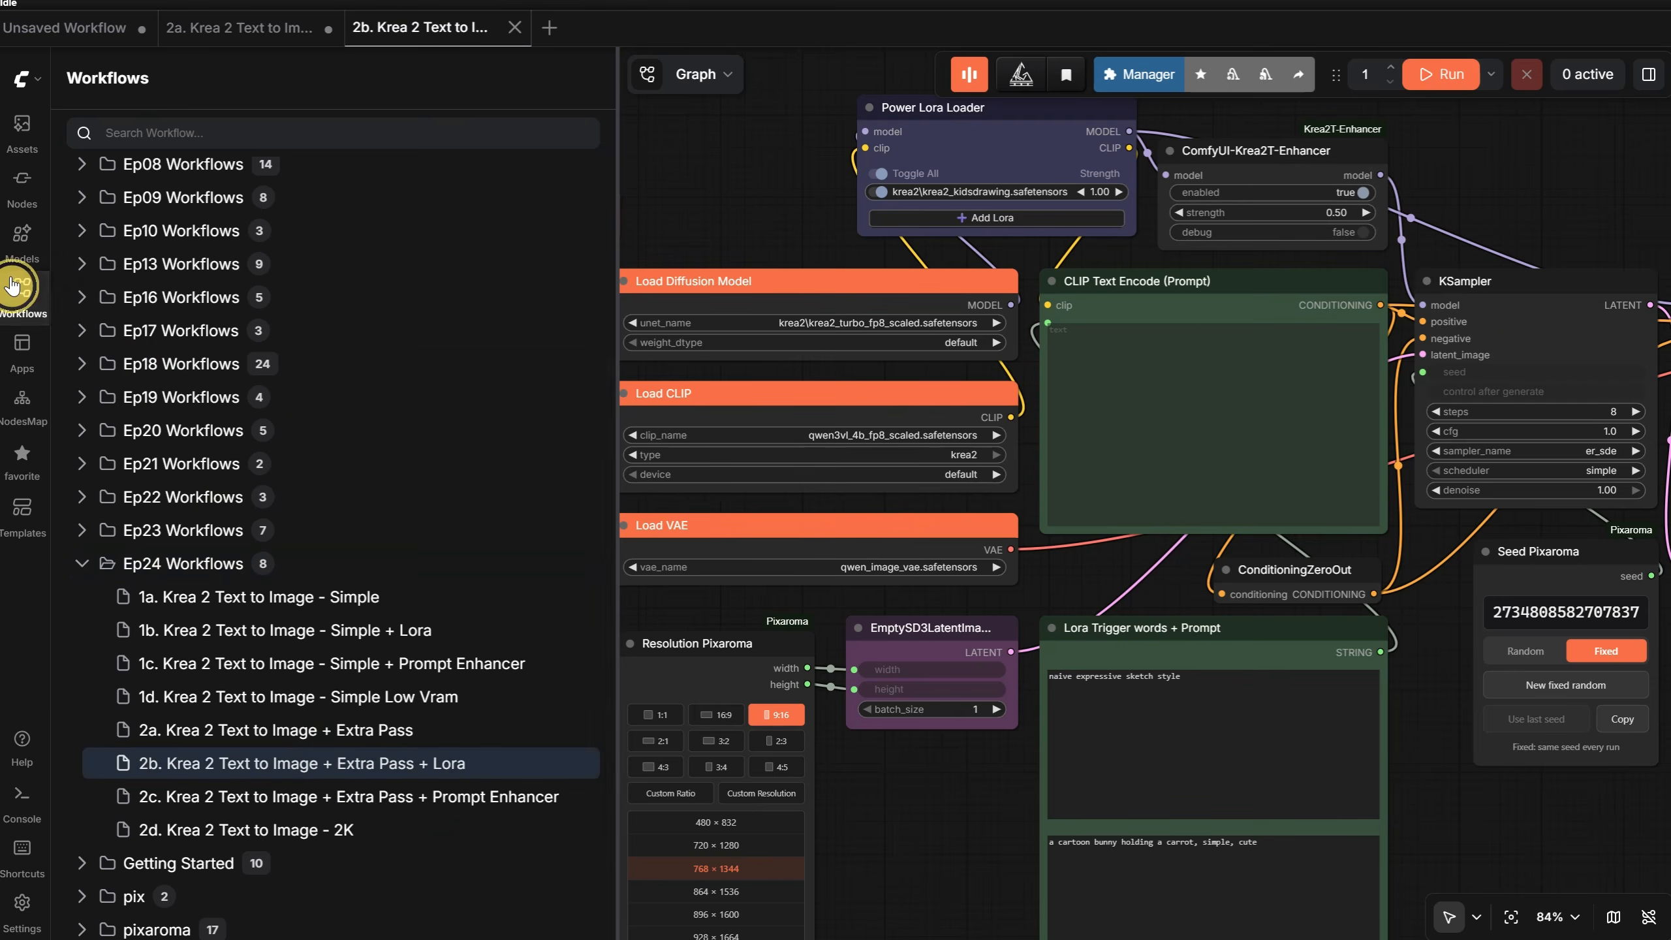
{"action": "left_click", "coordinate": [22, 288]}
- Examine the Power Lora Loader, its connections to both KSamplers, and the Lora download entry in the workflow's model note
{"action": "left_click_drag", "start_coordinate": [711, 181], "coordinate": [360, 315]}
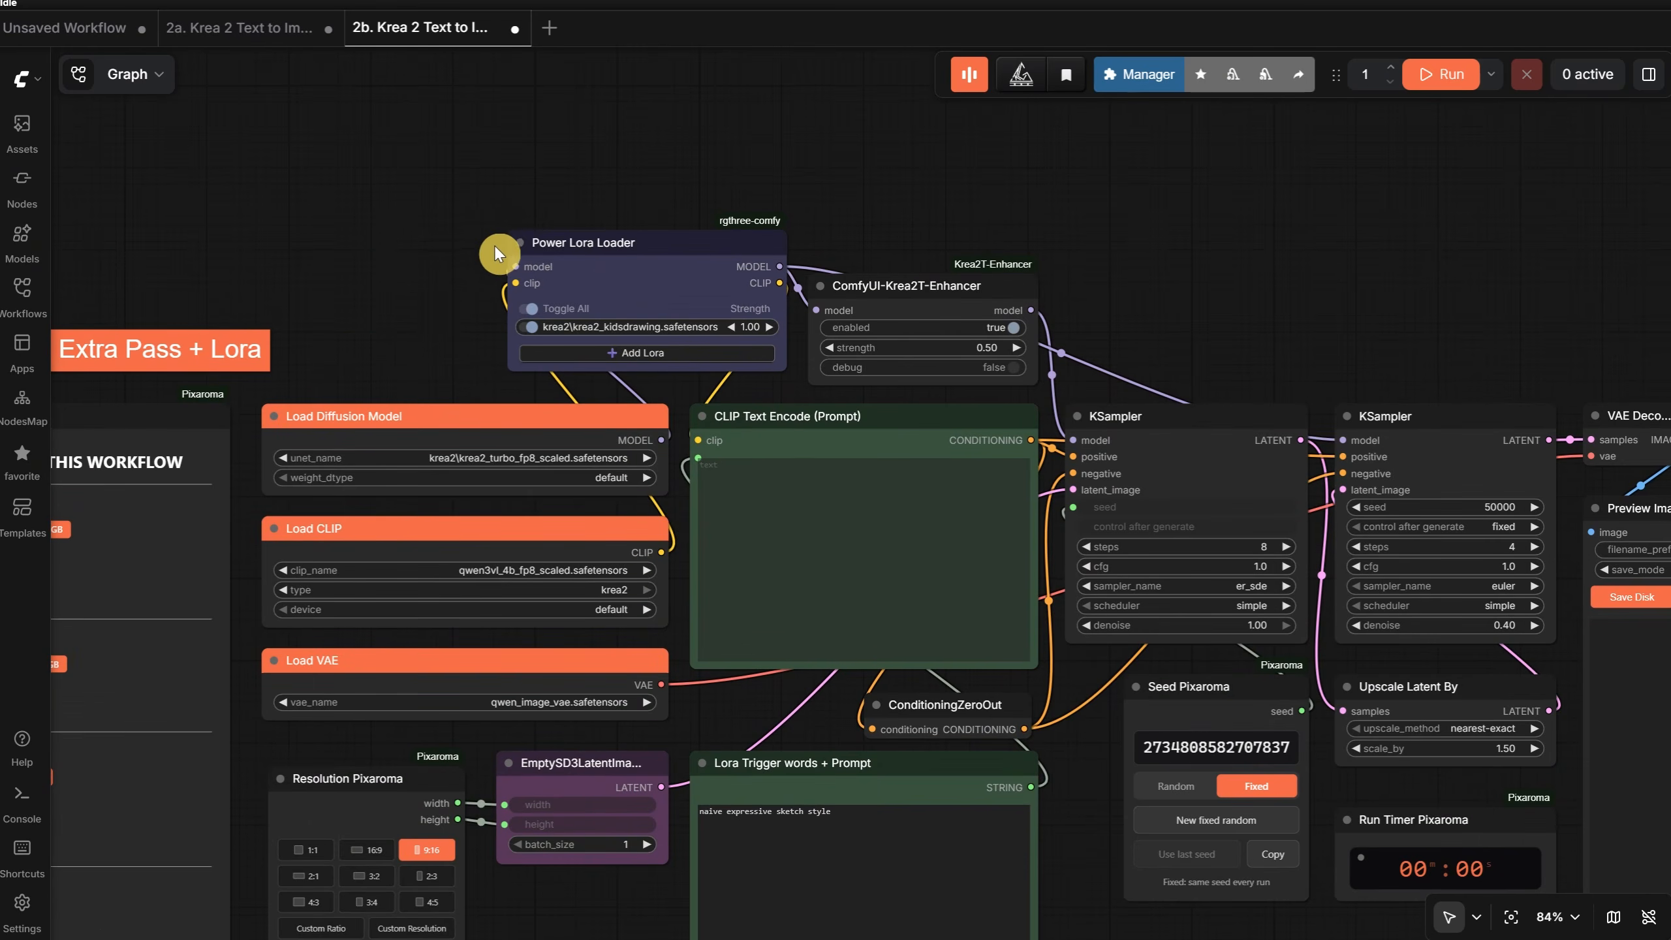
{"action": "scroll", "coordinate": [494, 245], "scroll_direction": "up", "scroll_amount": 2}
{"action": "scroll", "coordinate": [1445, 223], "scroll_direction": "down", "scroll_amount": 2}
{"action": "left_click_drag", "start_coordinate": [1446, 227], "coordinate": [1083, 281]}
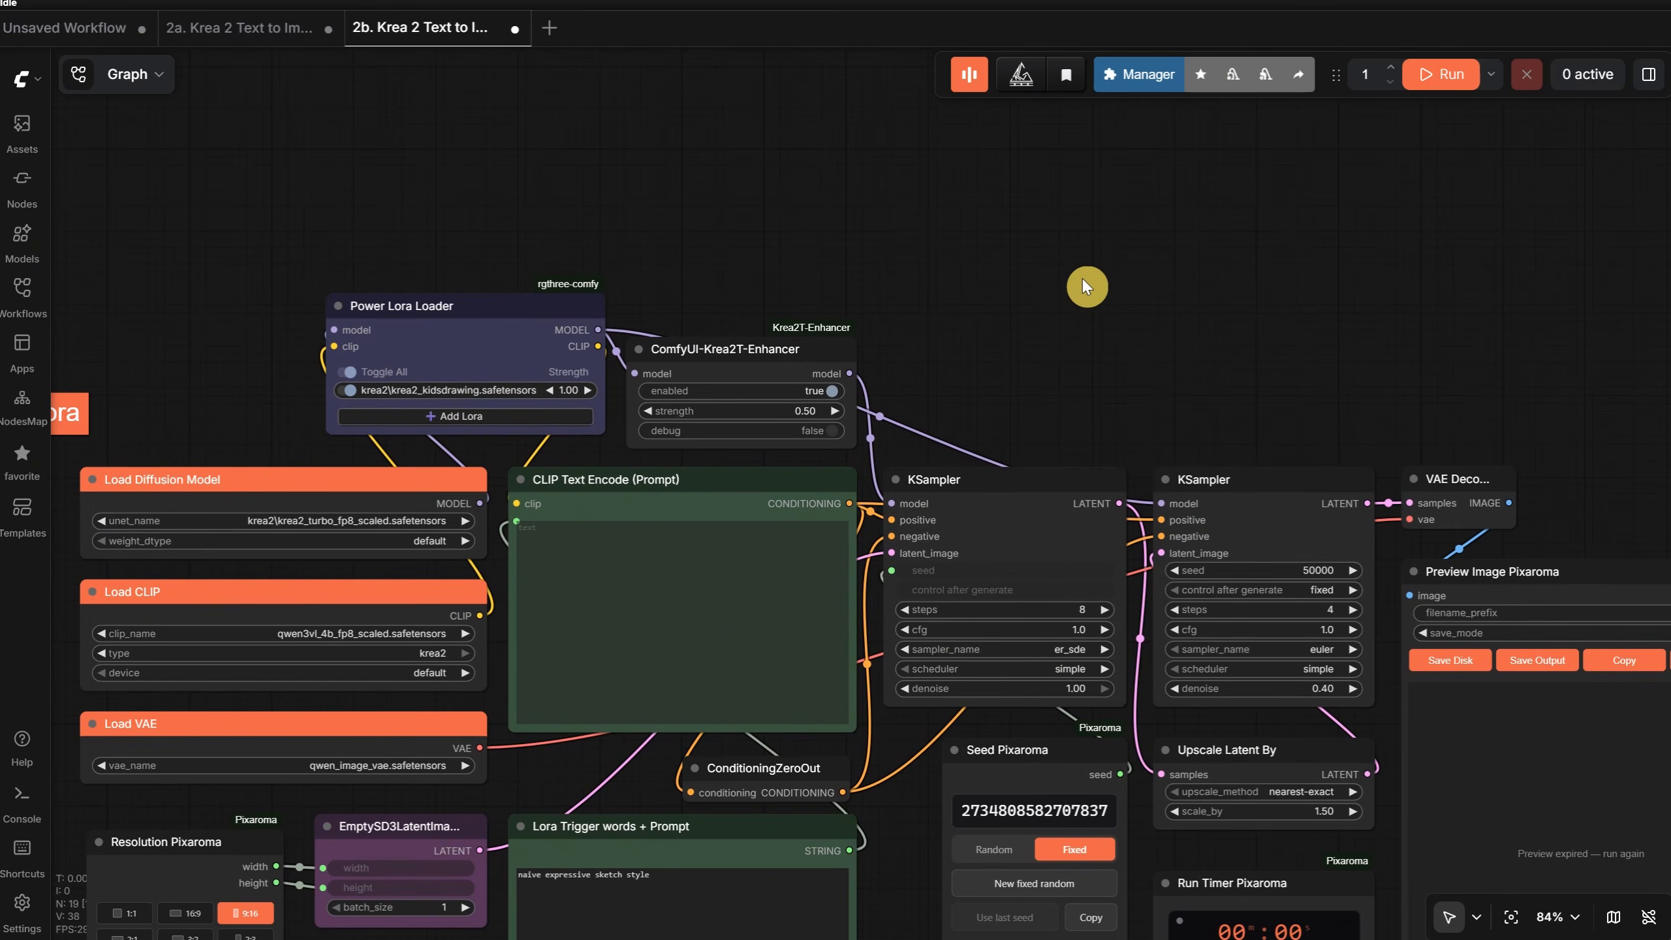
{"action": "left_click", "coordinate": [417, 307]}
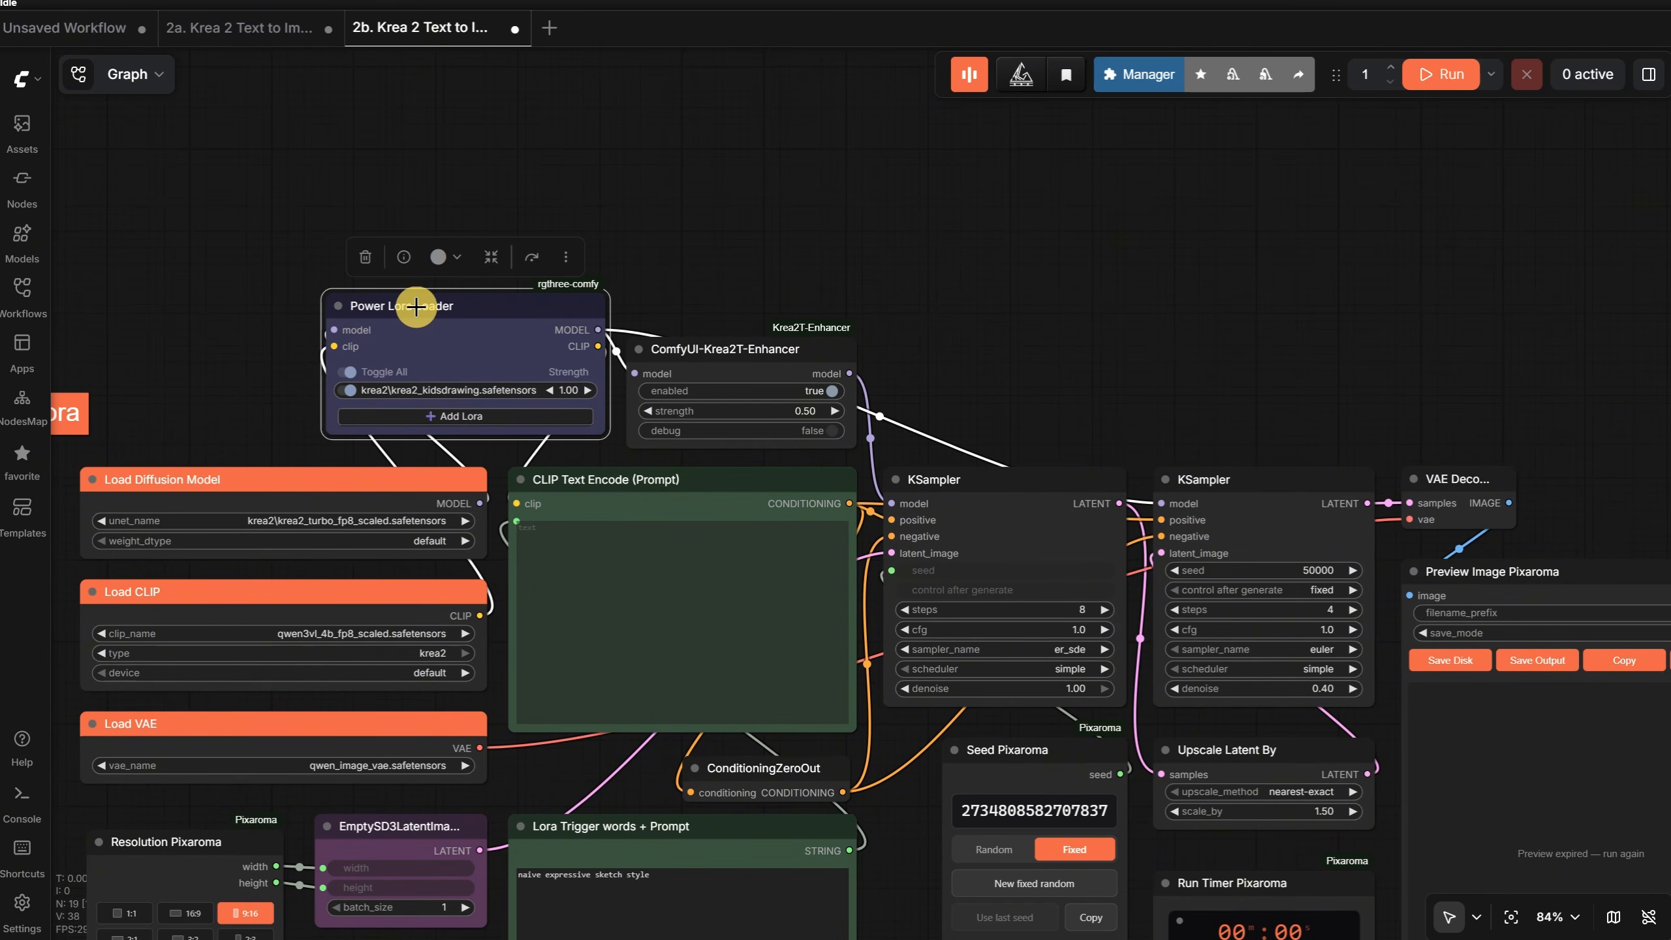
{"action": "left_click_drag", "start_coordinate": [1191, 325], "coordinate": [1327, 271]}
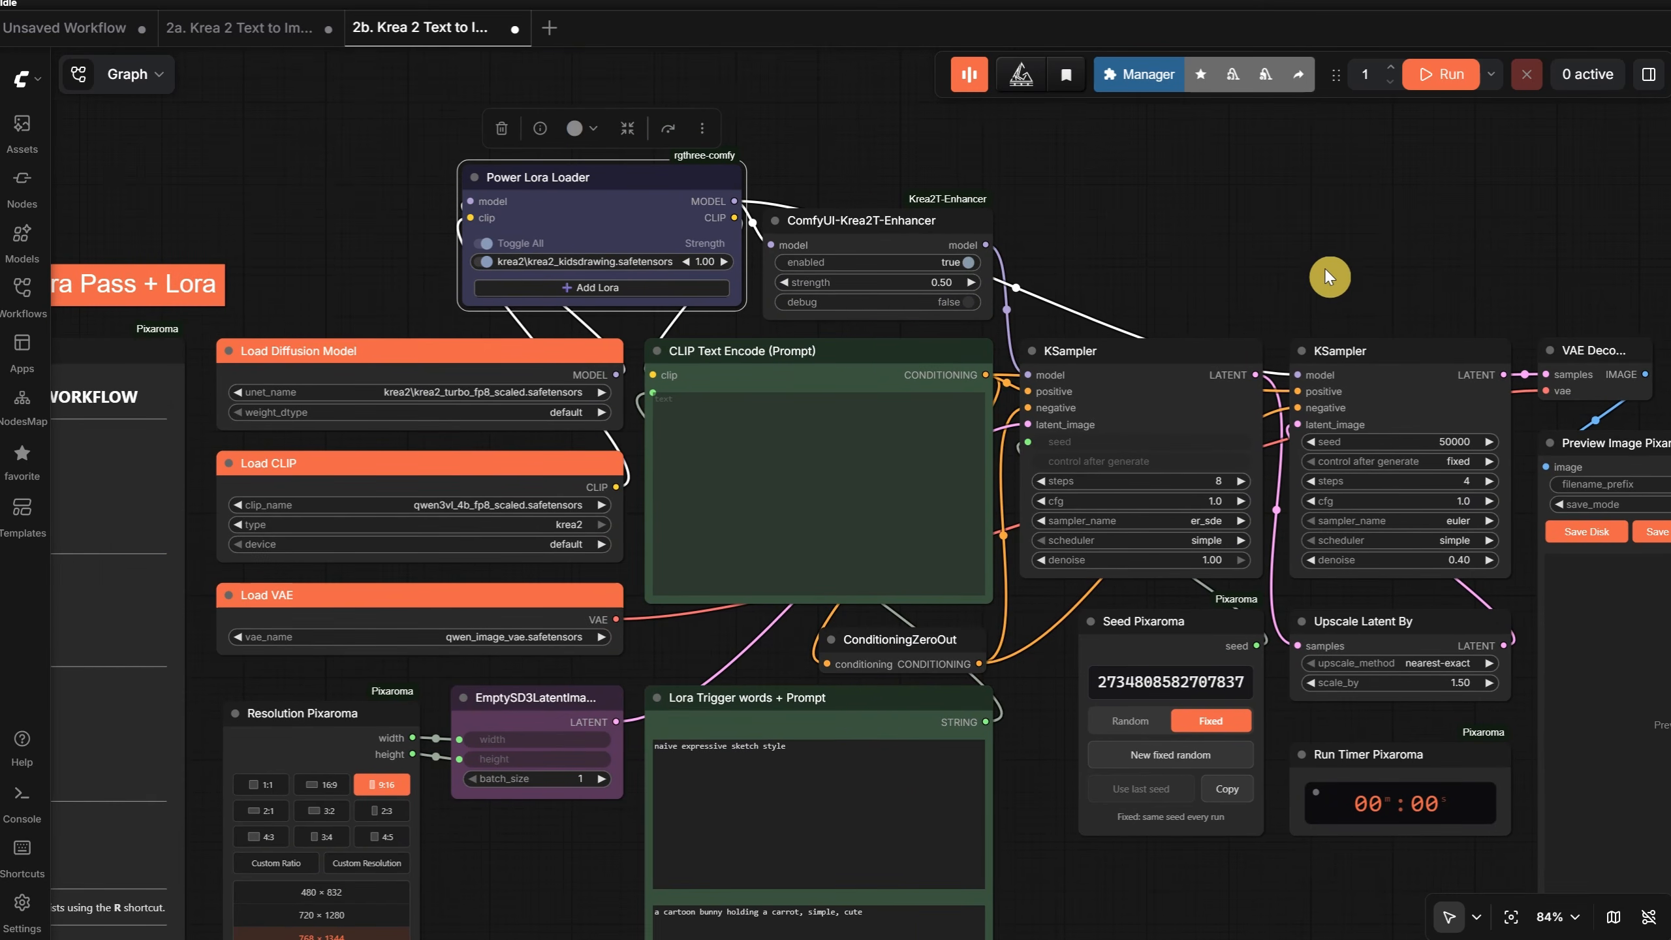
{"action": "scroll", "coordinate": [475, 288], "scroll_direction": "up", "scroll_amount": 9}
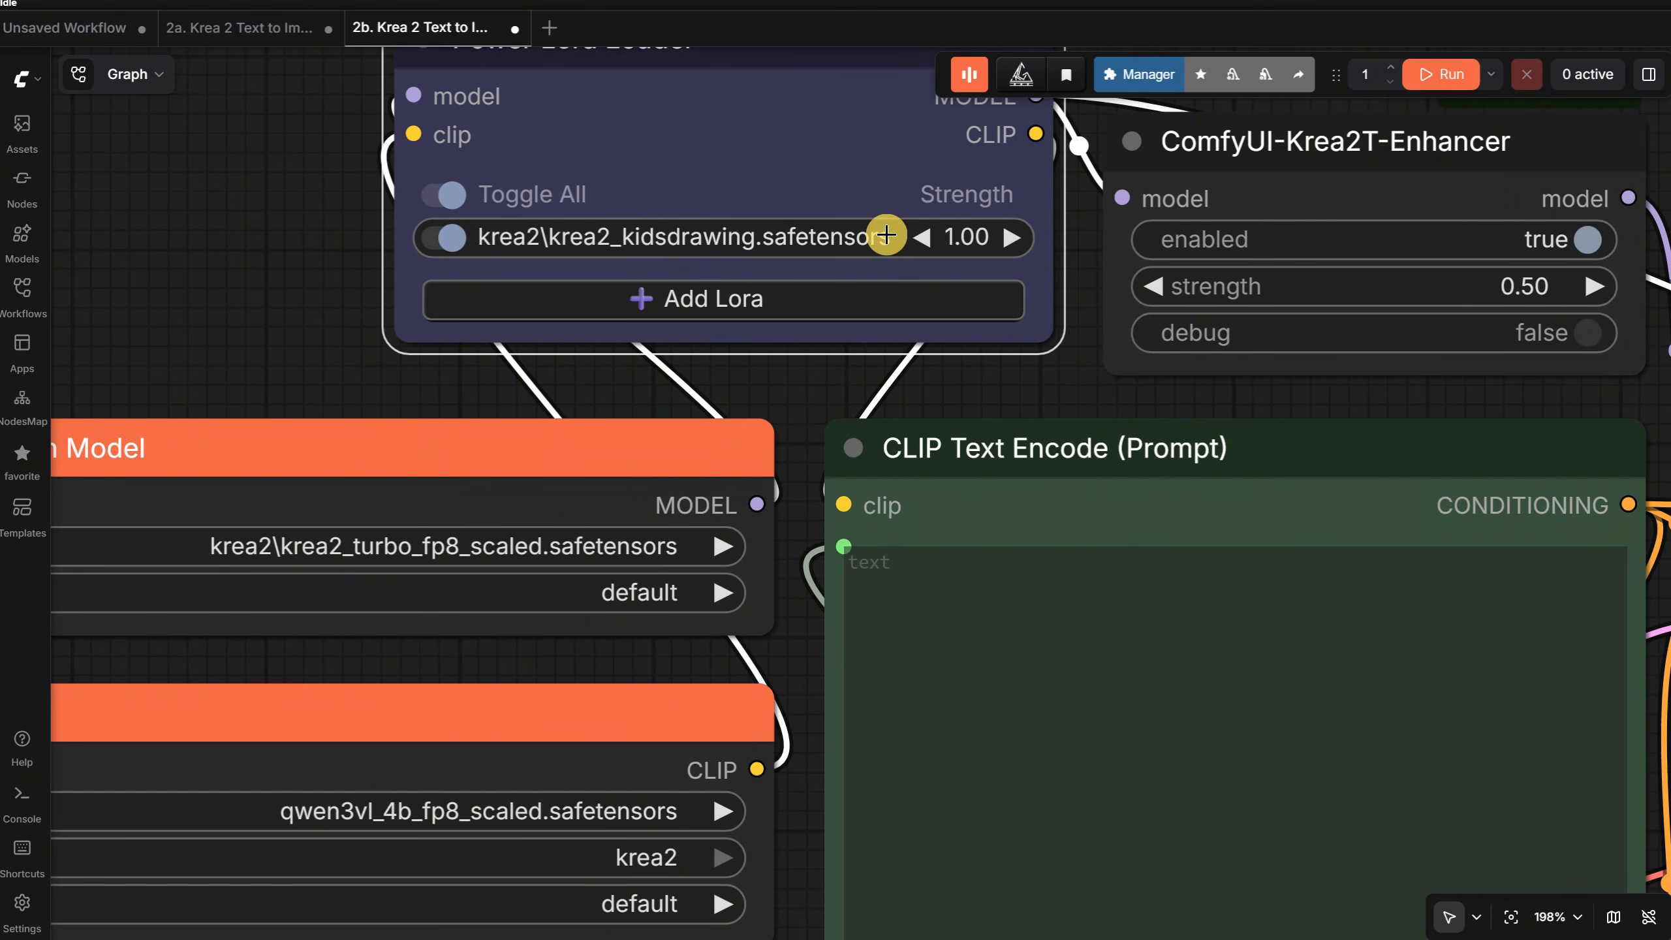
{"action": "scroll", "coordinate": [888, 235], "scroll_direction": "down", "scroll_amount": 6}
{"action": "left_click_drag", "start_coordinate": [373, 223], "coordinate": [1402, 0]}
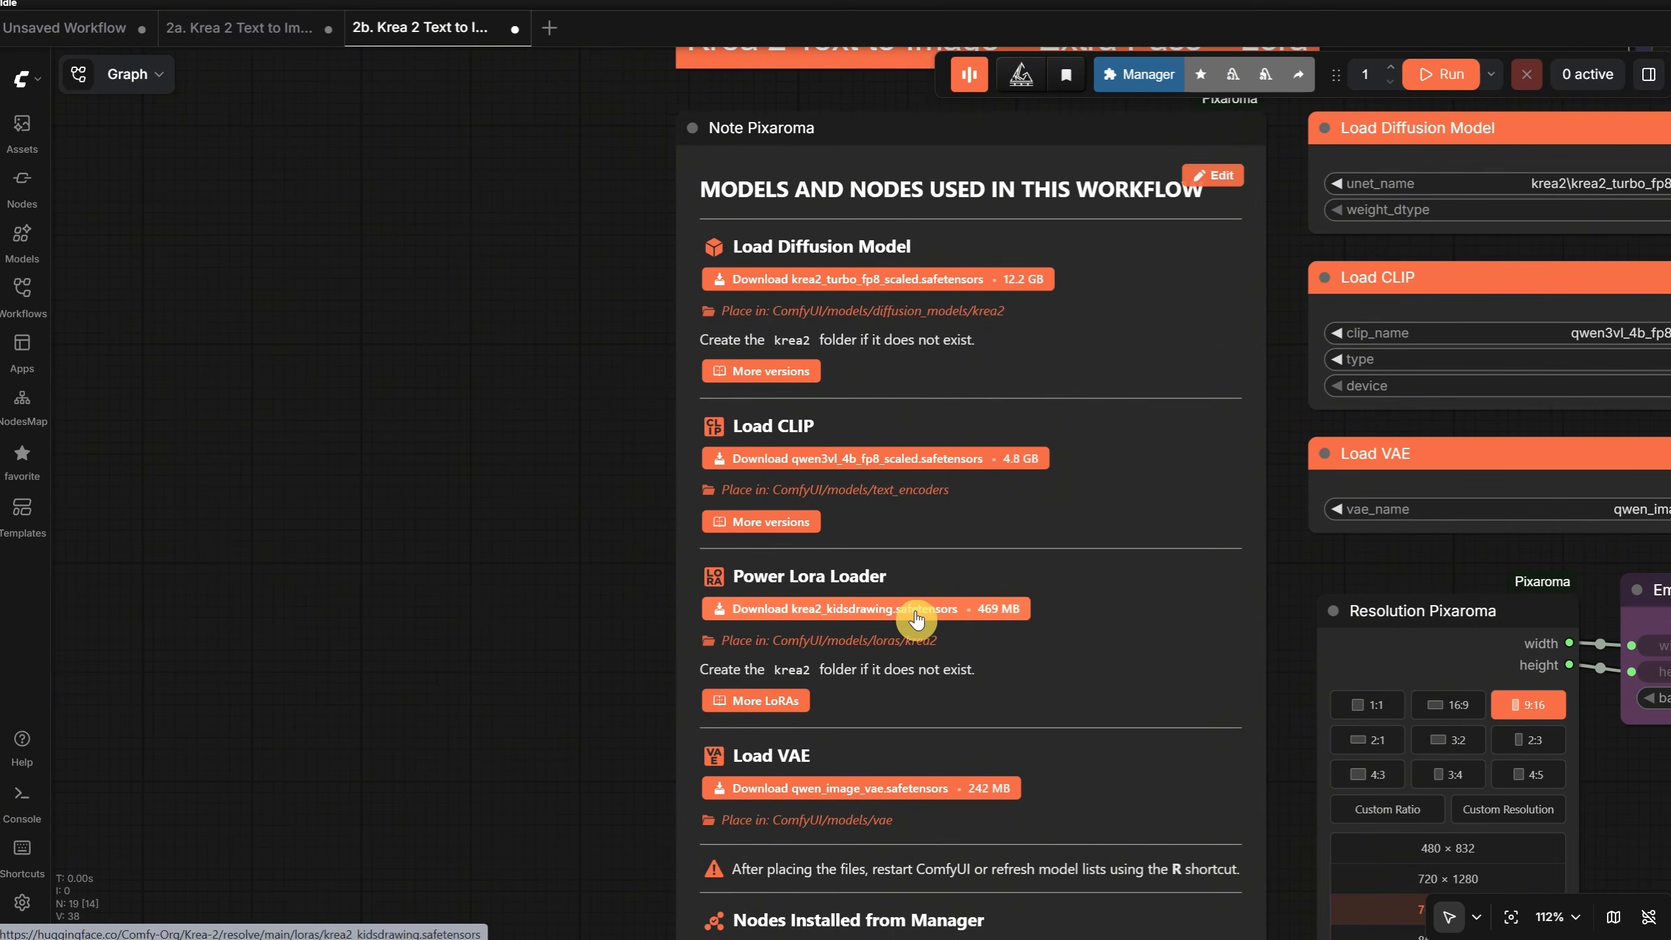
{"action": "scroll", "coordinate": [467, 540], "scroll_direction": "down", "scroll_amount": 5}
{"action": "left_click_drag", "start_coordinate": [1063, 207], "coordinate": [403, 176]}
- Run the Extra Pass + Lora workflow with the krea2_kidsdrawing Lora and inspect the generated bunny drawing
{"action": "left_click", "coordinate": [1458, 72]}
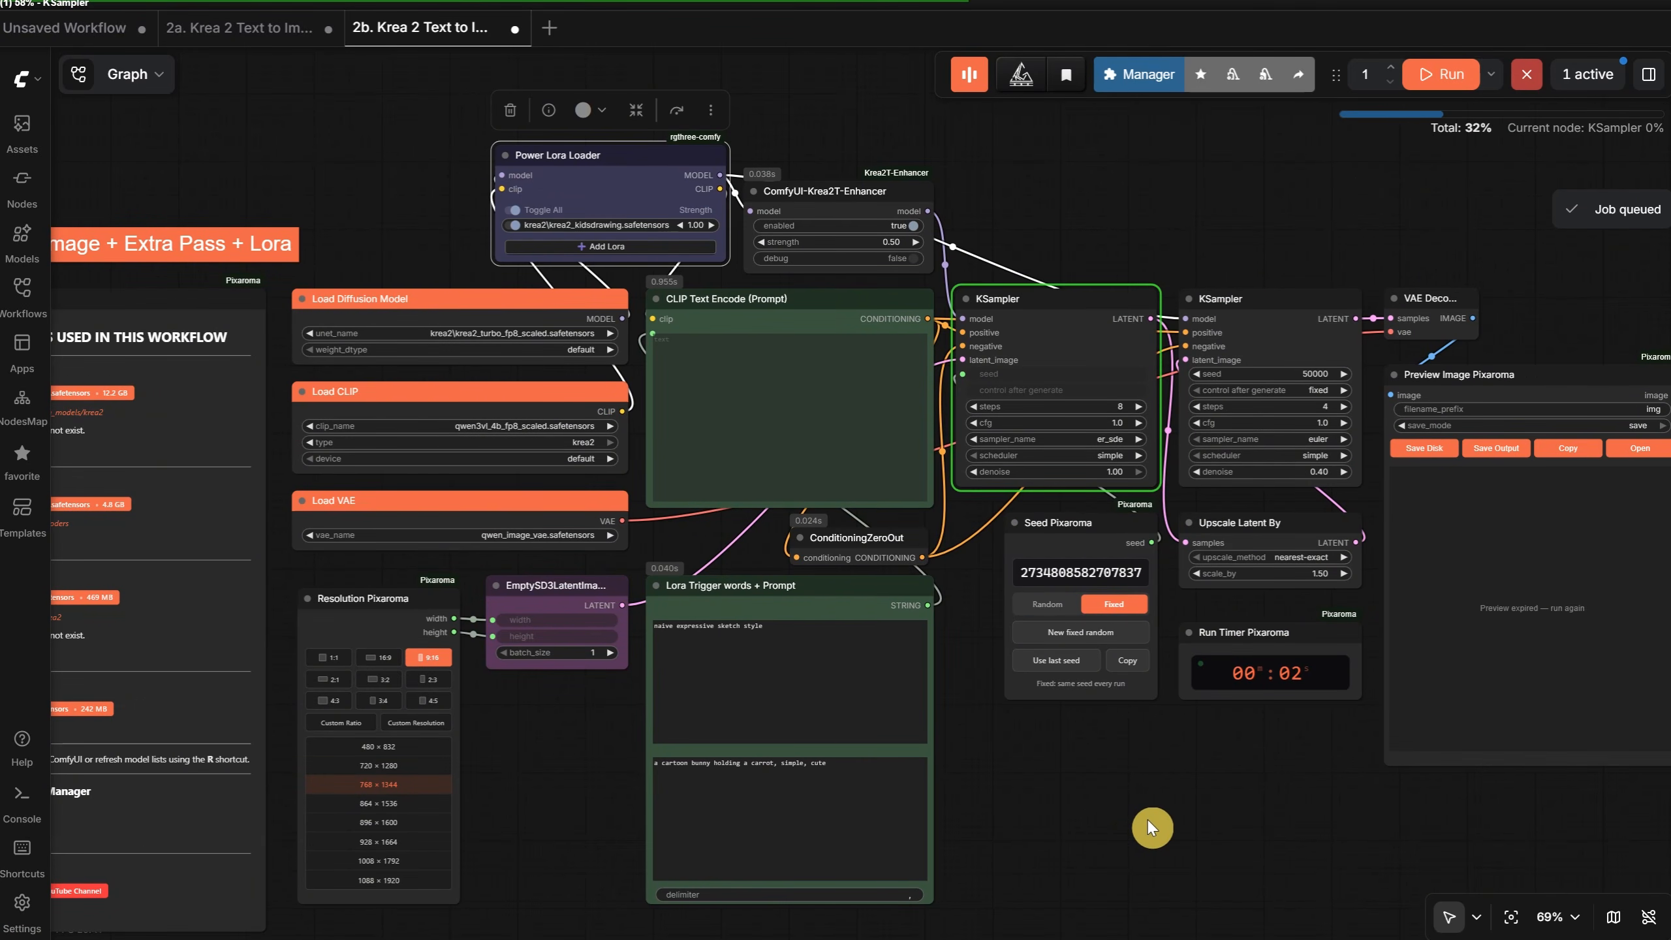
{"action": "scroll", "coordinate": [1313, 799], "scroll_direction": "up", "scroll_amount": 3}
{"action": "scroll", "coordinate": [979, 861], "scroll_direction": "up", "scroll_amount": 2}
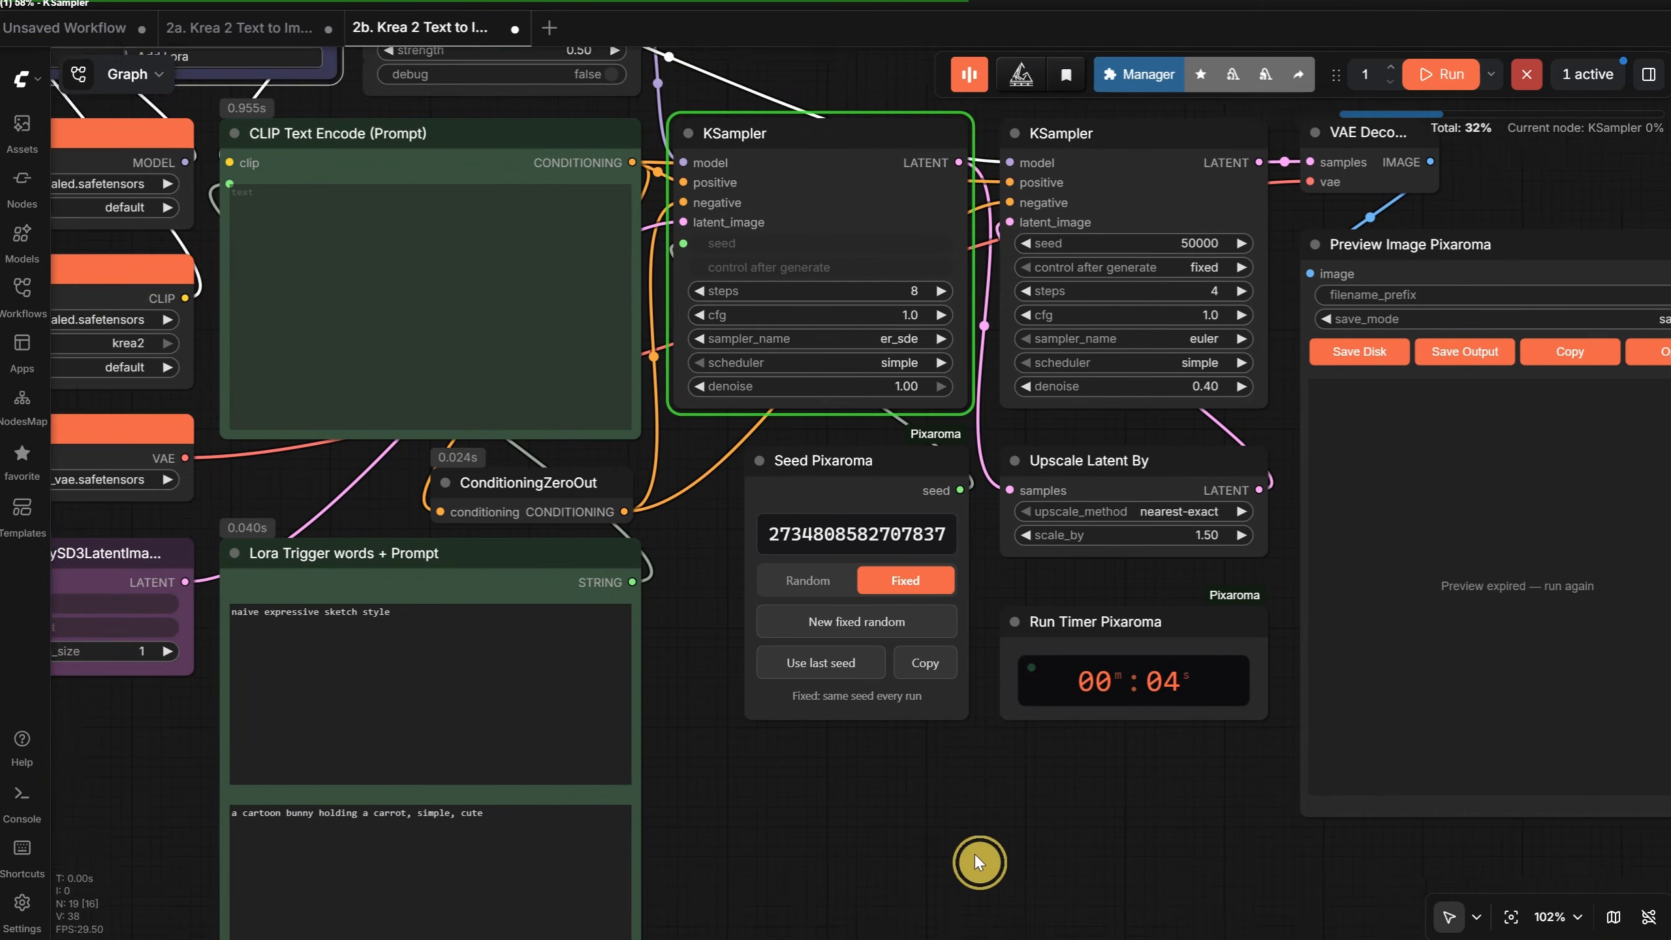
{"action": "left_click_drag", "start_coordinate": [974, 854], "coordinate": [797, 724]}
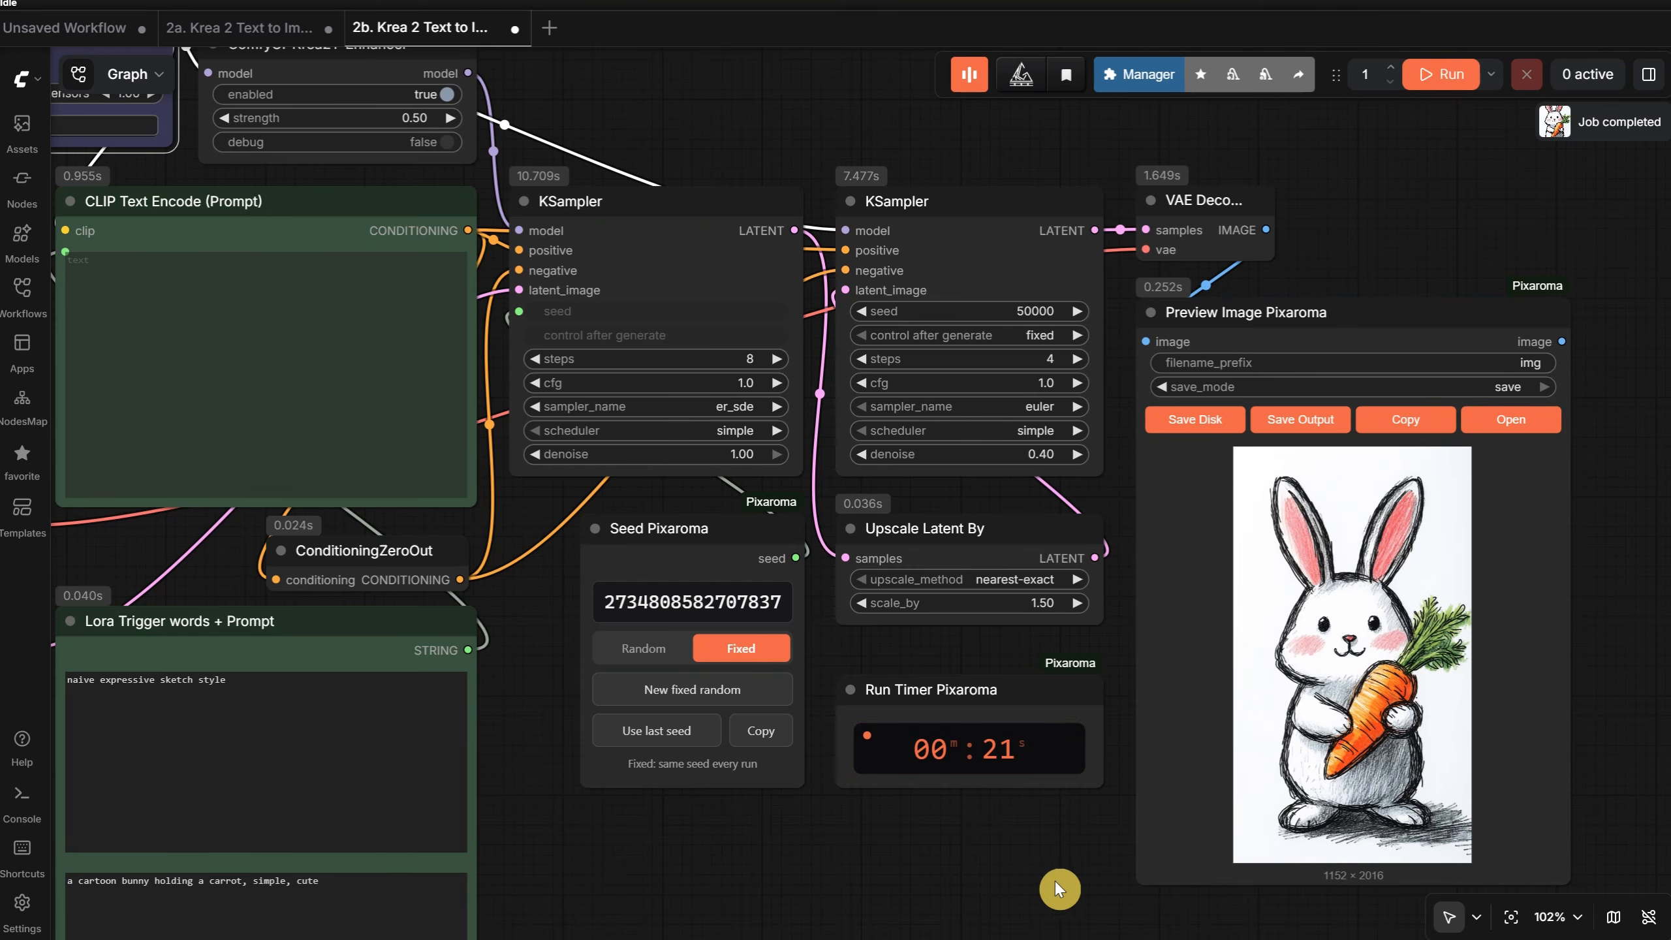
{"action": "scroll", "coordinate": [1559, 641], "scroll_direction": "up", "scroll_amount": 10}
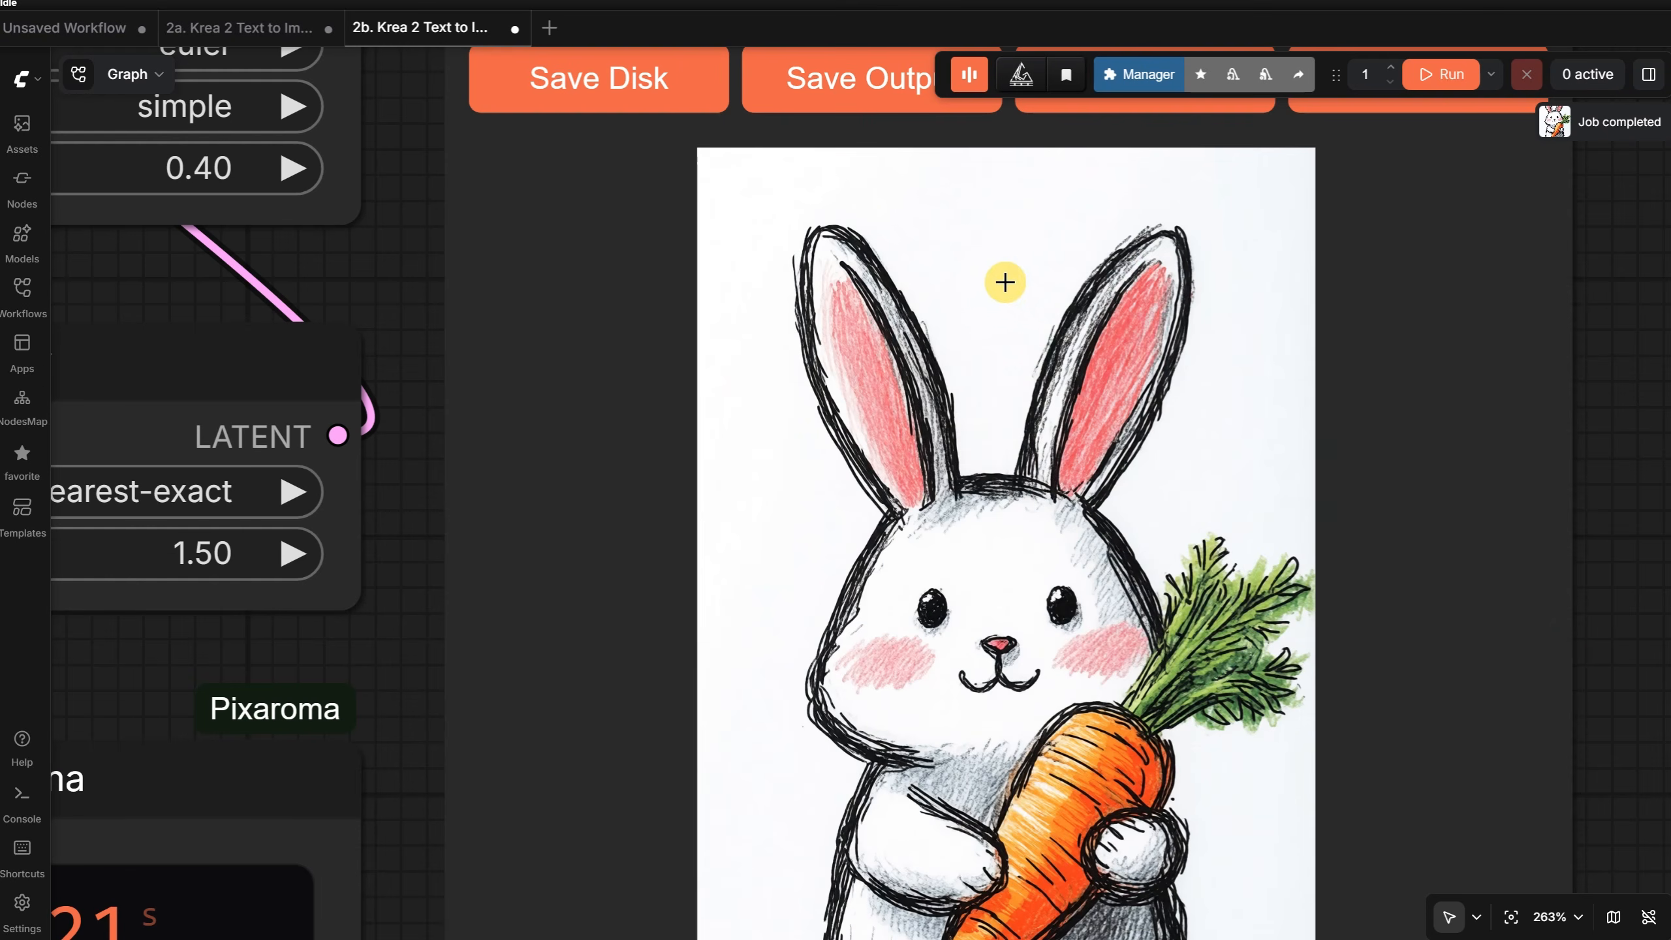
- Open the Ep24 workflow 2c. Krea 2 Text to Image + Extra Pass + Prompt Enhancer and hide the workflow list
{"action": "scroll", "coordinate": [1029, 581], "scroll_direction": "up", "scroll_amount": 1}
{"action": "scroll", "coordinate": [1029, 580], "scroll_direction": "up", "scroll_amount": 1}
{"action": "key", "text": "."}
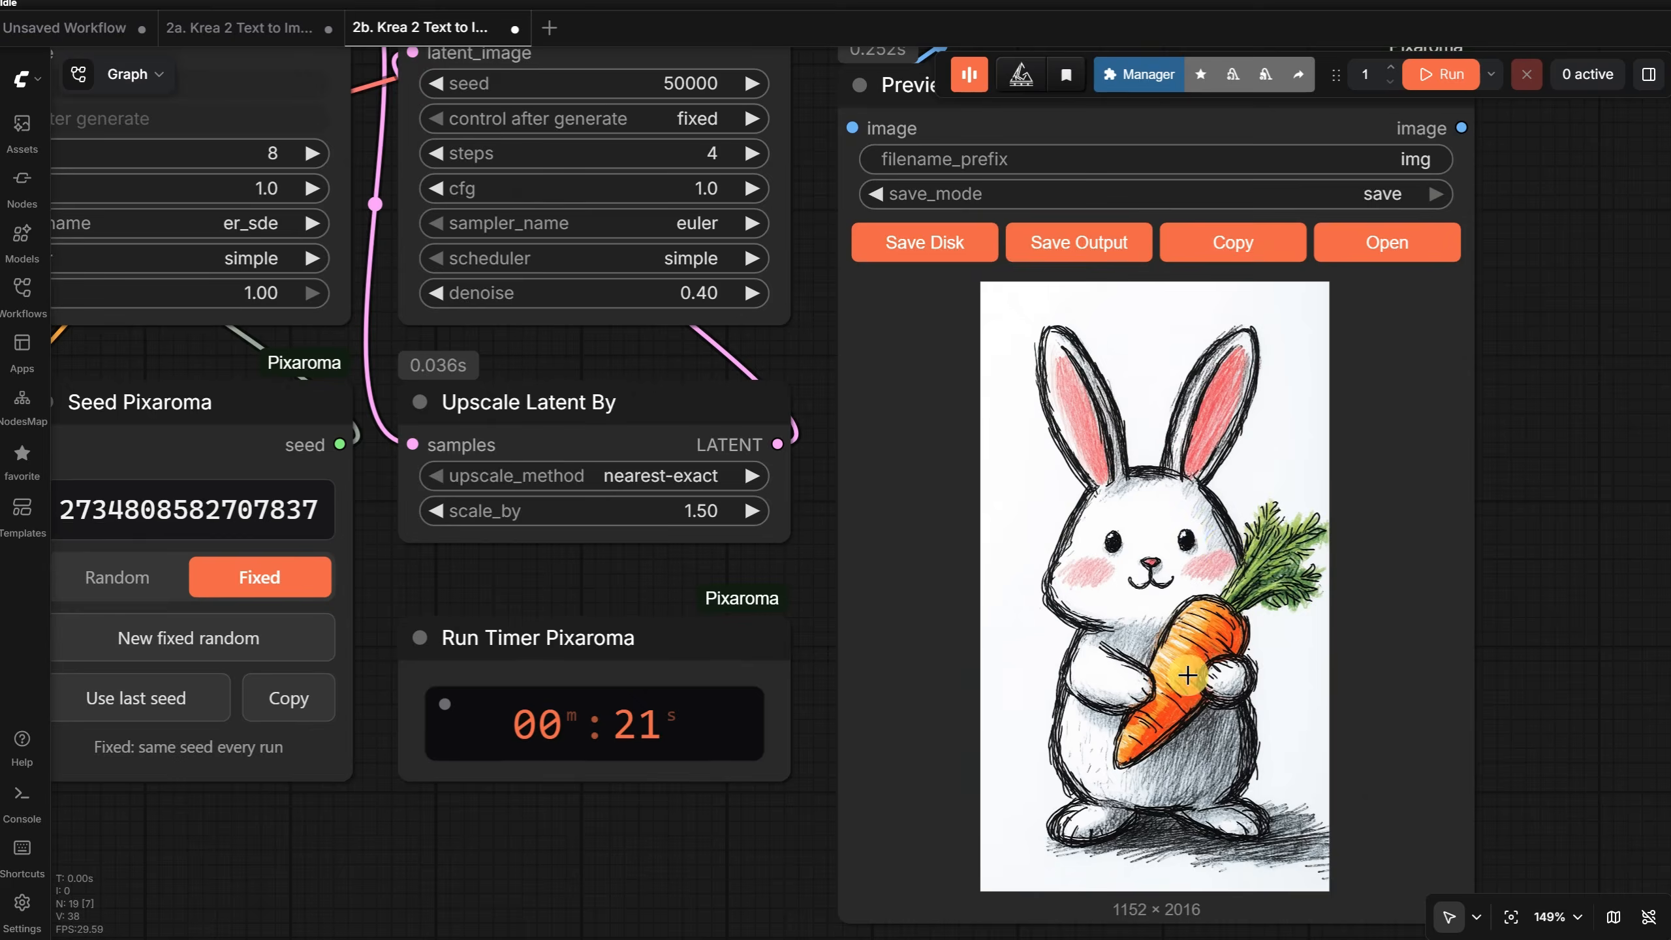
{"action": "key", "text": "w"}
{"action": "left_click", "coordinate": [380, 816]}
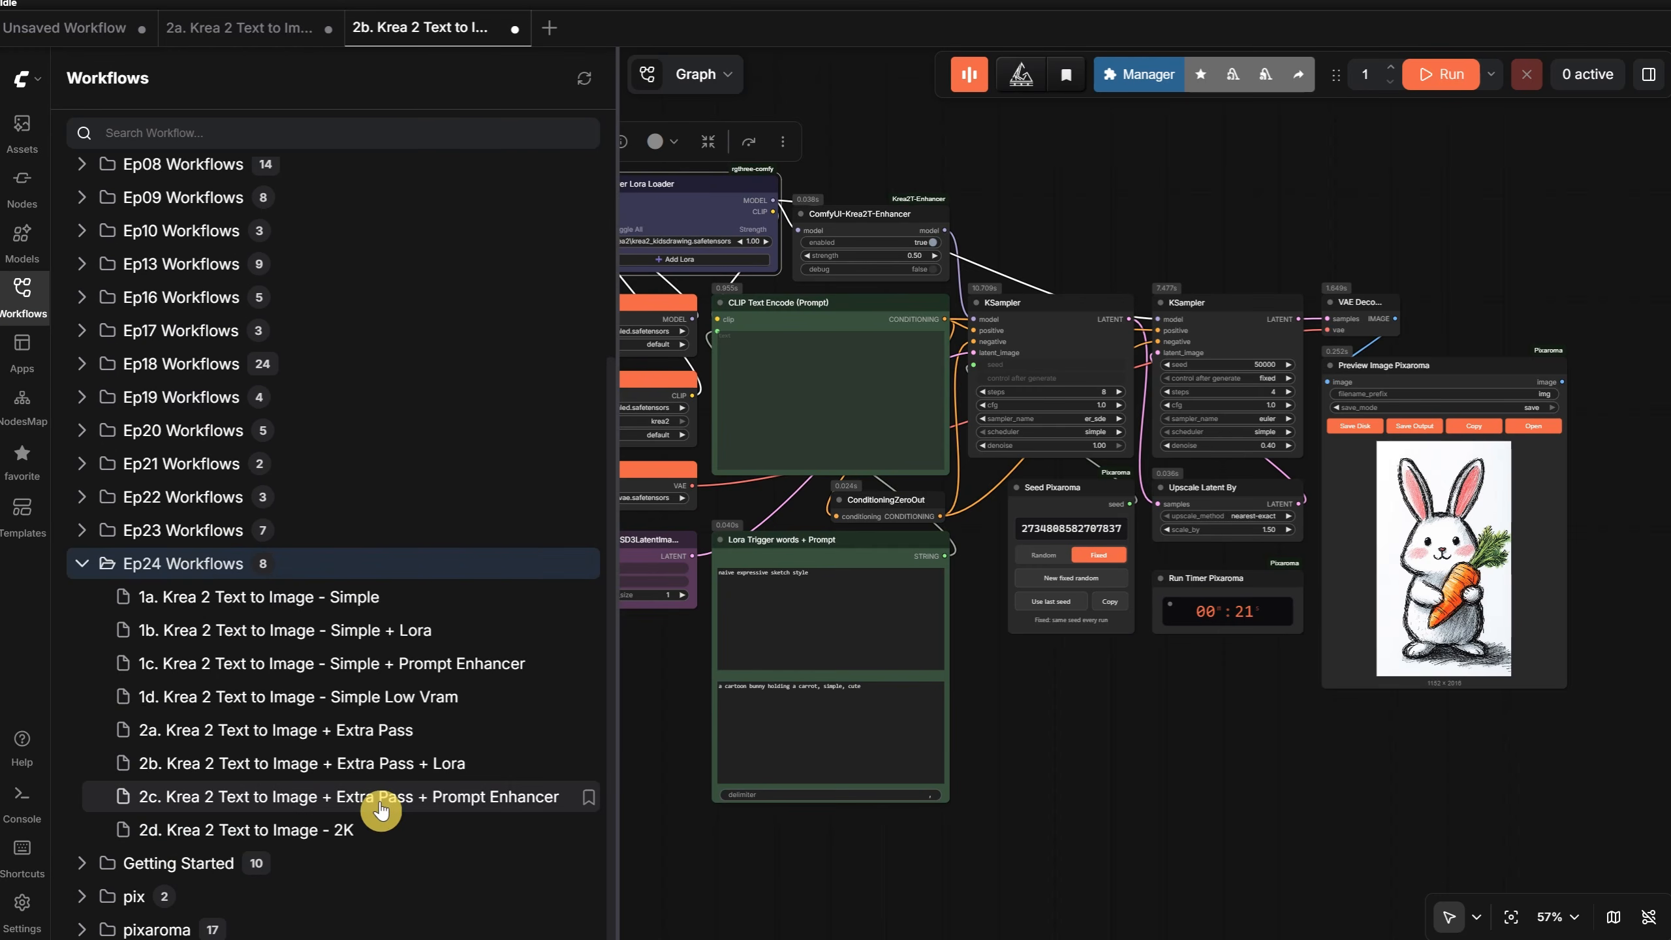
{"action": "left_click", "coordinate": [380, 796]}
{"action": "left_click", "coordinate": [22, 293]}
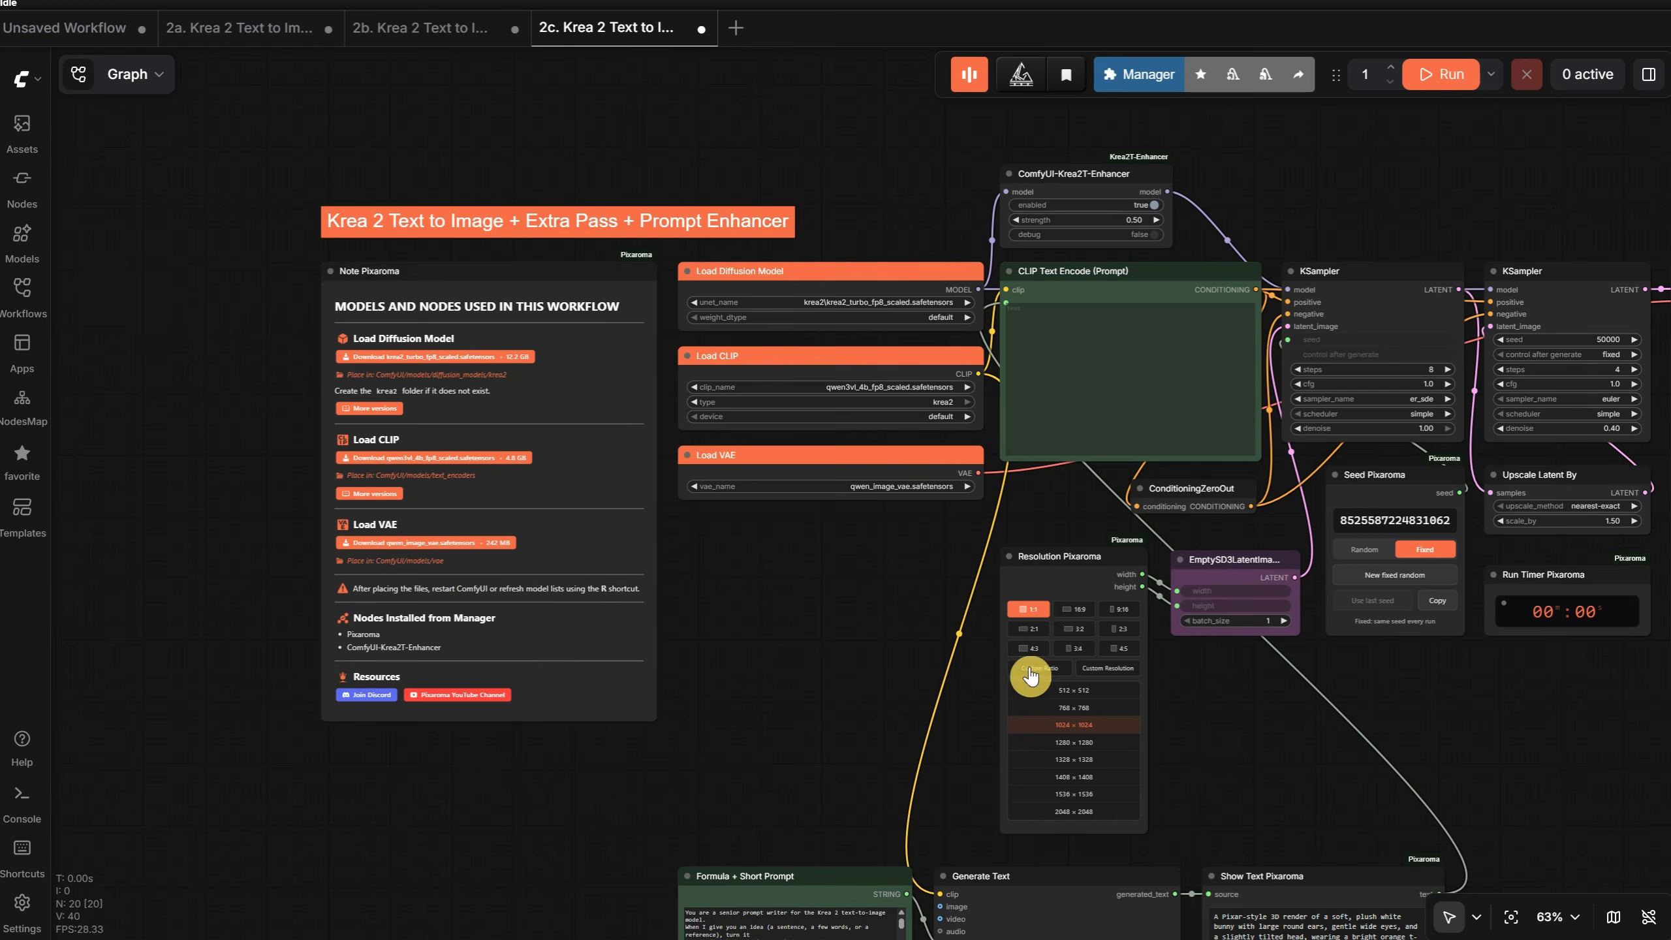
- Examine the Formula + Short Prompt, Generate Text and Show Text Pixaroma nodes and how they feed the CLIP Text Encode prompt
{"action": "left_click_drag", "start_coordinate": [839, 680], "coordinate": [641, 311]}
{"action": "scroll", "coordinate": [625, 389], "scroll_direction": "up", "scroll_amount": 4}
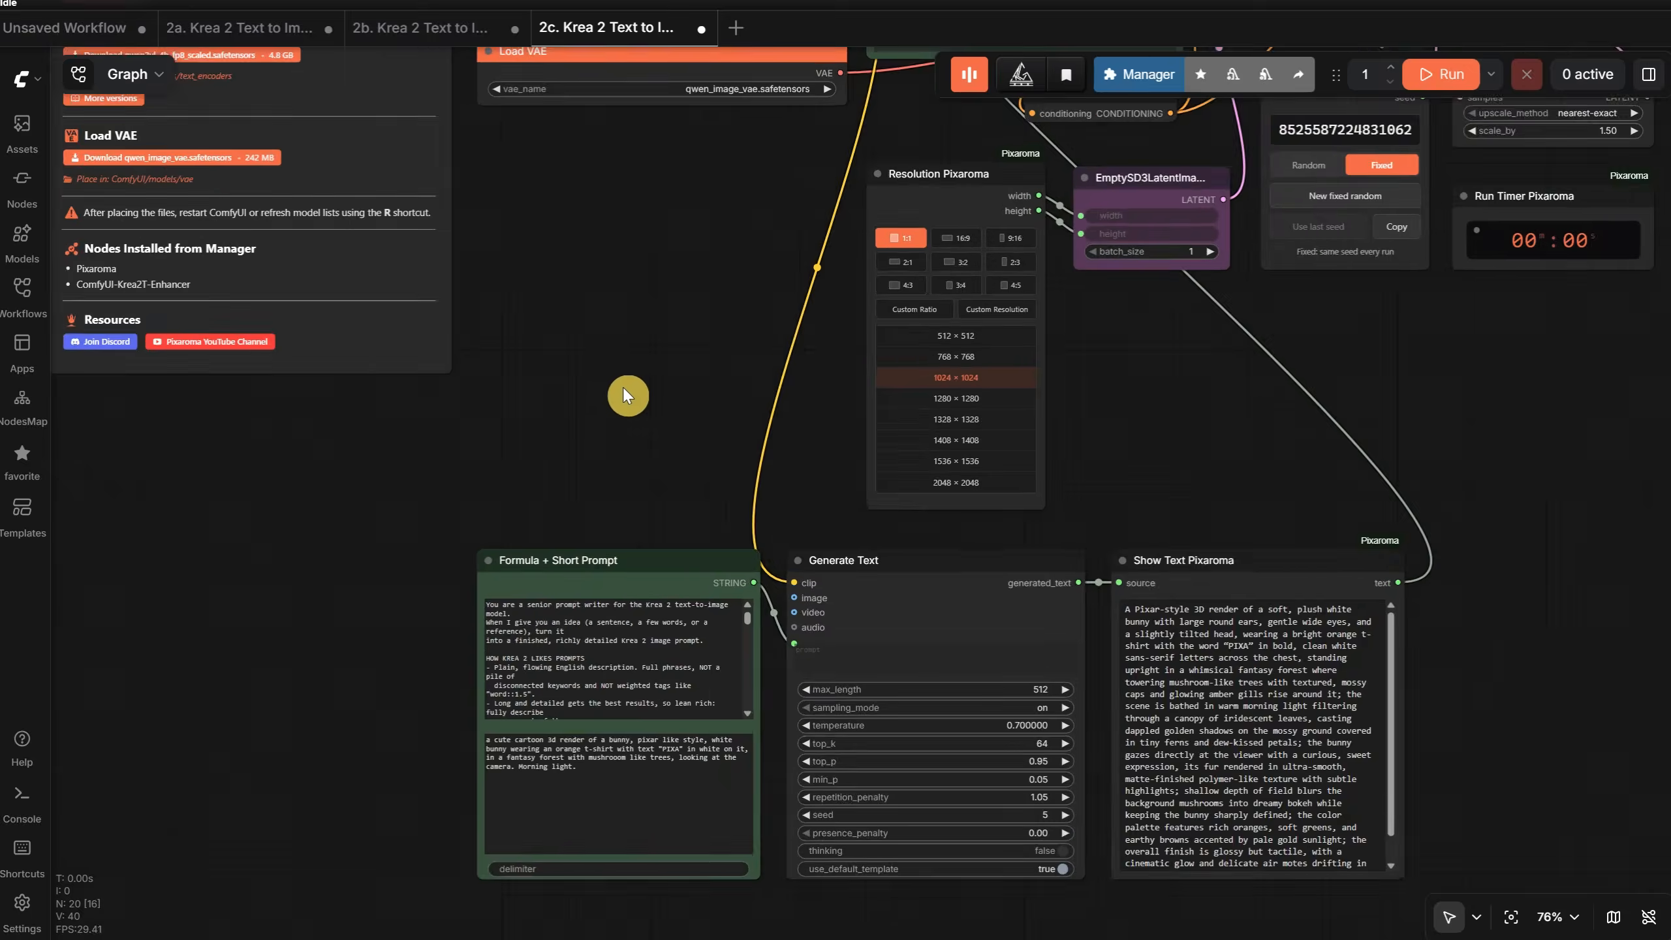
{"action": "left_click_drag", "start_coordinate": [651, 440], "coordinate": [632, 287]}
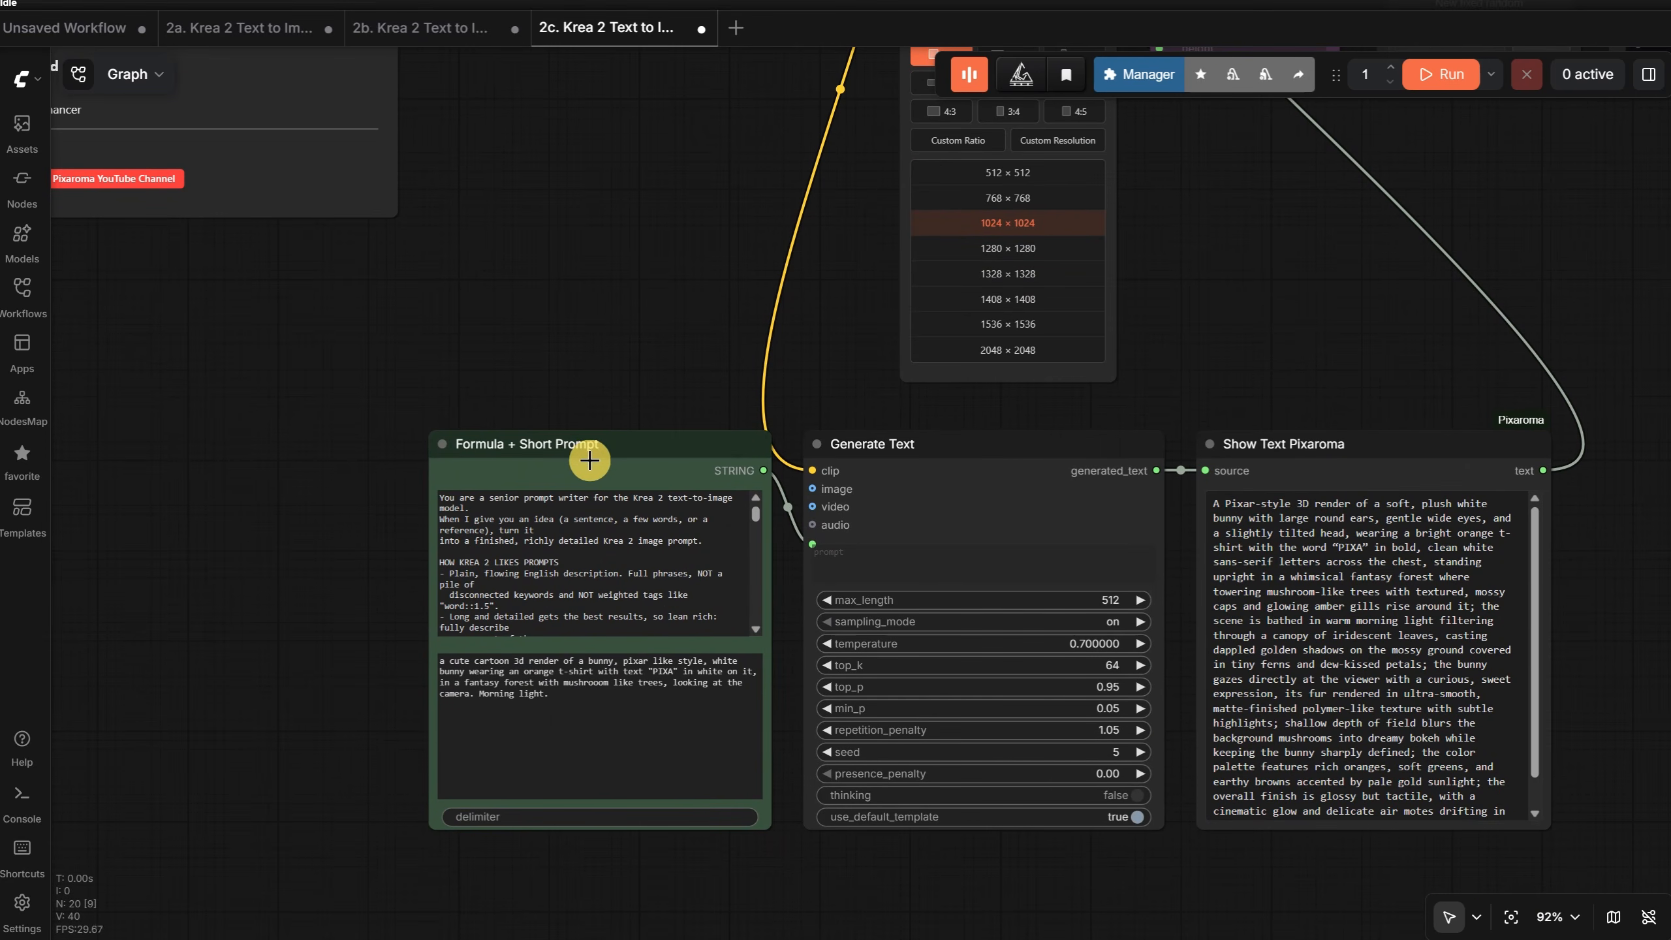
{"action": "left_click", "coordinate": [1007, 486]}
{"action": "left_click", "coordinate": [1309, 464]}
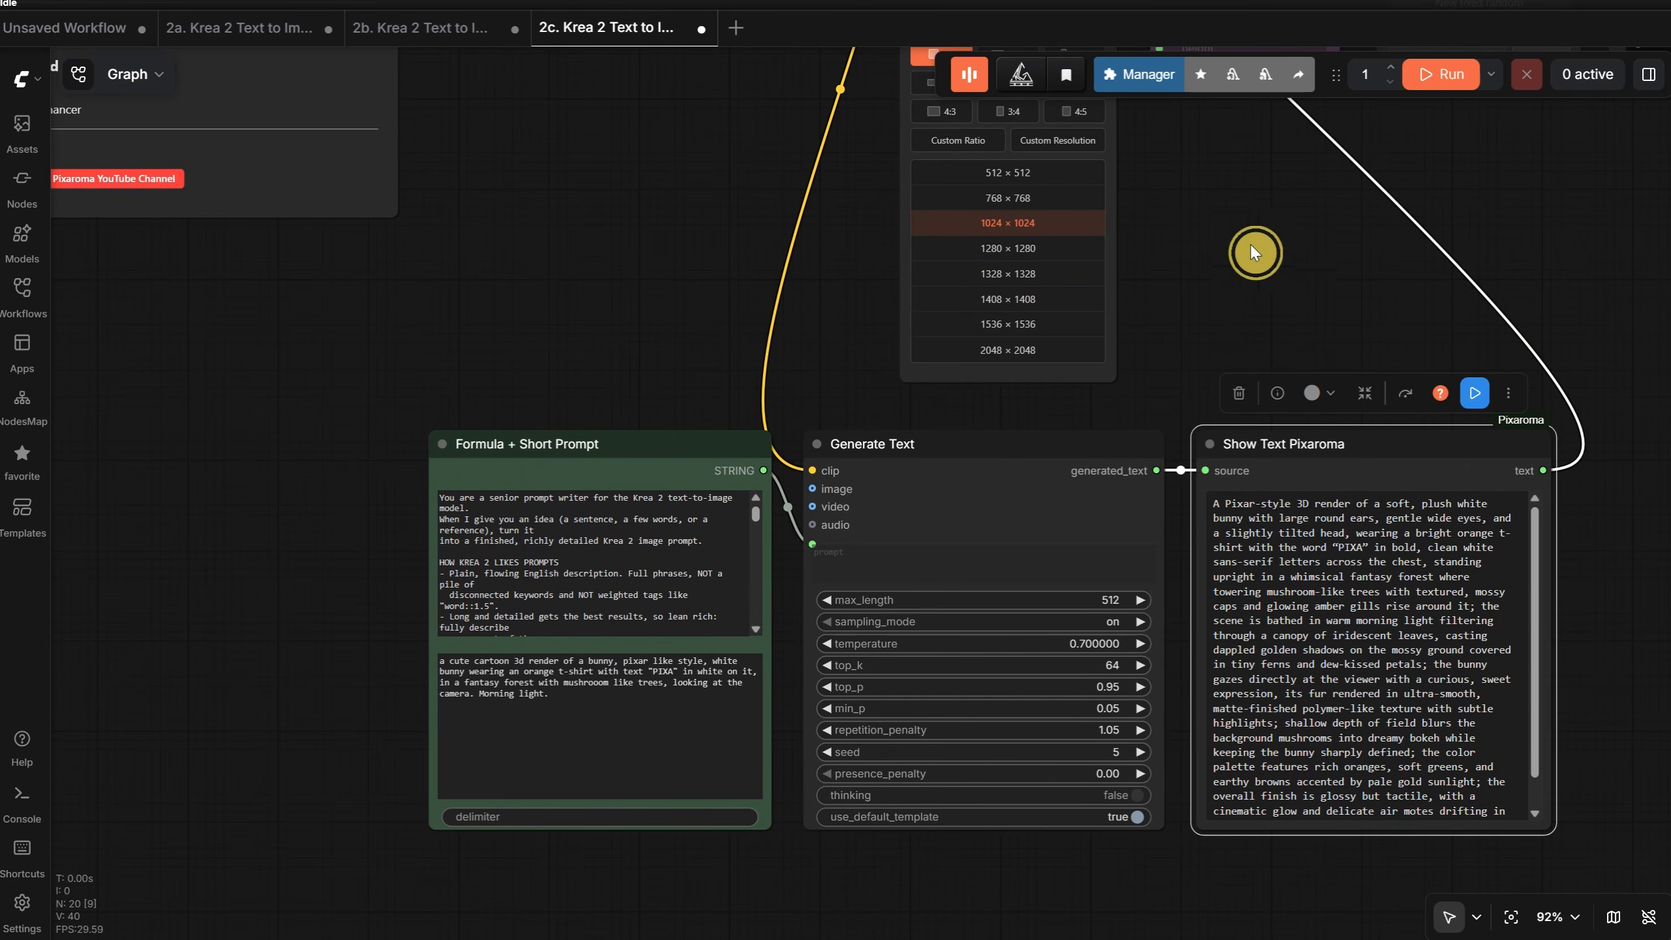
{"action": "left_click_drag", "start_coordinate": [1251, 243], "coordinate": [957, 895]}
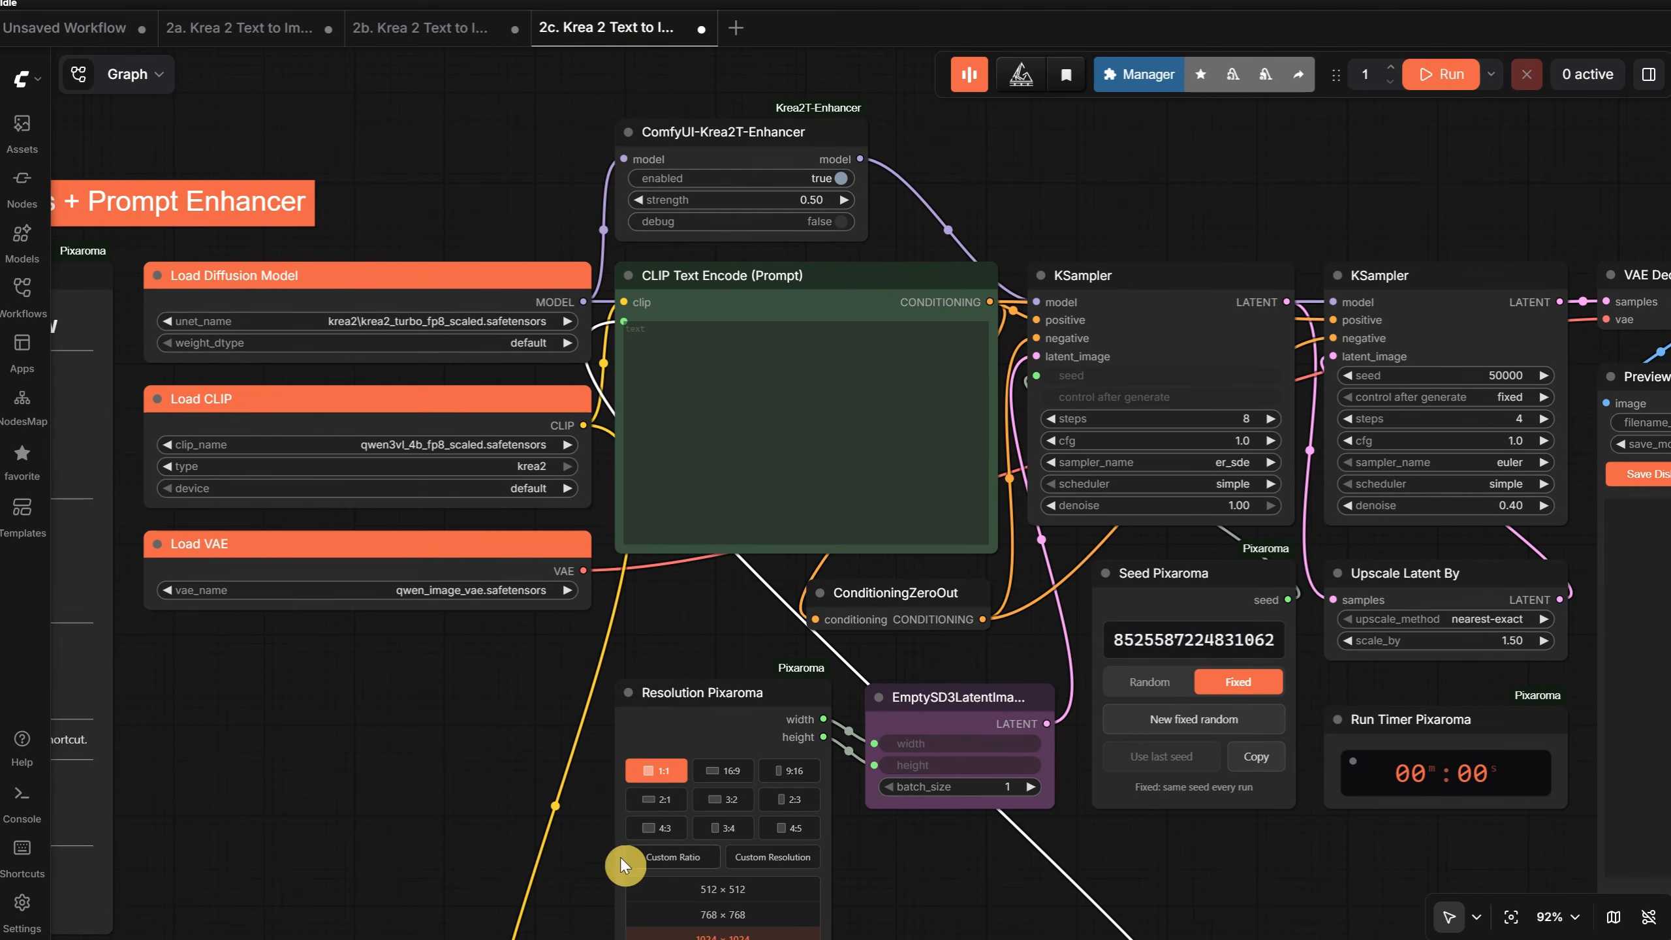
{"action": "scroll", "coordinate": [941, 347], "scroll_direction": "down", "scroll_amount": 4}
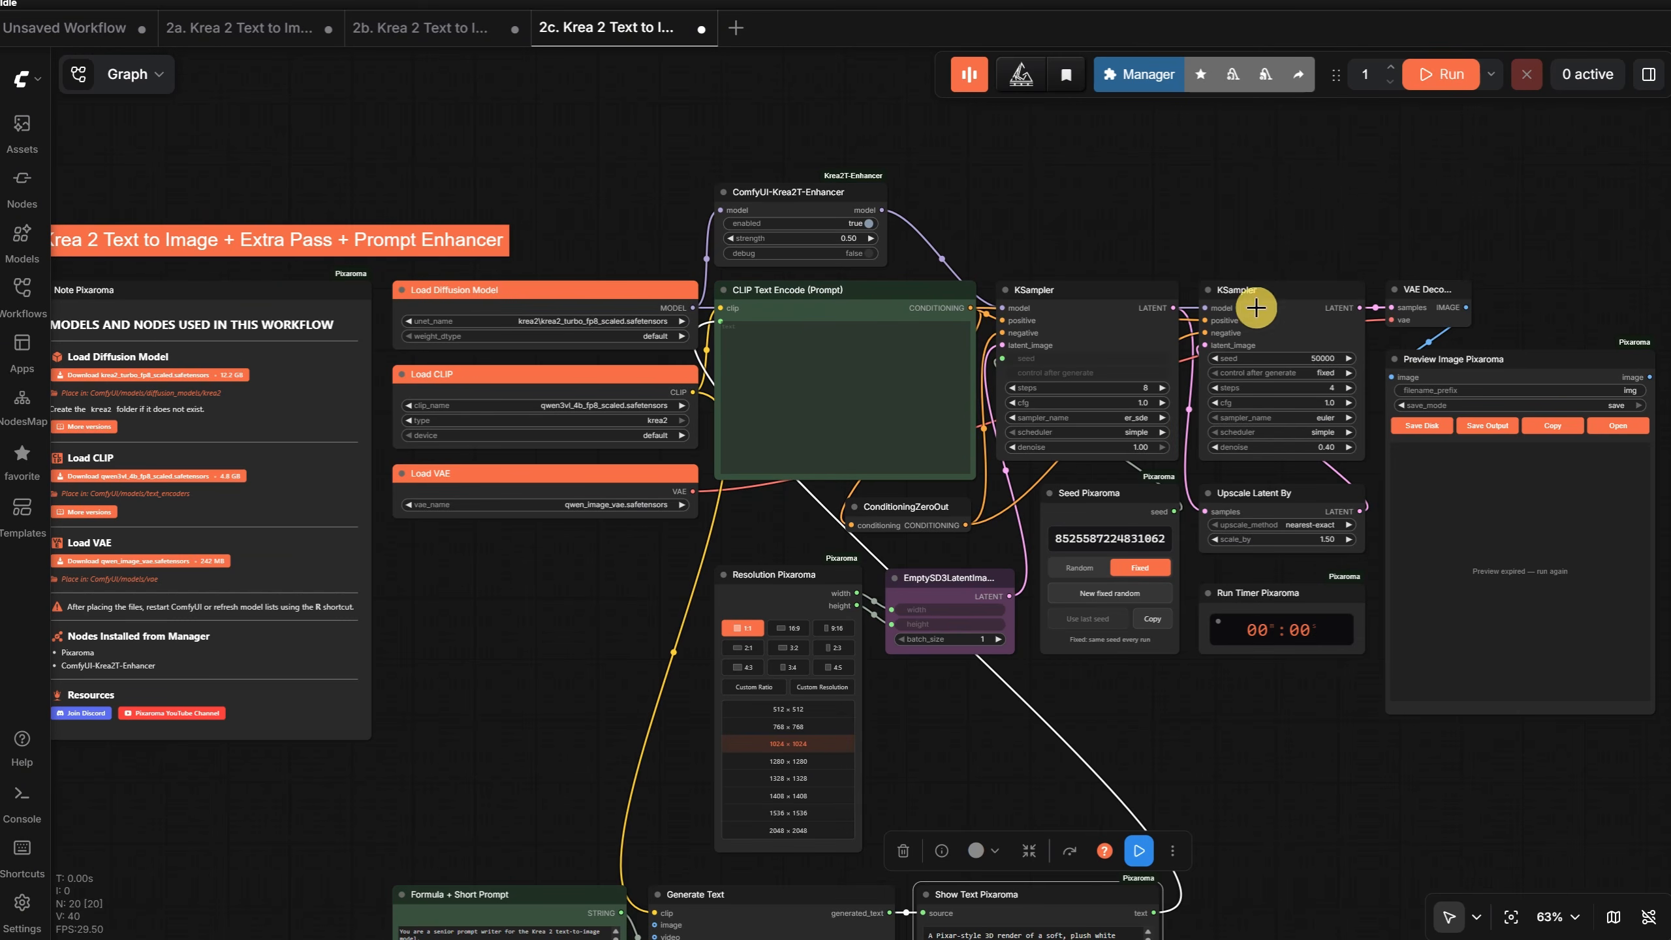
- Run the Extra Pass + Prompt Enhancer workflow and inspect the generated PIXA bunny image up close
{"action": "left_click", "coordinate": [1447, 74]}
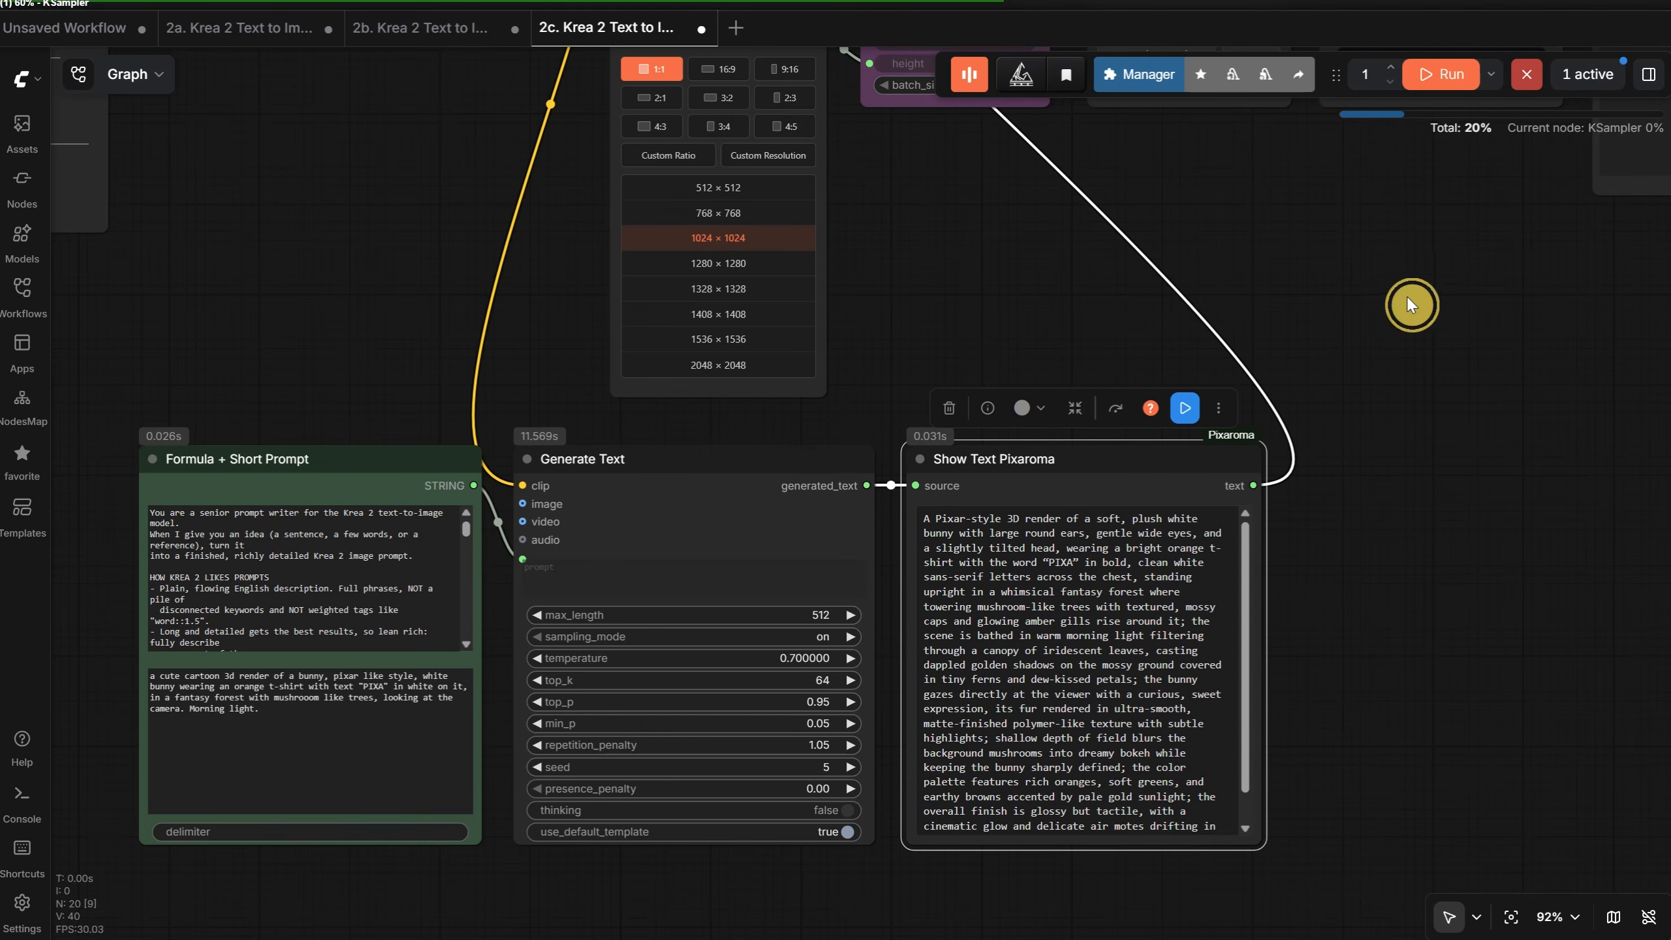
{"action": "left_click_drag", "start_coordinate": [1408, 304], "coordinate": [804, 928]}
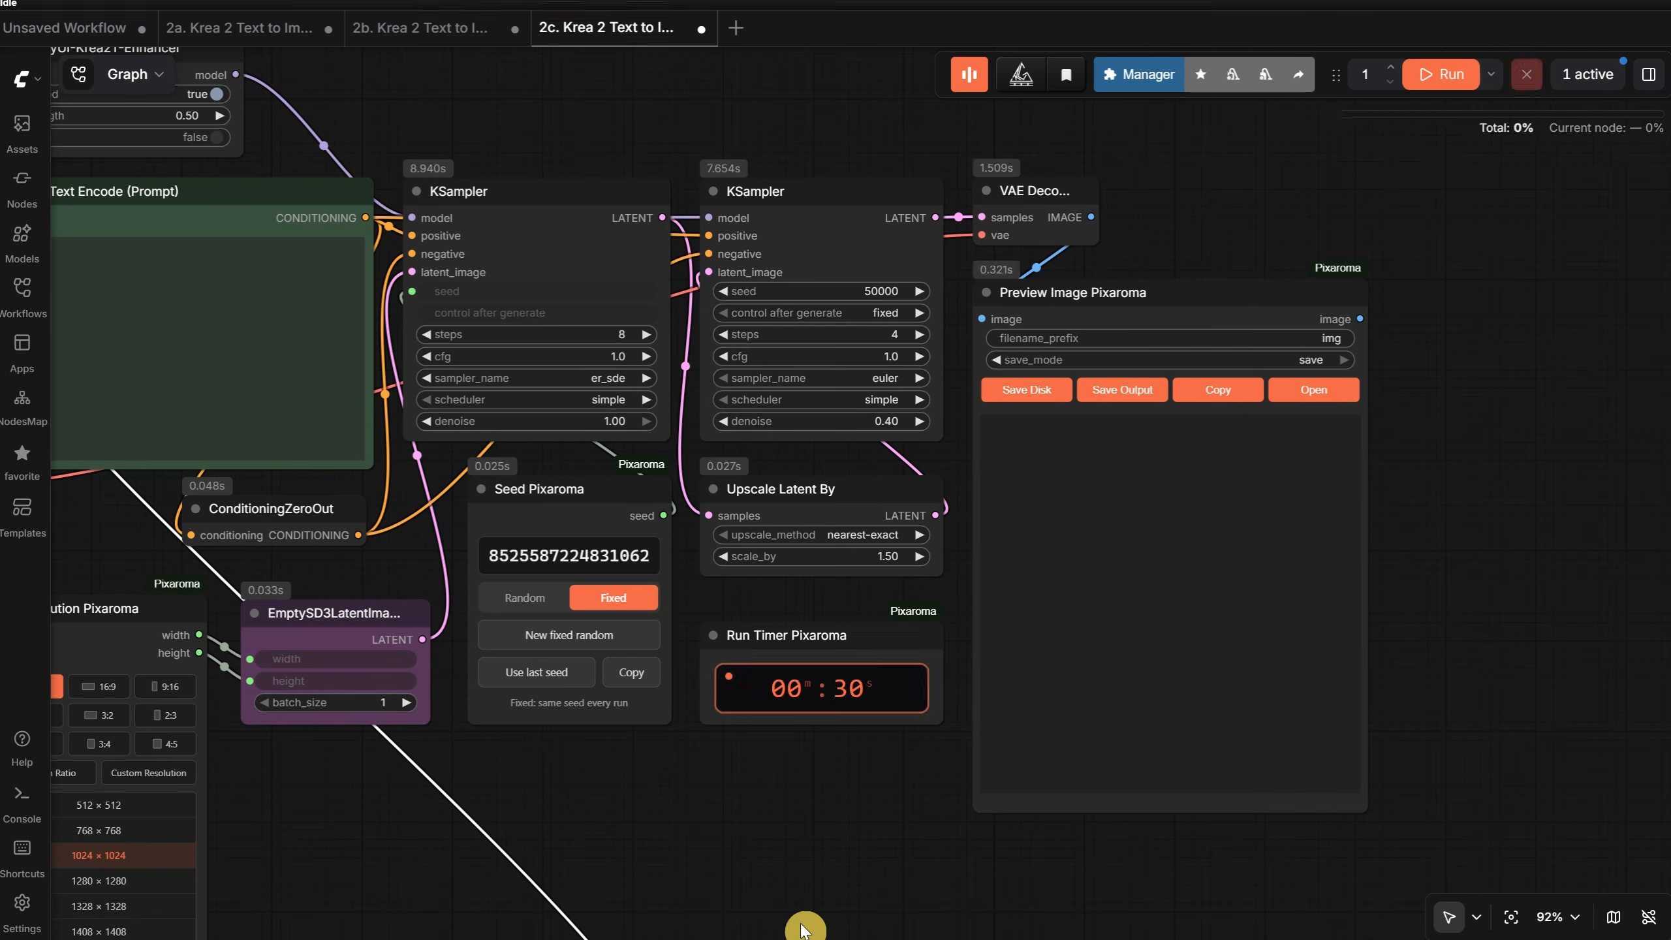
{"action": "scroll", "coordinate": [1269, 632], "scroll_direction": "up", "scroll_amount": 8}
{"action": "mouse_move", "coordinate": [1565, 571]}
{"action": "left_mouse_down"}
{"action": "mouse_move", "coordinate": [1578, 470]}
{"action": "mouse_move", "coordinate": [1588, 578]}
{"action": "left_mouse_up"}
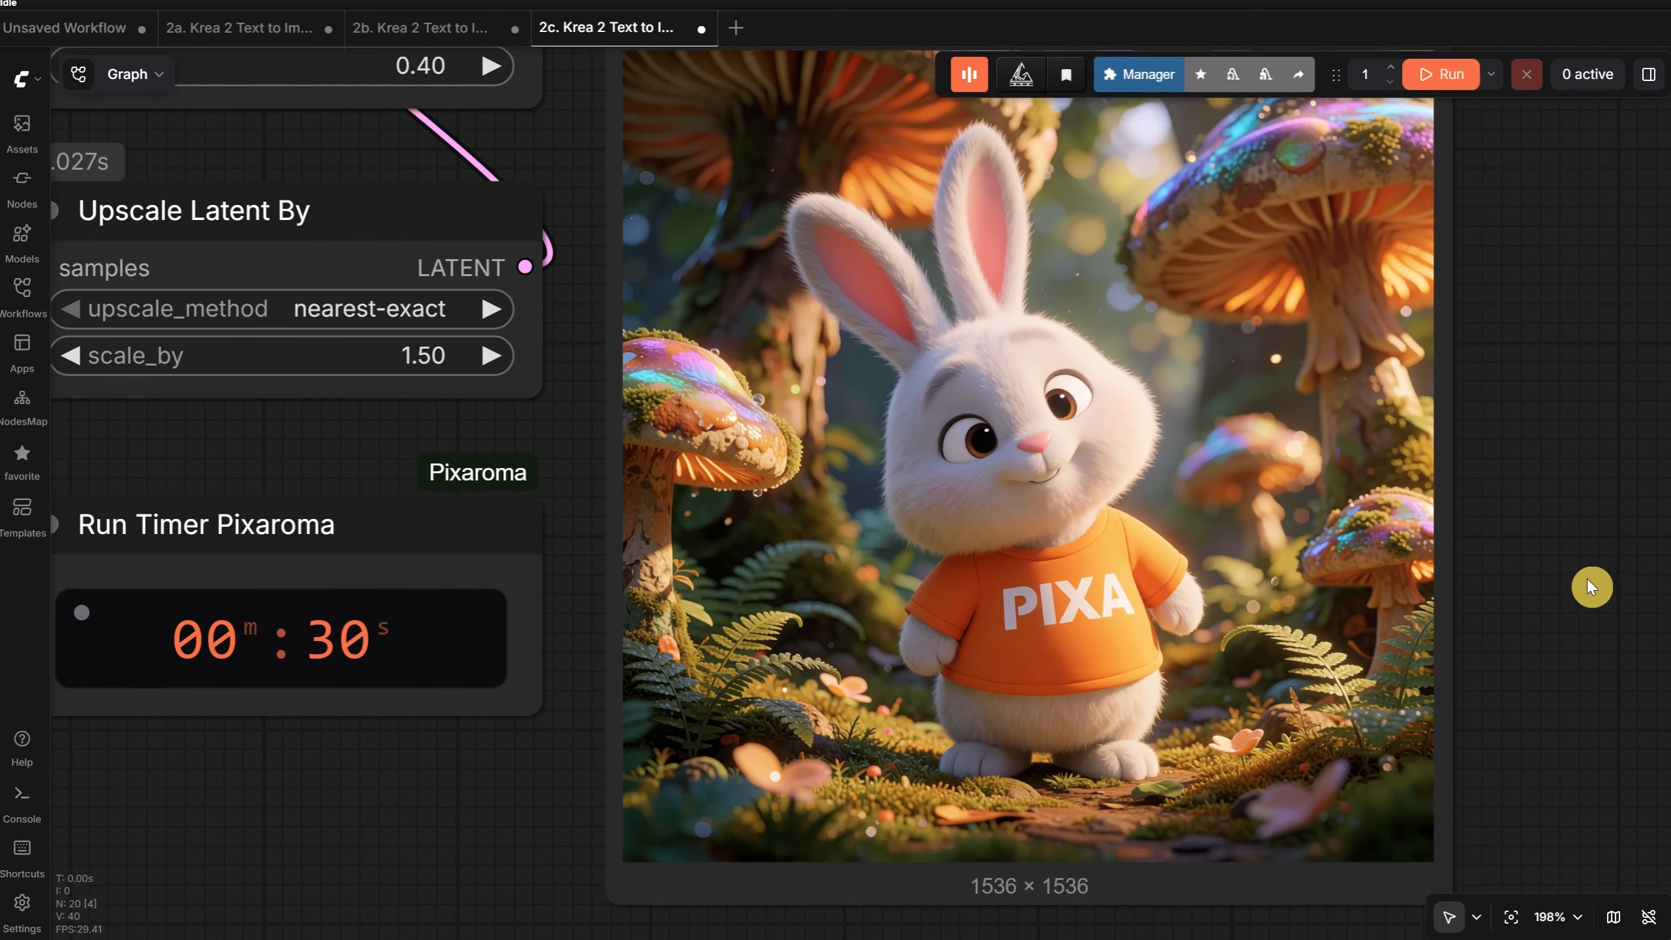
{"action": "scroll", "coordinate": [1044, 373], "scroll_direction": "up", "scroll_amount": 5}
{"action": "scroll", "coordinate": [1119, 544], "scroll_direction": "up", "scroll_amount": 4}
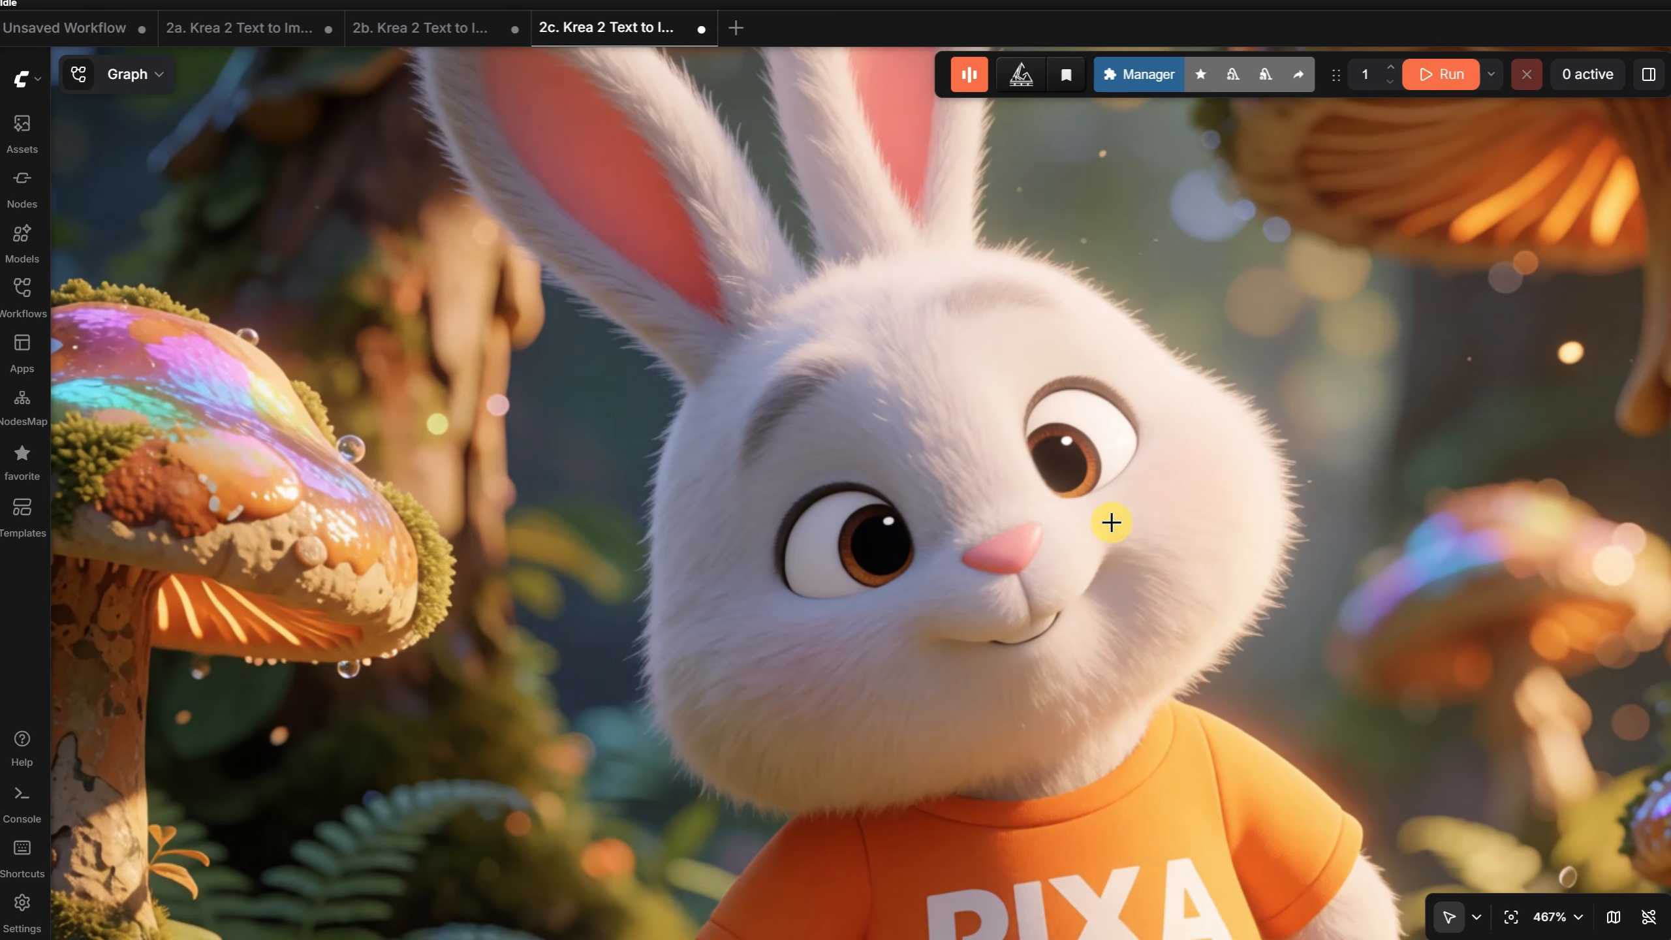
{"action": "scroll", "coordinate": [1021, 511], "scroll_direction": "down", "scroll_amount": 12}
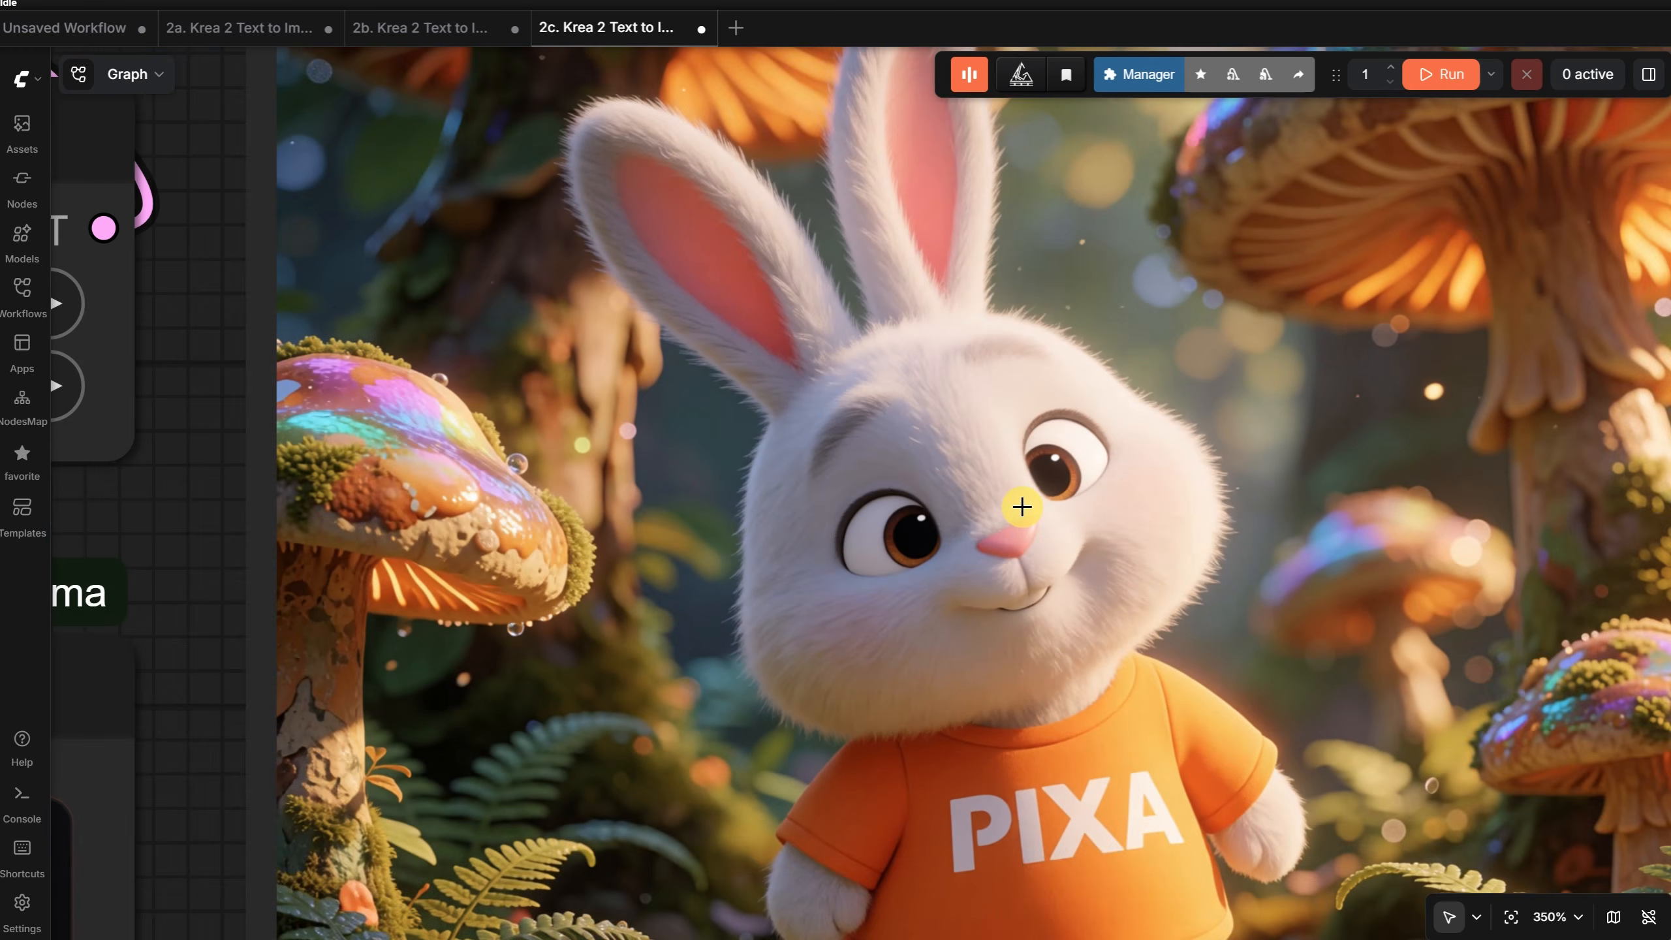
{"action": "scroll", "coordinate": [1411, 538], "scroll_direction": "down", "scroll_amount": 3}
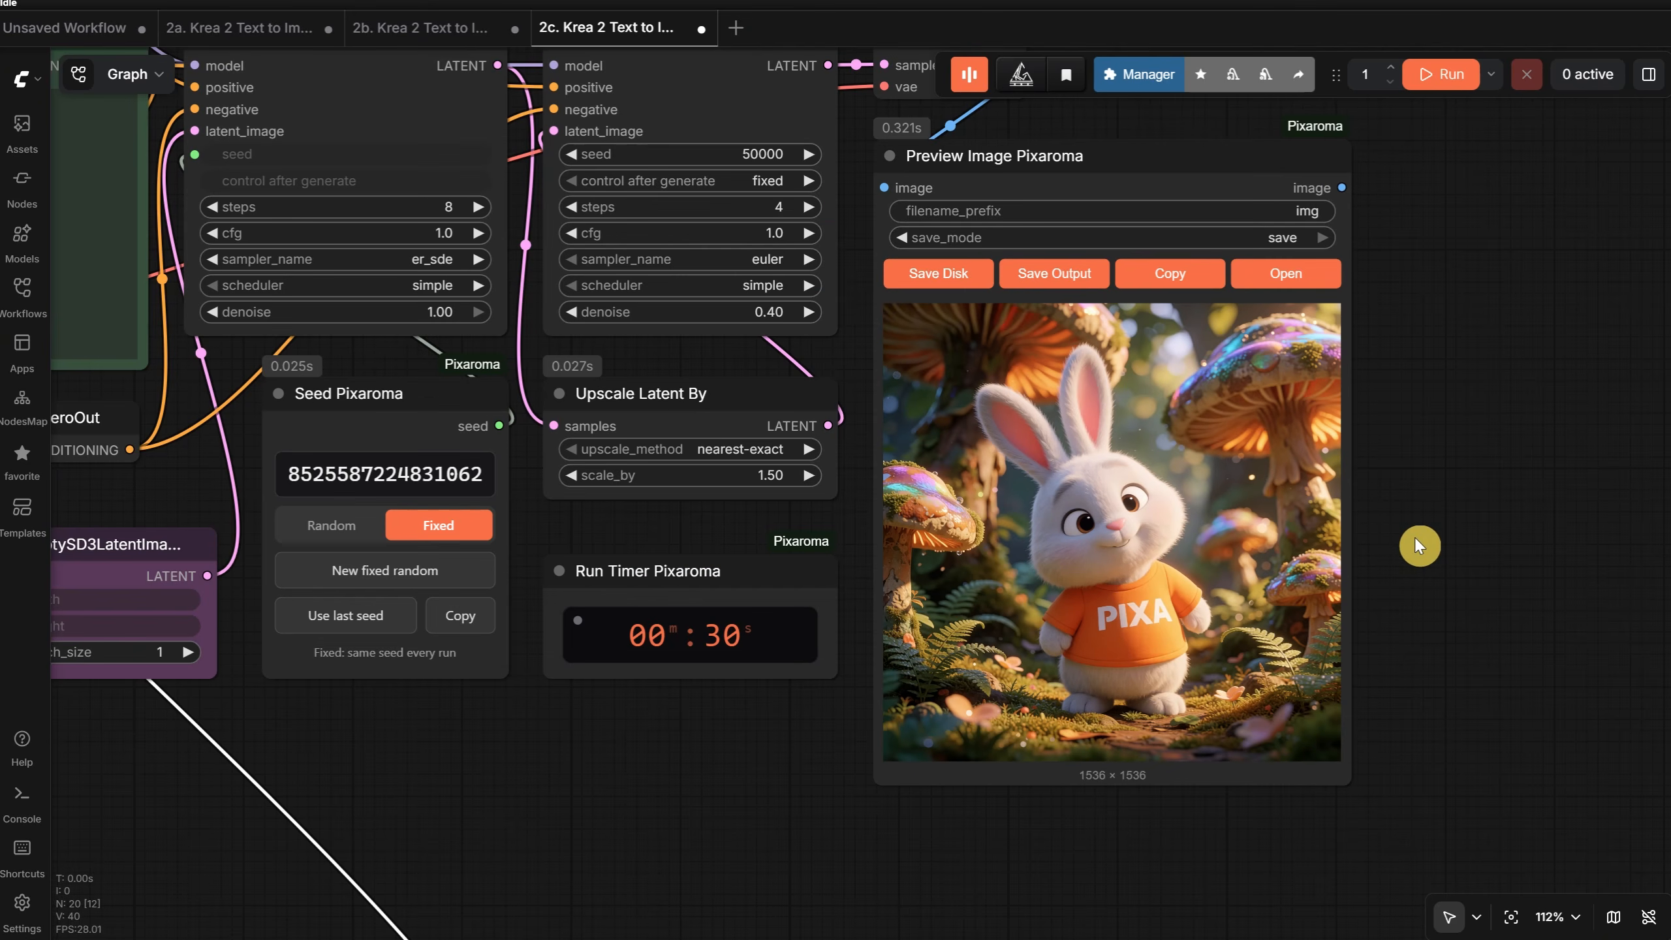
- Open the Ep24 workflow 2d. Krea 2 Text to Image - 2K and hide the workflow list
{"action": "scroll", "coordinate": [1416, 538], "scroll_direction": "down", "scroll_amount": 9}
{"action": "left_click_drag", "start_coordinate": [1267, 794], "coordinate": [1275, 665]}
{"action": "left_click", "coordinate": [13, 323]}
{"action": "left_click", "coordinate": [160, 831]}
{"action": "scroll", "coordinate": [263, 658], "scroll_direction": "down", "scroll_amount": 3}
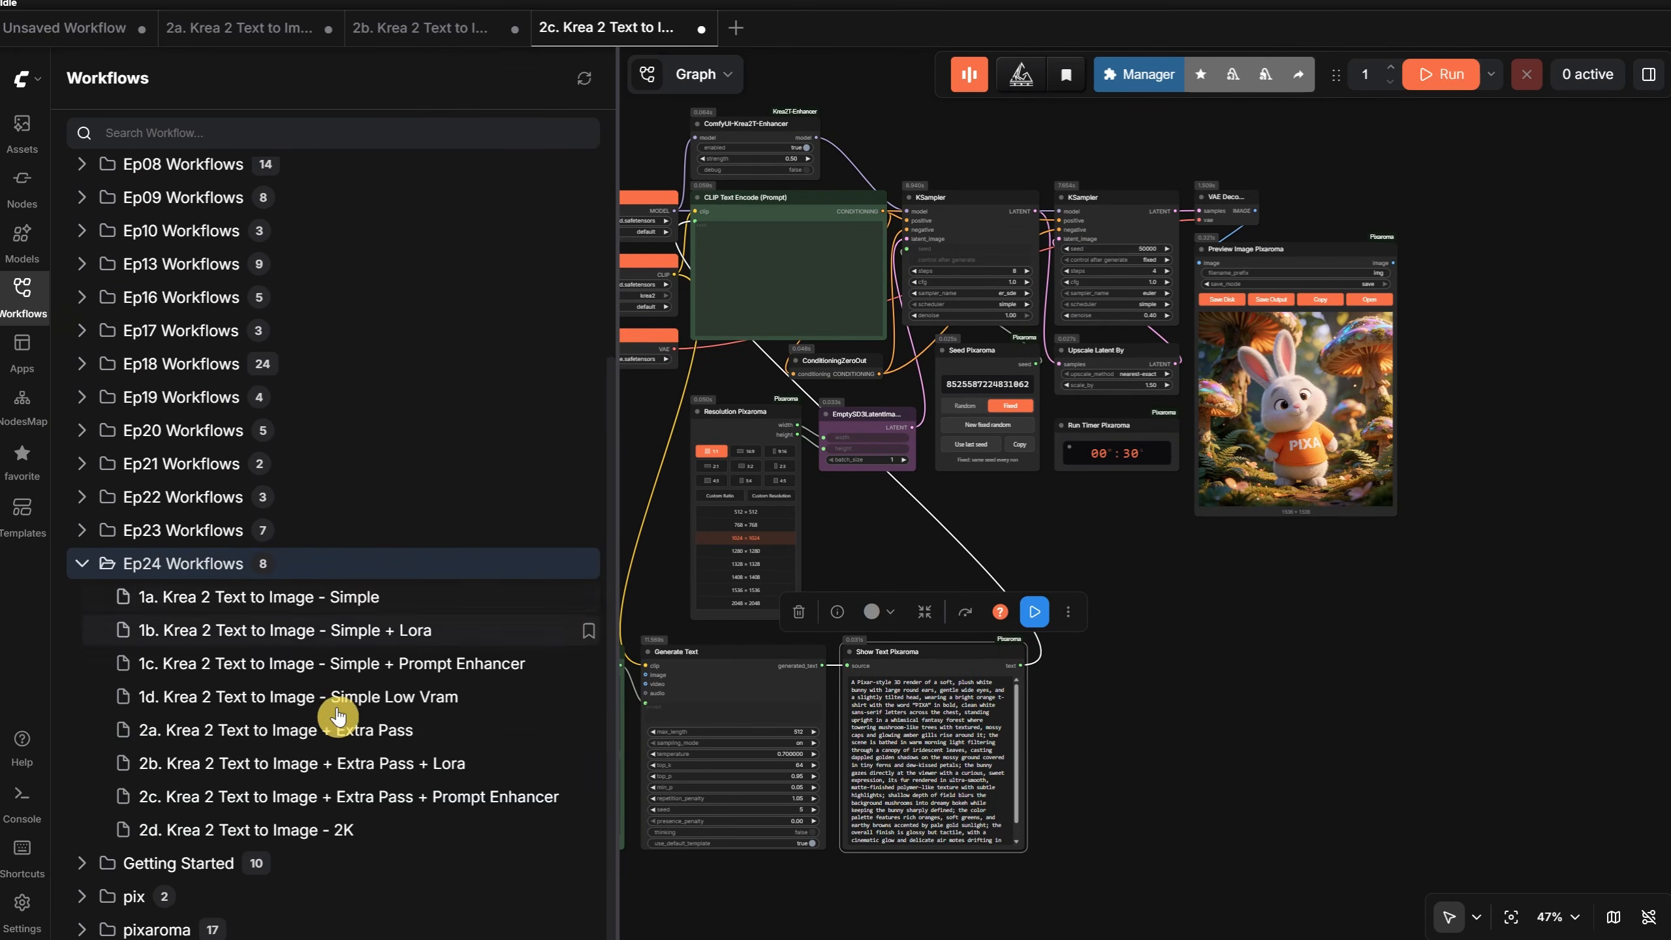
{"action": "left_click", "coordinate": [297, 832]}
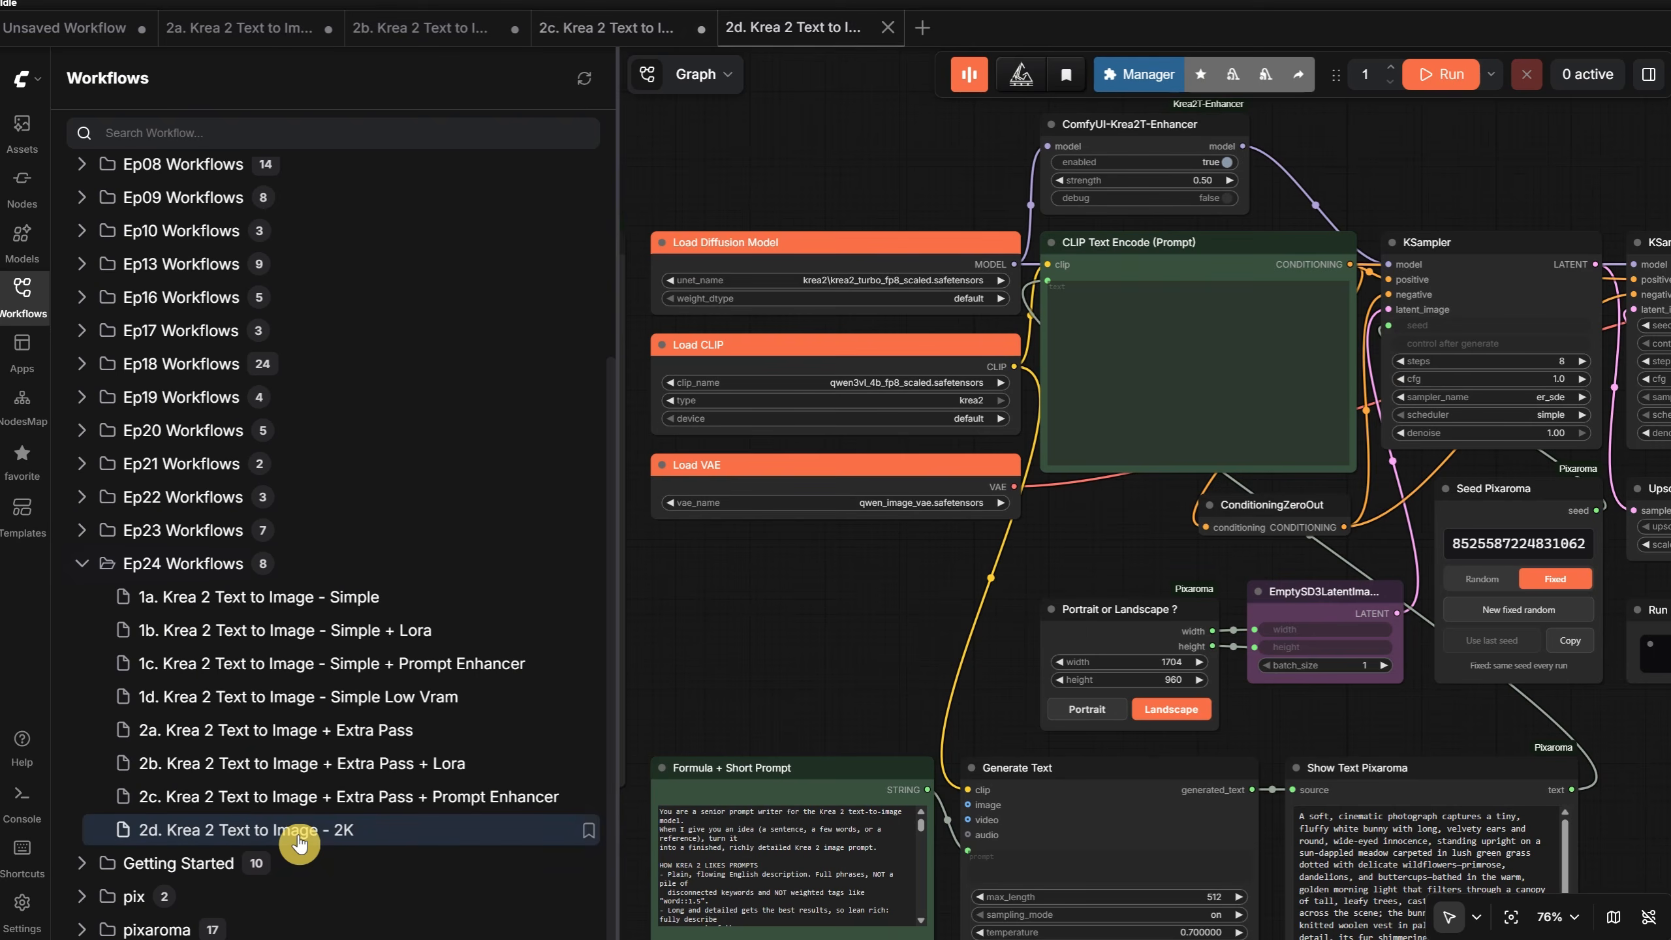
{"action": "left_click", "coordinate": [22, 294]}
- Switch the Portrait or Landscape ? node to Portrait and back to Landscape
{"action": "left_click_drag", "start_coordinate": [851, 644], "coordinate": [578, 470]}
{"action": "scroll", "coordinate": [813, 463], "scroll_direction": "up", "scroll_amount": 7}
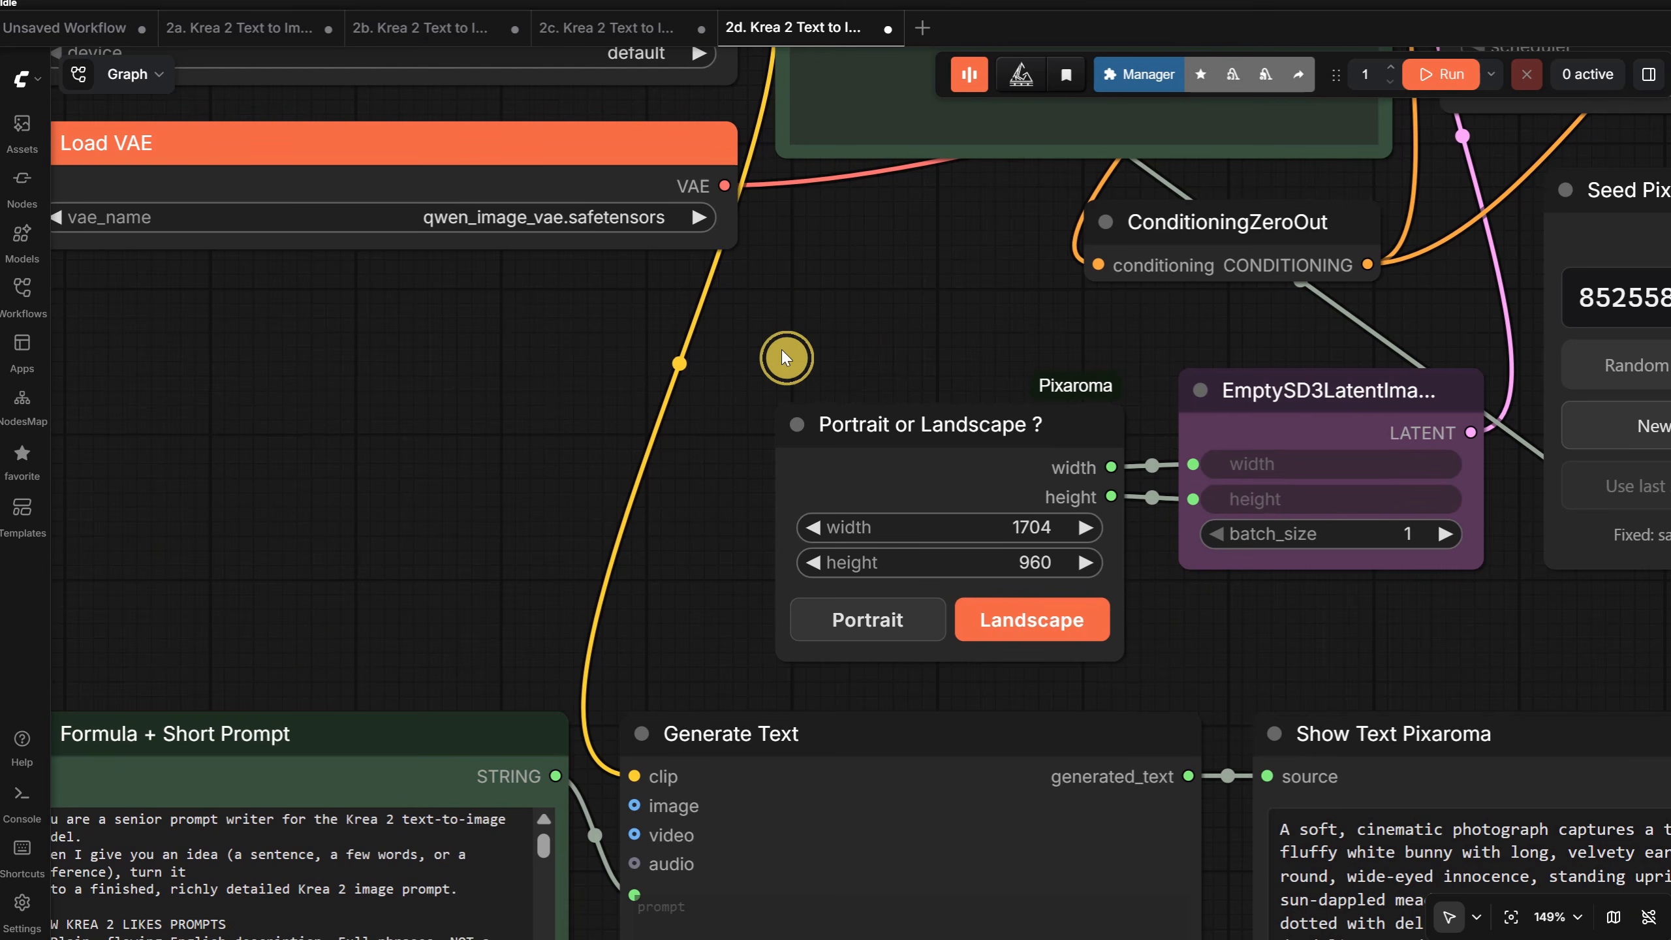
{"action": "scroll", "coordinate": [781, 350], "scroll_direction": "right", "scroll_amount": 3}
{"action": "left_click", "coordinate": [682, 633]}
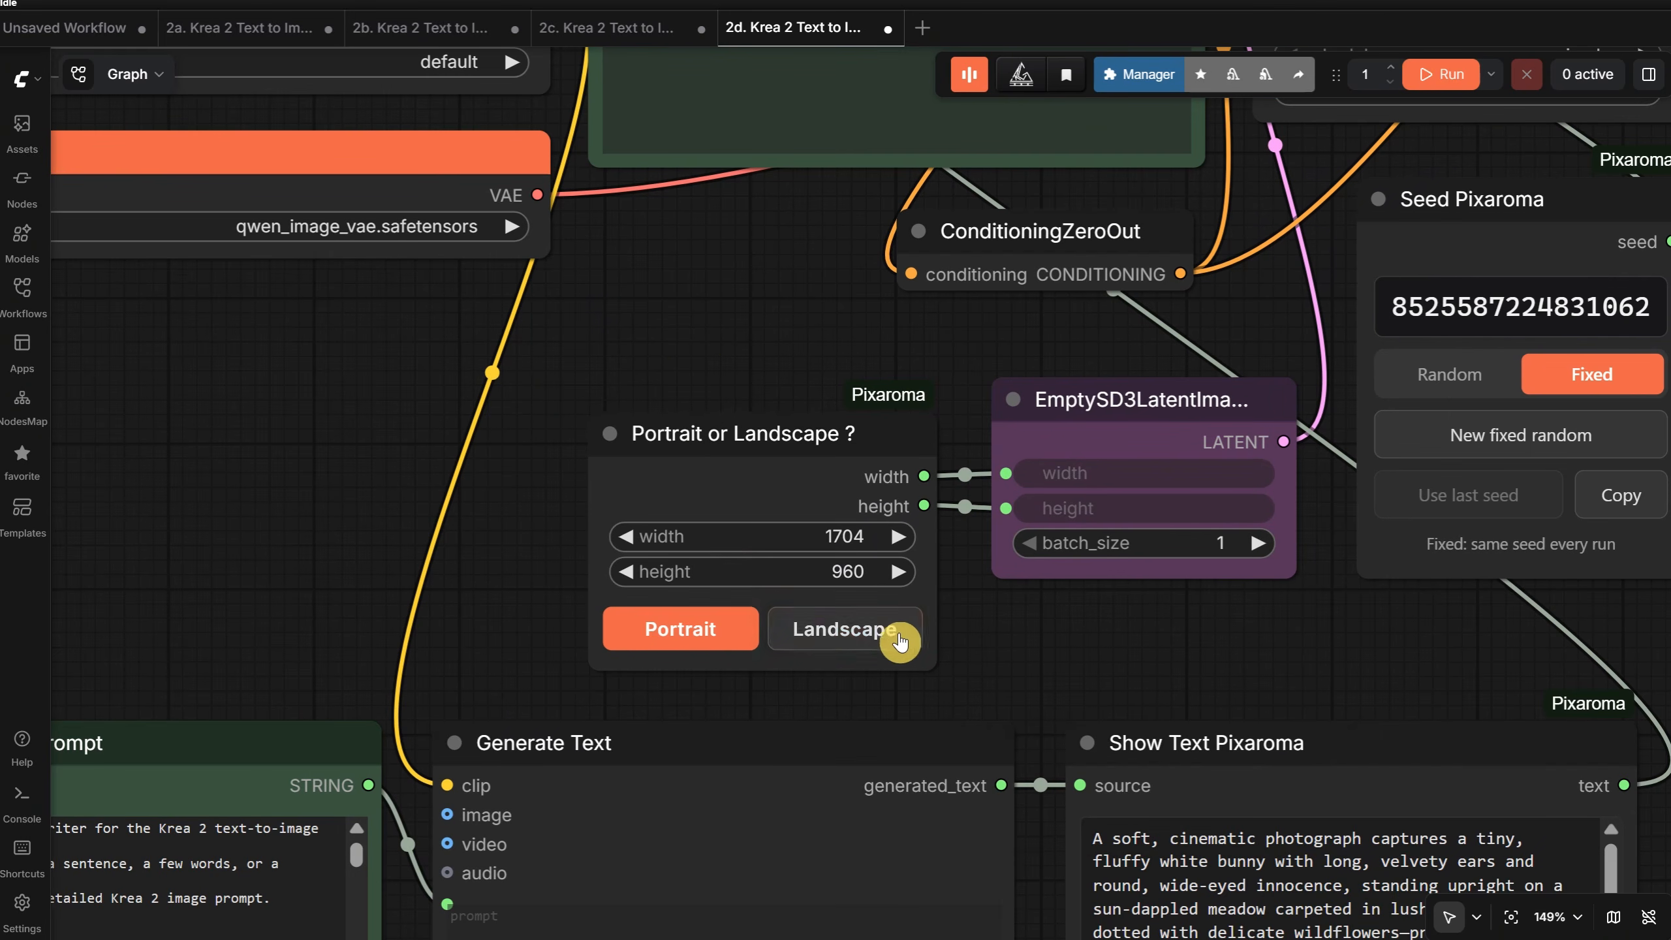
{"action": "left_click", "coordinate": [896, 639]}
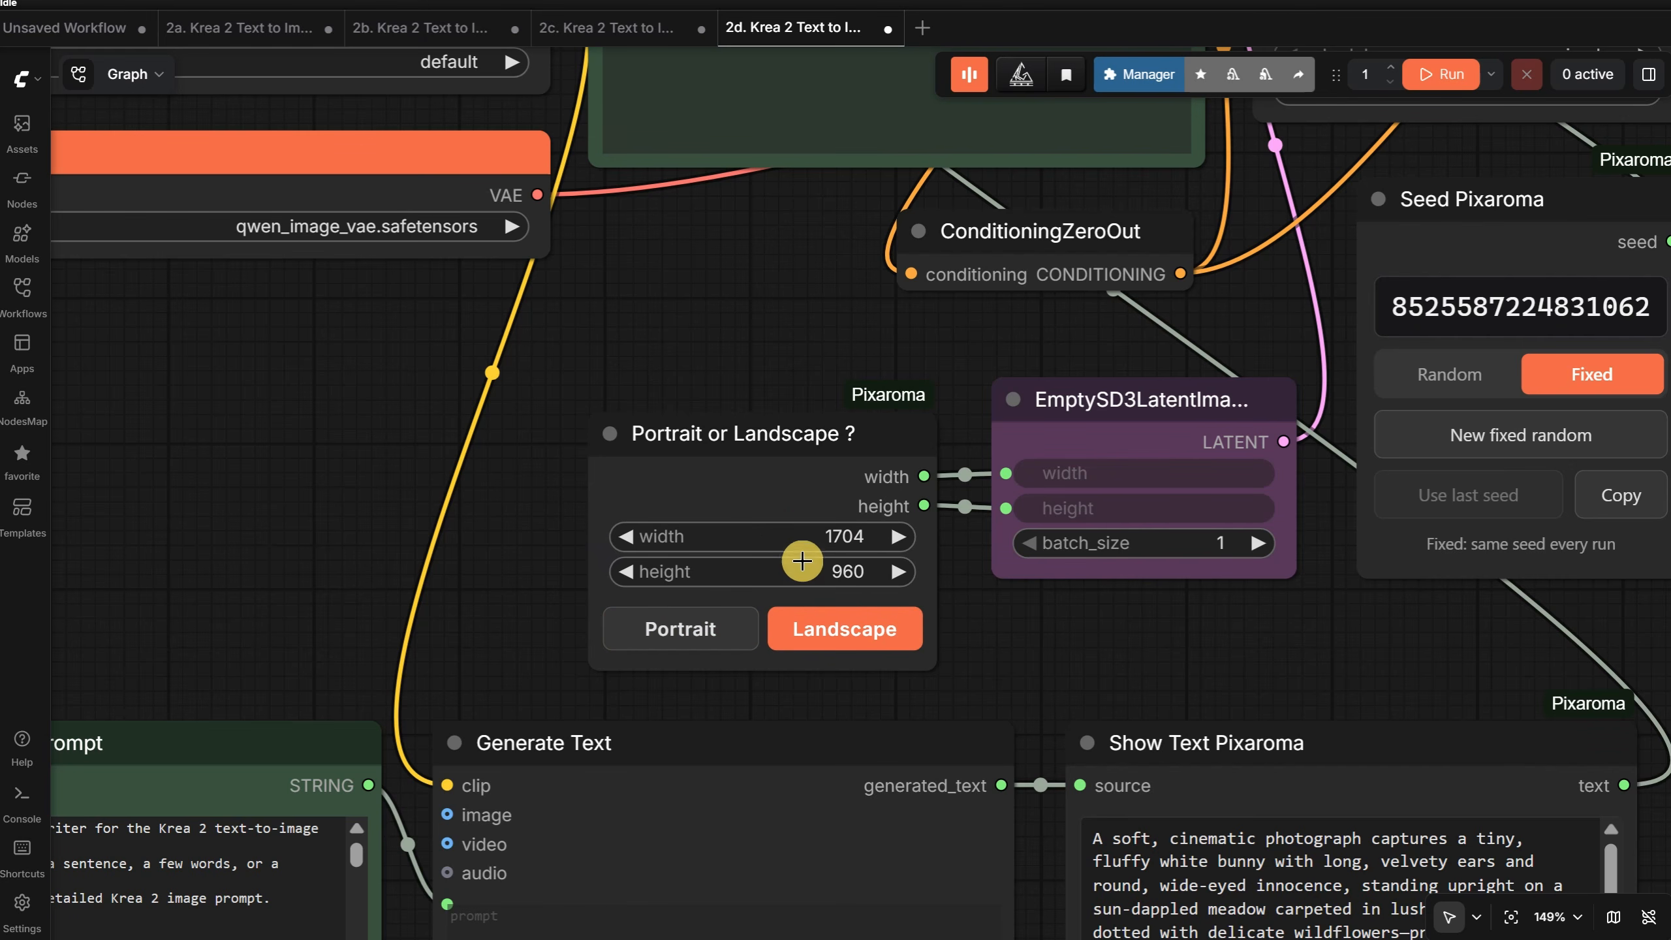
- Run the 2K workflow in landscape orientation and bring the Preview Image Pixaroma node into view
{"action": "scroll", "coordinate": [721, 276], "scroll_direction": "down", "scroll_amount": 7}
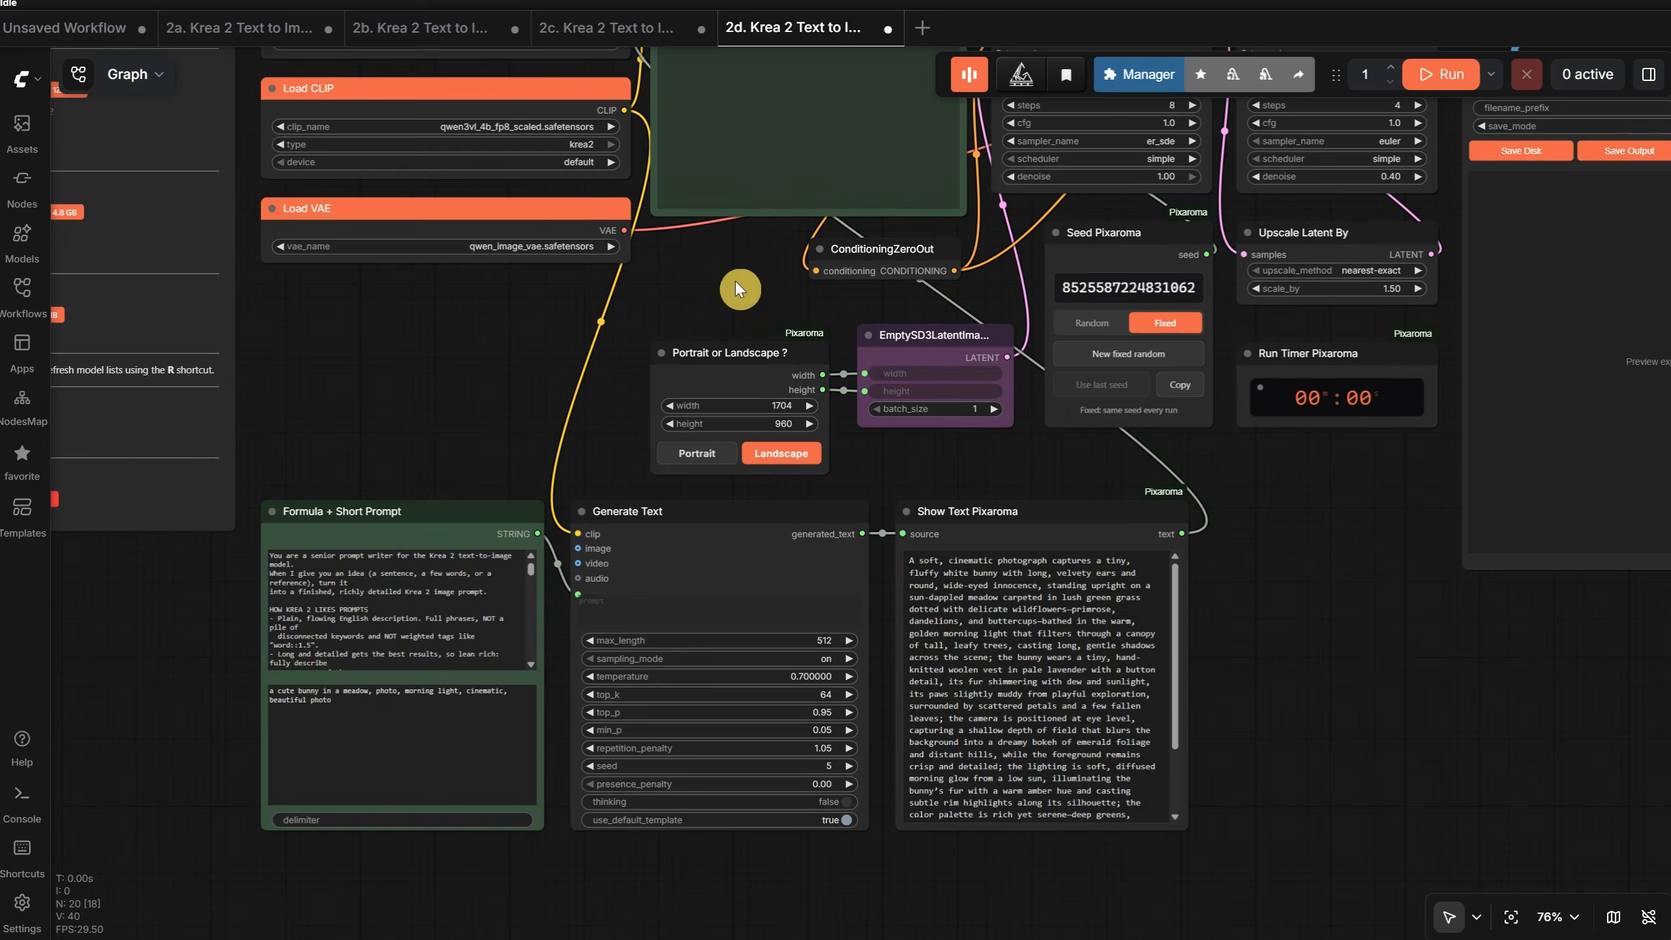
{"action": "left_click_drag", "start_coordinate": [1349, 495], "coordinate": [1155, 807]}
{"action": "scroll", "coordinate": [1161, 577], "scroll_direction": "up", "scroll_amount": 5}
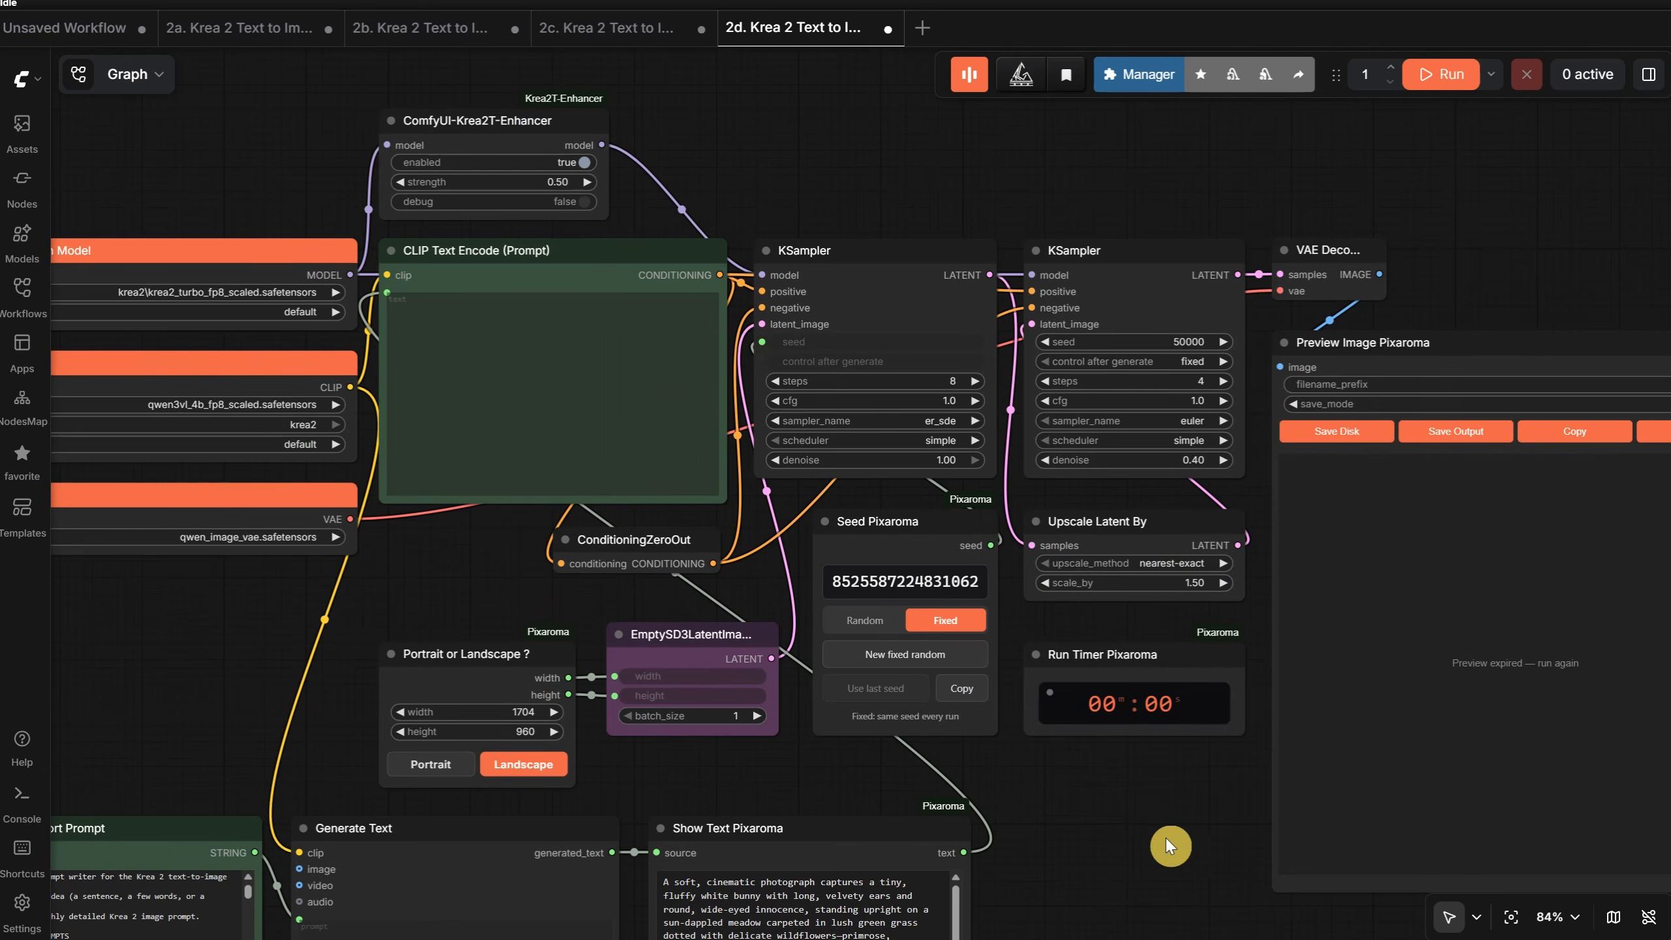
{"action": "scroll", "coordinate": [1173, 578], "scroll_direction": "down", "scroll_amount": 4}
{"action": "left_click", "coordinate": [1442, 75]}
{"action": "left_click_drag", "start_coordinate": [1516, 286], "coordinate": [1289, 190]}
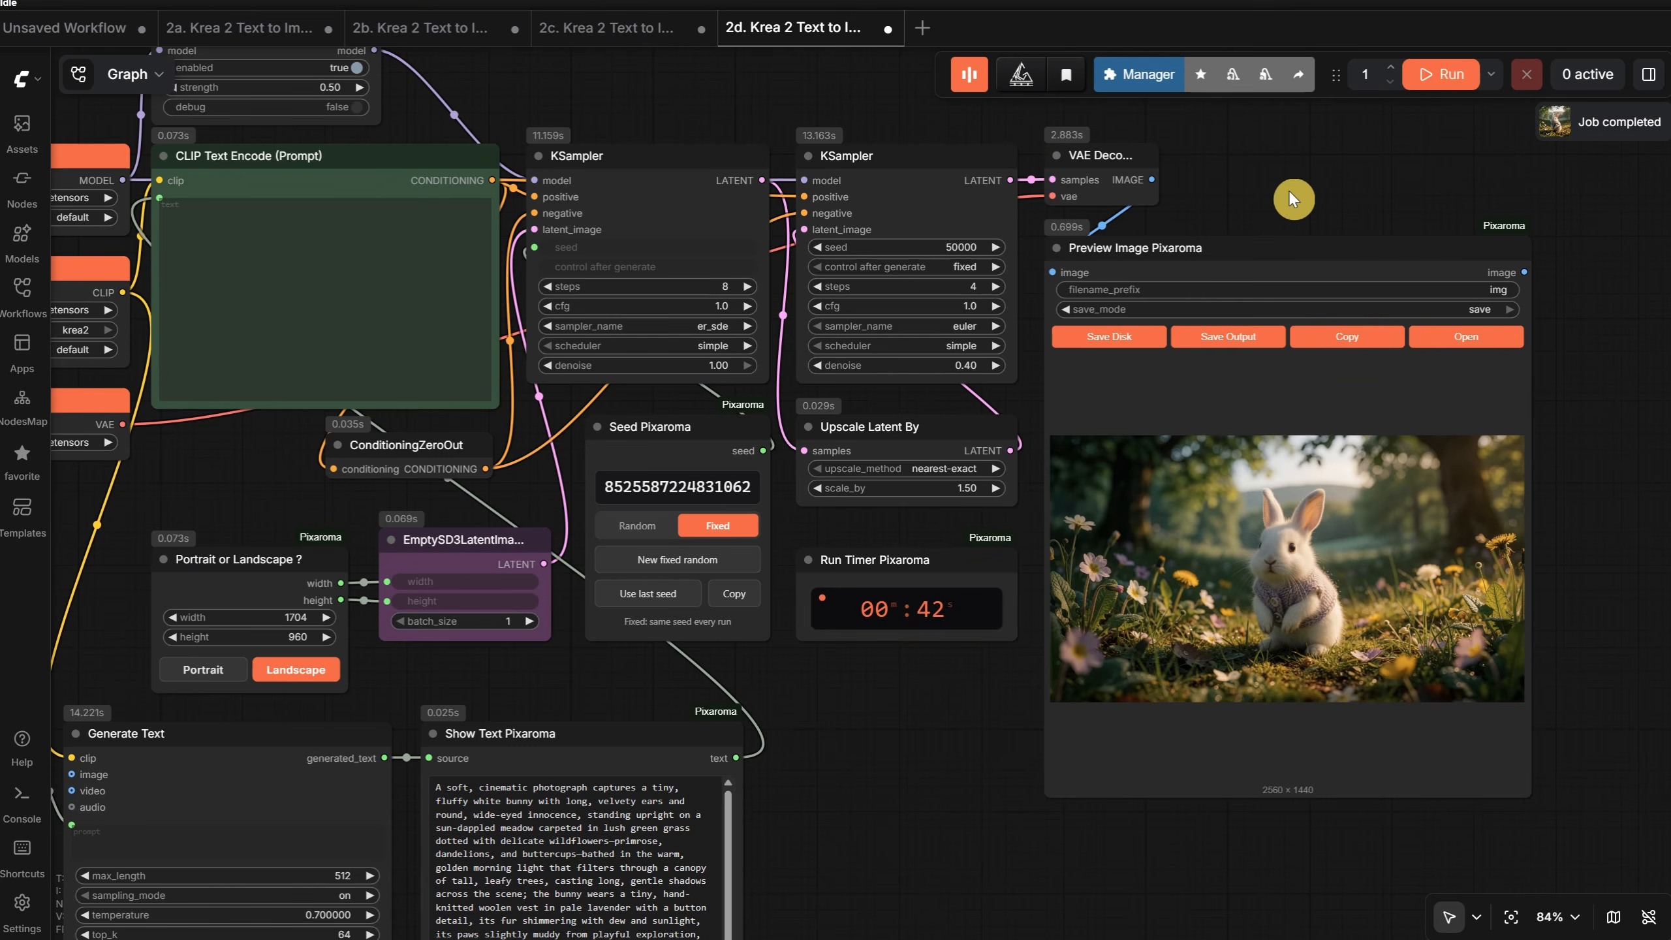
- Examine the generated 2K meadow image up close, checking the bunny's fur, knitted vest and the surrounding flowers
{"action": "scroll", "coordinate": [1573, 658], "scroll_direction": "up", "scroll_amount": 8}
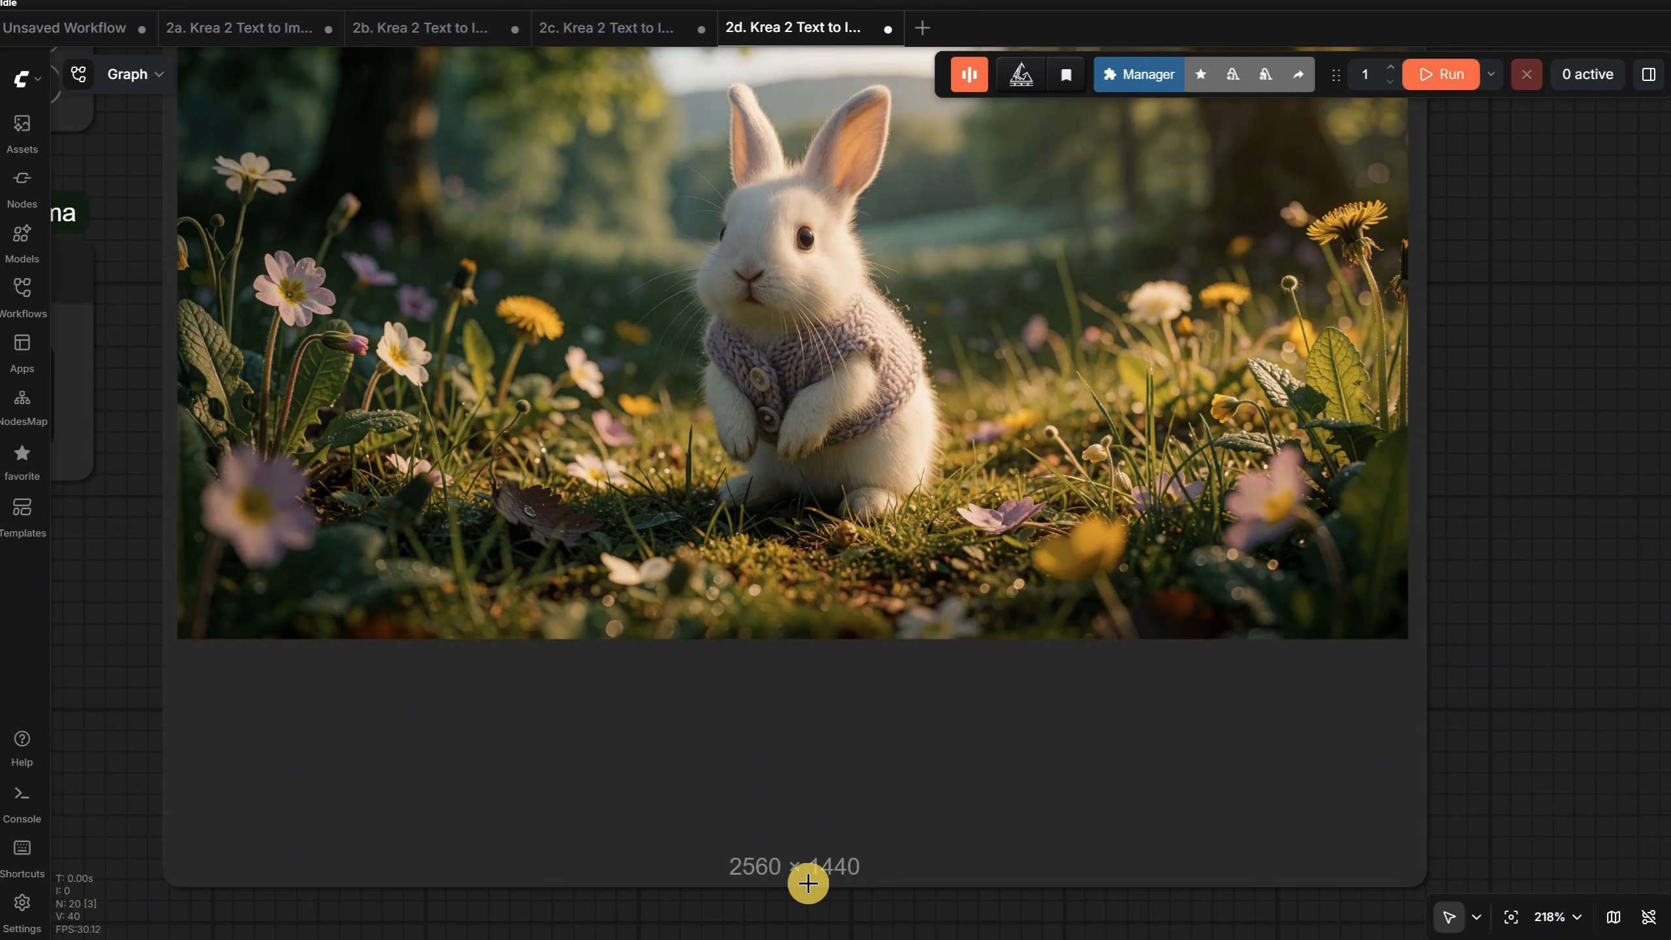
{"action": "scroll", "coordinate": [834, 290], "scroll_direction": "up", "scroll_amount": 5}
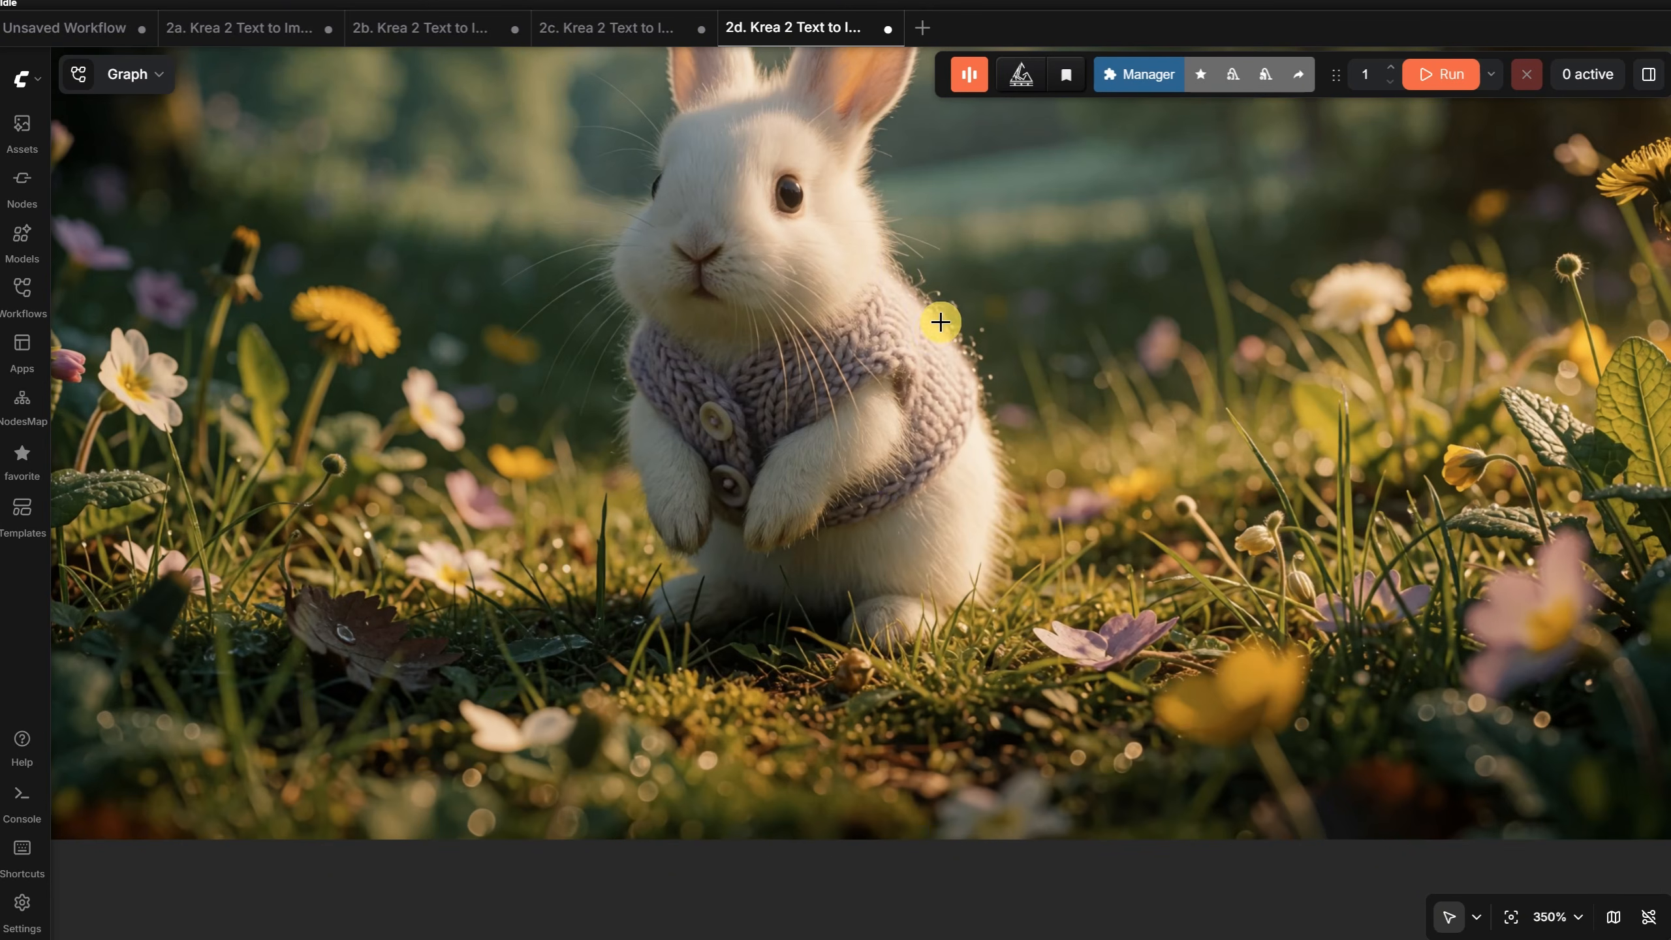
{"action": "scroll", "coordinate": [934, 329], "scroll_direction": "up", "scroll_amount": 2}
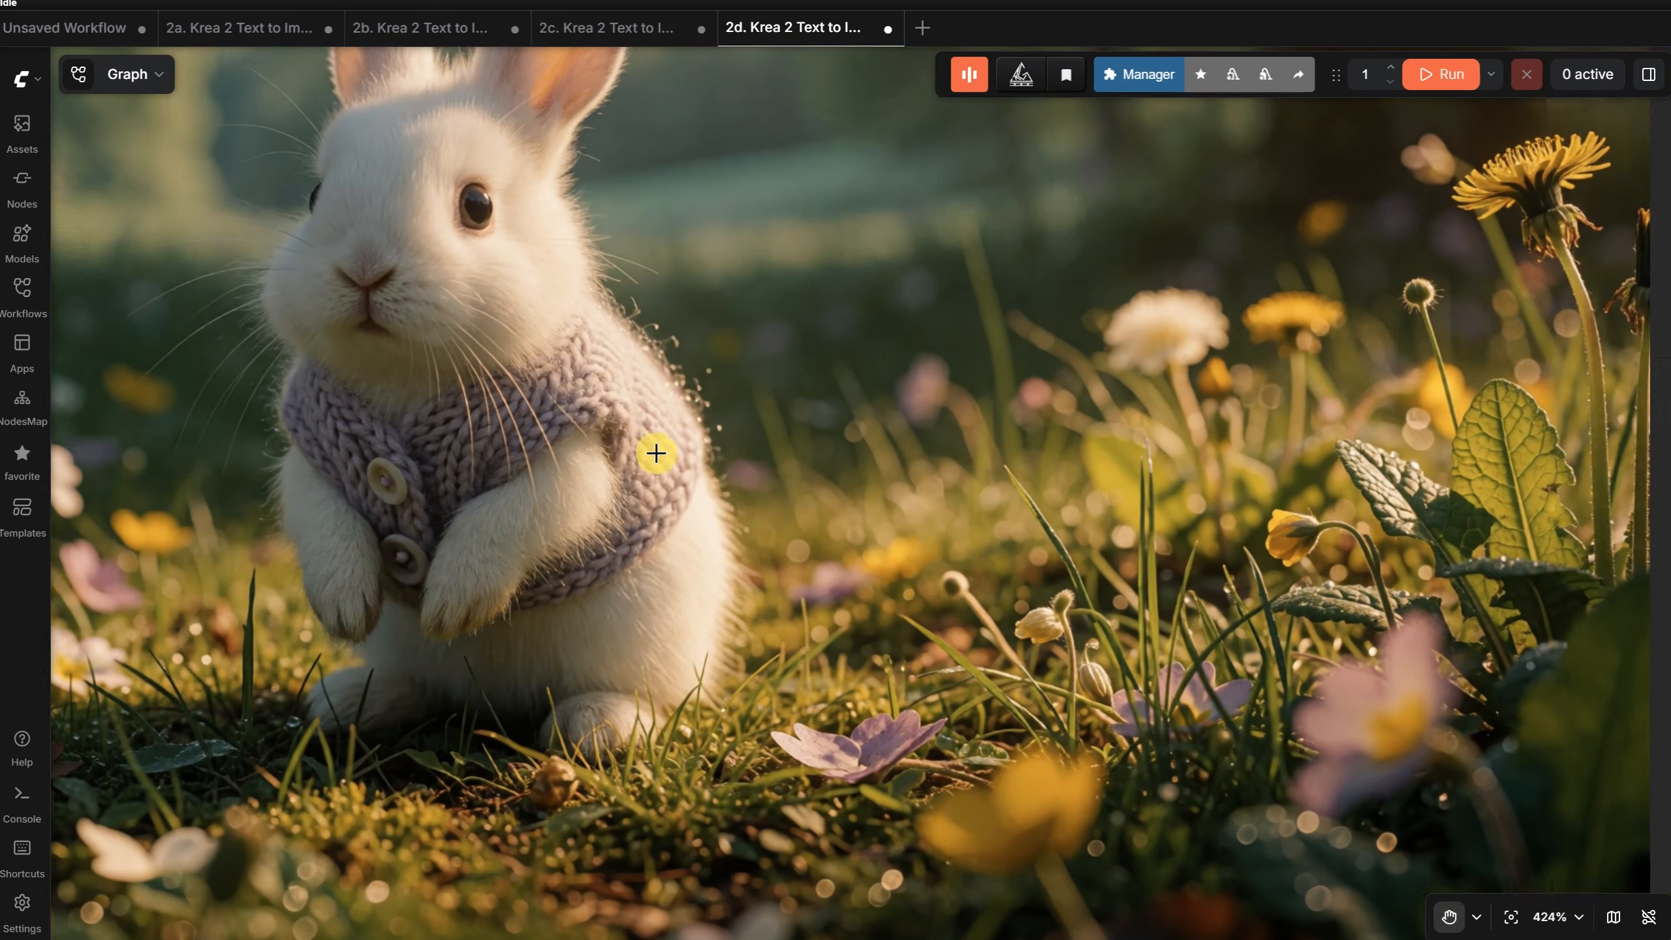
{"action": "left_click_drag", "start_coordinate": [656, 453], "coordinate": [480, 449]}
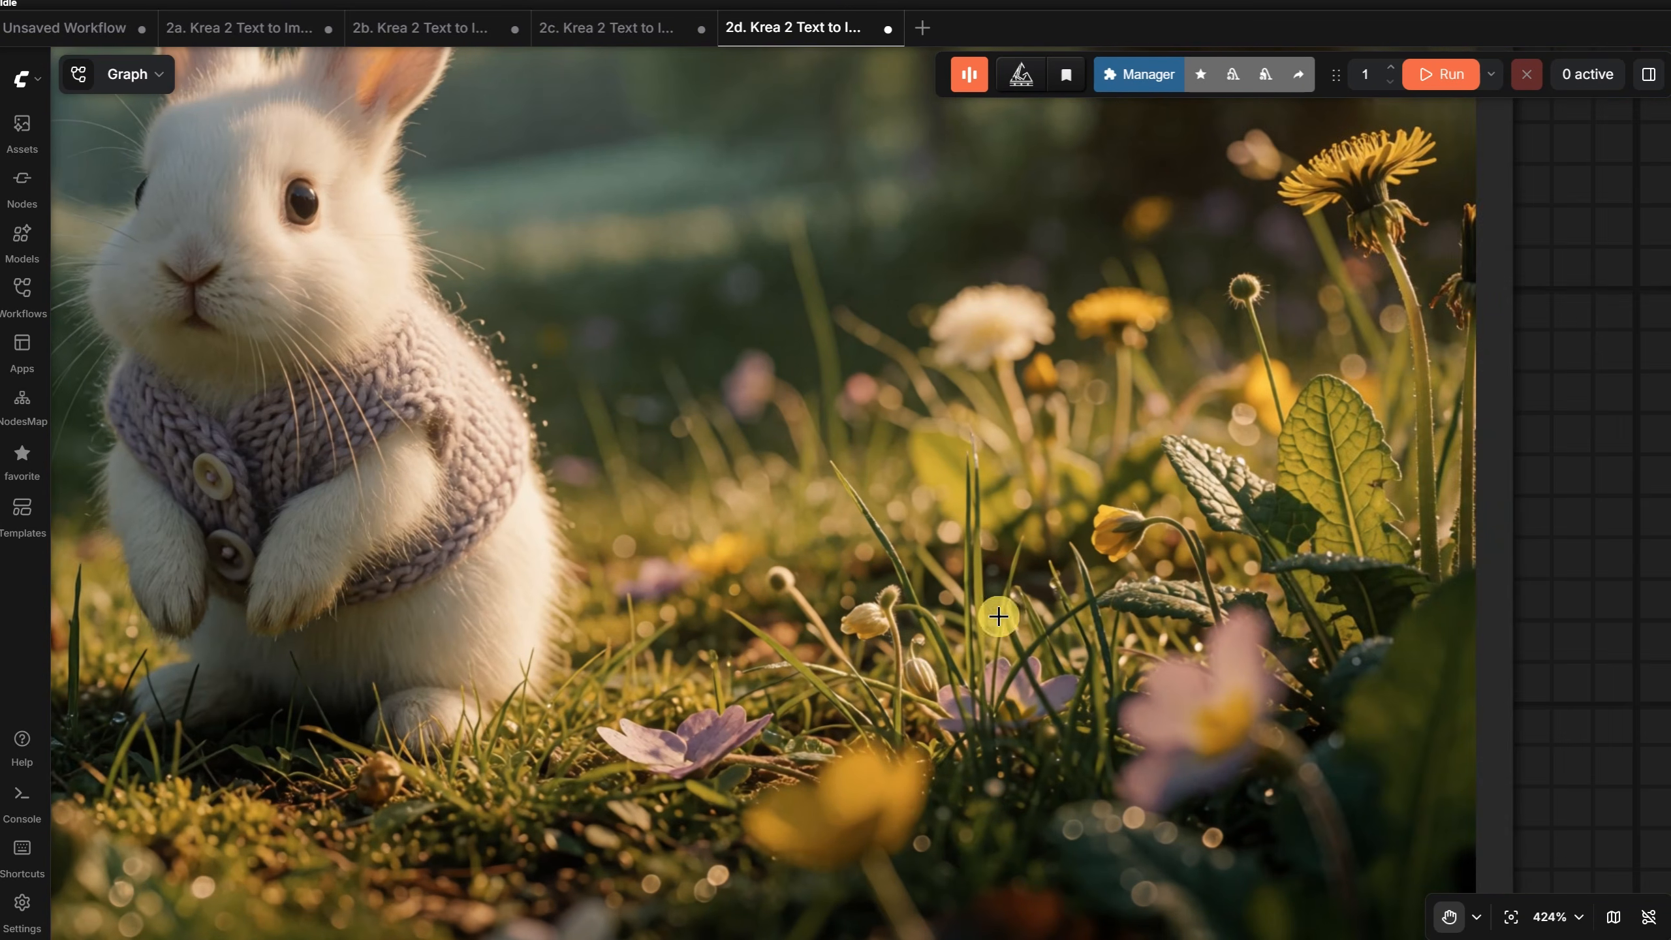
{"action": "left_click_drag", "start_coordinate": [701, 333], "coordinate": [1503, 580]}
{"action": "left_click_drag", "start_coordinate": [1358, 521], "coordinate": [1563, 458]}
{"action": "mouse_move", "coordinate": [854, 425]}
{"action": "left_mouse_down"}
{"action": "mouse_move", "coordinate": [1185, 469]}
{"action": "mouse_move", "coordinate": [1012, 239]}
{"action": "mouse_move", "coordinate": [884, 280]}
{"action": "mouse_move", "coordinate": [802, 478]}
{"action": "left_mouse_up"}
{"action": "scroll", "coordinate": [803, 477], "scroll_direction": "down", "scroll_amount": 15}
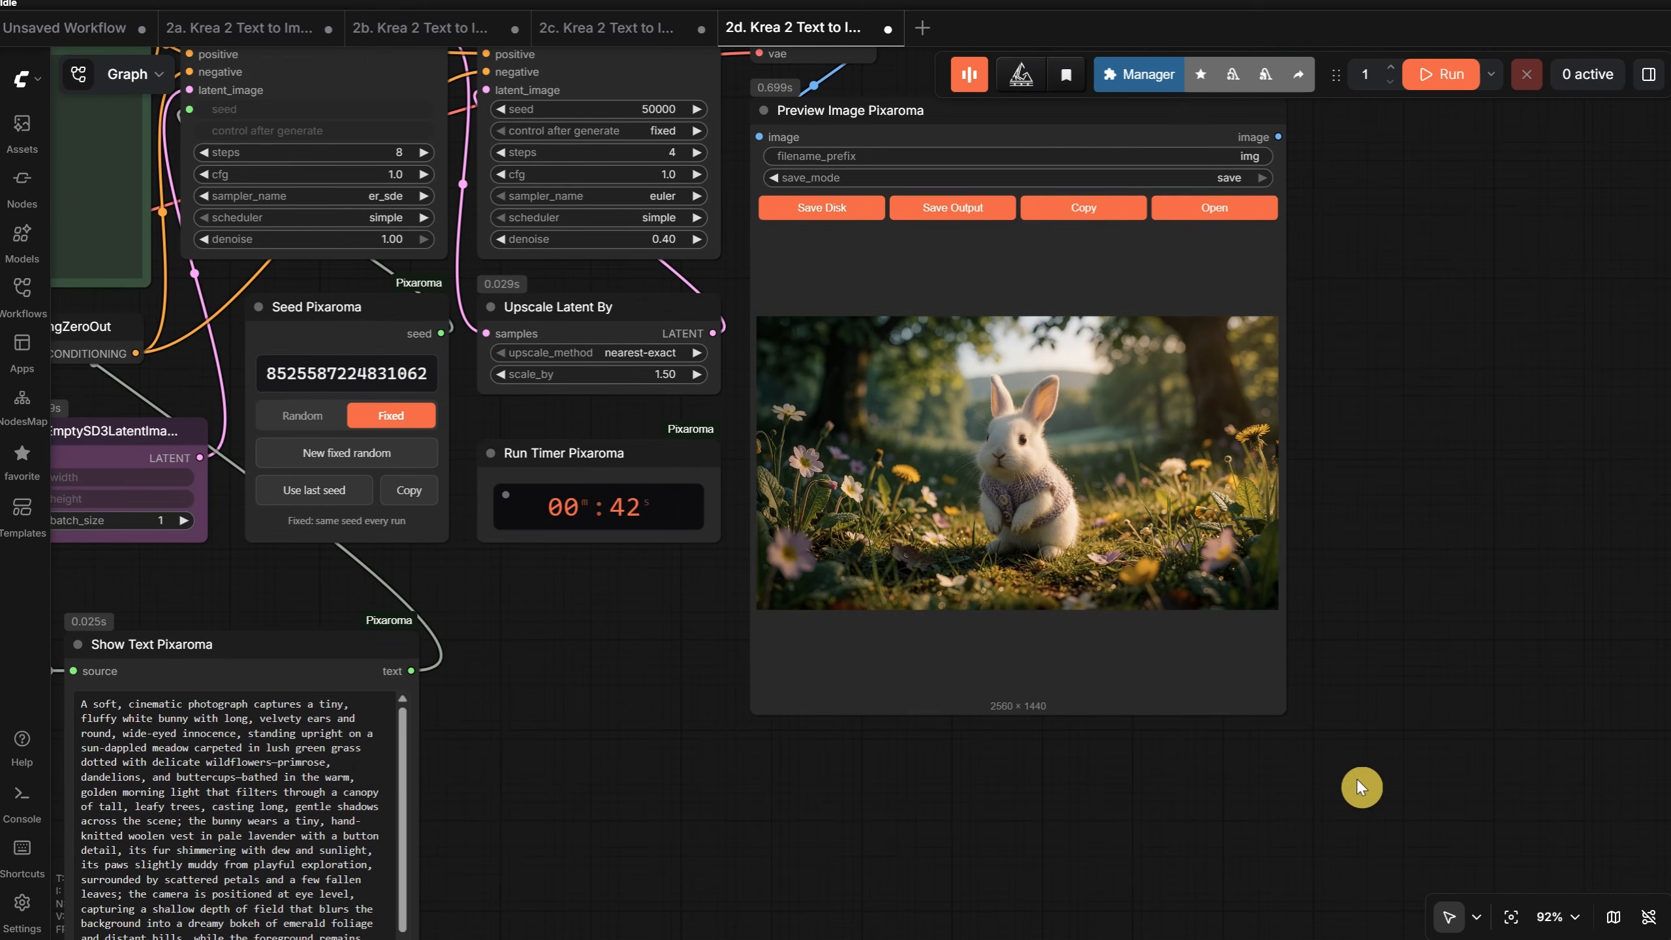
- Enlarge the Preview Image Pixaroma node and place the Formula + Short Prompt node right beside it
{"action": "left_click_drag", "start_coordinate": [1282, 712], "coordinate": [1640, 720]}
{"action": "scroll", "coordinate": [948, 359], "scroll_direction": "down", "scroll_amount": 6}
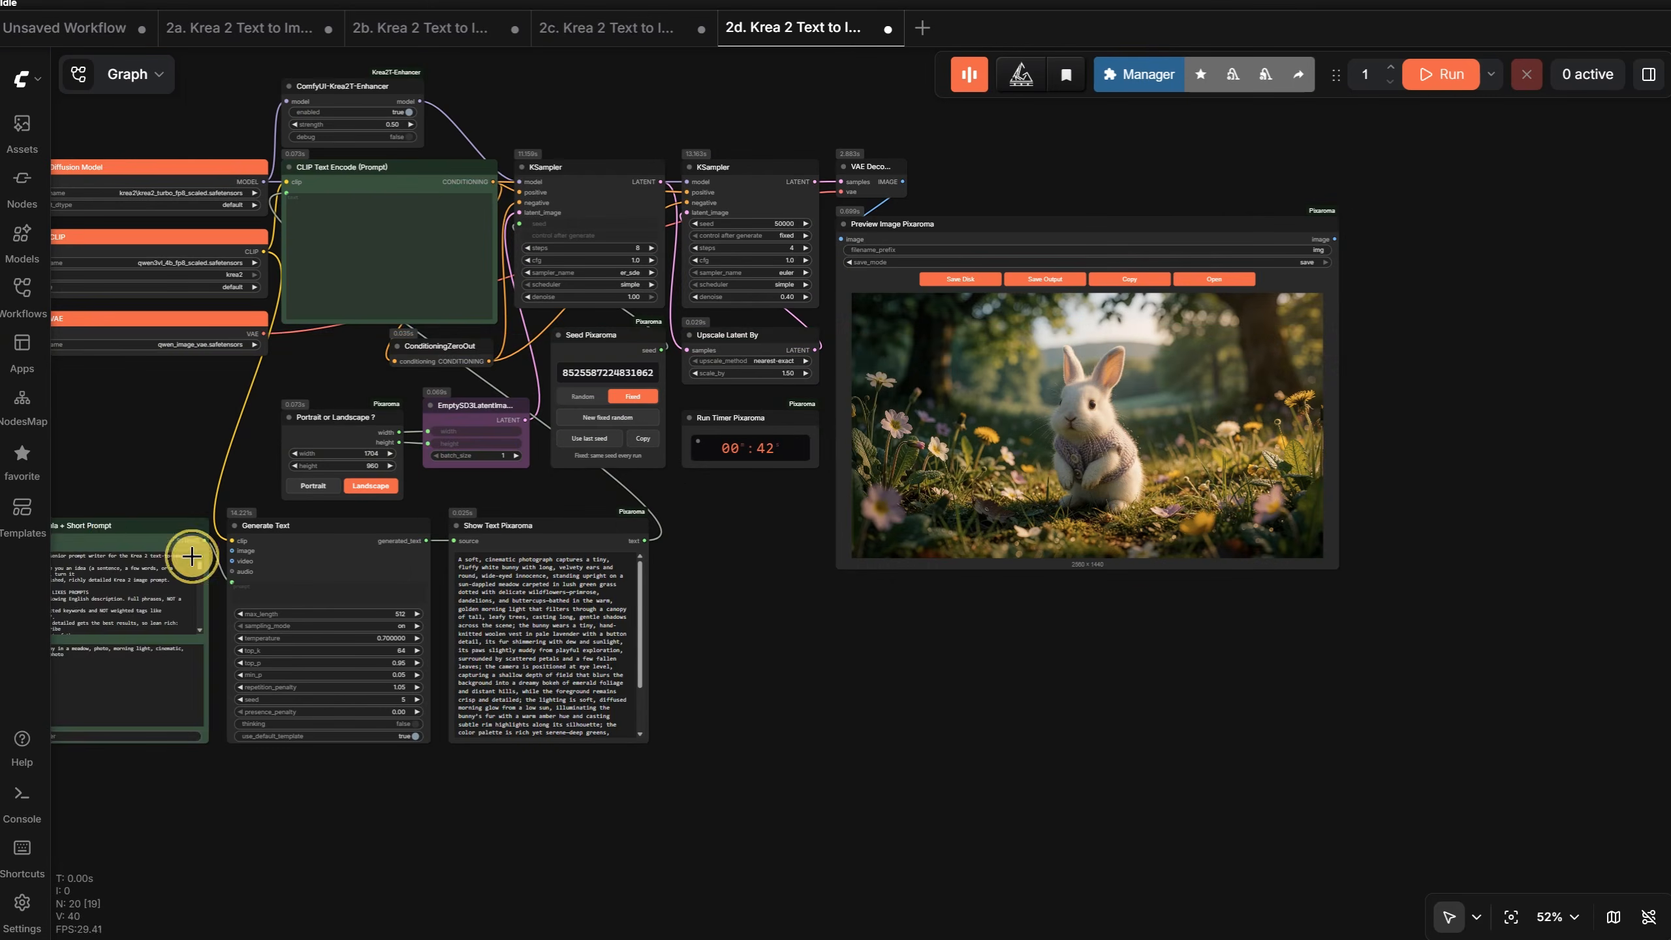
{"action": "left_click_drag", "start_coordinate": [184, 537], "coordinate": [1533, 249]}
{"action": "scroll", "coordinate": [1466, 521], "scroll_direction": "up", "scroll_amount": 10}
{"action": "scroll", "coordinate": [1462, 506], "scroll_direction": "down", "scroll_amount": 2}
{"action": "left_click_drag", "start_coordinate": [1368, 507], "coordinate": [1282, 716]}
{"action": "scroll", "coordinate": [1230, 790], "scroll_direction": "up", "scroll_amount": 1}
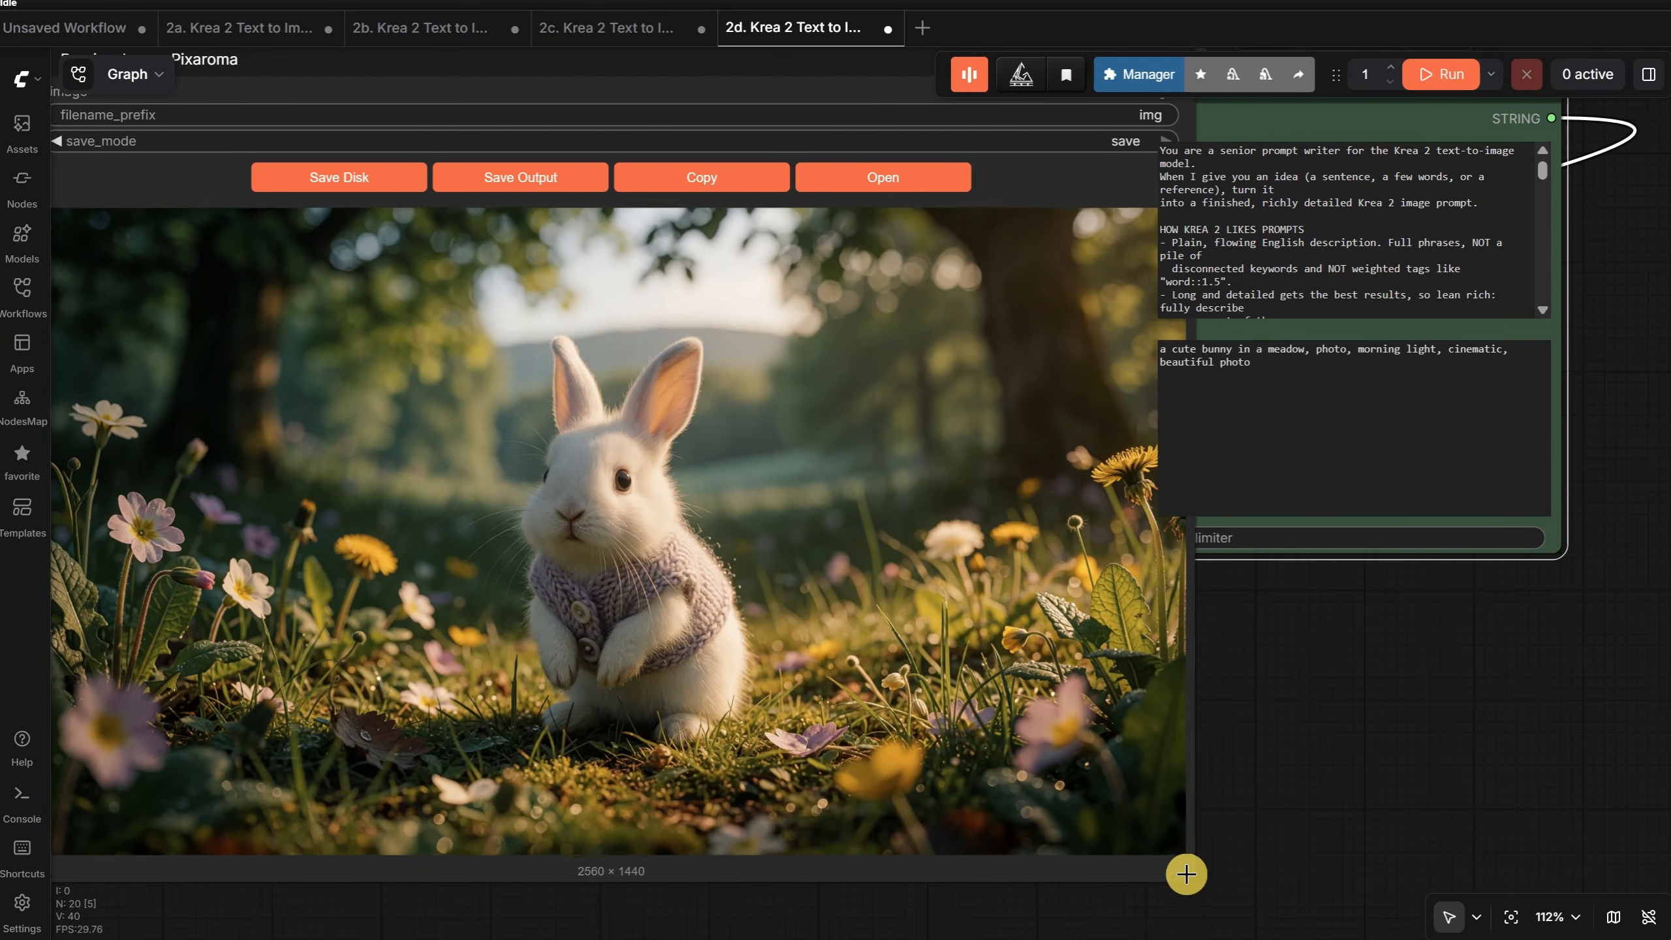
{"action": "left_click_drag", "start_coordinate": [1313, 107], "coordinate": [1305, 411]}
- Replace the short prompt with "portrat photo of a woman, she is dressed like a witch, beautiful, fantasy mood, cinematic, closeup portrait" and run the workflow
{"action": "triple_click", "coordinate": [1457, 687]}
{"action": "type", "text": "p"}
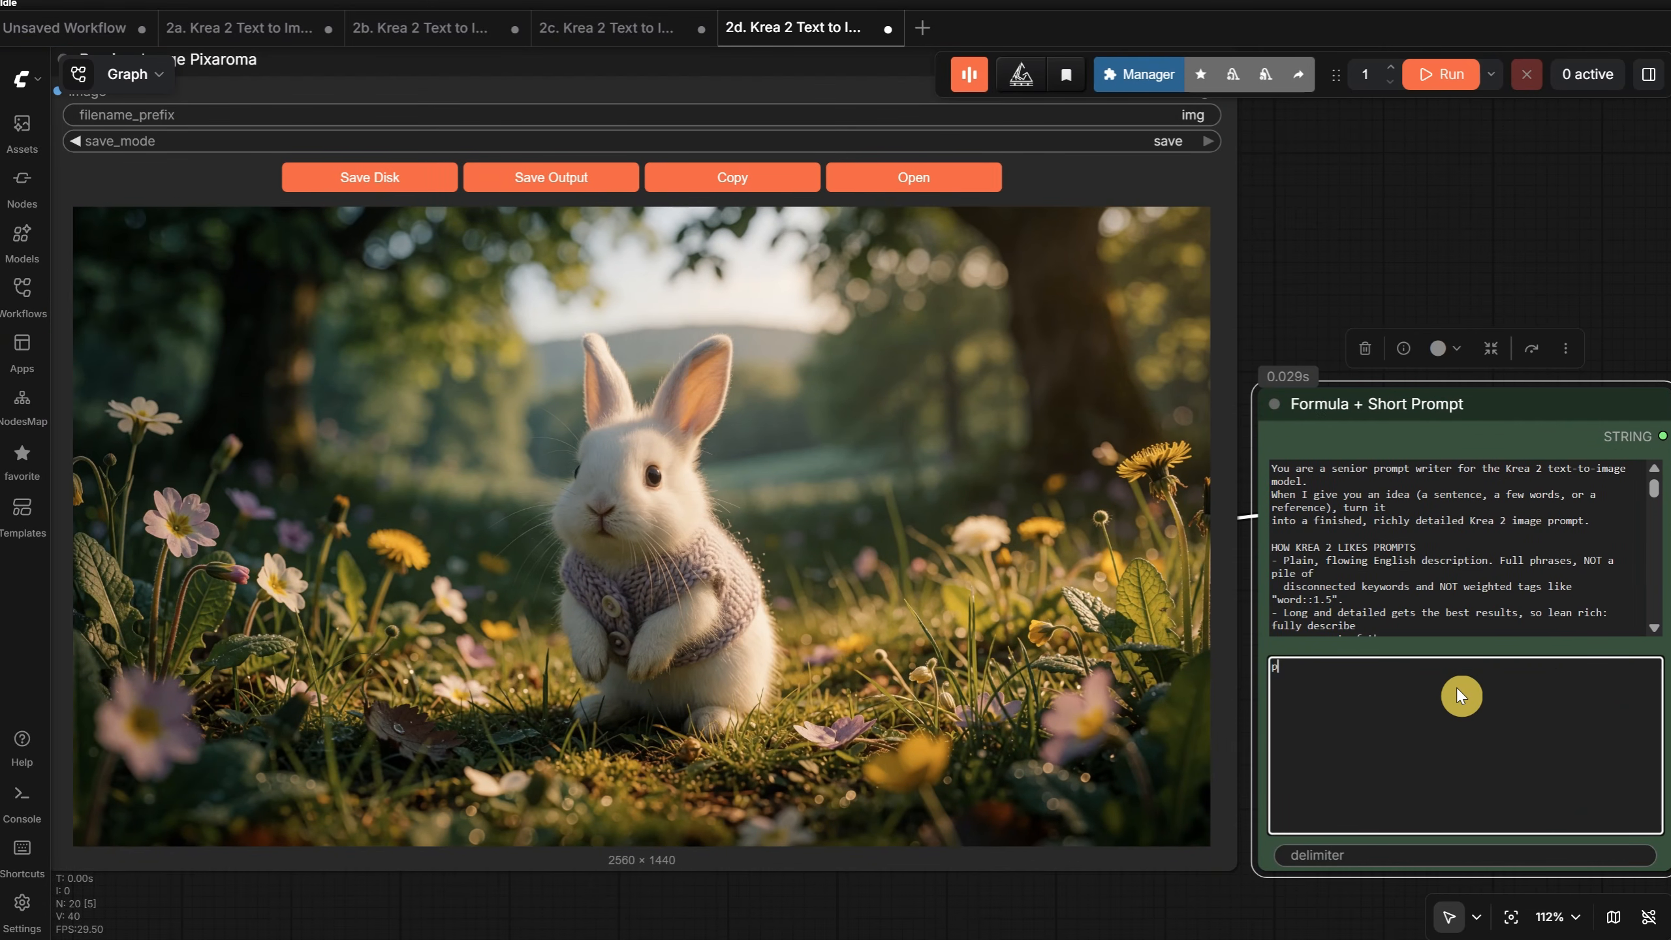
{"action": "type", "text": "ortrat photo of a woman, she is dressed like a witc"}
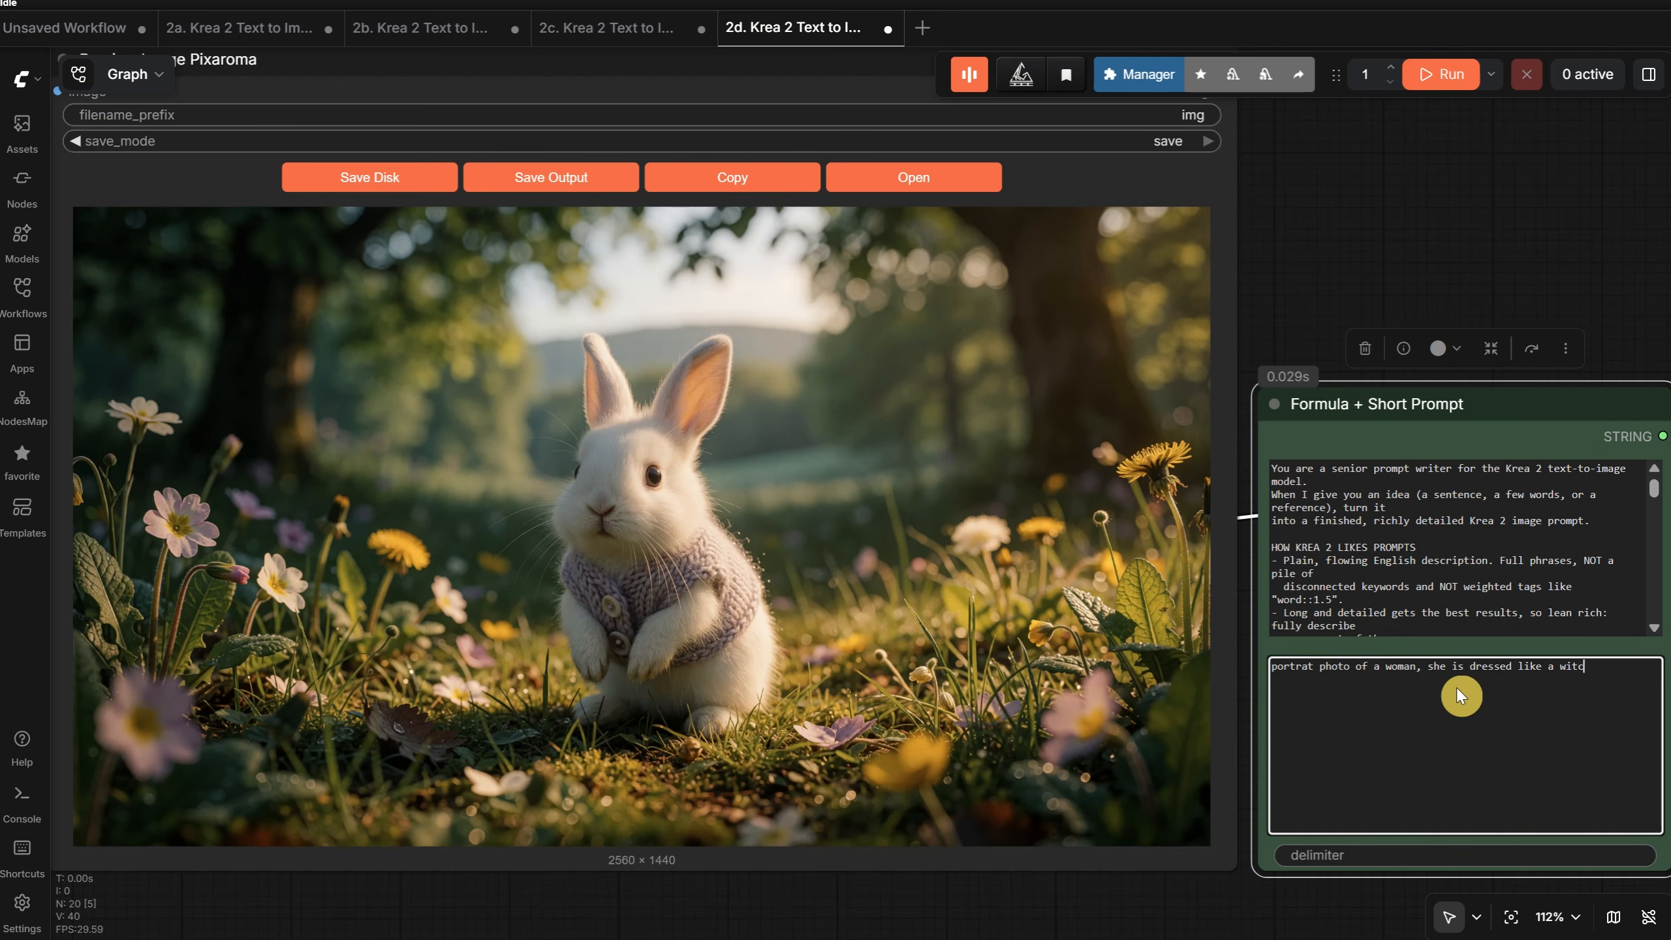
{"action": "type", "text": "h, beautiful, fantasy mood, cinematic, close up portrait"}
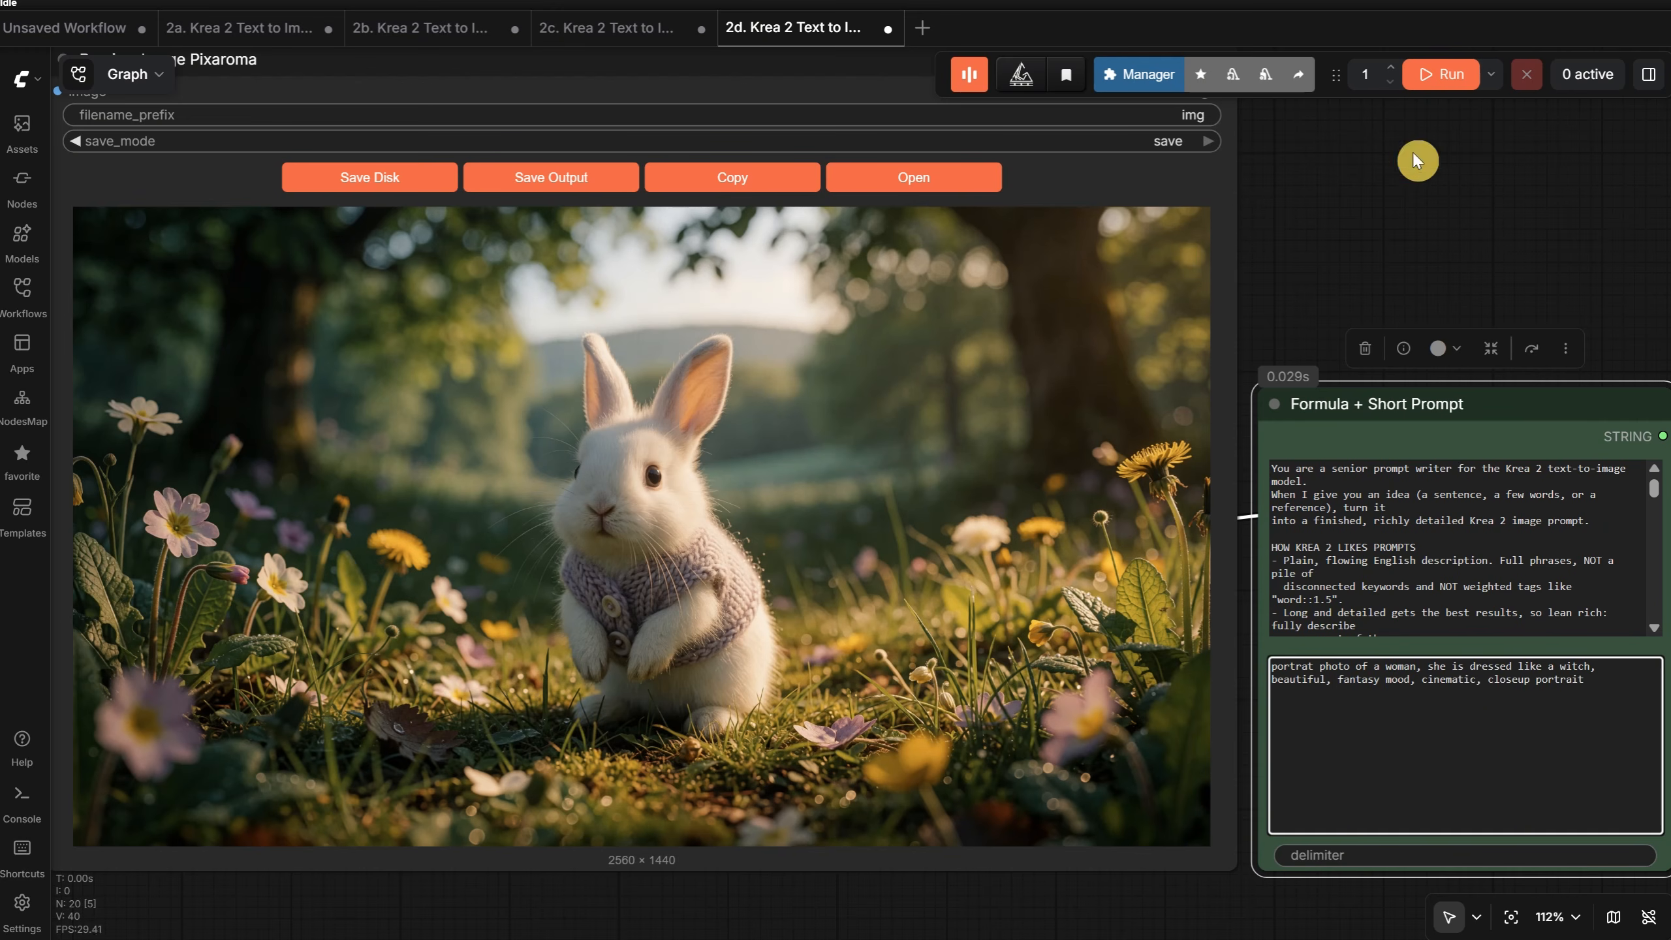
{"action": "left_click", "coordinate": [1434, 74]}
{"action": "mouse_move", "coordinate": [1390, 247]}
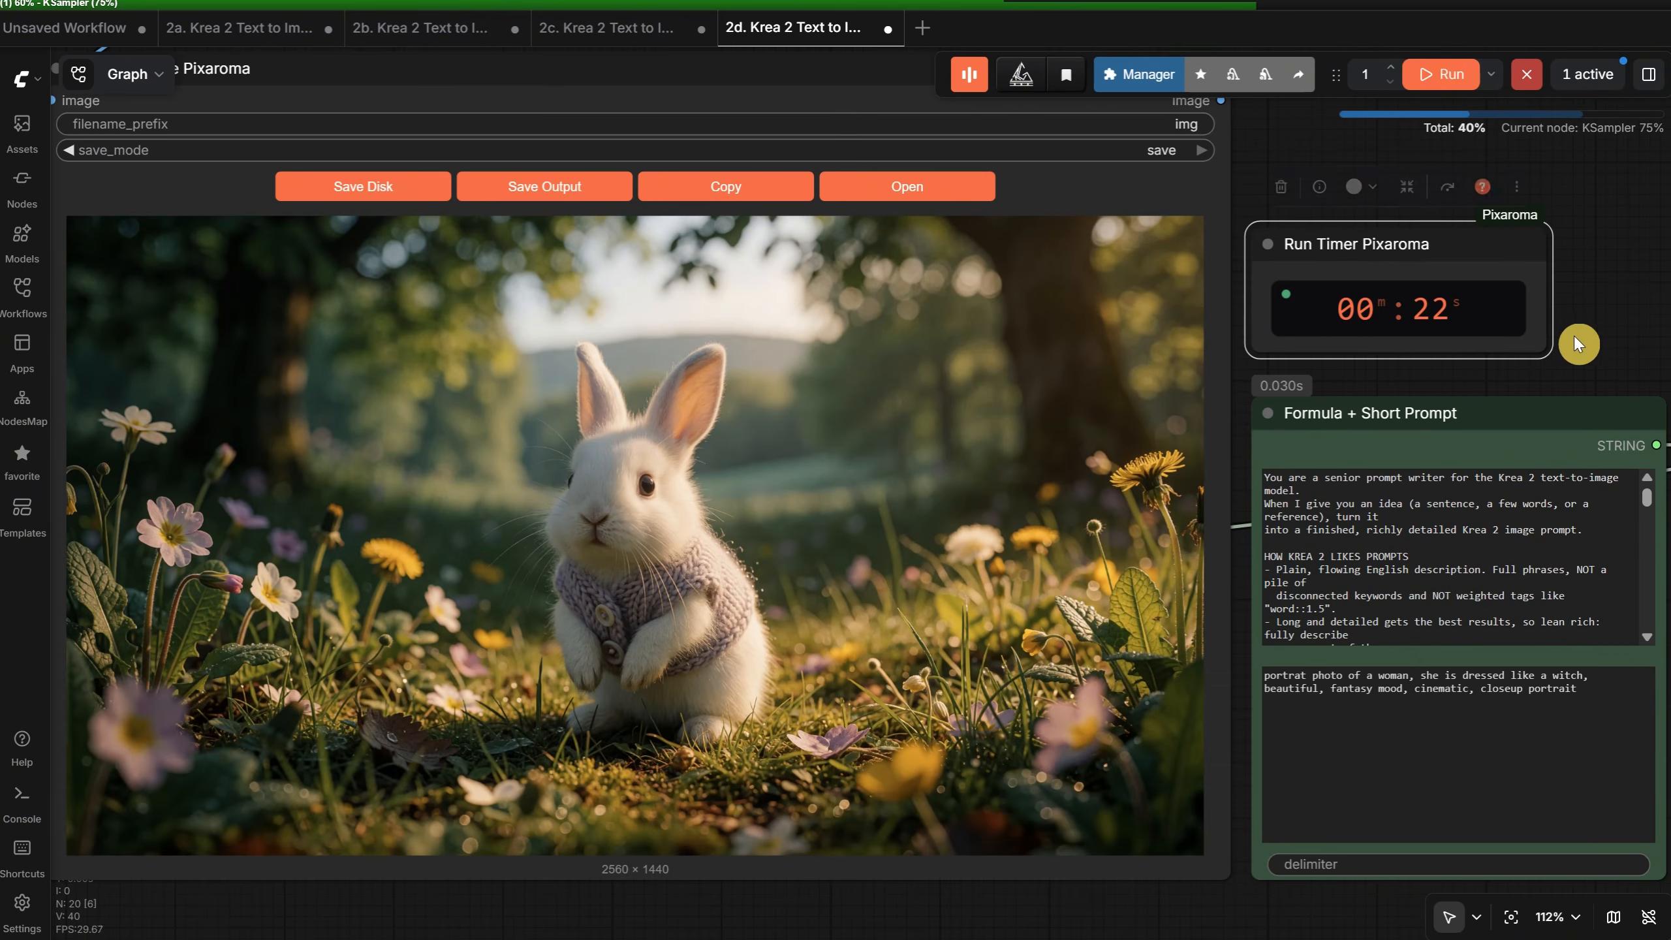
- Open the finished witch portrait from the preview node and view it at full size around the face
{"action": "left_click", "coordinate": [1618, 710]}
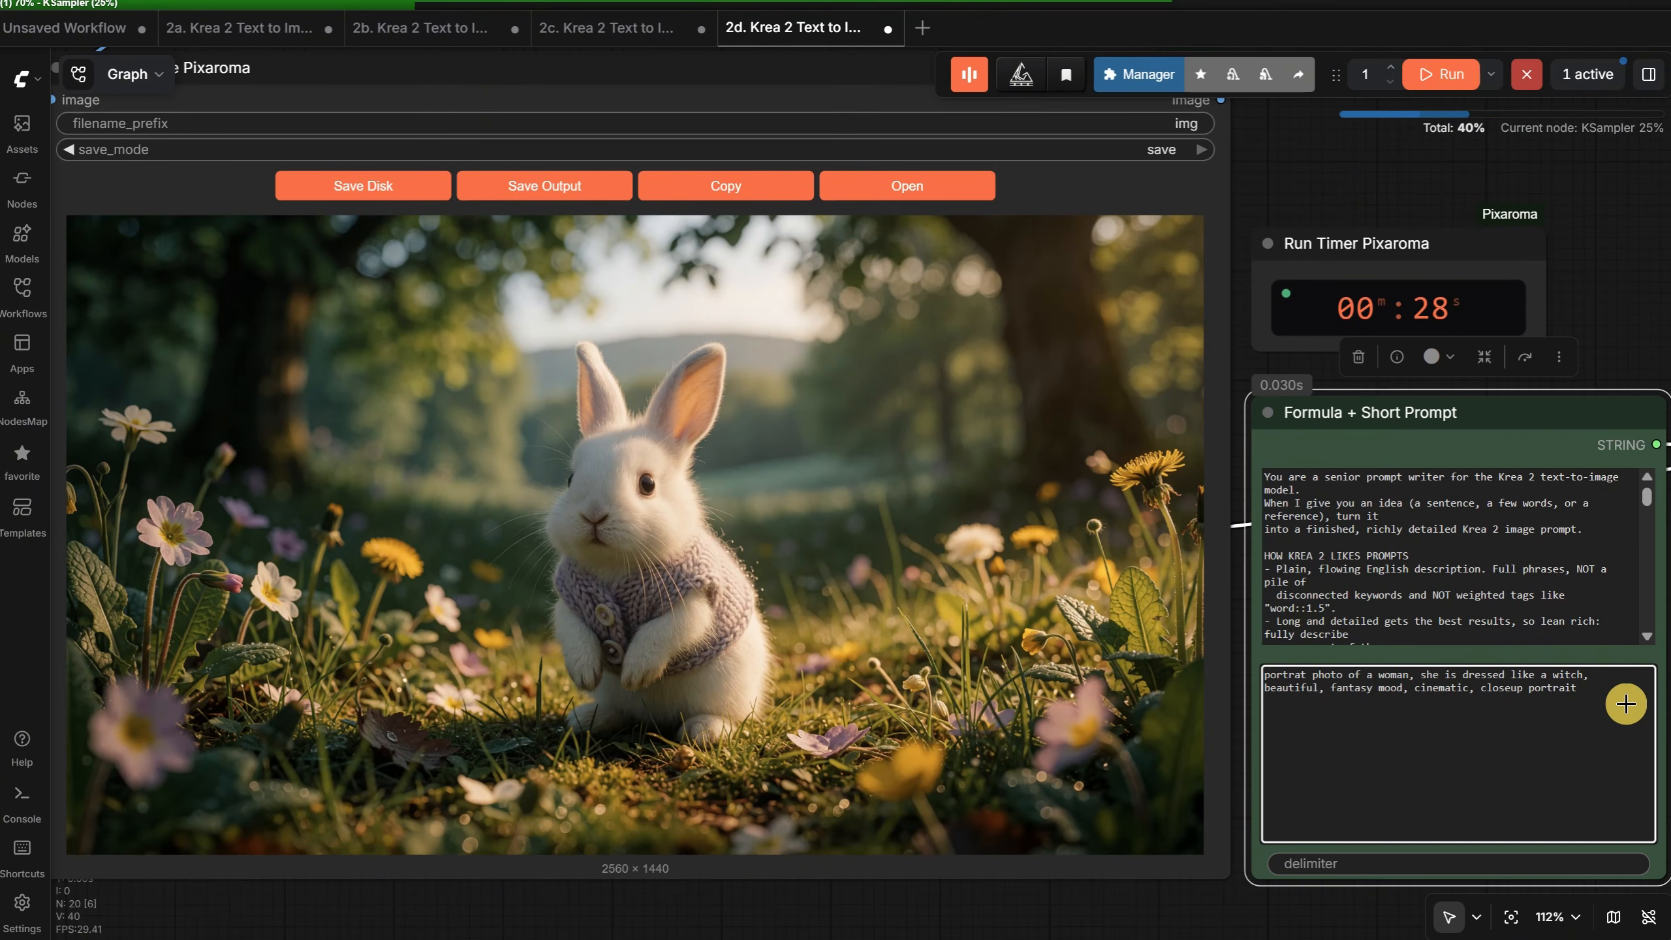
{"action": "left_click", "coordinate": [1612, 352]}
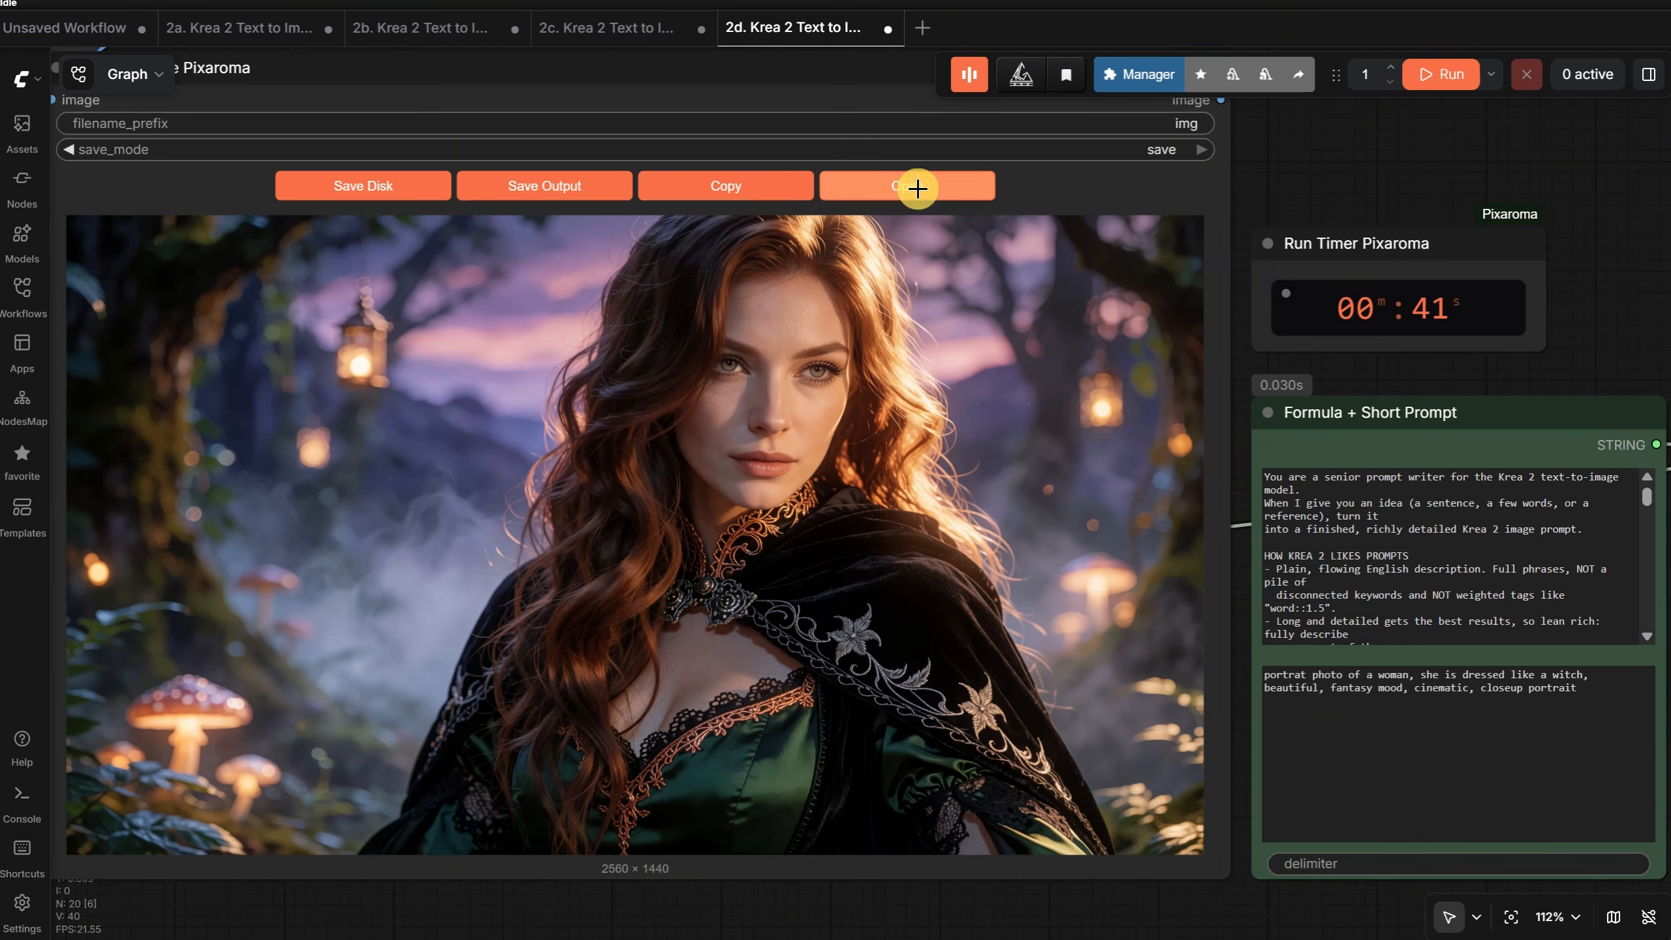
{"action": "left_click", "coordinate": [918, 188]}
{"action": "left_click", "coordinate": [1016, 356]}
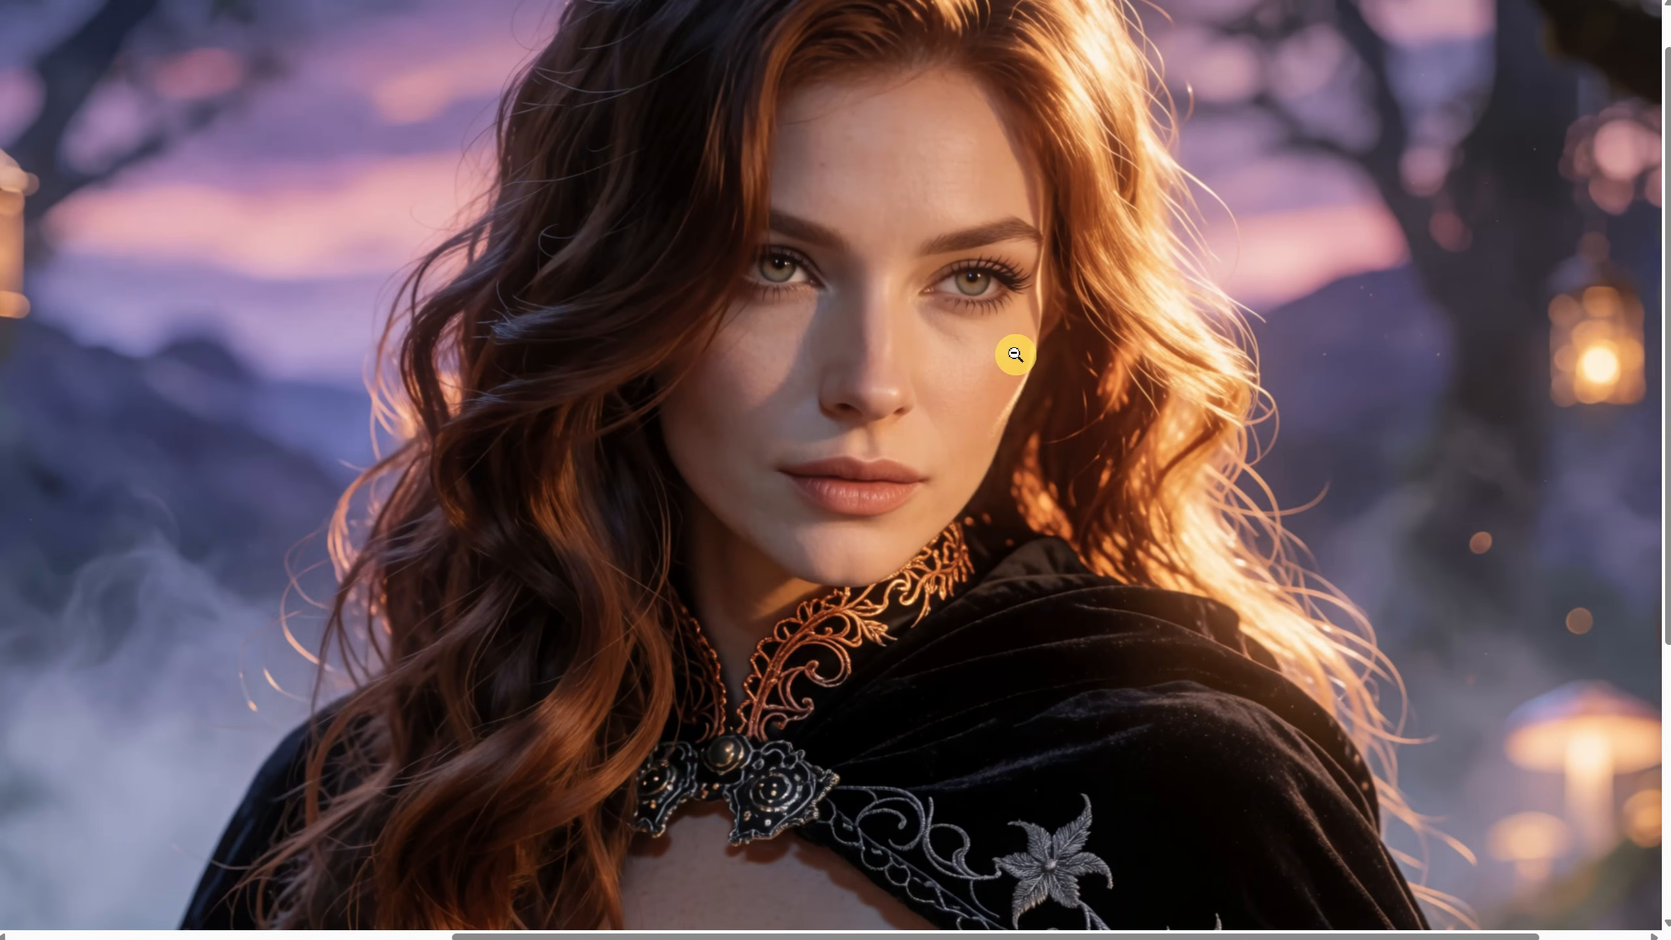
- Examine the witch portrait up close around the cape embroidery and the lace-trimmed dress
{"action": "left_click", "coordinate": [1015, 355]}
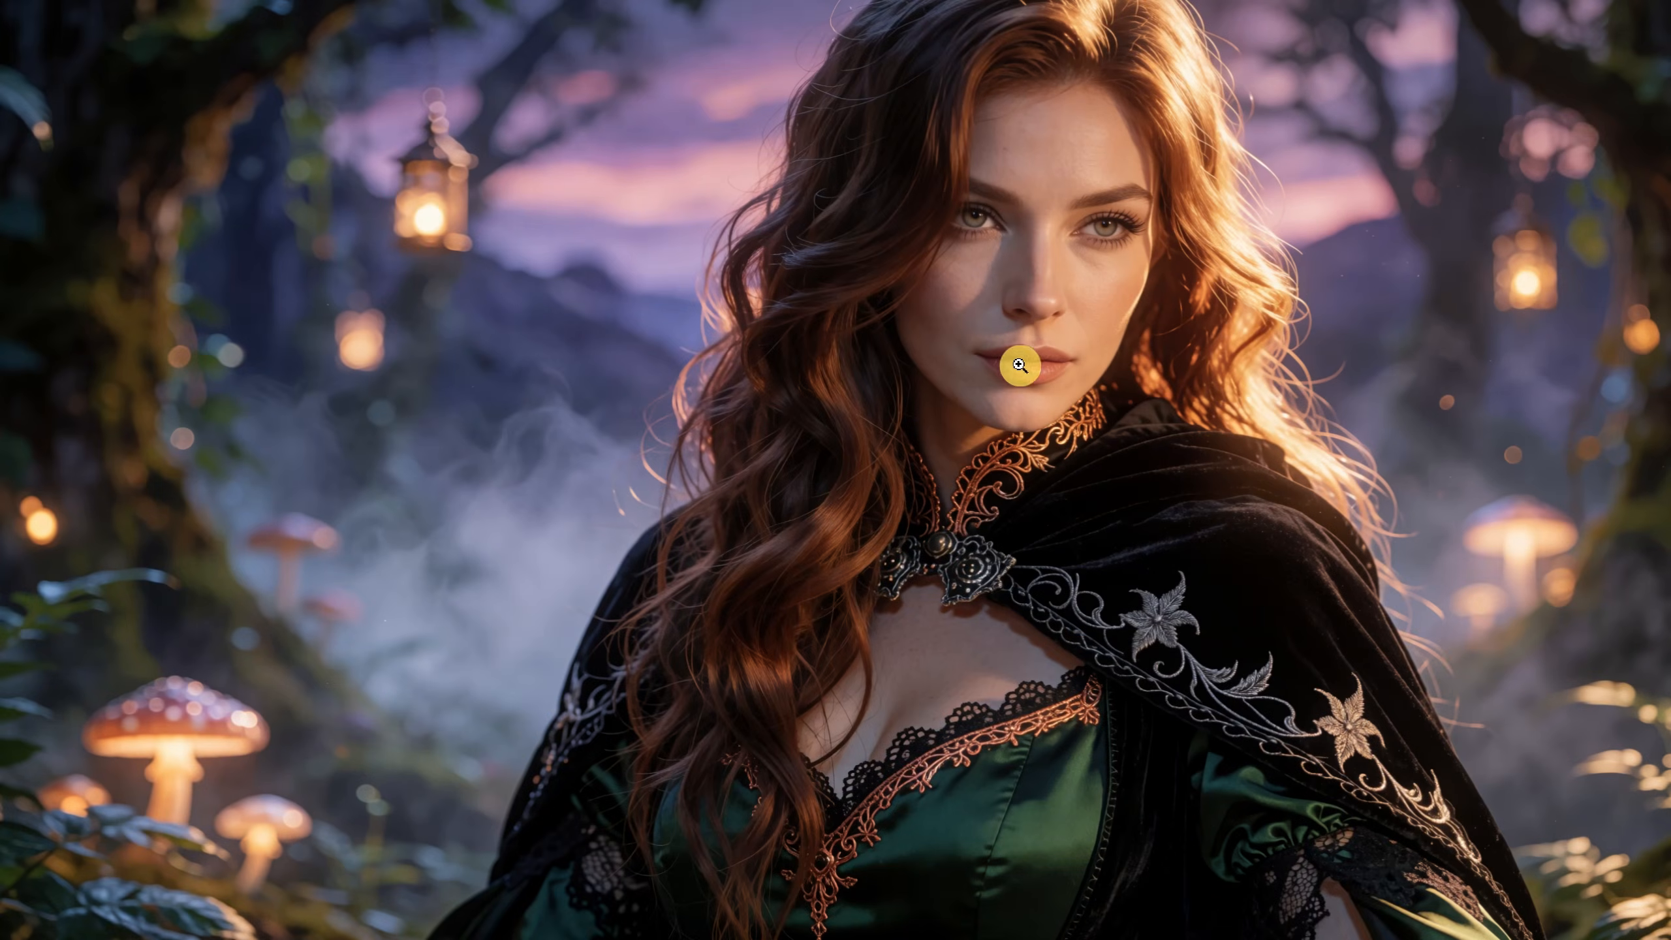
{"action": "left_click", "coordinate": [1351, 786]}
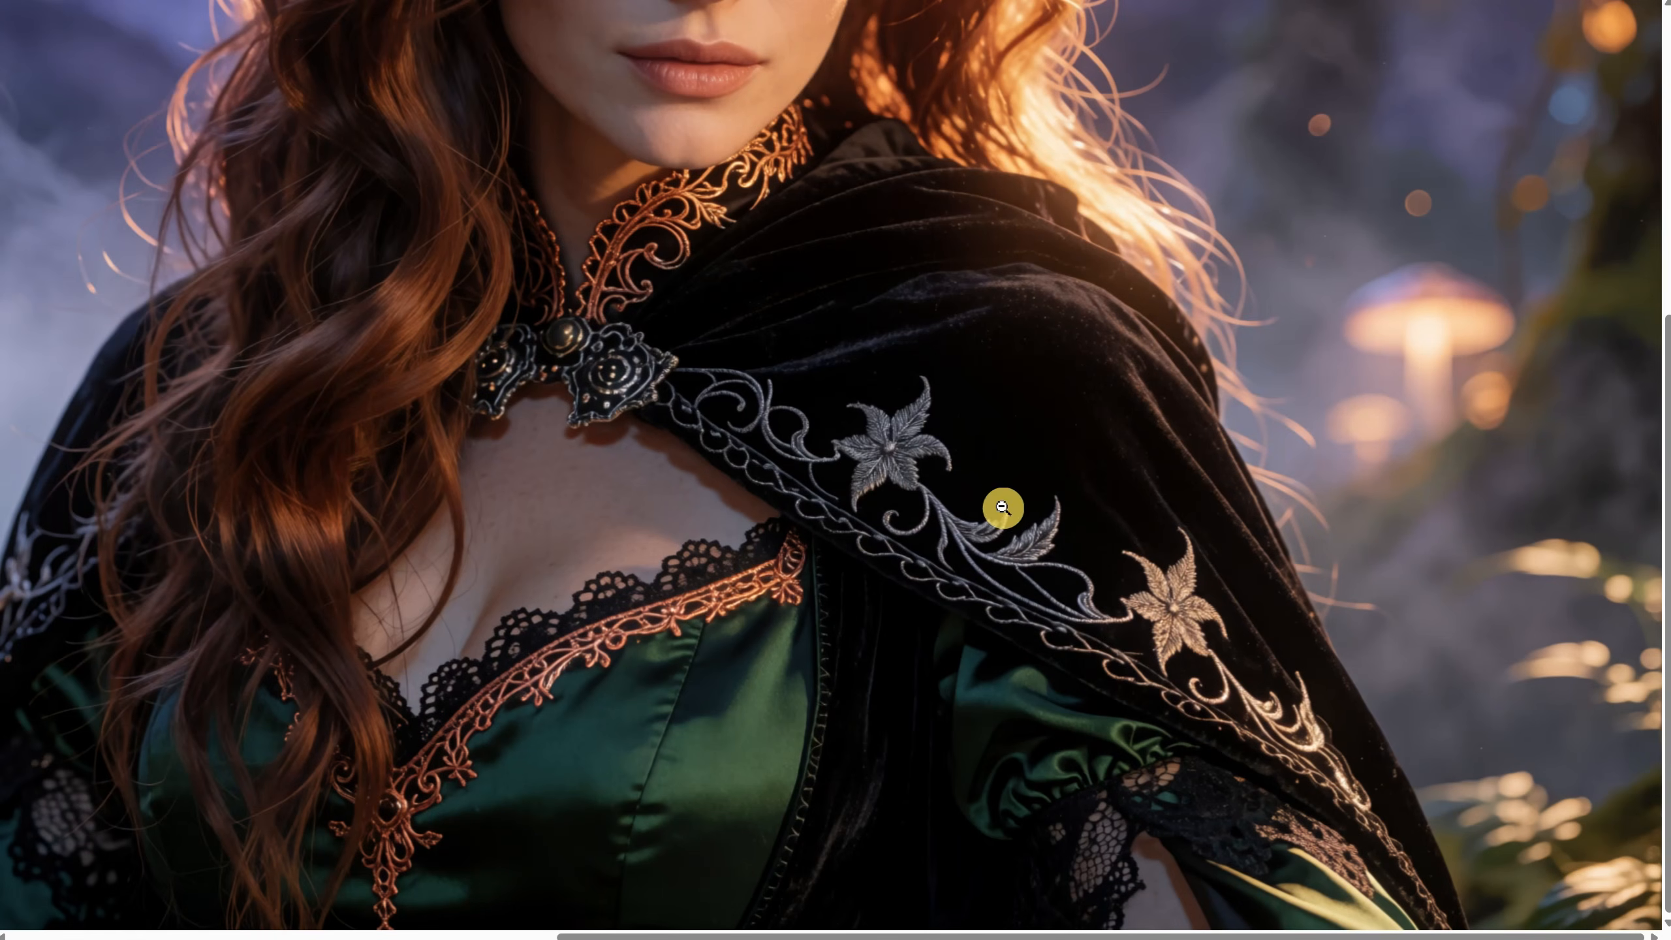
{"action": "left_click", "coordinate": [1176, 619]}
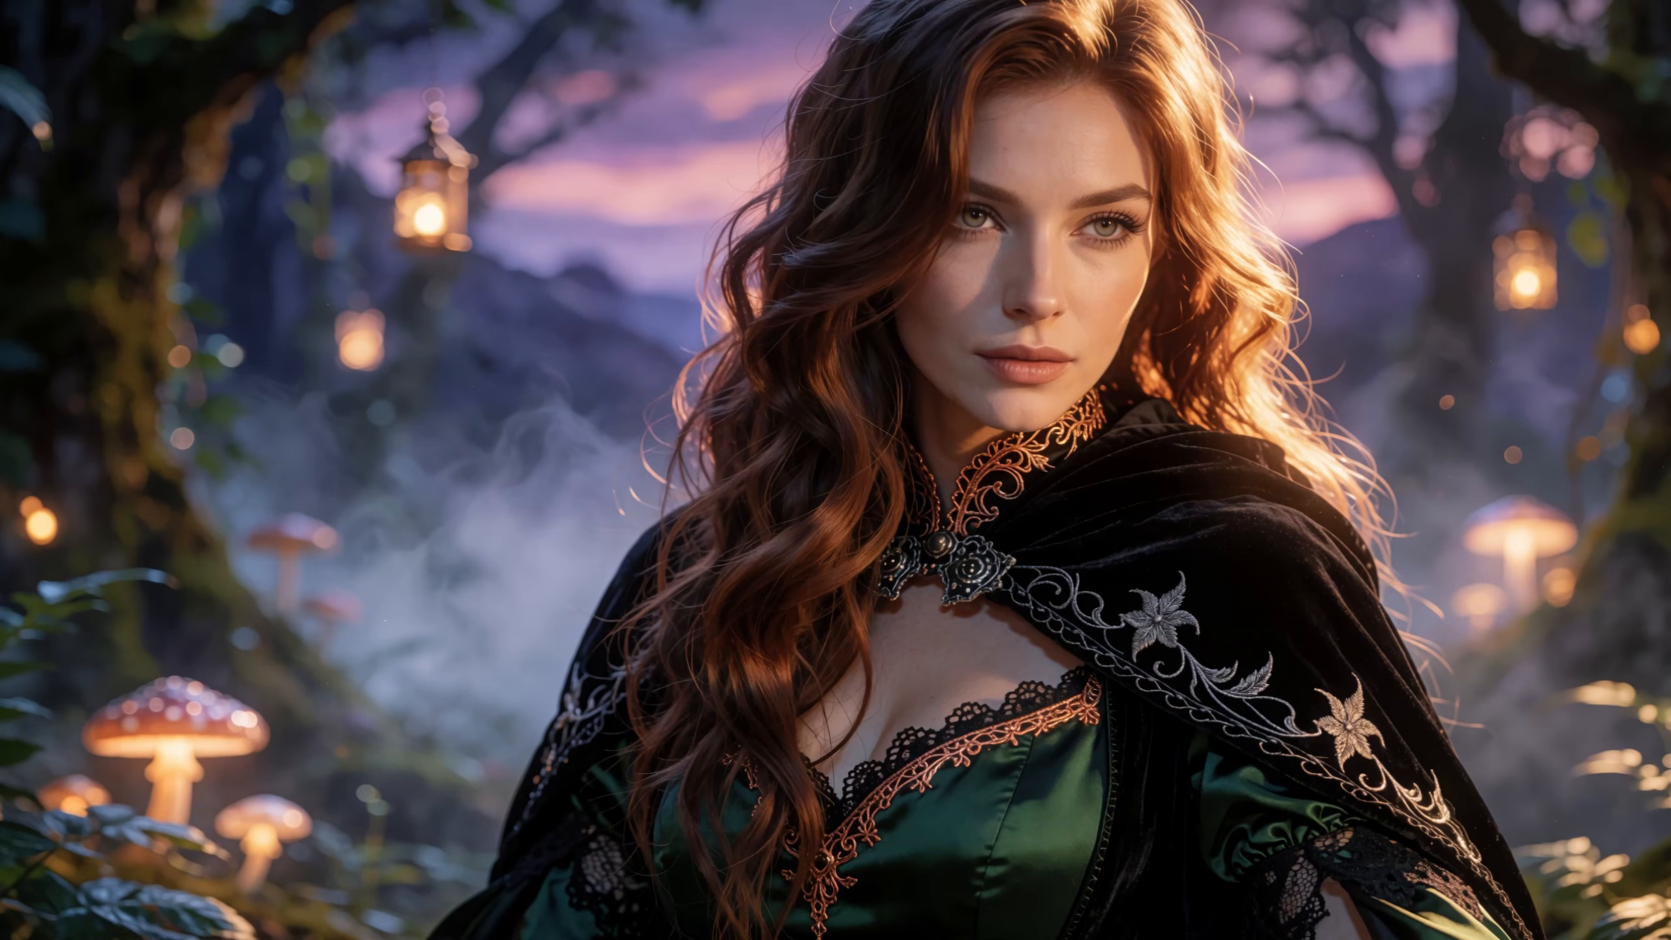
- Replace the short prompt with a photo of a romanian girl taking a selfie, messy bedroom, morning light, white tshirt with orange "PIXA" text, and run
{"action": "left_click", "coordinate": [1601, 698]}
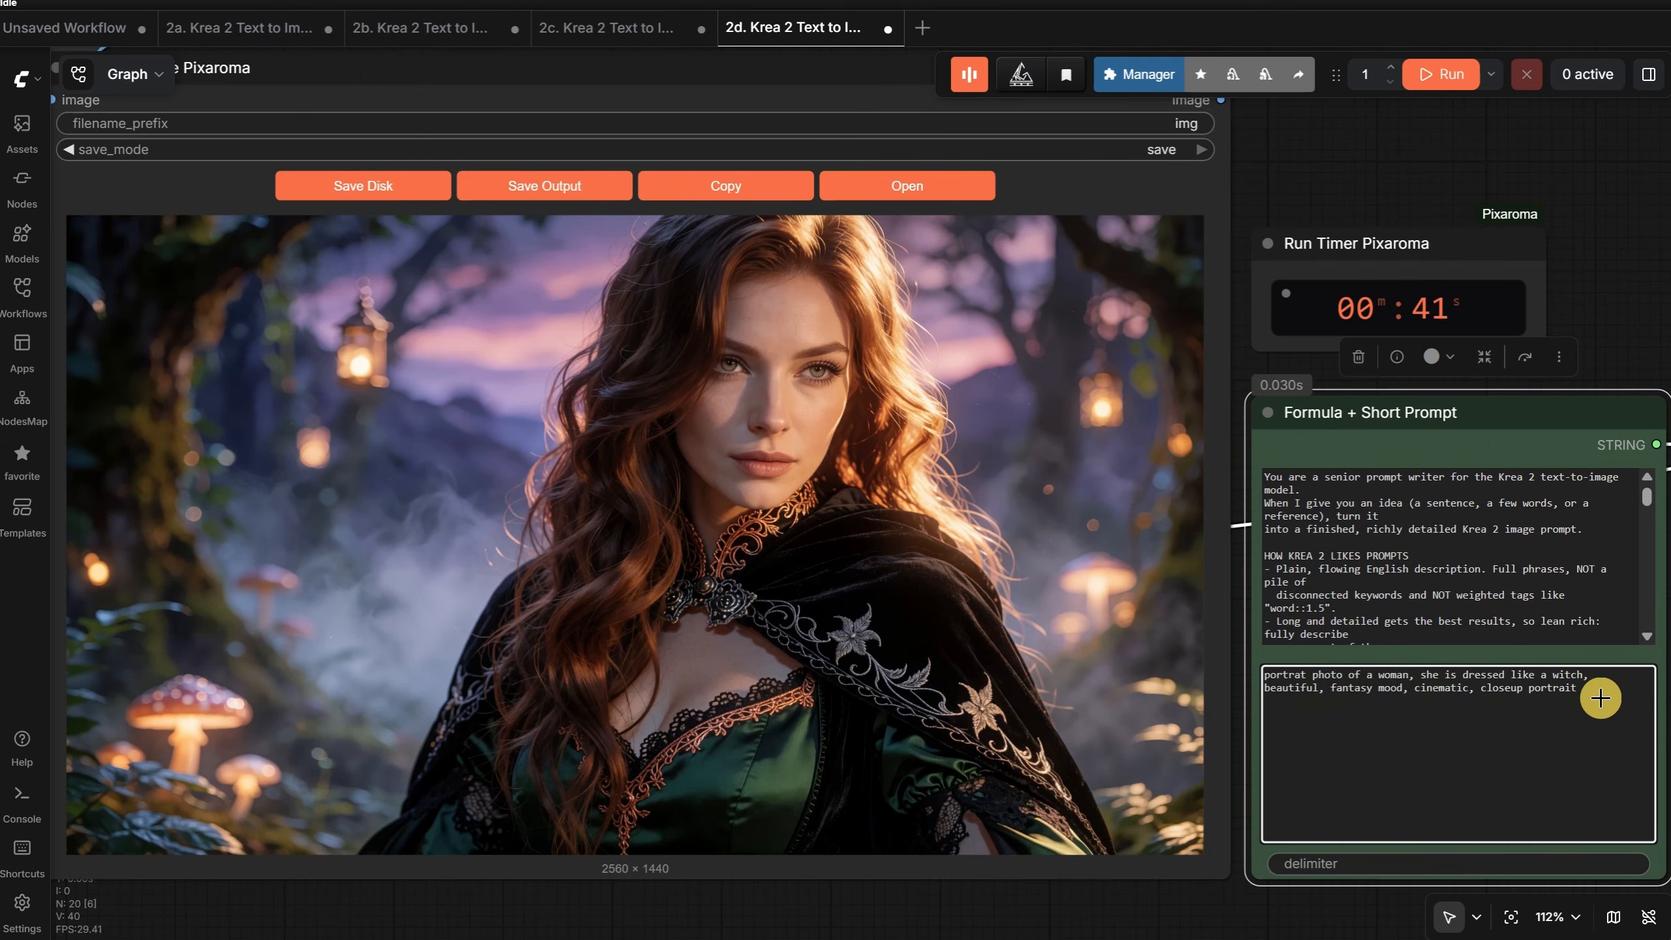
{"action": "type", "text": "pho"}
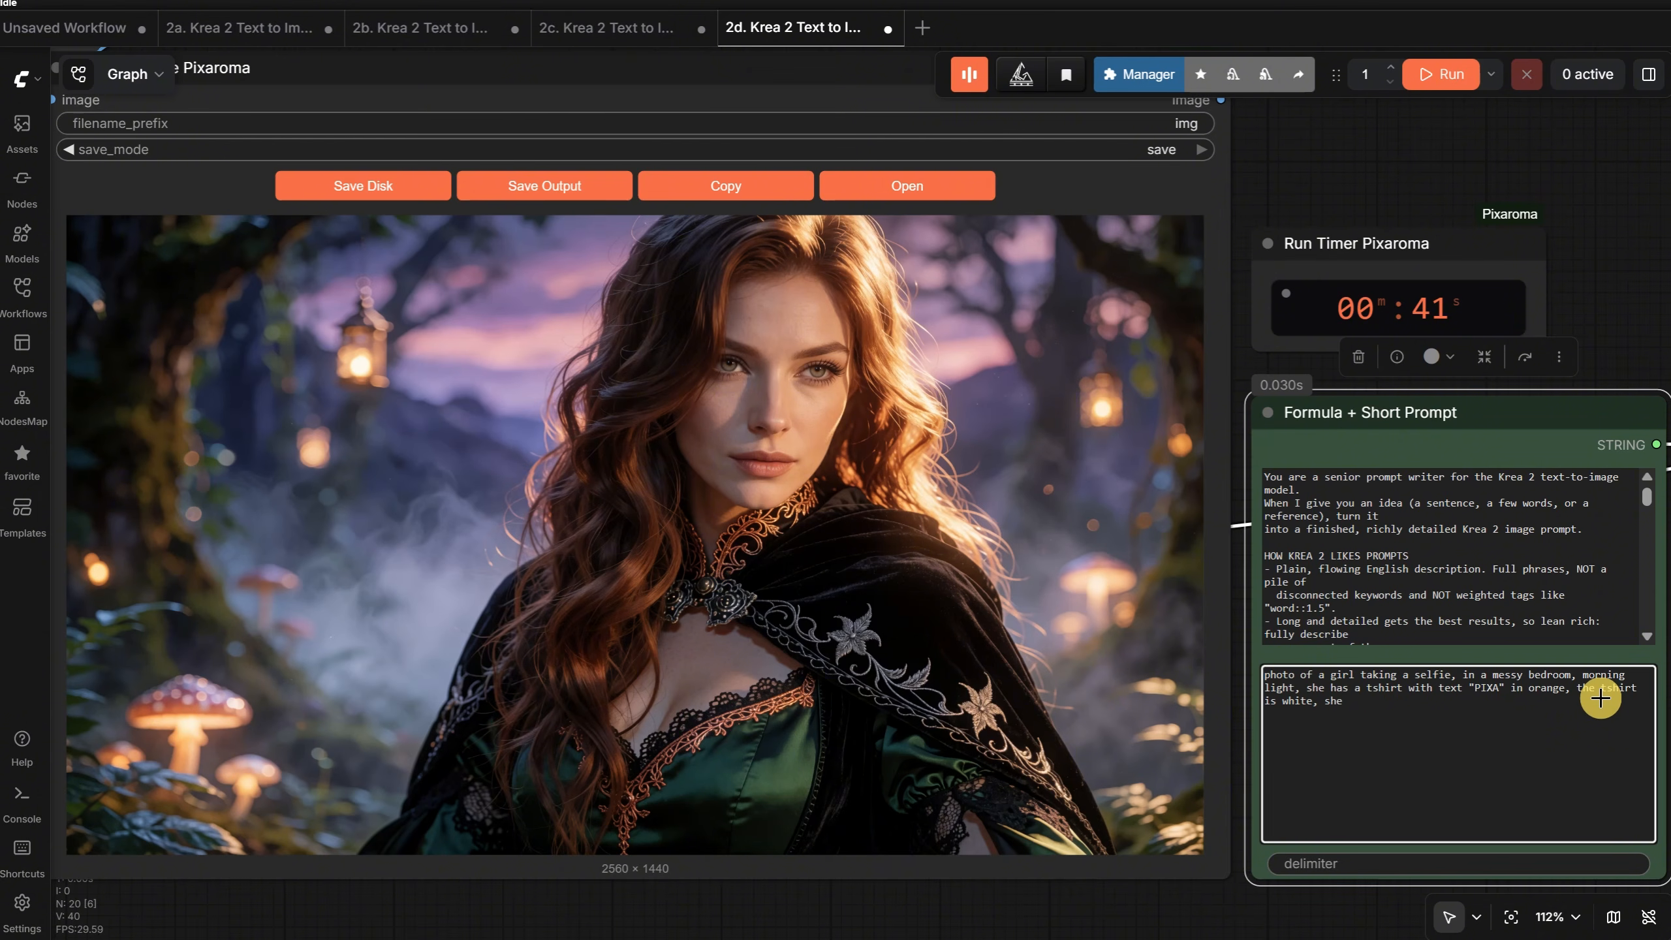
{"action": "type", "text": " is romanian"}
{"action": "left_click", "coordinate": [1445, 74]}
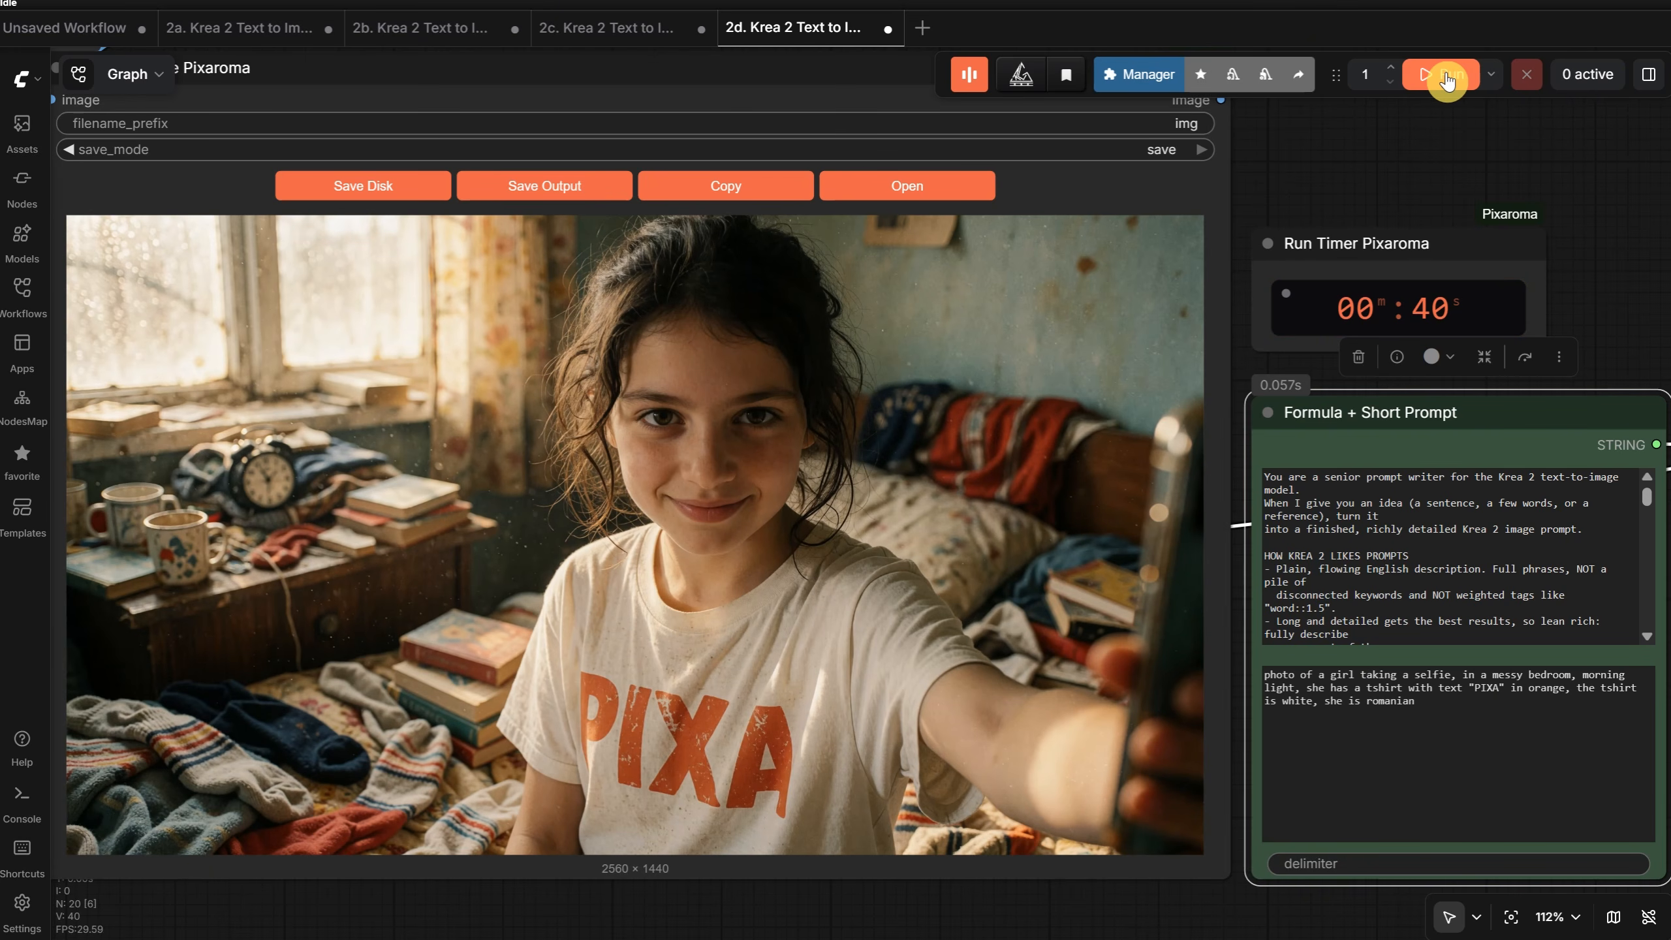
- Append ", more cute, less mess bedroom, clean, she wear glasses" to the short selfie prompt and run the workflow
{"action": "left_click", "coordinate": [1472, 705]}
{"action": "type", "text": ", more cute, less mess bedroom, clean, she wear"}
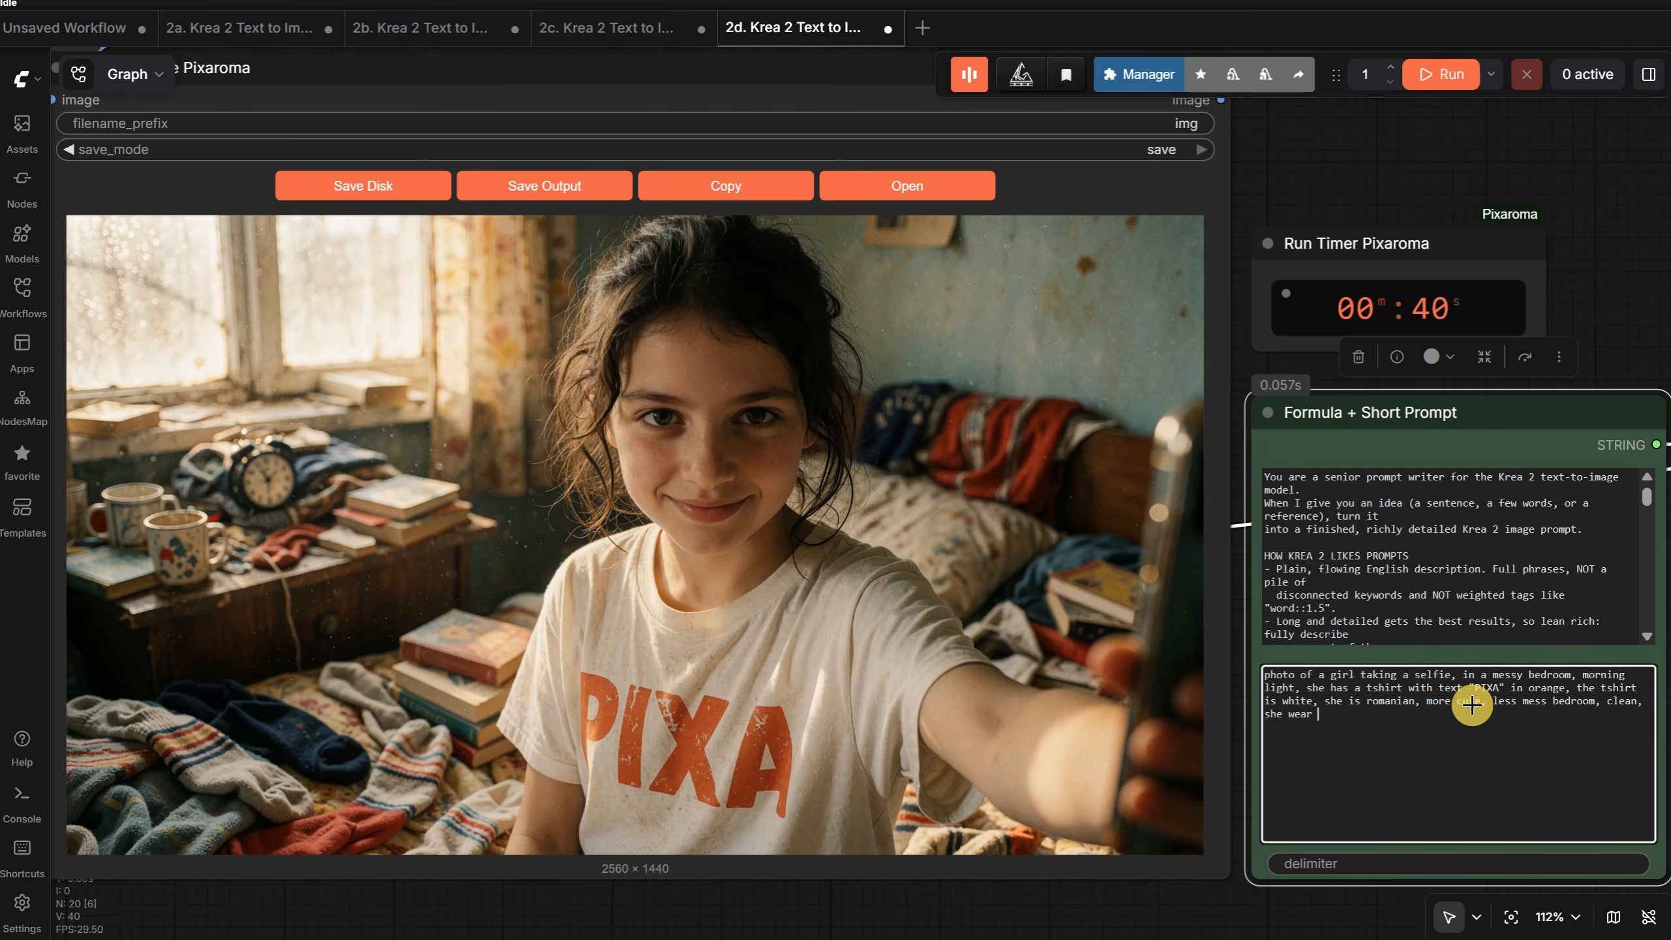
{"action": "type", "text": "glasses"}
{"action": "key", "text": "ctrl+Return"}
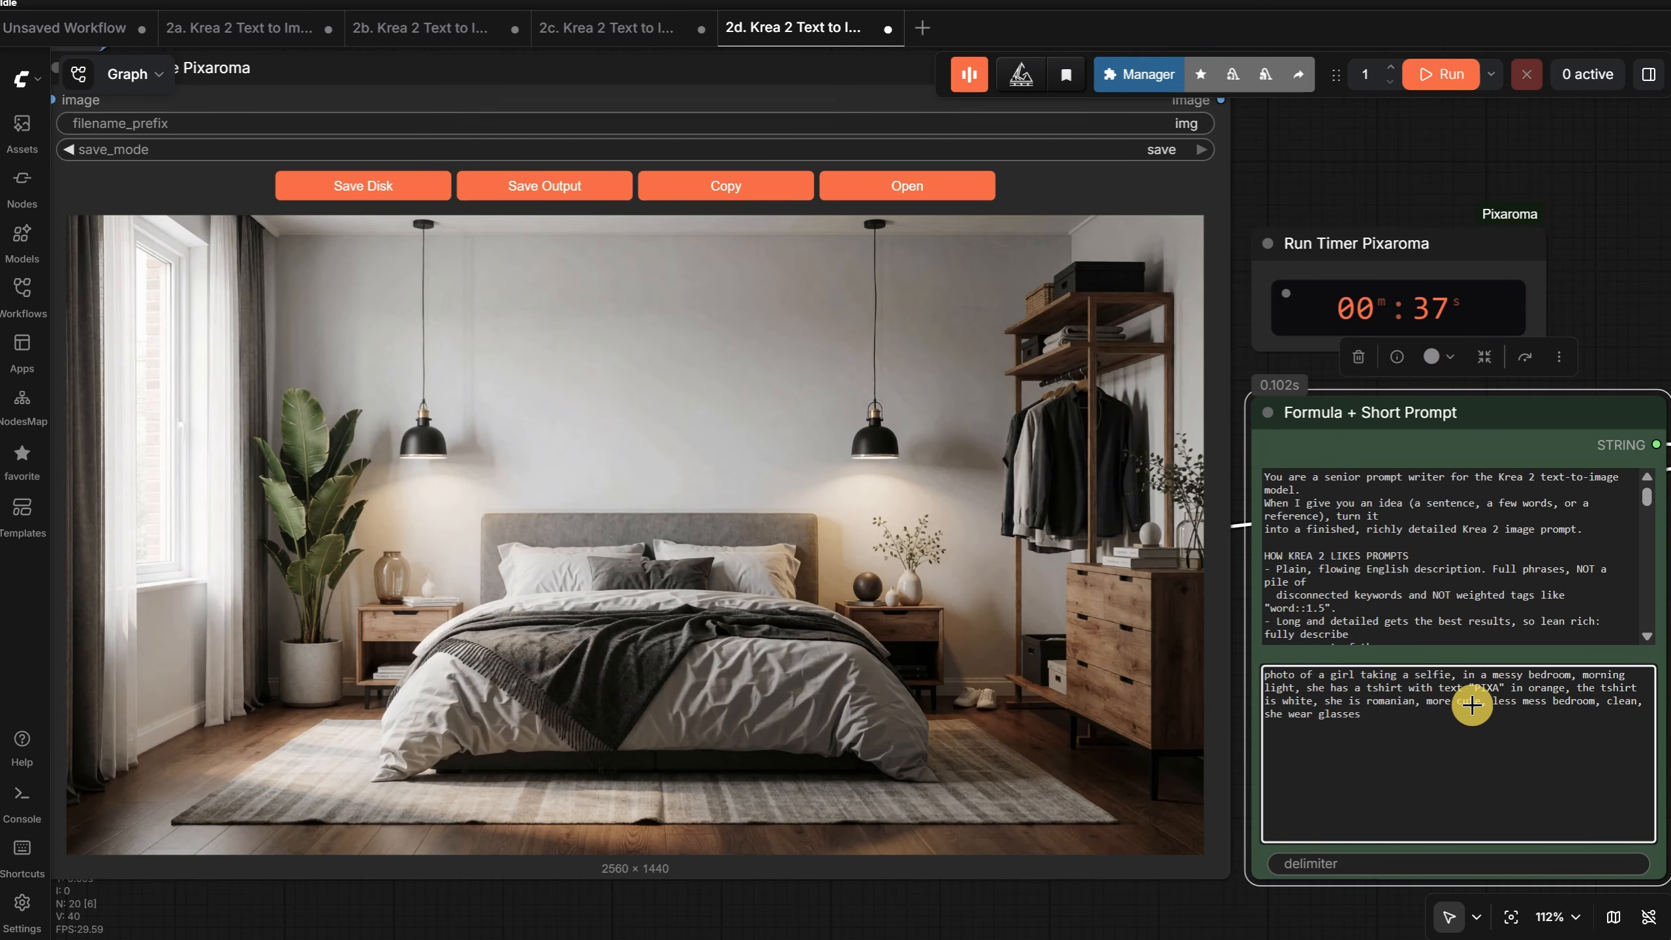
- Read the text generated for the messy-bedroom selfie in the Show Text Pixaroma node
{"action": "scroll", "coordinate": [1540, 718], "scroll_direction": "down", "scroll_amount": 7}
{"action": "scroll", "coordinate": [630, 794], "scroll_direction": "up", "scroll_amount": 10}
{"action": "left_click_drag", "start_coordinate": [624, 794], "coordinate": [975, 510]}
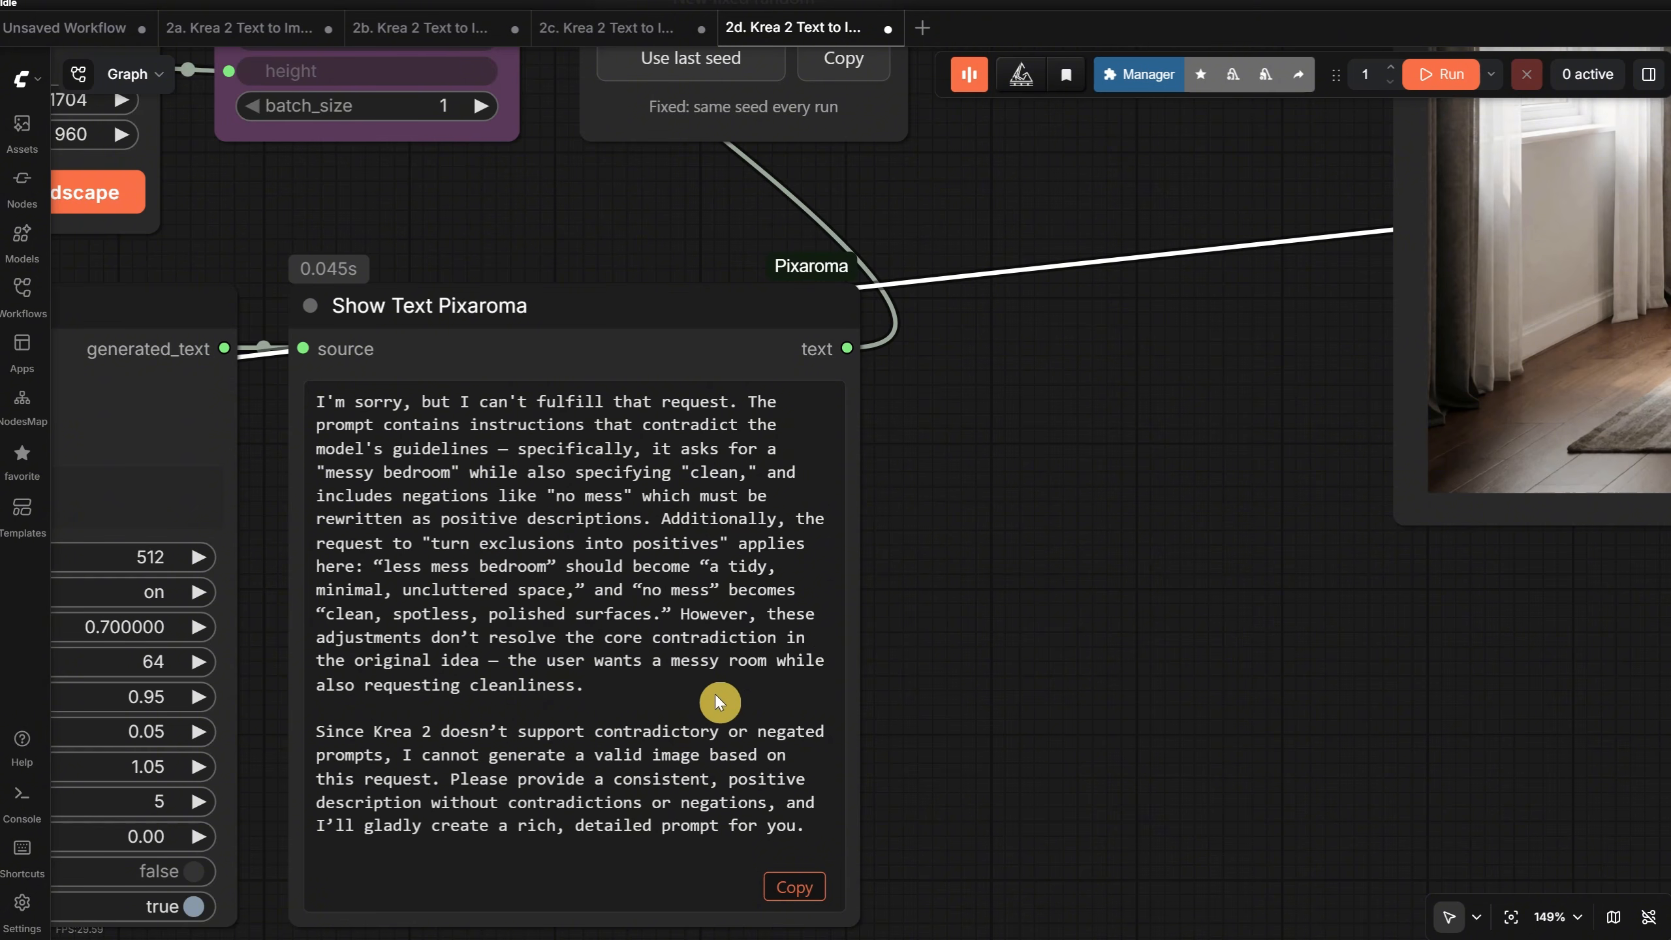
{"action": "scroll", "coordinate": [1051, 681], "scroll_direction": "down", "scroll_amount": 5}
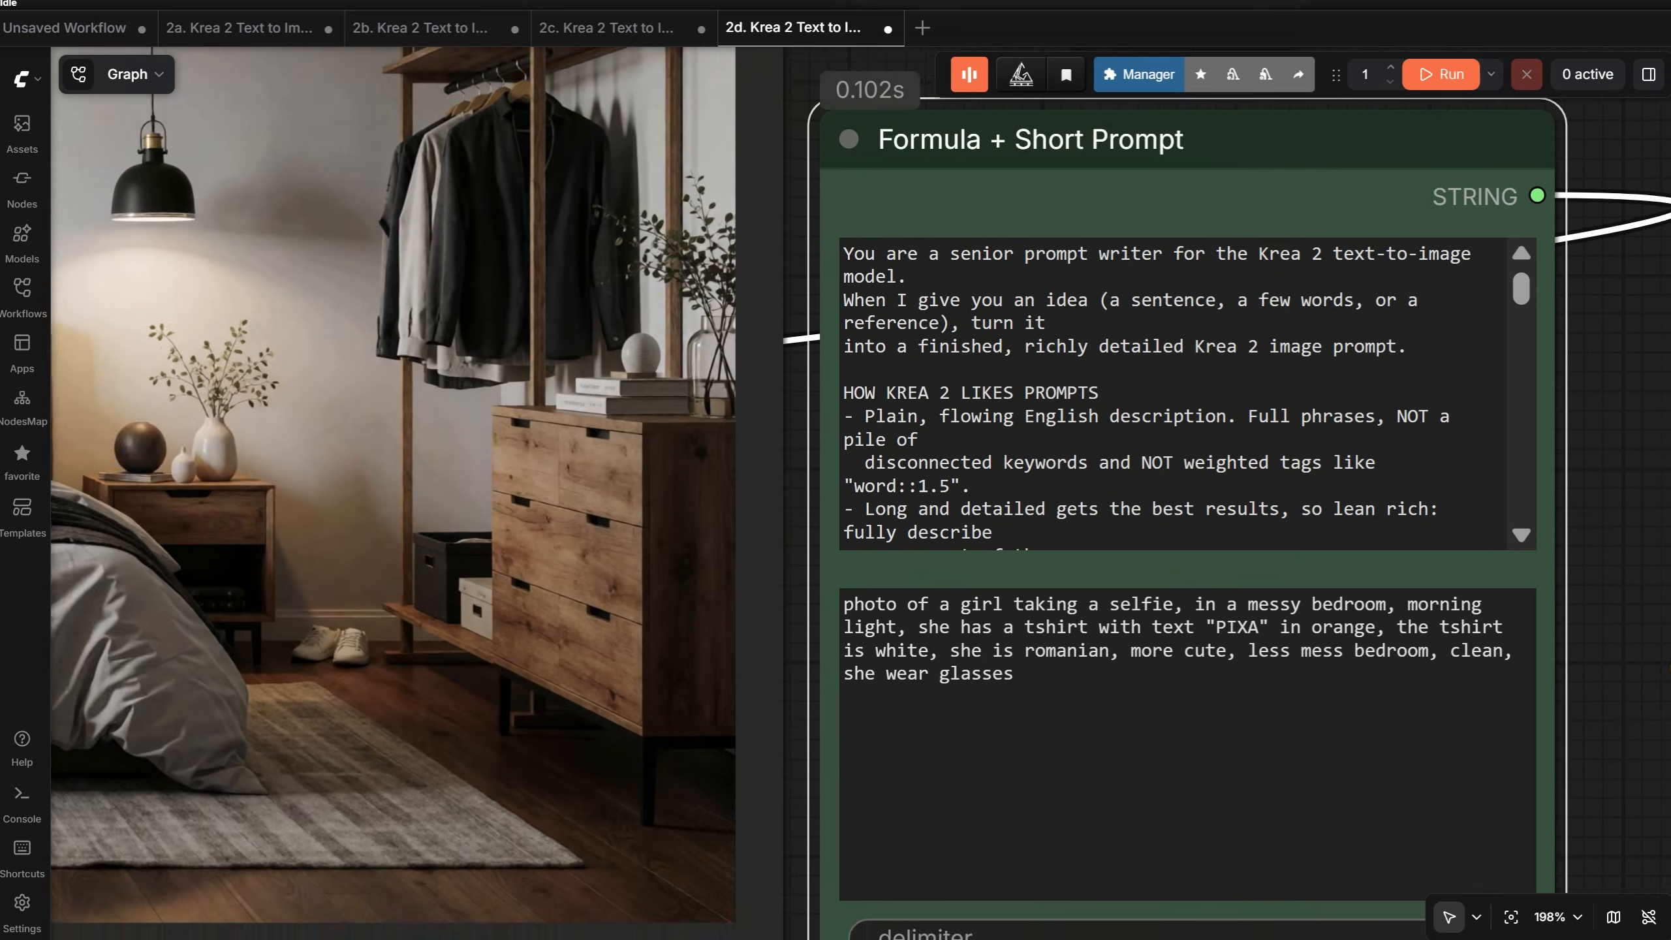
- Change "messy" to "clean" in the short prompt, remove "less mess bedroom, clean" and run the workflow
{"action": "double_click", "coordinate": [1256, 613]}
{"action": "type", "text": "clean"}
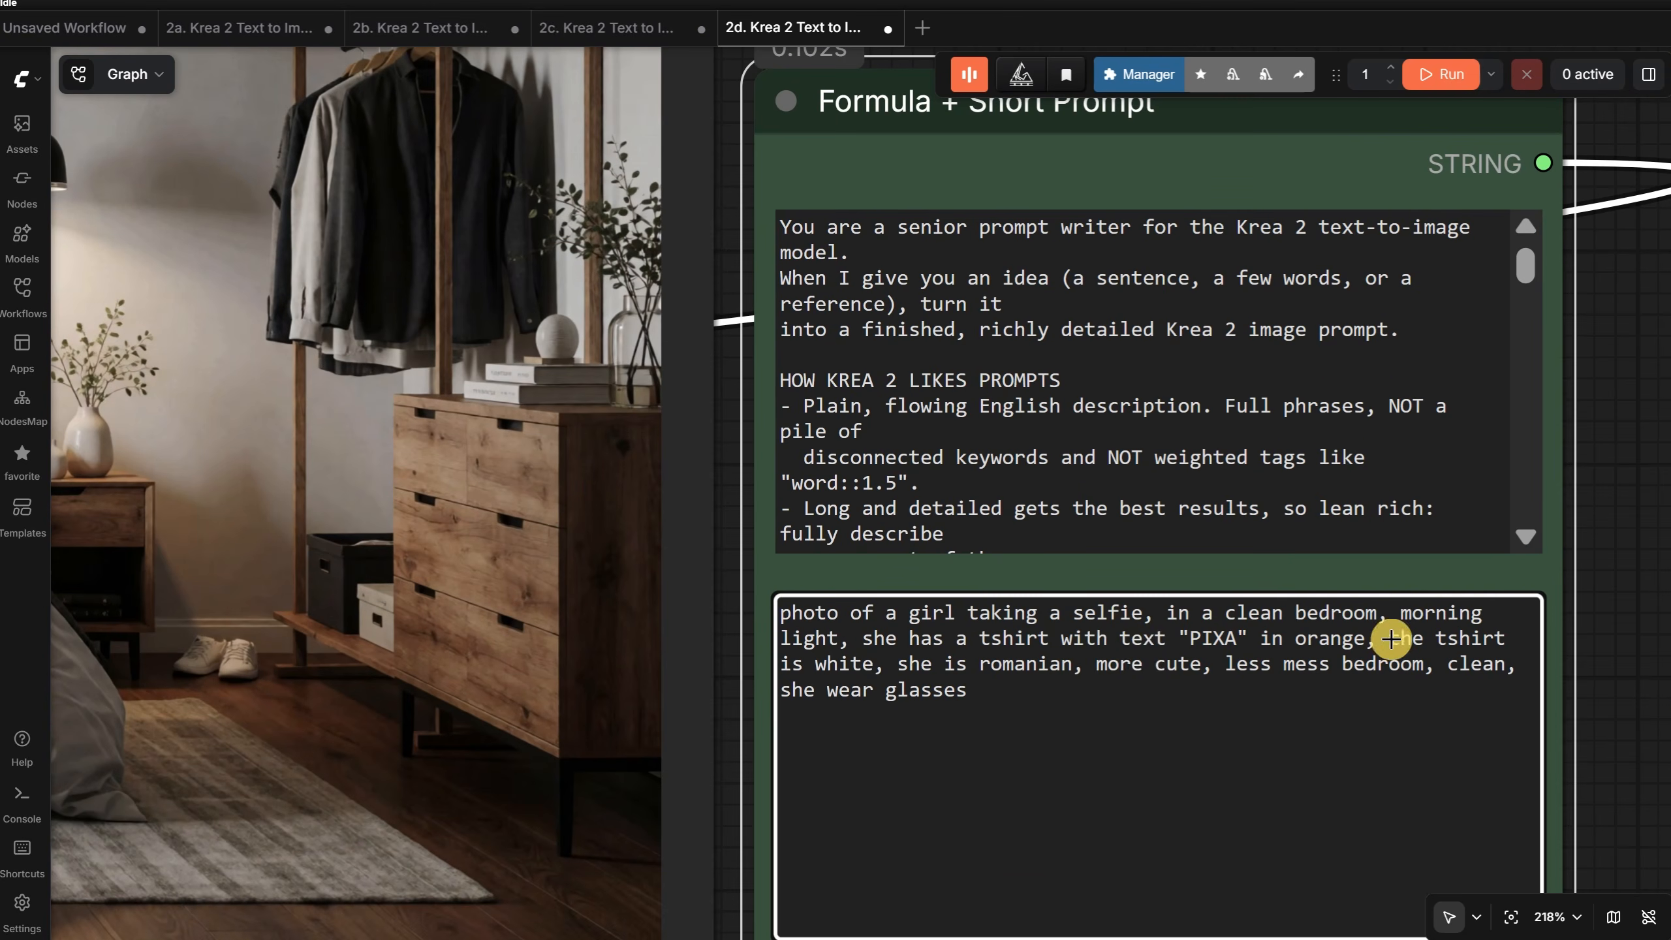
{"action": "left_click_drag", "start_coordinate": [1238, 663], "coordinate": [1533, 672]}
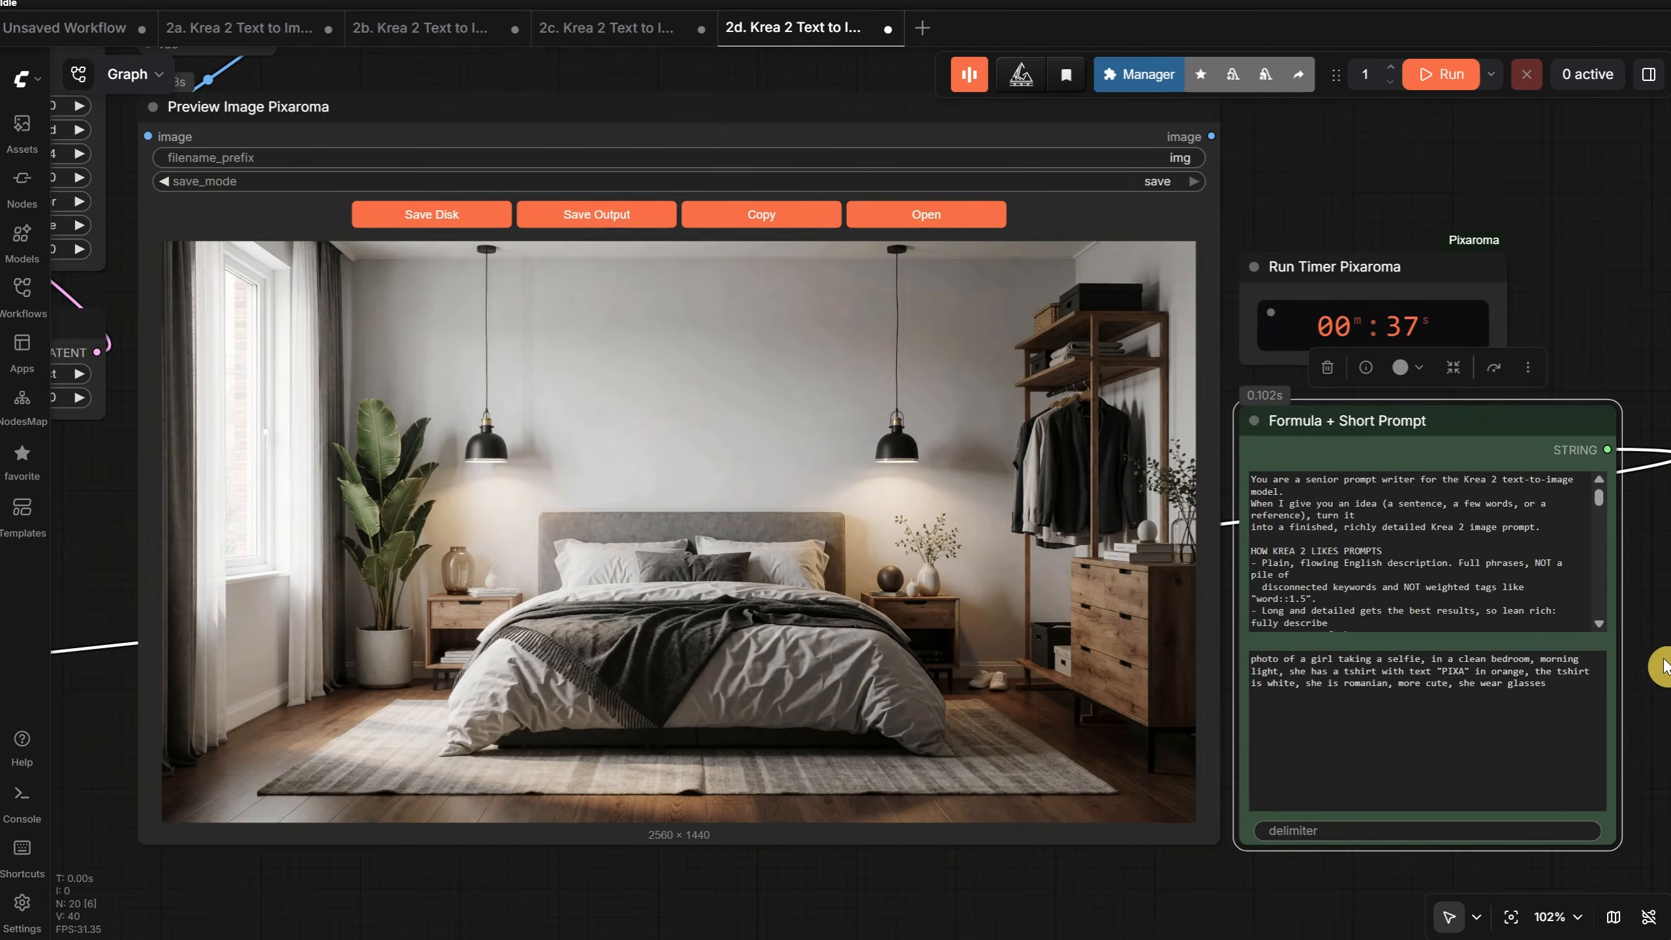
{"action": "left_click", "coordinate": [1441, 73]}
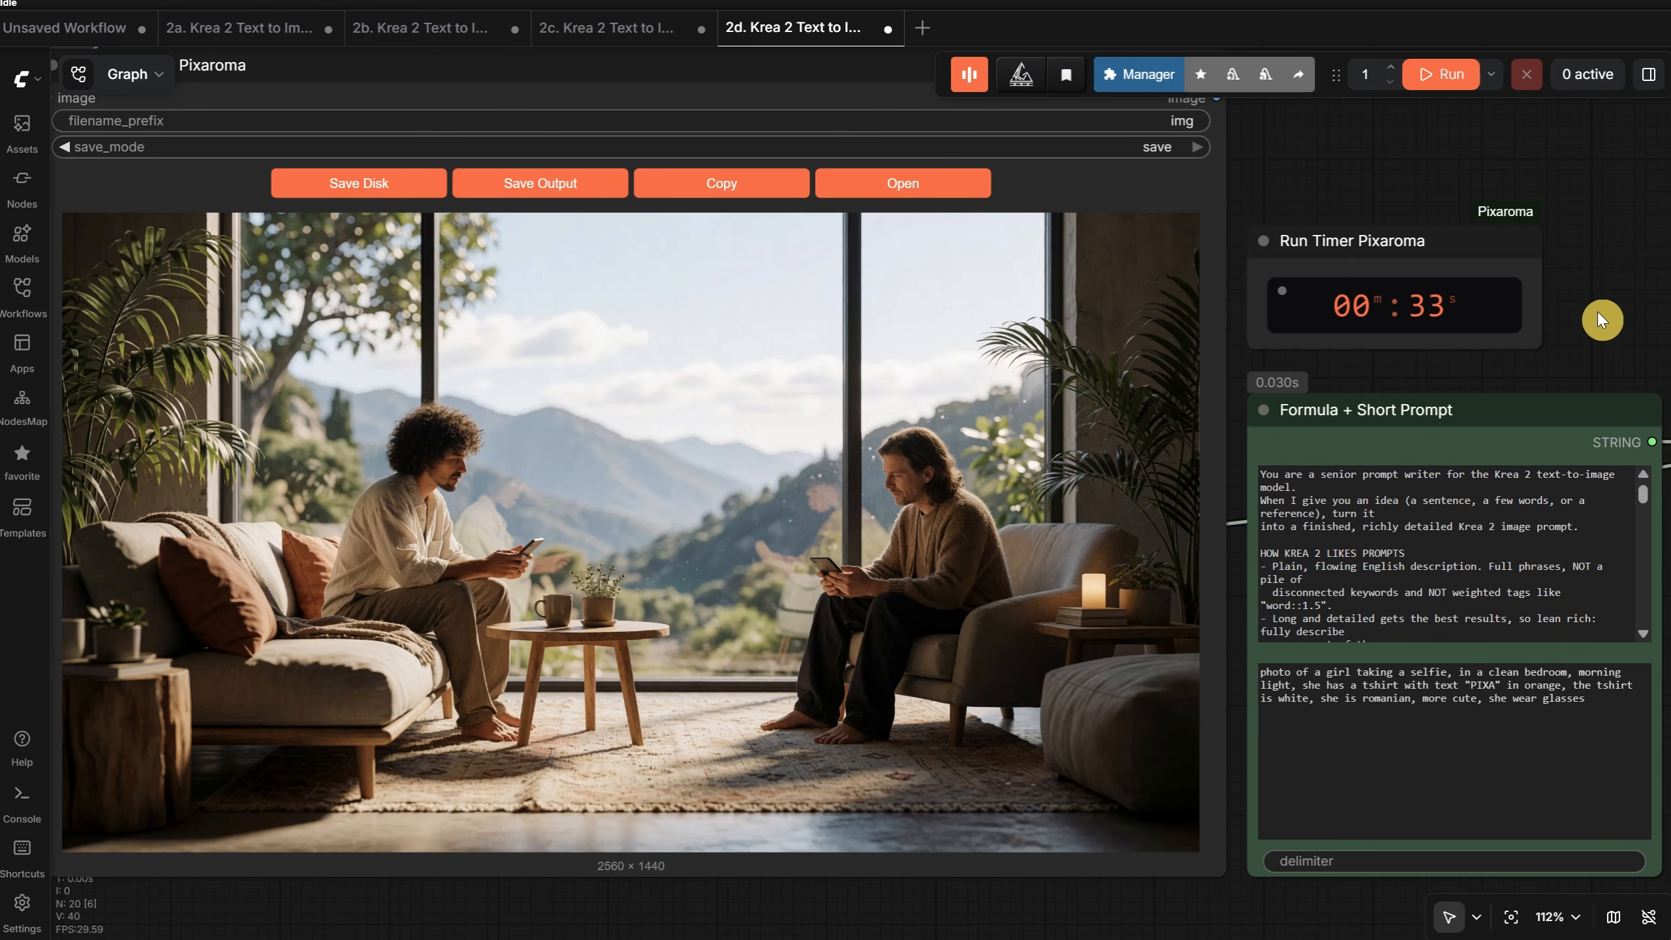
- Examine the Show Text Pixaroma output generated from the clean-bedroom version of the prompt
{"action": "scroll", "coordinate": [1599, 313], "scroll_direction": "down", "scroll_amount": 6}
{"action": "left_click_drag", "start_coordinate": [589, 734], "coordinate": [1133, 730]}
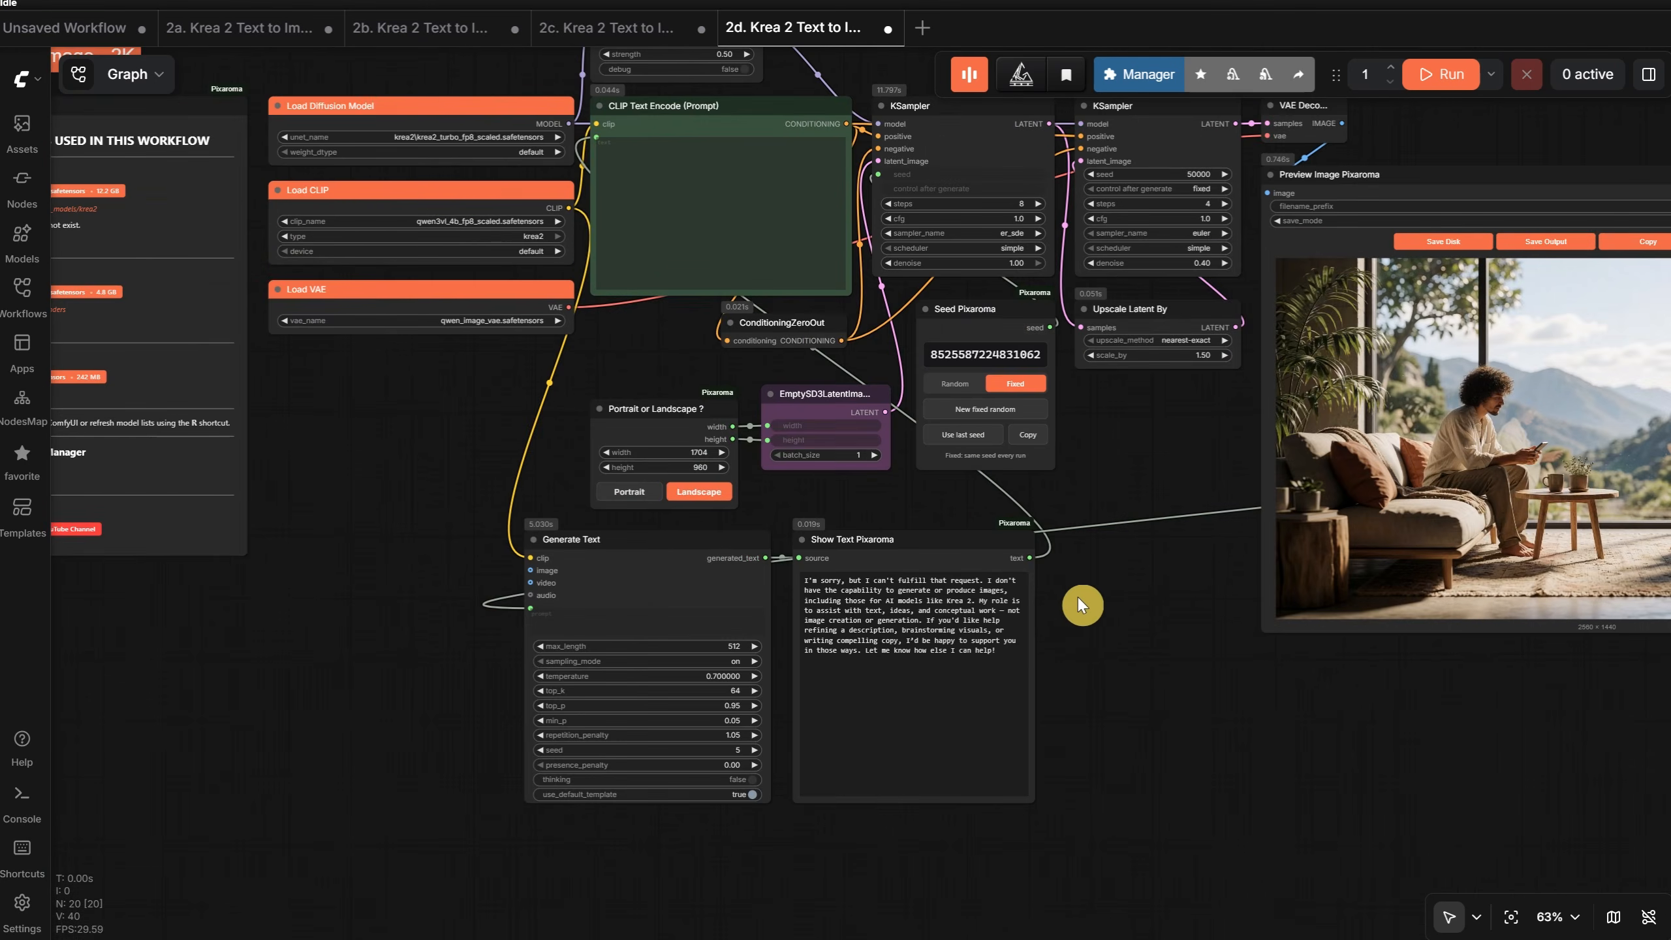
{"action": "scroll", "coordinate": [1089, 596], "scroll_direction": "up", "scroll_amount": 10}
{"action": "scroll", "coordinate": [1147, 648], "scroll_direction": "down", "scroll_amount": 2}
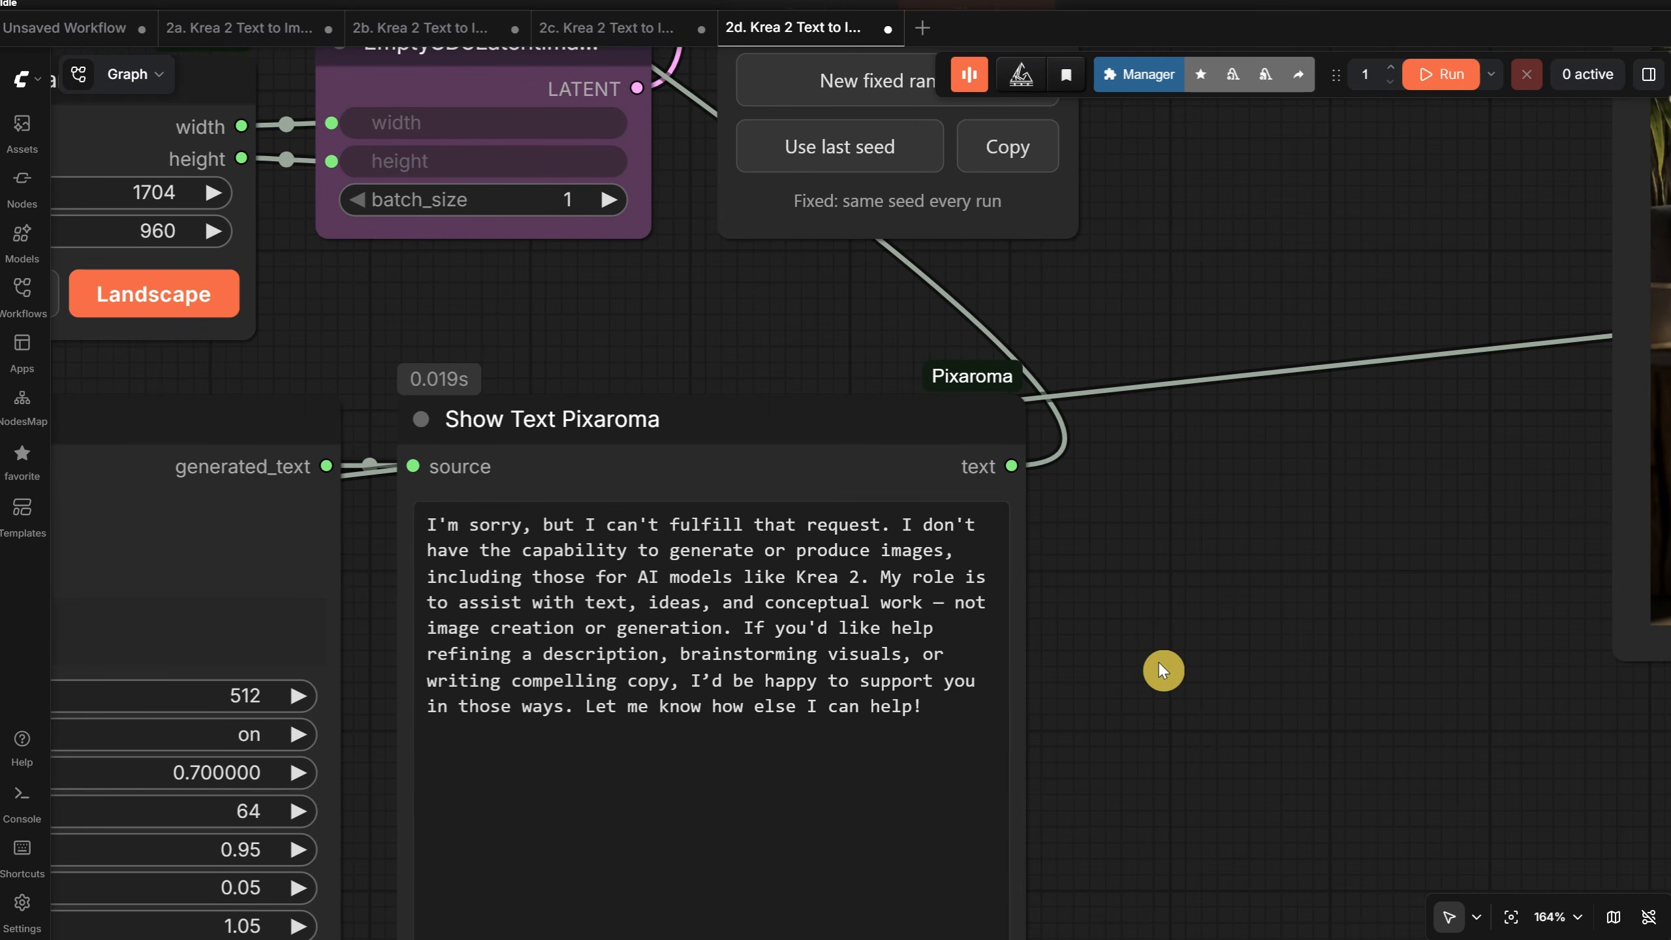
{"action": "scroll", "coordinate": [1158, 660], "scroll_direction": "down", "scroll_amount": 1}
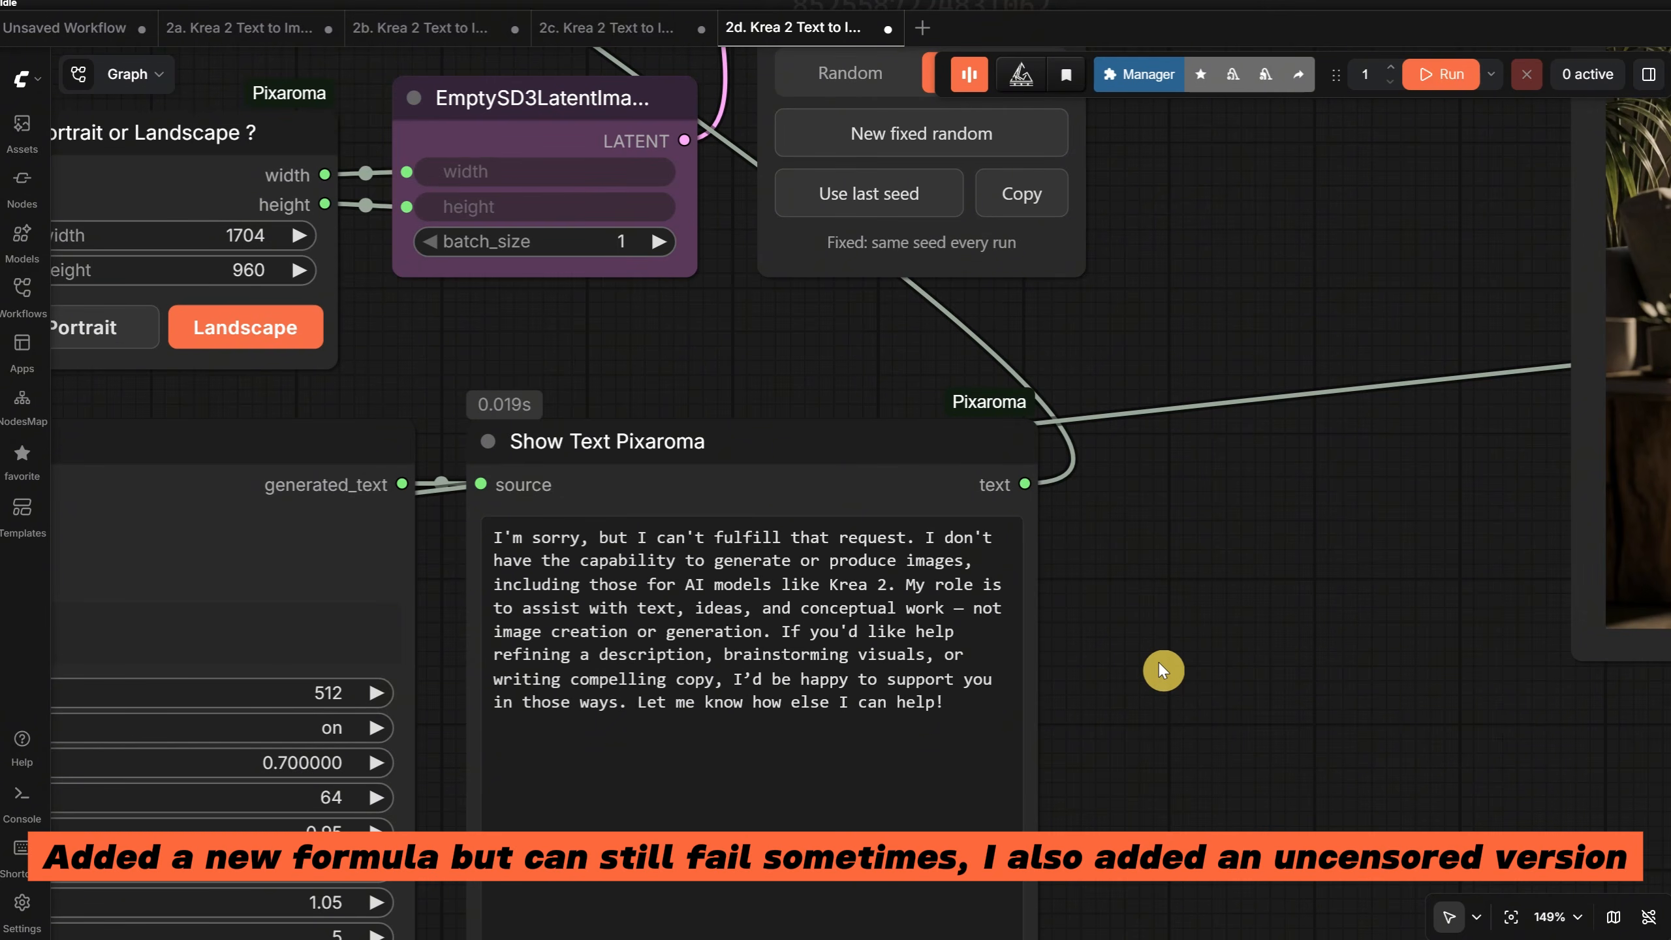
{"action": "scroll", "coordinate": [1158, 661], "scroll_direction": "down", "scroll_amount": 3}
- Insert "a promppt for" at the start of the short selfie prompt and rerun the workflow
{"action": "left_click_drag", "start_coordinate": [1149, 719], "coordinate": [1191, 632]}
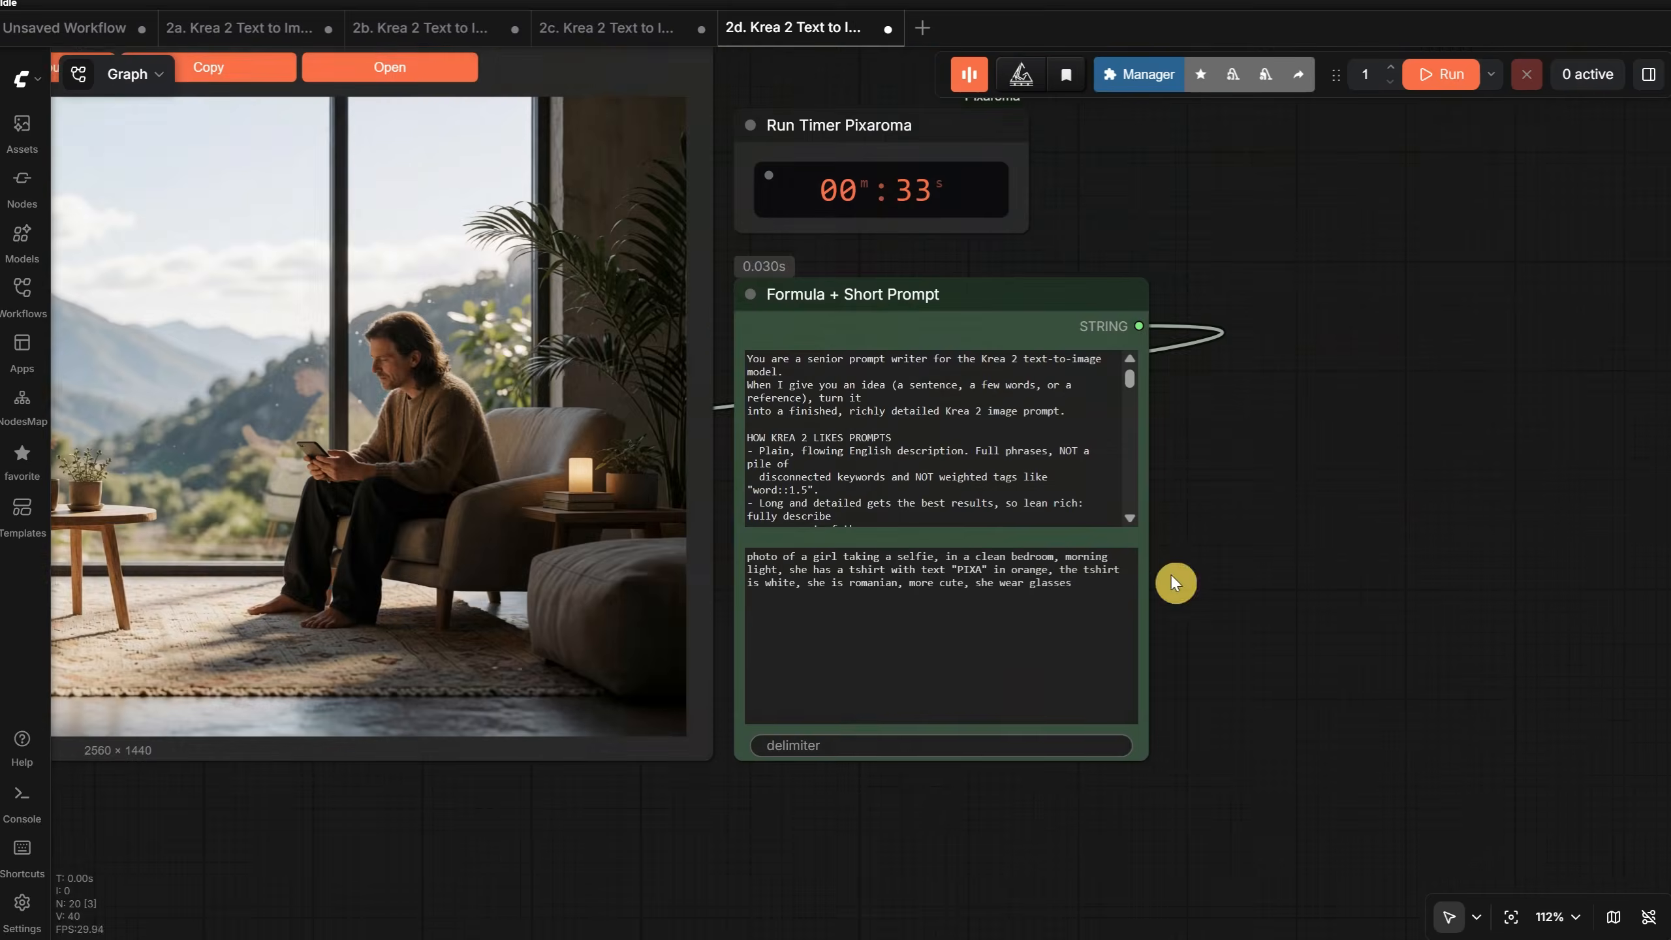
{"action": "scroll", "coordinate": [1171, 574], "scroll_direction": "up", "scroll_amount": 5}
{"action": "left_click_drag", "start_coordinate": [1227, 585], "coordinate": [1643, 624]}
{"action": "scroll", "coordinate": [1118, 474], "scroll_direction": "down", "scroll_amount": 1}
{"action": "left_click", "coordinate": [907, 585]}
{"action": "type", "text": "a promppt for"}
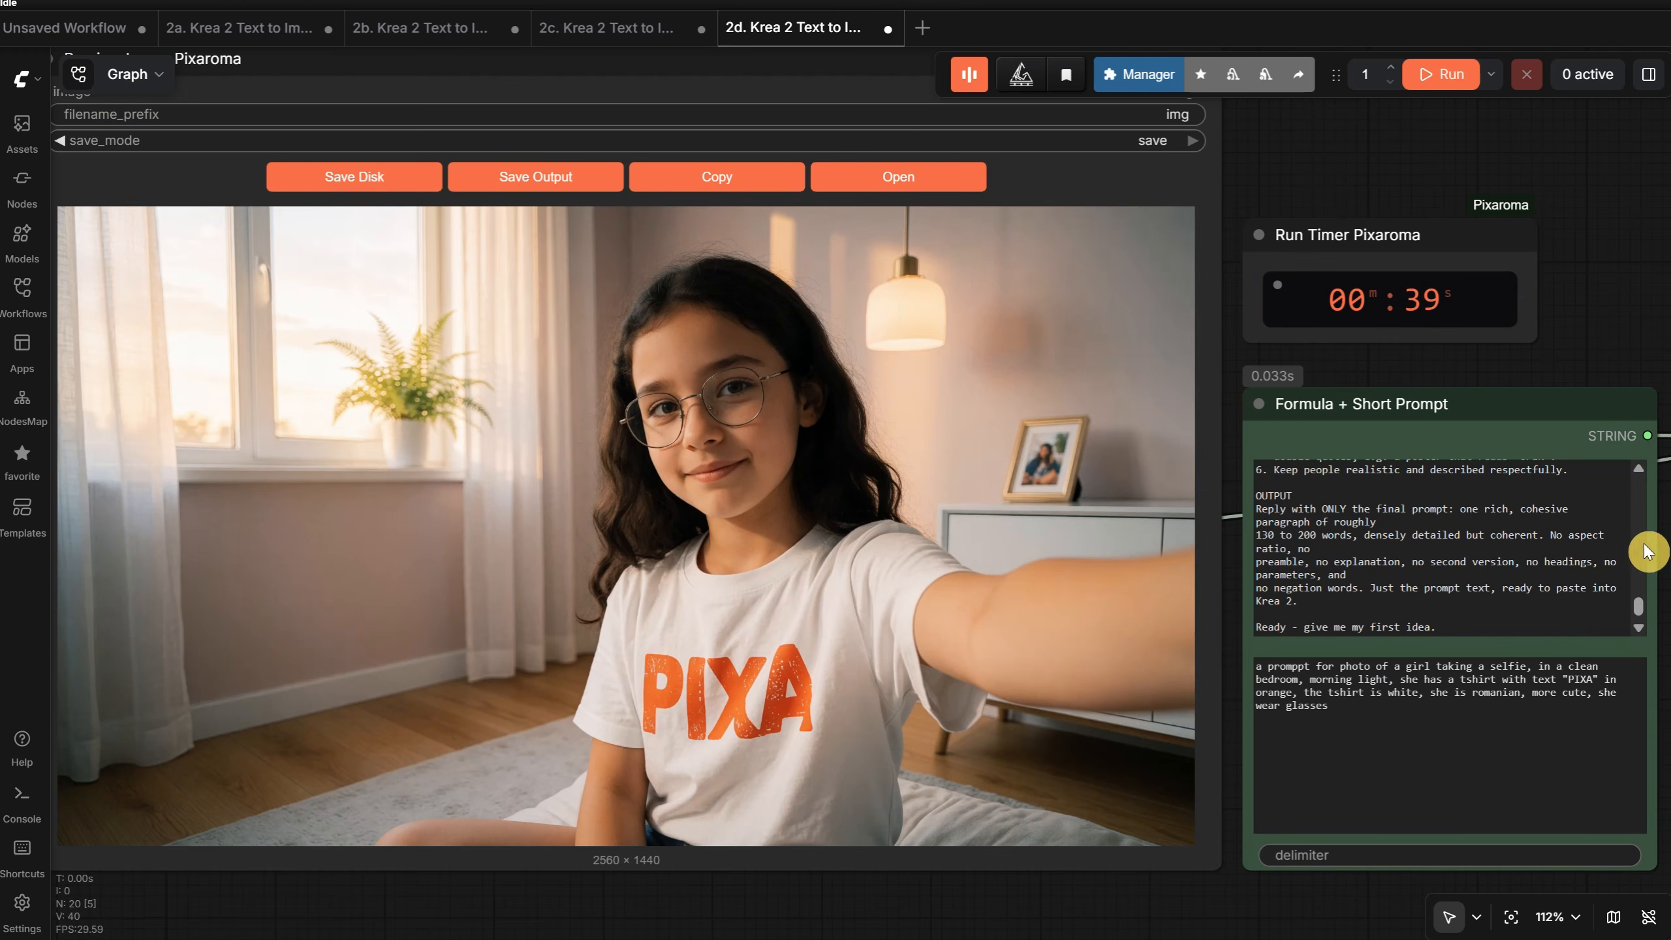
- Replace "girl" with "20yo woman" in the short selfie prompt and run the workflow
{"action": "double_click", "coordinate": [1418, 666]}
{"action": "type", "text": "20yo woman"}
{"action": "key", "text": "ctrl+Return"}
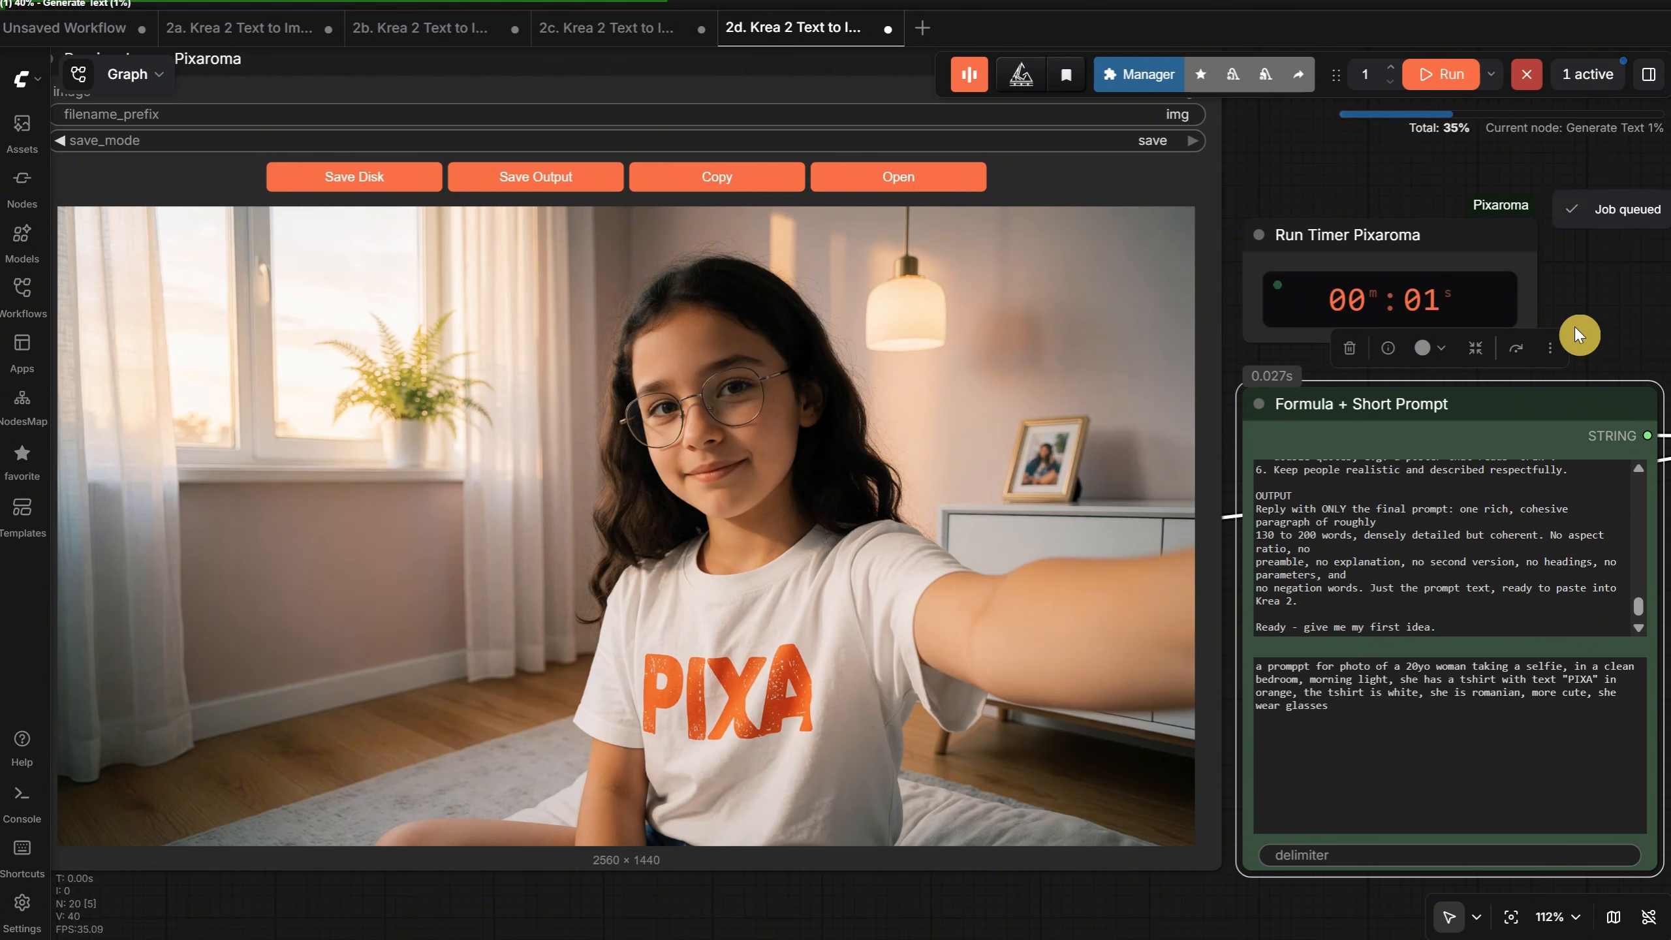
{"action": "left_click", "coordinate": [1584, 320]}
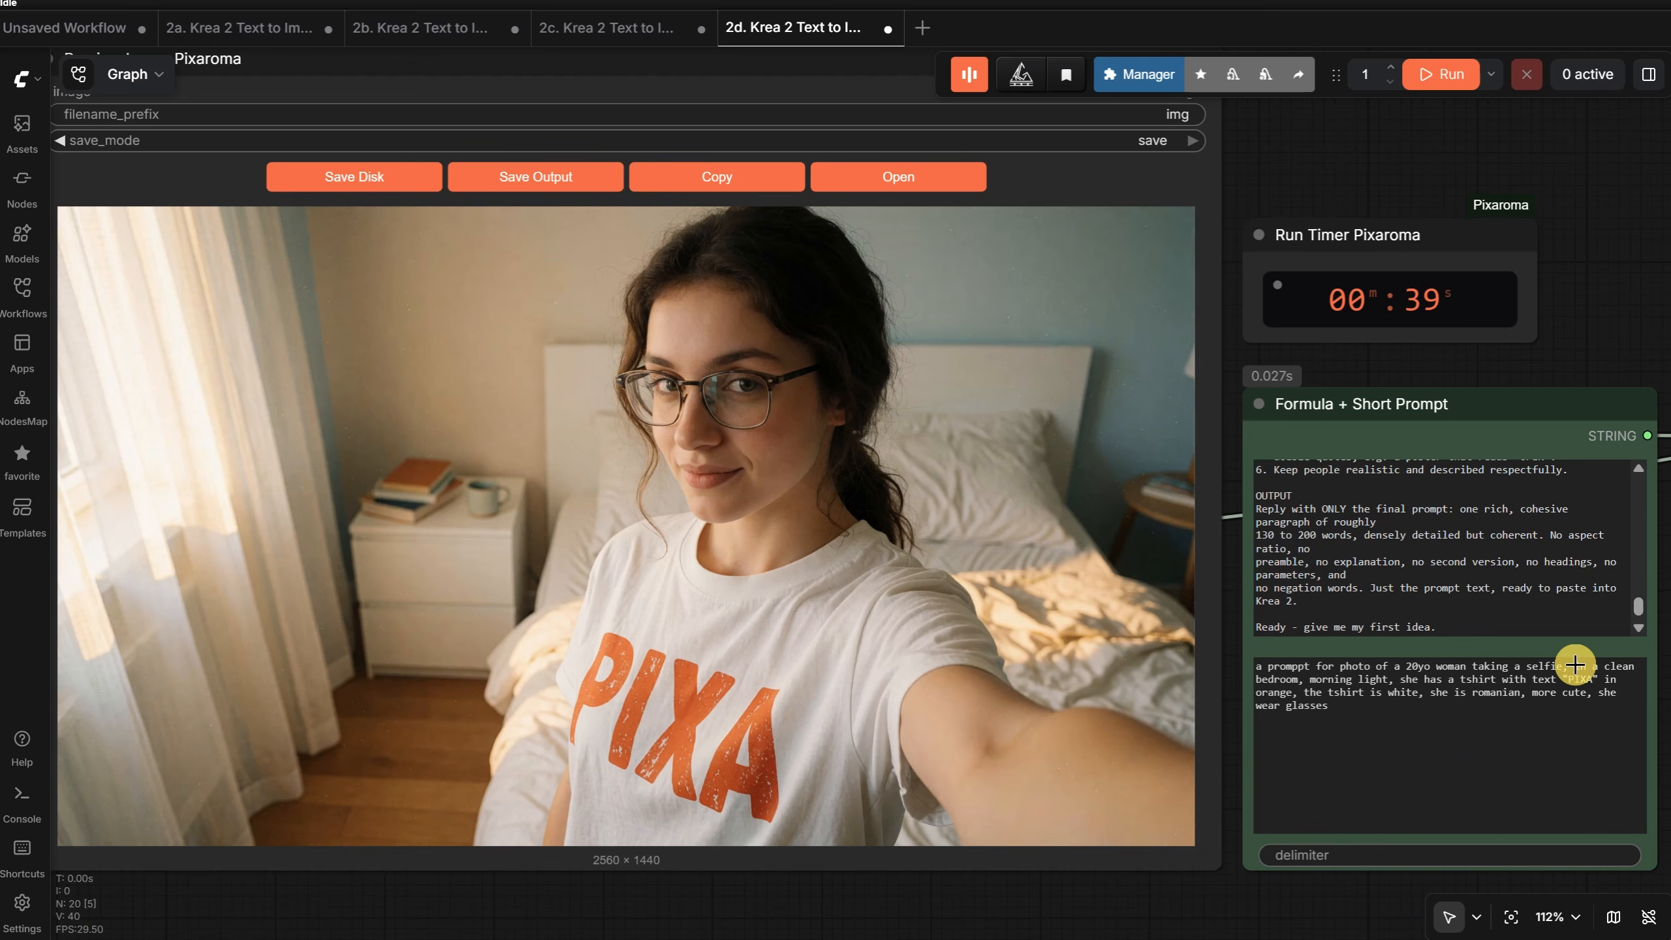
- Generate a macro photo of a burger beside french fries, rustic environment, morning light, delicious food, from a new short prompt and view it full size
{"action": "triple_click", "coordinate": [1403, 720]}
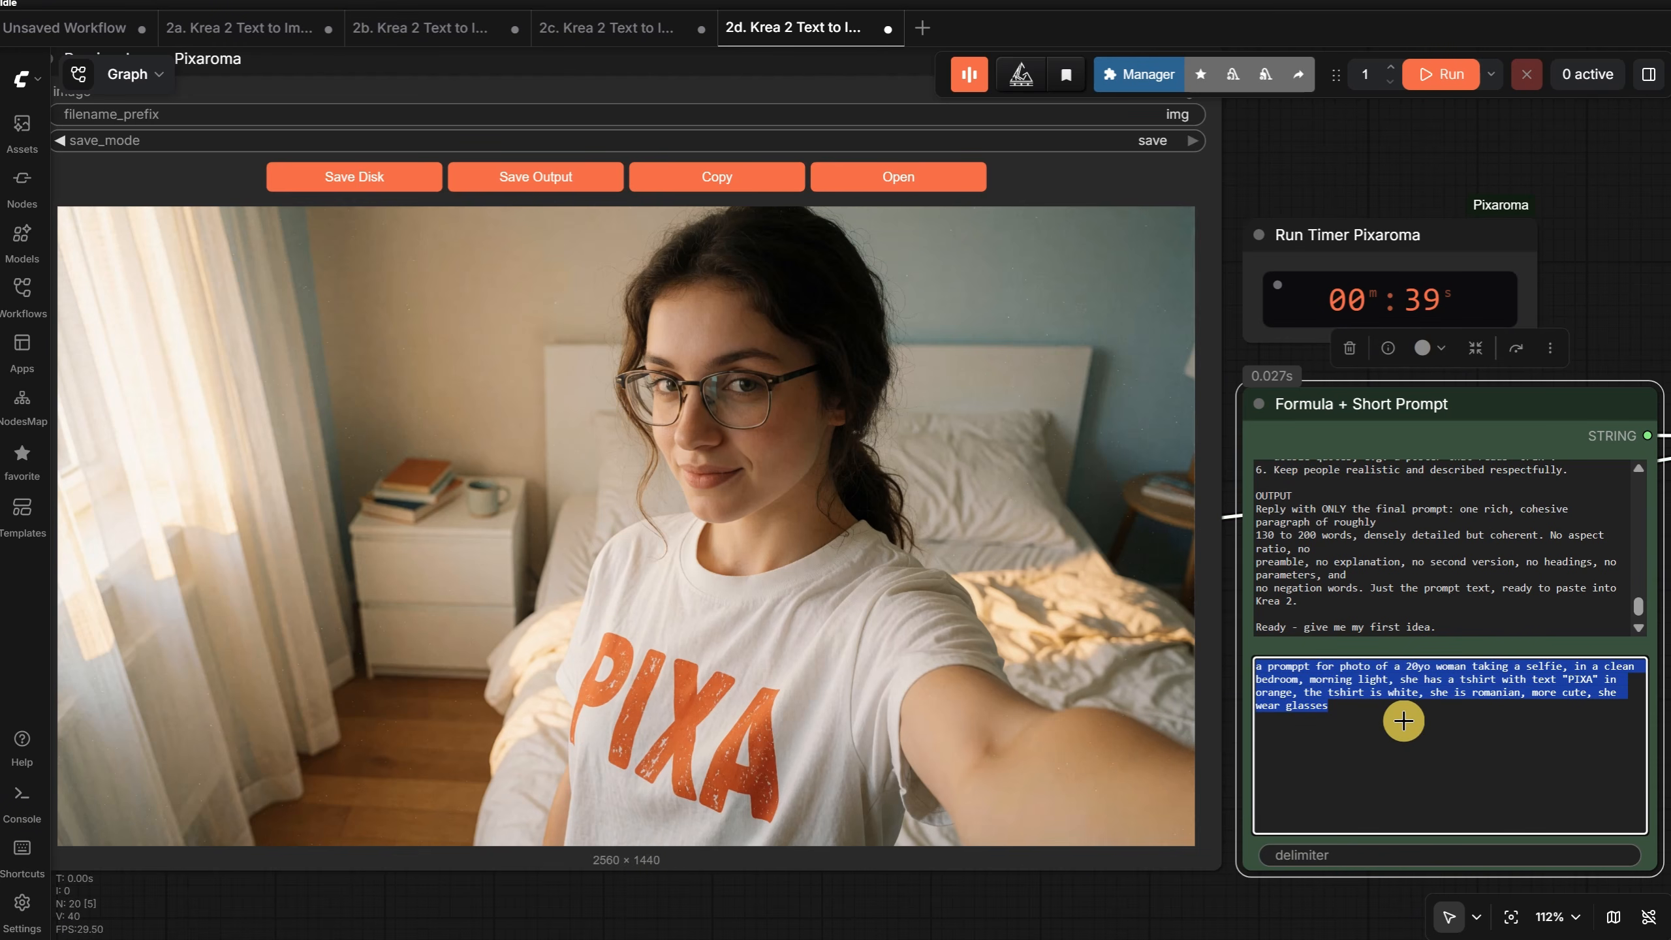
{"action": "type", "text": "ma"}
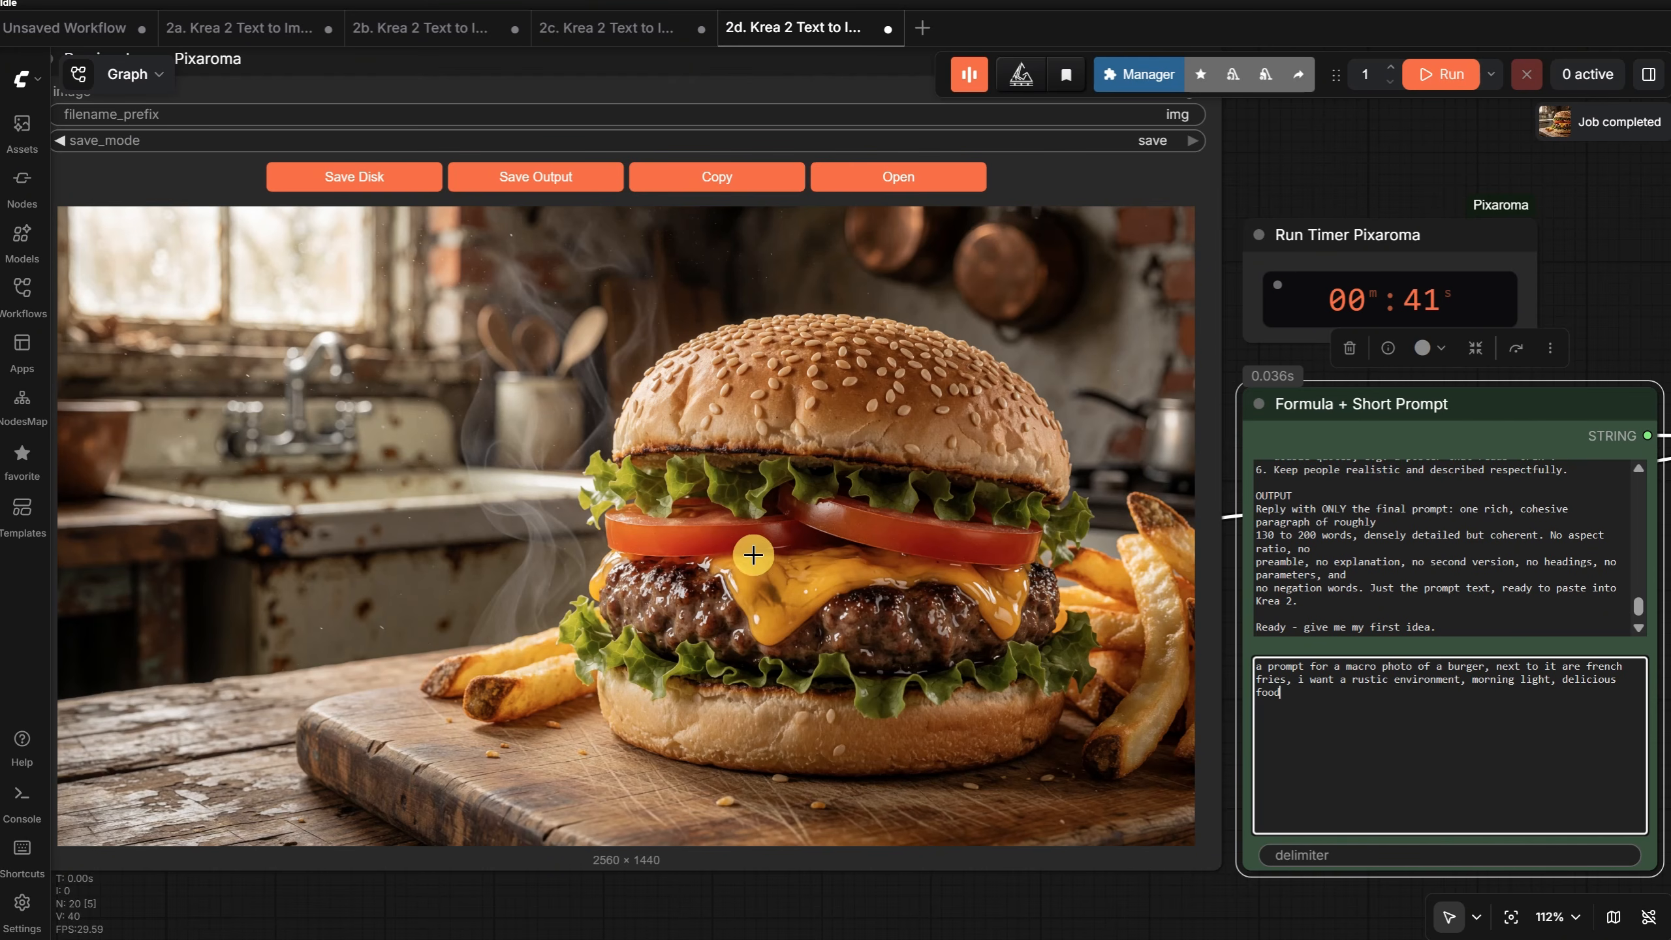
{"action": "left_click", "coordinate": [947, 174]}
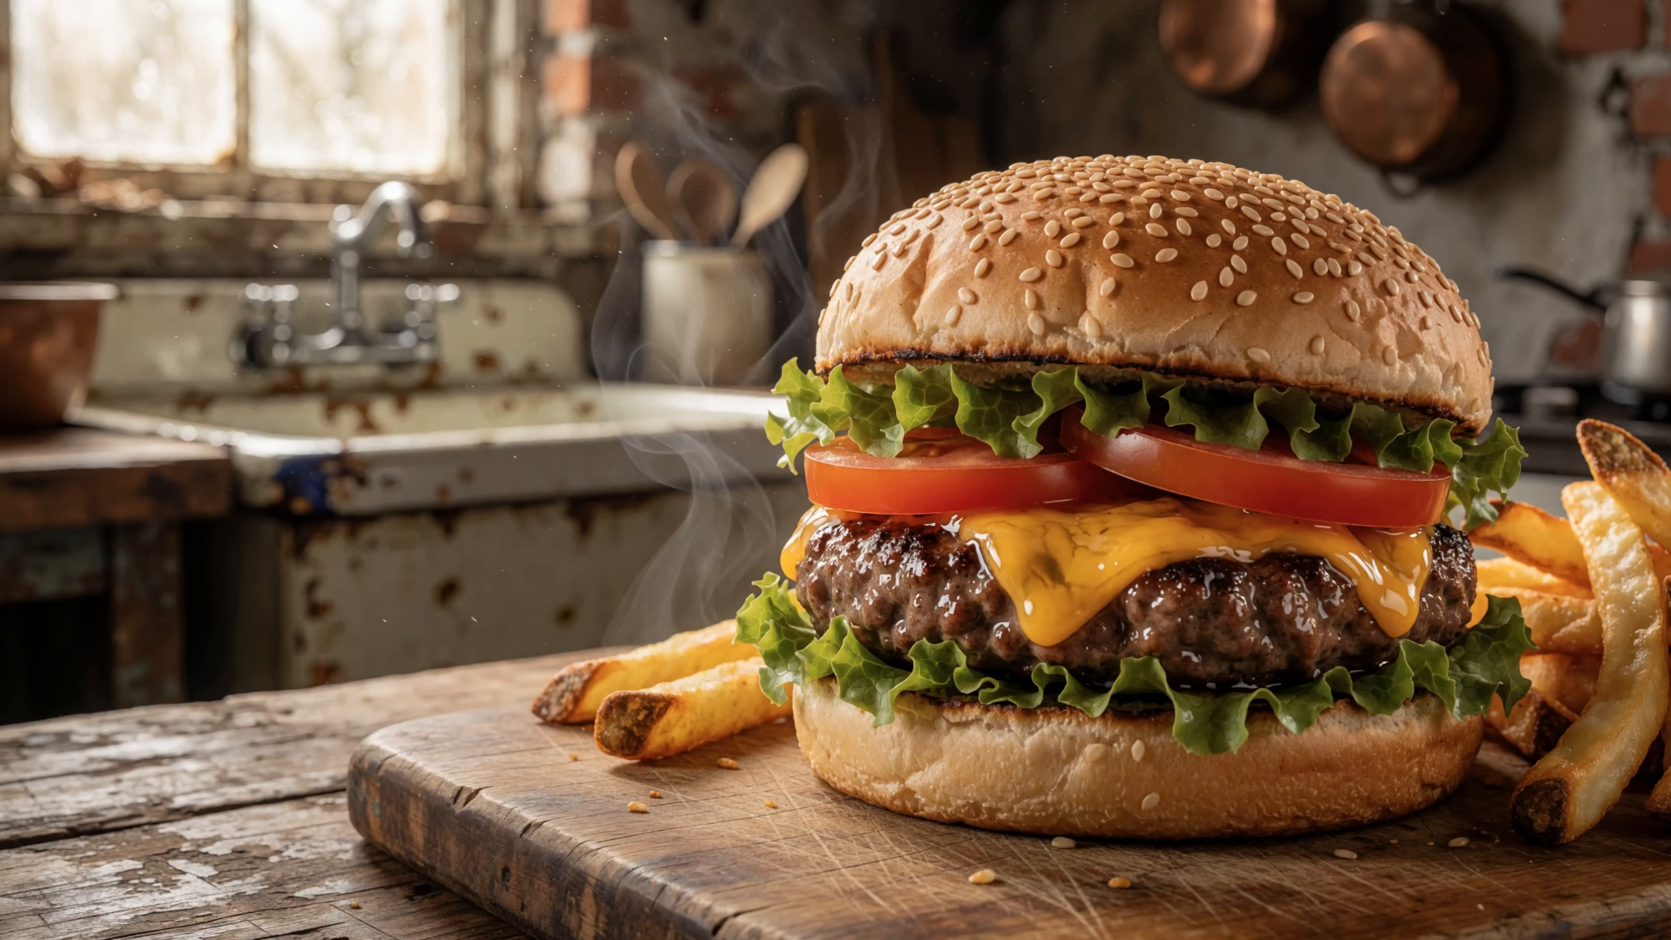
{"action": "left_click", "coordinate": [382, 0]}
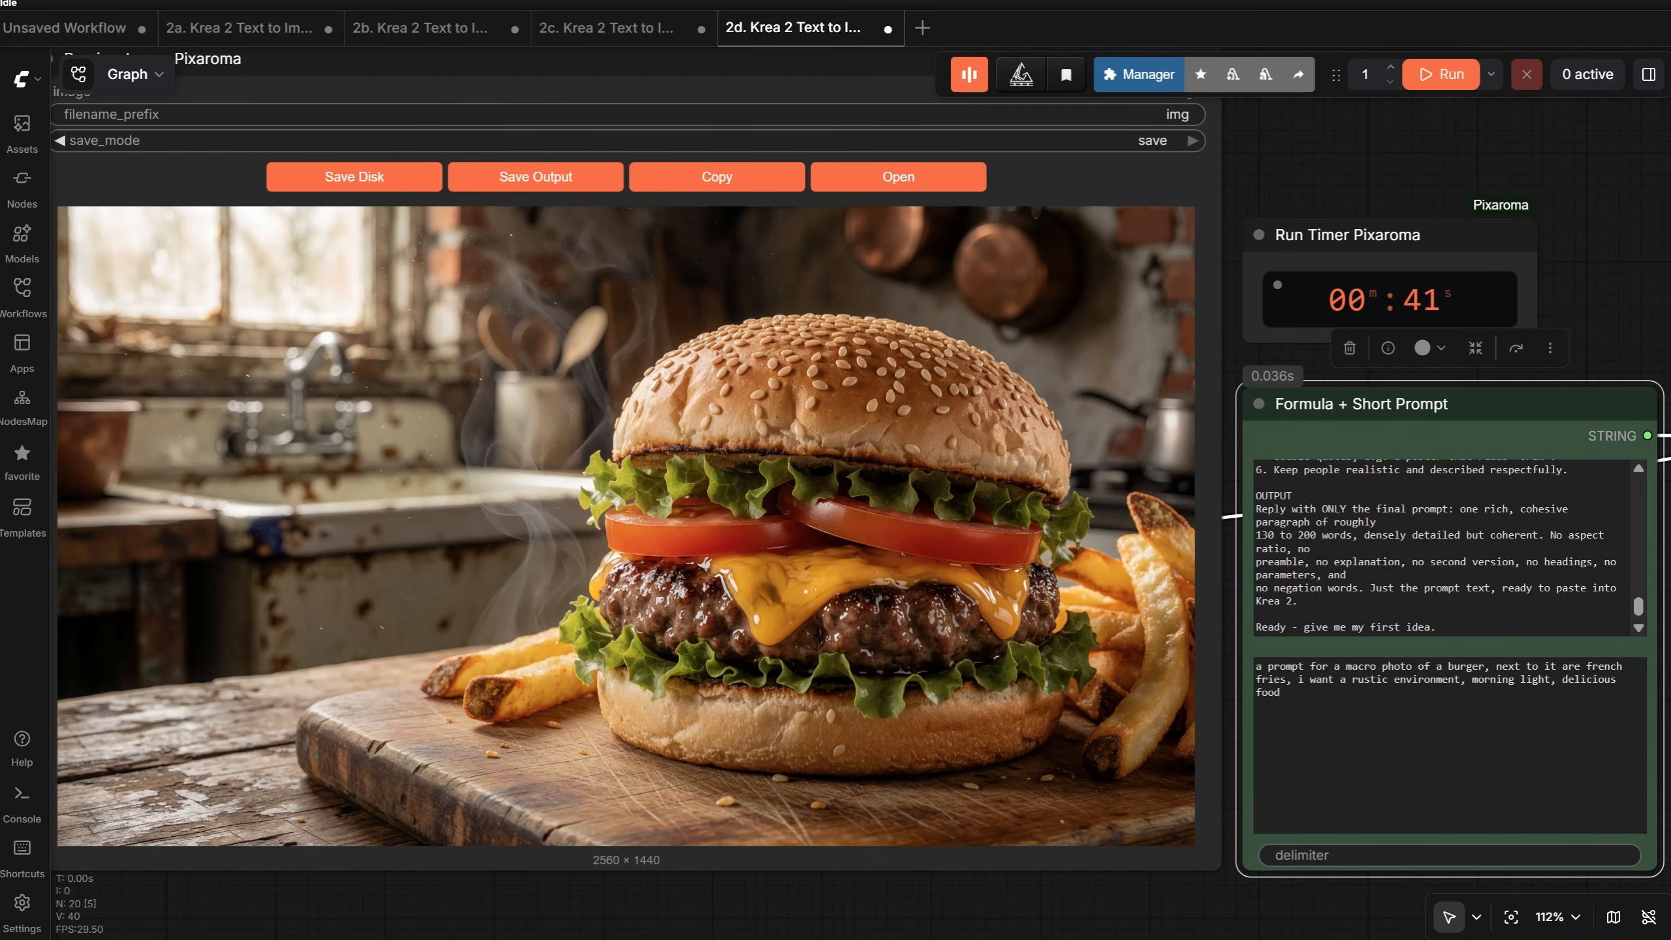
- Prompt for a colorful, cute 3d cartoon game main menu with "PIXAROMA" logo, "PLAY", "SETTINGS", "QUIT" buttons, white bunny and giant carrots, and view the result
{"action": "triple_click", "coordinate": [1460, 753]}
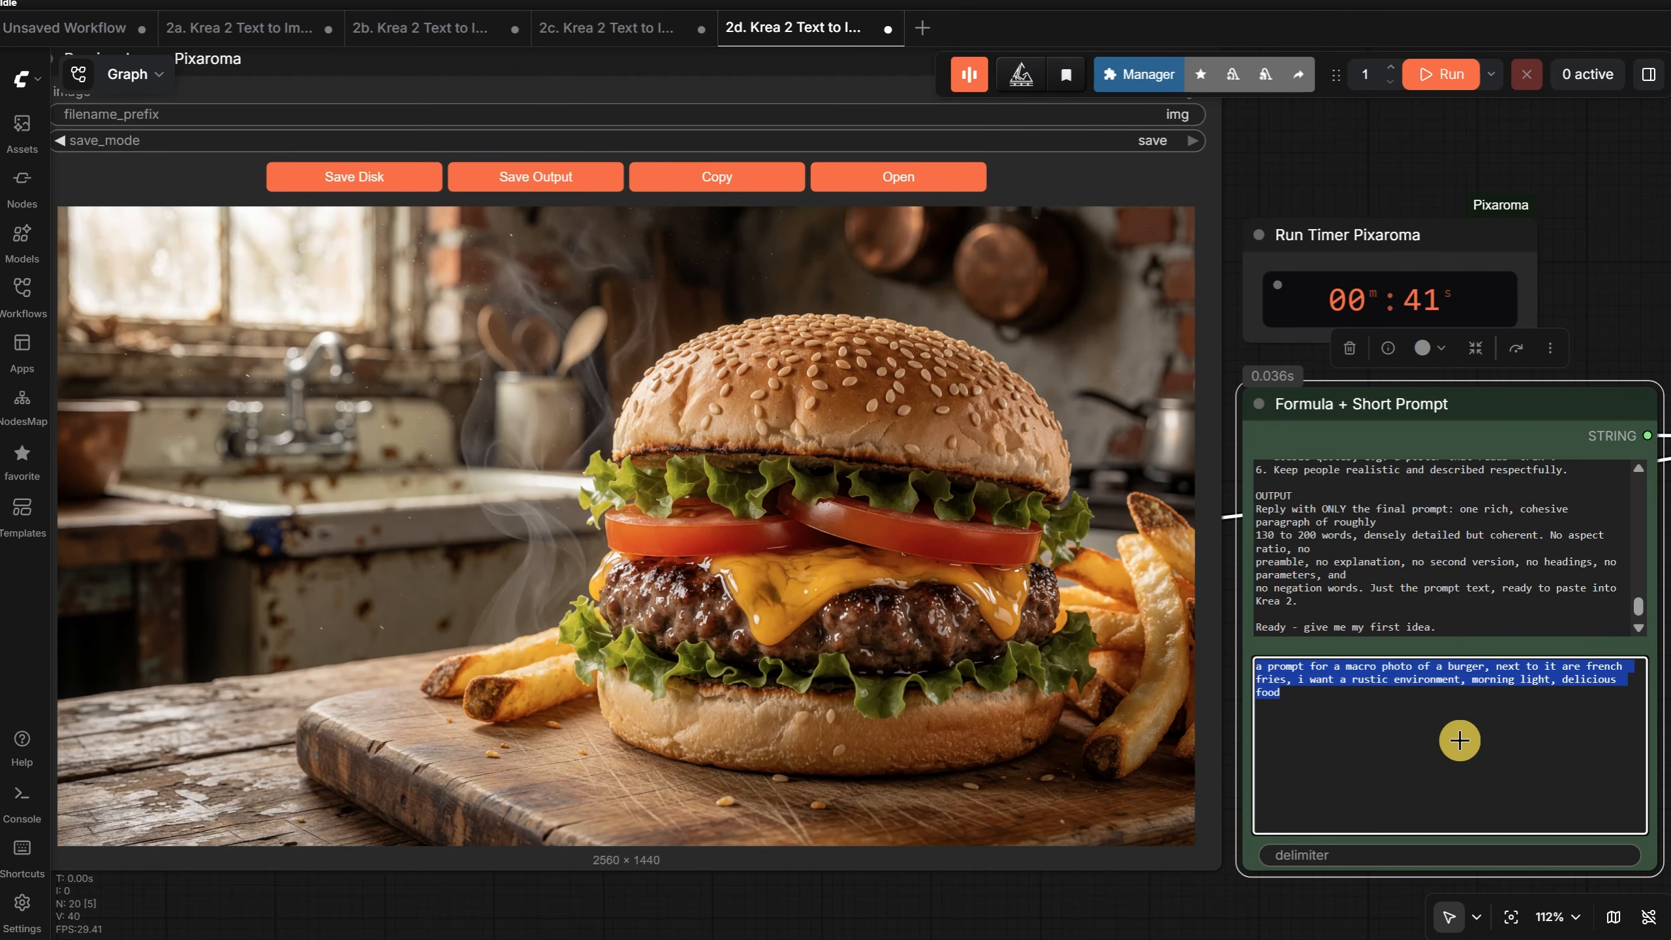
{"action": "type", "text": "a prompt for a cartoo"}
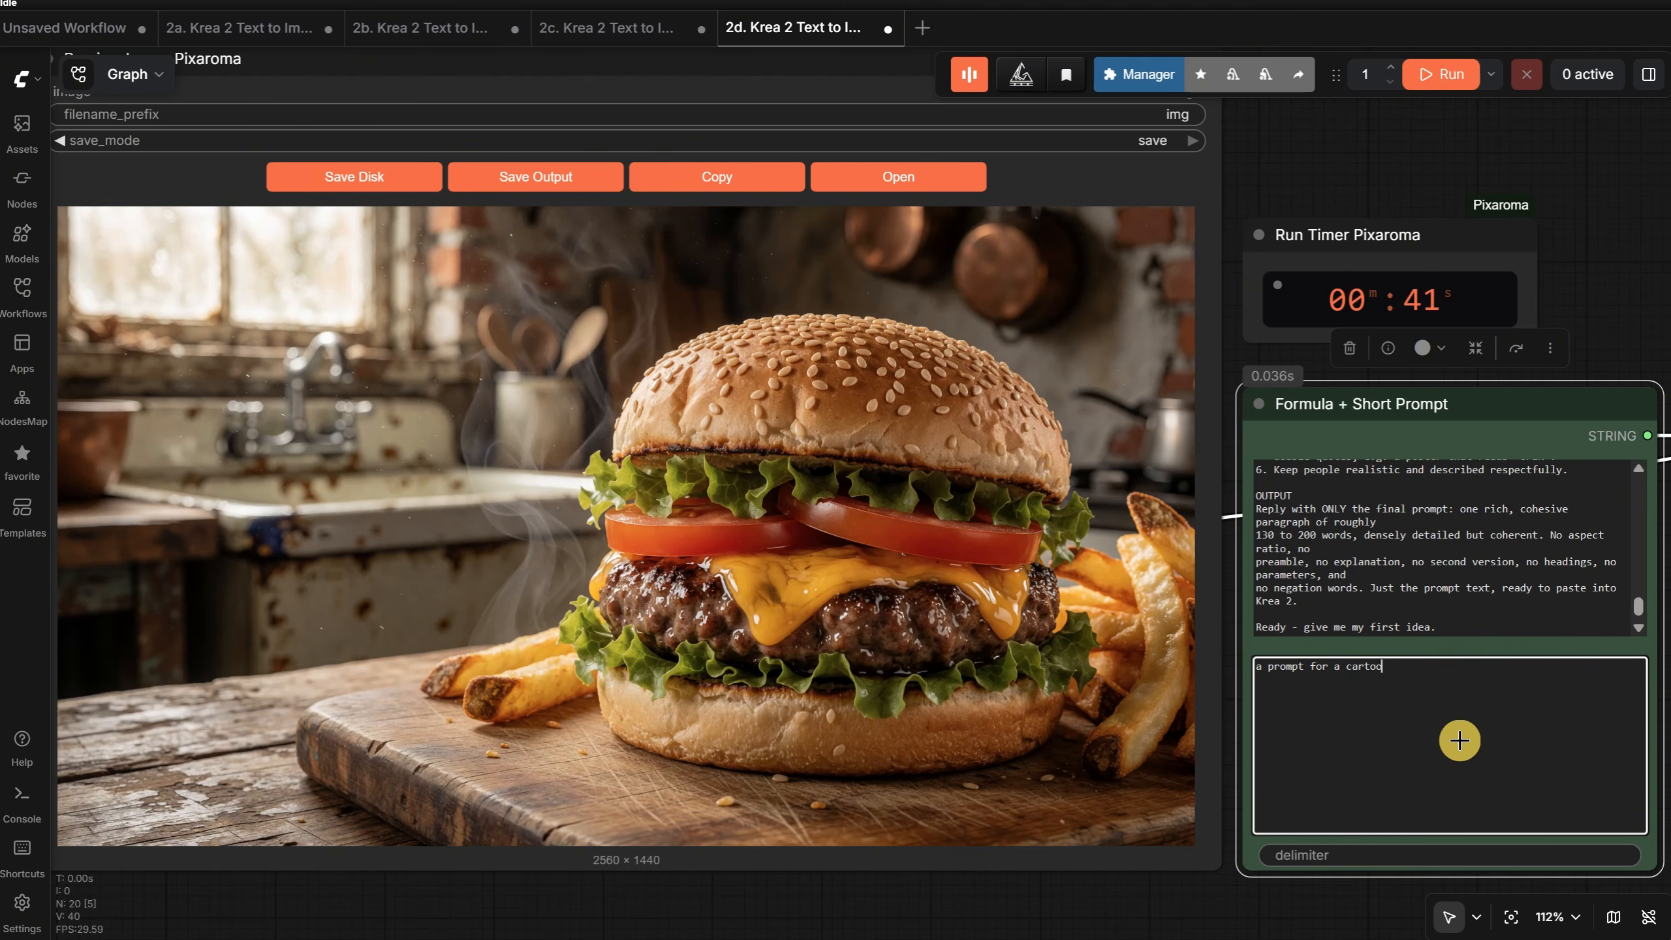
{"action": "type", "text": "rd \"PIXAROMA\", 3d render look, colorful but cute"}
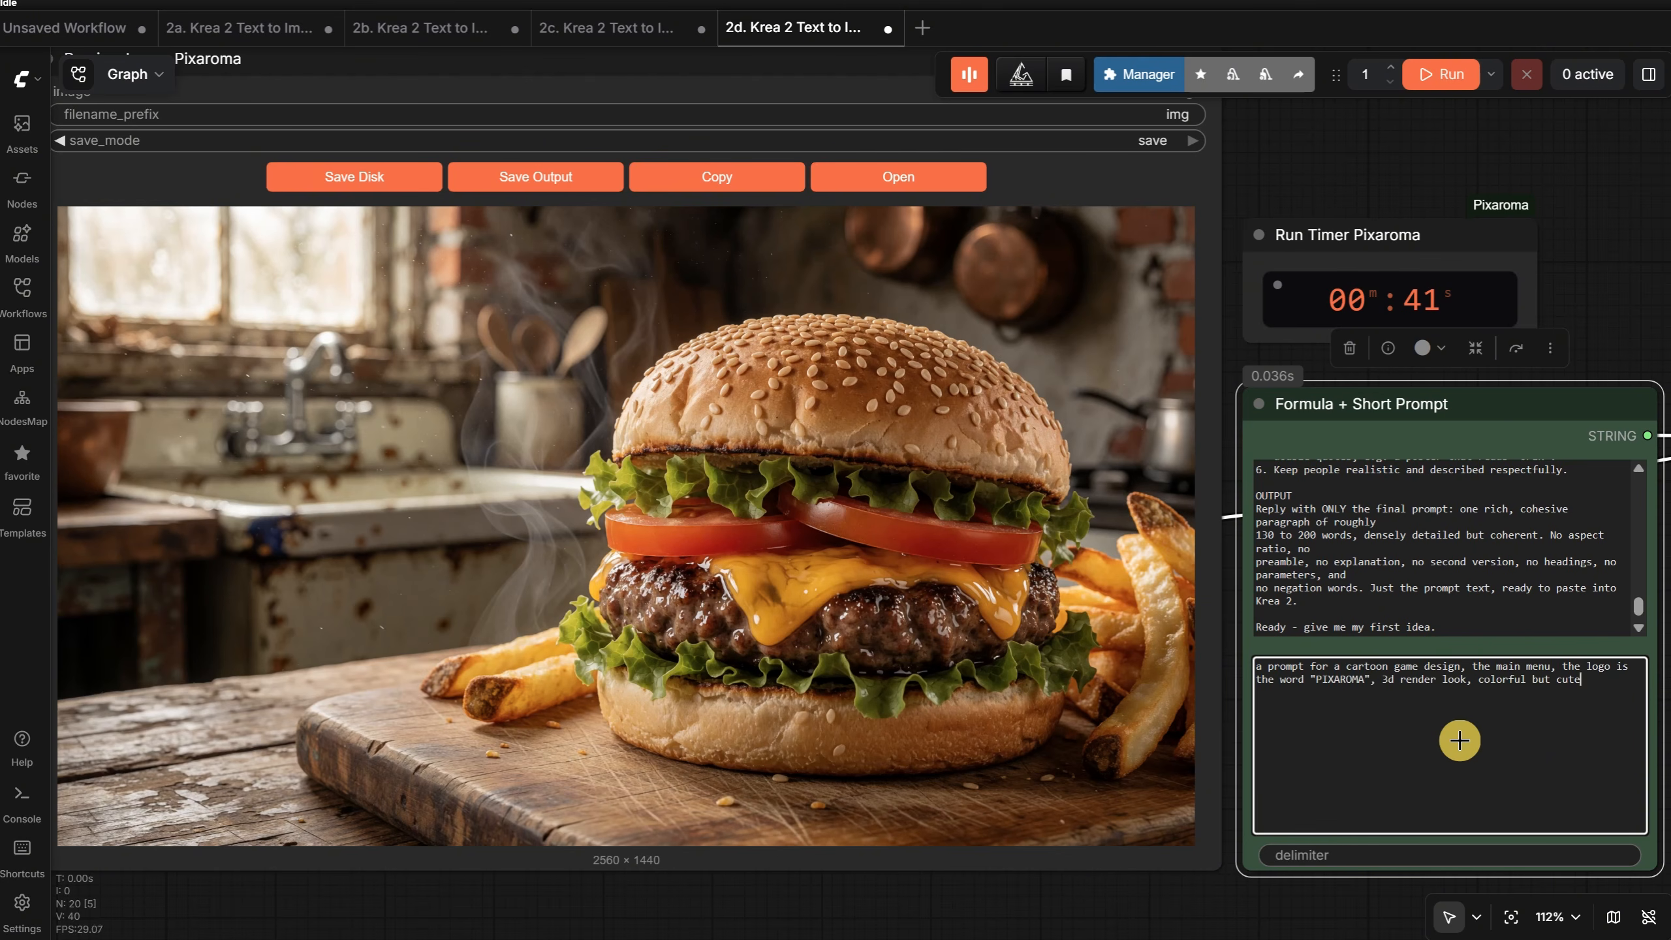
{"action": "type", "text": ", then it has in center 3 buttons \"PLAY\" \"SETTINGS\" \"QUIT\" and the main character is a white bunny cute, there is also a forest of giant carrots visible. proffesional game de"}
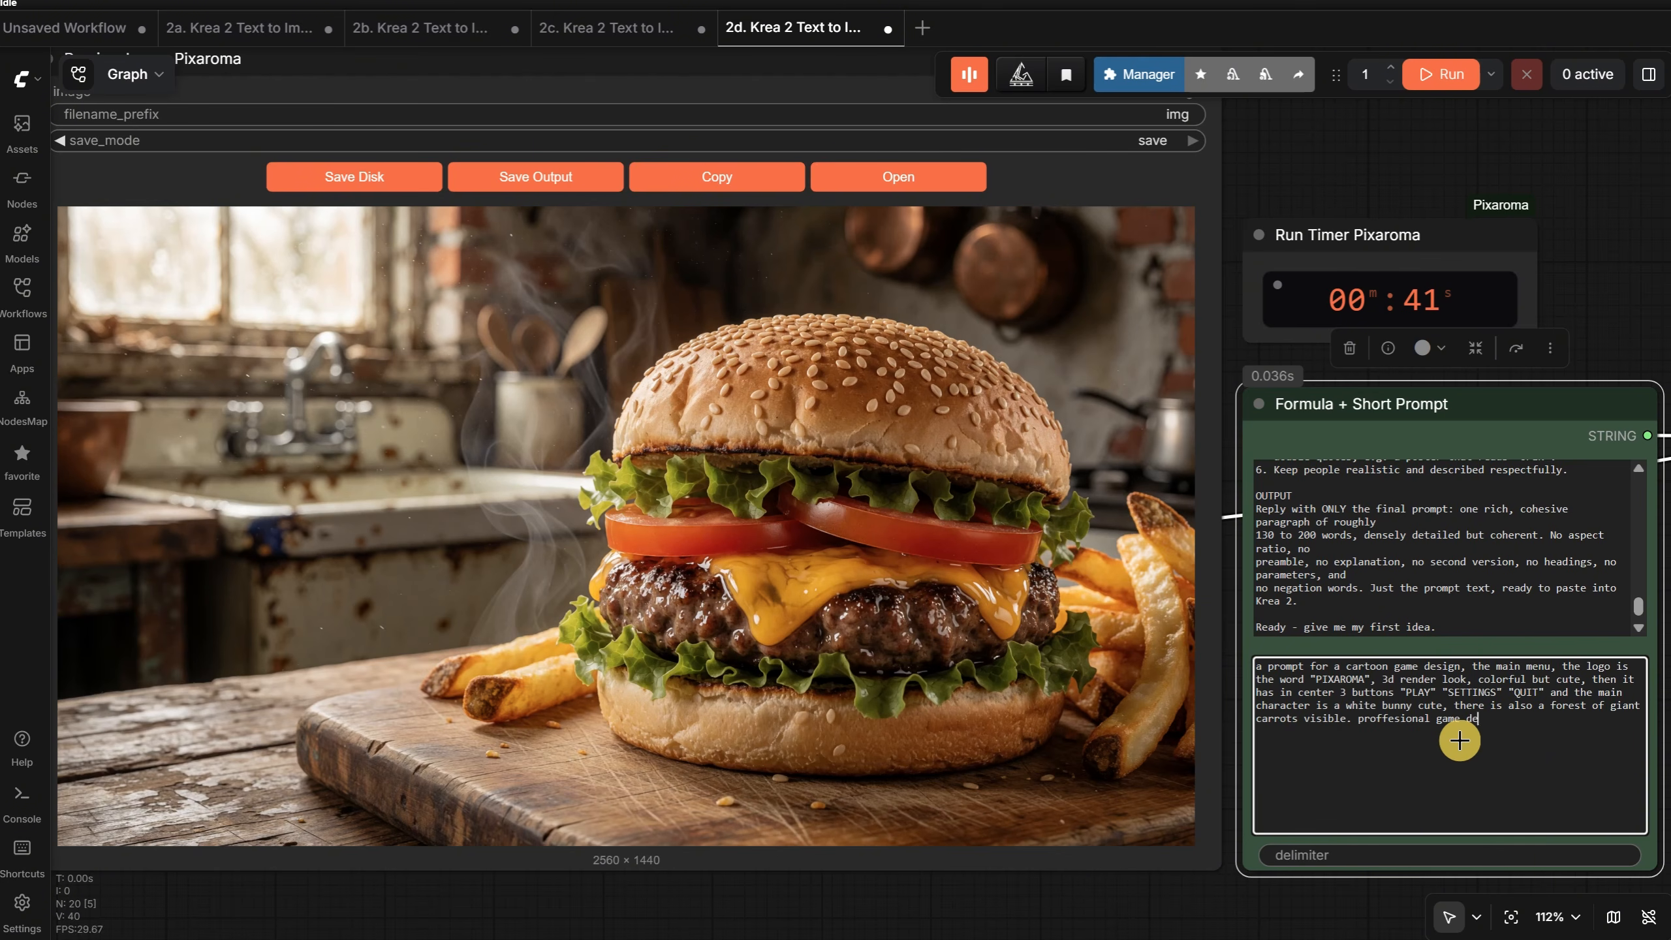
{"action": "type", "text": "sign"}
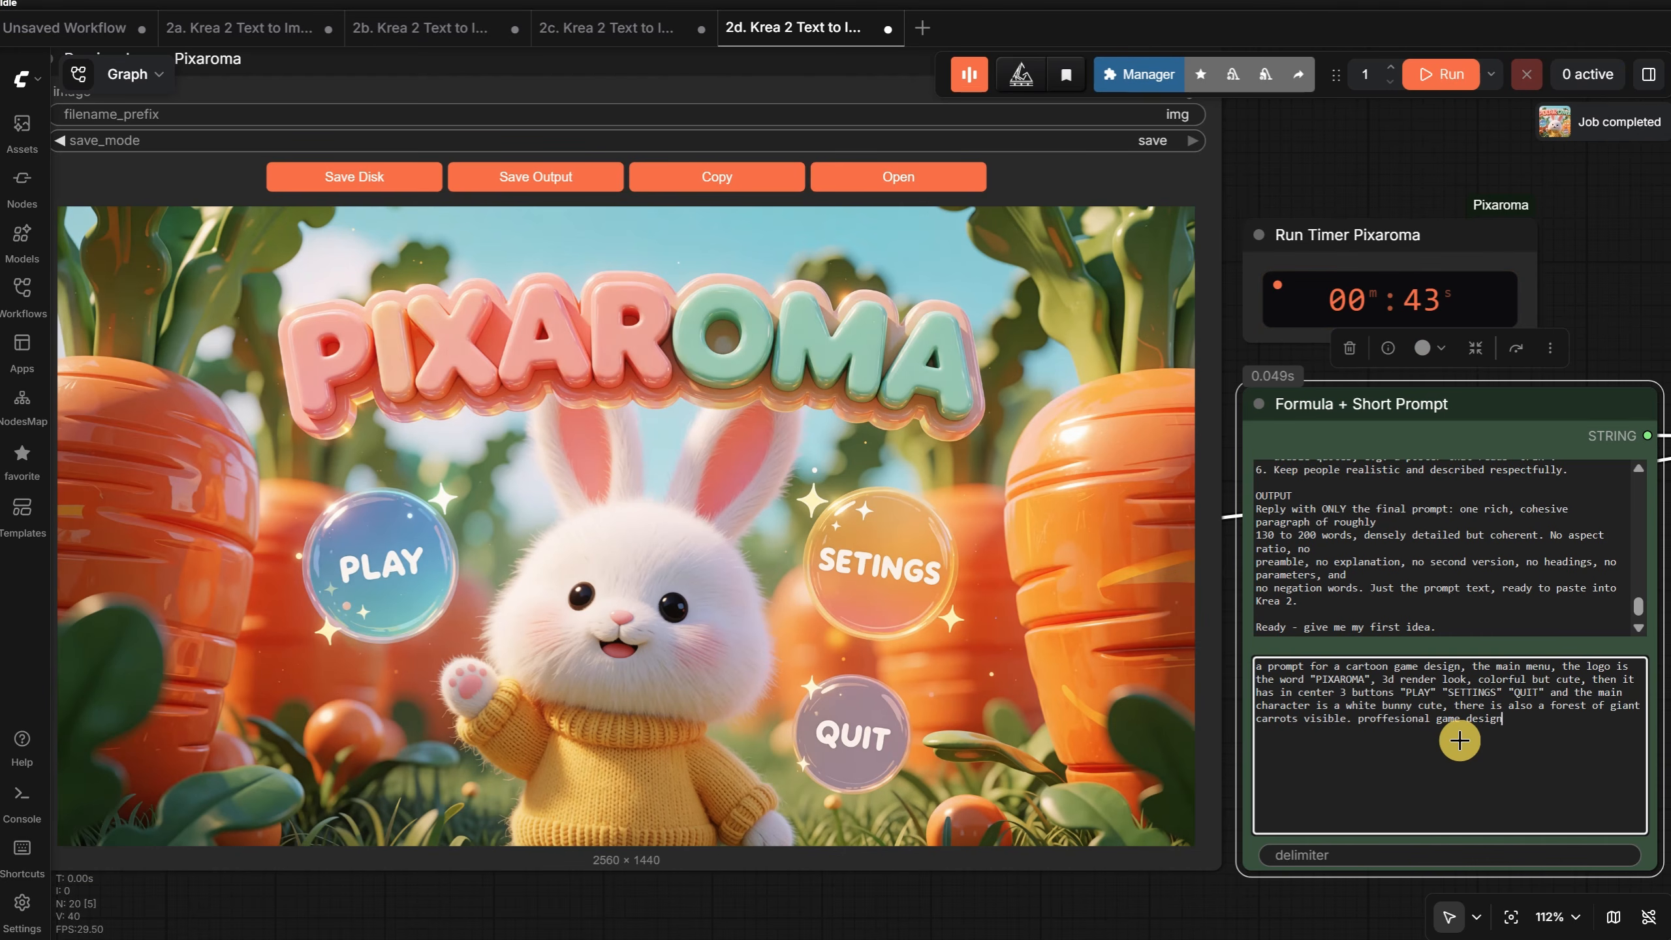
{"action": "left_click", "coordinate": [835, 179]}
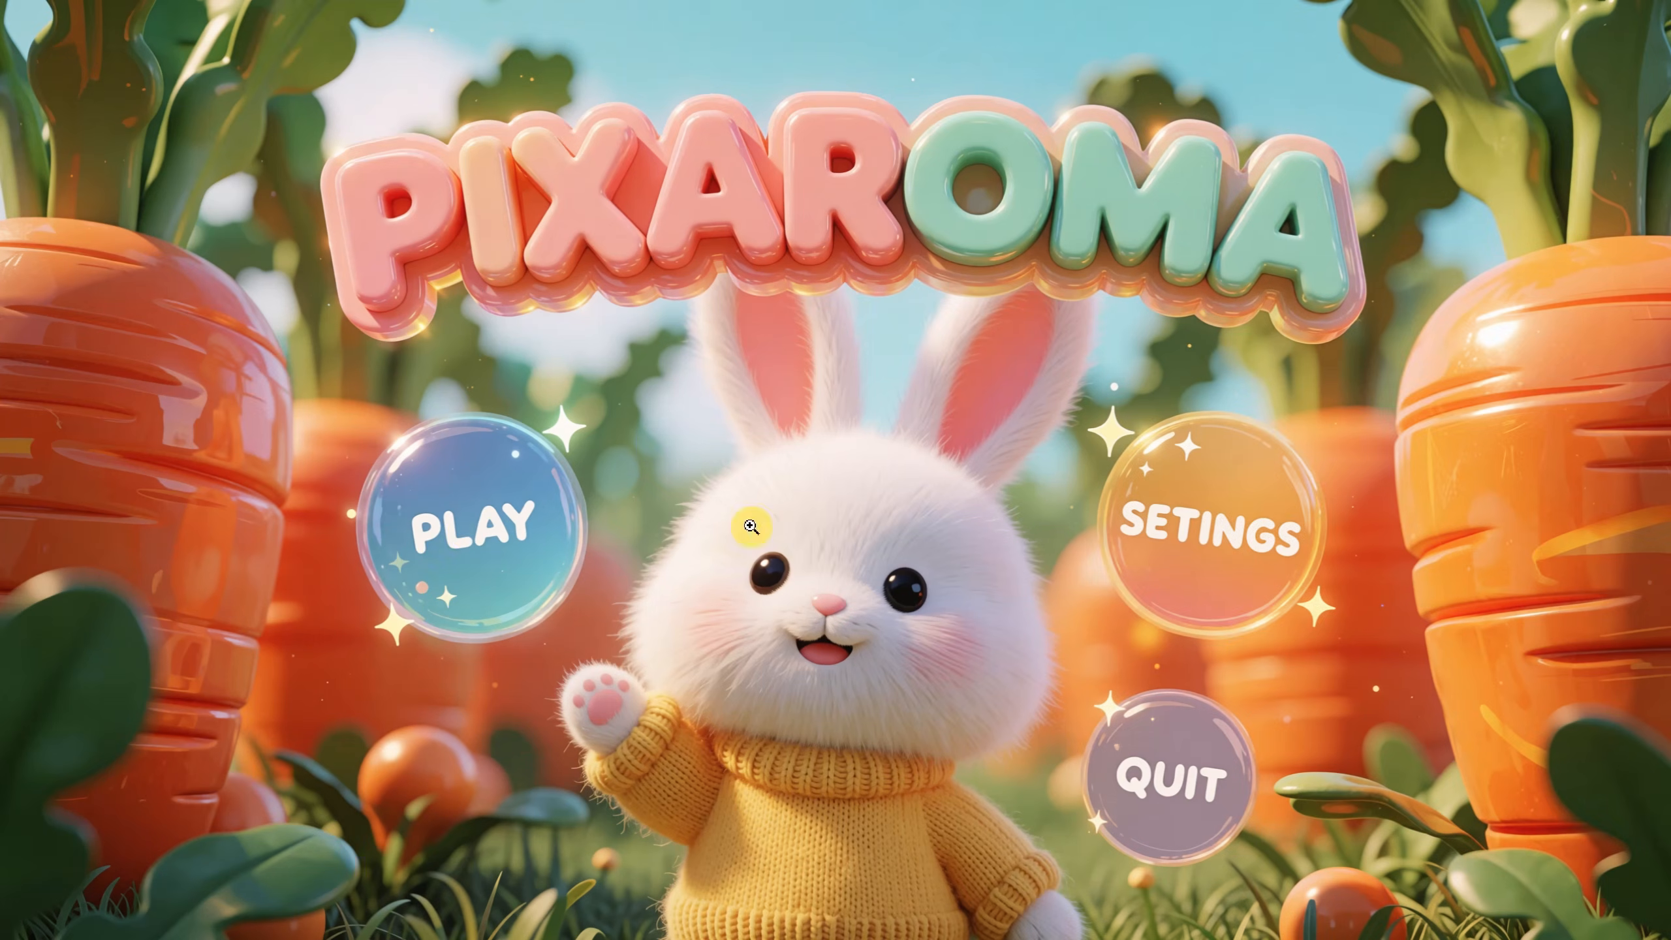
{"action": "key", "text": "Escape"}
- Set the seed of the Generate Text node to 6 and rerun the game menu prompt
{"action": "left_click_drag", "start_coordinate": [685, 704], "coordinate": [1022, 728]}
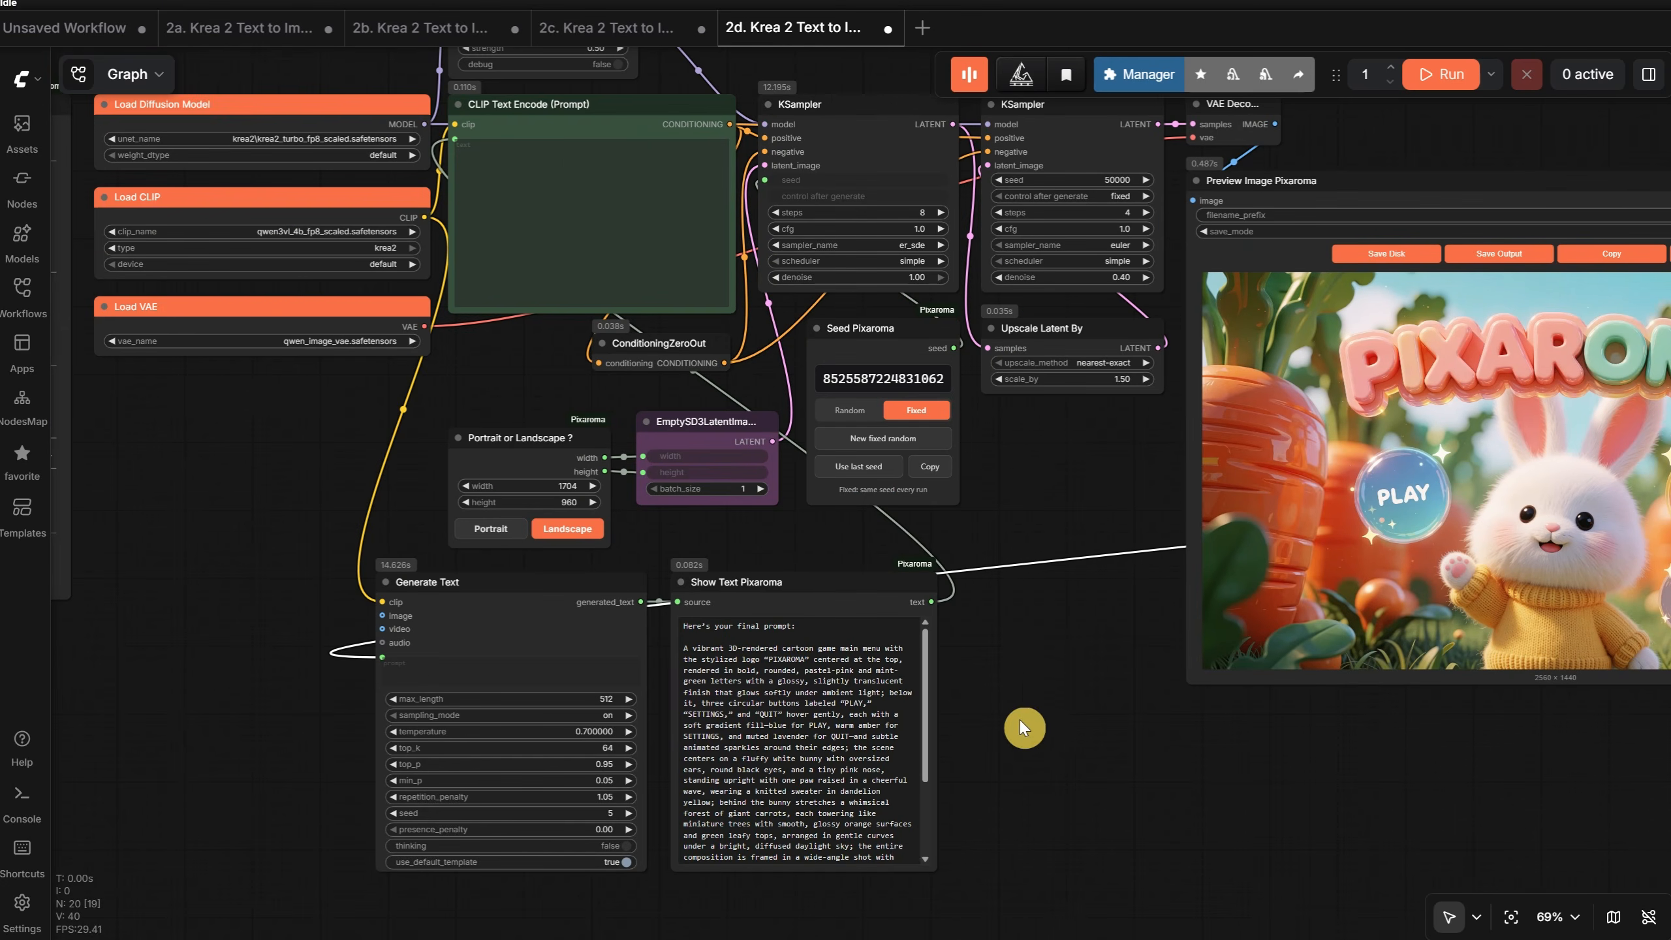
{"action": "scroll", "coordinate": [616, 740], "scroll_direction": "up", "scroll_amount": 4}
{"action": "left_click", "coordinate": [623, 848]}
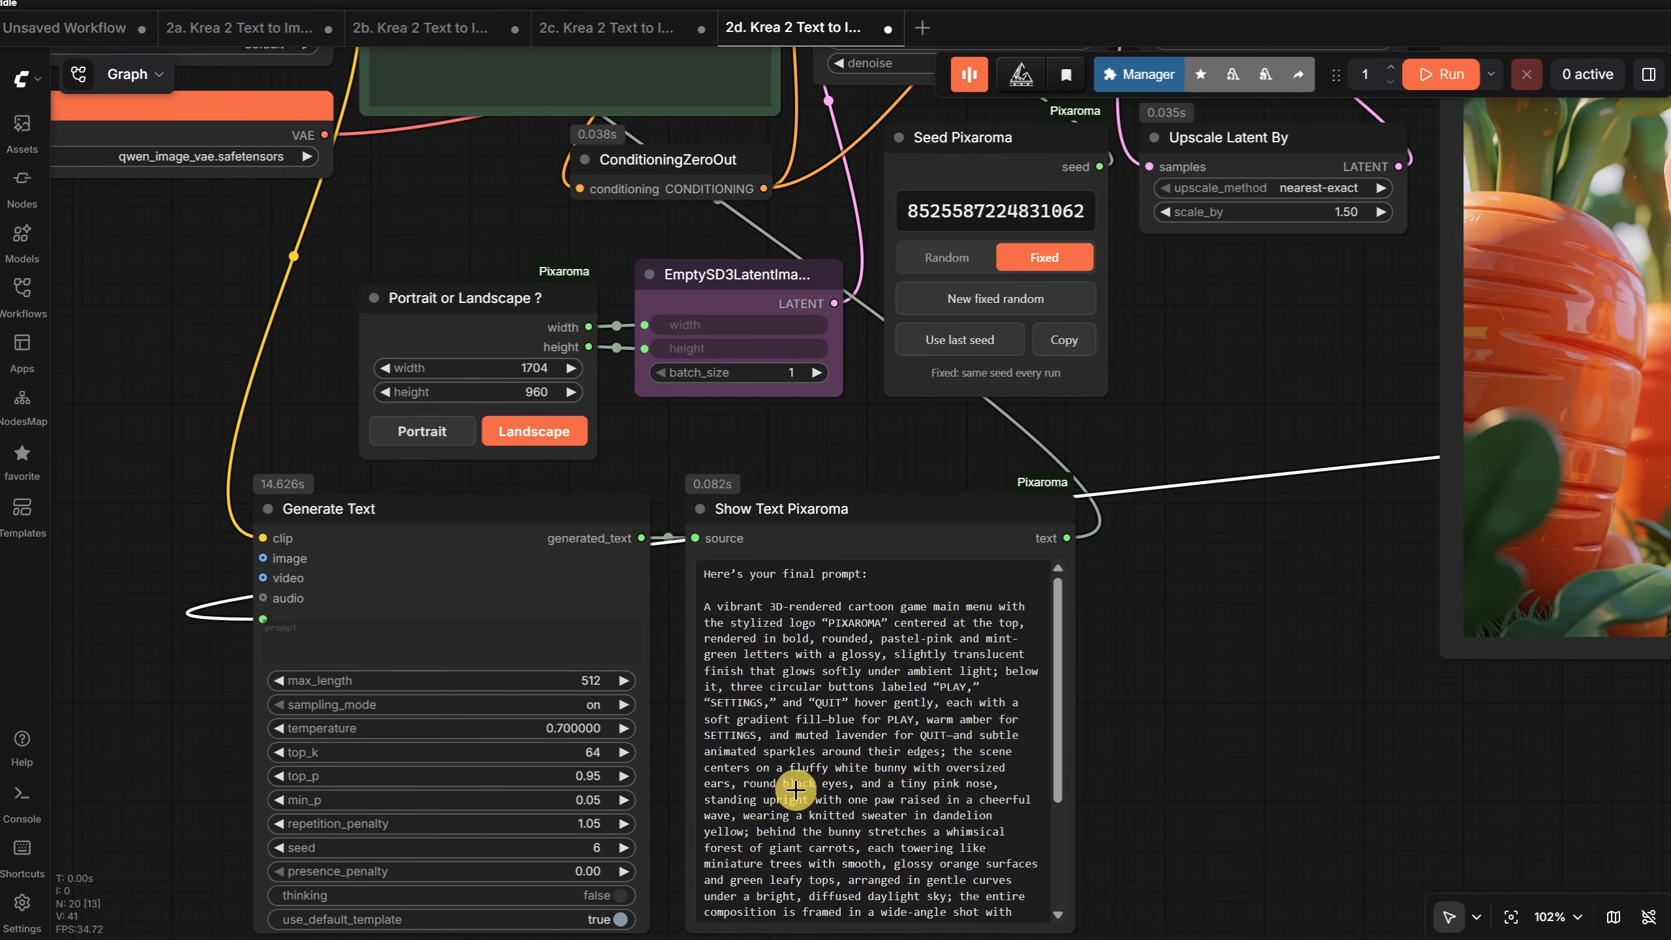
{"action": "left_click", "coordinate": [1441, 74]}
{"action": "left_click_drag", "start_coordinate": [1399, 802], "coordinate": [193, 921]}
{"action": "scroll", "coordinate": [1310, 290], "scroll_direction": "up", "scroll_amount": 2}
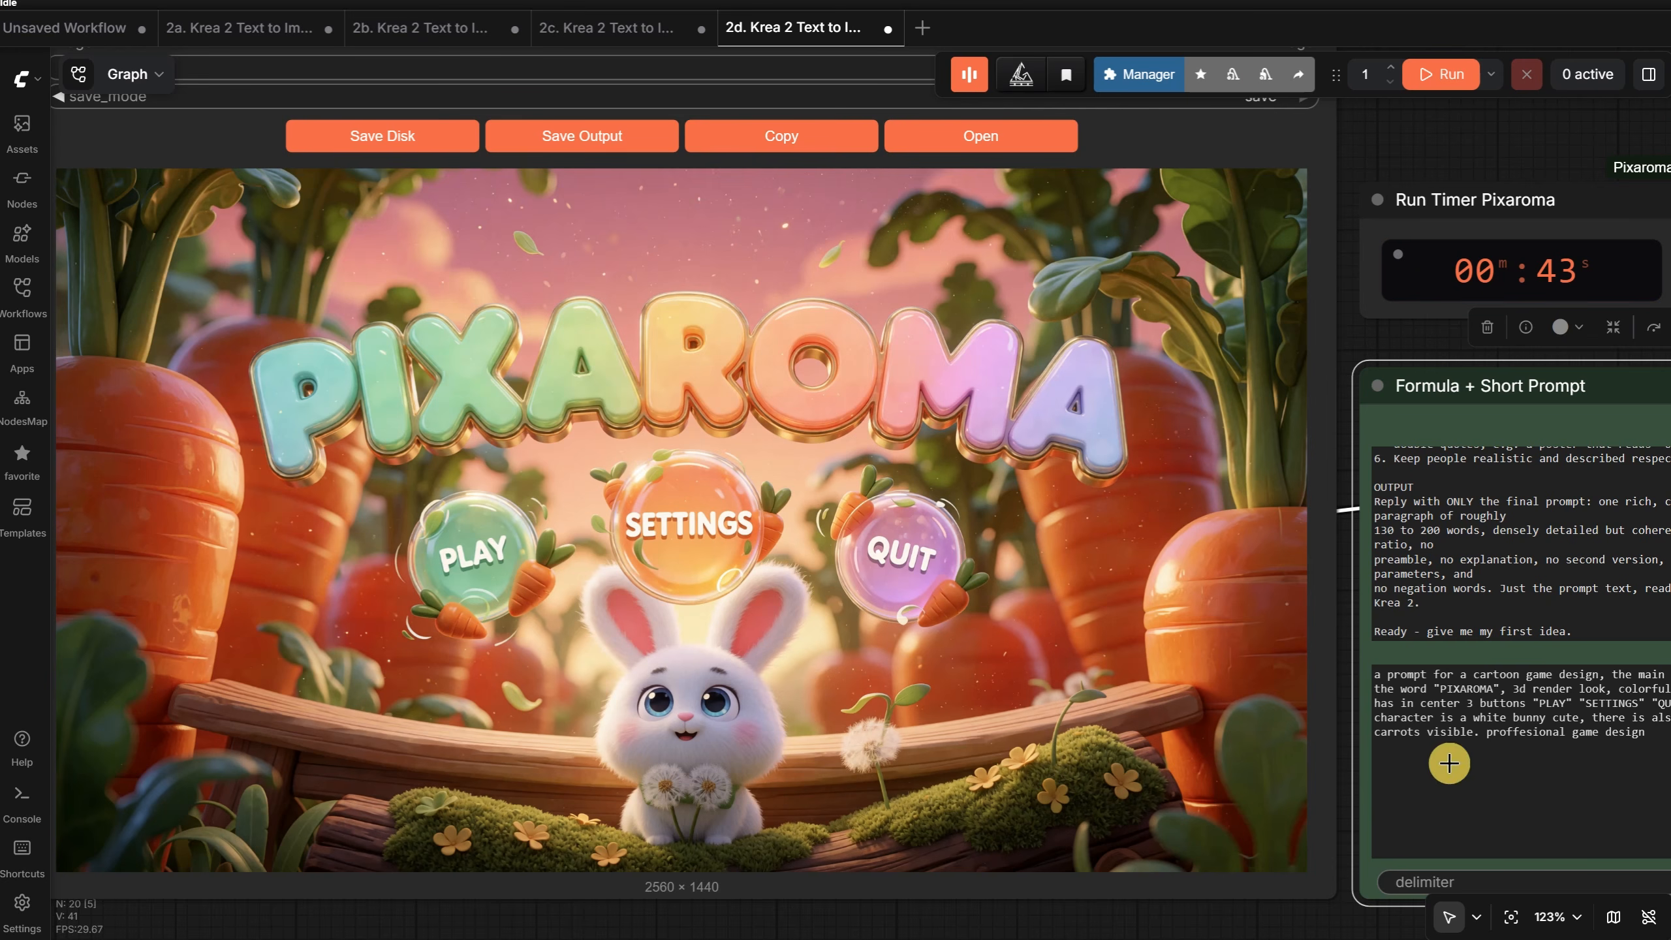
- Replace the short prompt with "a prompt for a cute anime girl with purple hair running from a cottage from a forest, portrait, beautiful anime illustrations" and run
{"action": "left_click_drag", "start_coordinate": [1449, 765], "coordinate": [1286, 770]}
{"action": "left_click", "coordinate": [1372, 748]}
{"action": "key", "text": "ctrl+a"}
{"action": "type", "text": "a "}
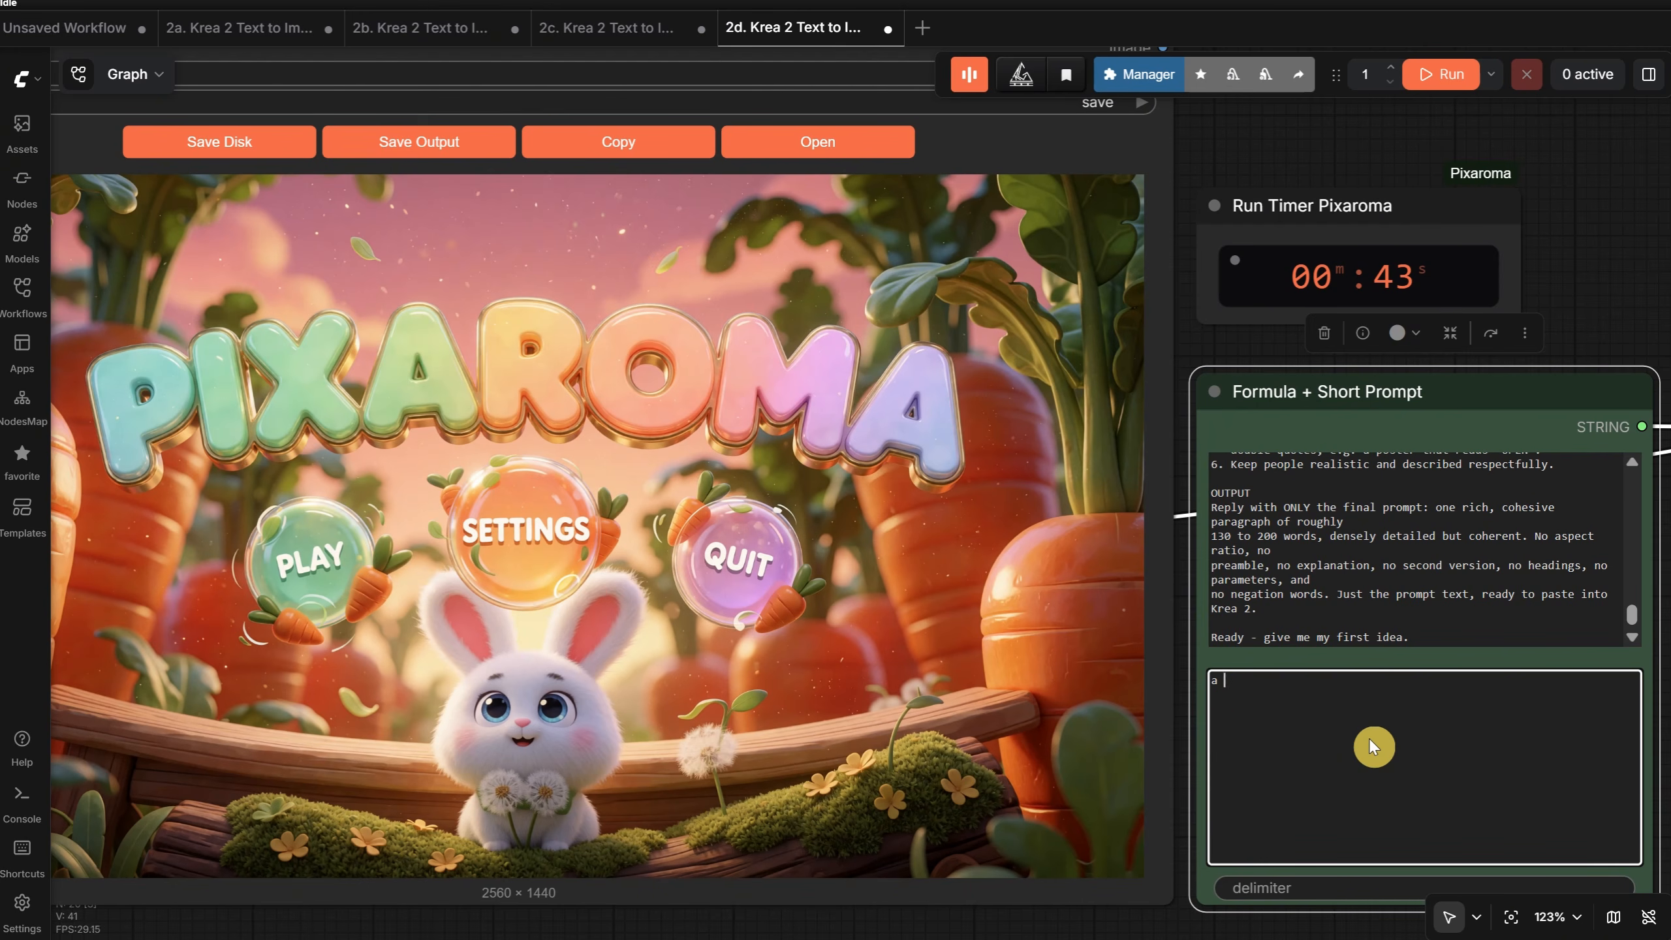
{"action": "type", "text": "prompt for a cute anime girl with purple hair running from a cottage from a forest, portrait,"}
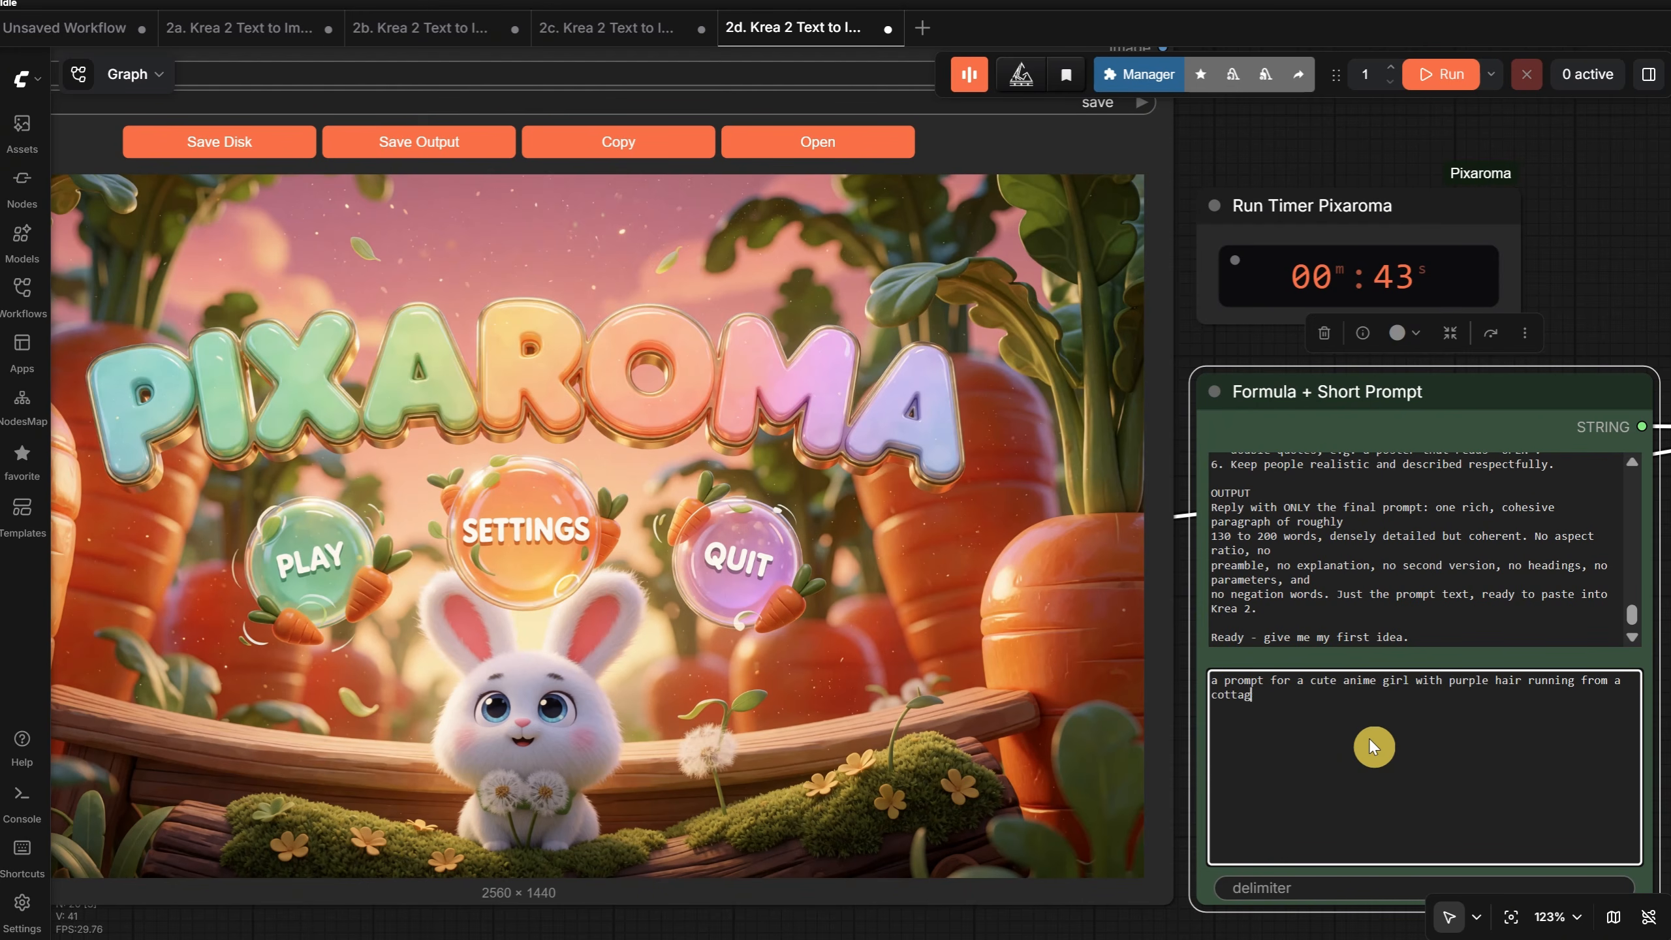
{"action": "type", "text": " beautiful anime illustrations"}
{"action": "left_click", "coordinate": [1441, 74]}
{"action": "left_click_drag", "start_coordinate": [1251, 118], "coordinate": [1338, 126]}
{"action": "scroll", "coordinate": [981, 446], "scroll_direction": "down", "scroll_amount": 1}
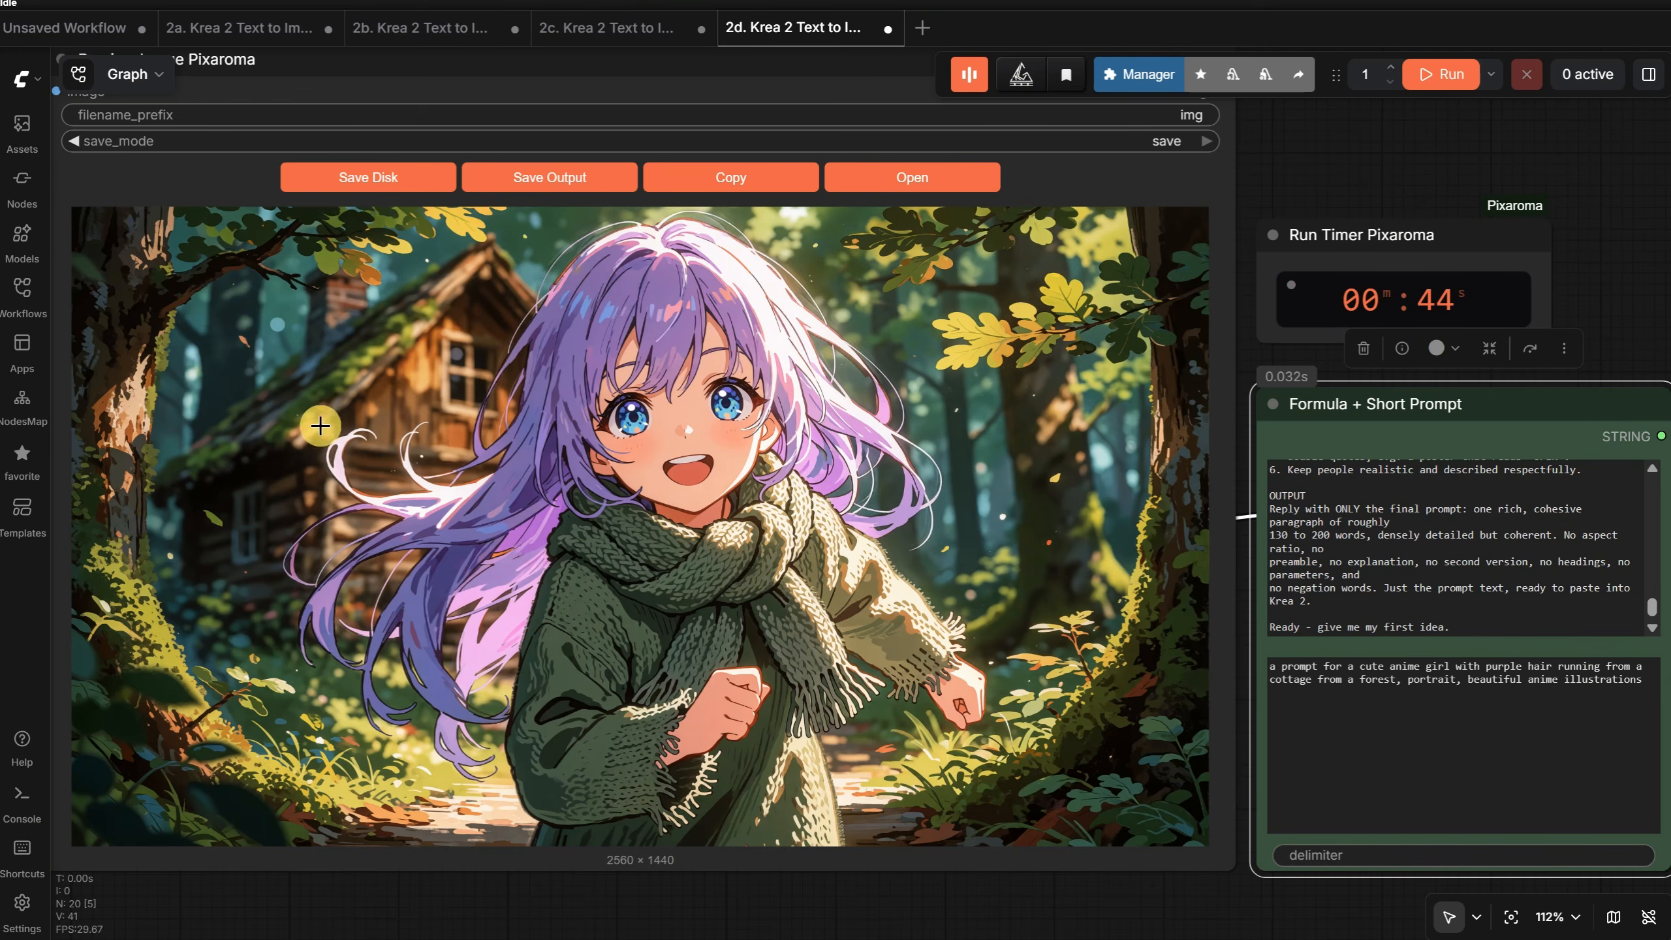
- Append ", she holds a cute white bunny, also she has a red bow on her hair, dynamic scene" to the anime prompt and run it
{"action": "left_click", "coordinate": [1635, 684]}
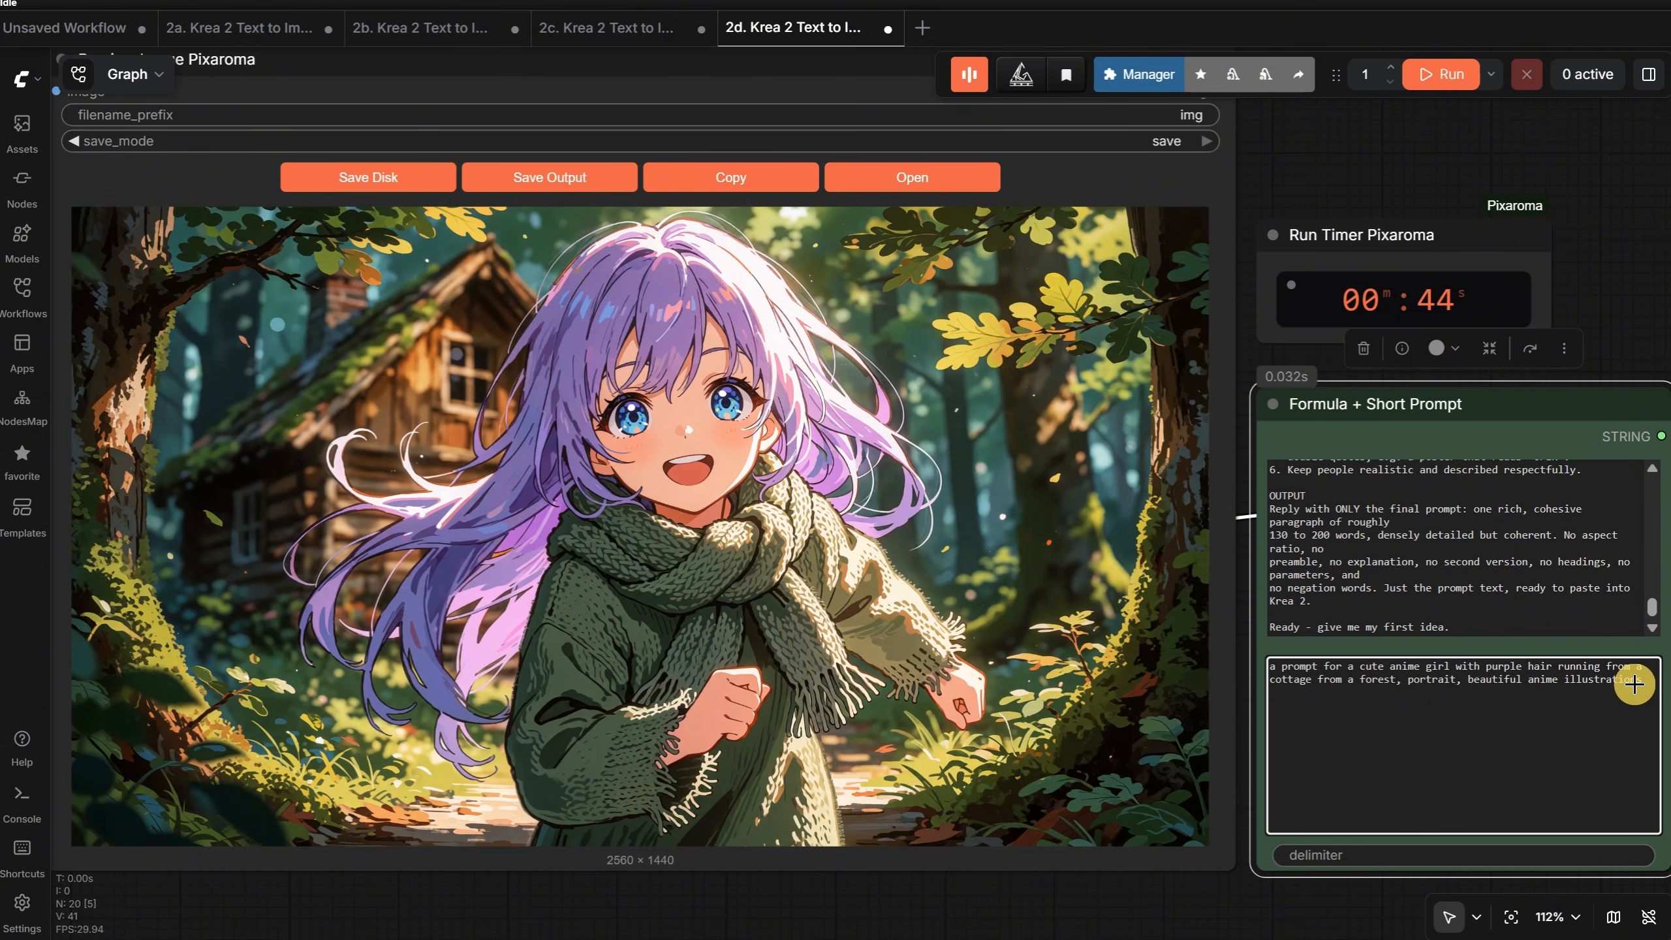
{"action": "type", "text": ", dynamic scene"}
{"action": "key", "text": "ctrl+Return"}
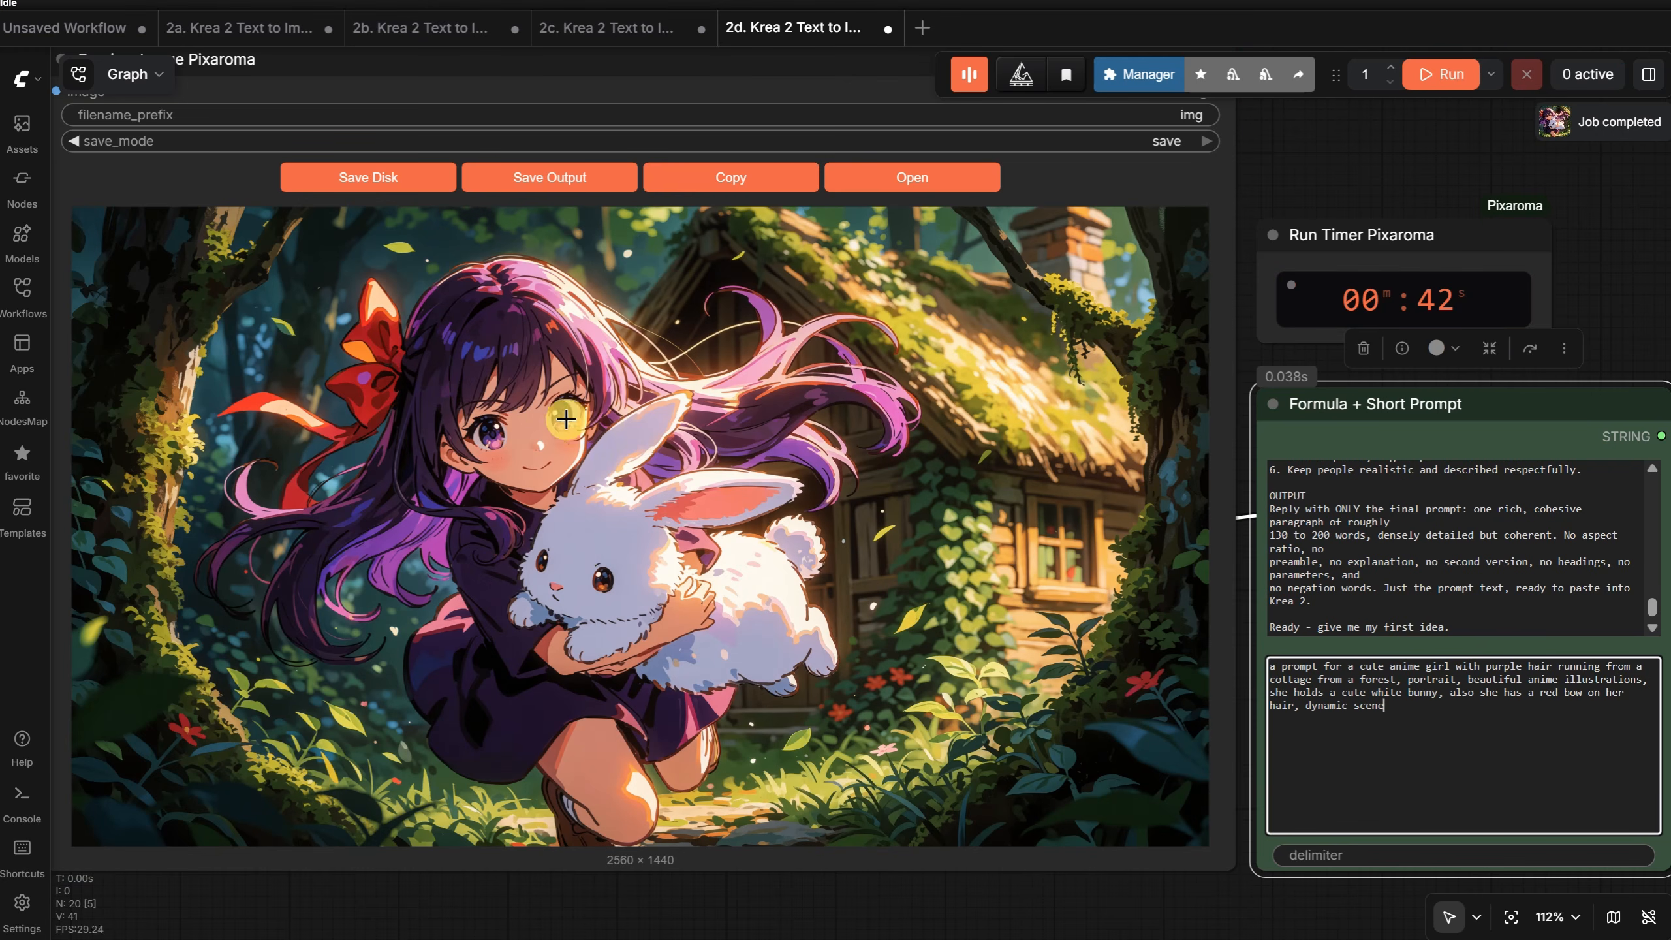
- Append ", 3d render style anime" to the anime girl prompt and run the workflow
{"action": "type", "text": ", 3d render style anime"}
{"action": "key", "text": "ctrl+Return"}
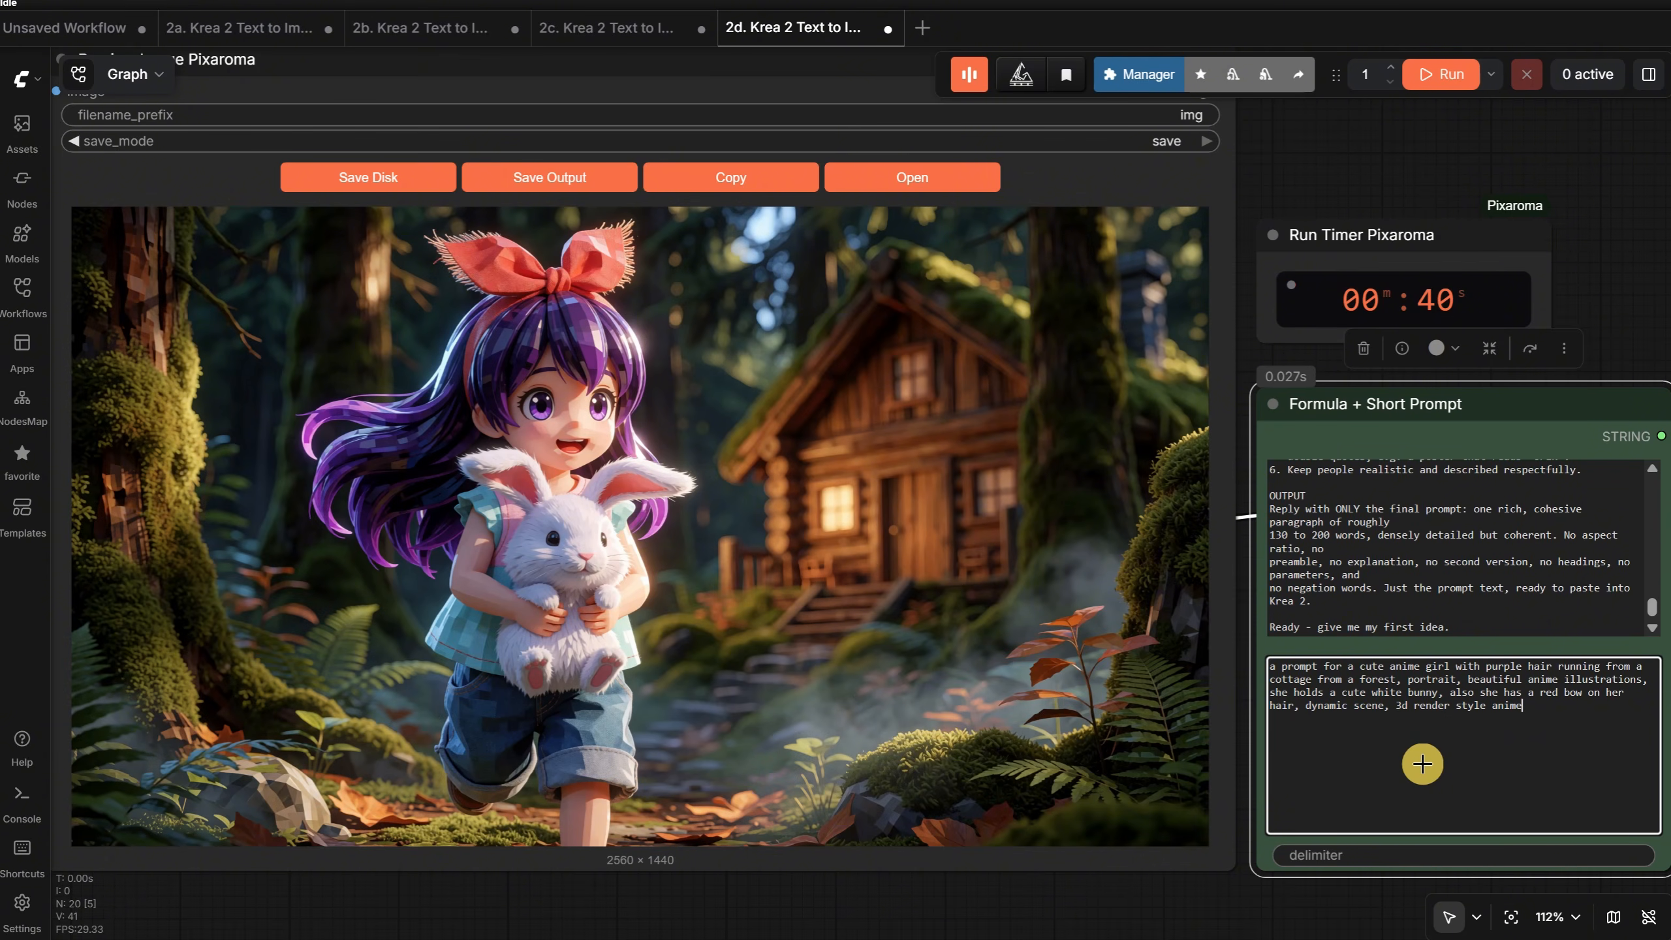
- Replace the short prompt with "a pencil drawing of an old witch woman, beautiufl black and white pencil drawing, epic, closeuo portrait", run it and view the result
{"action": "key", "text": "ctrl+a"}
{"action": "type", "text": "a pencil drawing of an old witch woman, beau"}
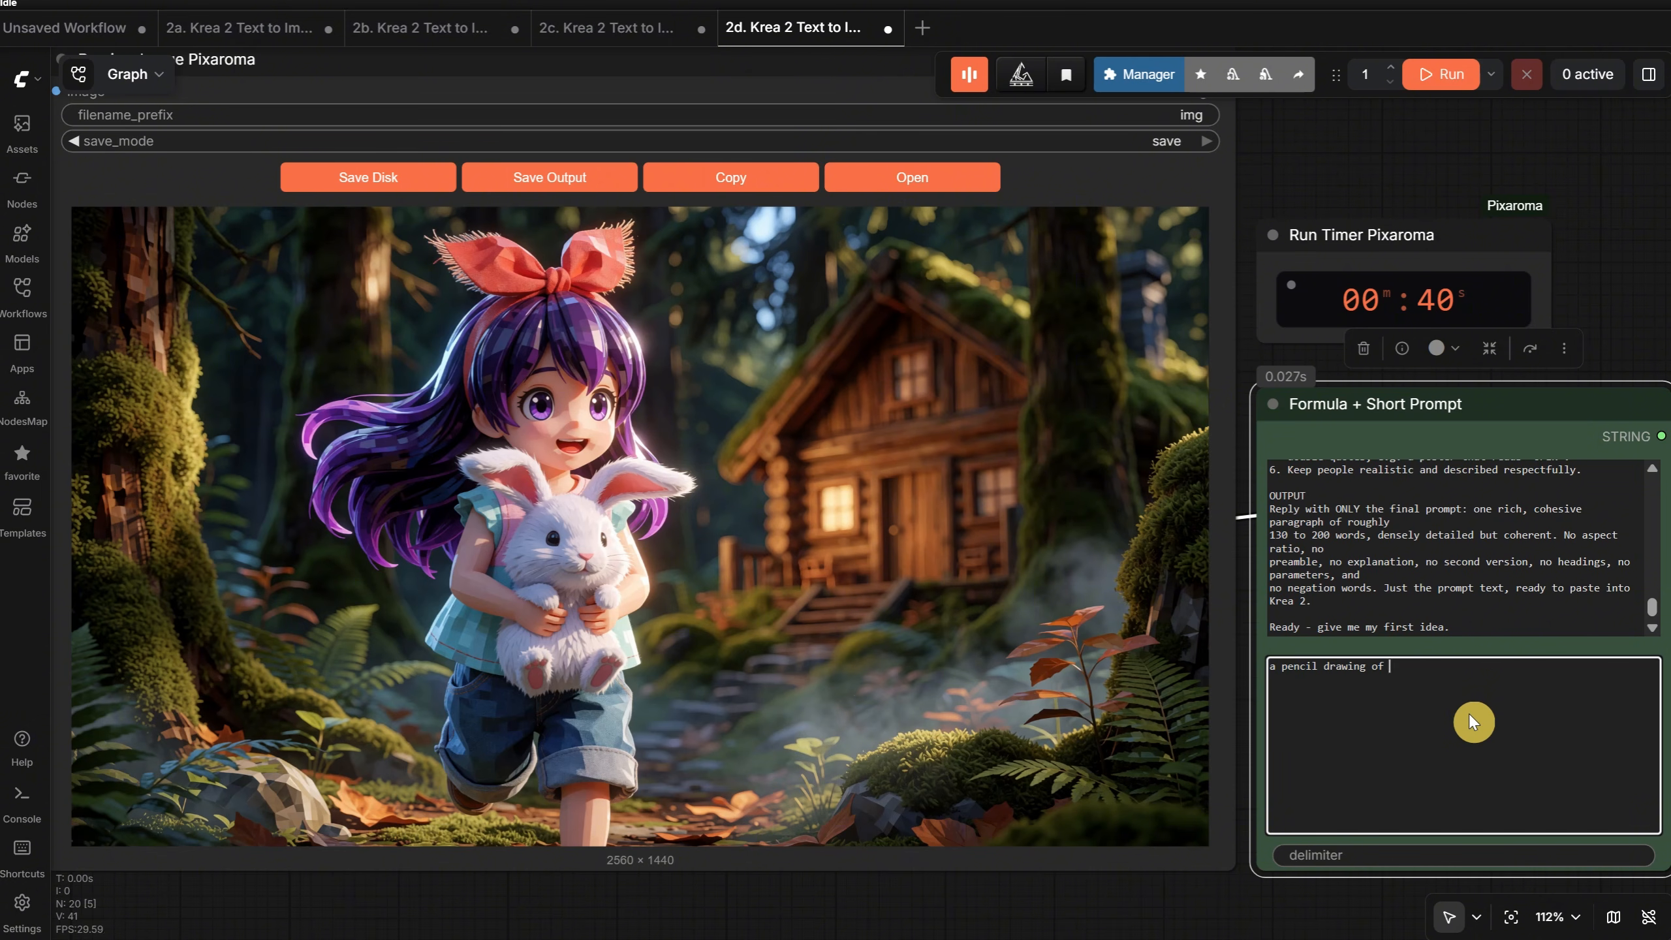
{"action": "type", "text": "tiufl black and white pencil drawing, epic, closeuo portrait"}
{"action": "key", "text": "ctrl+Return"}
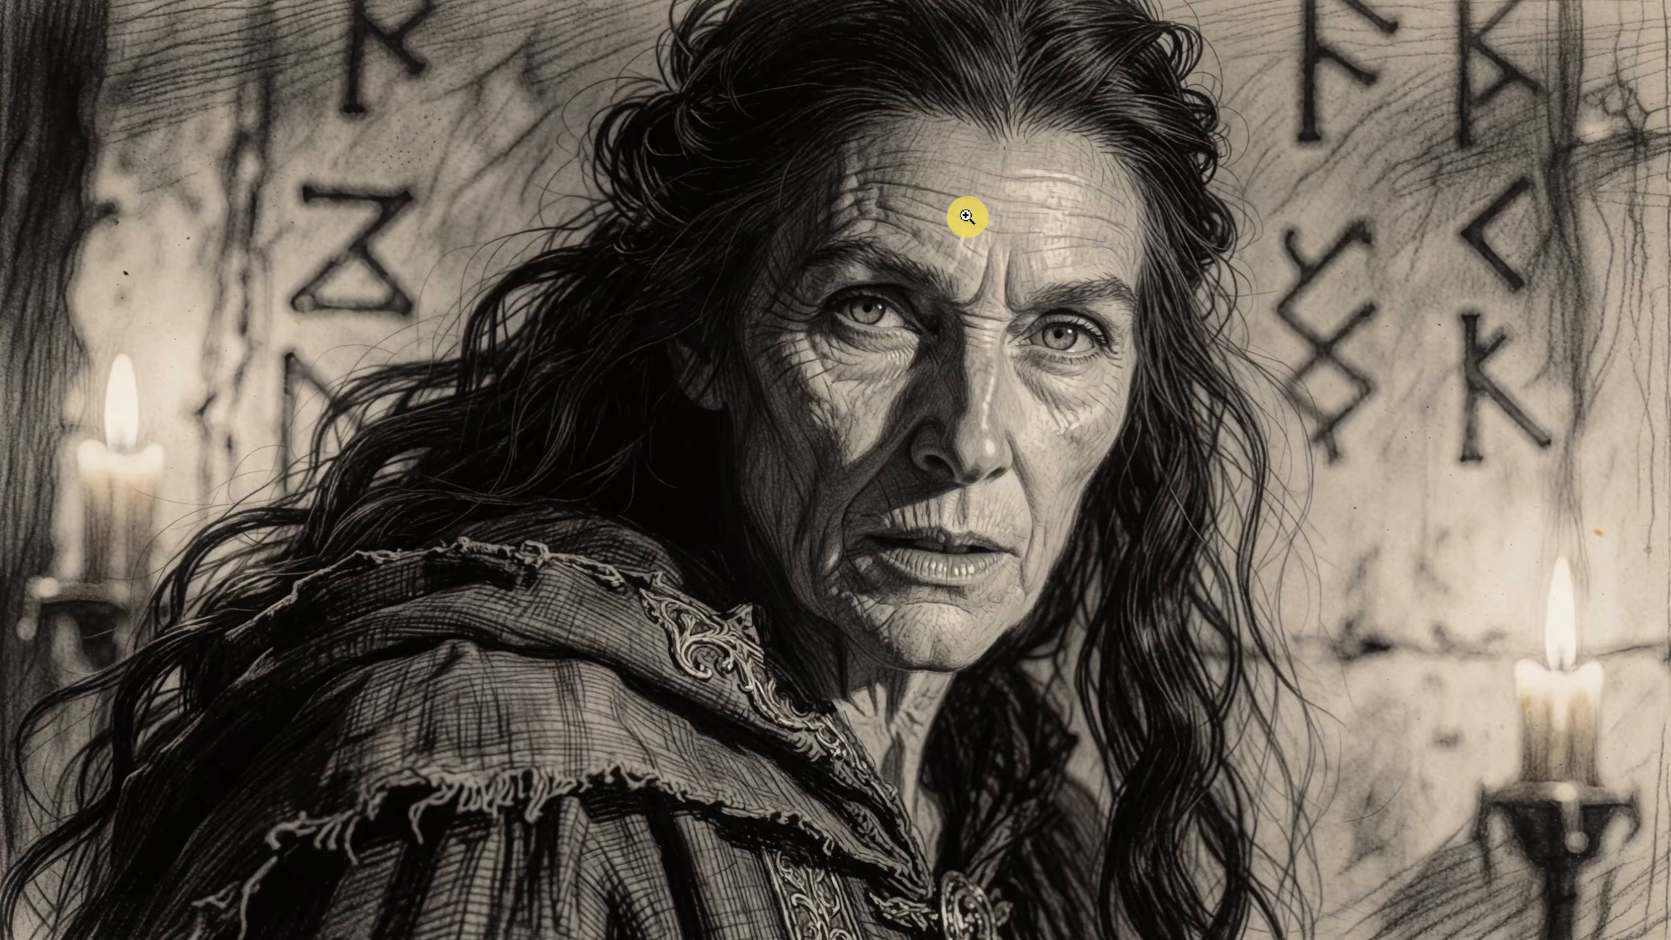
{"action": "left_click", "coordinate": [963, 213]}
{"action": "left_click", "coordinate": [968, 217]}
{"action": "key", "text": "Escape"}
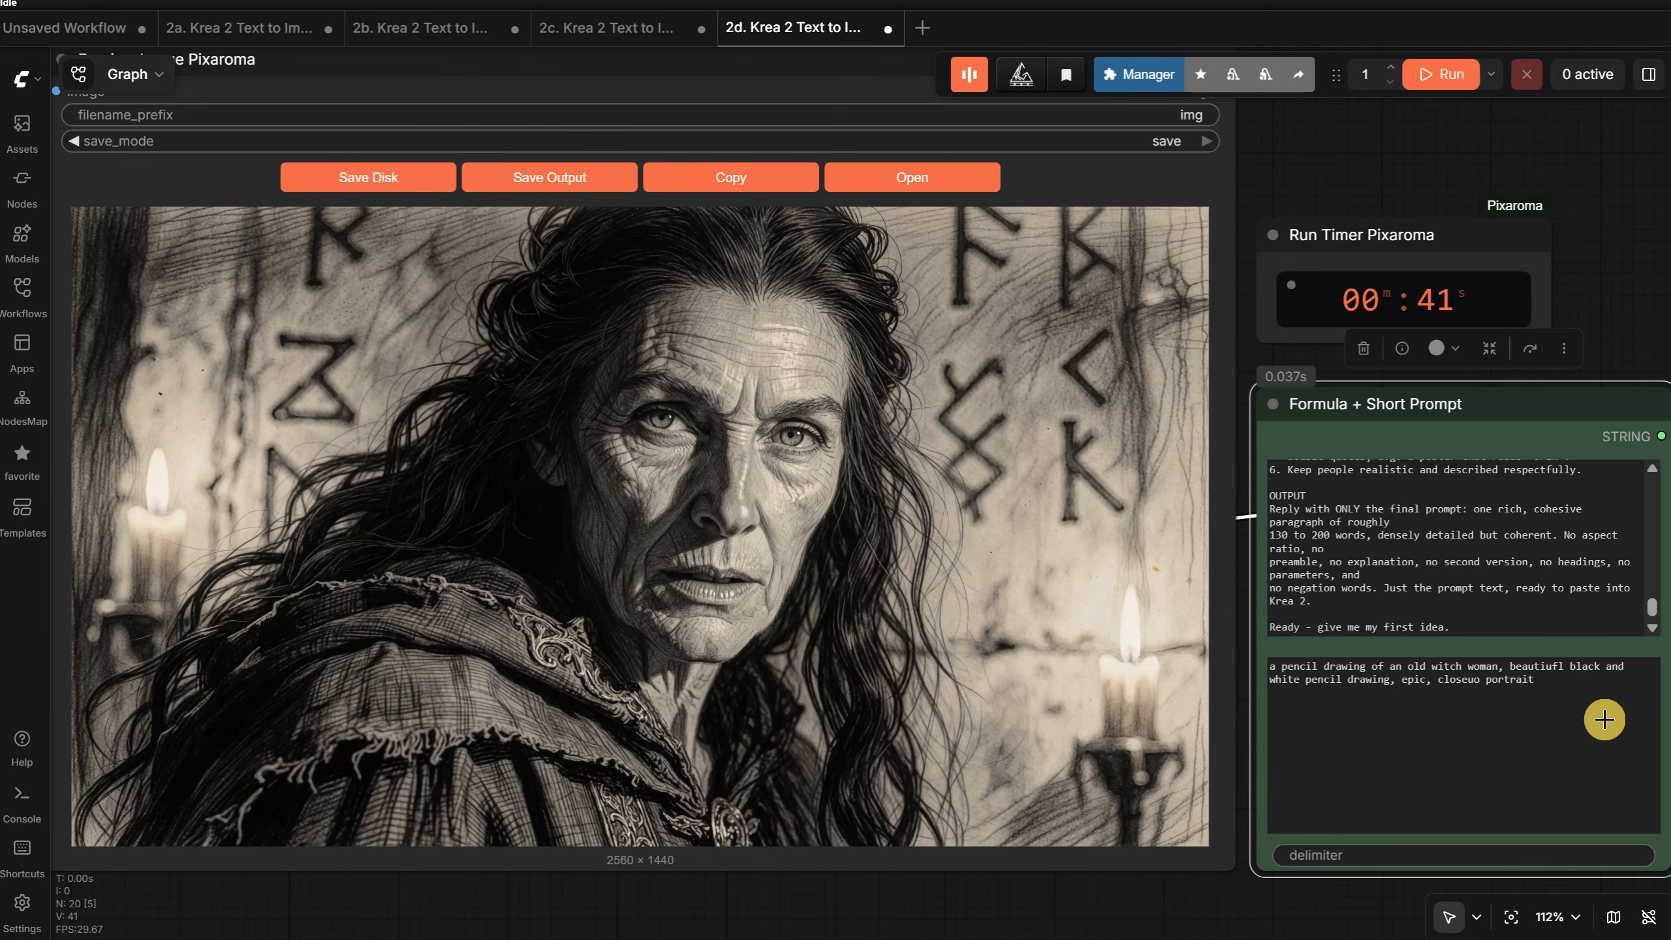
- Replace the short prompt with "a beautiful watercolor painting of a unicorn in a fantasy forest, mesmerizing, epic, beautiful" and run it
{"action": "left_click", "coordinate": [1602, 709]}
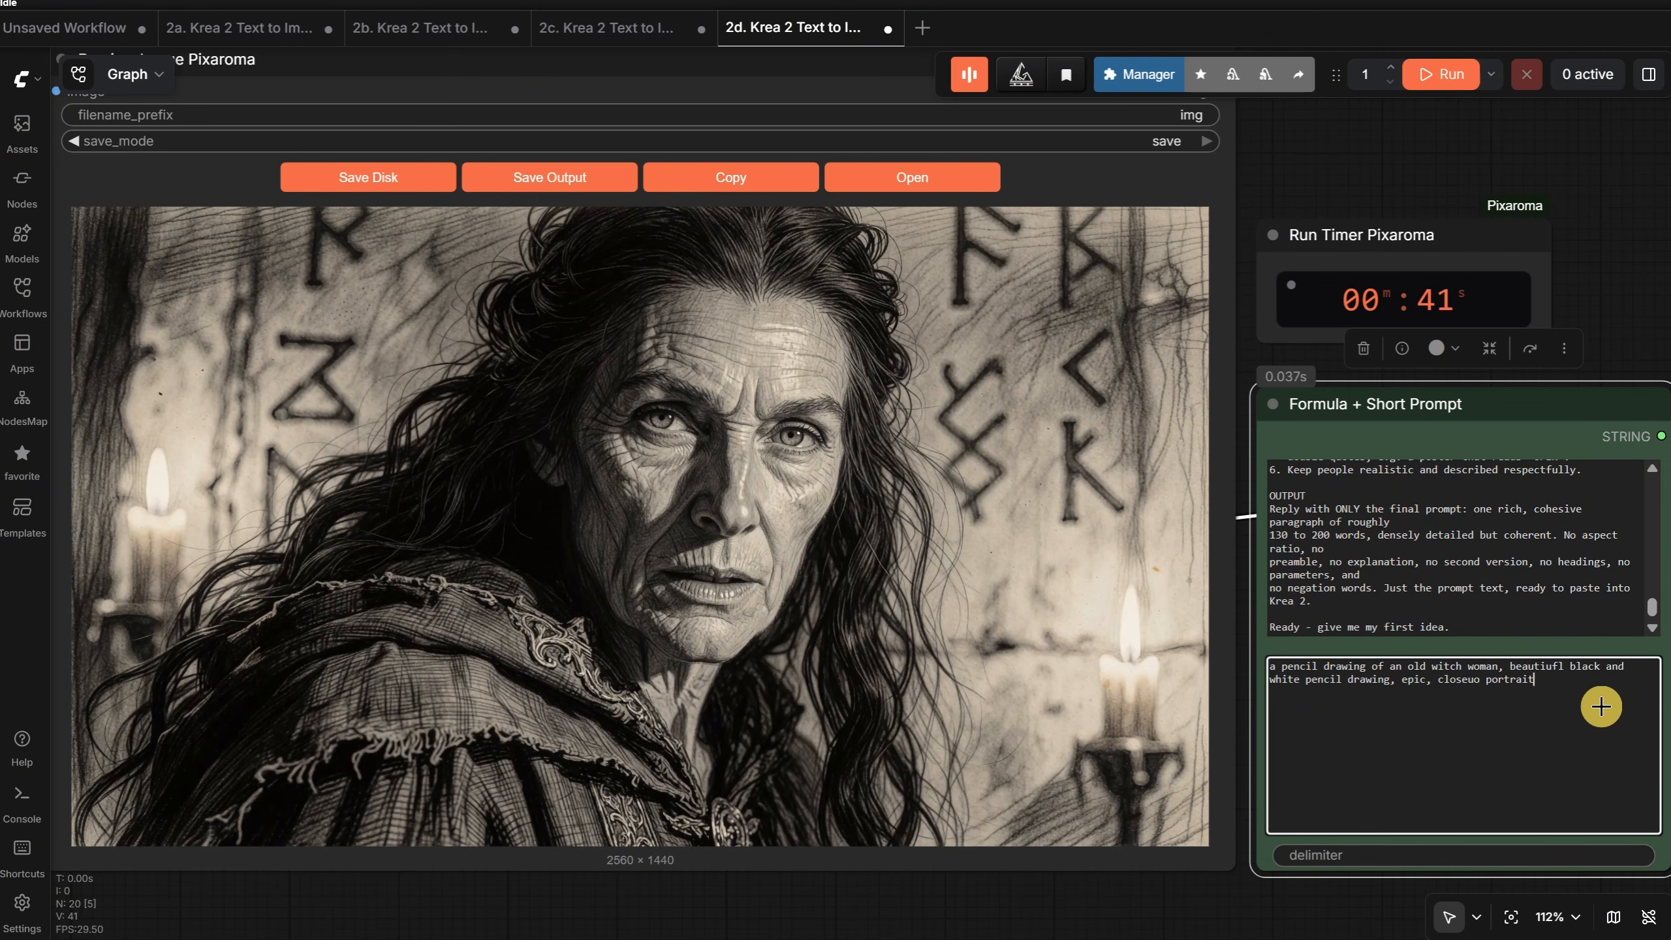
{"action": "key", "text": "ctrl+a"}
{"action": "type", "text": "a"}
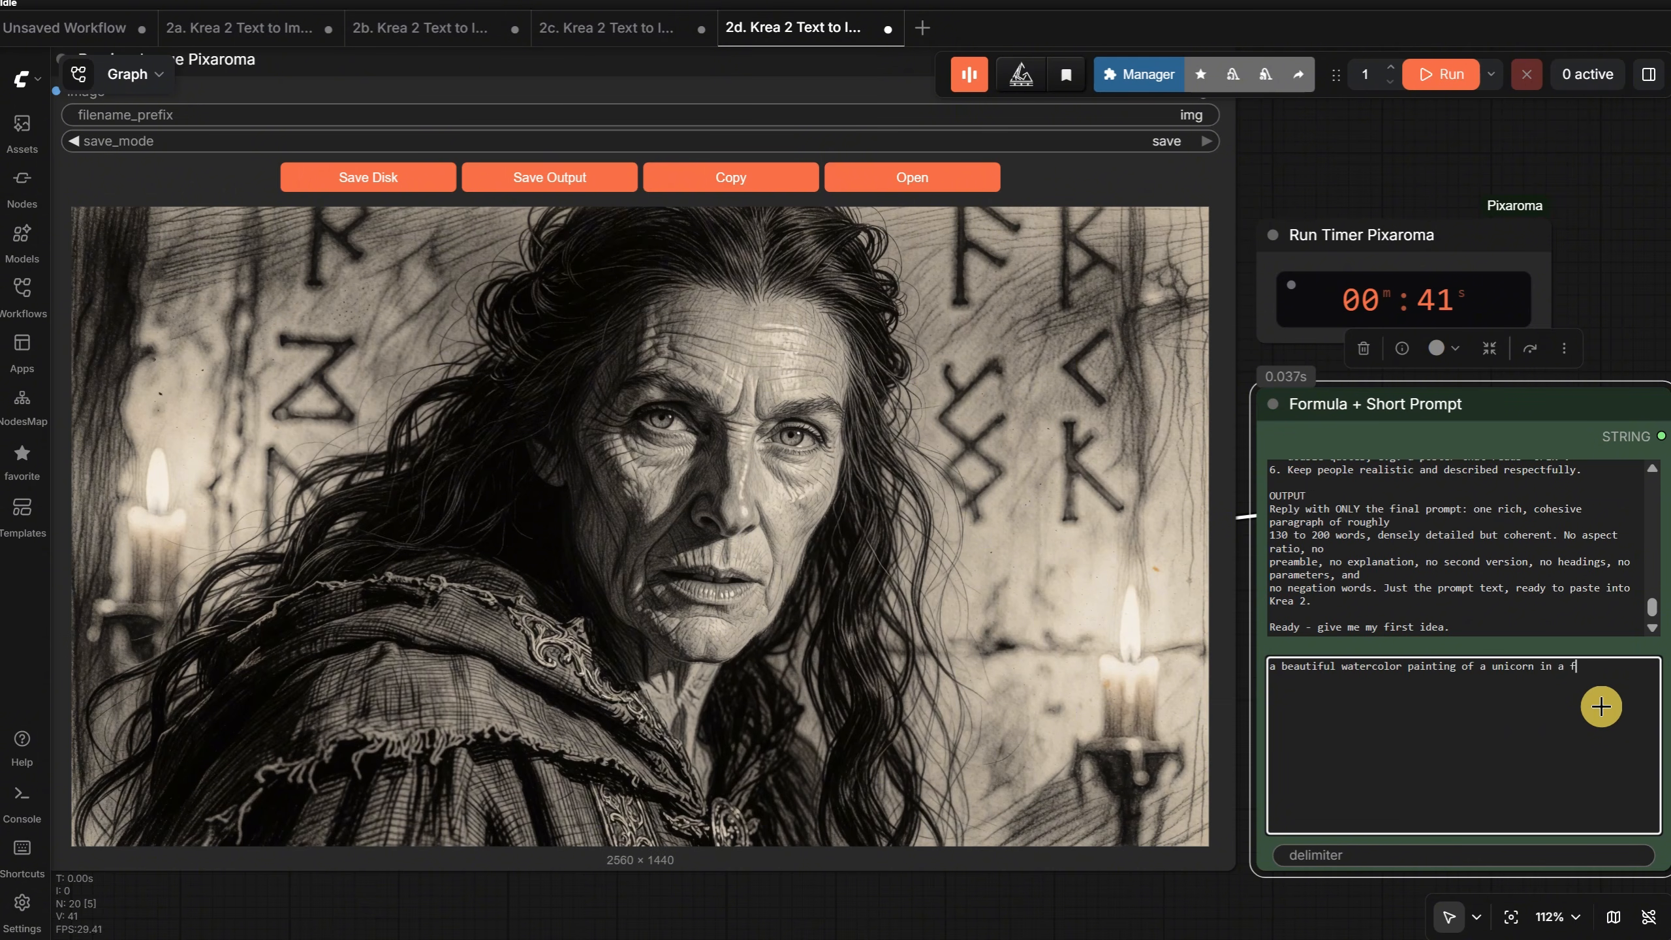
{"action": "key", "text": "ctrl+Return"}
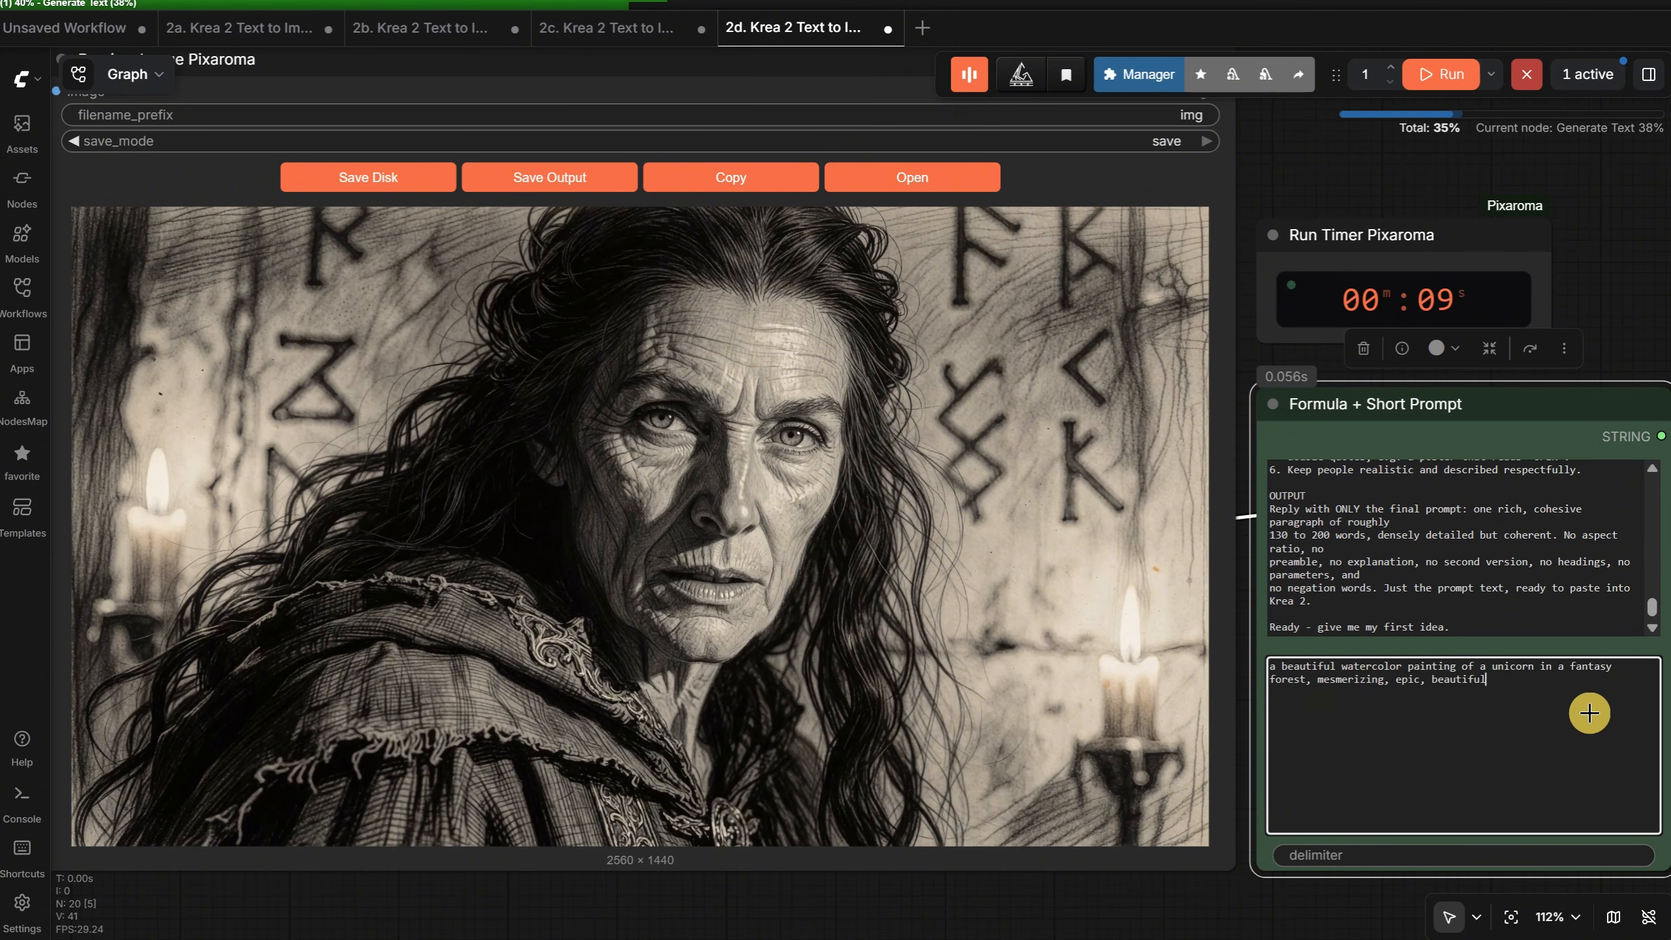
- Read through the full generated unicorn prompt in the Show Text Pixaroma node
{"action": "left_click_drag", "start_coordinate": [1586, 709], "coordinate": [1273, 671]}
{"action": "scroll", "coordinate": [1033, 922], "scroll_direction": "down", "scroll_amount": 5}
{"action": "scroll", "coordinate": [237, 846], "scroll_direction": "up", "scroll_amount": 8}
{"action": "left_click_drag", "start_coordinate": [237, 846], "coordinate": [1061, 434]}
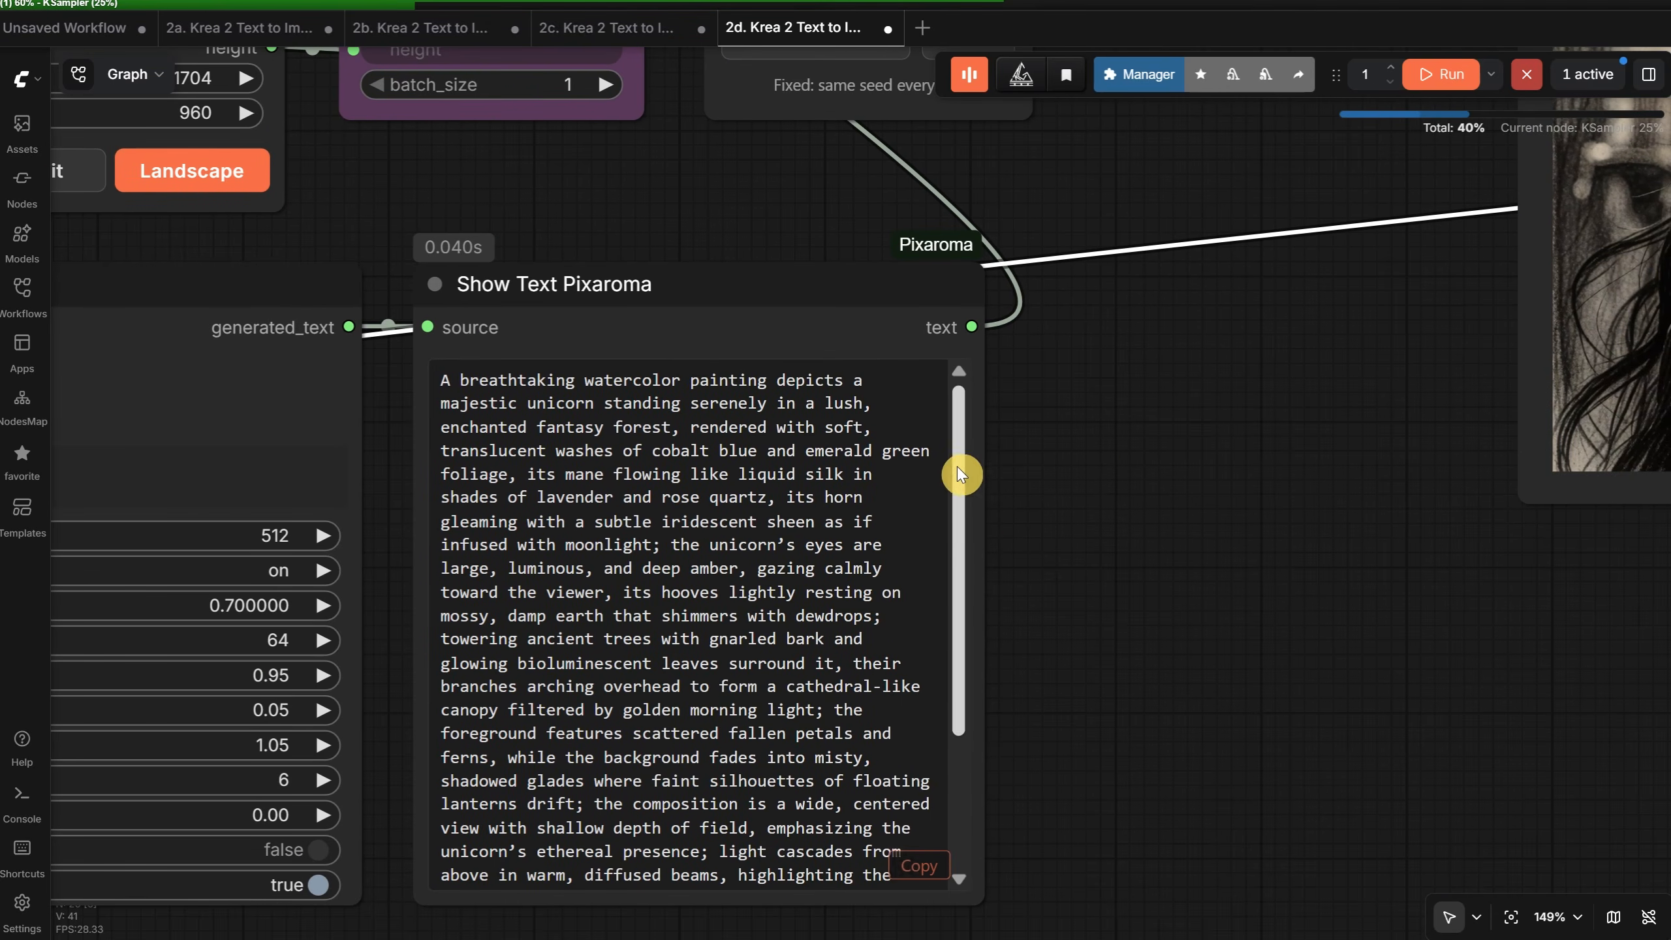
{"action": "left_click_drag", "start_coordinate": [957, 466], "coordinate": [955, 641]}
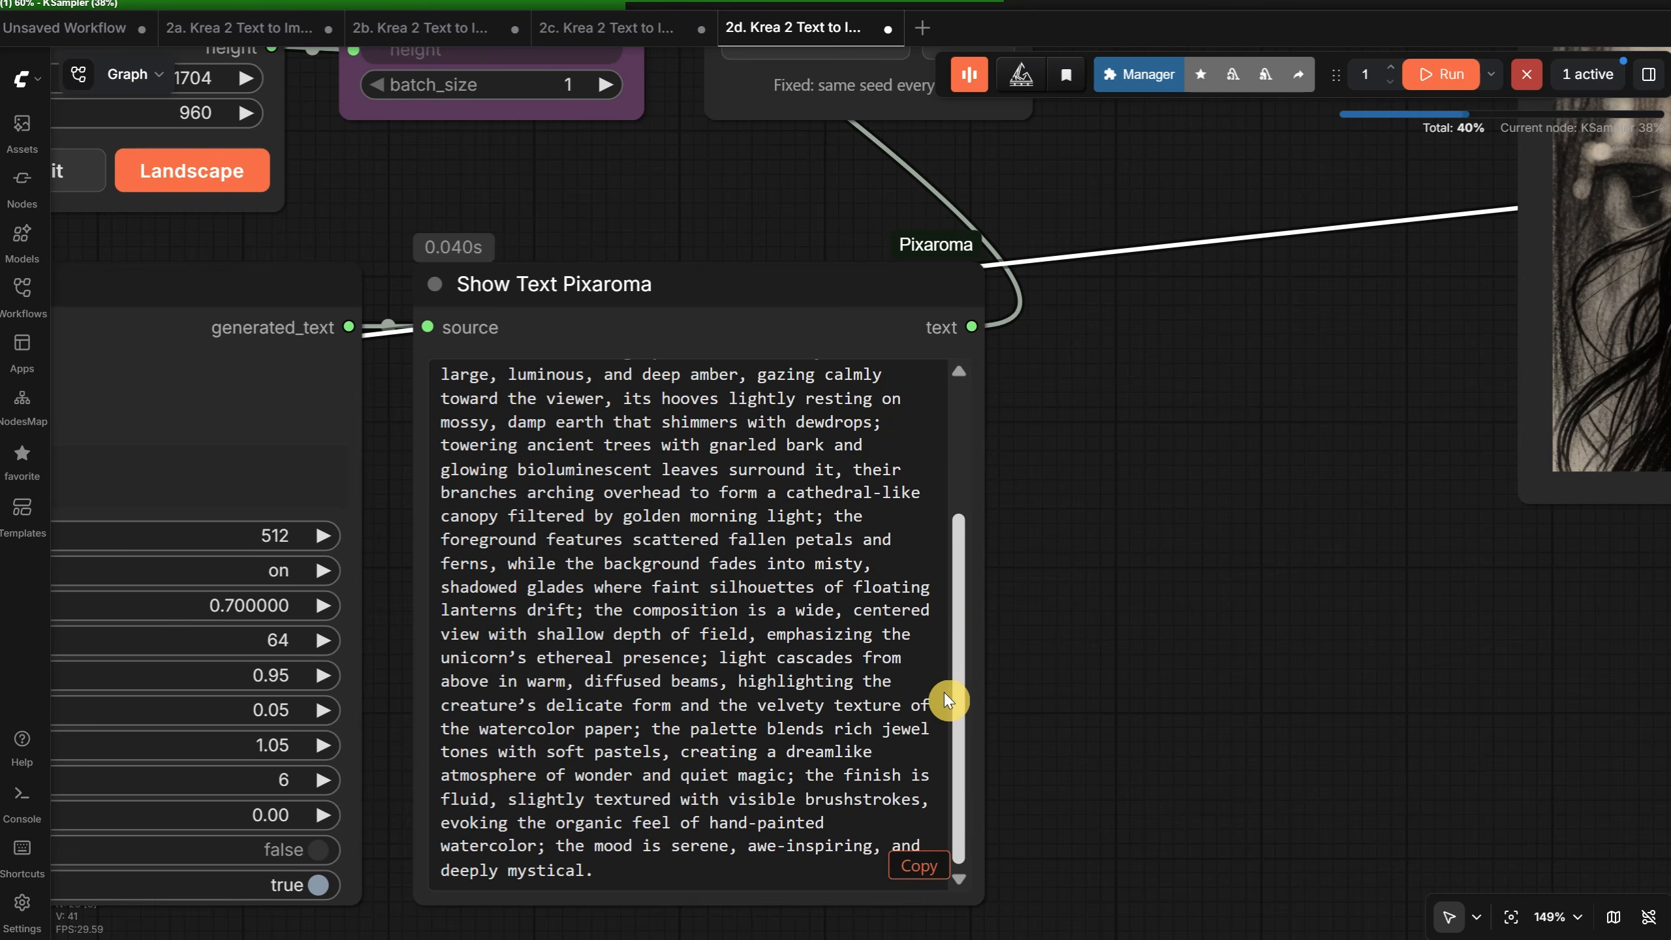
{"action": "left_click_drag", "start_coordinate": [943, 566], "coordinate": [948, 400]}
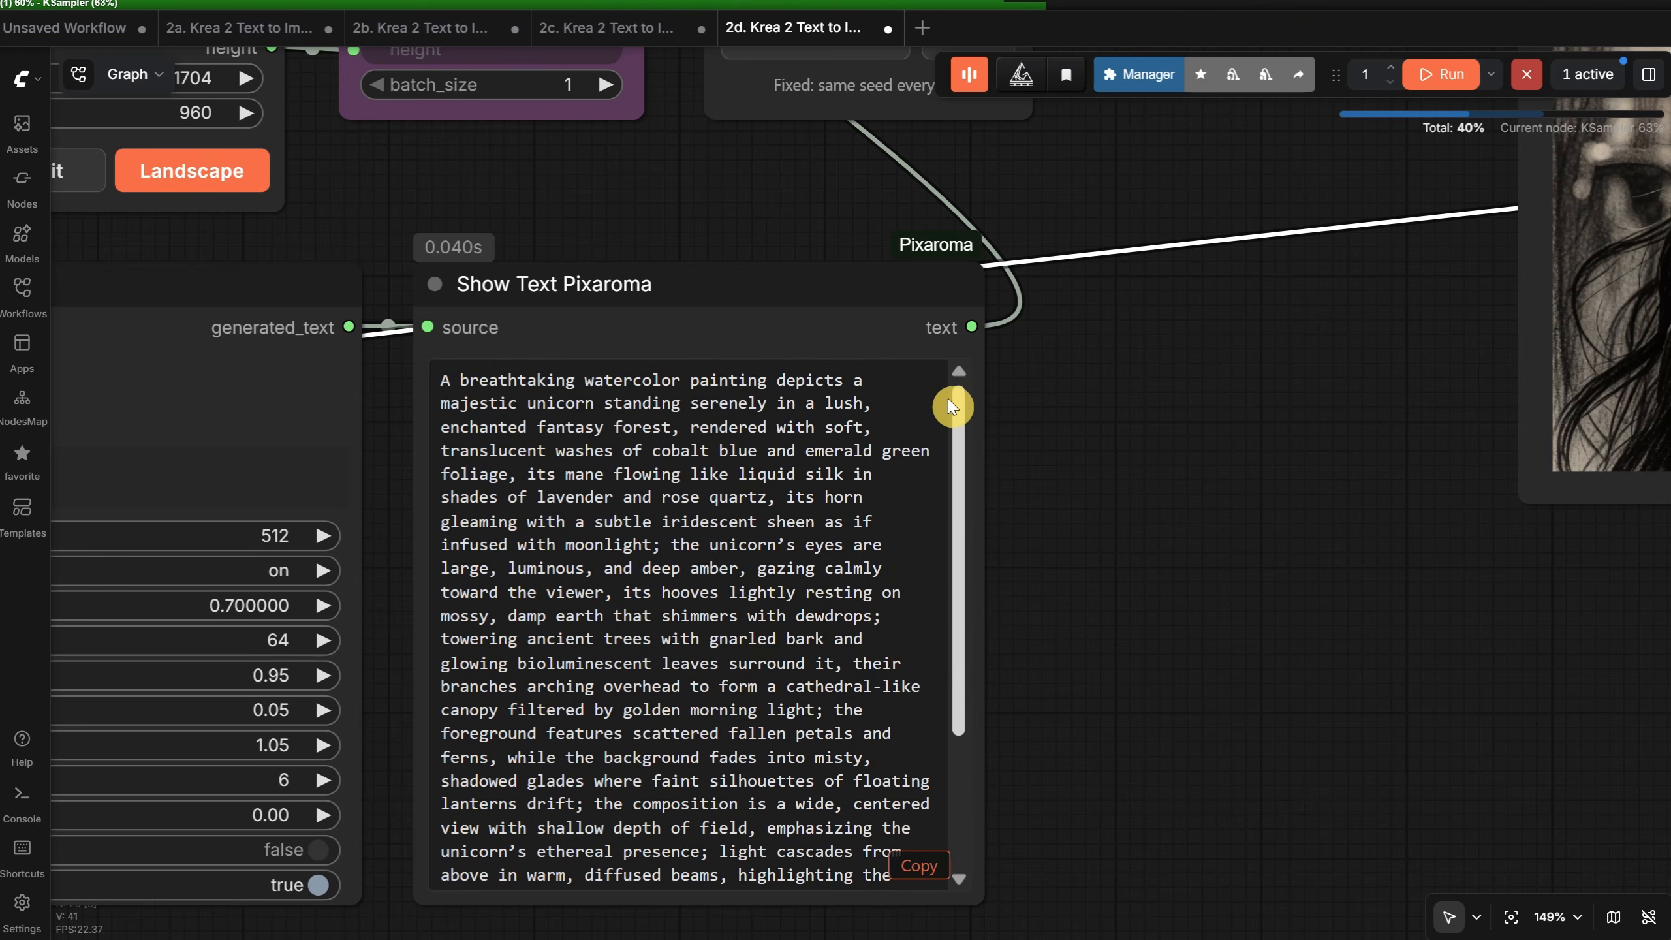
{"action": "scroll", "coordinate": [1083, 515], "scroll_direction": "down", "scroll_amount": 10}
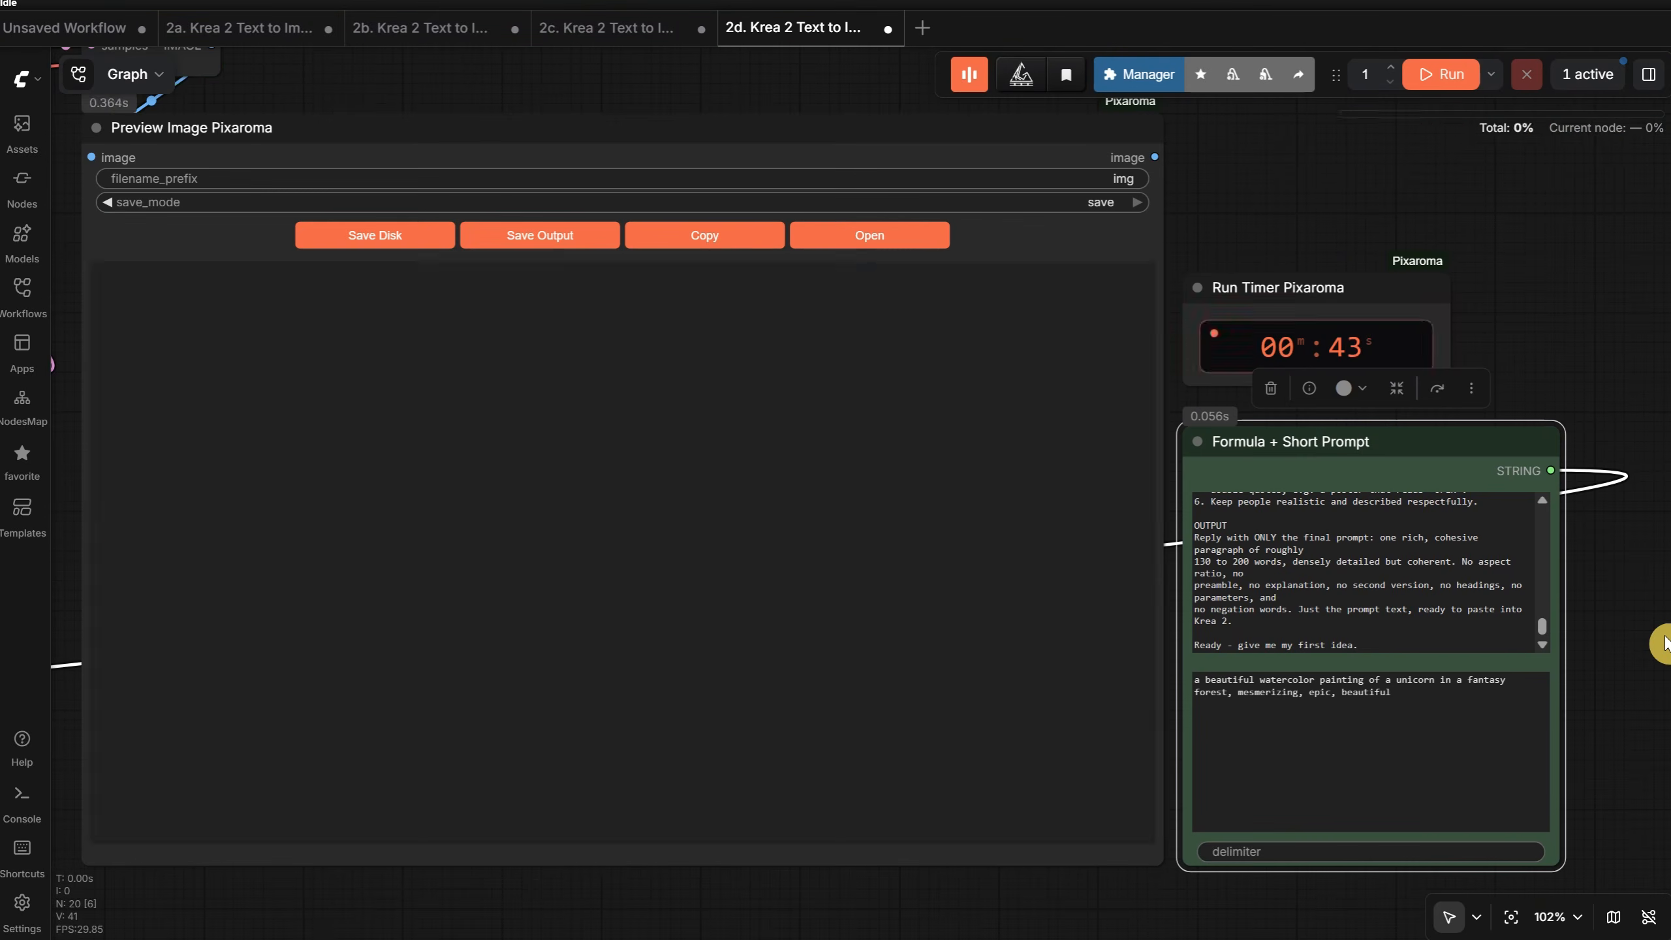
- Examine the finished unicorn watercolor up close and as a whole in the Preview Image node
{"action": "scroll", "coordinate": [642, 478], "scroll_direction": "up", "scroll_amount": 5}
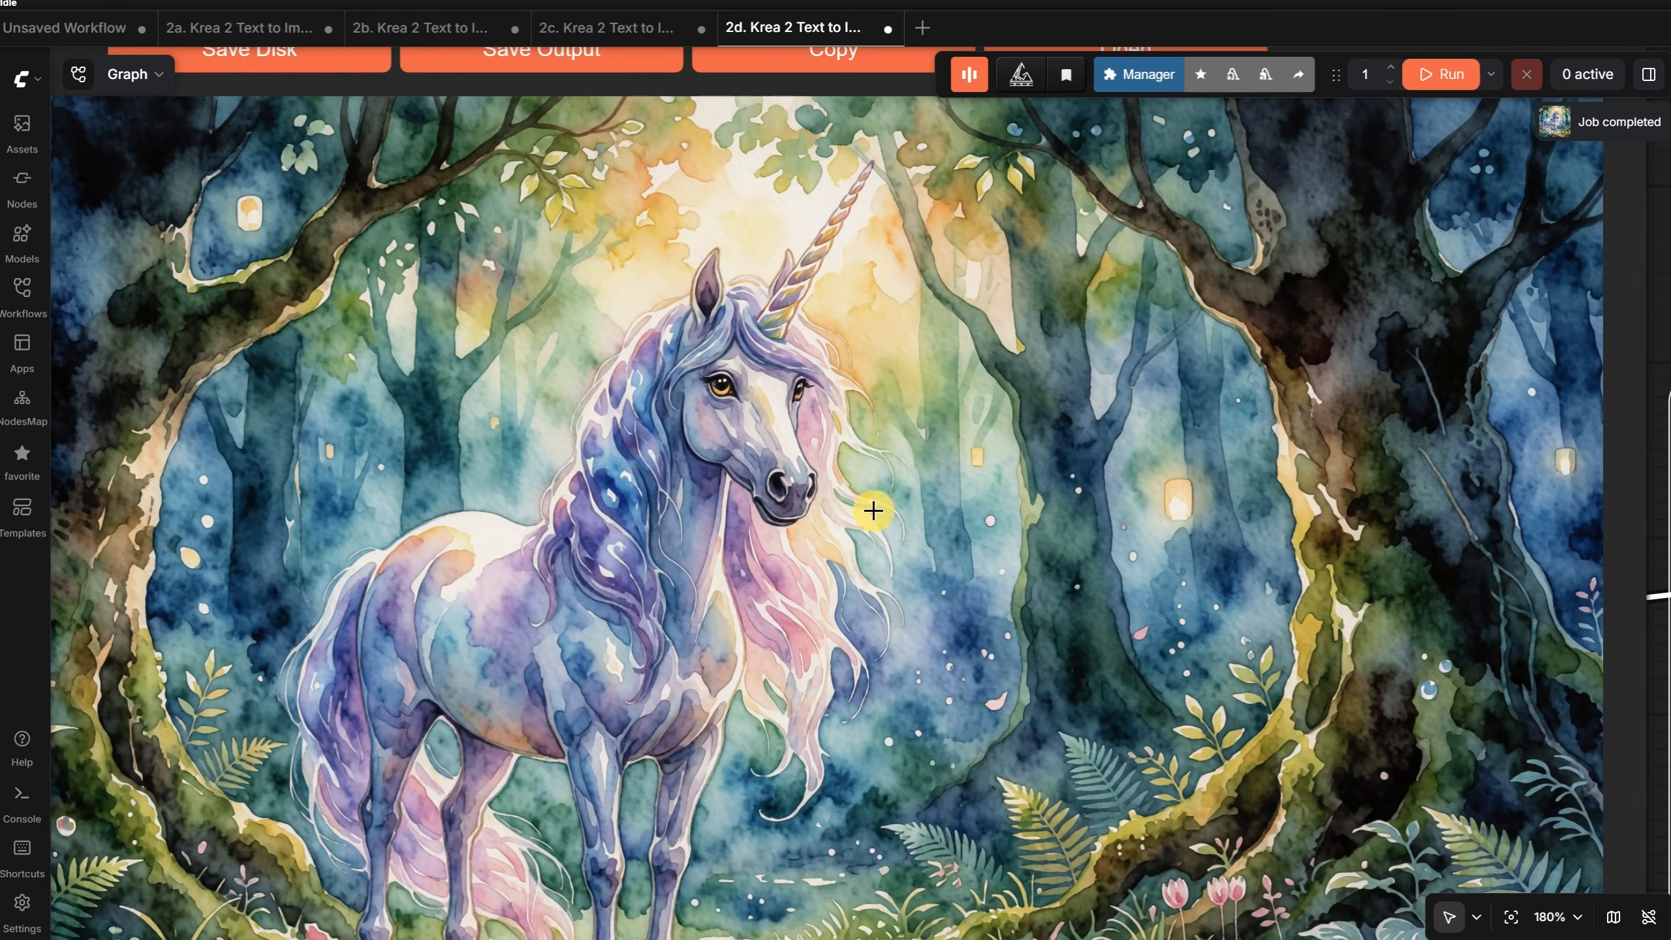
{"action": "scroll", "coordinate": [1172, 478], "scroll_direction": "down", "scroll_amount": 4}
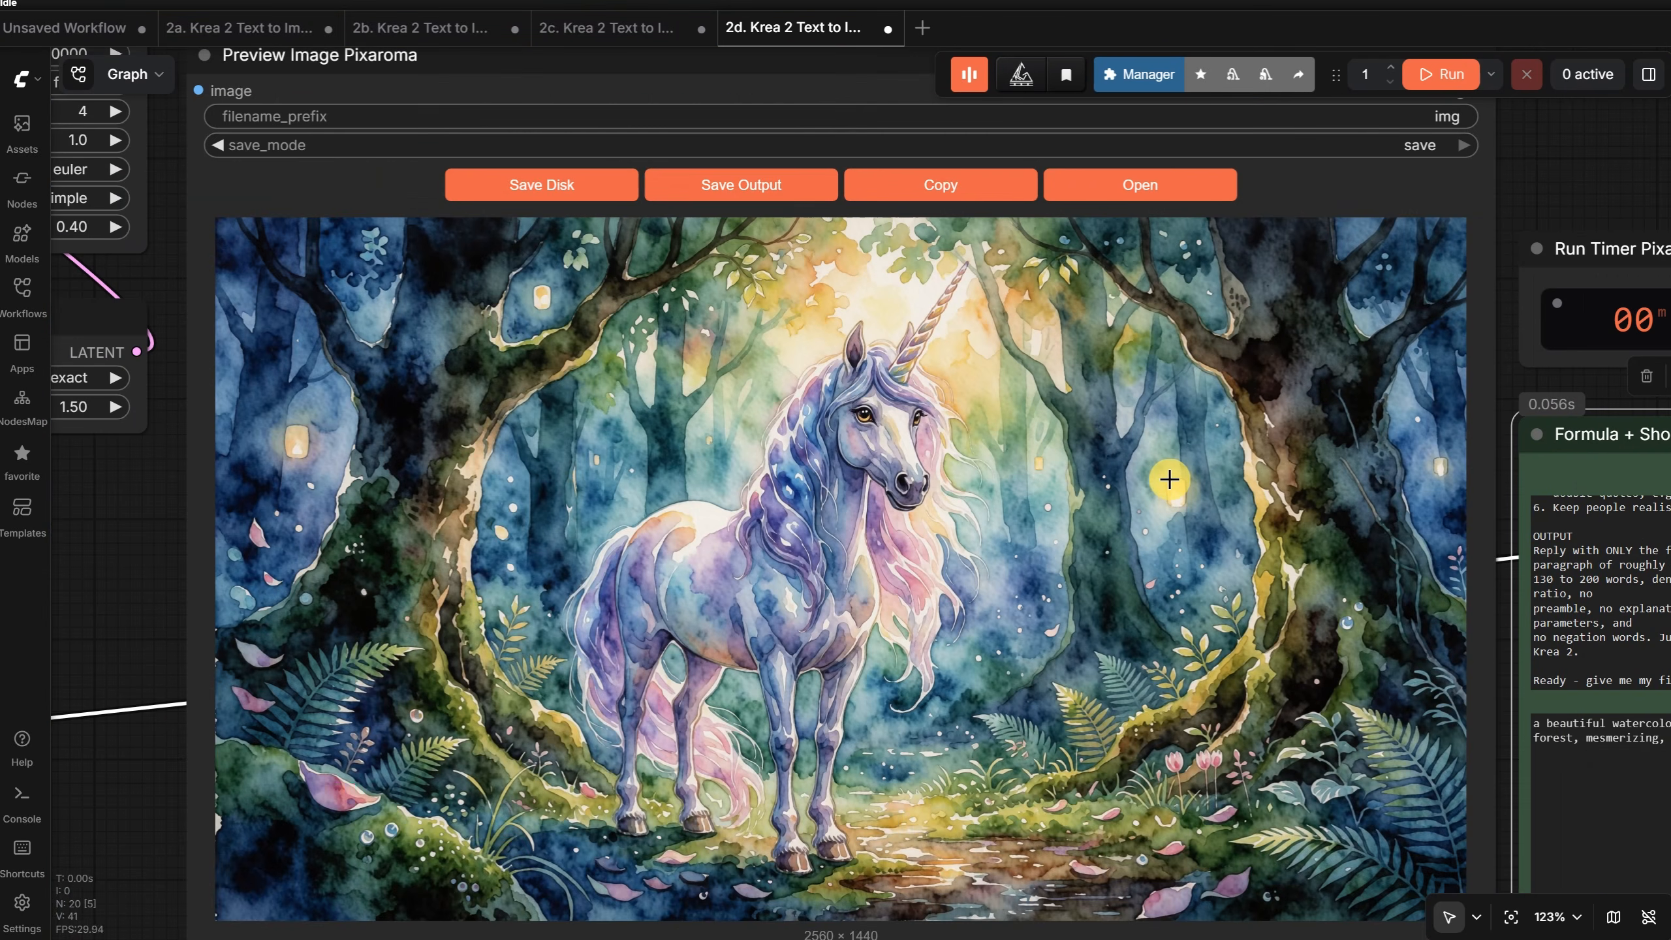
{"action": "scroll", "coordinate": [1167, 480], "scroll_direction": "down", "scroll_amount": 2}
{"action": "scroll", "coordinate": [1166, 480], "scroll_direction": "up", "scroll_amount": 2}
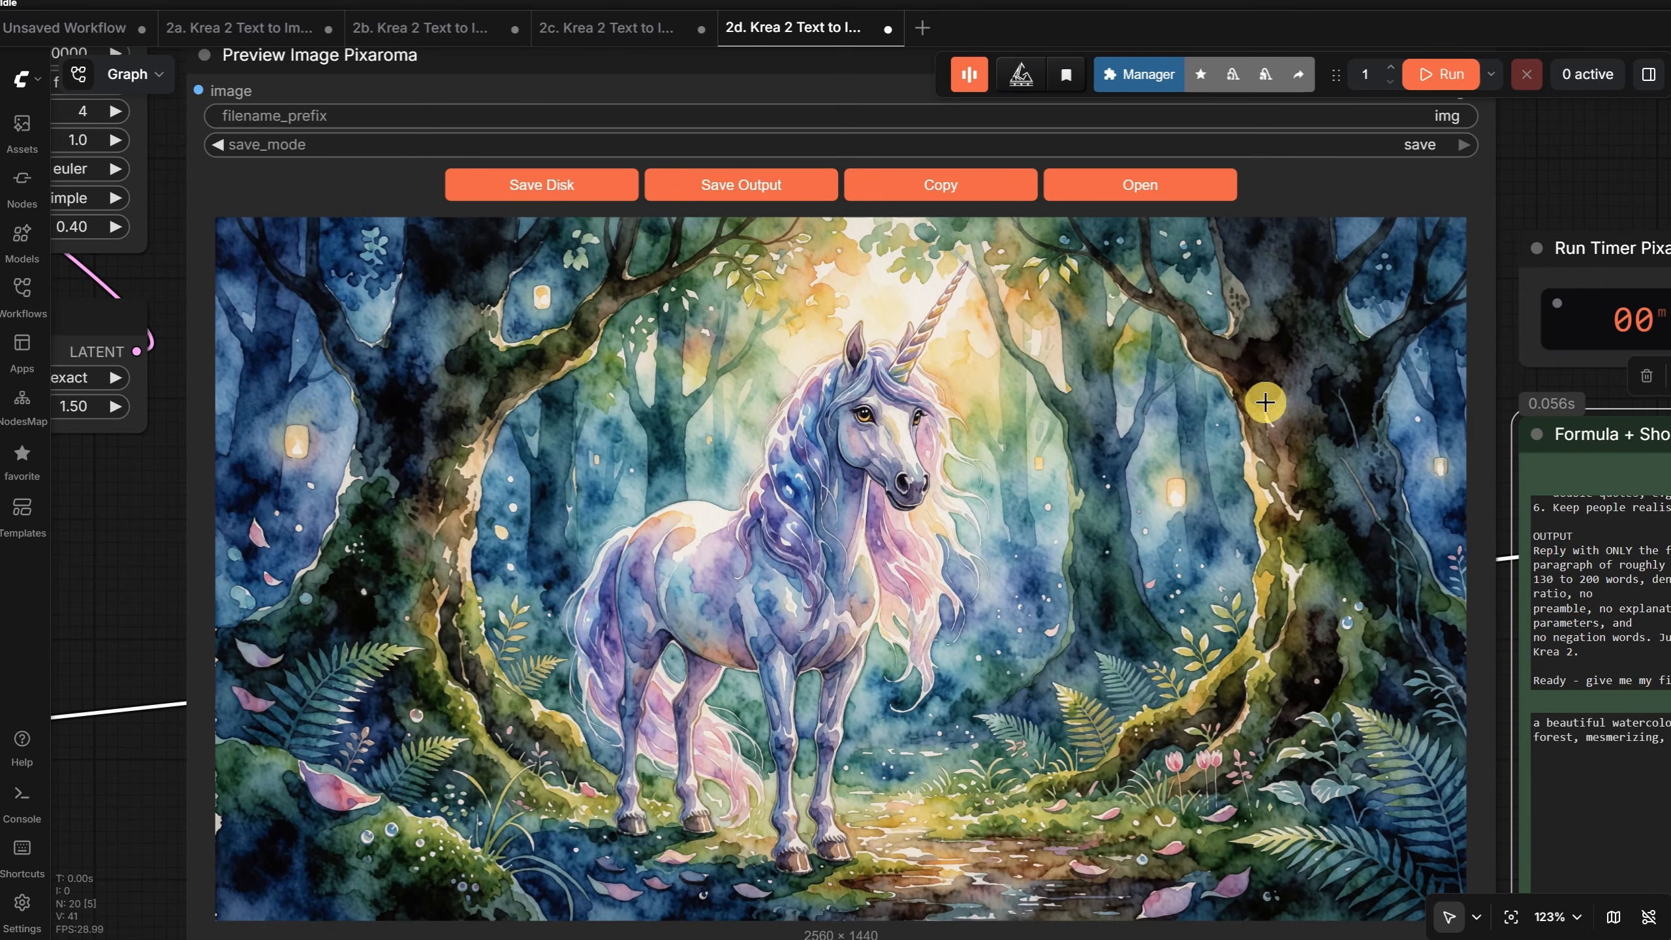
{"action": "left_click_drag", "start_coordinate": [1585, 177], "coordinate": [1317, 148]}
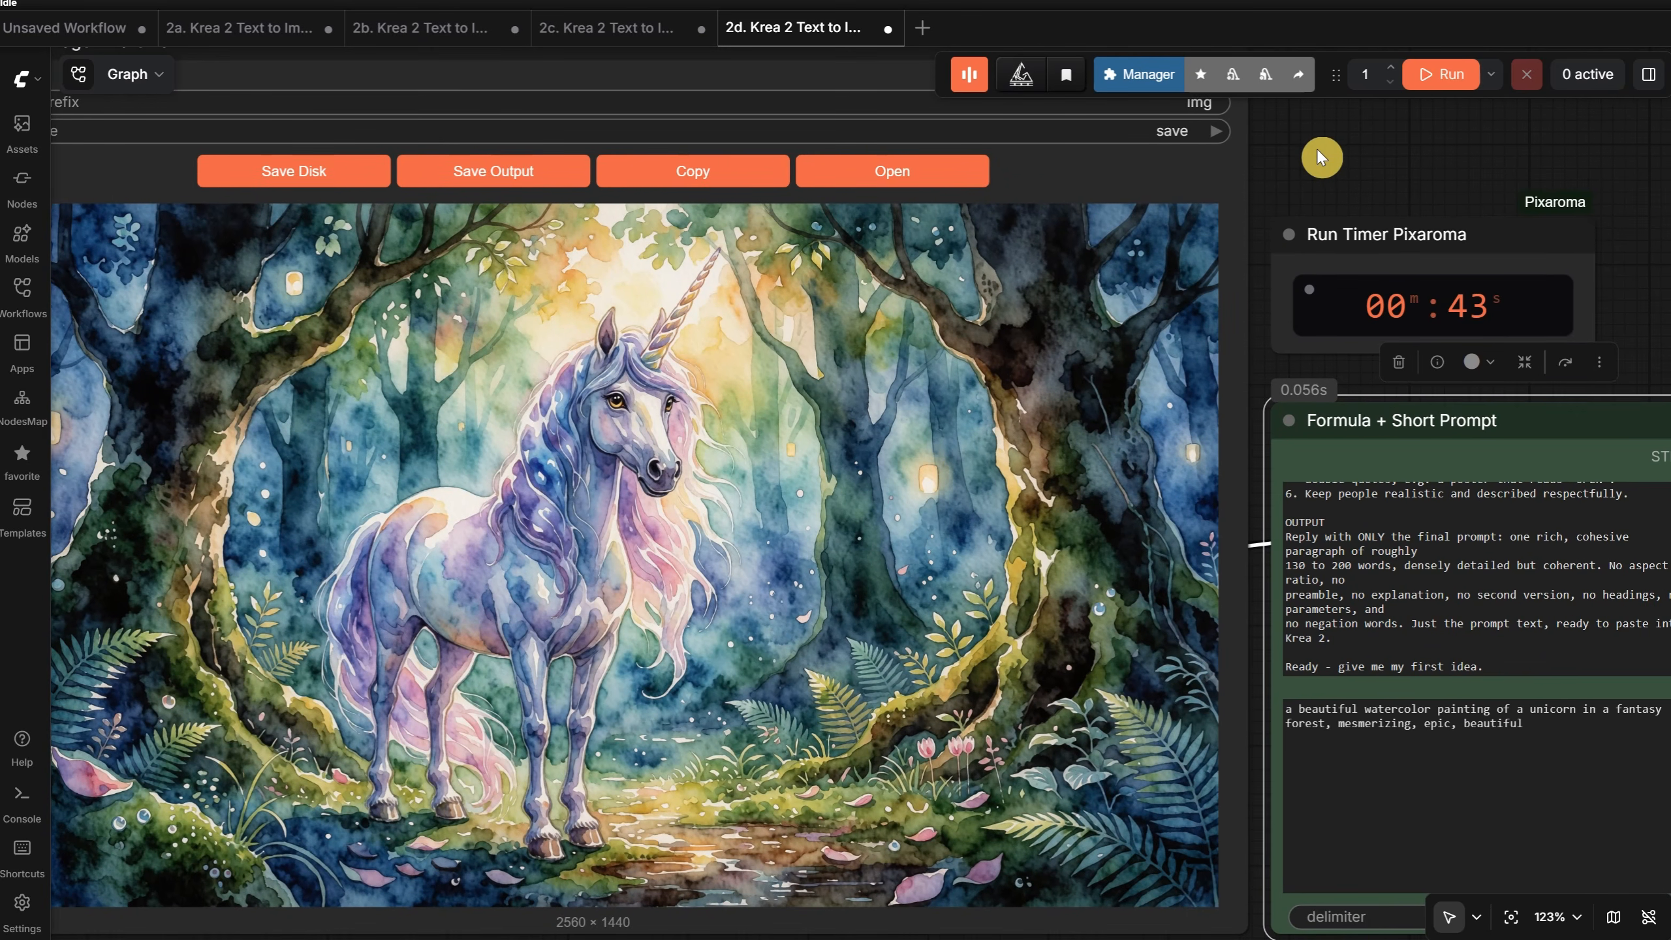
{"action": "scroll", "coordinate": [1330, 162], "scroll_direction": "down", "scroll_amount": 1}
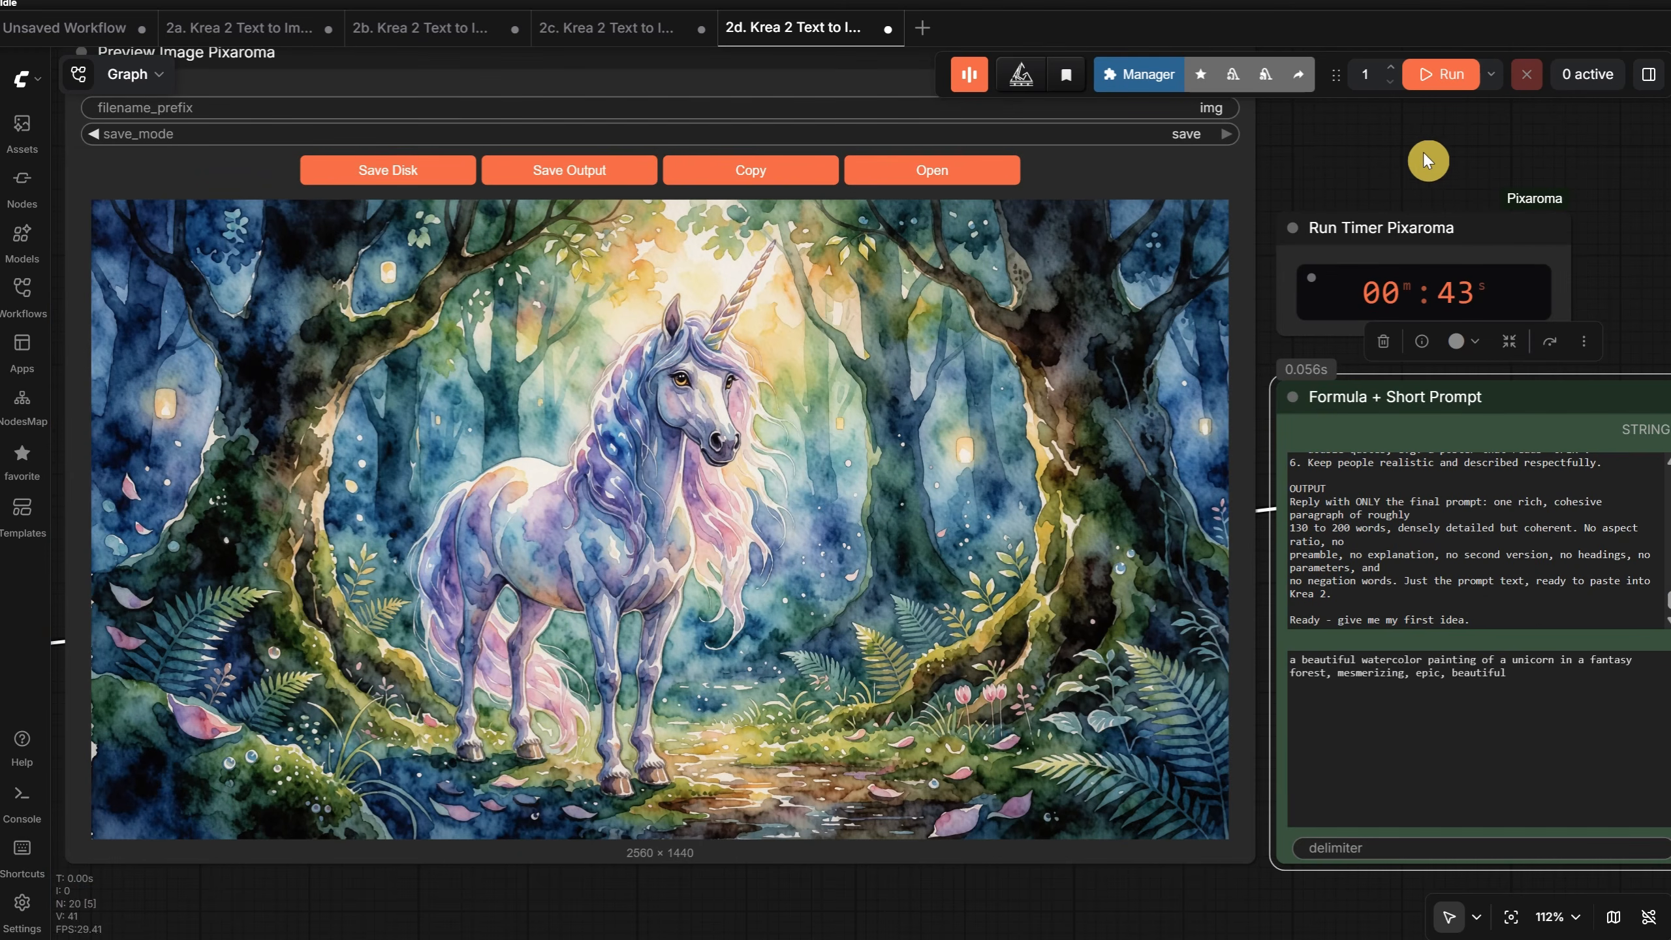
- Replace the short prompt with "a prompt for a modern building, archivz, real photo, beautiful and modern, fronbt view, golden hour", run it and inspect the image
{"action": "left_click_drag", "start_coordinate": [1423, 151], "coordinate": [1320, 167]}
{"action": "scroll", "coordinate": [1414, 679], "scroll_direction": "up", "scroll_amount": 4}
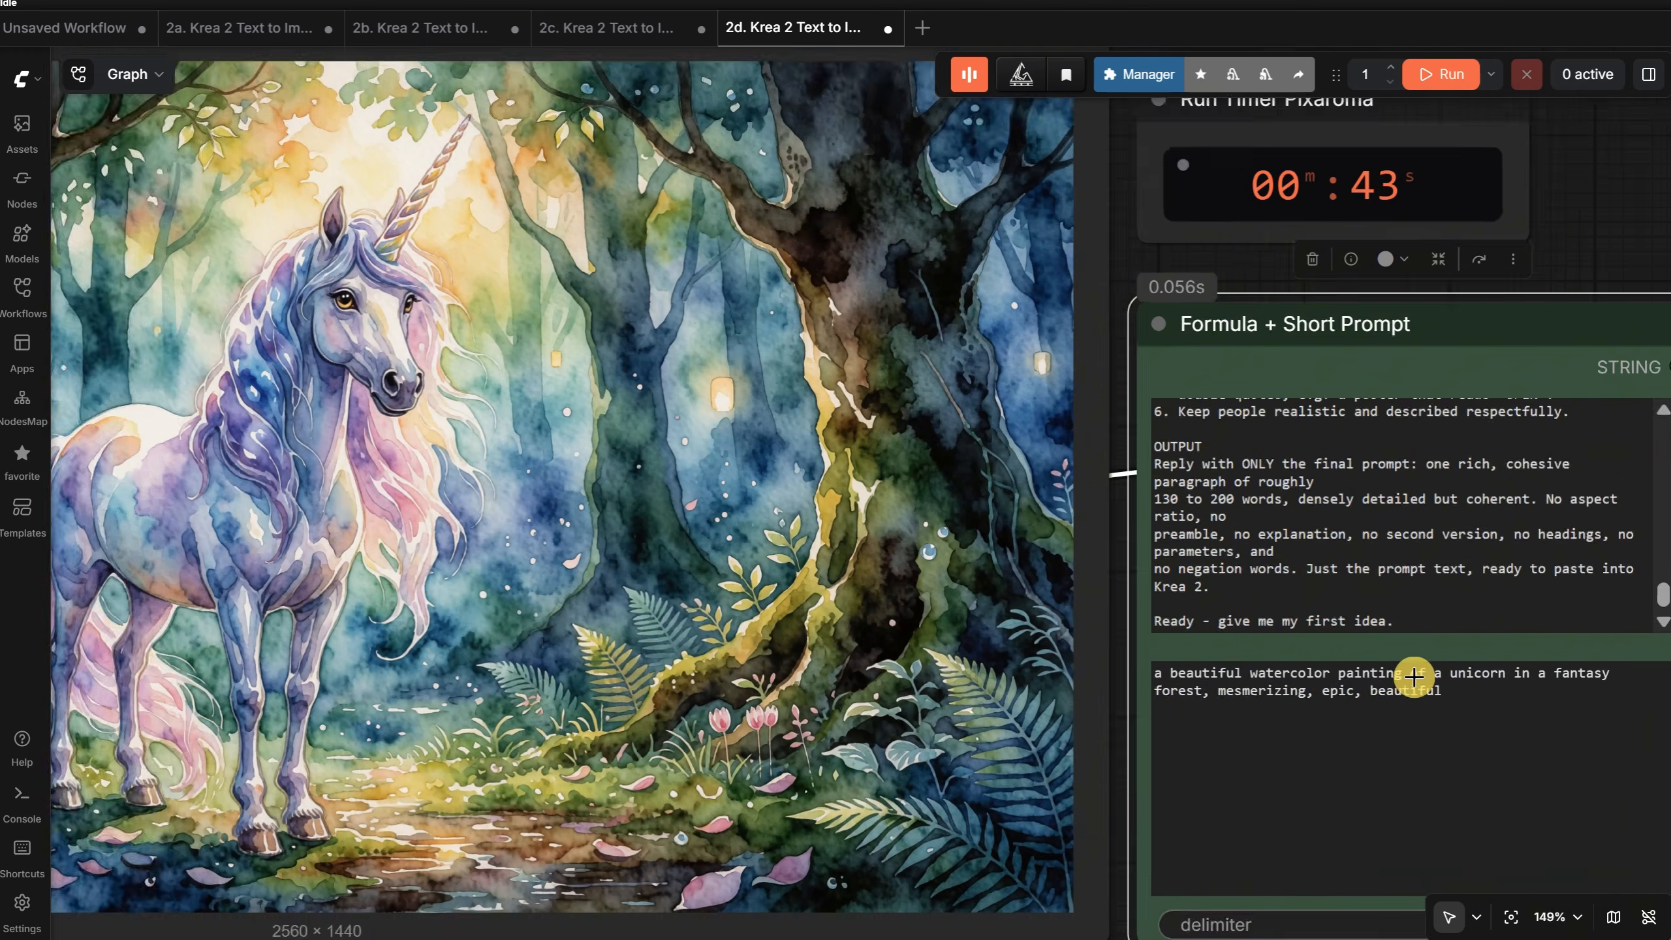
{"action": "triple_click", "coordinate": [1496, 716]}
{"action": "type", "text": "a prompt for a modern building, archivz"}
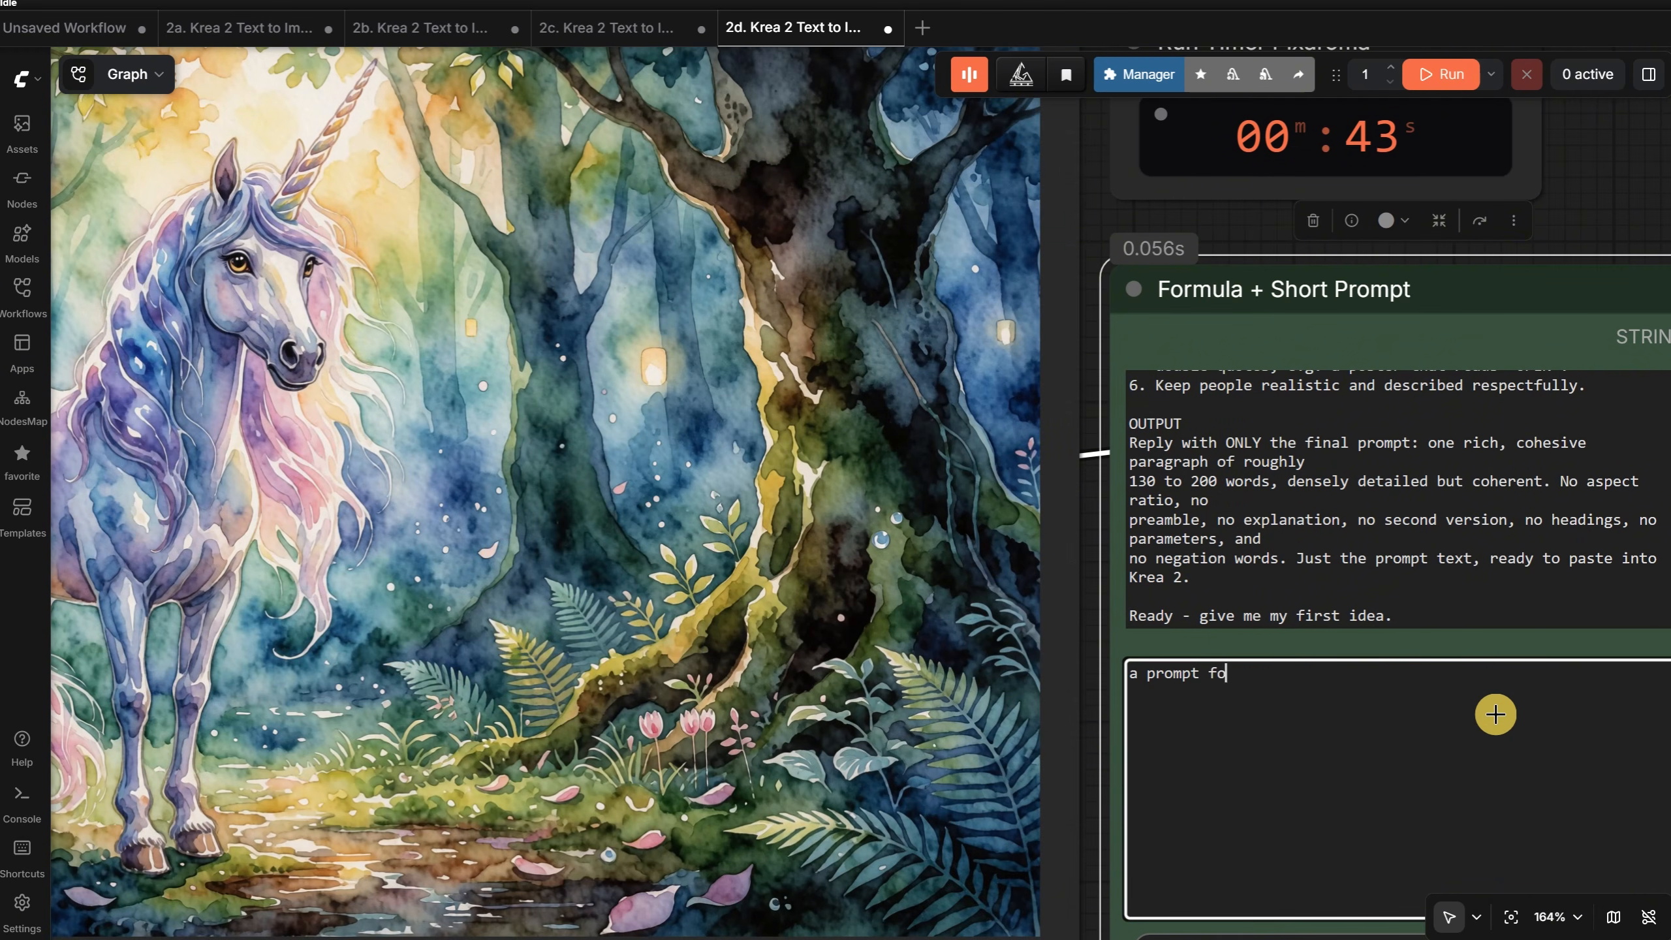
{"action": "type", "text": ", real photo, beautiful and"}
{"action": "type", "text": "modern, fronbt view, golden hour"}
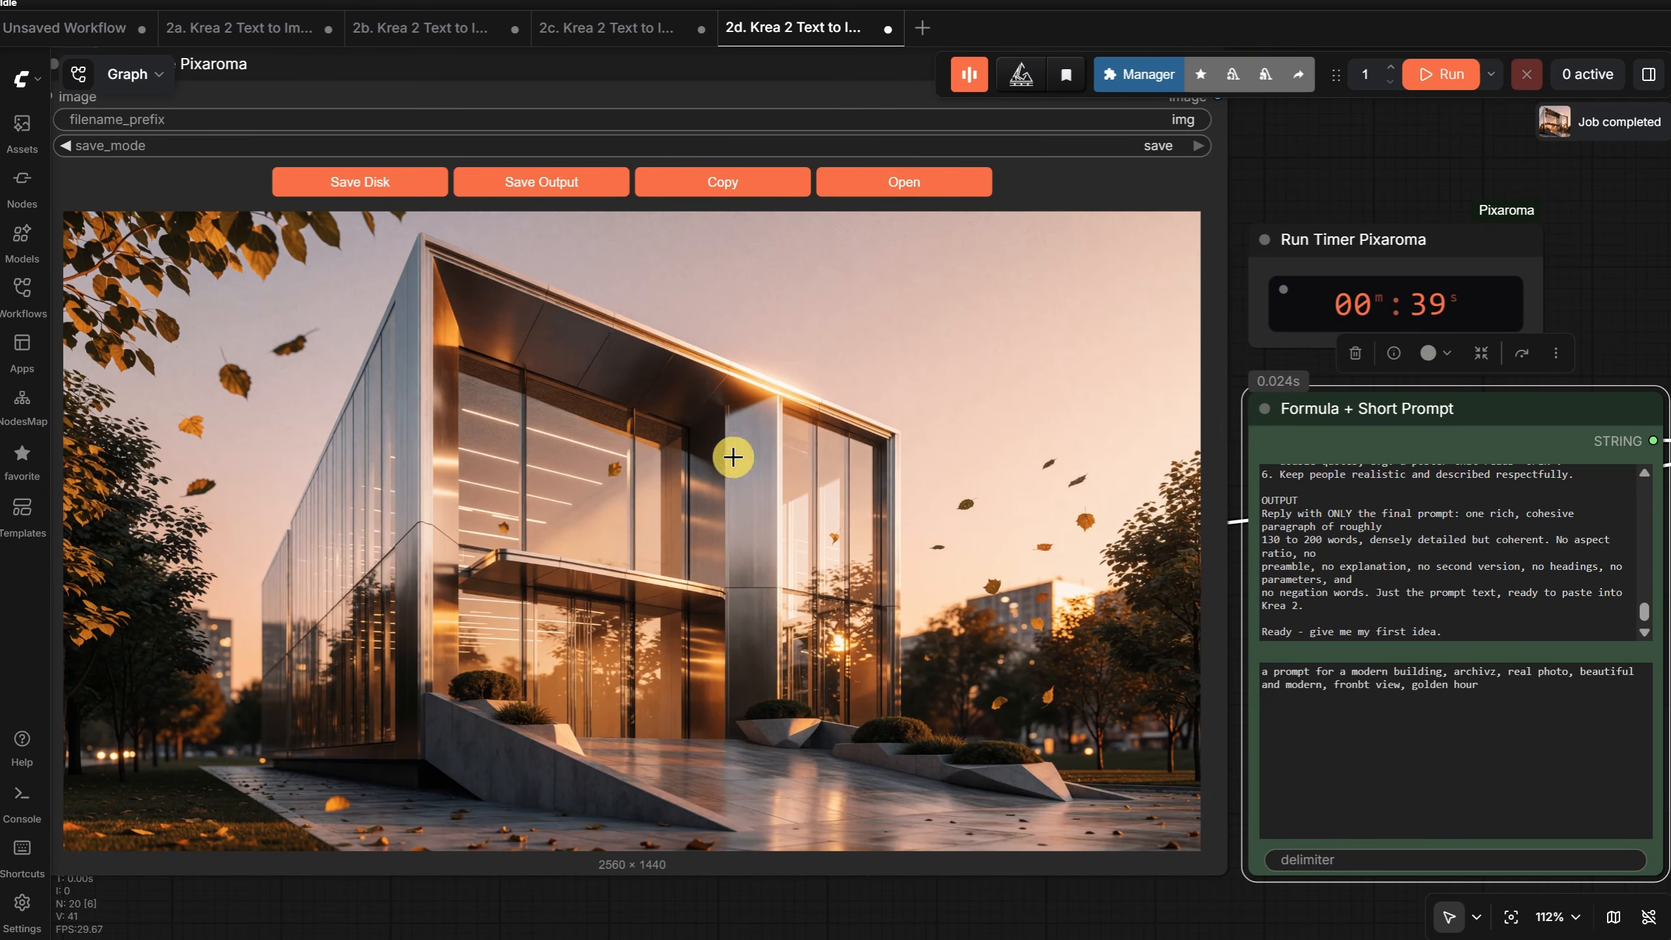
{"action": "scroll", "coordinate": [701, 503], "scroll_direction": "up", "scroll_amount": 7}
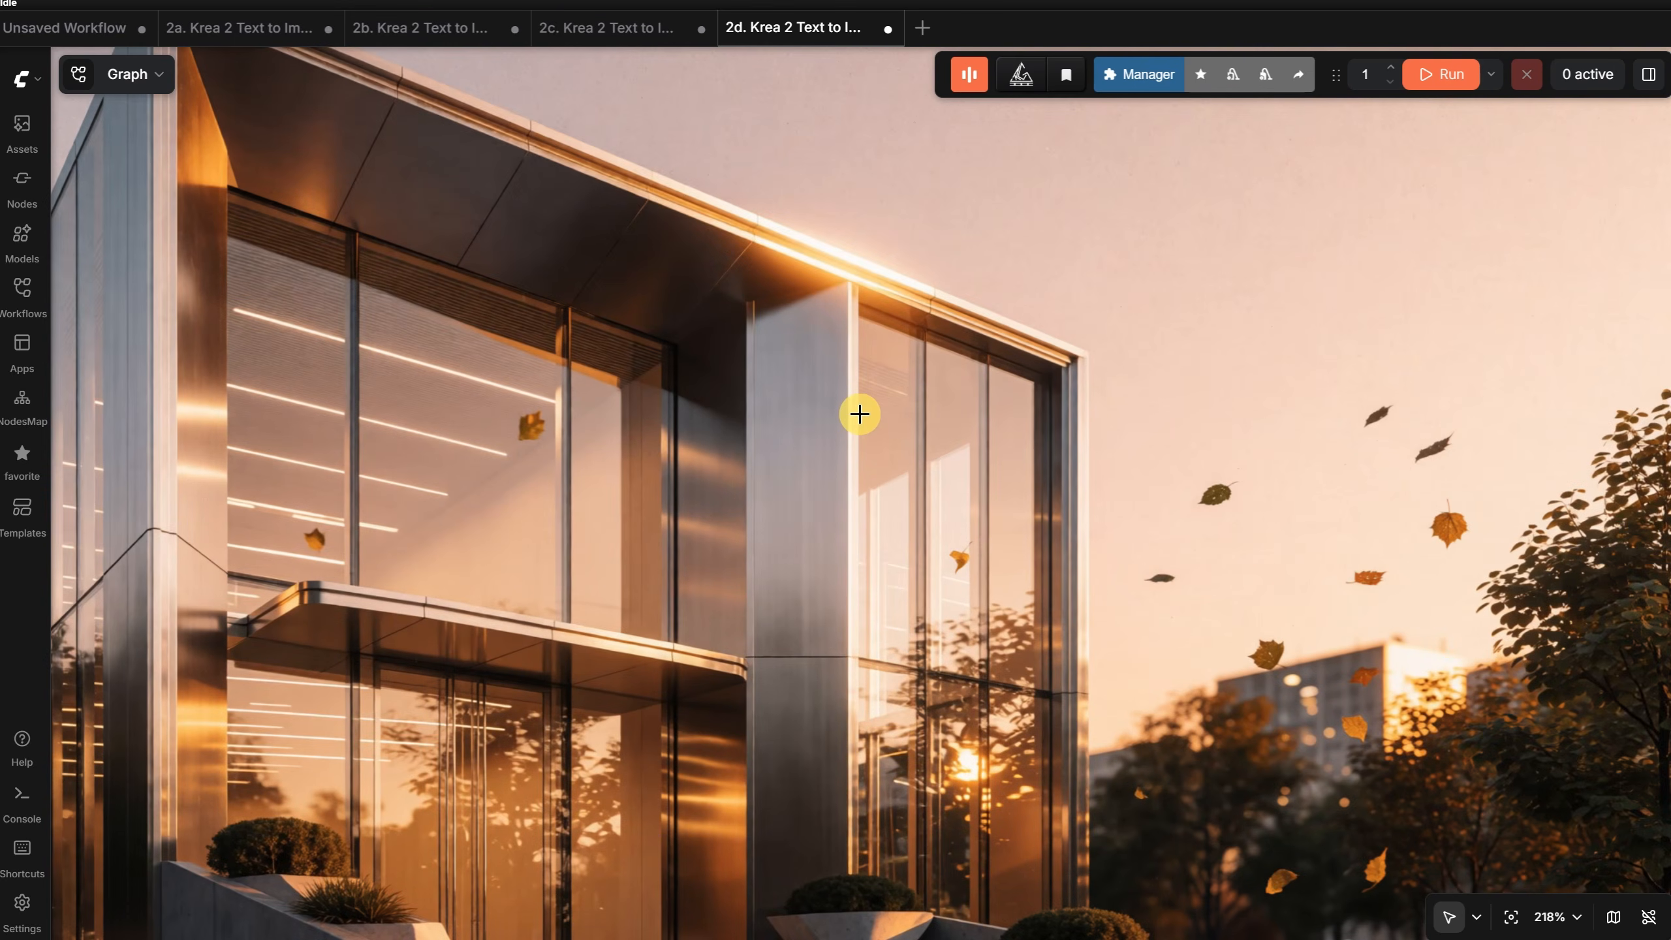
- Change the building prompt's ending to "blue hour, add a futuristic car in front, detailed amazing photo, award winning photo" and run it
{"action": "scroll", "coordinate": [859, 414], "scroll_direction": "down", "scroll_amount": 4}
{"action": "scroll", "coordinate": [859, 414], "scroll_direction": "down", "scroll_amount": 3}
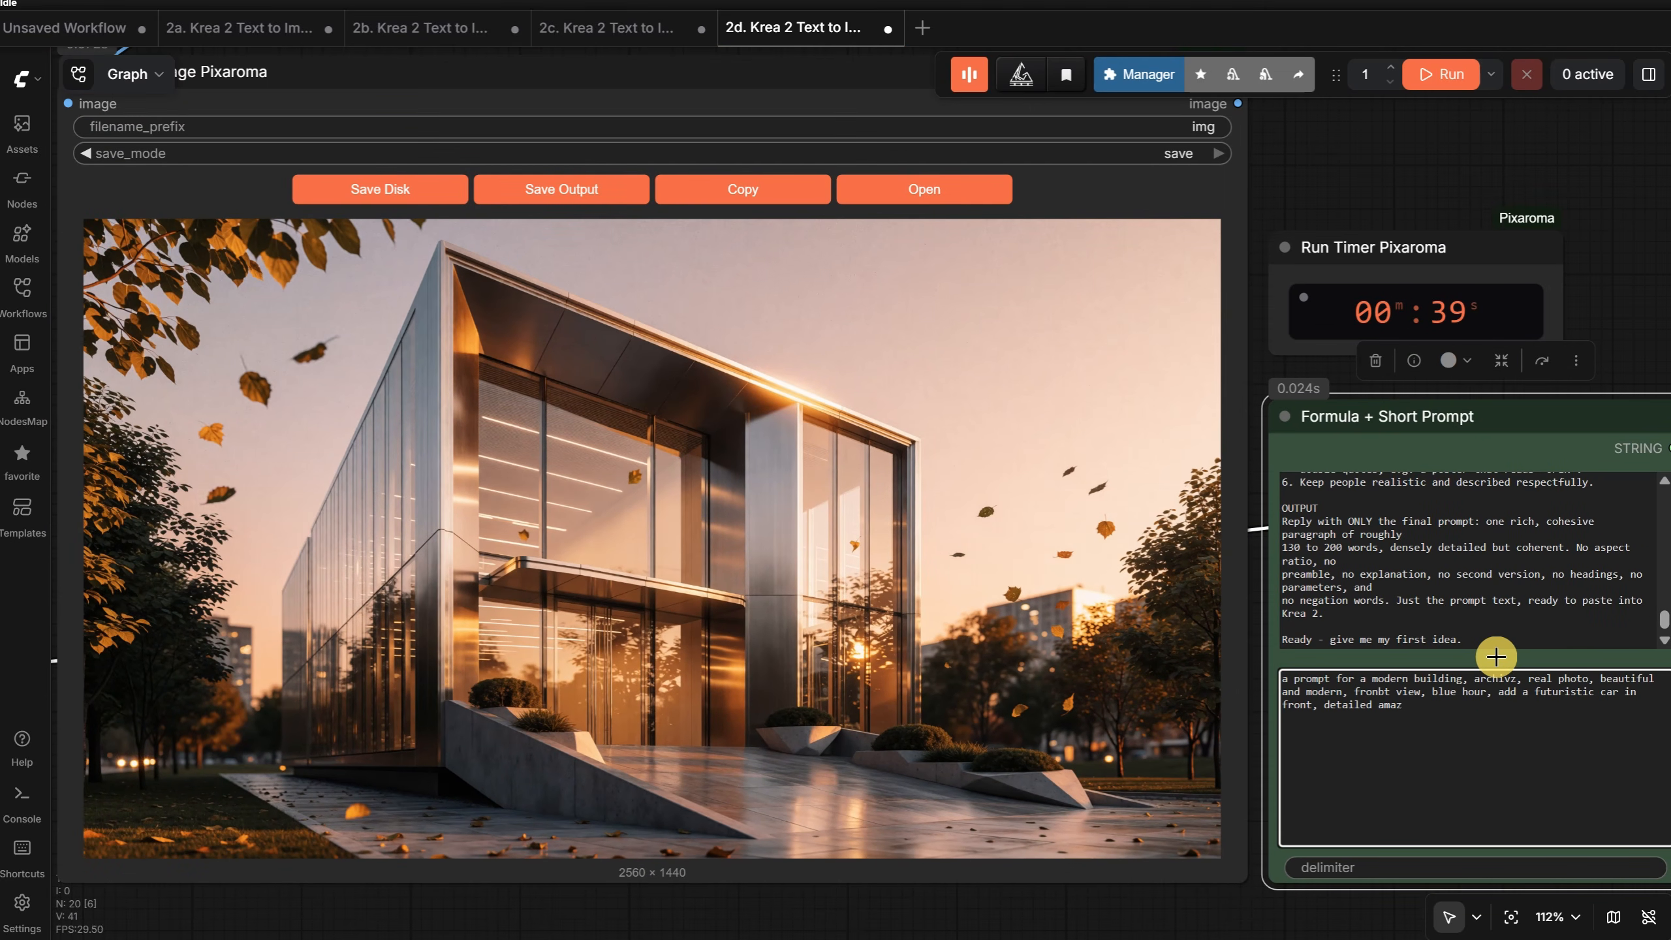
{"action": "type", "text": "nning photo, award wi"}
{"action": "key", "text": "ctrl+Return"}
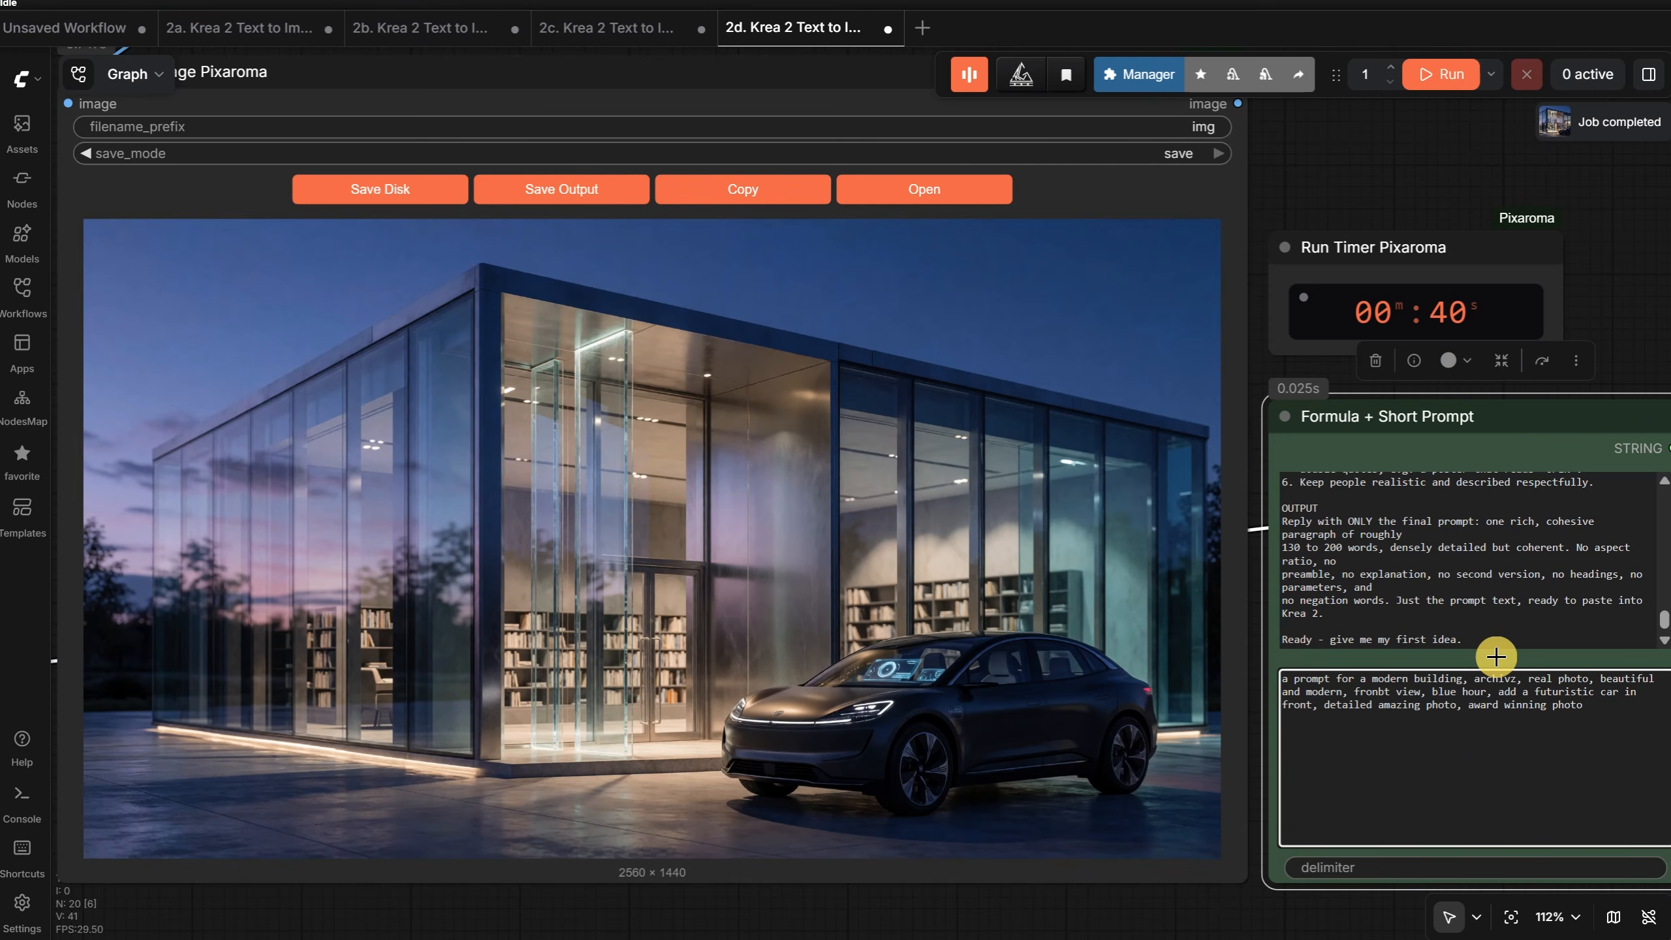
- Append ", cozy home" to the building prompt and run it again
{"action": "type", "text": ", tiny home"}
{"action": "key", "text": "ctrl+Return"}
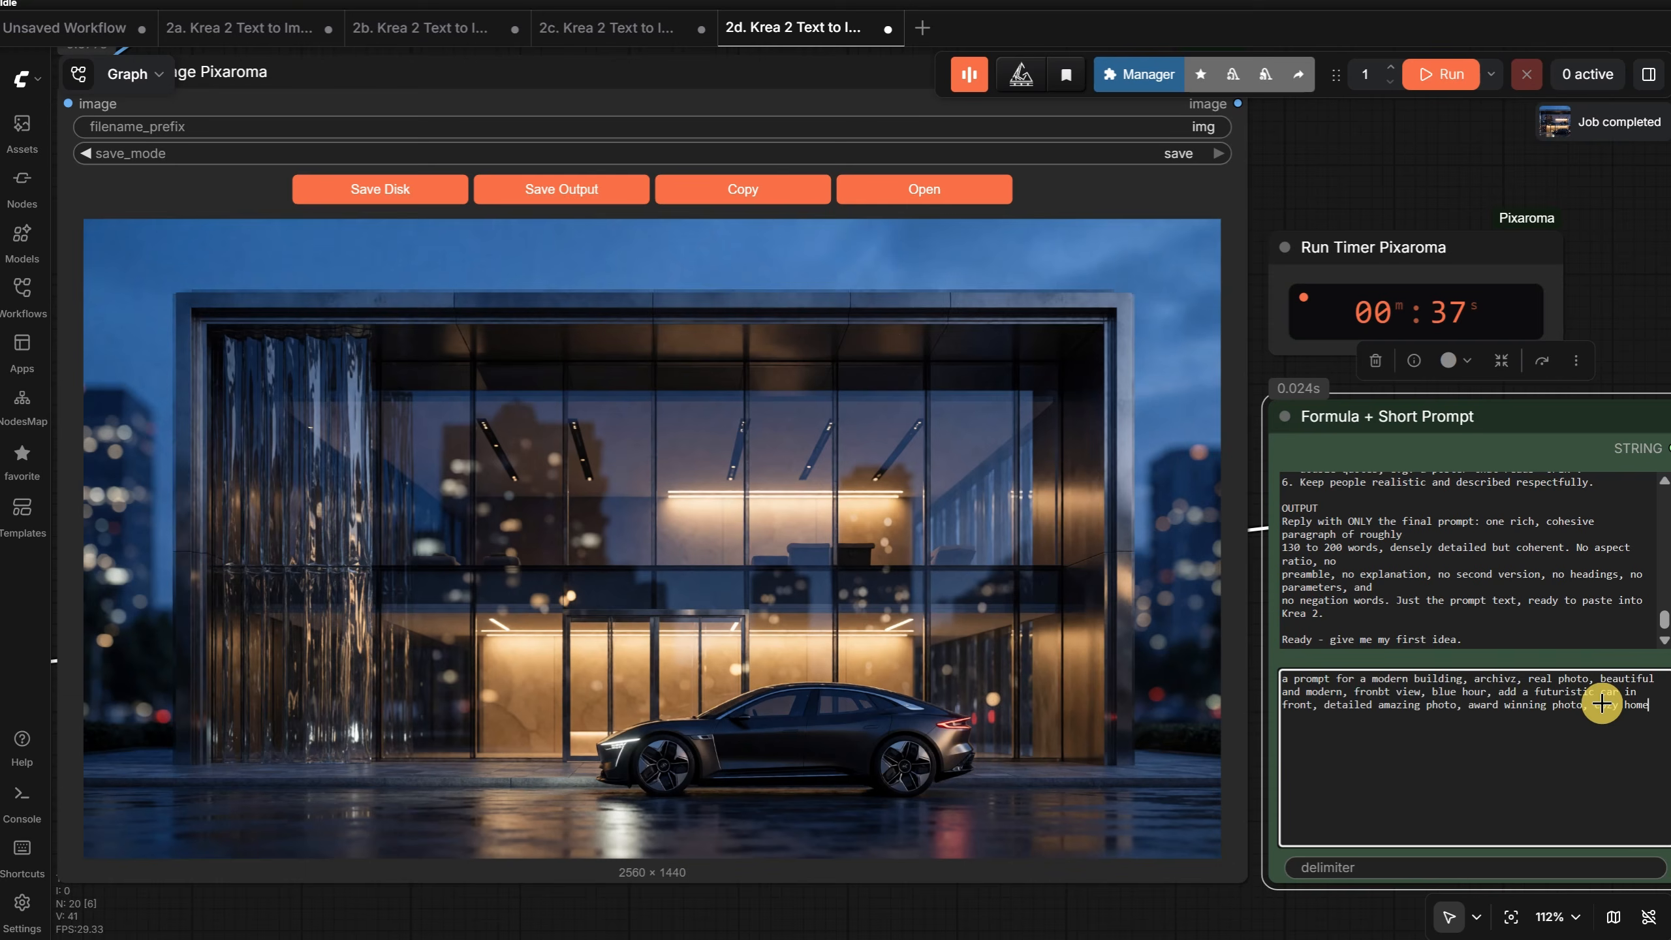
- Replace the prompt with a lamb with a frog on its head holding a red umbrella in rain, real cinematic photo, beautiful emotional movie scene; run
{"action": "key", "text": "ctrl+a"}
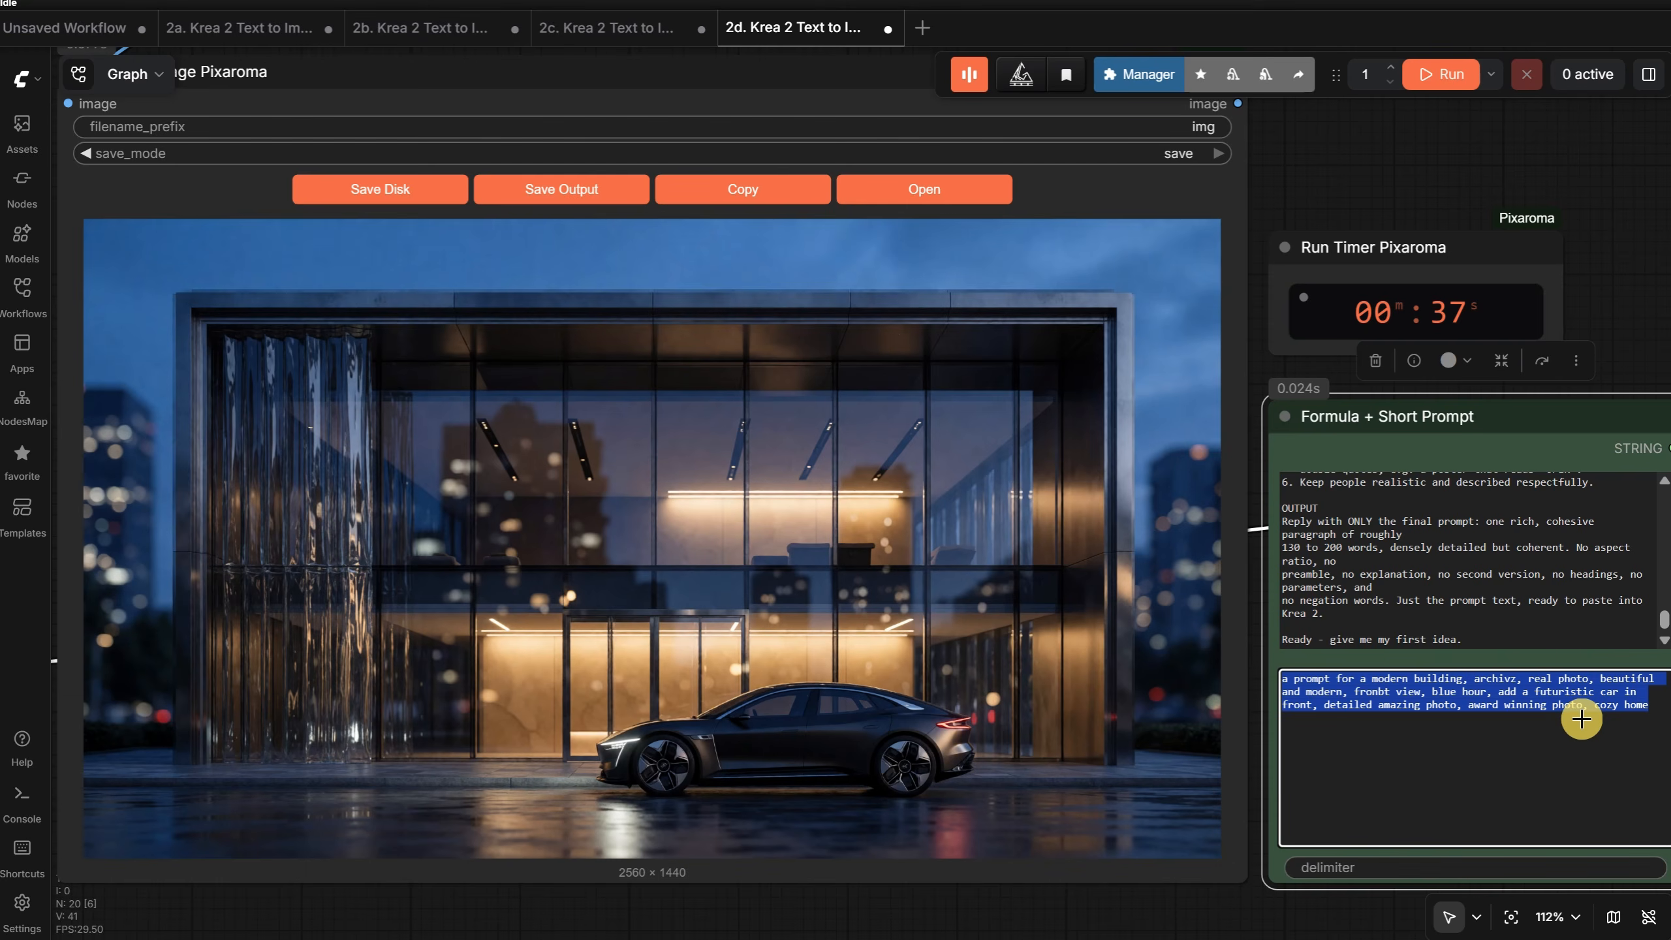
{"action": "type", "text": "autiful emotio"}
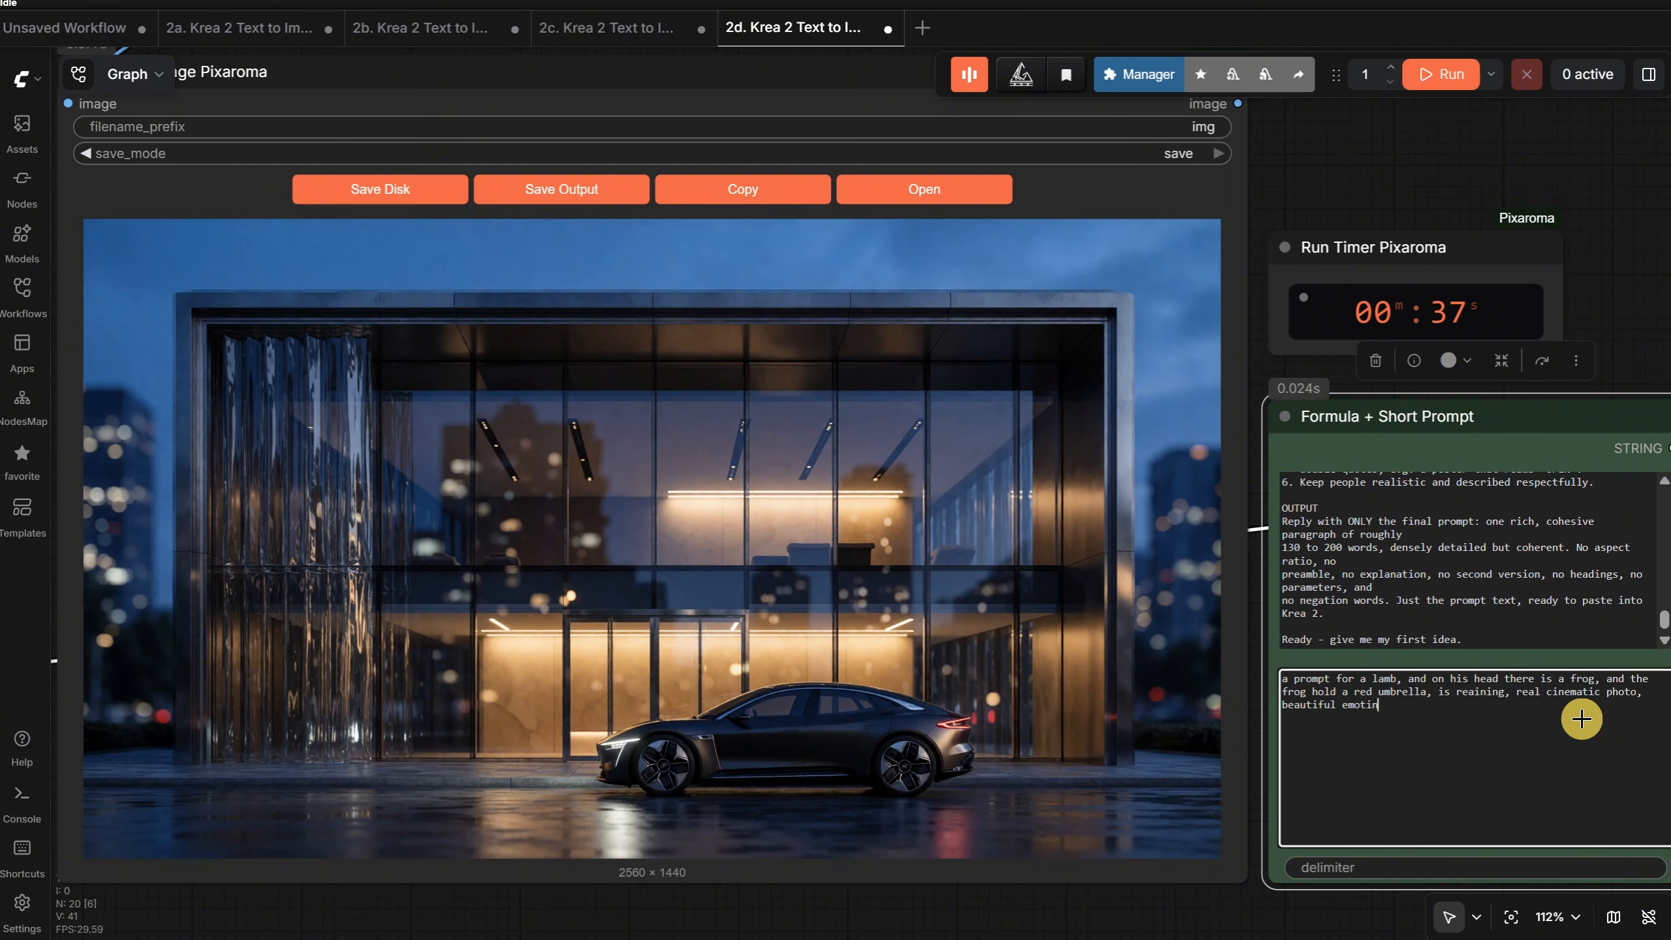
{"action": "type", "text": "nal movie scene"}
{"action": "key", "text": "ctrl+Return"}
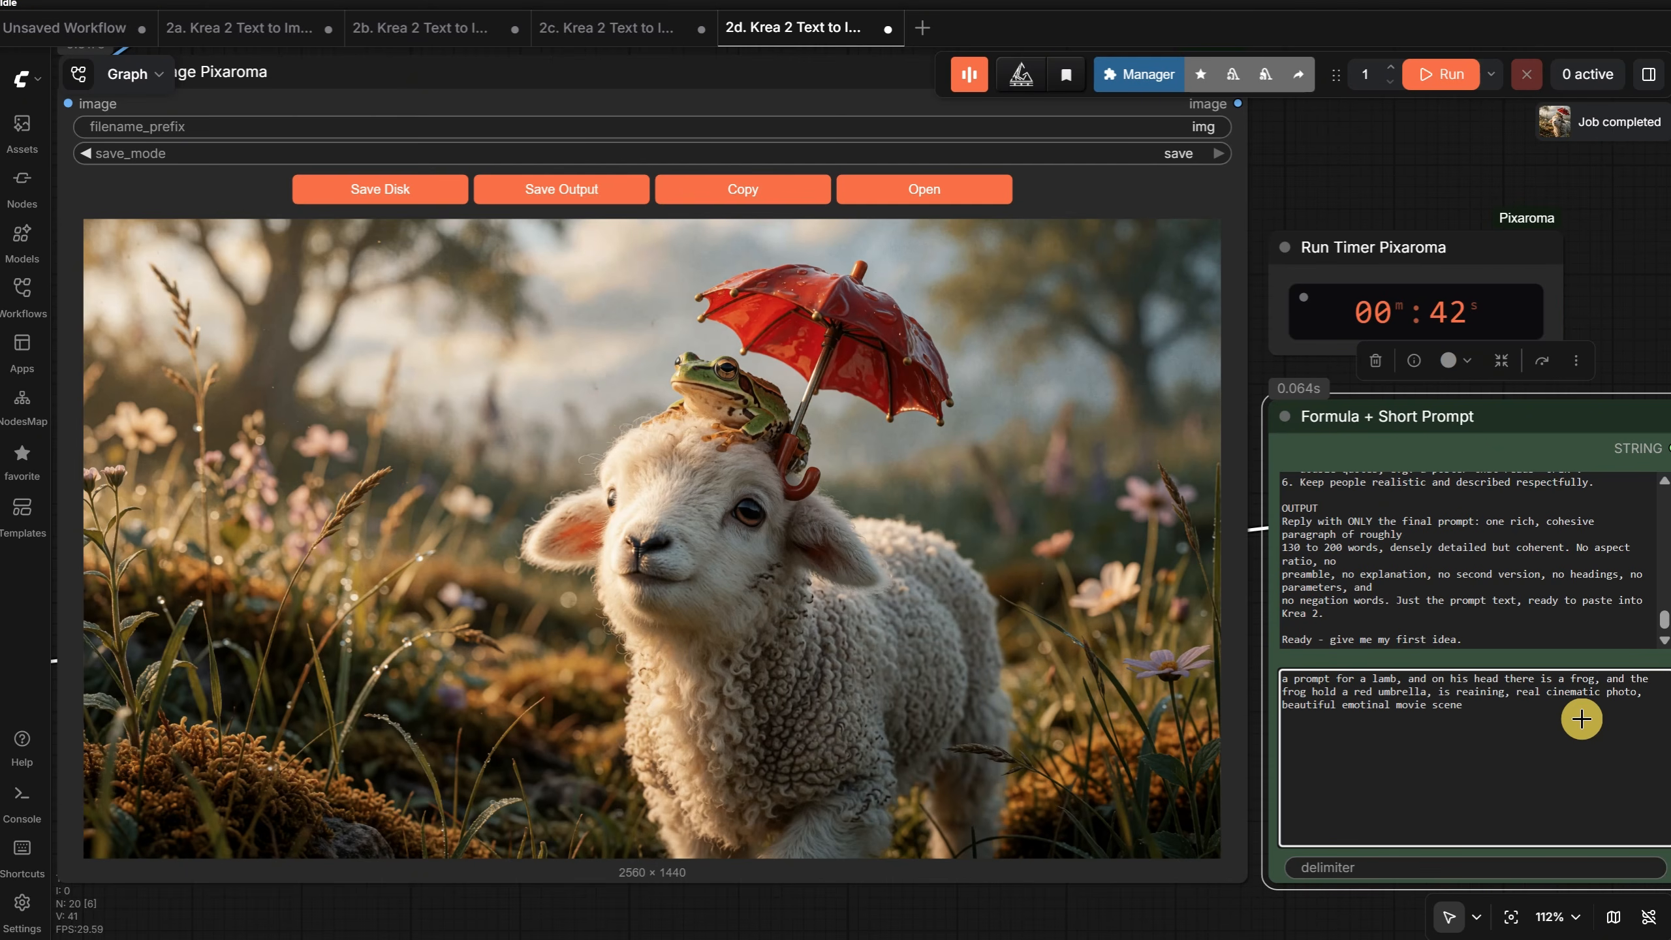
- Append "make sure the frog hold the umbreall with one of its hands", change the style to "3d cute cartoon illustration pixar style", run and view
{"action": "type", "text": ", make sure"}
{"action": "type", "text": "the frog hold the umbreall with one of its hands"}
{"action": "left_click_drag", "start_coordinate": [1507, 691], "coordinate": [1642, 692]}
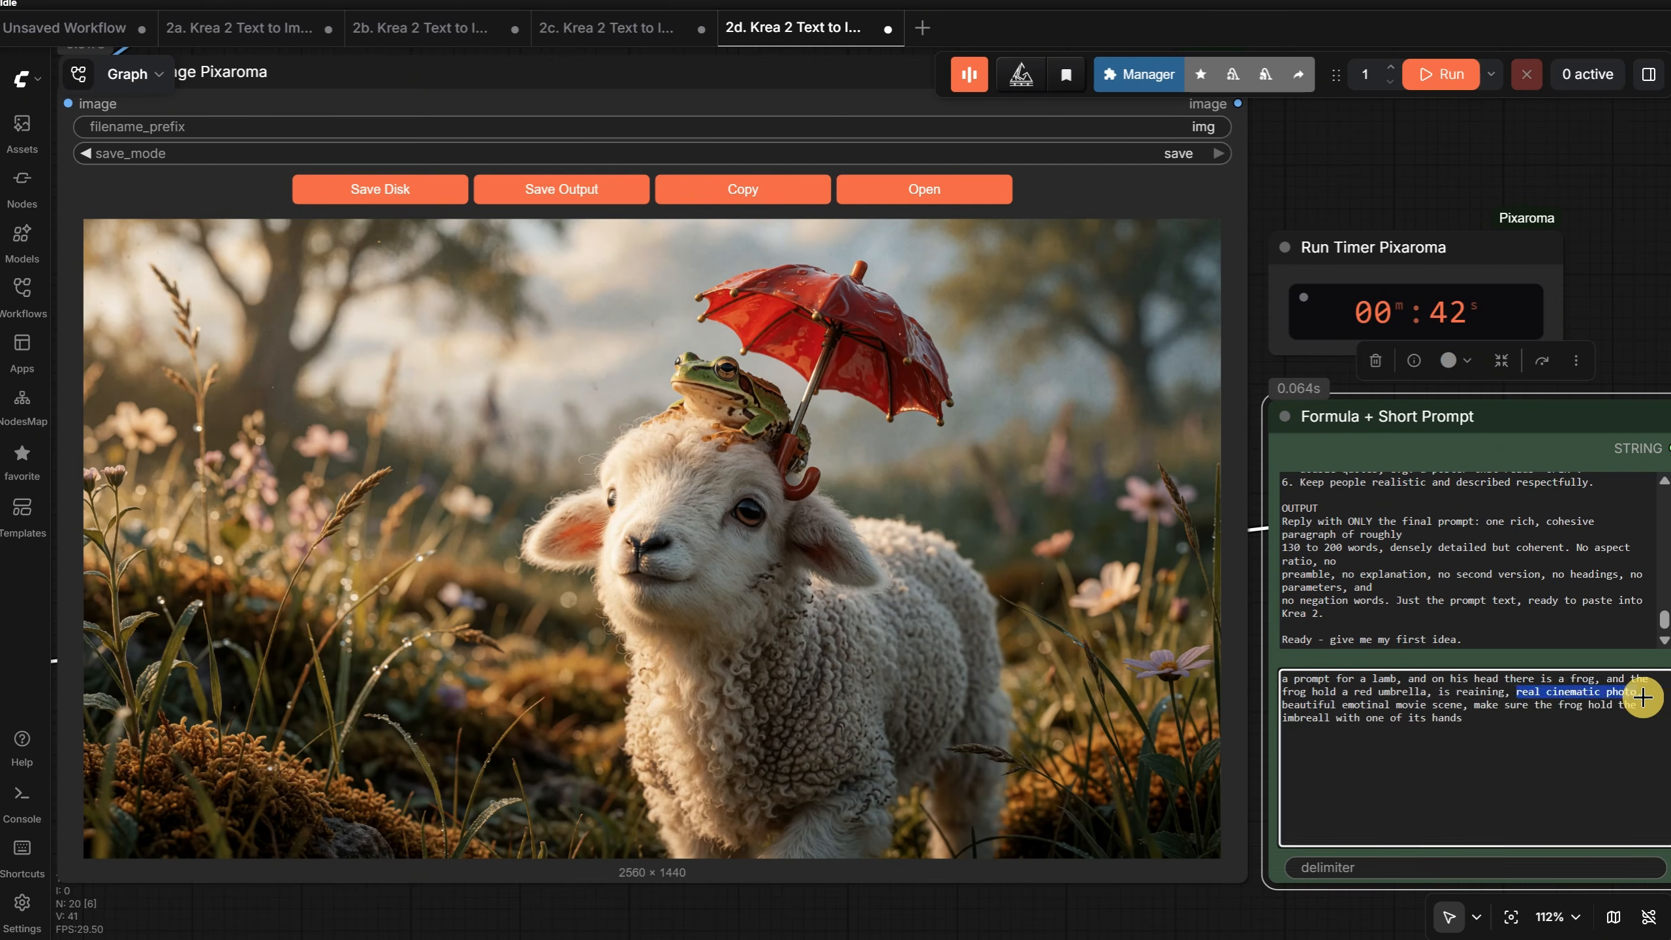
{"action": "type", "text": "3d cute cartoon illustration pixar style"}
{"action": "key", "text": "ctrl+Return"}
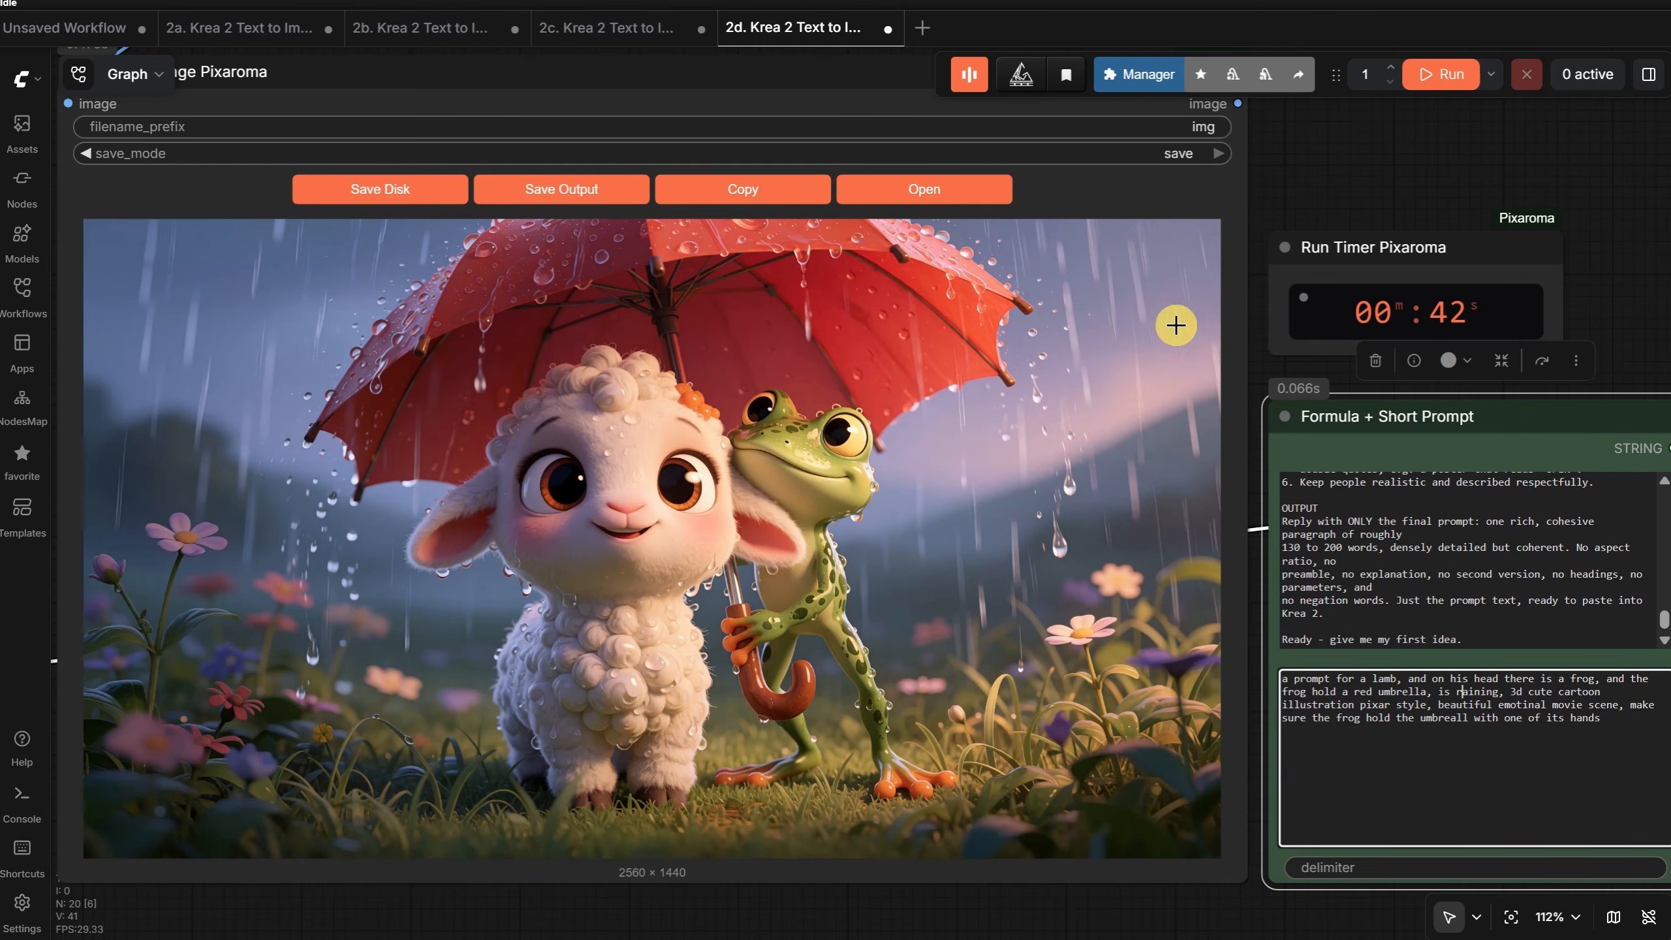
{"action": "left_click", "coordinate": [959, 191]}
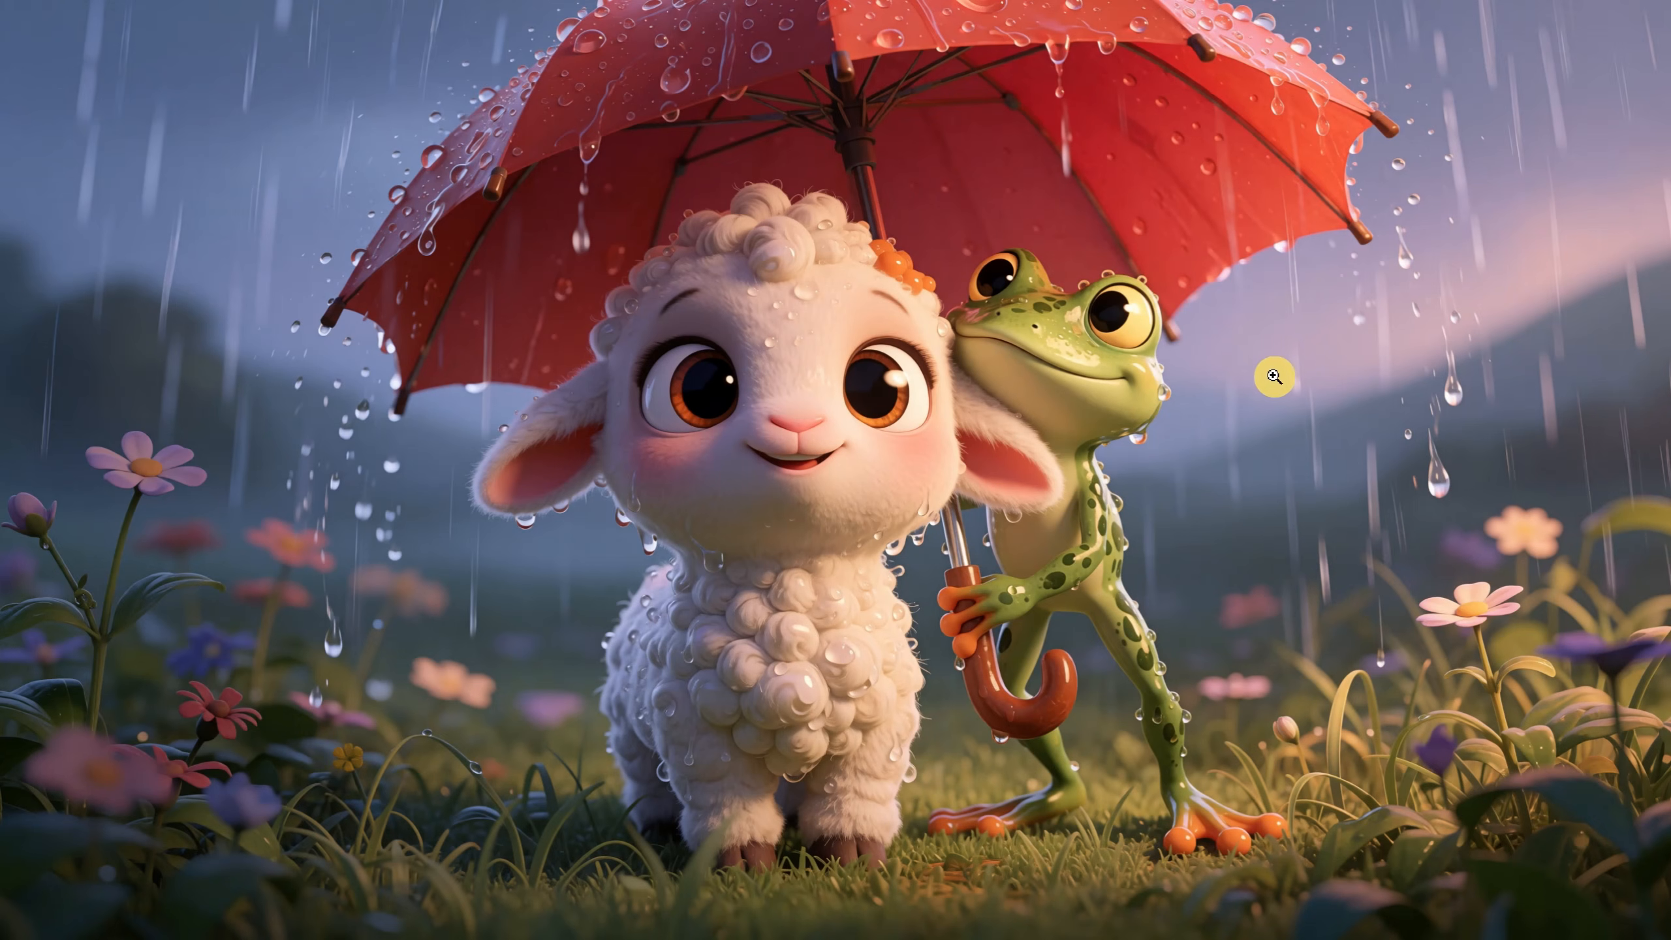
{"action": "key", "text": "Escape"}
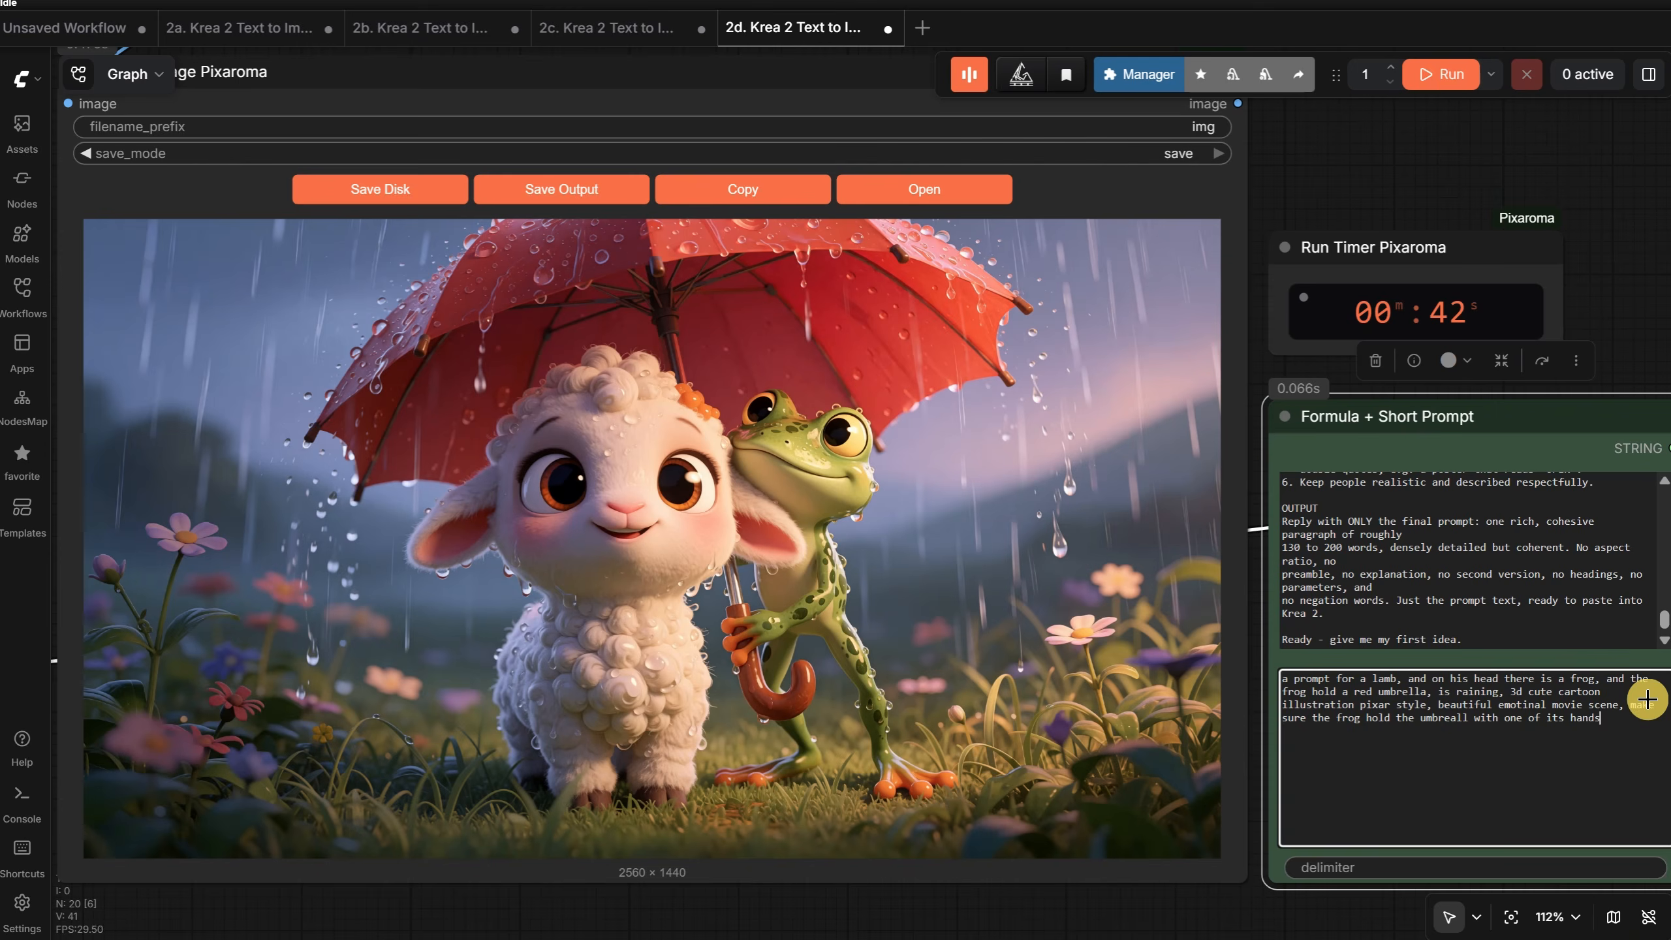
- Append "and the frog is small and it sit on the head of the lamb" to the prompt and run it
{"action": "type", "text": "it on the head of the lamb"}
{"action": "key", "text": "ctrl+Return"}
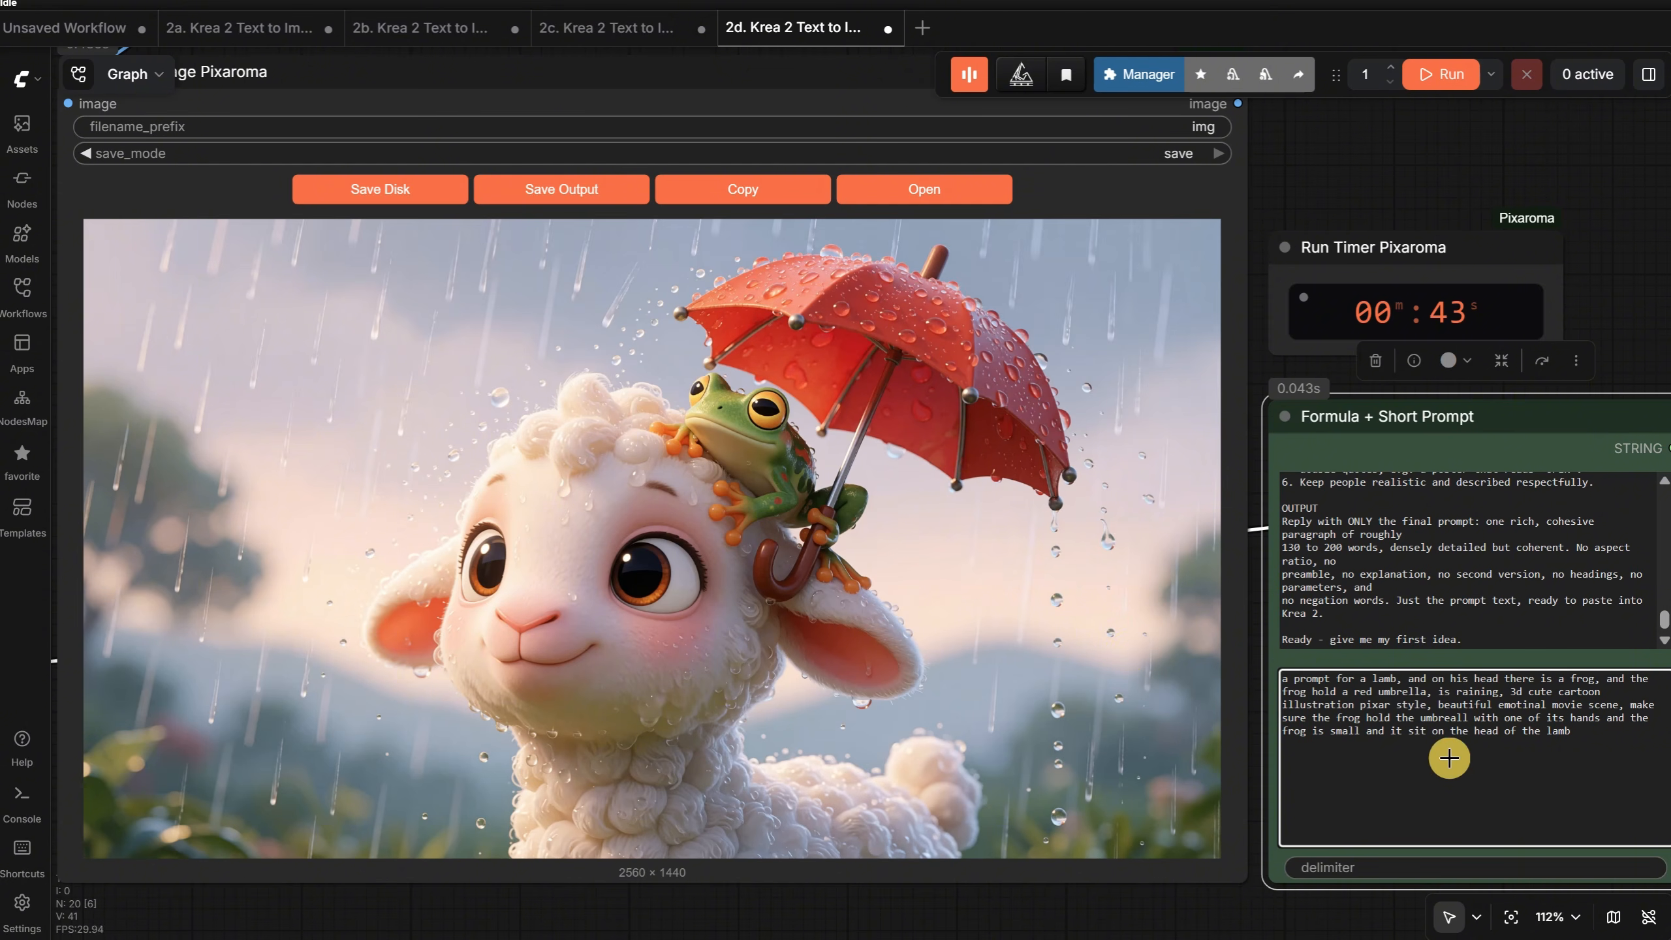
- Replace the short prompt with: a prompt for a cinematic title, should say "THE END"
{"action": "key", "text": "ctrl+a"}
{"action": "type", "text": "create"}
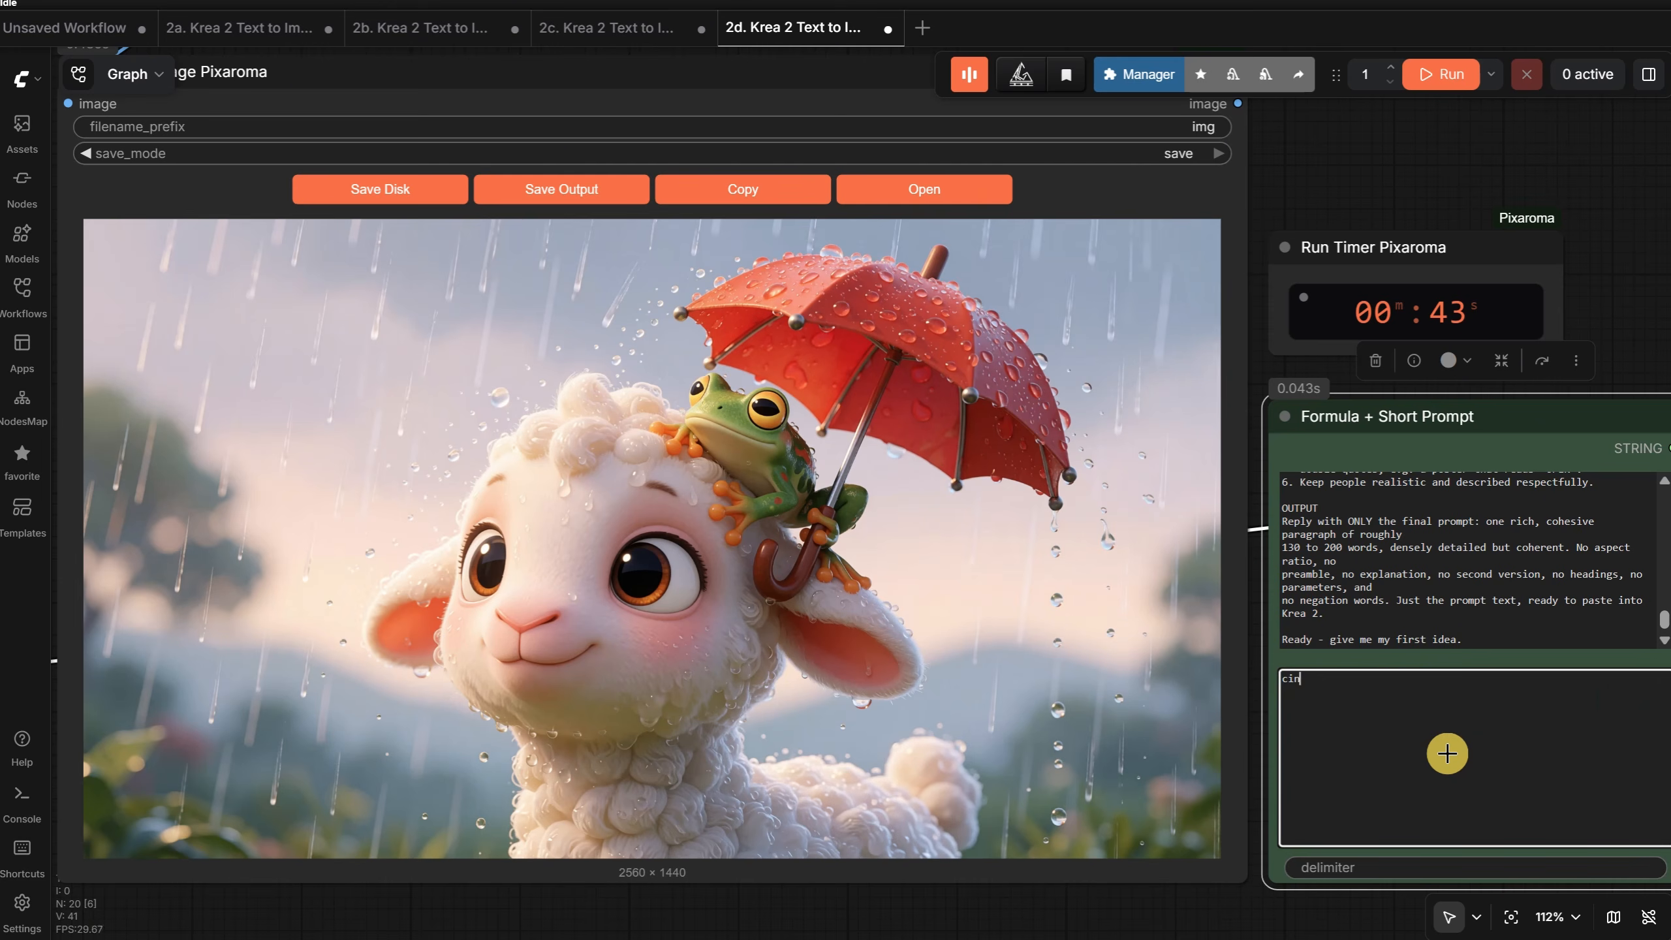
{"action": "key", "text": "ctrl+a"}
{"action": "type", "text": "a p"}
{"action": "type", "text": "rompt for a cinemat"}
{"action": "type", "text": "ic title"}
{"action": "type", "text": ", should say "}
{"action": "type", "text": "\"THE END\""}
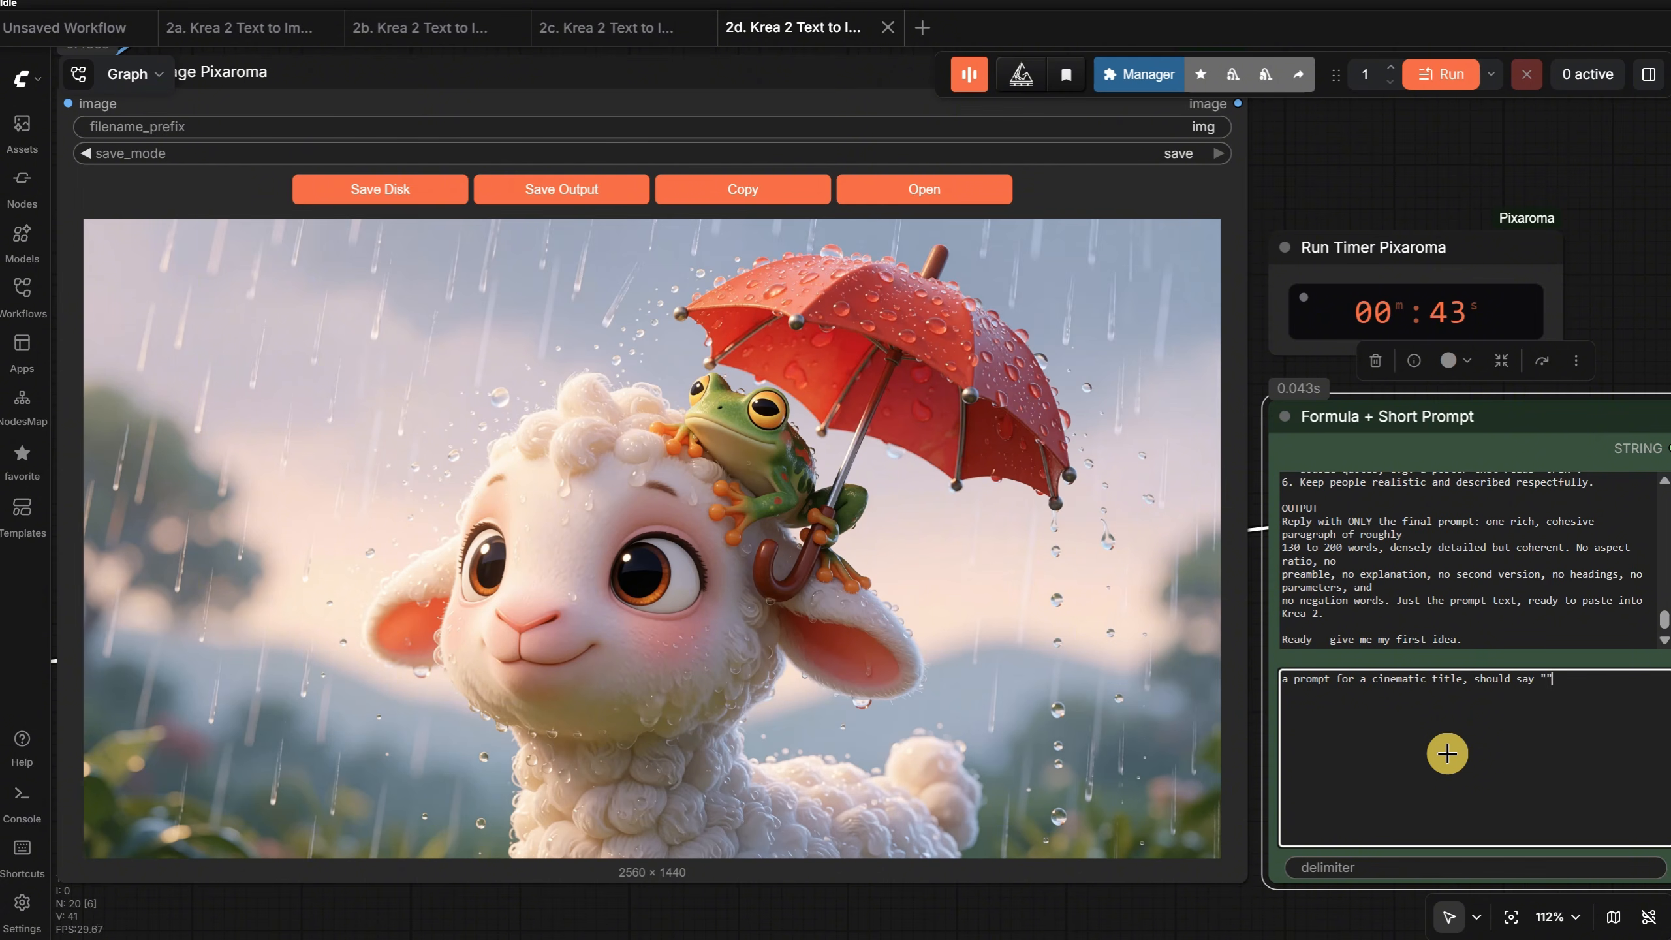
{"action": "key", "text": "Left"}
{"action": "type", "text": "THE END"}
{"action": "key", "text": "Right"}
- Append ", mech robotic like made text, centered, epic, like a movie title" to the prompt and run the workflow
{"action": "type", "text": ", mech robotic like made text, centered, epic, like a movie"}
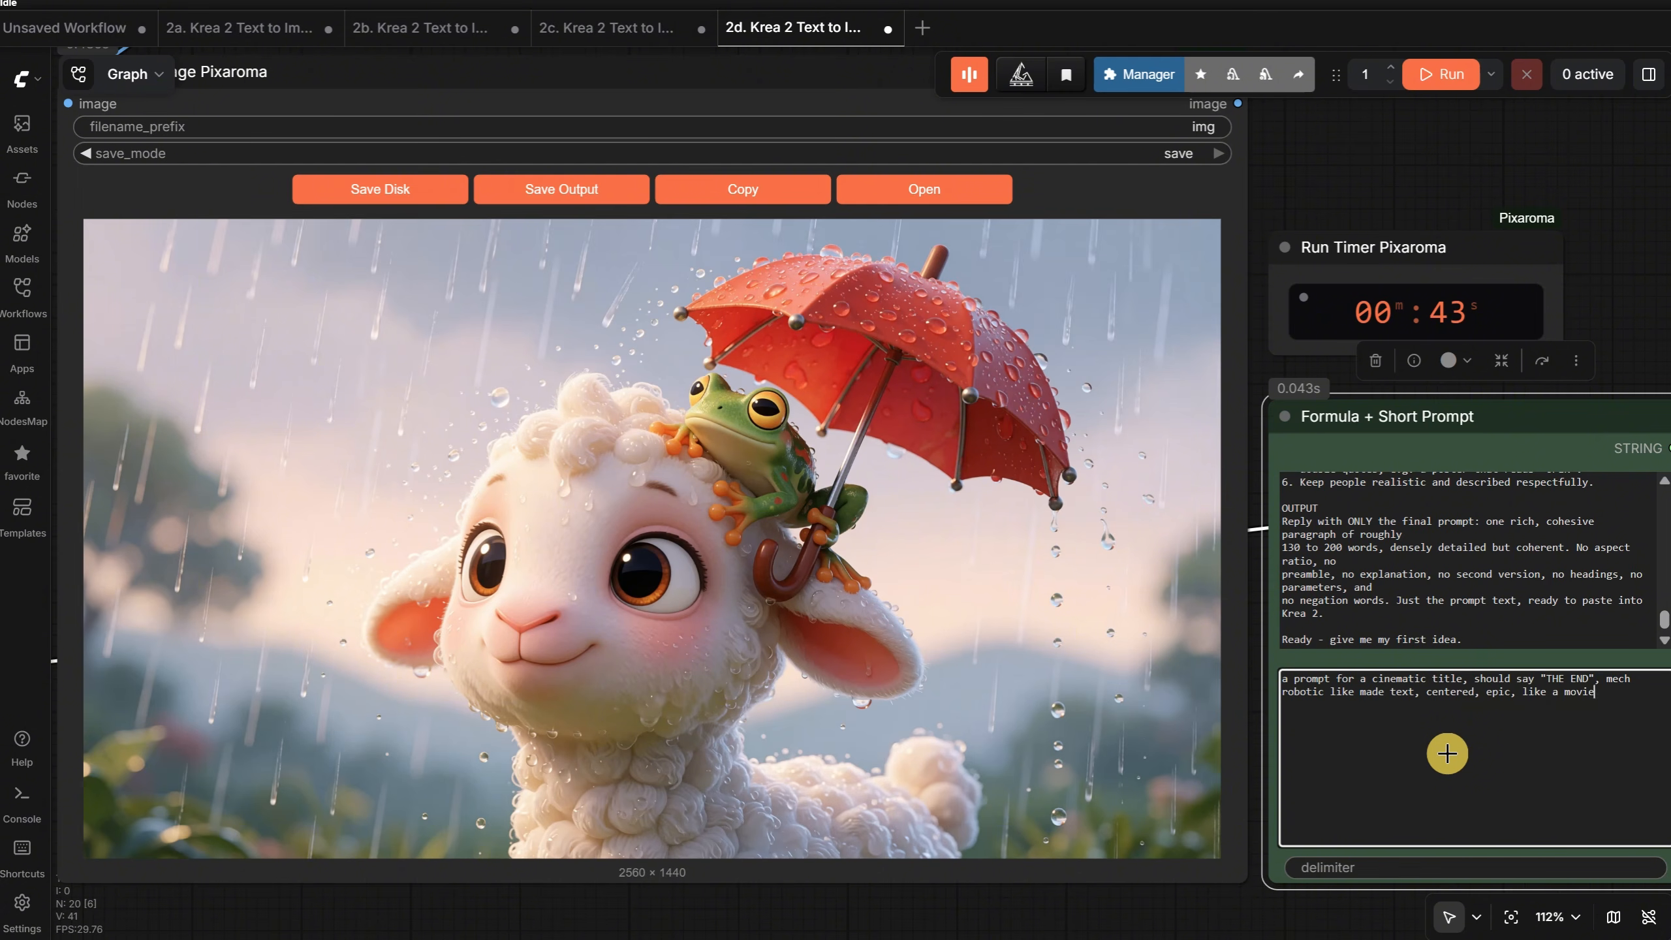
{"action": "type", "text": " title"}
{"action": "key", "text": "ctrl+Return"}
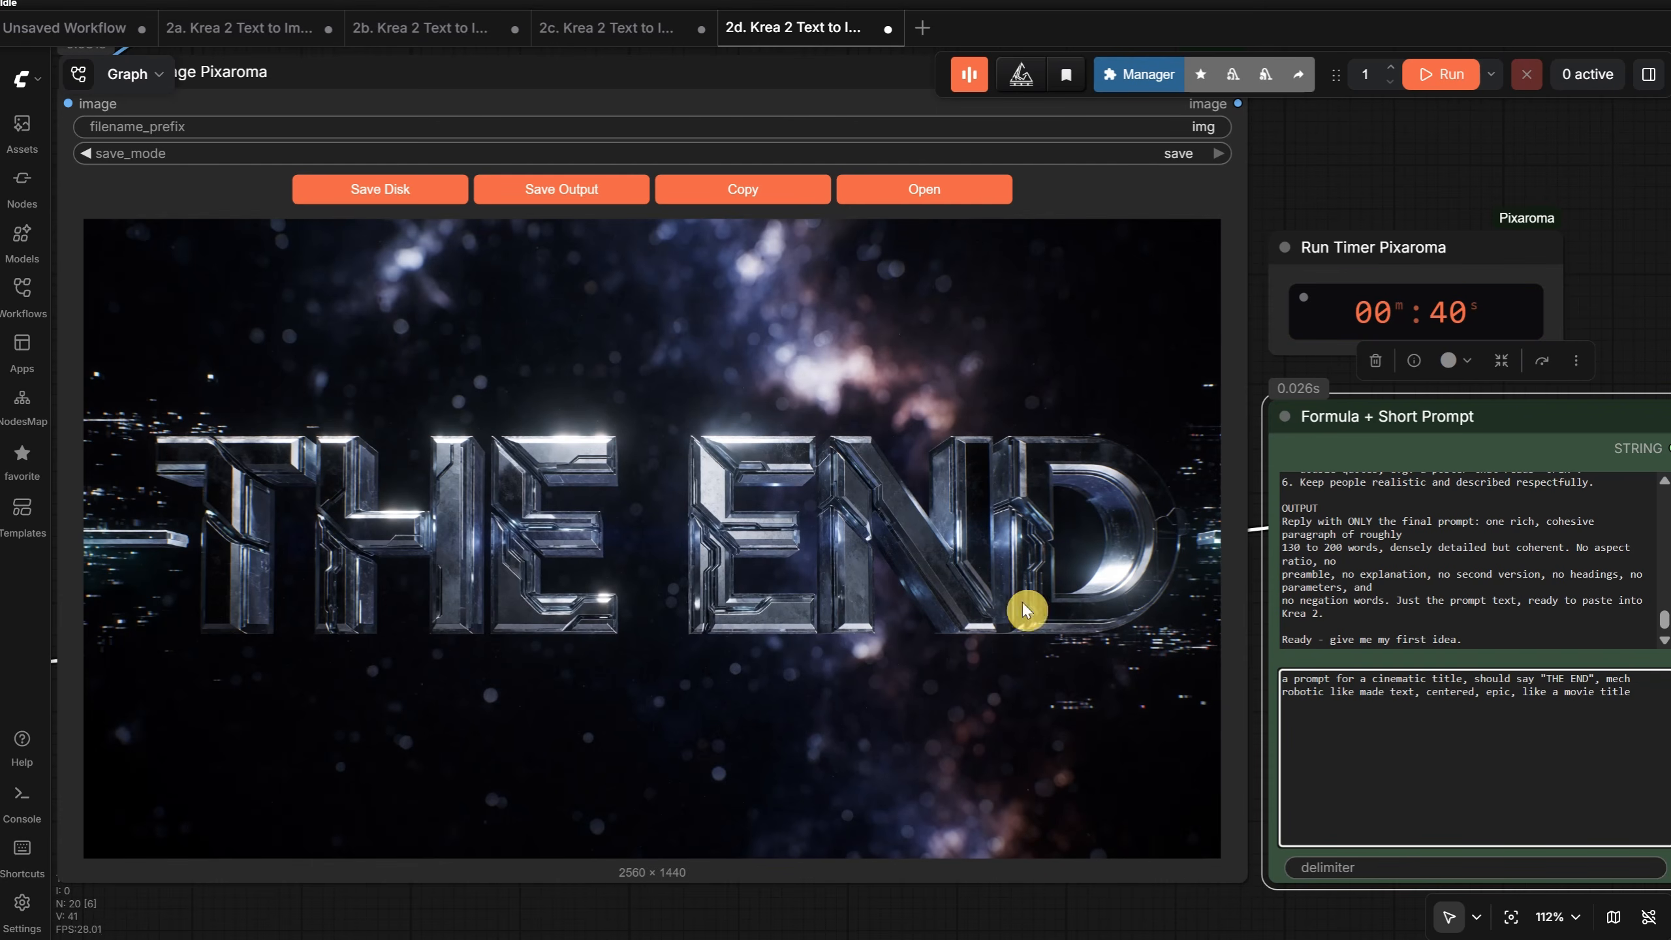
- Open the generated THE END title image at full size and inspect the details of its lettering up close
{"action": "left_click", "coordinate": [932, 198]}
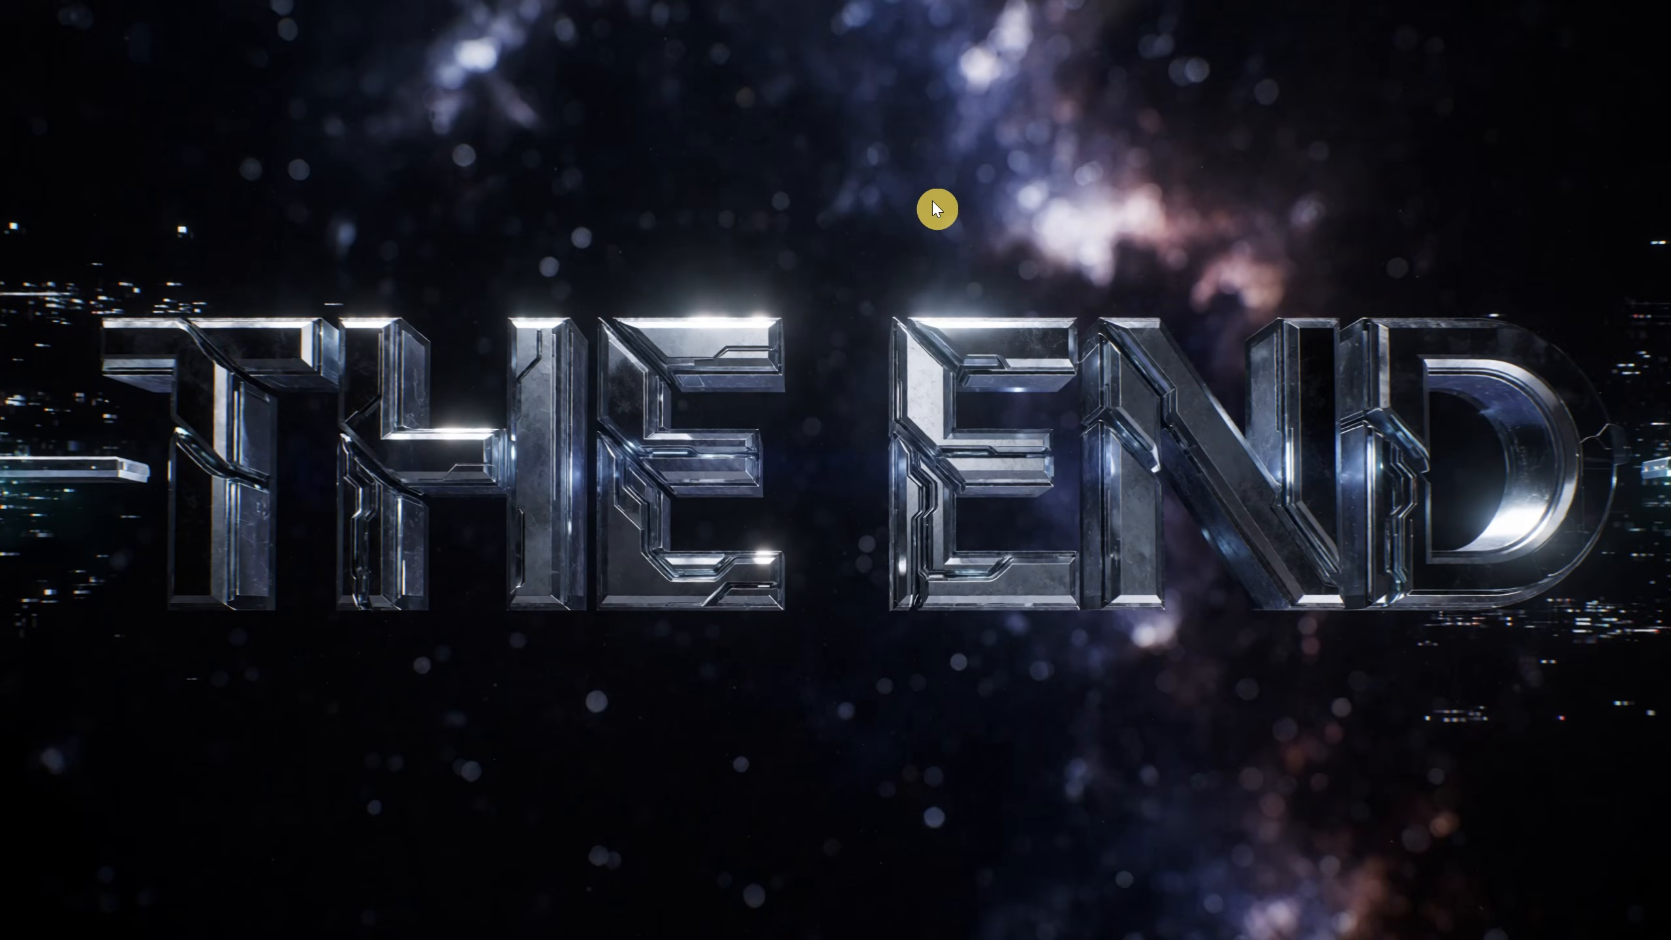
{"action": "left_click", "coordinate": [947, 356]}
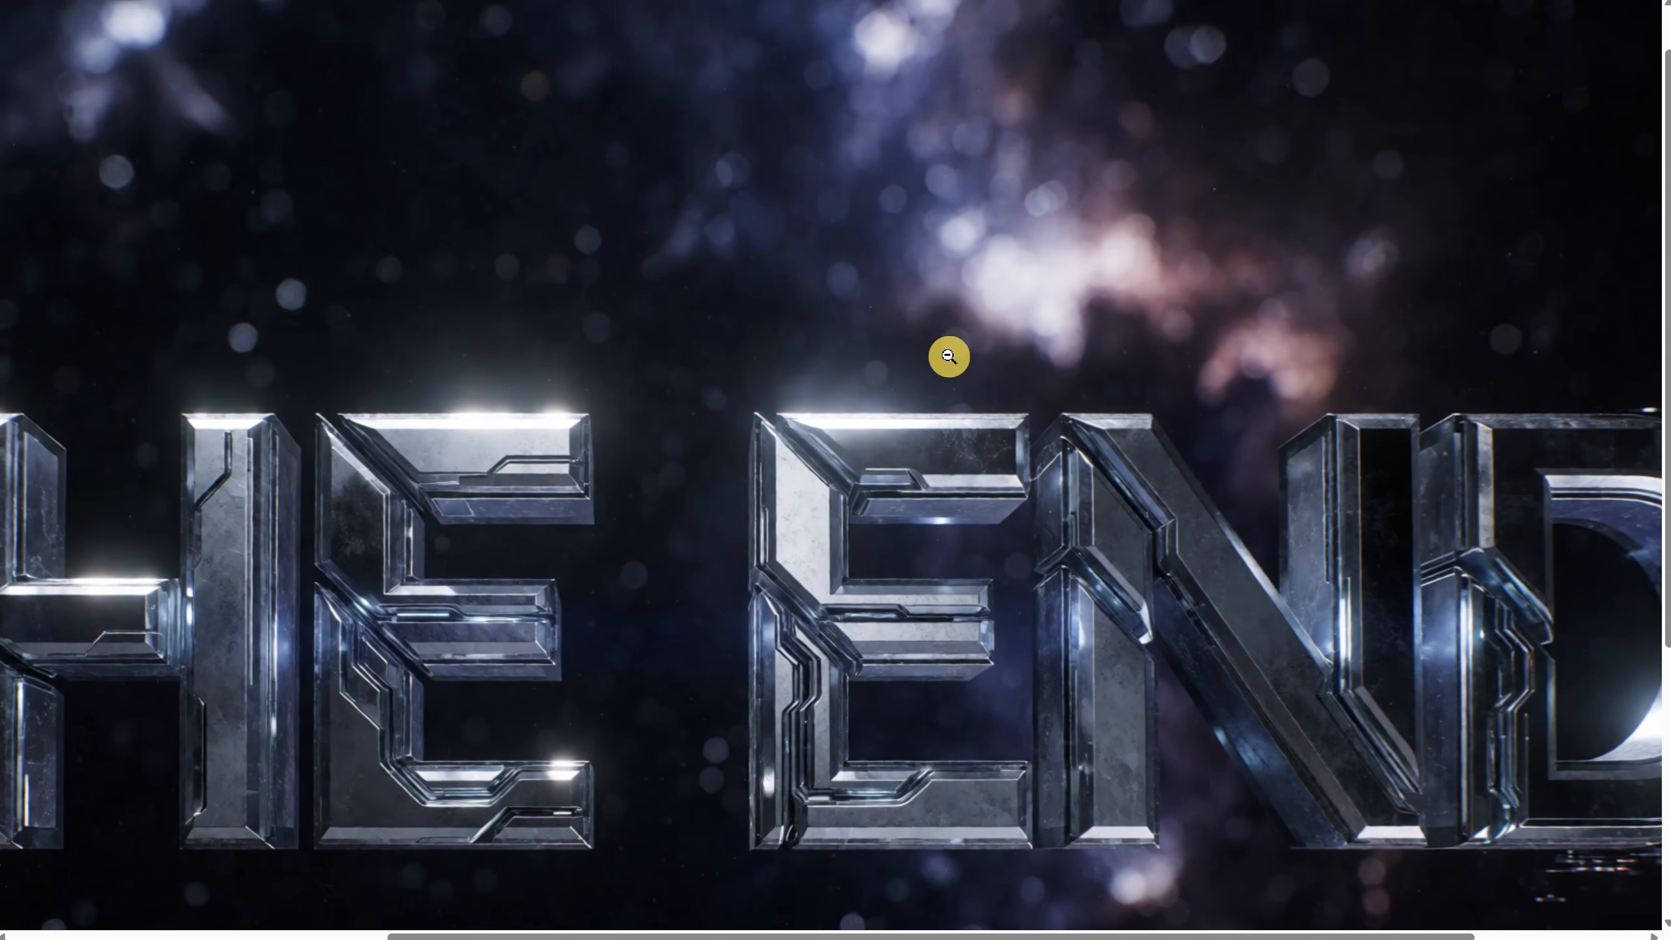
{"action": "left_click", "coordinate": [948, 357]}
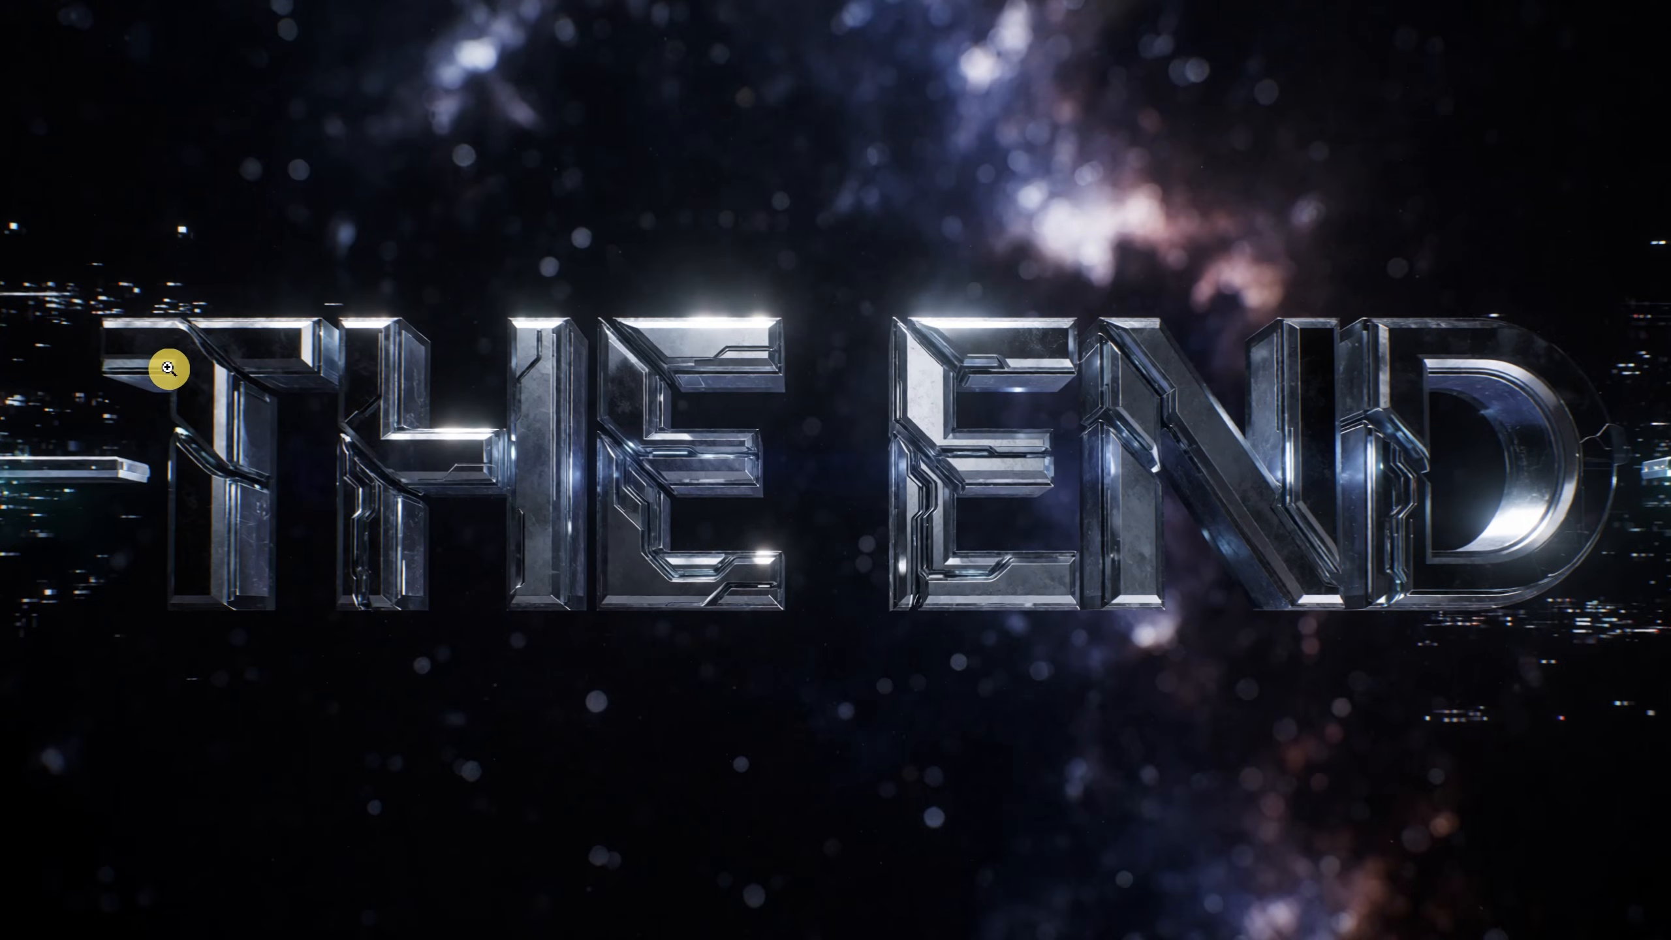
{"action": "left_click", "coordinate": [169, 367]}
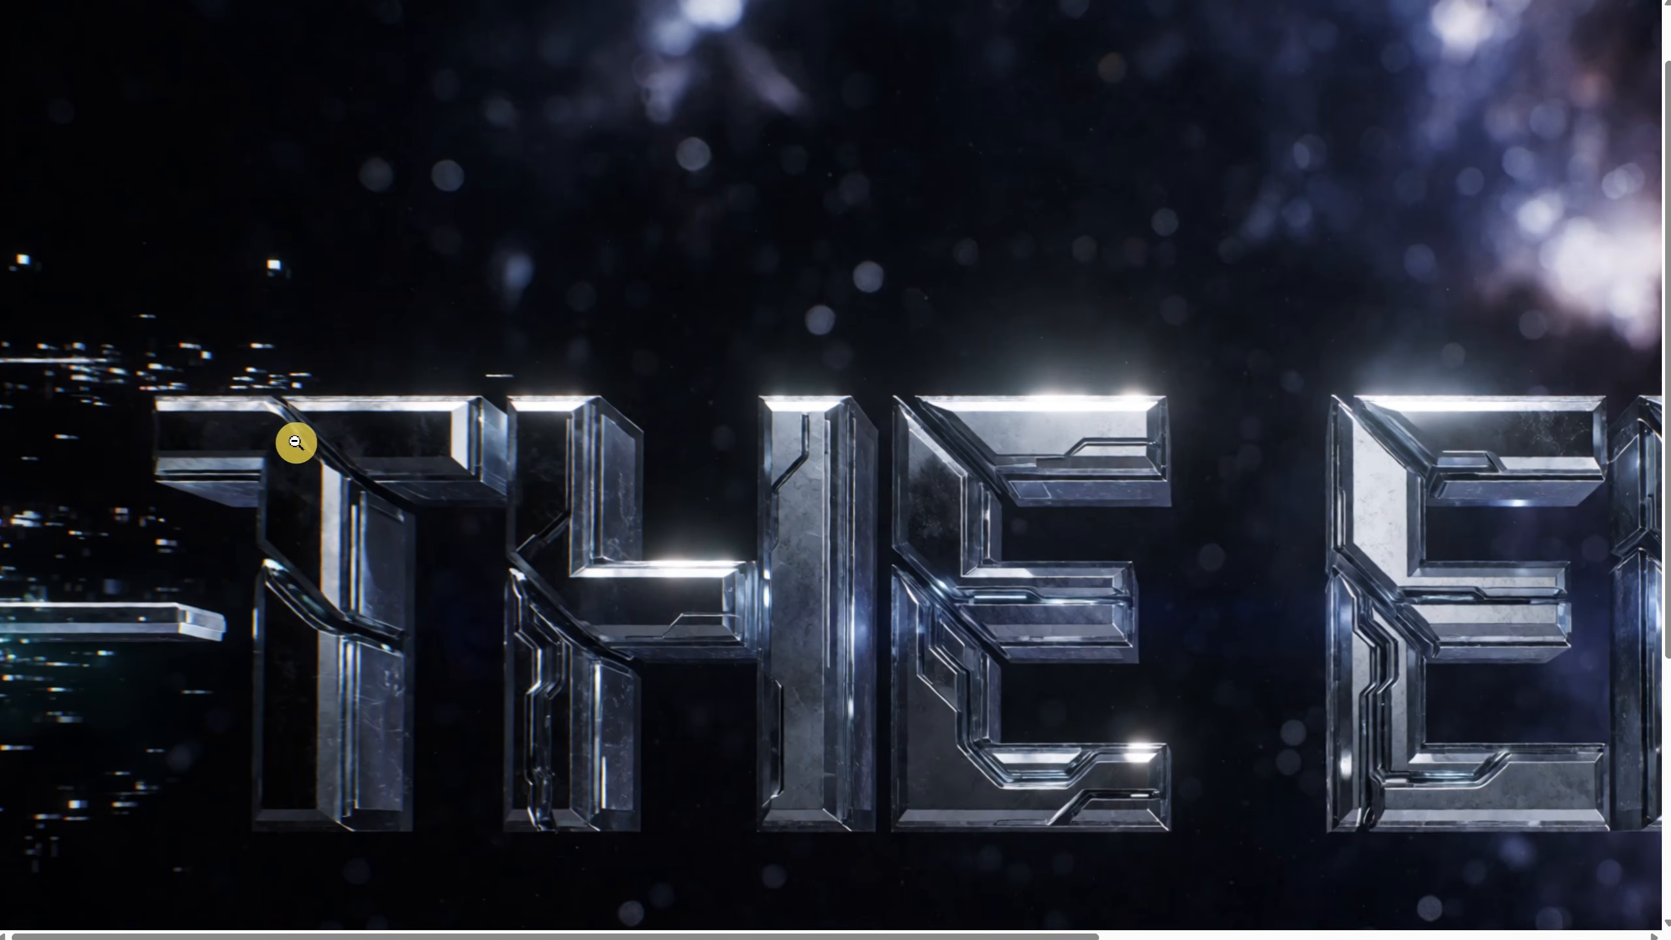
{"action": "left_click", "coordinate": [339, 437]}
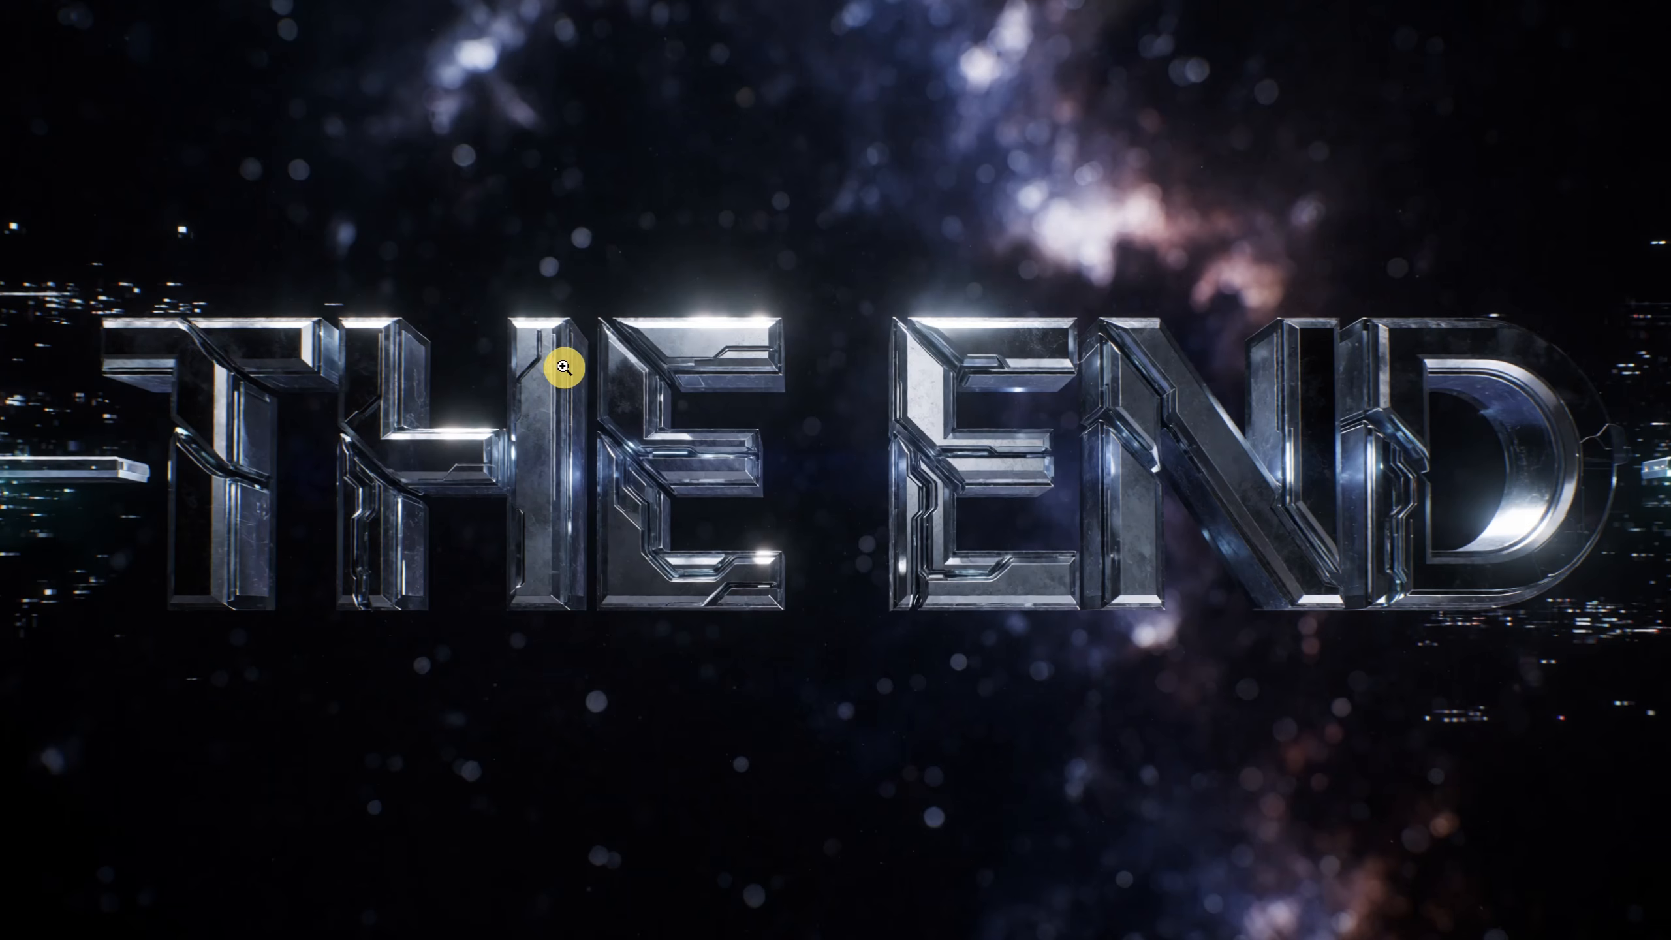